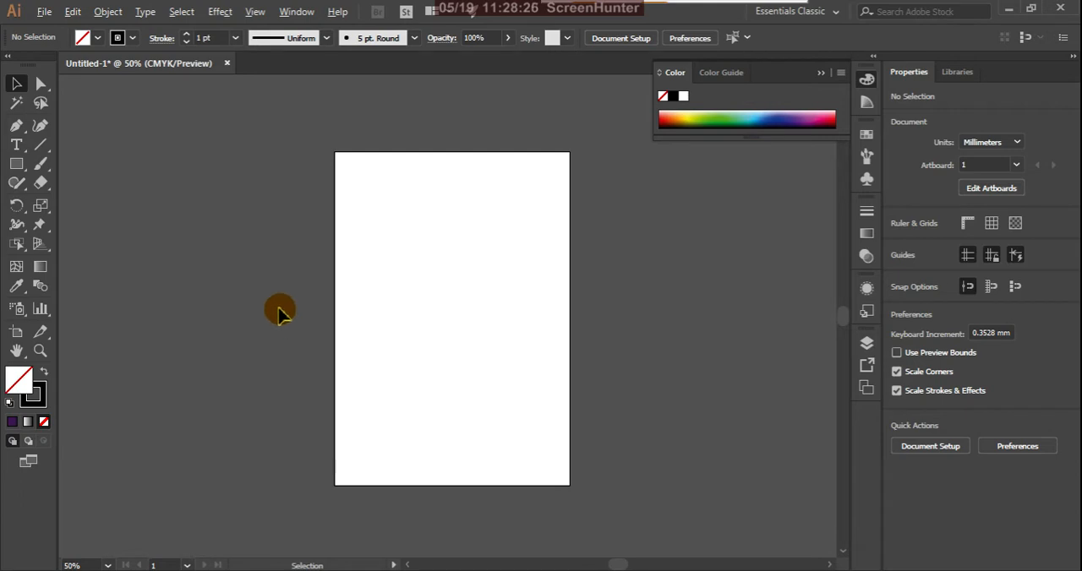
pyautogui.click(20, 230)
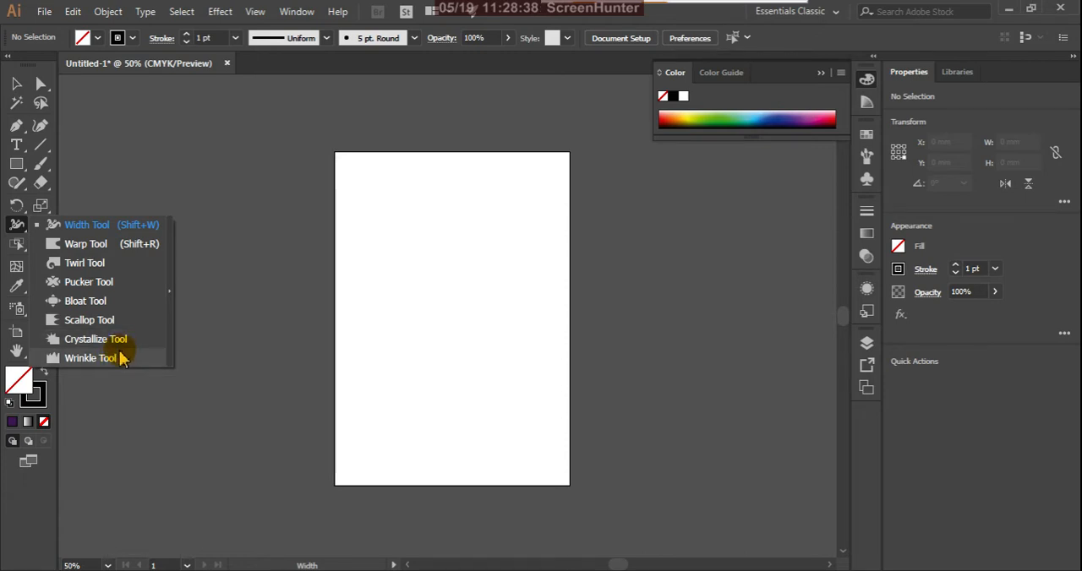
pyautogui.click(17, 230)
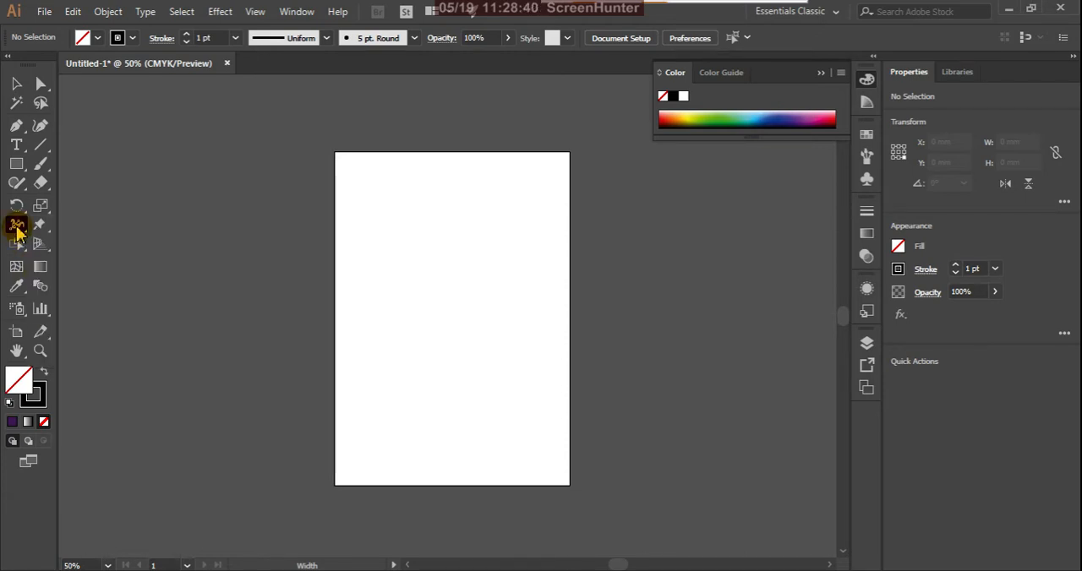
pyautogui.click(47, 233)
pyautogui.click(48, 231)
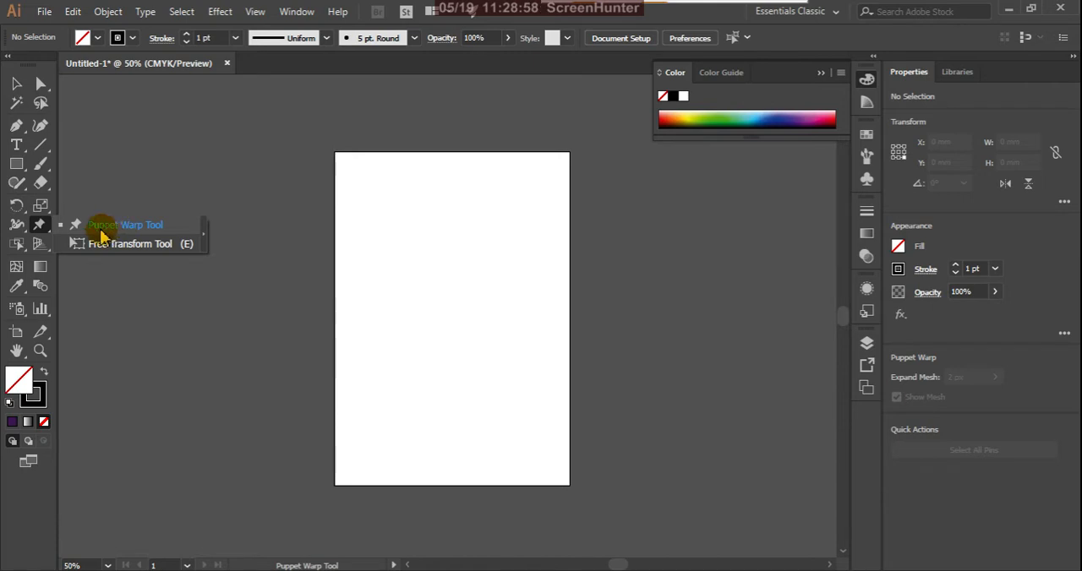
pyautogui.click(39, 227)
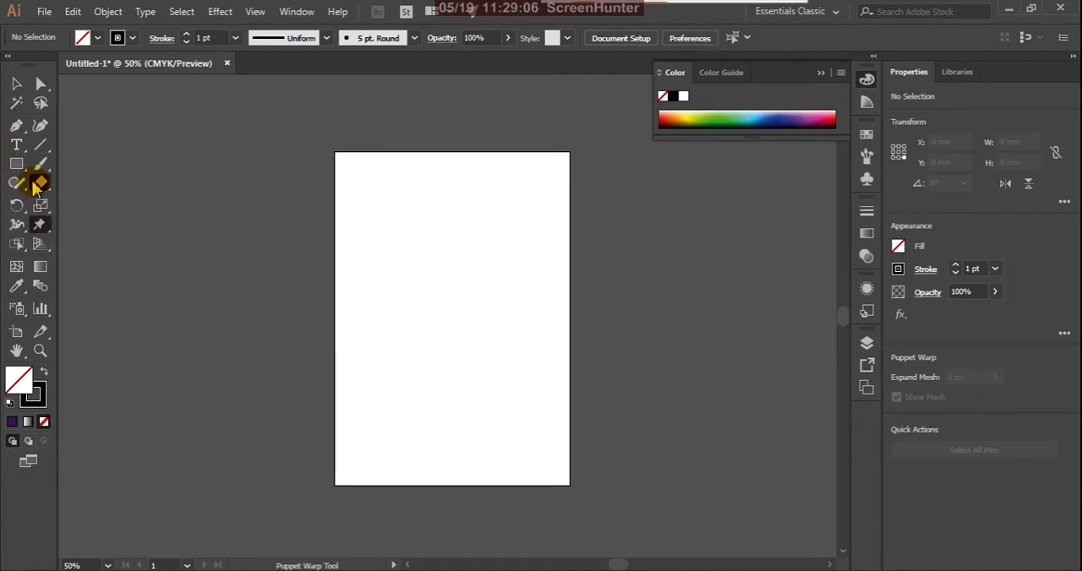
# Set the fill colour to red F70B0B and draw a rectangle about 108 by 79 mm in the middle of the artboard.
pyautogui.click(16, 164)
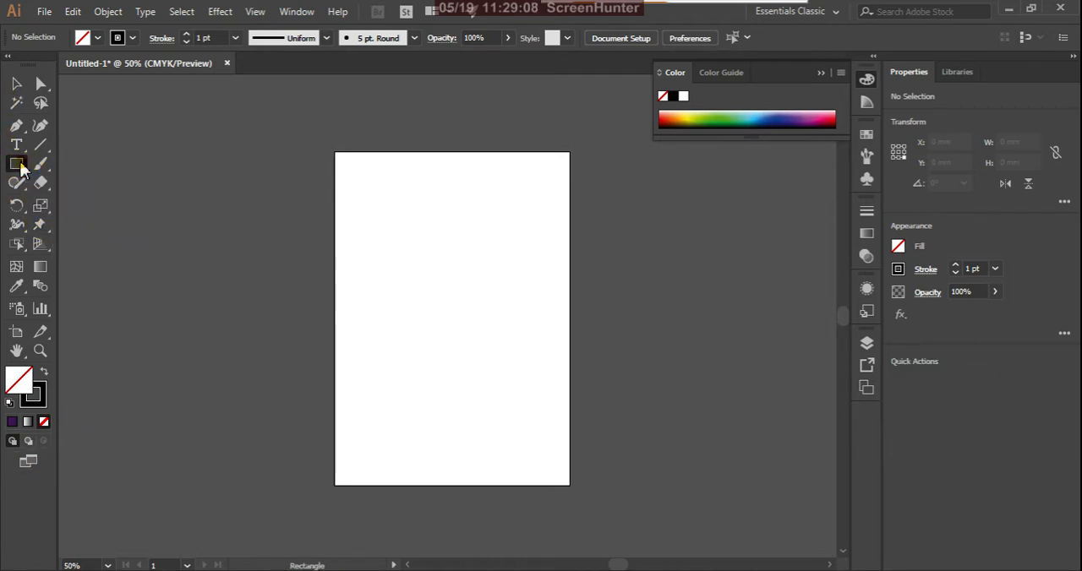
pyautogui.doubleClick(22, 382)
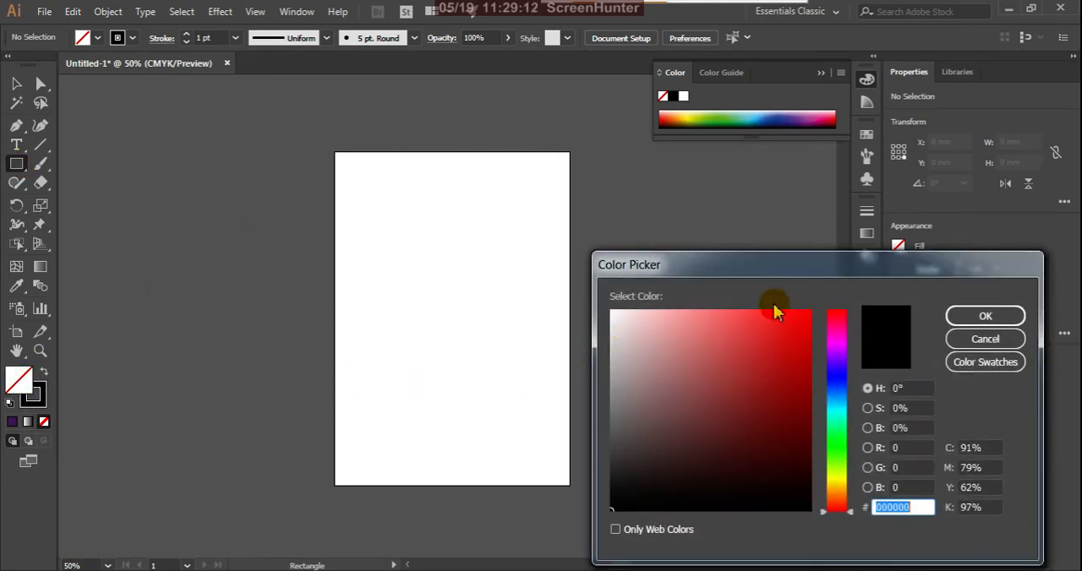
pyautogui.click(803, 316)
pyautogui.click(961, 315)
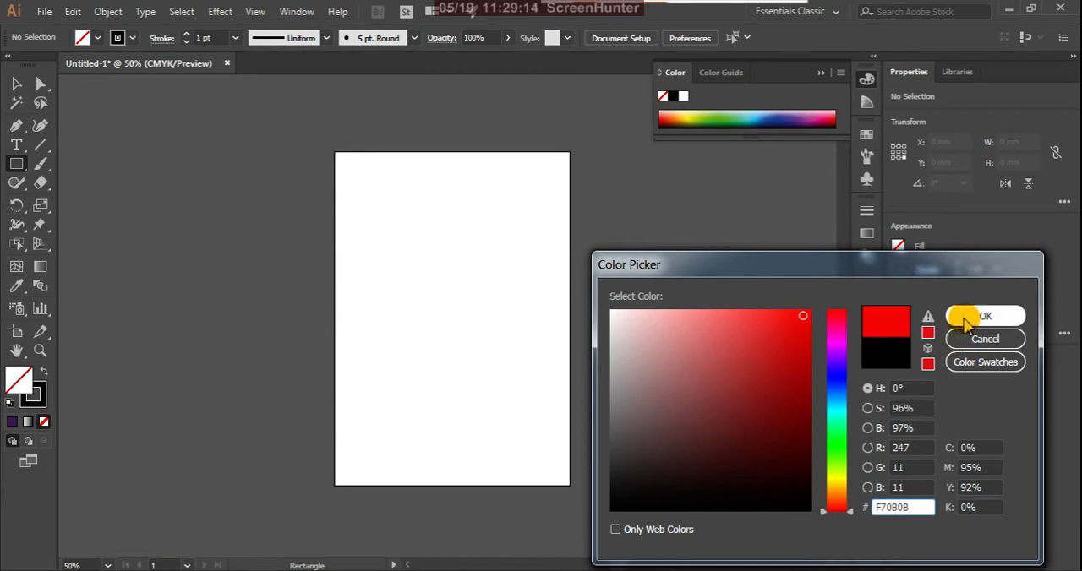
pyautogui.moveTo(374, 256); pyautogui.dragTo(496, 343)
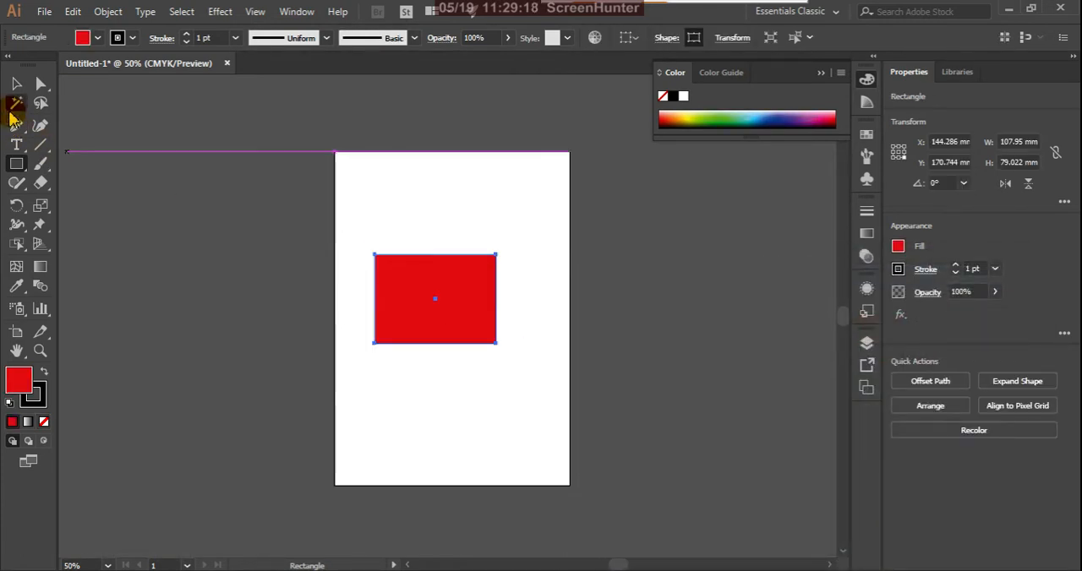
# Start Puppet Warp on the red rectangle and place a pin near its upper-left corner.
pyautogui.click(15, 86)
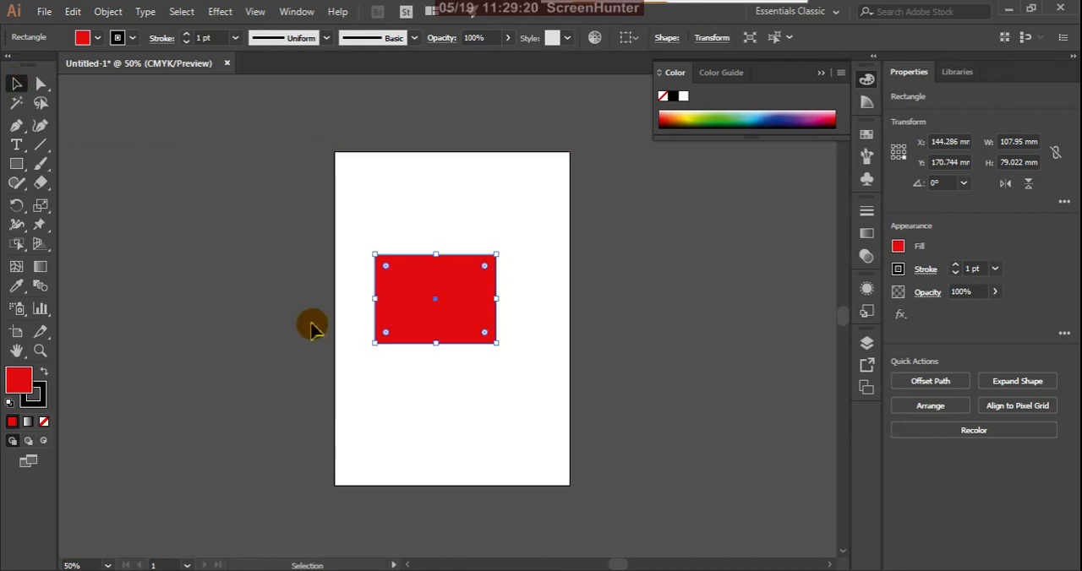
pyautogui.moveTo(48, 230); pyautogui.dragTo(91, 231)
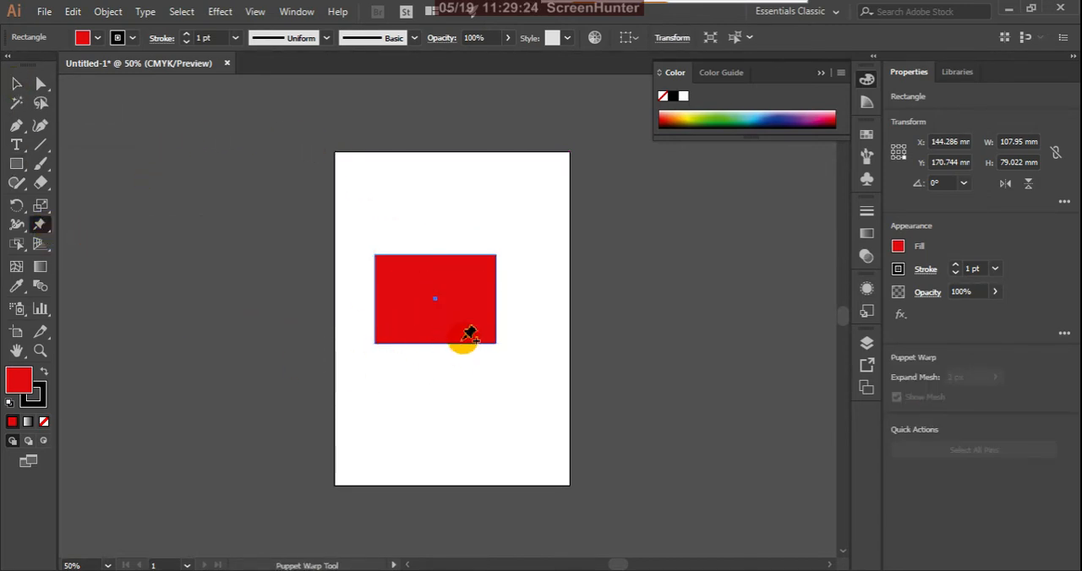
pyautogui.click(394, 269)
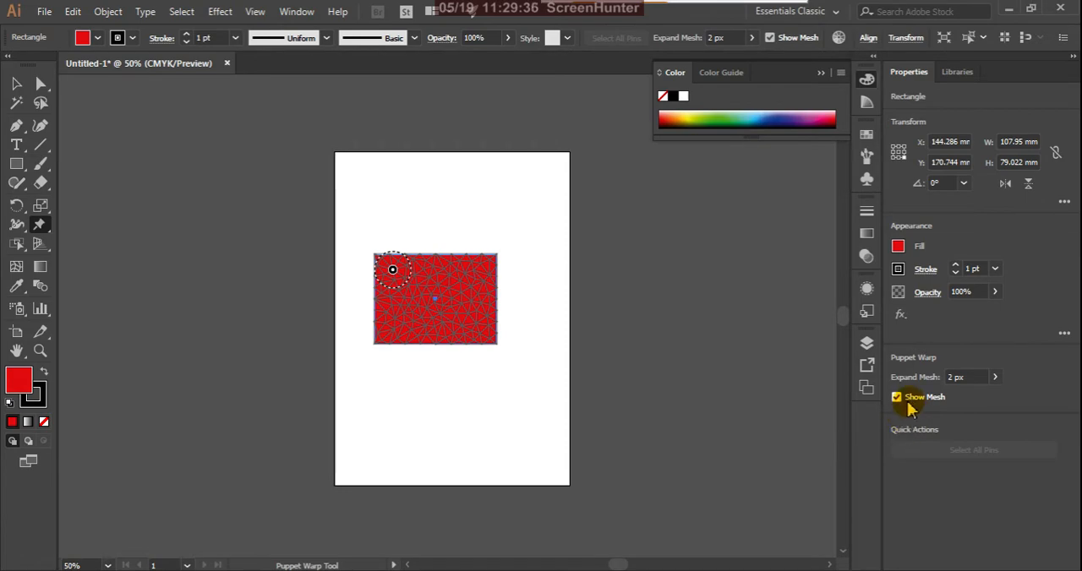
# Test the Puppet Warp mesh options with a 27 px expansion reset to 2 px and the mesh display switched off and on.
pyautogui.scroll(2, 472, 302)
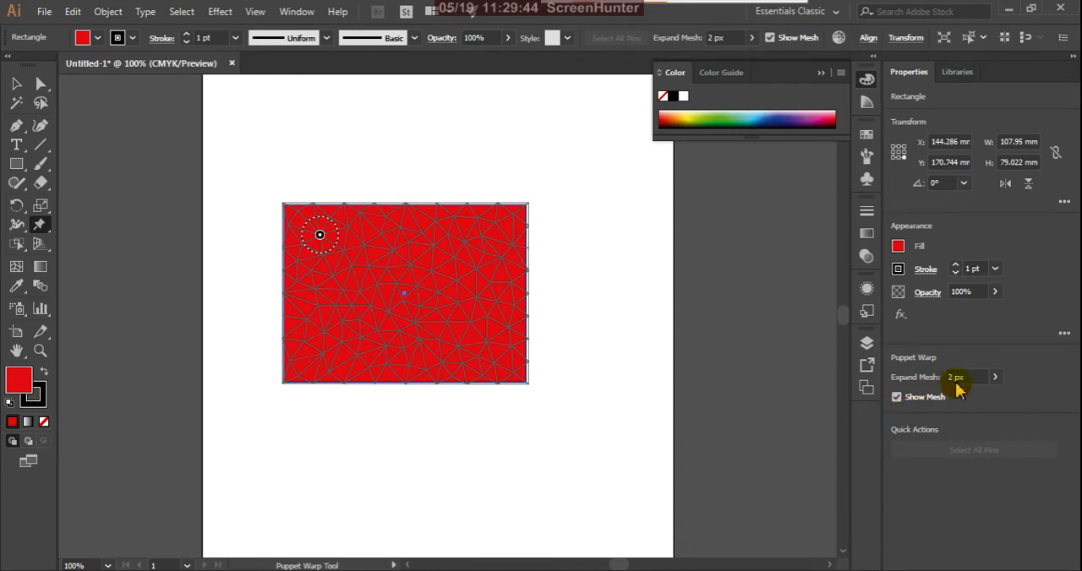
pyautogui.click(994, 379)
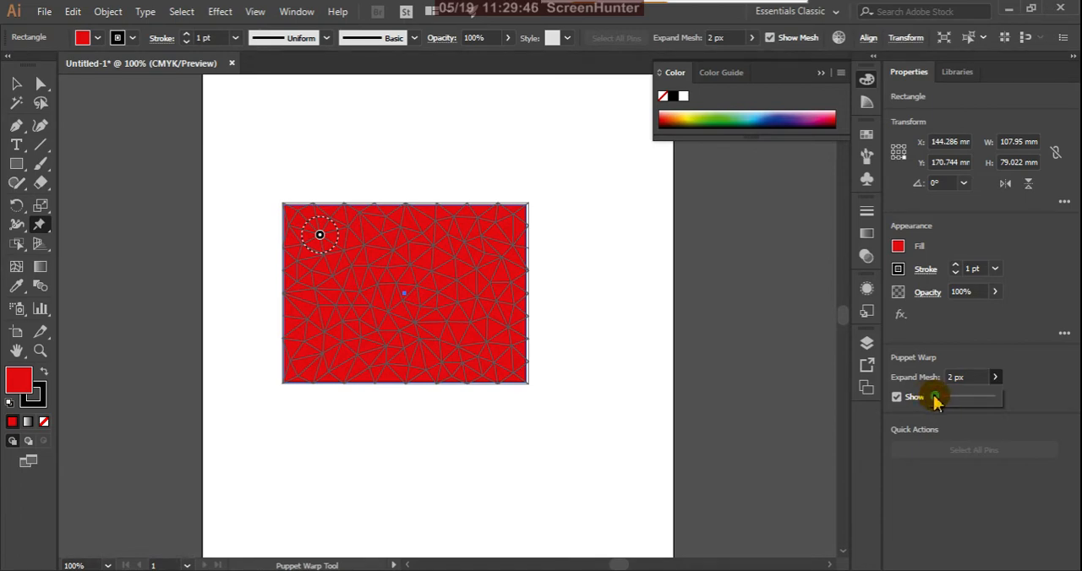
pyautogui.moveTo(935, 400); pyautogui.dragTo(952, 407)
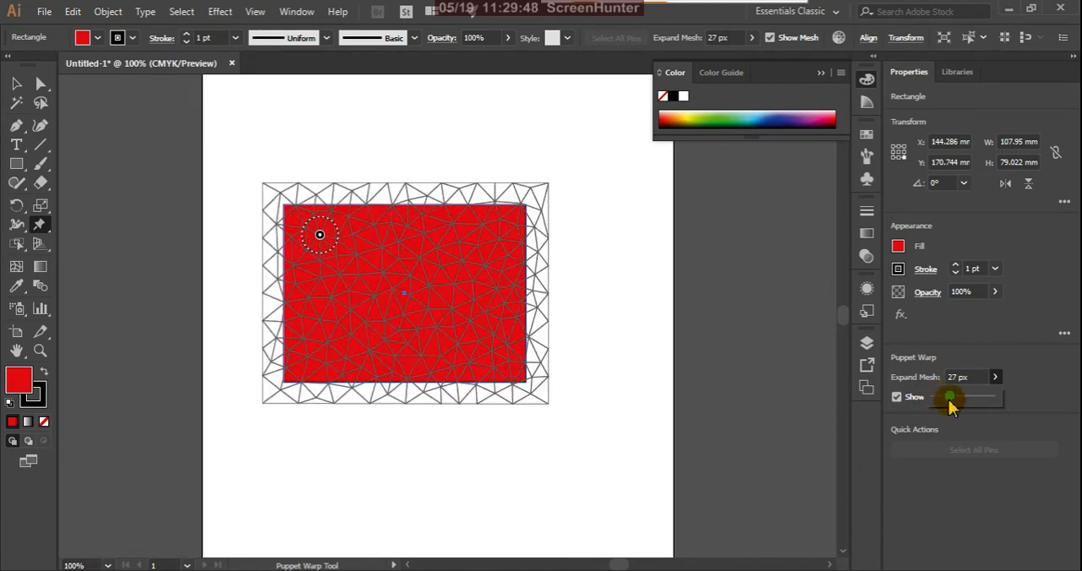
pyautogui.doubleClick(968, 377)
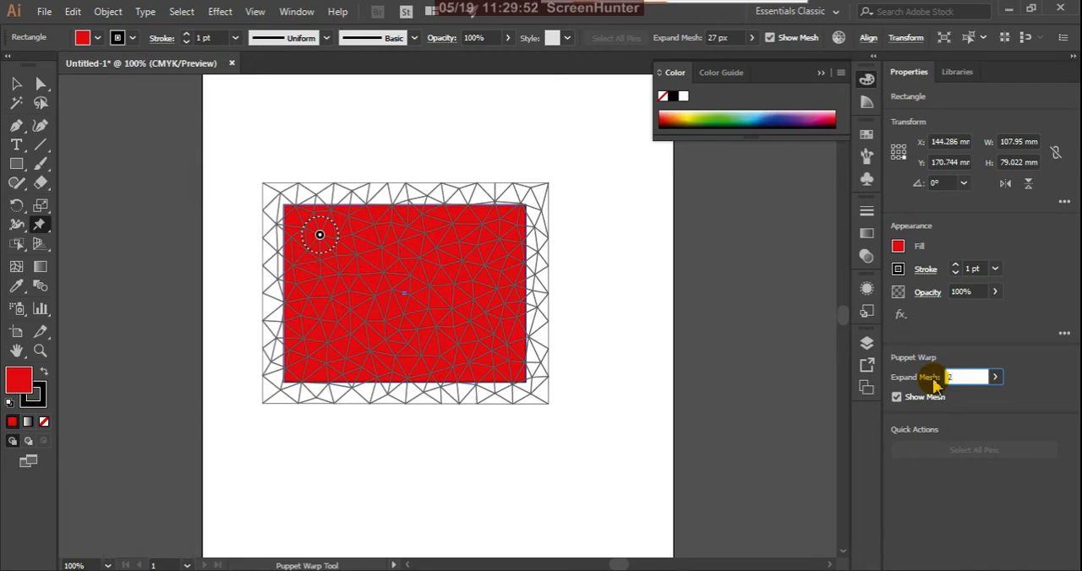
pyautogui.write('2')
pyautogui.press('Return')
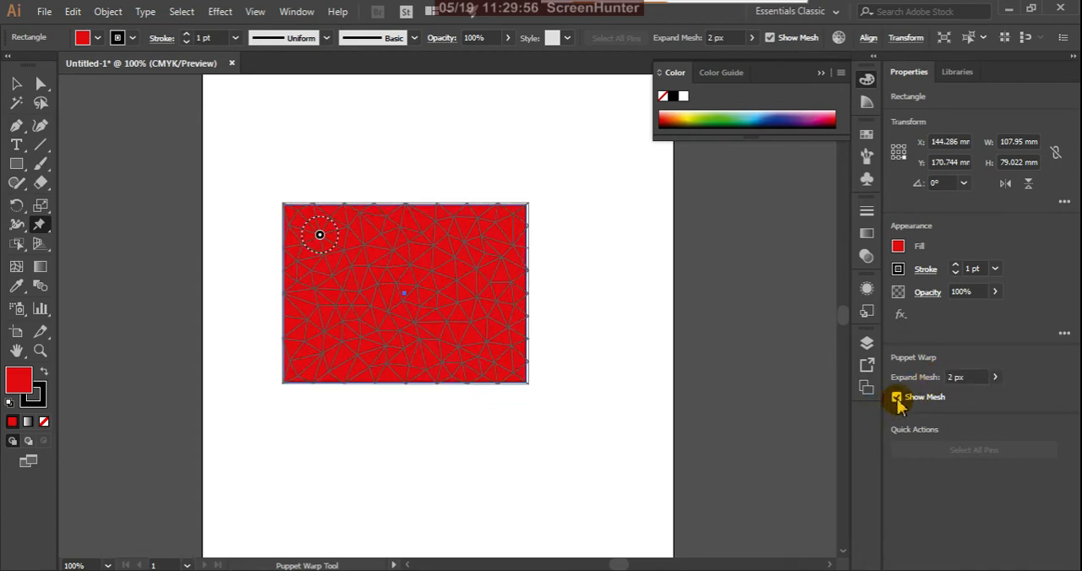
pyautogui.click(897, 397)
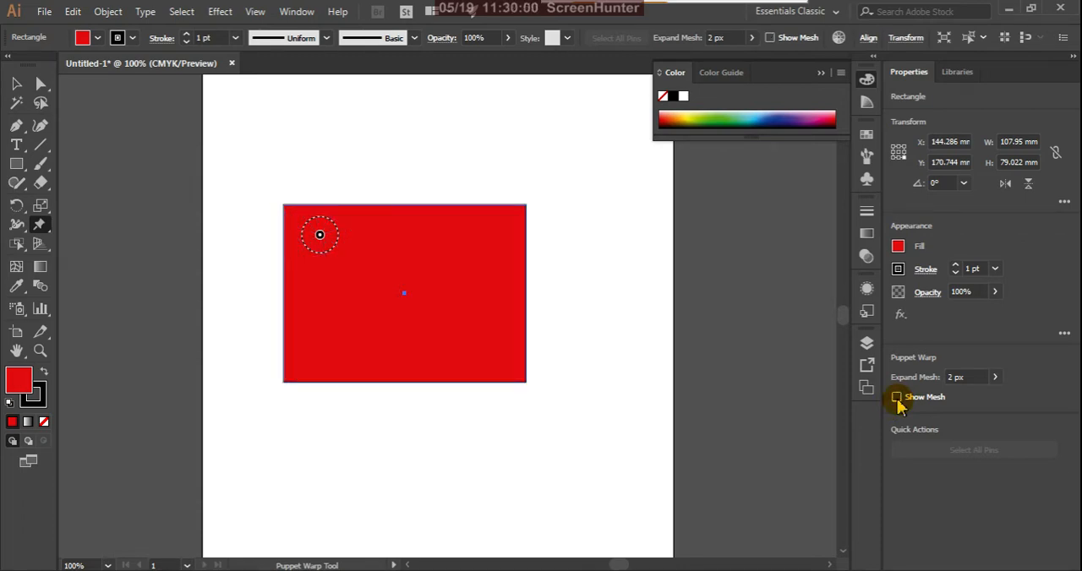
pyautogui.click(897, 399)
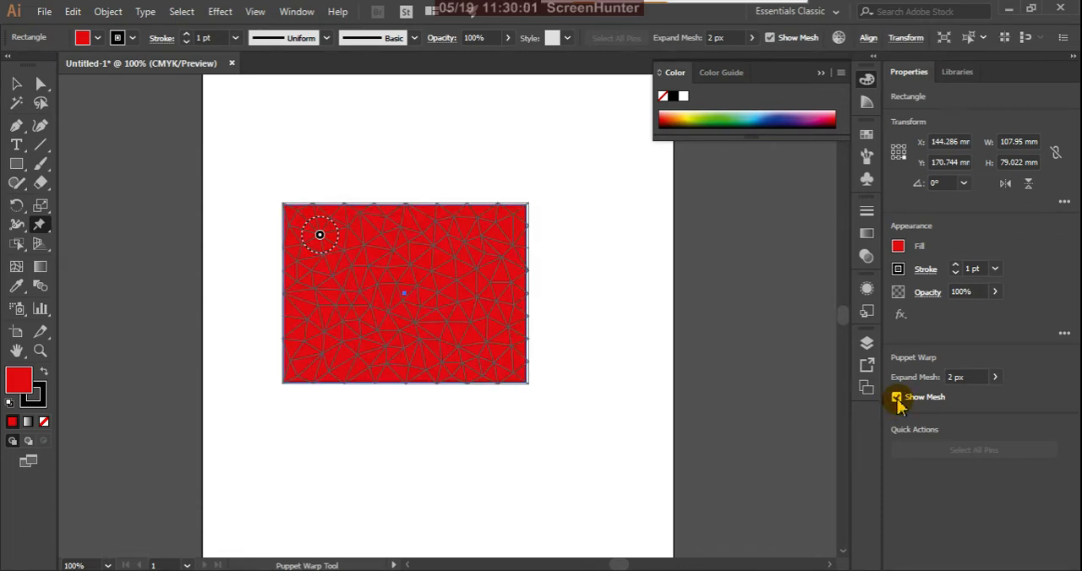
# Add puppet warp pins at the rectangle's upper right, lower left, lower right and bottom edge, and hide the mesh.
pyautogui.click(452, 256)
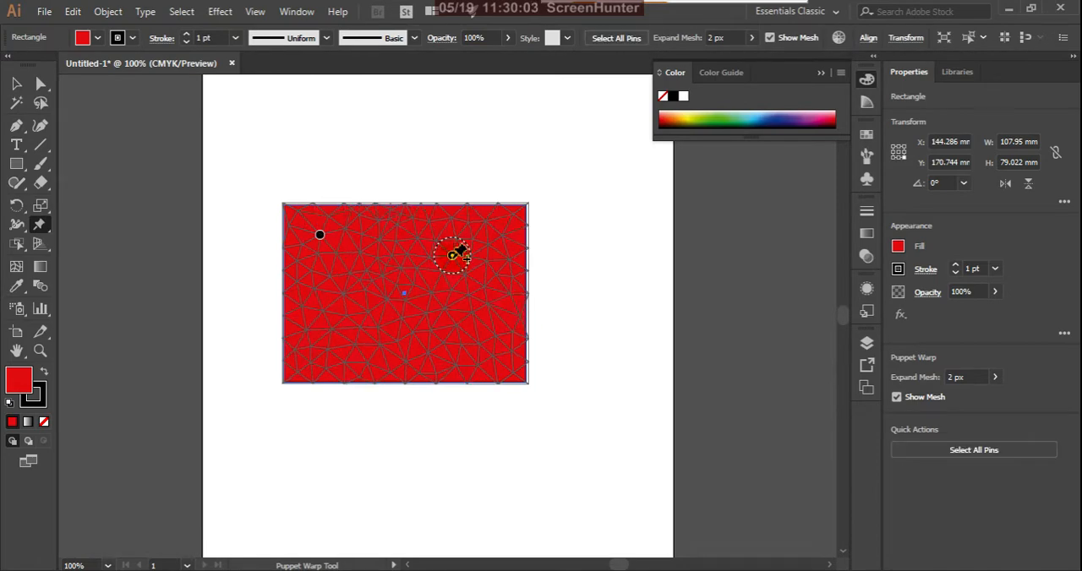
pyautogui.click(329, 329)
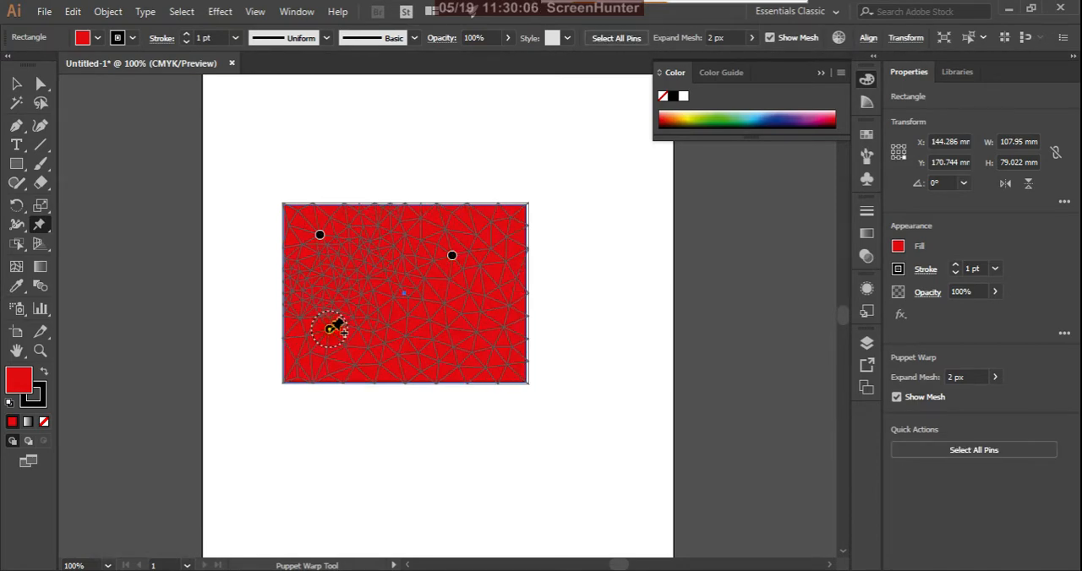
pyautogui.click(480, 314)
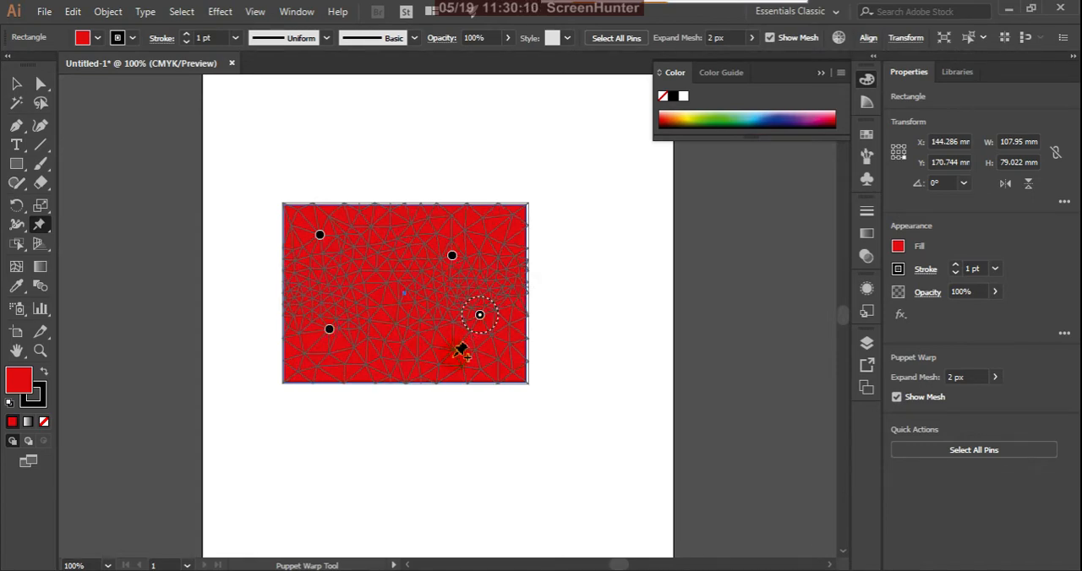
pyautogui.click(422, 375)
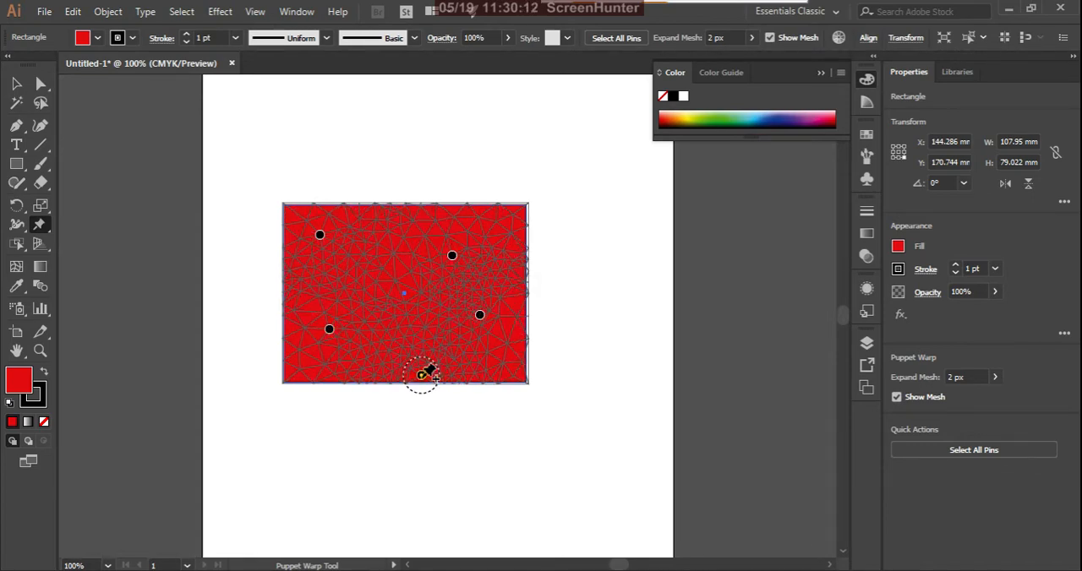
pyautogui.click(896, 398)
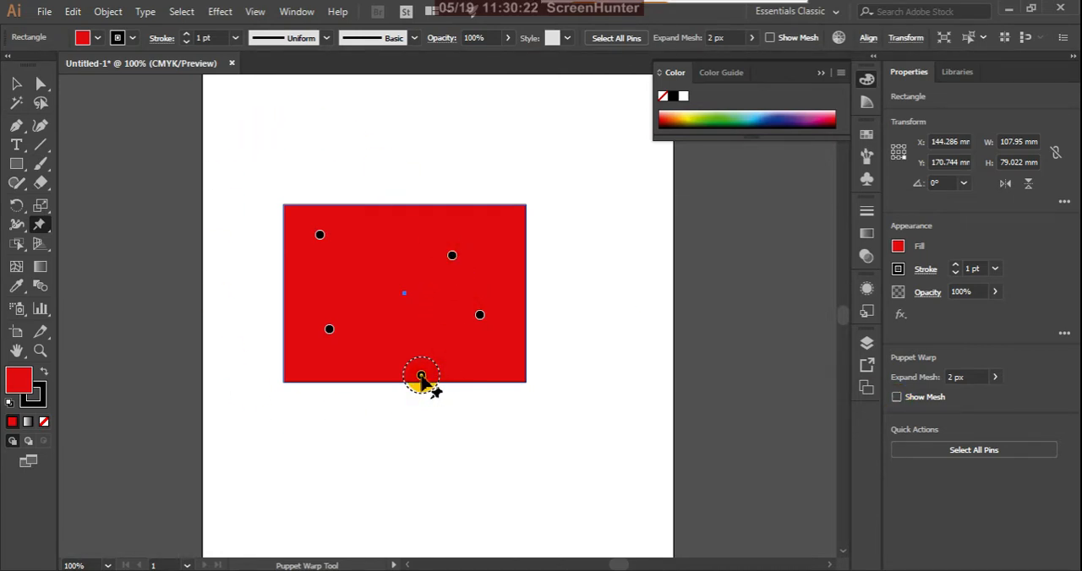
# Warp the rectangle's right side by moving the bottom-edge pin down and right and the upper-right pin up and right.
pyautogui.moveTo(421, 376); pyautogui.dragTo(486, 402)
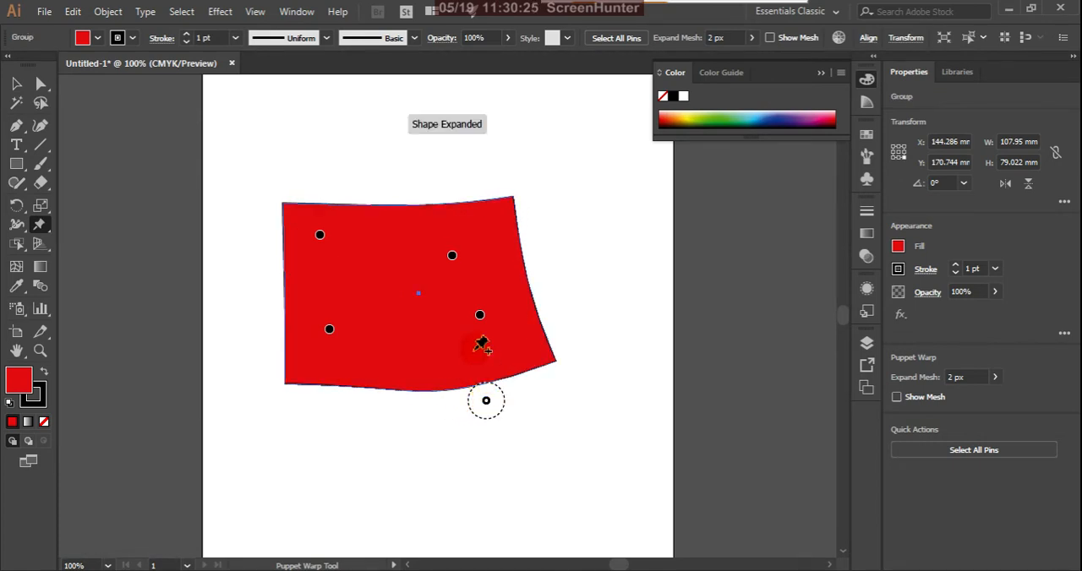
pyautogui.click(453, 257)
pyautogui.moveTo(451, 260); pyautogui.dragTo(500, 222)
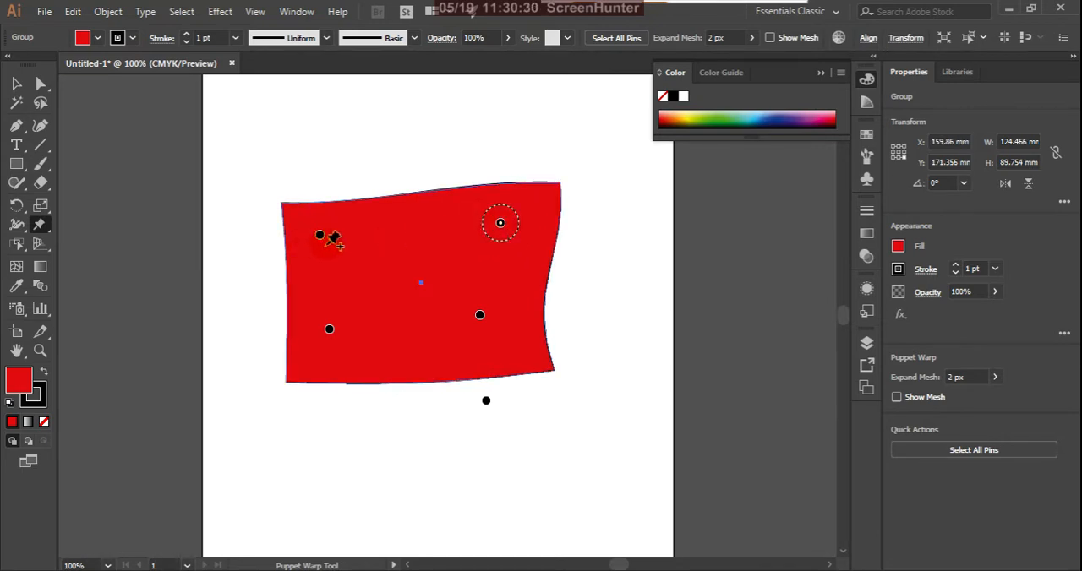
# Warp the shape's left side by moving the upper-left pin inward and the lower-left pin outward toward its corner.
pyautogui.click(321, 236)
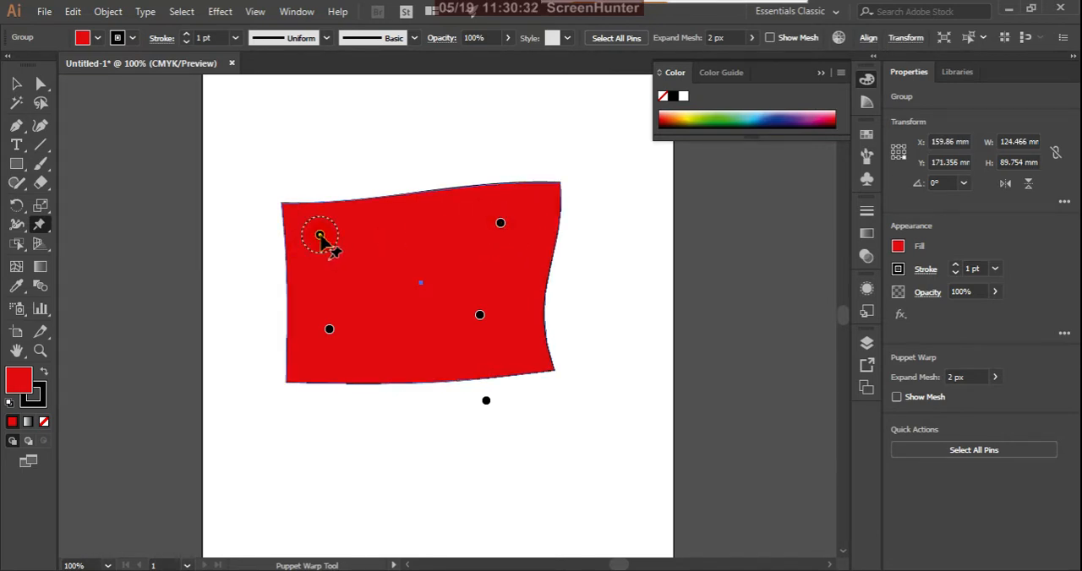
pyautogui.moveTo(320, 236); pyautogui.dragTo(379, 255)
pyautogui.click(330, 329)
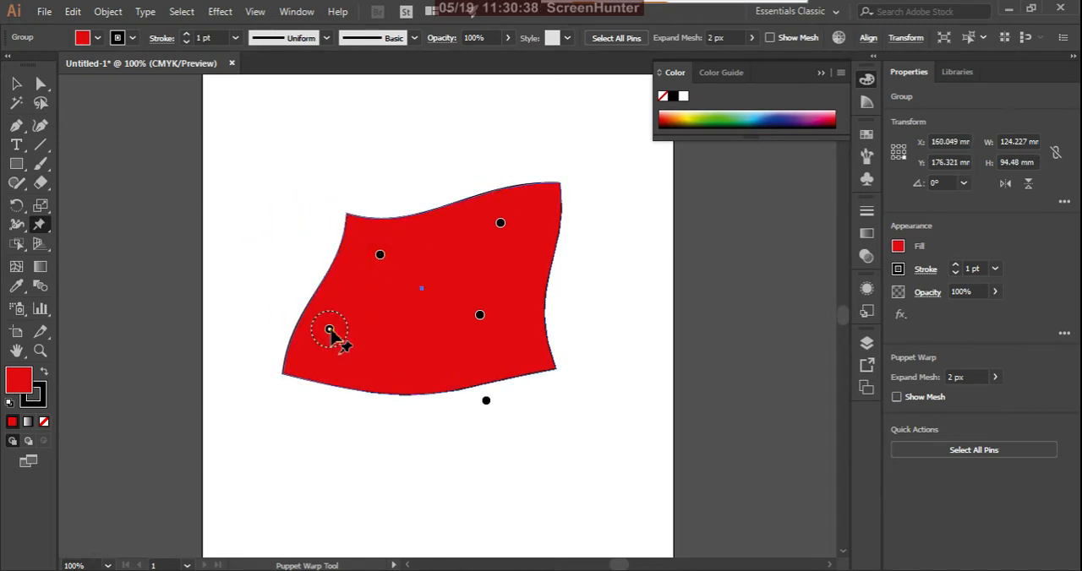
pyautogui.moveTo(330, 329); pyautogui.dragTo(308, 352)
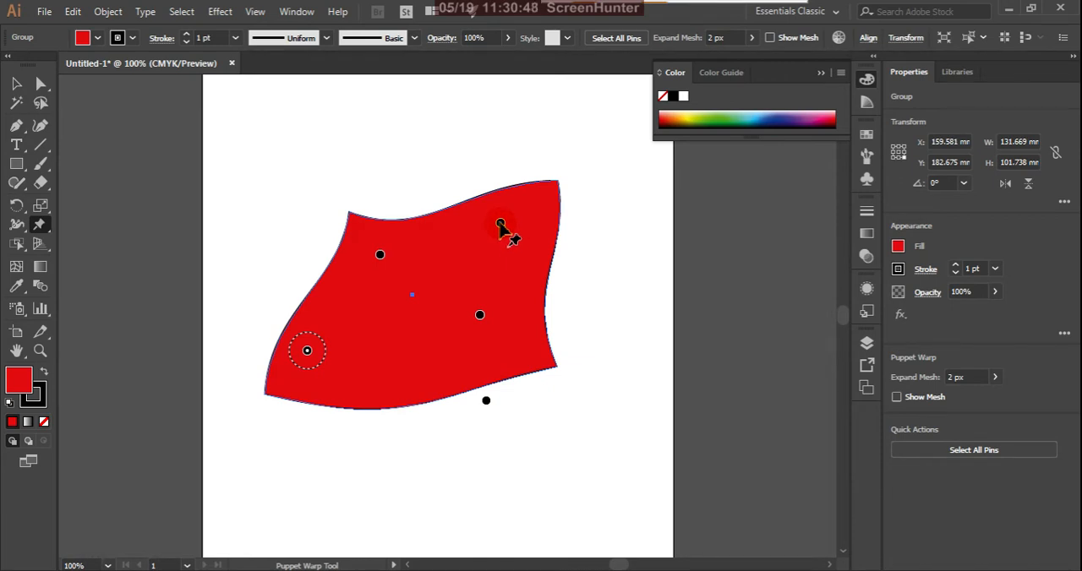
# Shift the upper-right pin slightly down and right, and add a pin near the lower-left edge and pull it up beside the upper-left pin.
pyautogui.moveTo(500, 225); pyautogui.dragTo(513, 243)
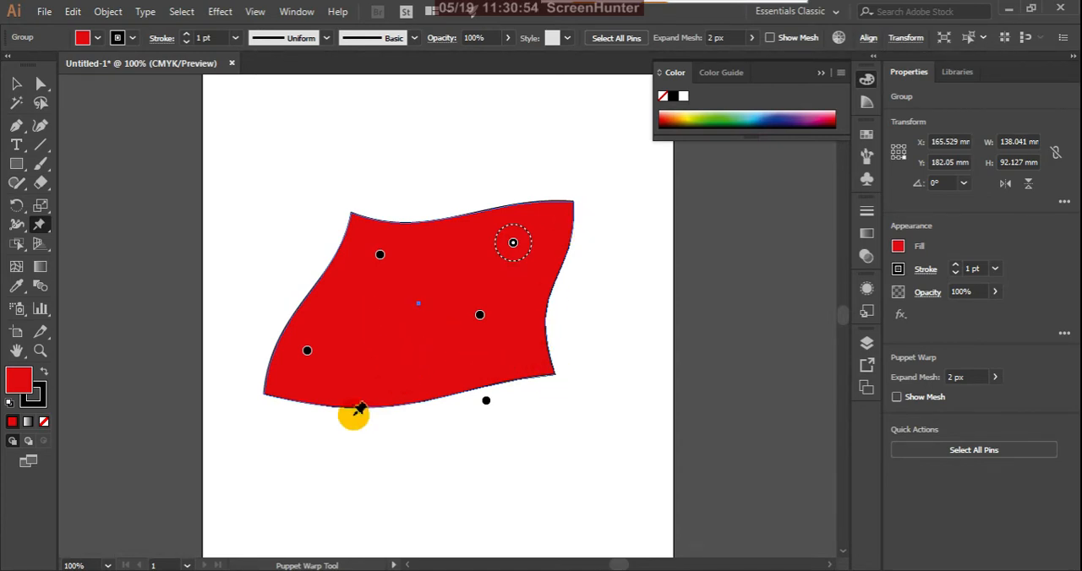
pyautogui.click(344, 393)
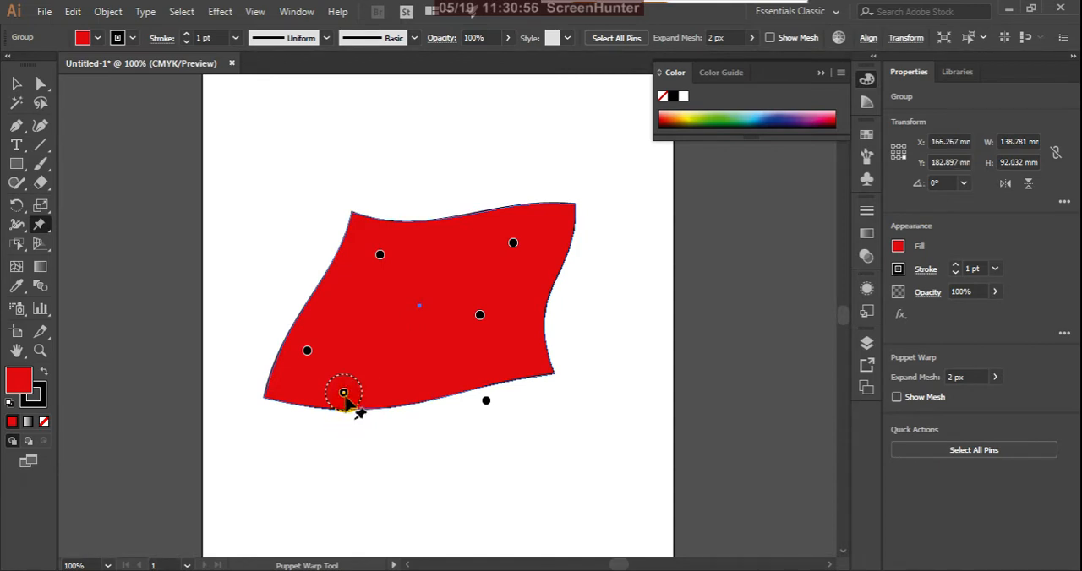
pyautogui.moveTo(345, 396); pyautogui.dragTo(387, 265)
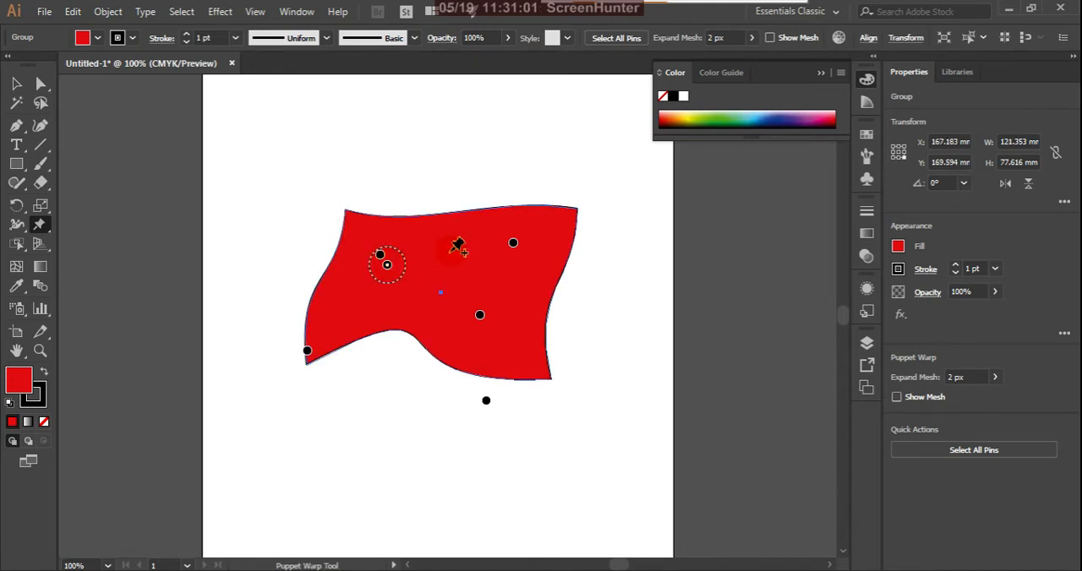
# Twist the shape's lower corners by rotating the pin below the bottom edge counterclockwise and the lower-left pin clockwise.
pyautogui.click(514, 243)
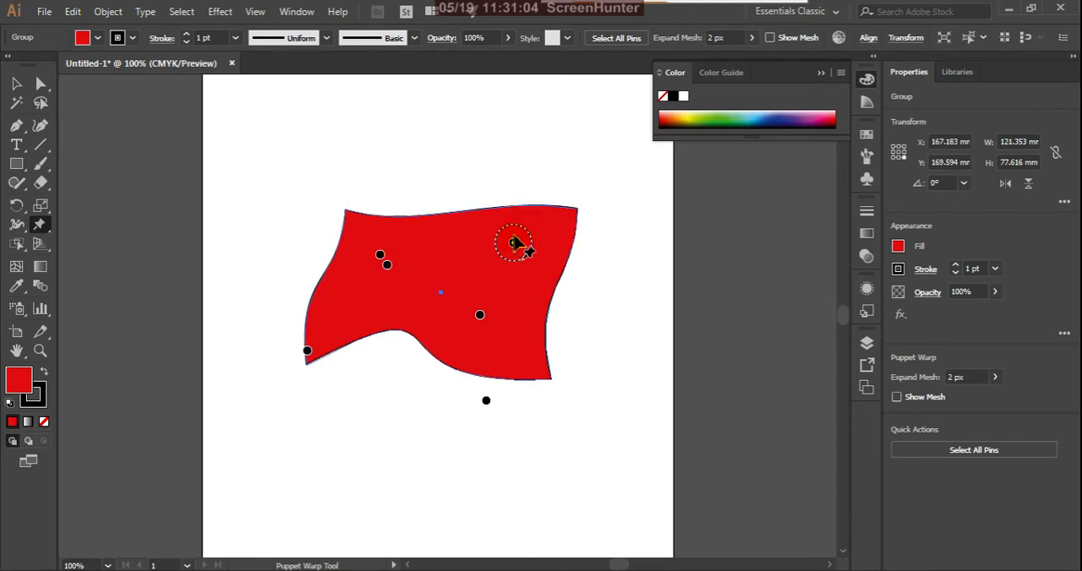
pyautogui.scroll(2, 517, 243)
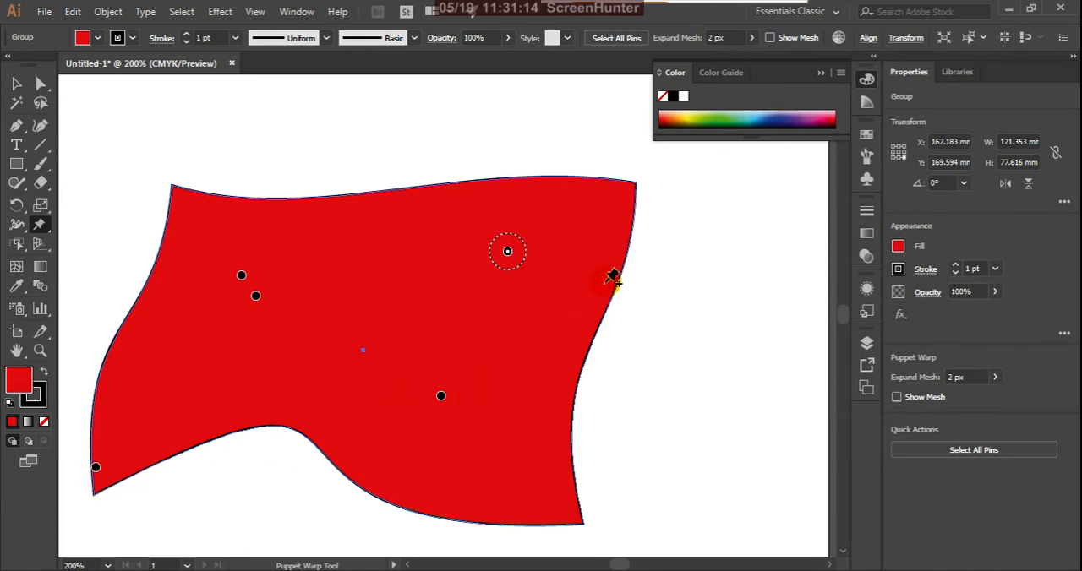
pyautogui.scroll(-1, 645, 272)
pyautogui.scroll(1, 275, 473)
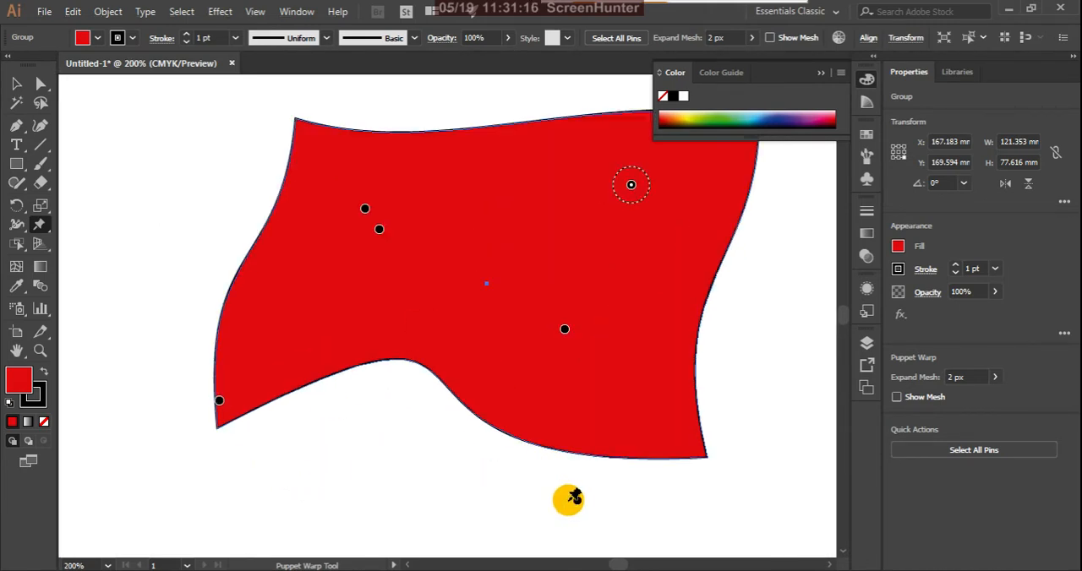
pyautogui.click(578, 501)
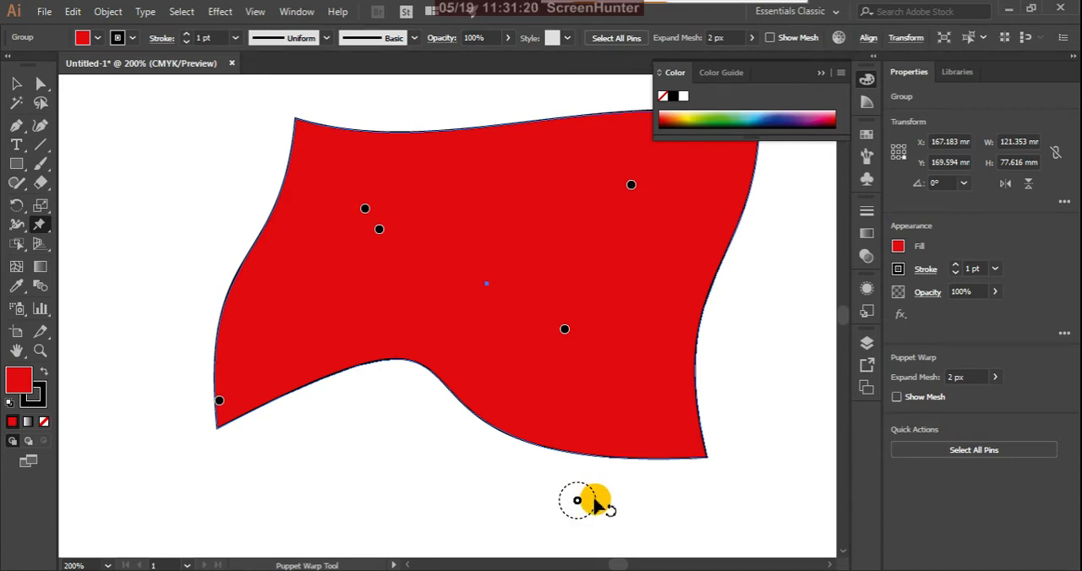
pyautogui.moveTo(596, 505); pyautogui.dragTo(511, 456)
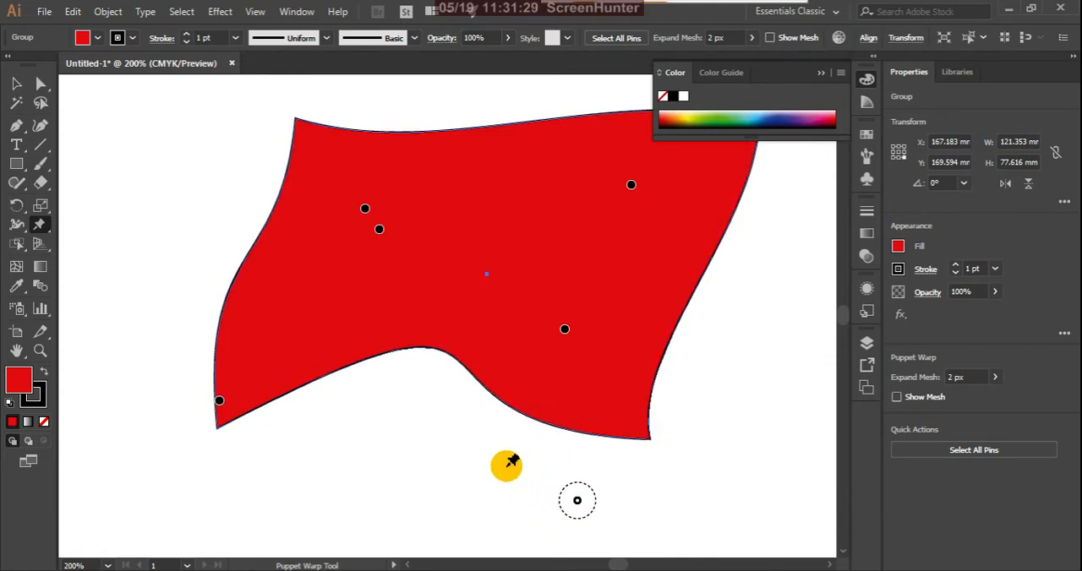
pyautogui.click(219, 402)
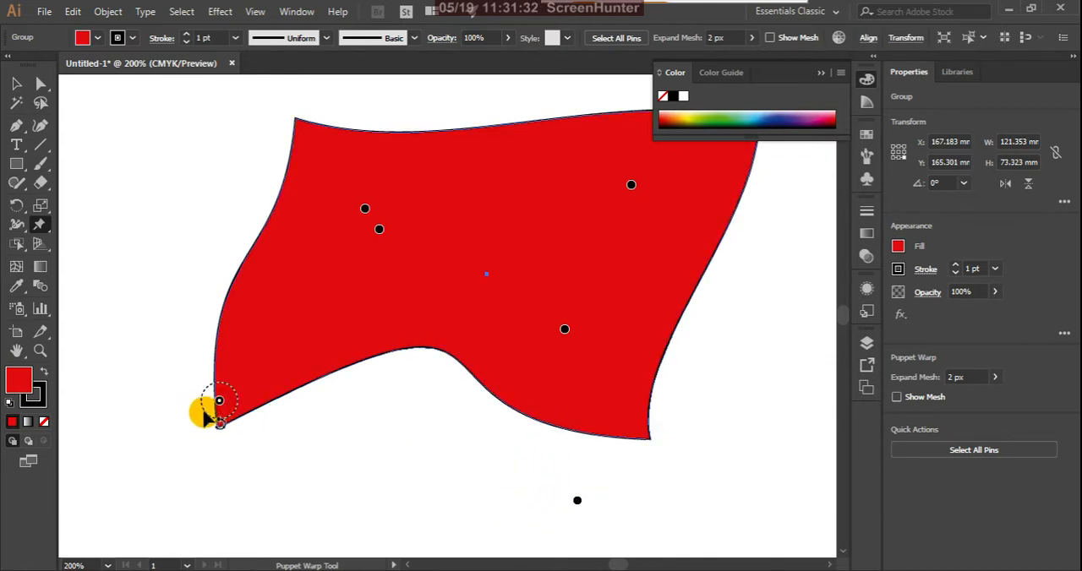
pyautogui.moveTo(203, 403)
pyautogui.mouseDown()
pyautogui.moveTo(212, 418)
pyautogui.moveTo(204, 384)
pyautogui.mouseUp()
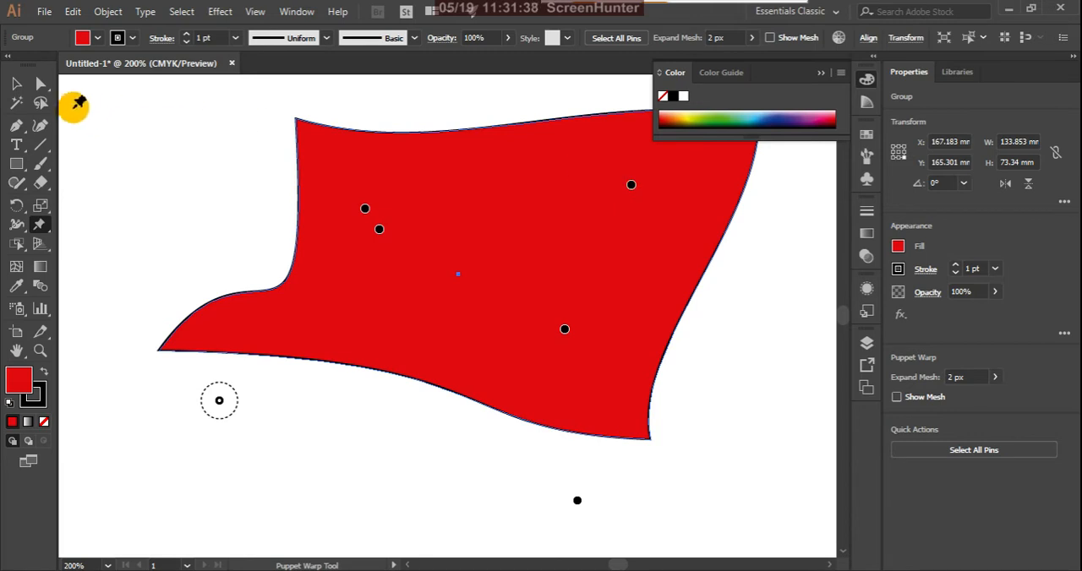
# Leave Puppet Warp and delete the warped red shape from the artboard.
pyautogui.click(16, 83)
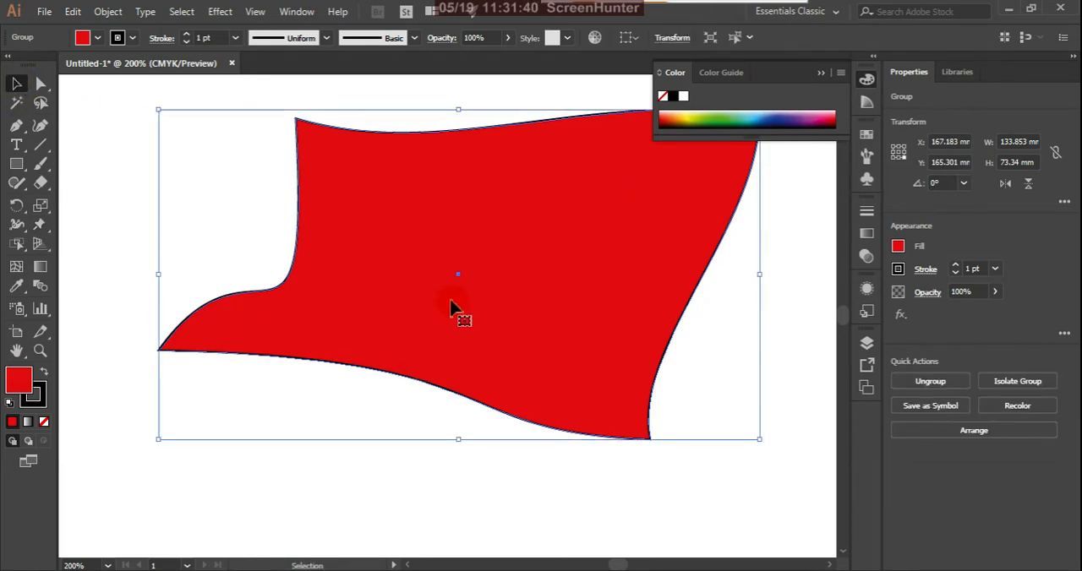
pyautogui.scroll(-3, 481, 361)
pyautogui.scroll(1, 498, 340)
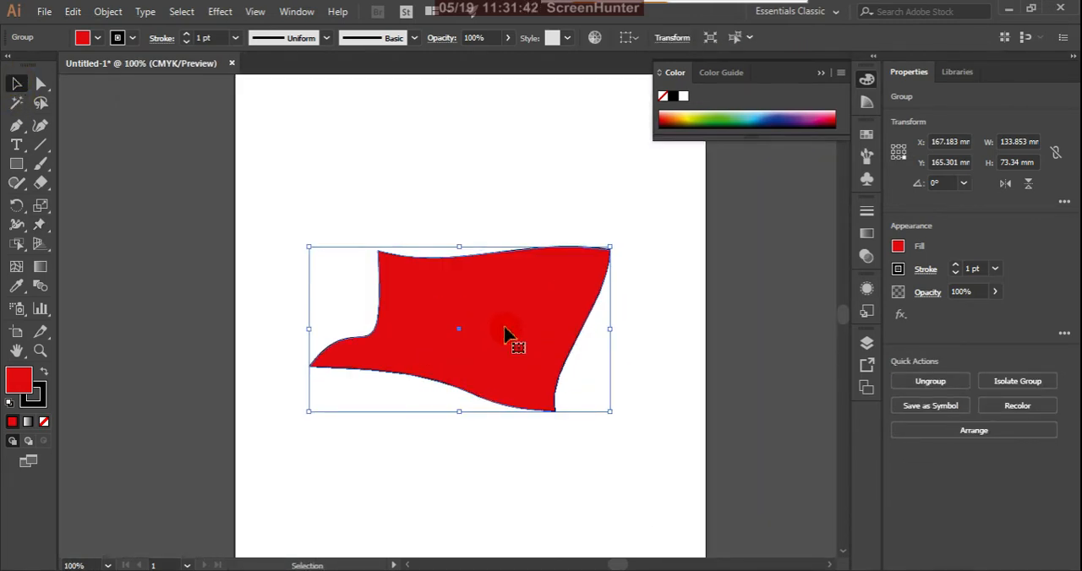
pyautogui.press('Delete')
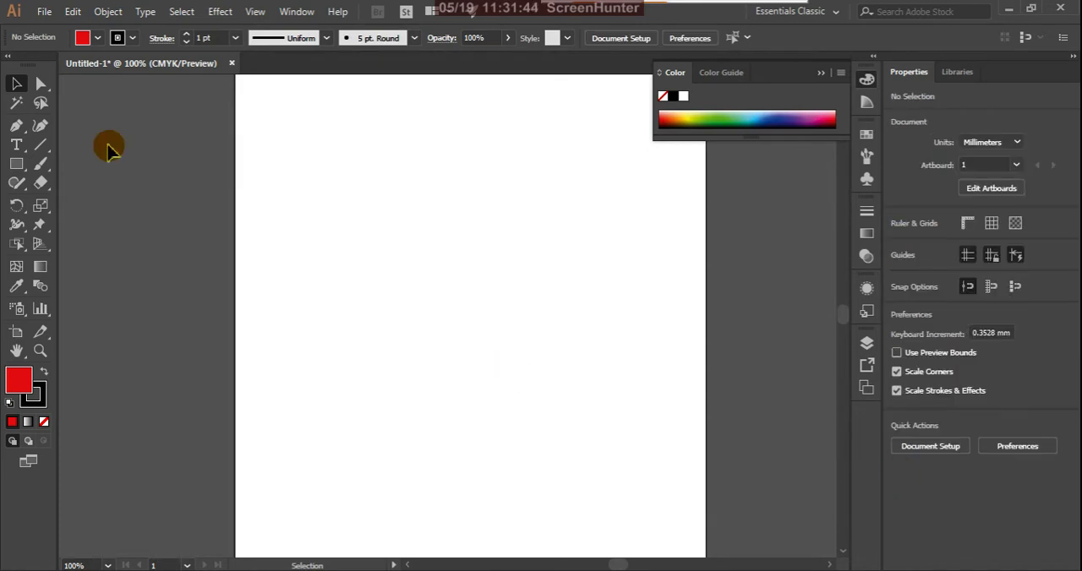
# Draw a closed leaf shape about 66 mm wide and 59 mm high with the Pen tool, using two curved sides and pointed ends.
pyautogui.click(21, 130)
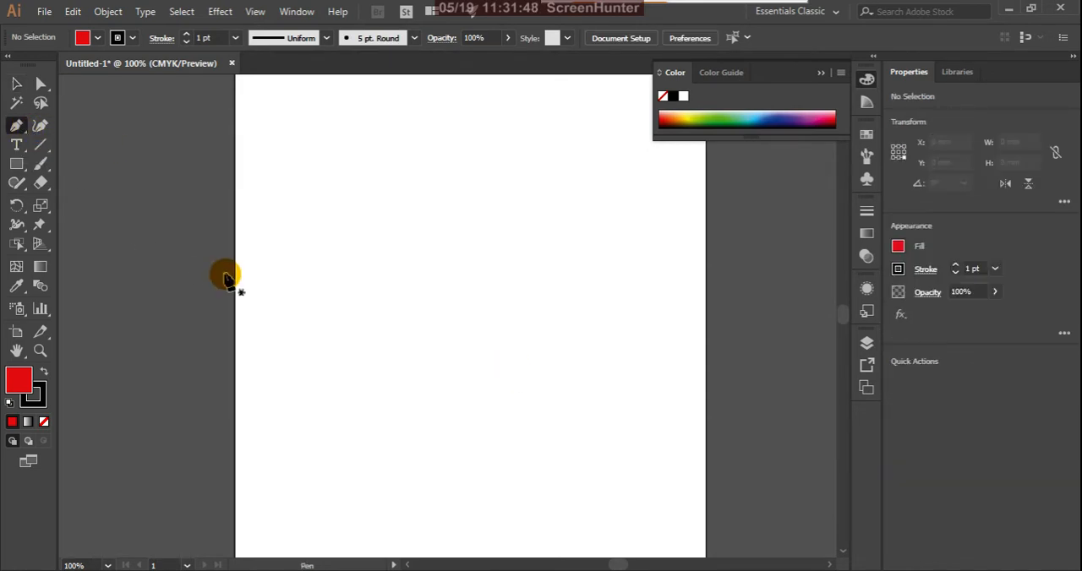
pyautogui.click(328, 306)
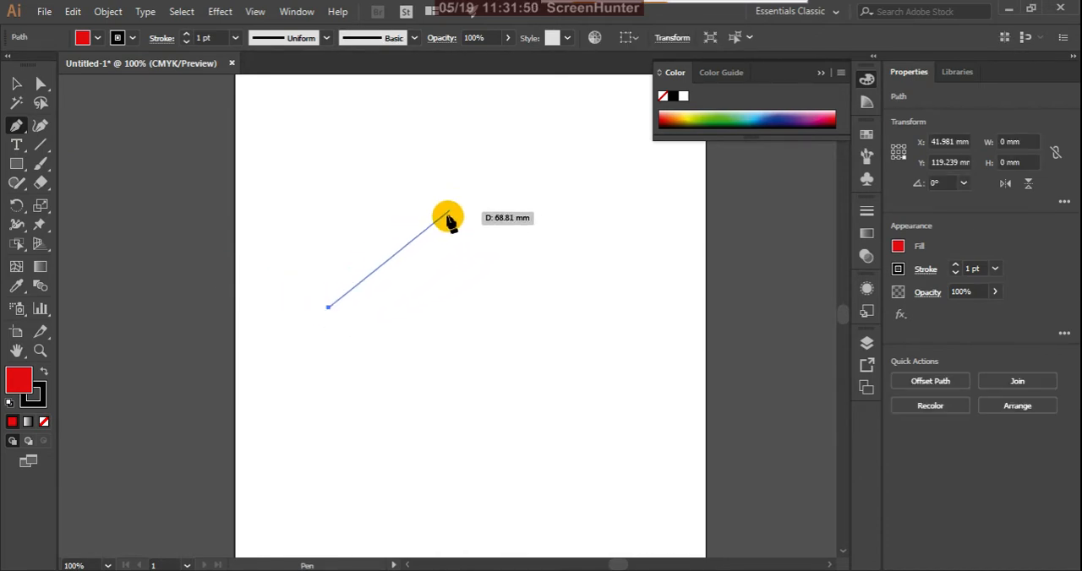
pyautogui.moveTo(476, 189); pyautogui.dragTo(623, 198)
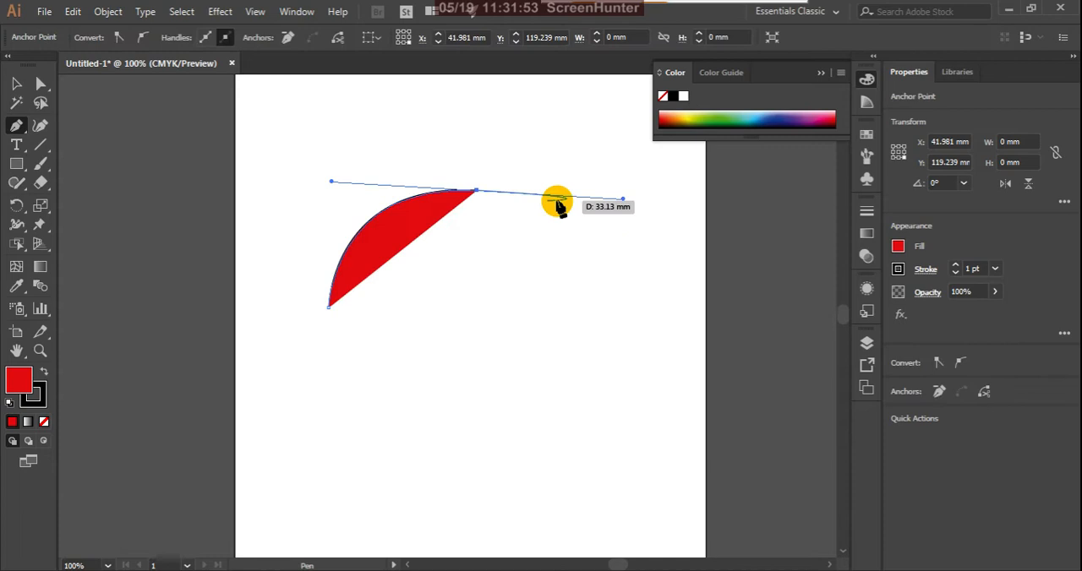
pyautogui.click(477, 192)
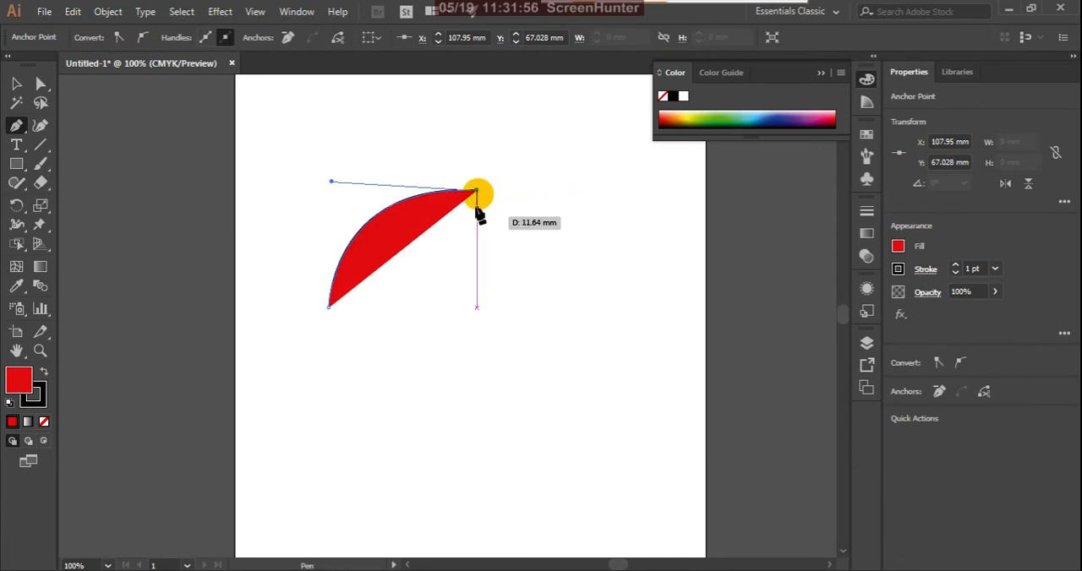
pyautogui.click(330, 306)
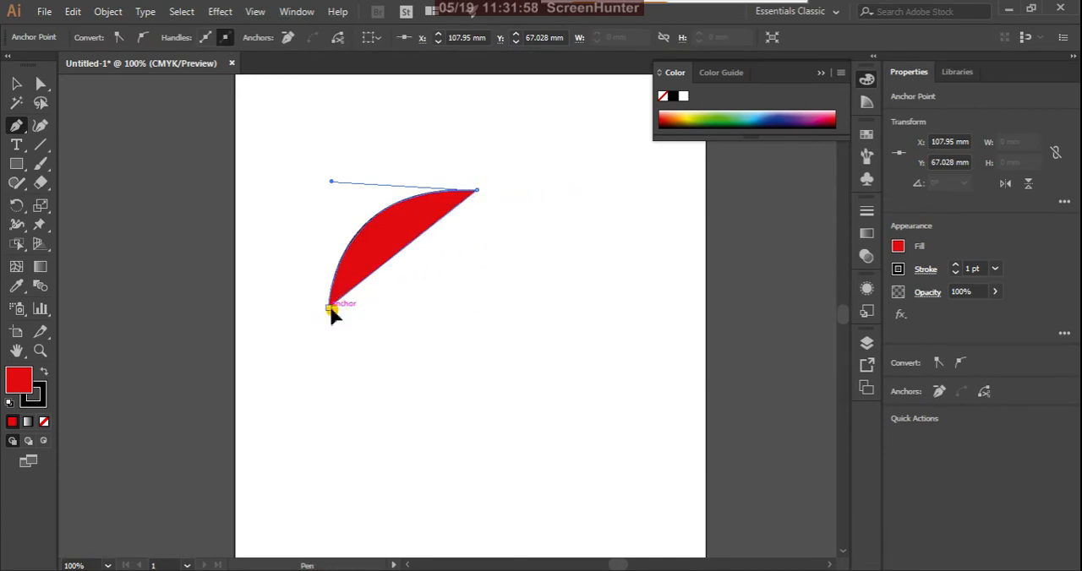
pyautogui.moveTo(285, 323); pyautogui.dragTo(205, 247)
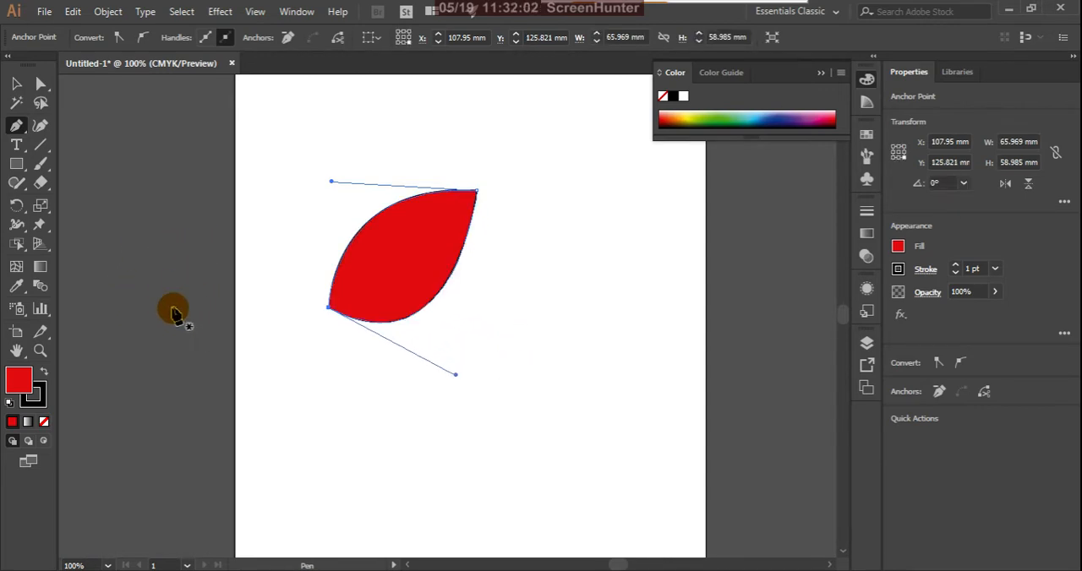
# Change the leaf's fill to olive green, hex B2BF08.
pyautogui.doubleClick(20, 380)
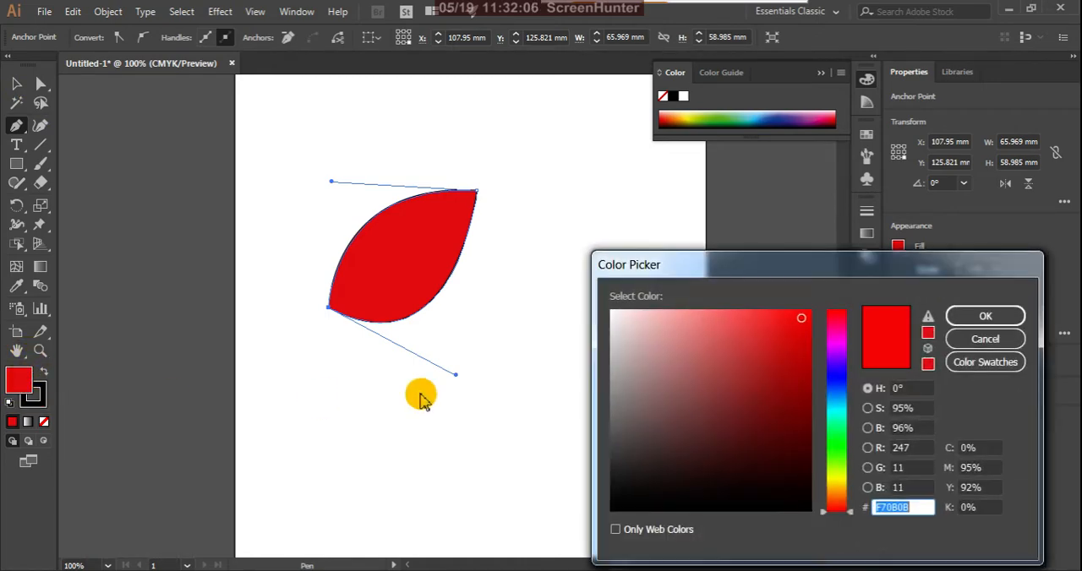
pyautogui.click(838, 477)
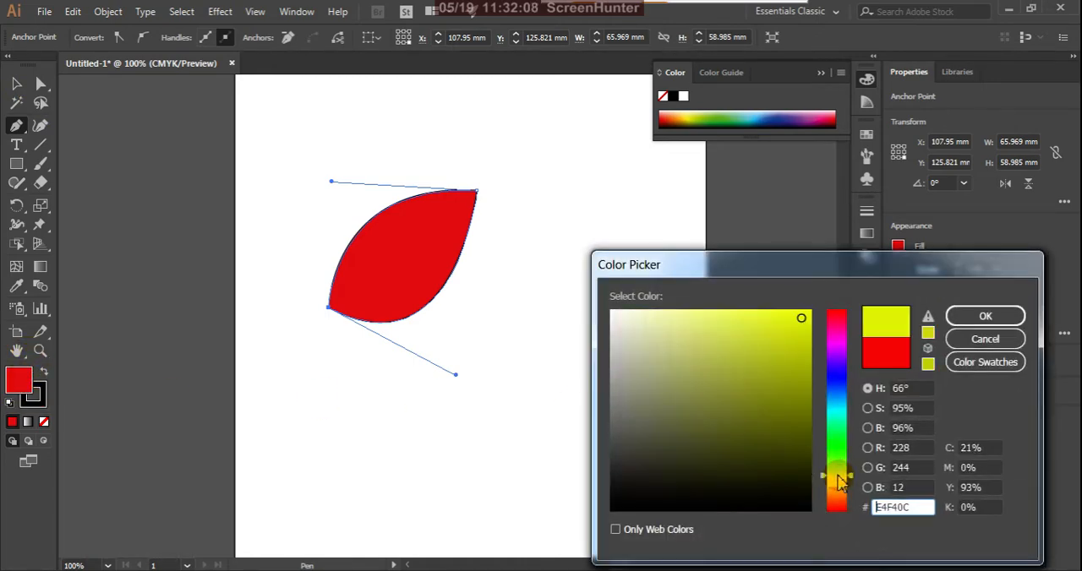
pyautogui.click(808, 390)
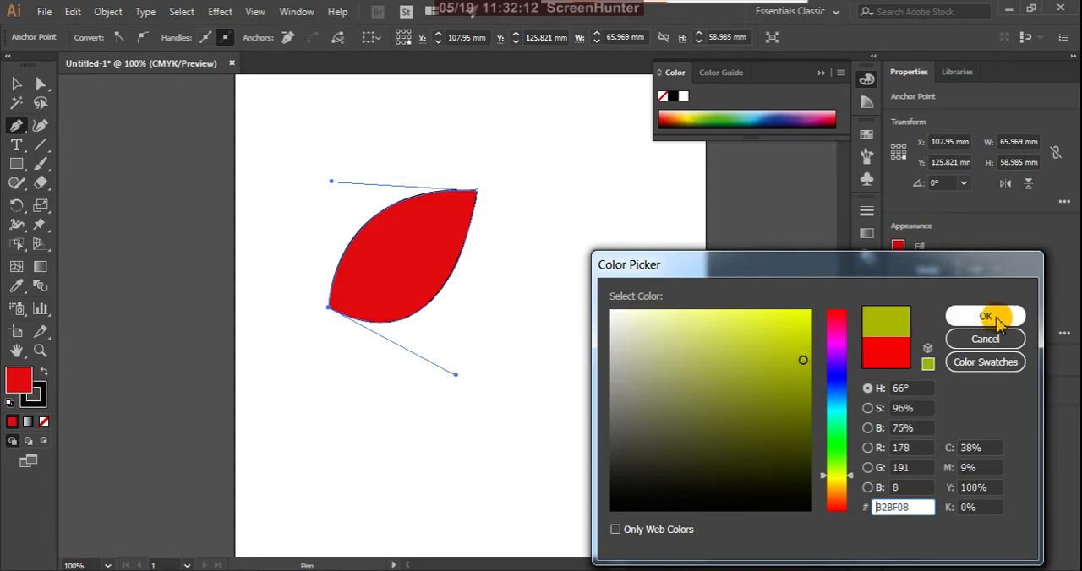
pyautogui.click(987, 316)
# Move the leaf toward the middle of the artboard and fill it with the Orange, Yellow linear gradient preset.
pyautogui.click(16, 83)
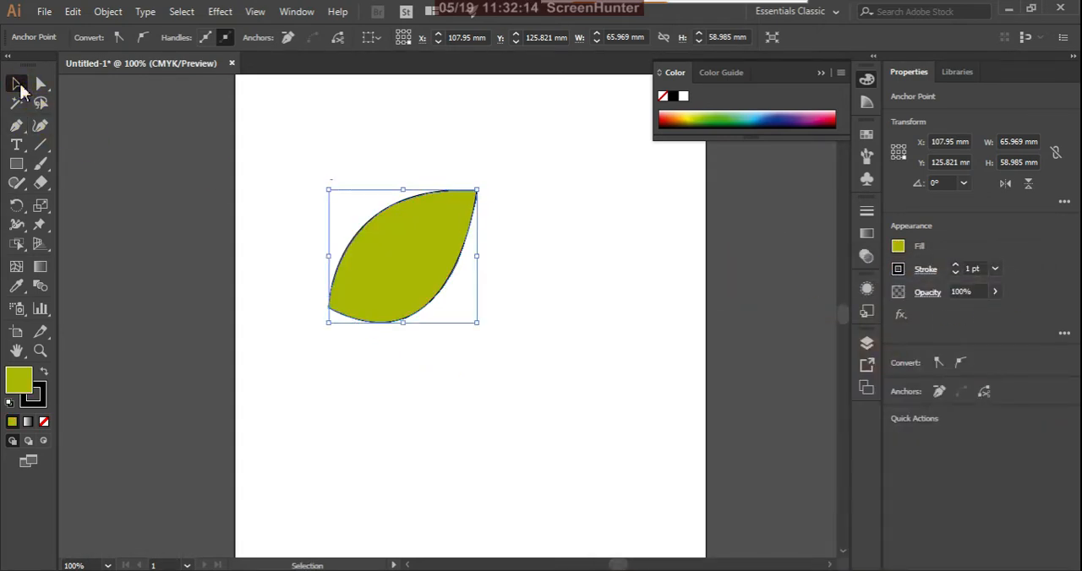
pyautogui.moveTo(425, 241); pyautogui.dragTo(523, 271)
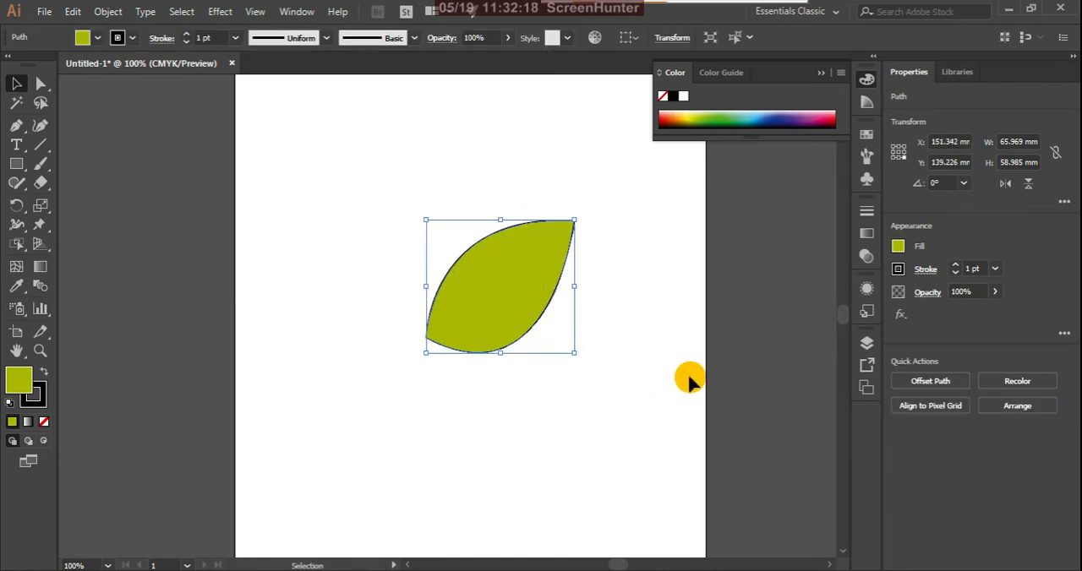
pyautogui.click(29, 423)
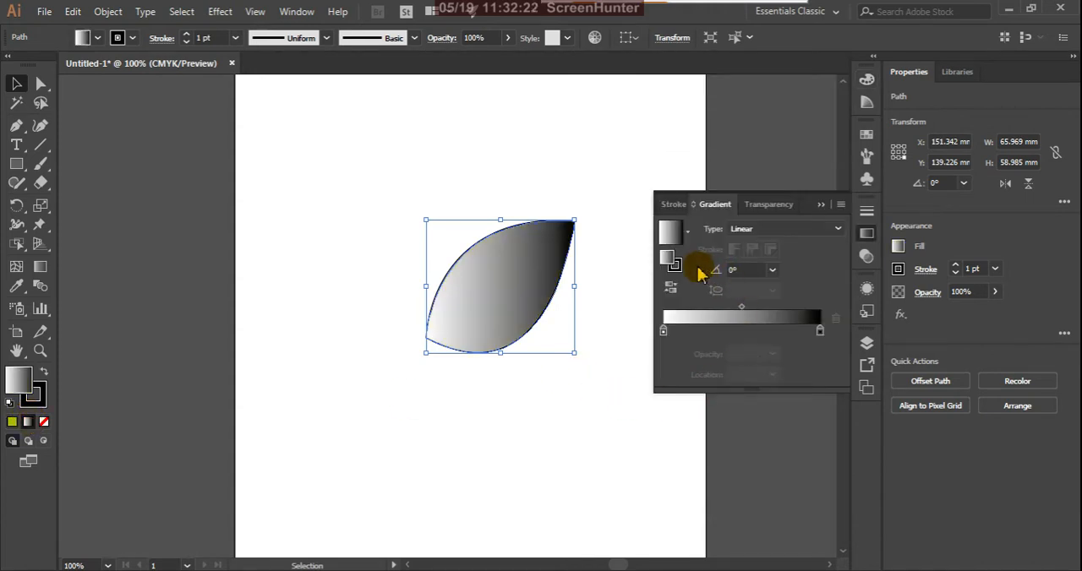
pyautogui.click(688, 235)
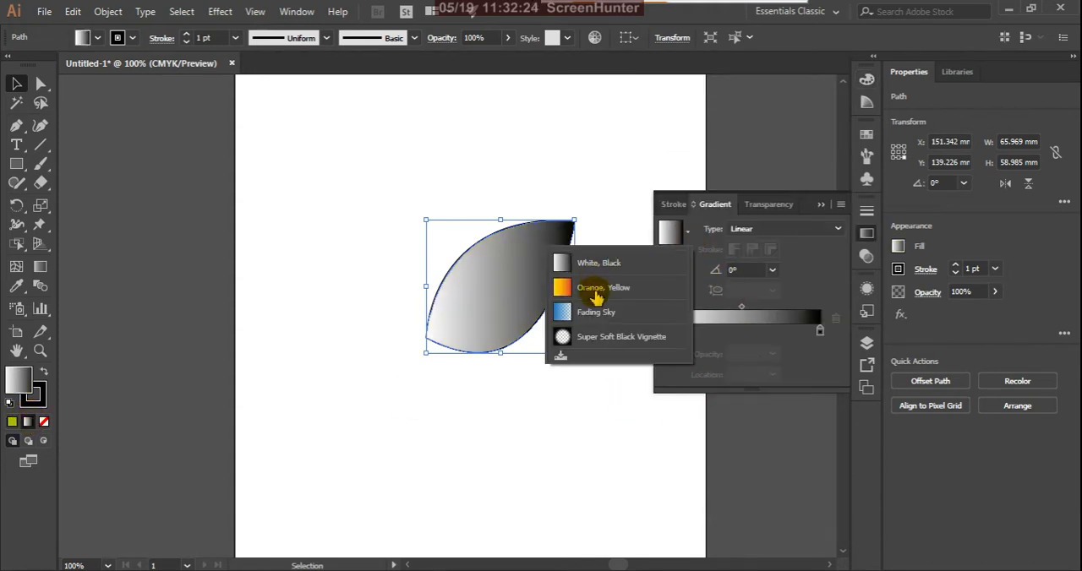
pyautogui.click(701, 277)
# Delete all intermediate colour stops from the gradient, keeping only the yellow and red end stops.
pyautogui.click(766, 330)
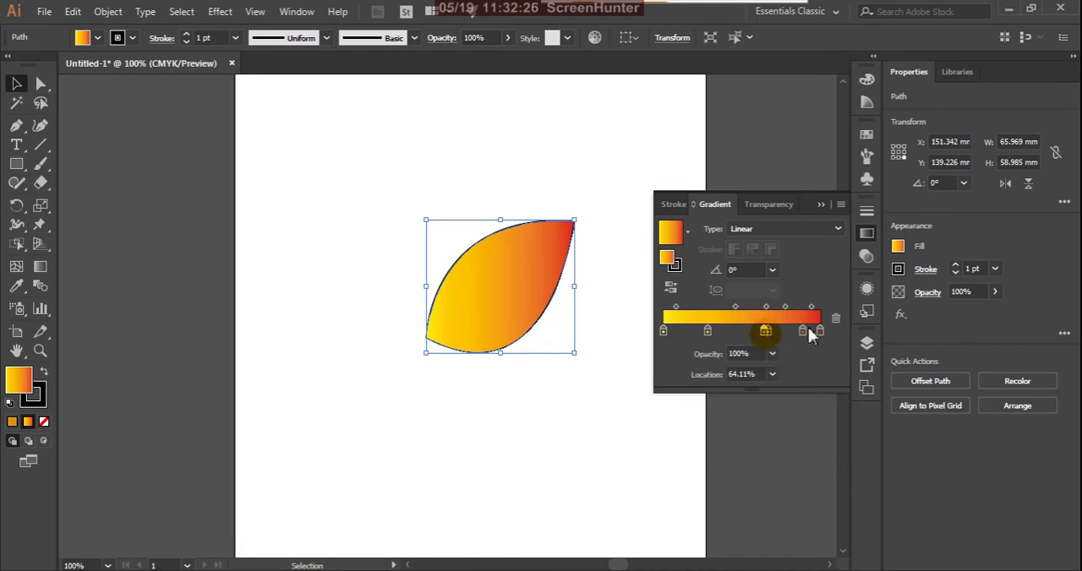
pyautogui.click(803, 332)
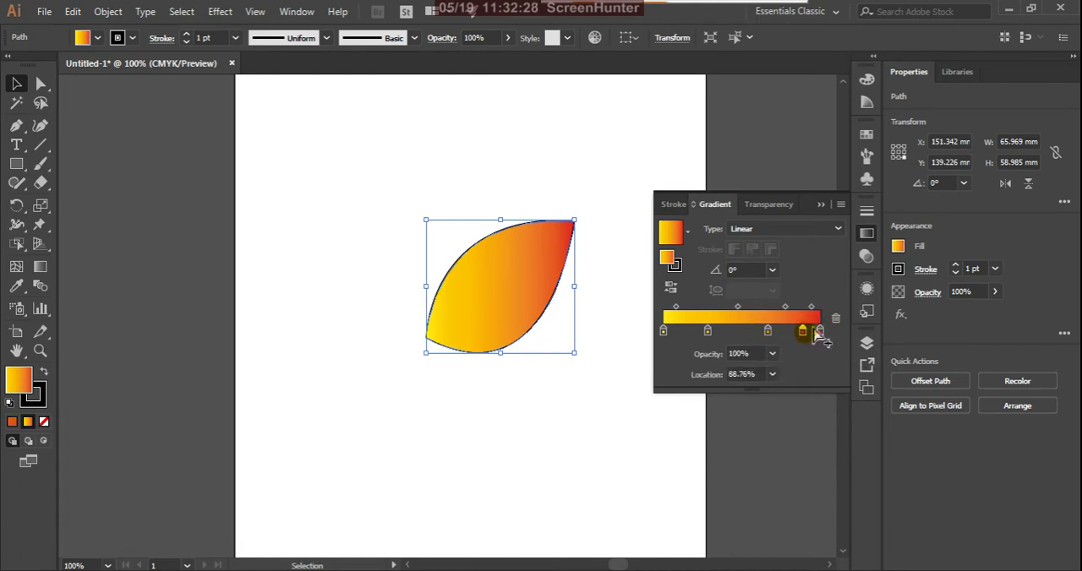
pyautogui.click(836, 319)
pyautogui.click(767, 330)
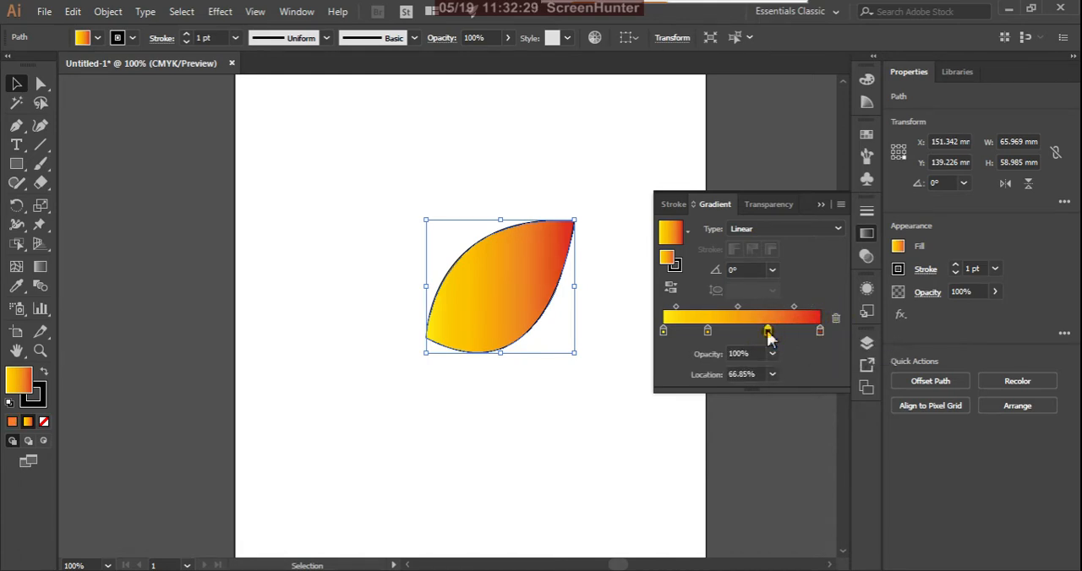
pyautogui.click(836, 318)
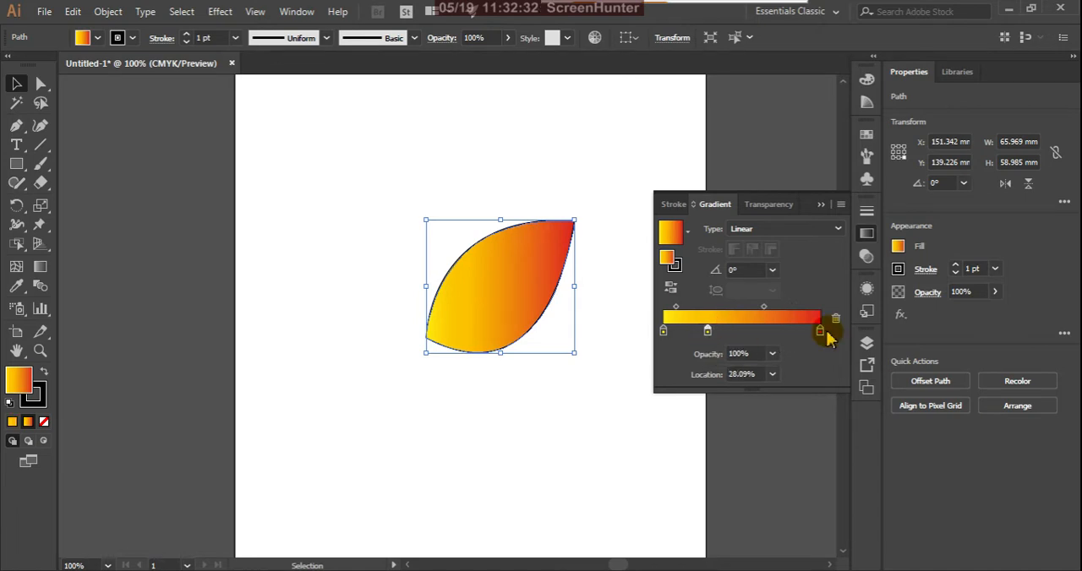
pyautogui.click(836, 320)
# Recolour the gradient's yellow starting stop with the yellow-green swatch.
pyautogui.click(664, 332)
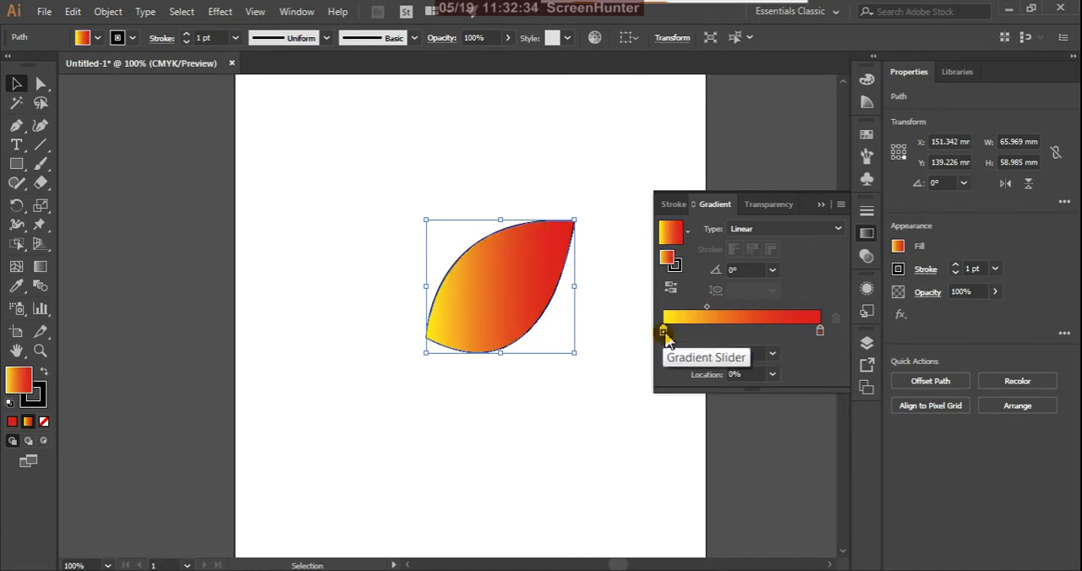
pyautogui.doubleClick(663, 332)
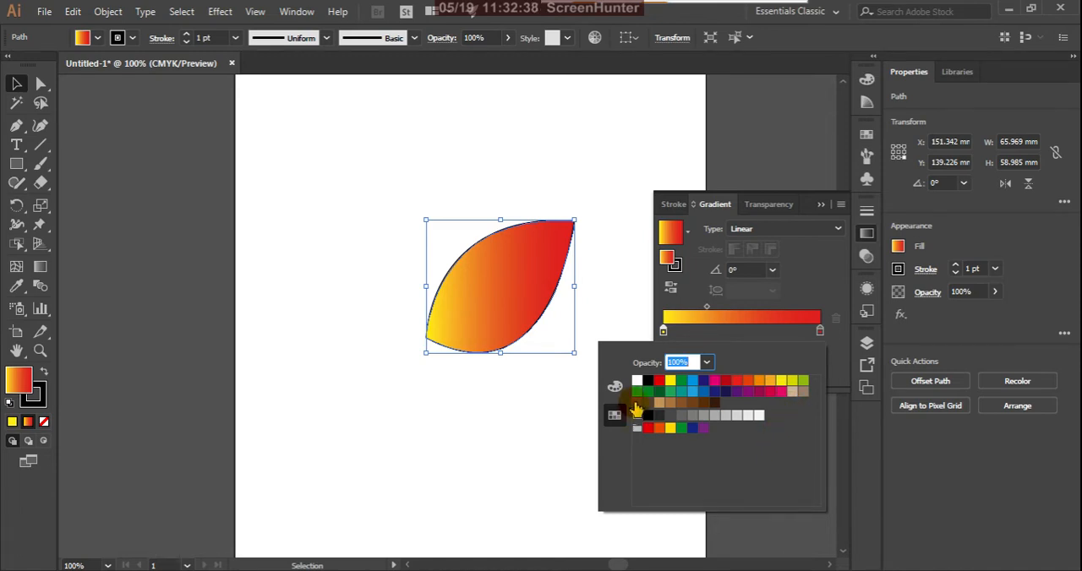
pyautogui.click(803, 381)
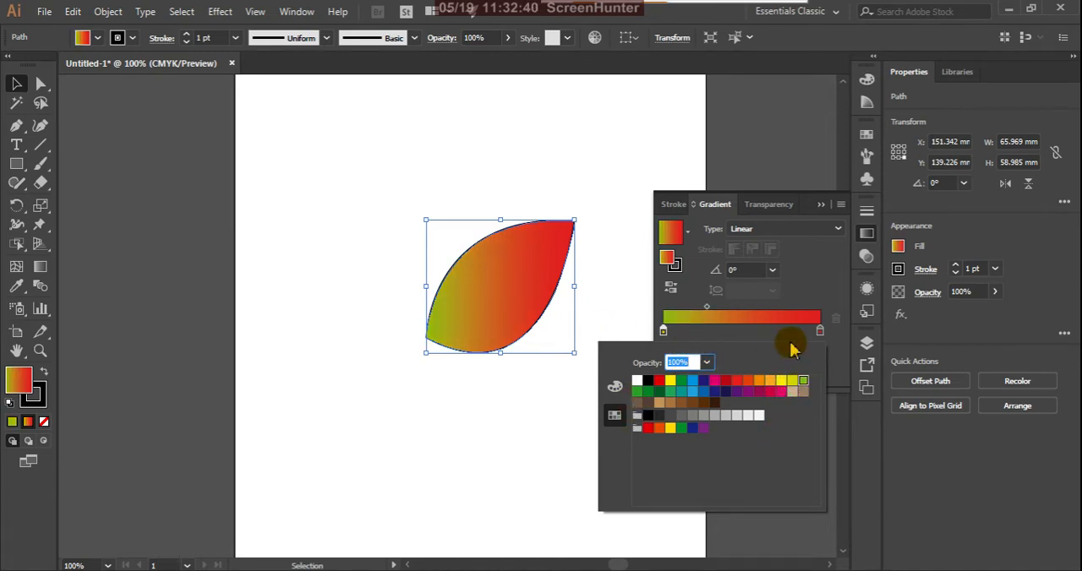
pyautogui.click(818, 335)
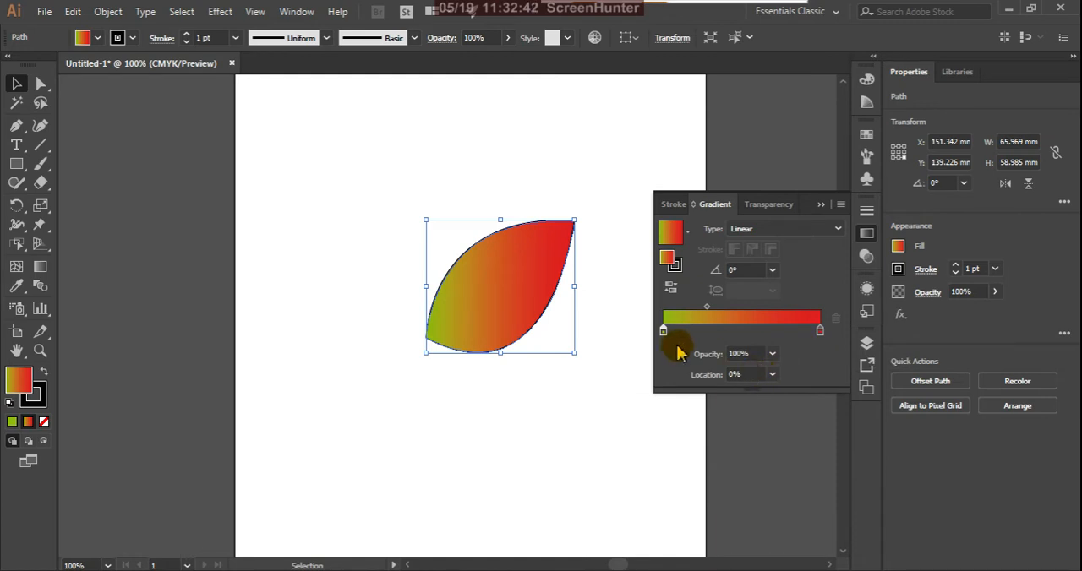
# Recolour the gradient's red end stop to dark green with C 63.53, M 0, Y 100 and K 35%.
pyautogui.doubleClick(820, 332)
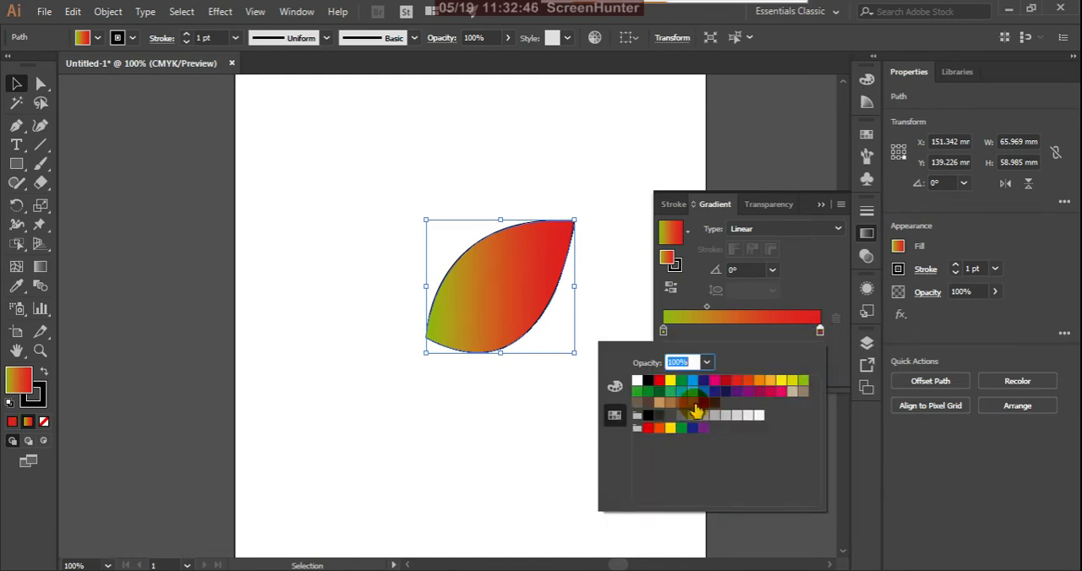
pyautogui.click(615, 388)
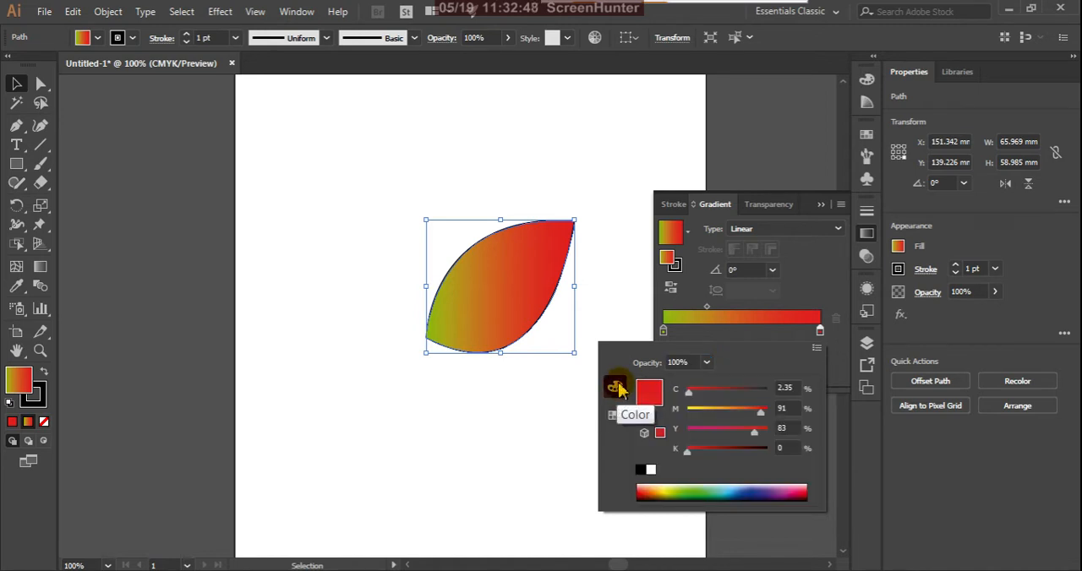
pyautogui.click(686, 494)
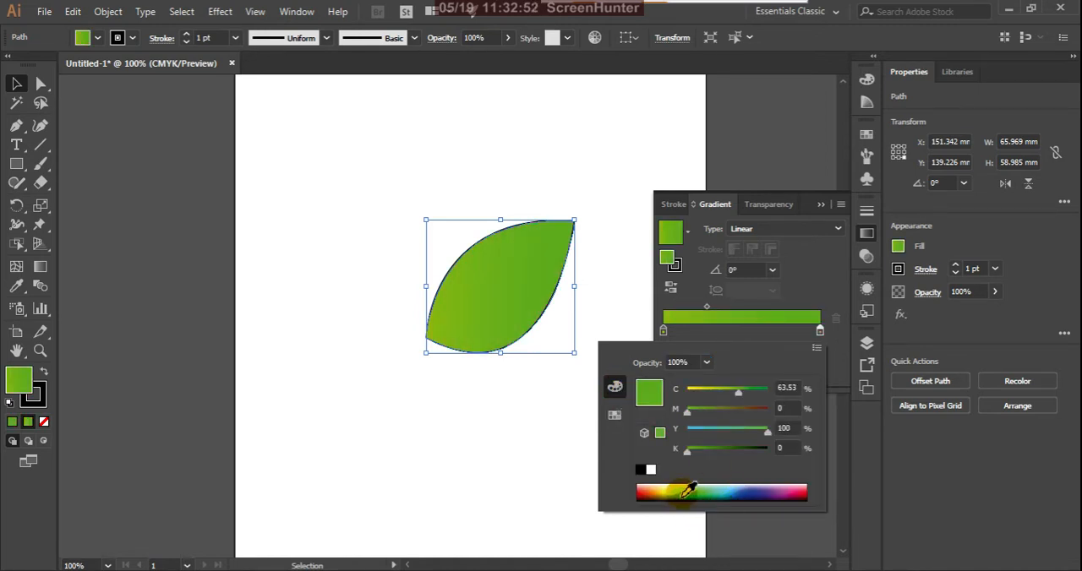
pyautogui.moveTo(697, 456); pyautogui.dragTo(719, 454)
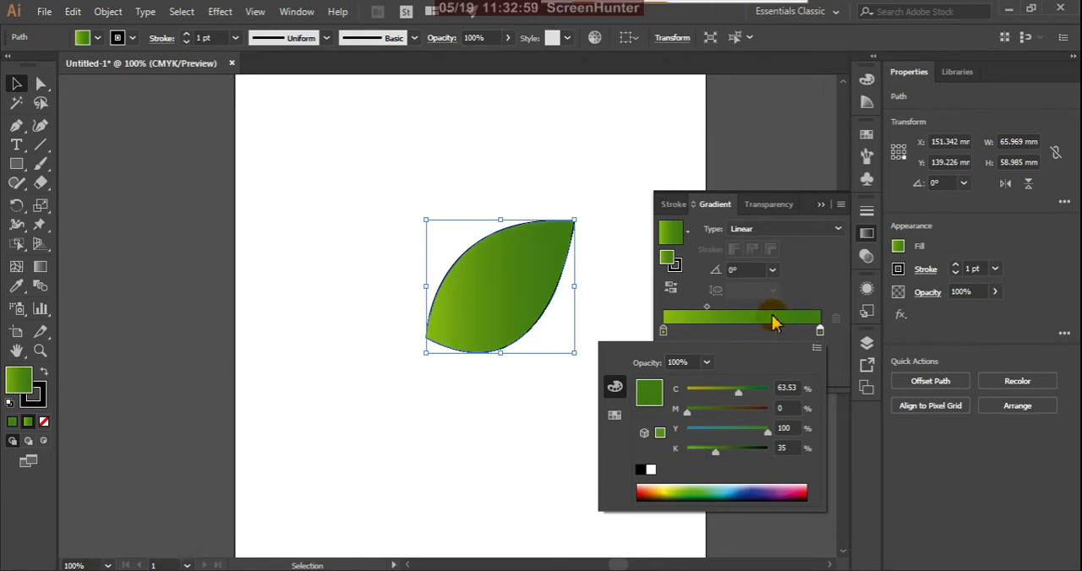
# Remove the leaf's stroke and move the leaf further right on the artboard.
pyautogui.click(655, 310)
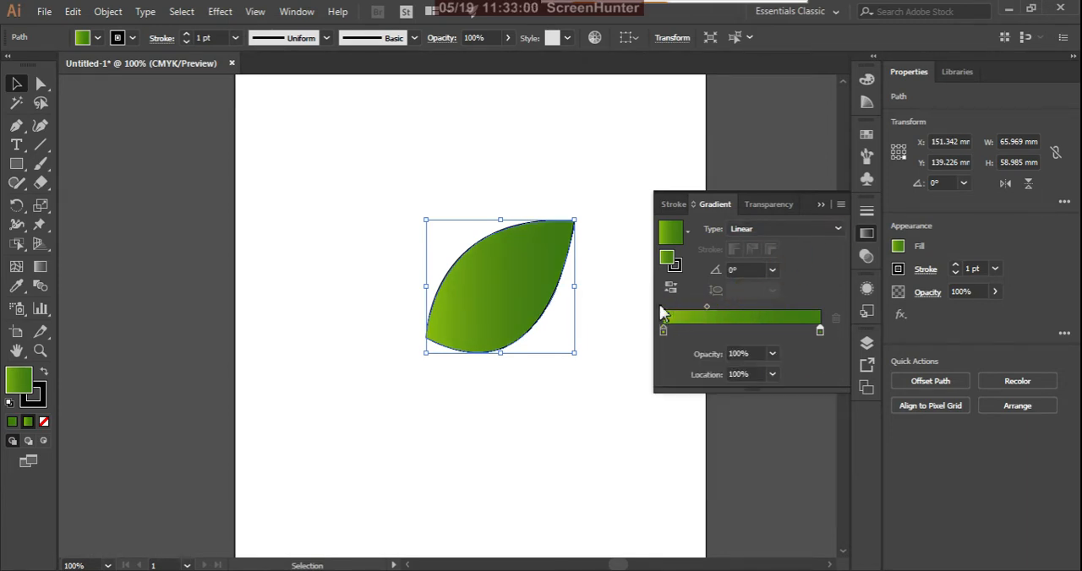
pyautogui.click(820, 205)
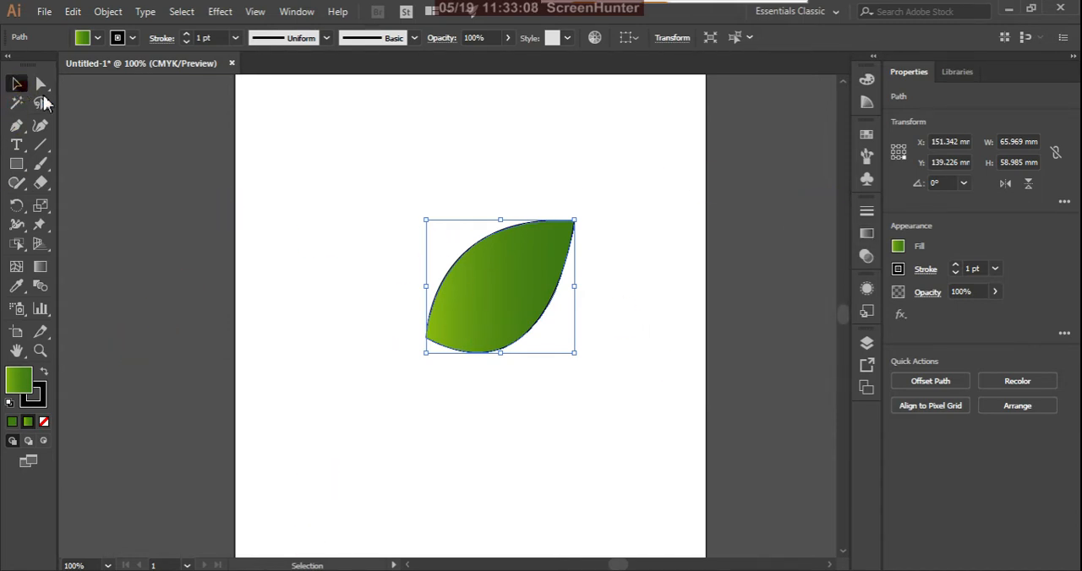
pyautogui.click(38, 397)
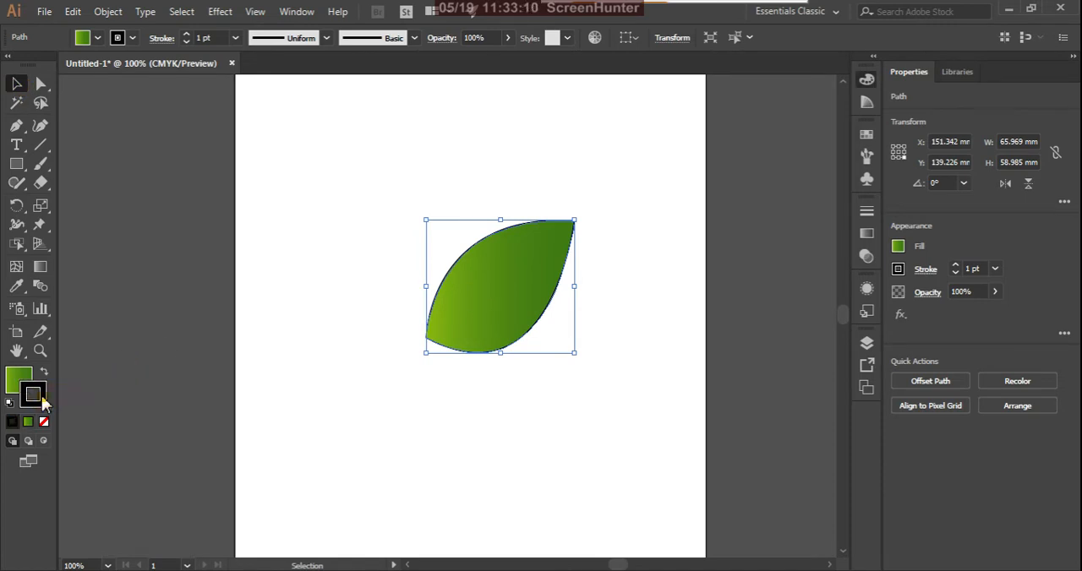
pyautogui.click(44, 421)
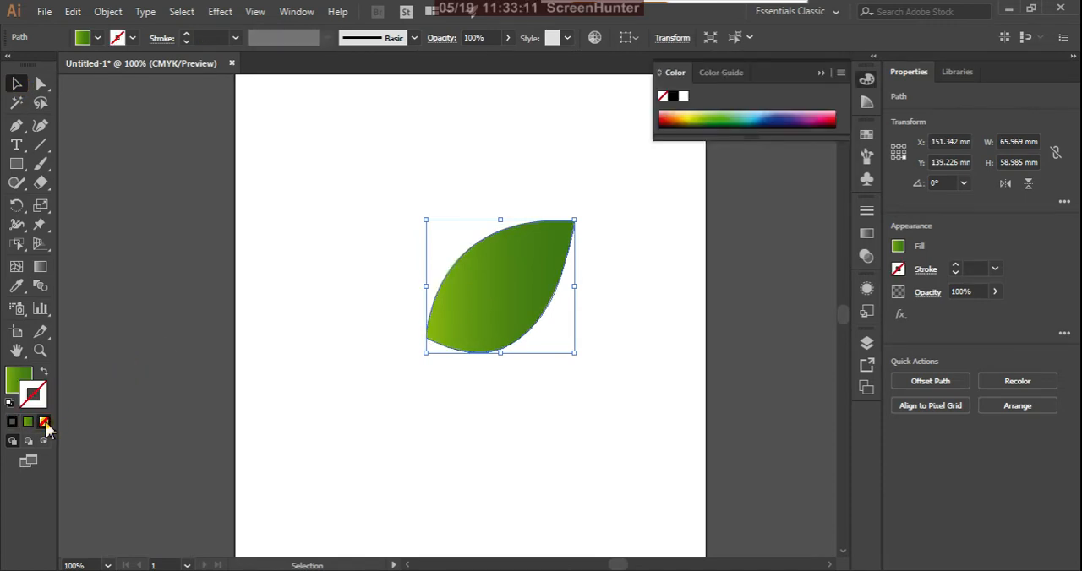
pyautogui.click(645, 377)
pyautogui.click(522, 301)
pyautogui.moveTo(526, 293); pyautogui.dragTo(572, 296)
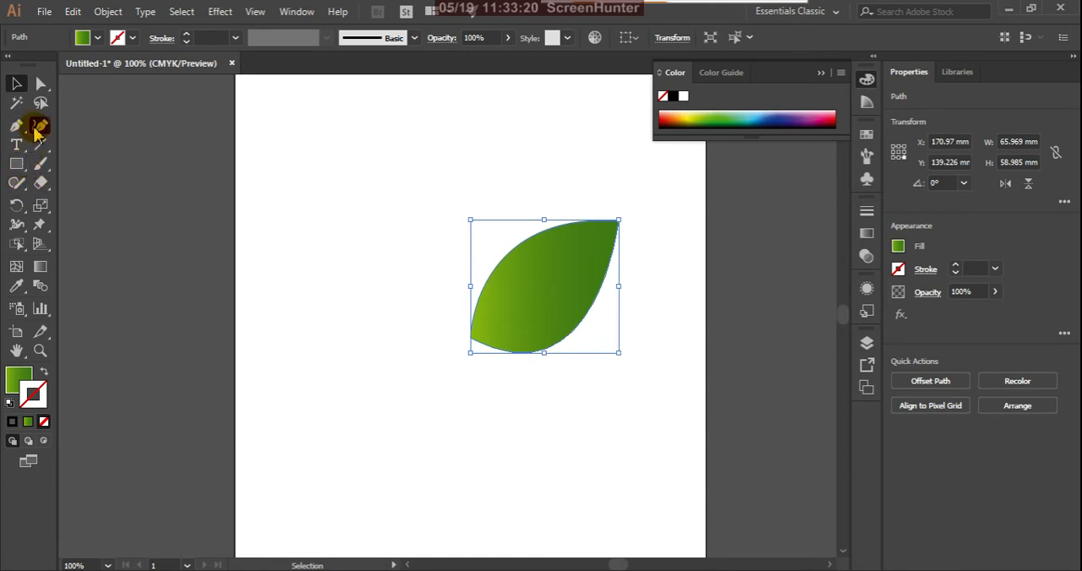
# Draw a vertical stem rectangle about 3 mm wide and 99 mm tall left of the leaf, filled with dark green #406303.
pyautogui.click(16, 164)
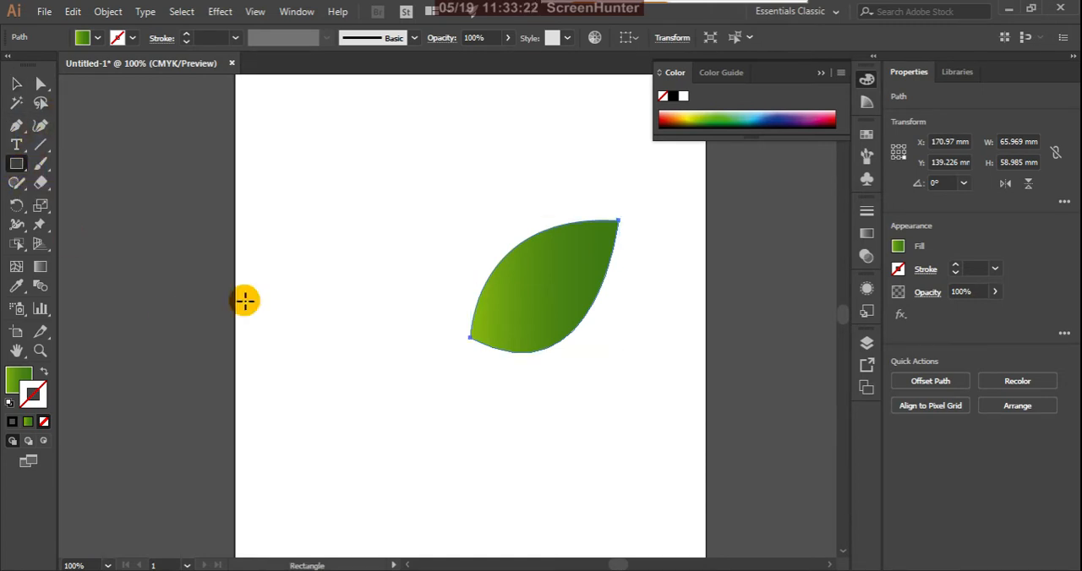
pyautogui.moveTo(424, 251); pyautogui.dragTo(432, 476)
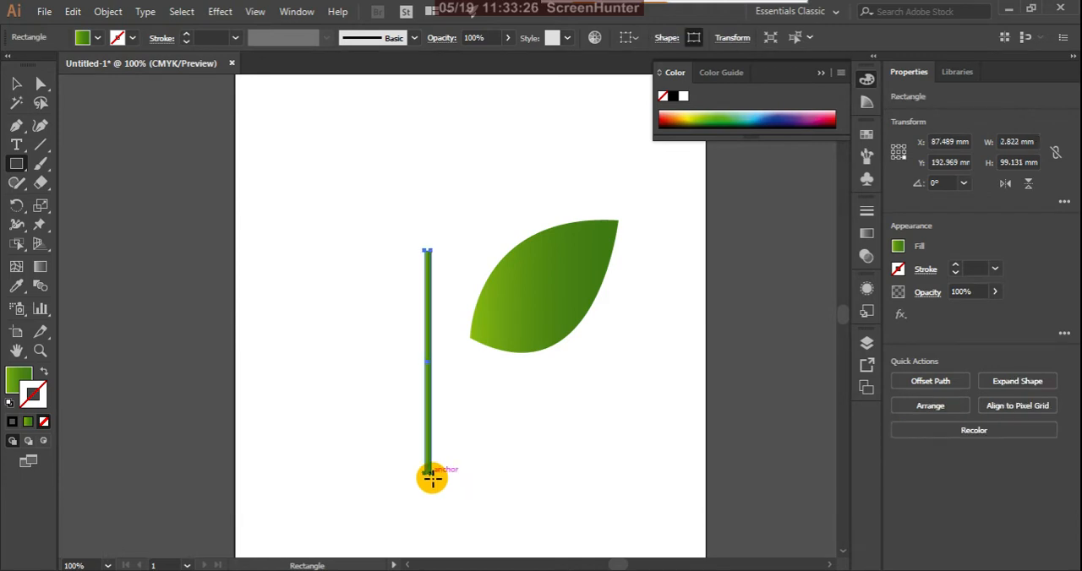
pyautogui.doubleClick(21, 378)
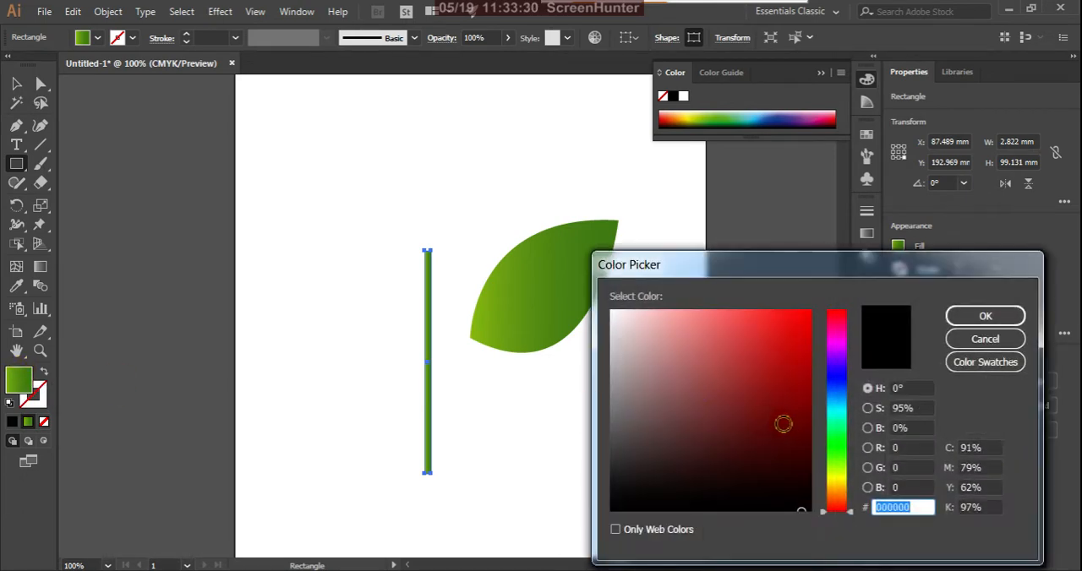
pyautogui.click(841, 467)
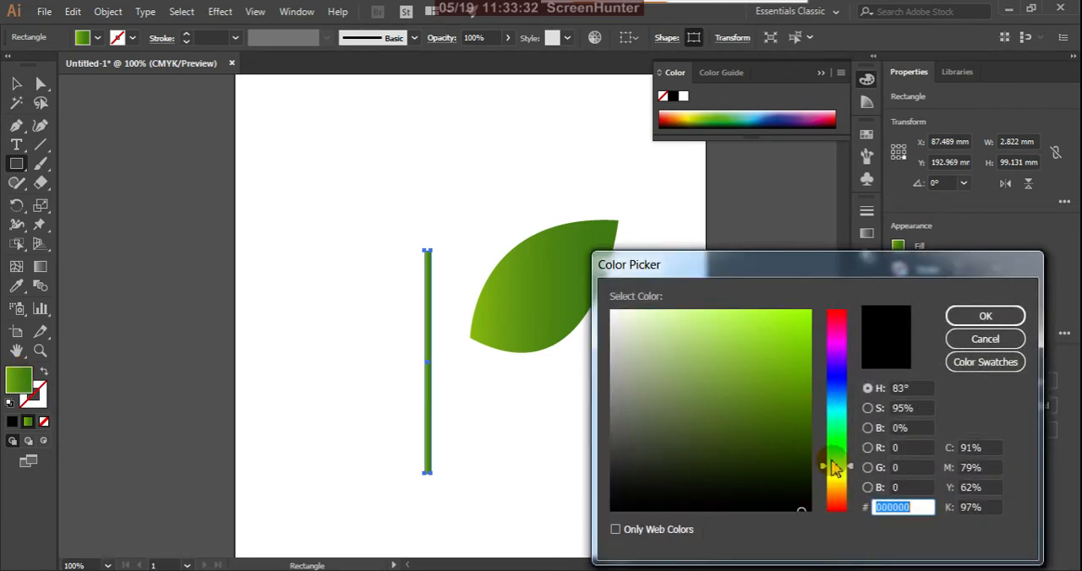
pyautogui.moveTo(807, 443); pyautogui.dragTo(808, 434)
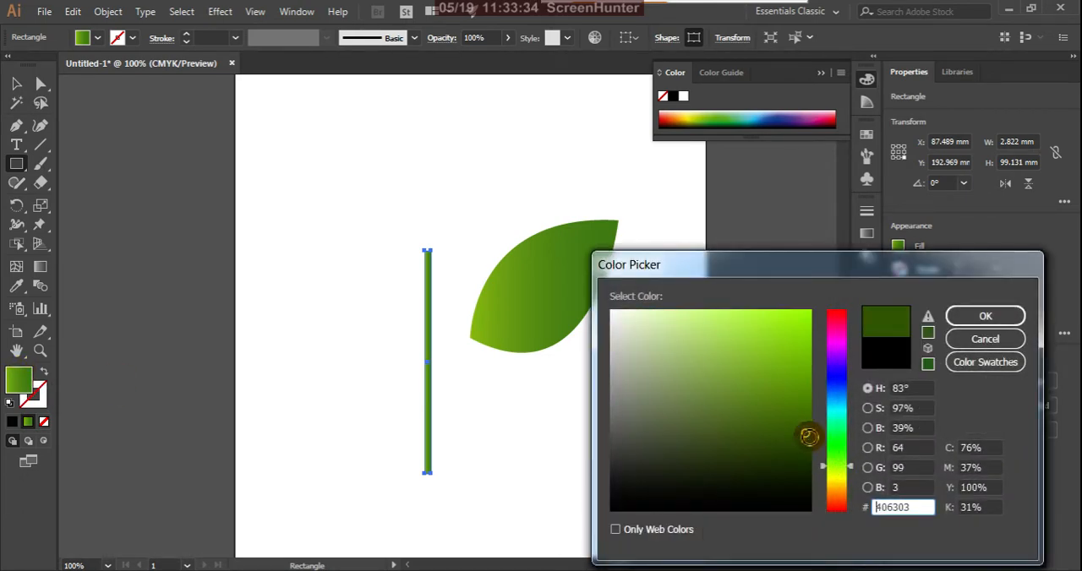
pyautogui.click(964, 316)
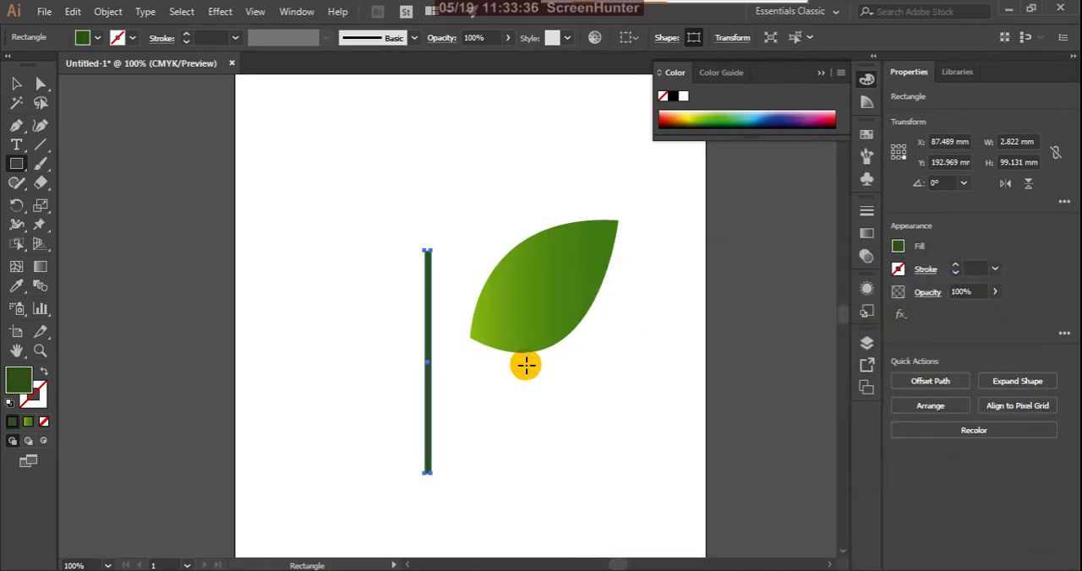
# Move the stem up and to the right so it stands close beside the leaf's base.
pyautogui.click(19, 87)
pyautogui.click(266, 302)
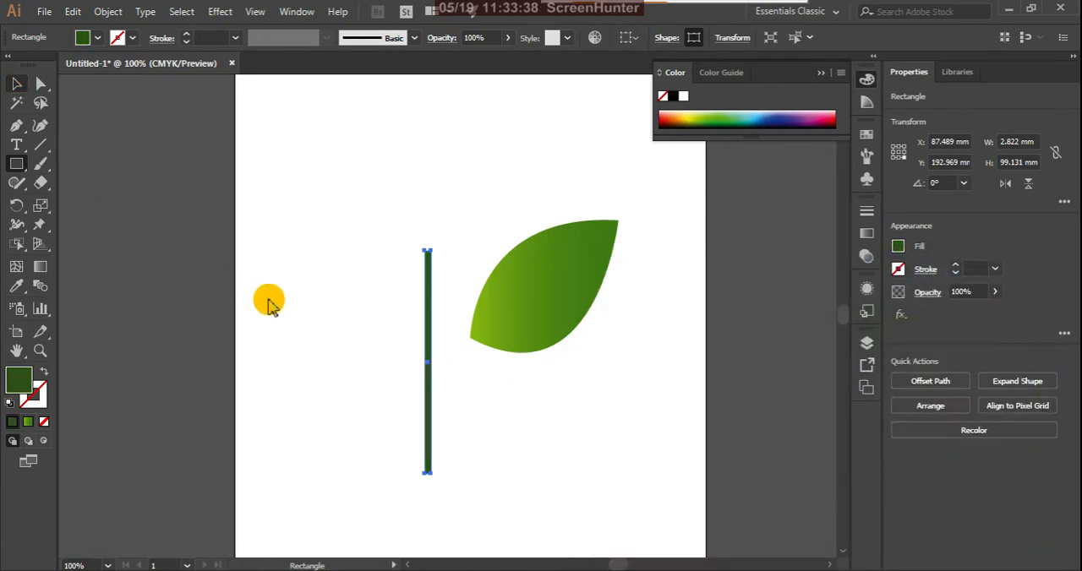
pyautogui.click(433, 400)
pyautogui.moveTo(433, 407); pyautogui.dragTo(463, 379)
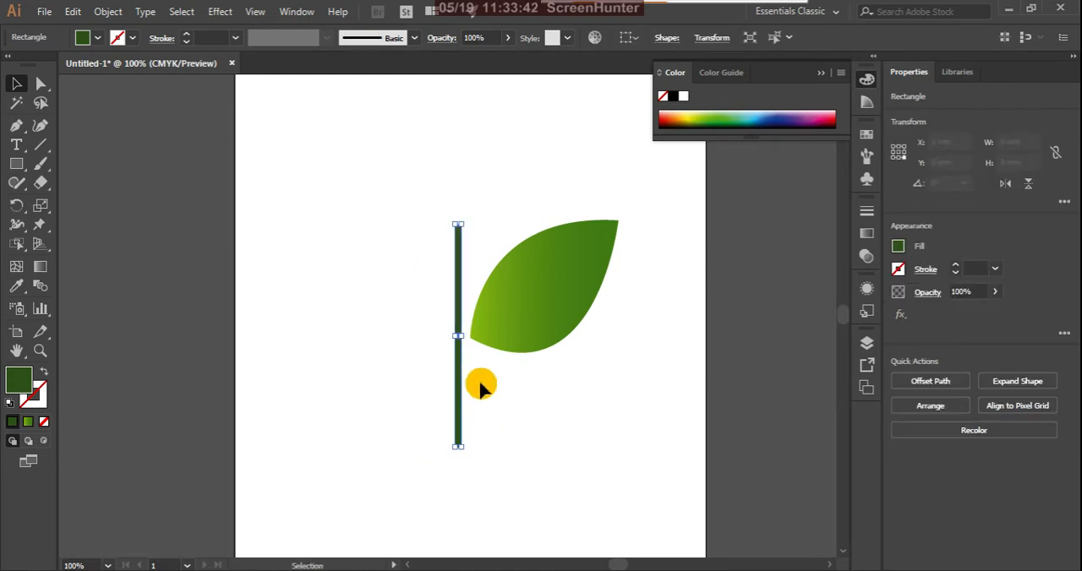
pyautogui.click(490, 388)
# Duplicate the leaf, reflect the copy across the vertical axis and place it lower on the left side of the stem.
pyautogui.click(534, 286)
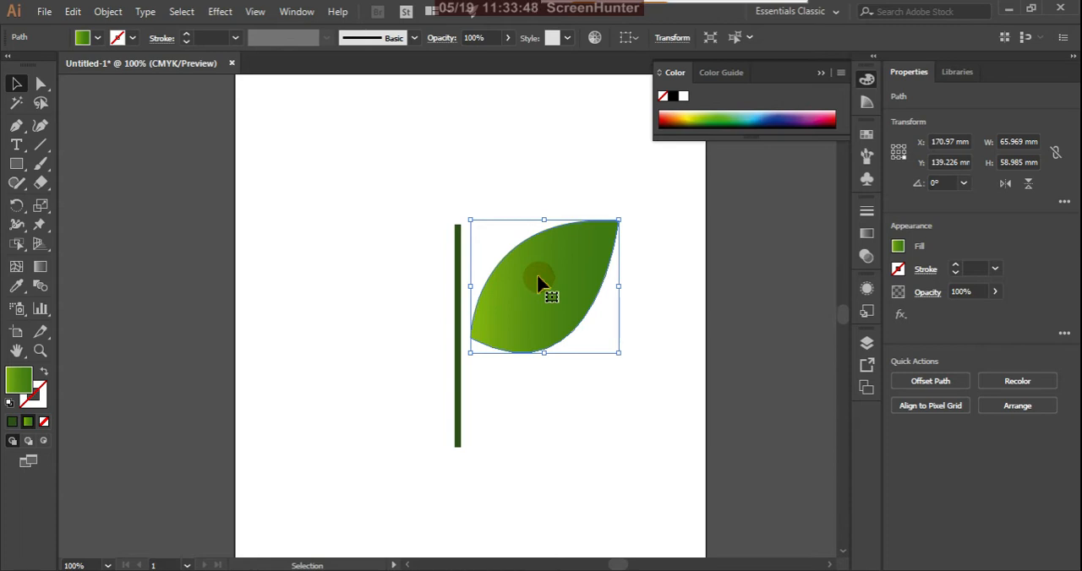
pyautogui.moveTo(548, 283); pyautogui.dragTo(417, 282)
pyautogui.rightClick(417, 282)
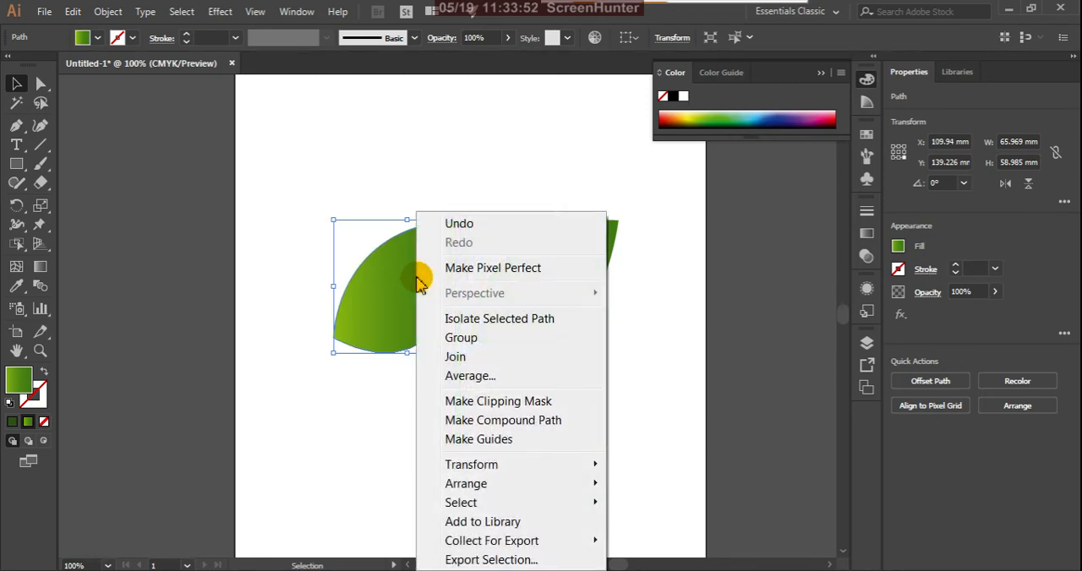
pyautogui.moveTo(587, 466)
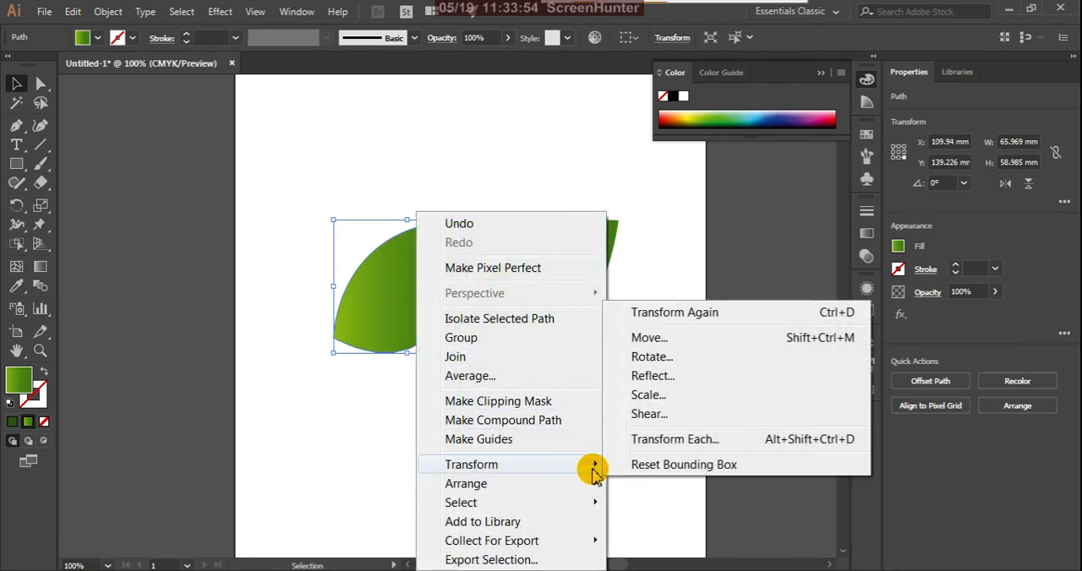
pyautogui.click(666, 375)
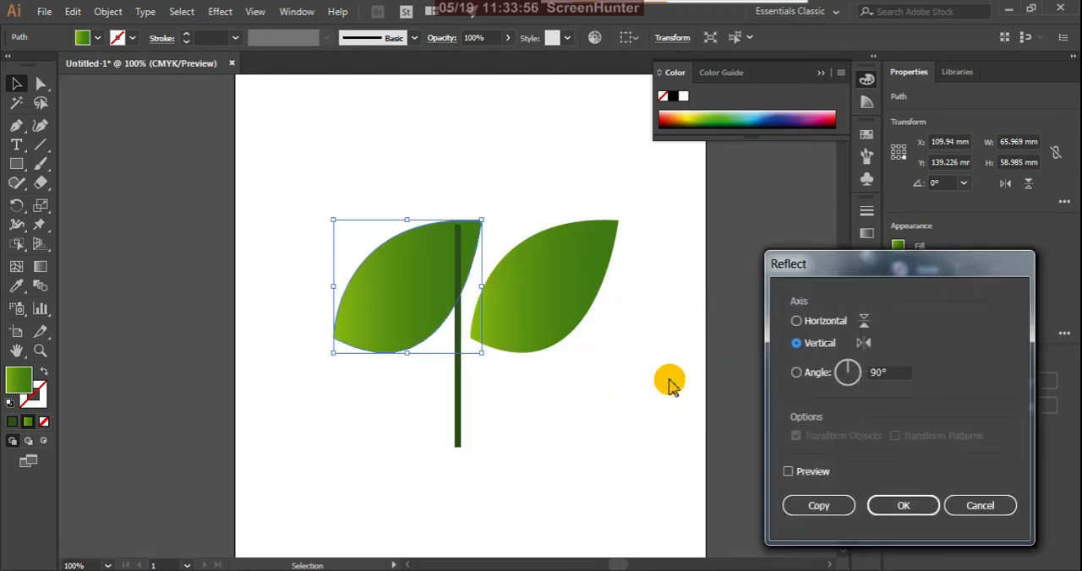
pyautogui.click(788, 472)
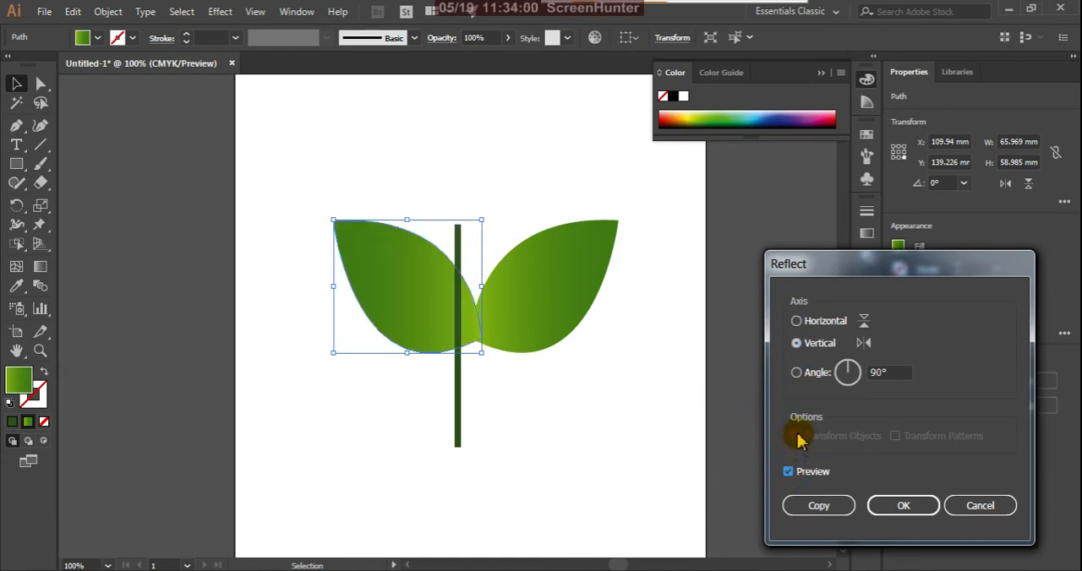
pyautogui.click(898, 509)
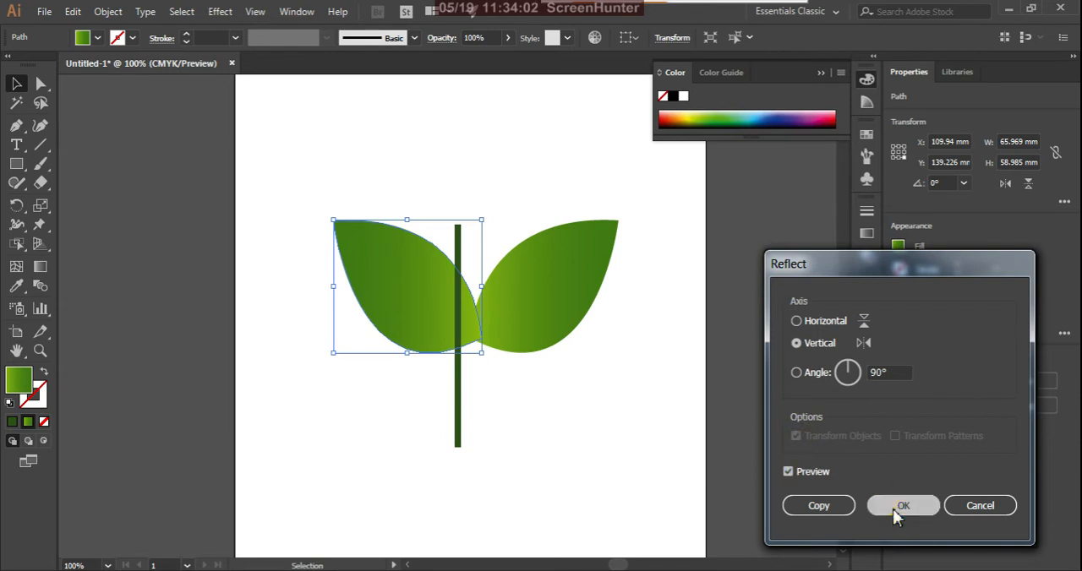
pyautogui.moveTo(412, 309); pyautogui.dragTo(380, 369)
# Scale the right leaf down to about 47 by 42 mm and place it beside the upper part of the stem.
pyautogui.click(541, 306)
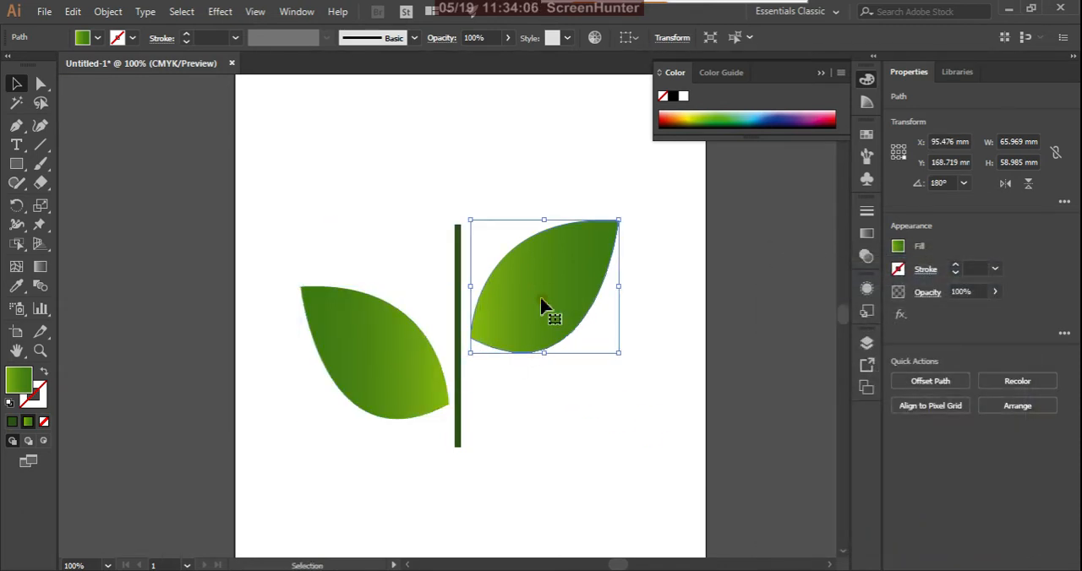
pyautogui.moveTo(541, 306)
pyautogui.mouseDown()
pyautogui.moveTo(526, 291)
pyautogui.moveTo(538, 291)
pyautogui.mouseUp()
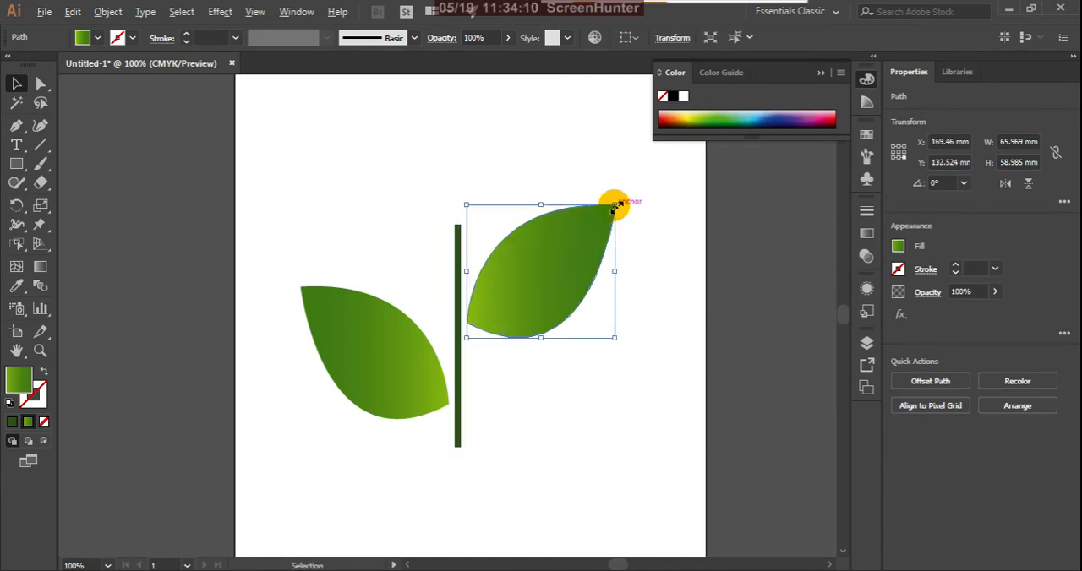
pyautogui.moveTo(614, 205); pyautogui.dragTo(600, 226)
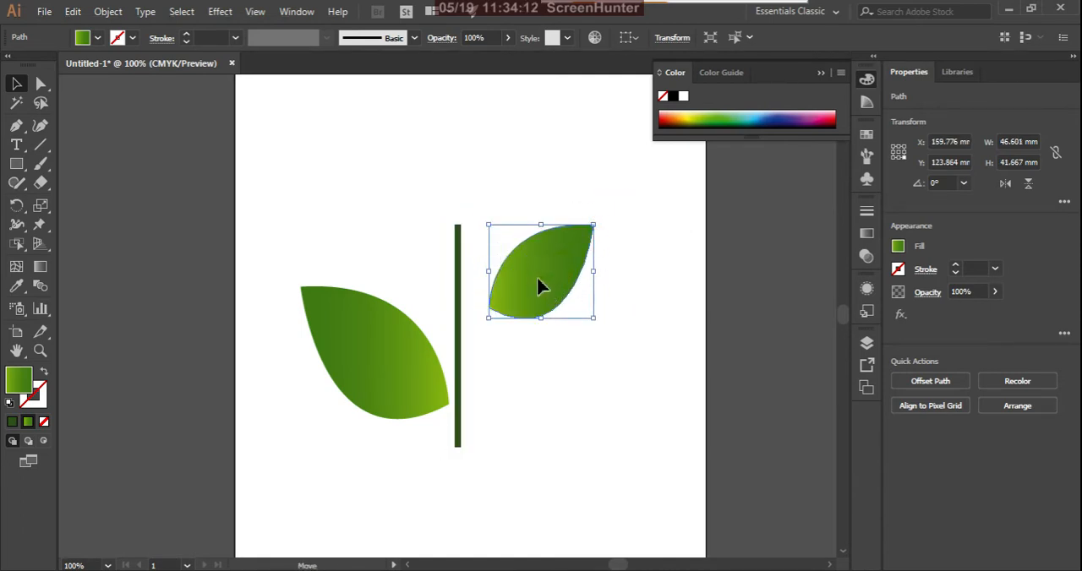
pyautogui.moveTo(541, 287); pyautogui.dragTo(515, 292)
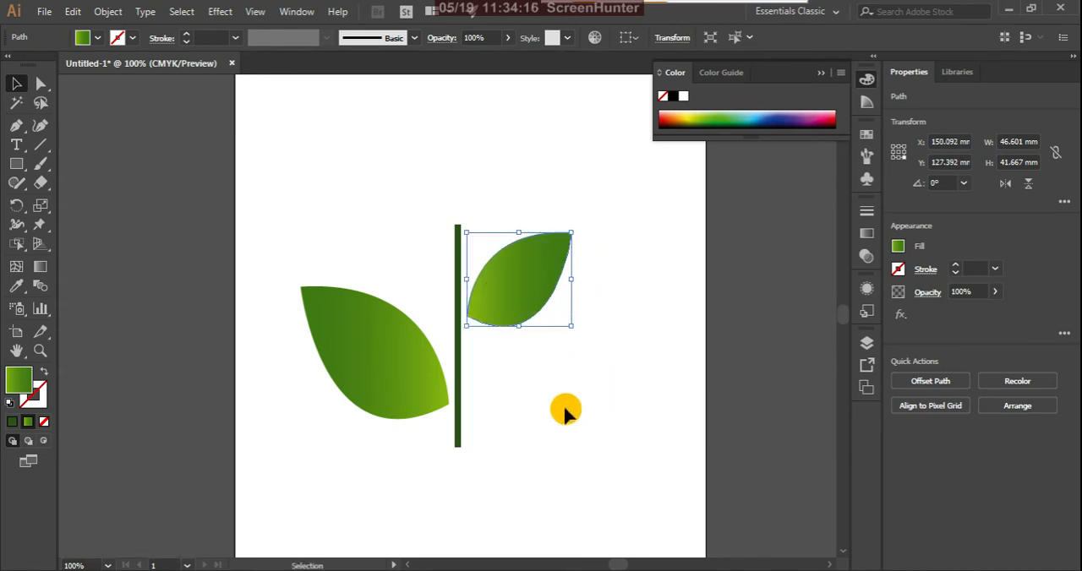
pyautogui.click(562, 401)
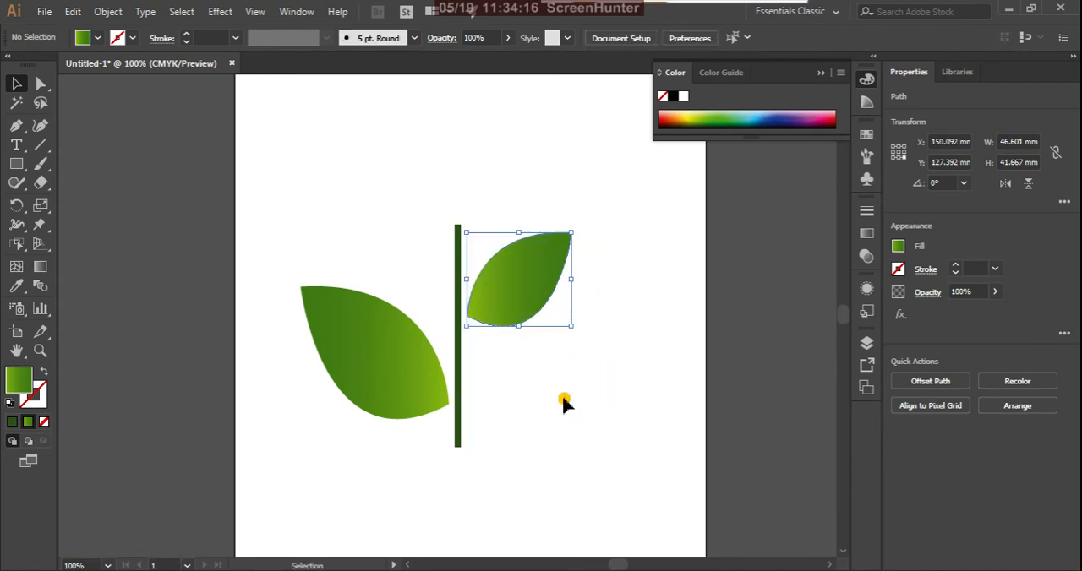
# Add Puppet Warp pins at the small right leaf's centre, tip and lower edge, and hide the mesh.
pyautogui.click(520, 295)
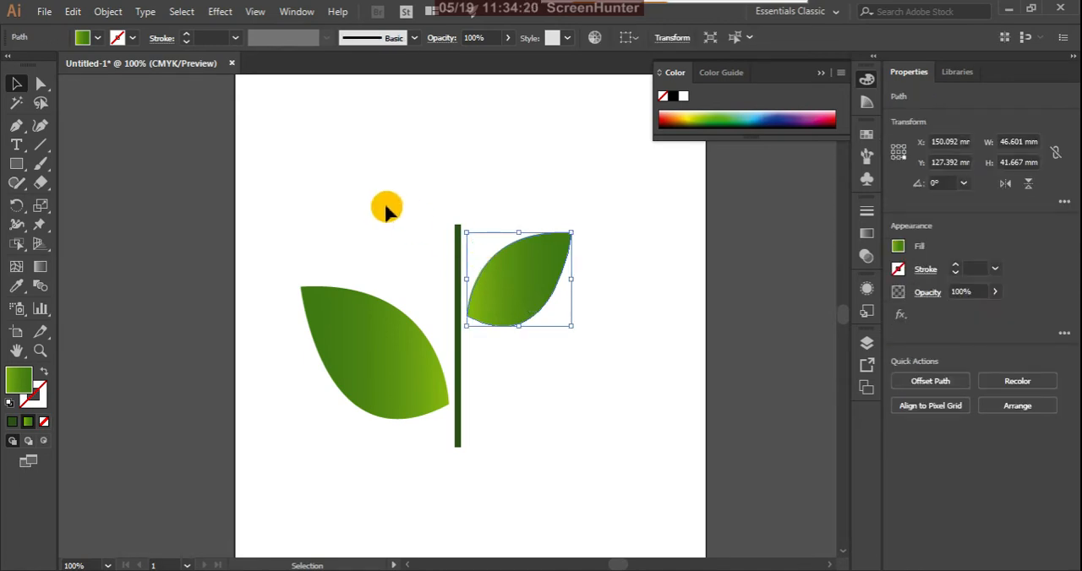
pyautogui.click(39, 224)
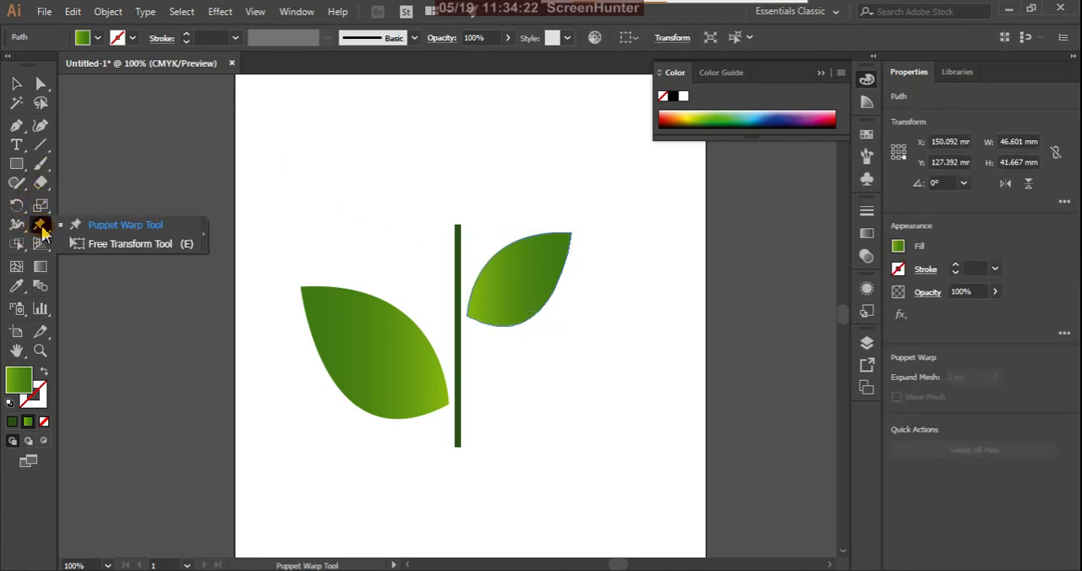
pyautogui.click(107, 226)
pyautogui.click(526, 285)
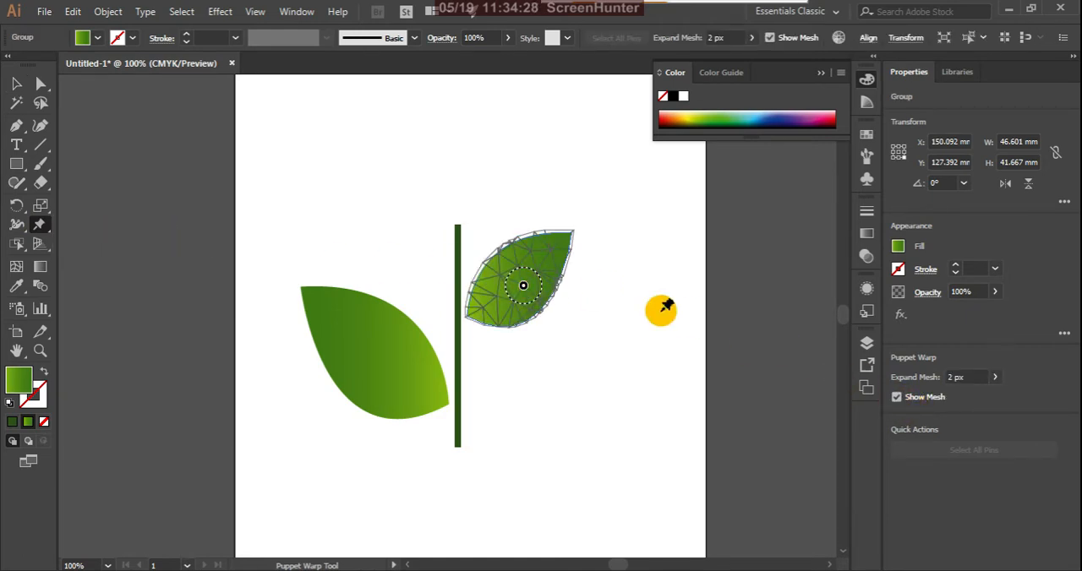
pyautogui.click(571, 234)
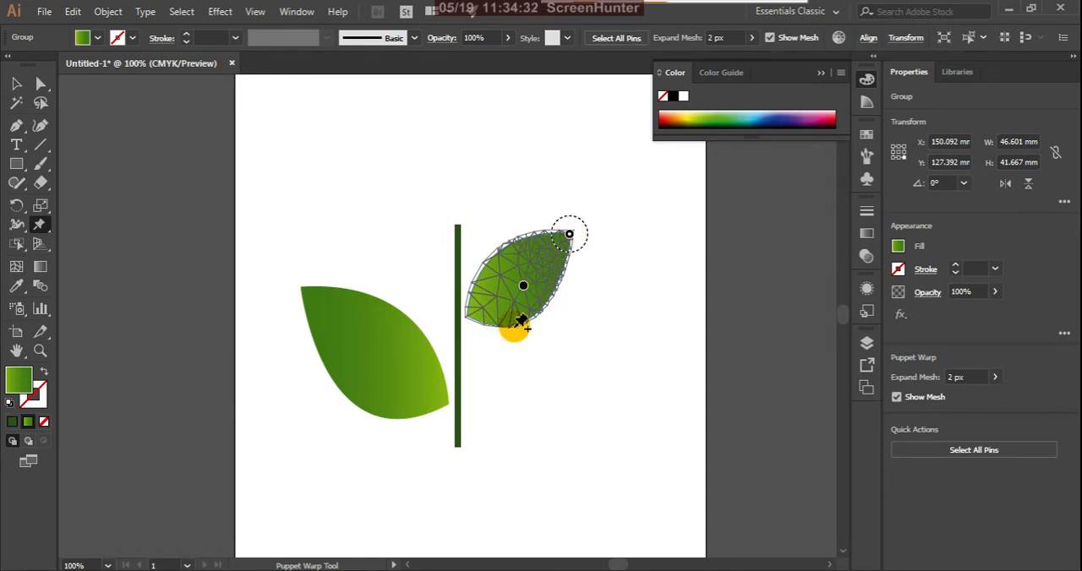
pyautogui.click(513, 325)
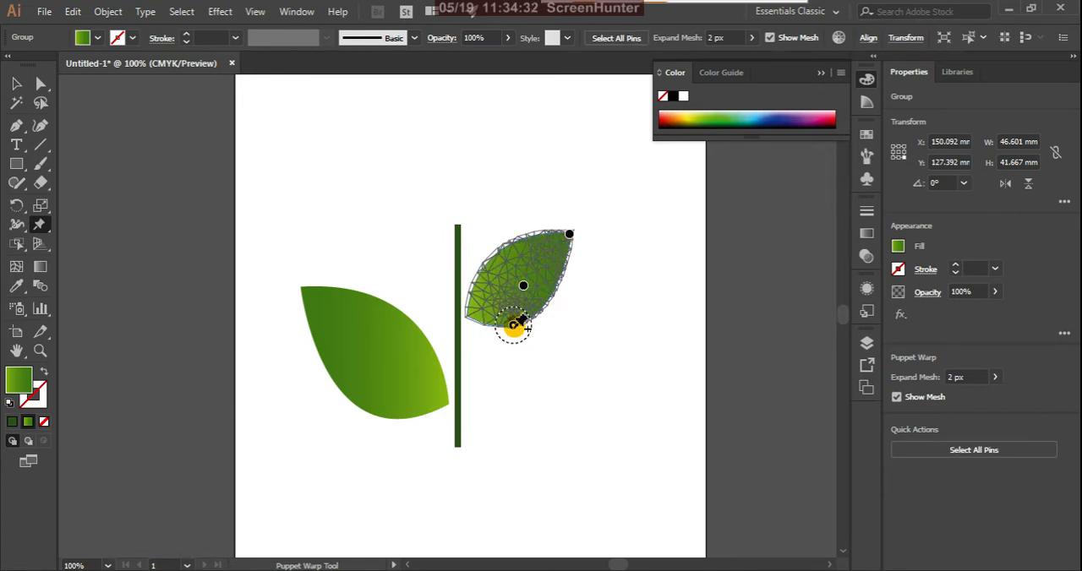
pyautogui.click(896, 399)
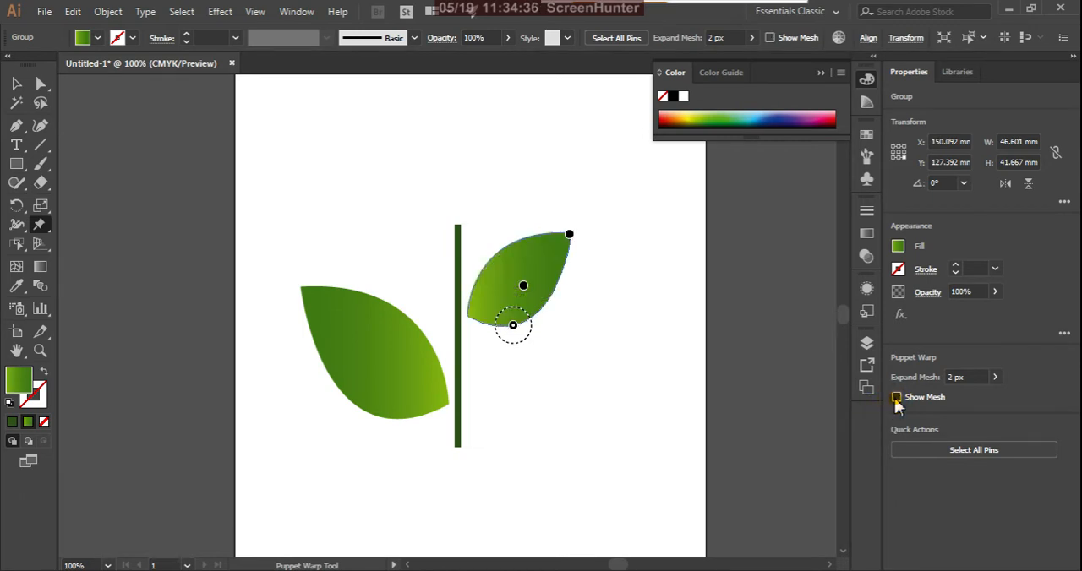
# Warp the right leaf by pulling its lower-edge pin toward the stem and its tip pin outward and down, to about 57 by 36 mm.
pyautogui.scroll(2, 554, 259)
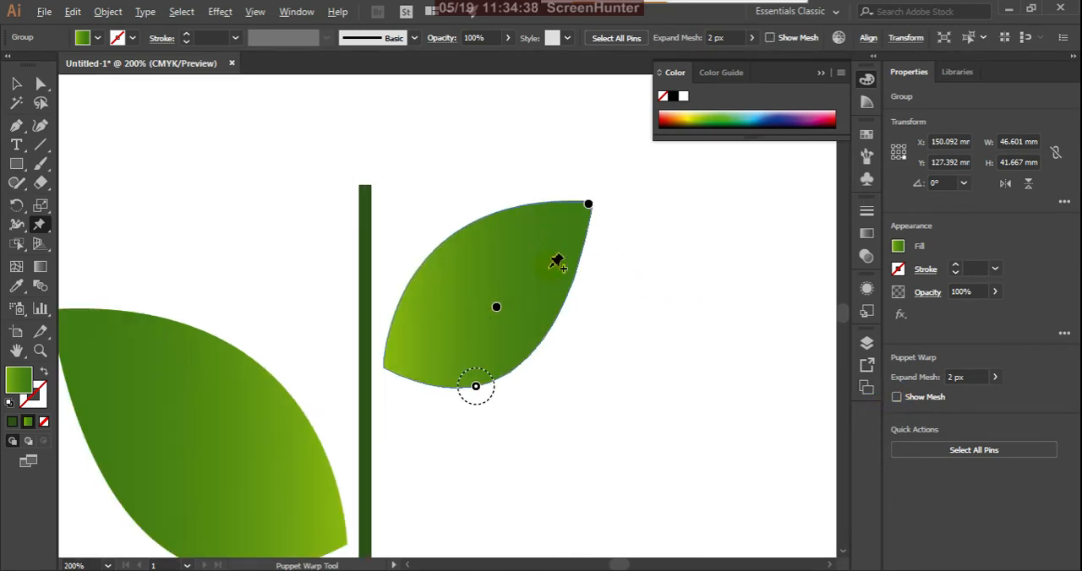
pyautogui.click(480, 389)
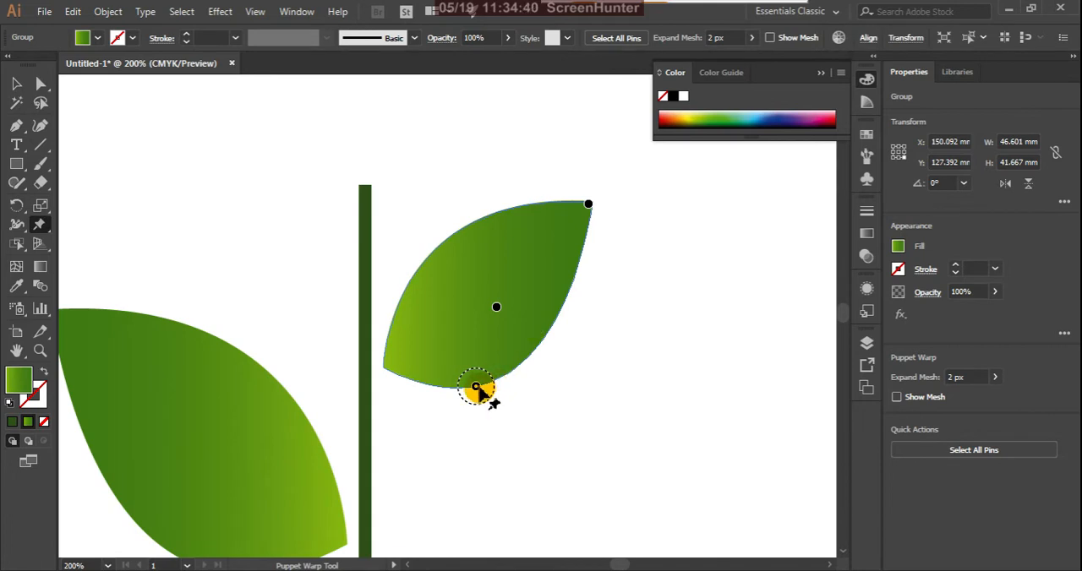
pyautogui.moveTo(476, 386); pyautogui.dragTo(456, 395)
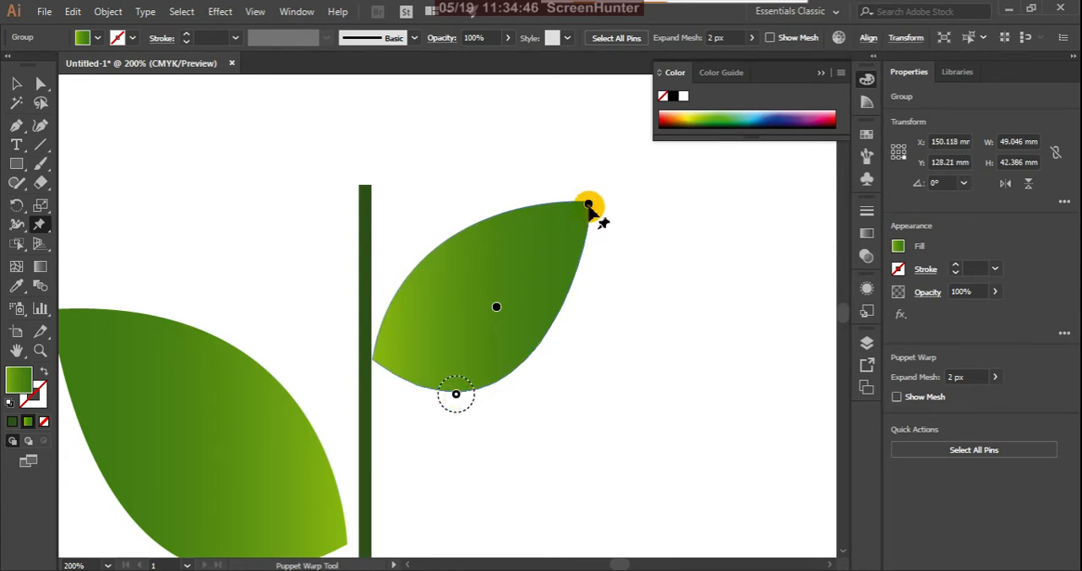
pyautogui.click(590, 207)
pyautogui.moveTo(590, 207); pyautogui.dragTo(623, 248)
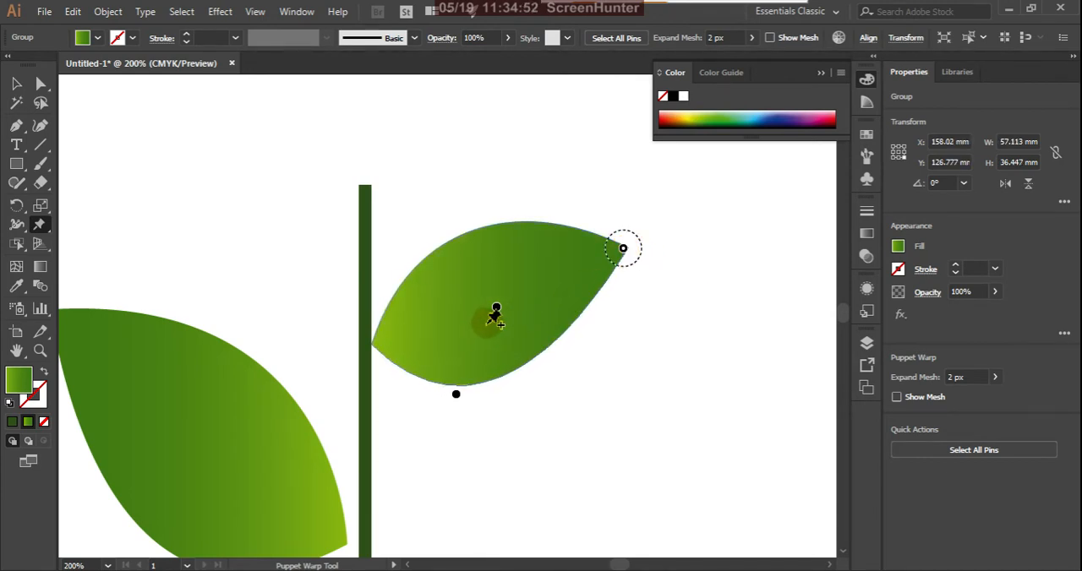
# Raise the right leaf's centre pin slightly and twist its tip pin to curve the tip downward, then deselect the leaf.
pyautogui.moveTo(496, 307)
pyautogui.mouseDown()
pyautogui.moveTo(491, 278)
pyautogui.moveTo(541, 357)
pyautogui.moveTo(532, 321)
pyautogui.moveTo(512, 295)
pyautogui.moveTo(494, 293)
pyautogui.mouseUp()
pyautogui.click(623, 248)
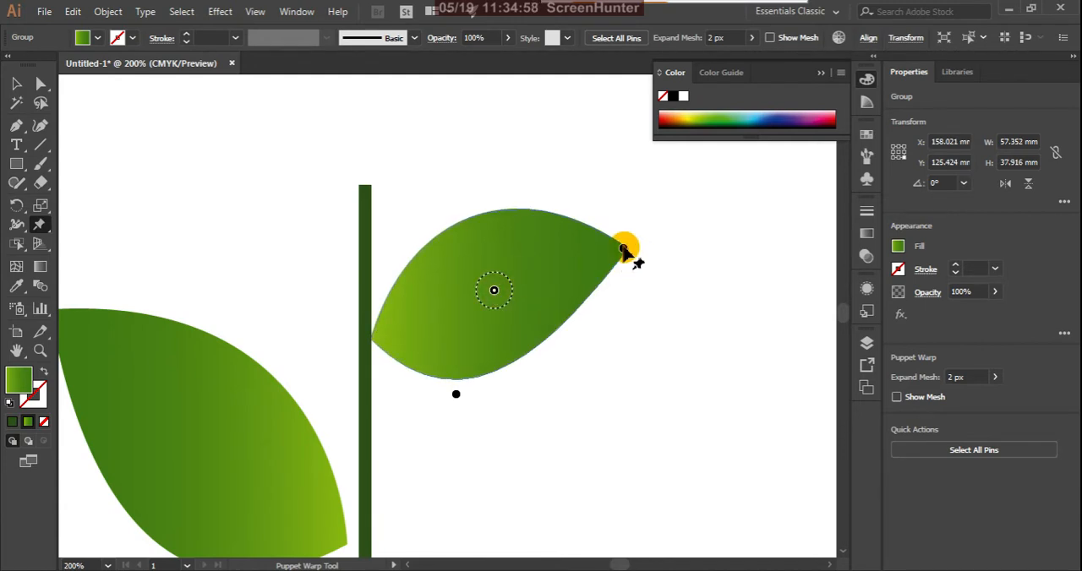
pyautogui.moveTo(625, 249); pyautogui.dragTo(643, 246)
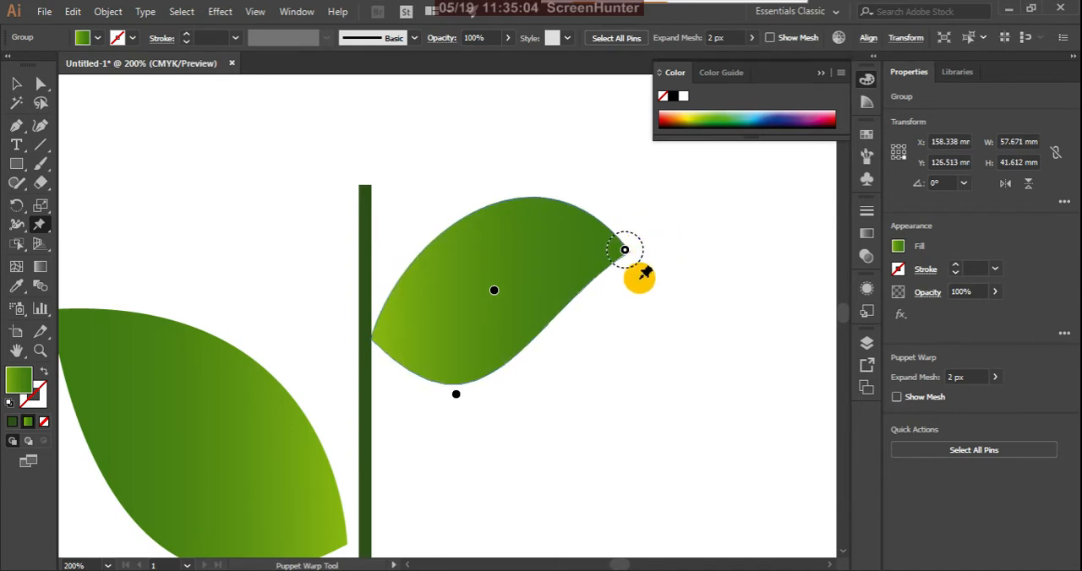
pyautogui.scroll(-1, 640, 295)
pyautogui.scroll(-1, 640, 295)
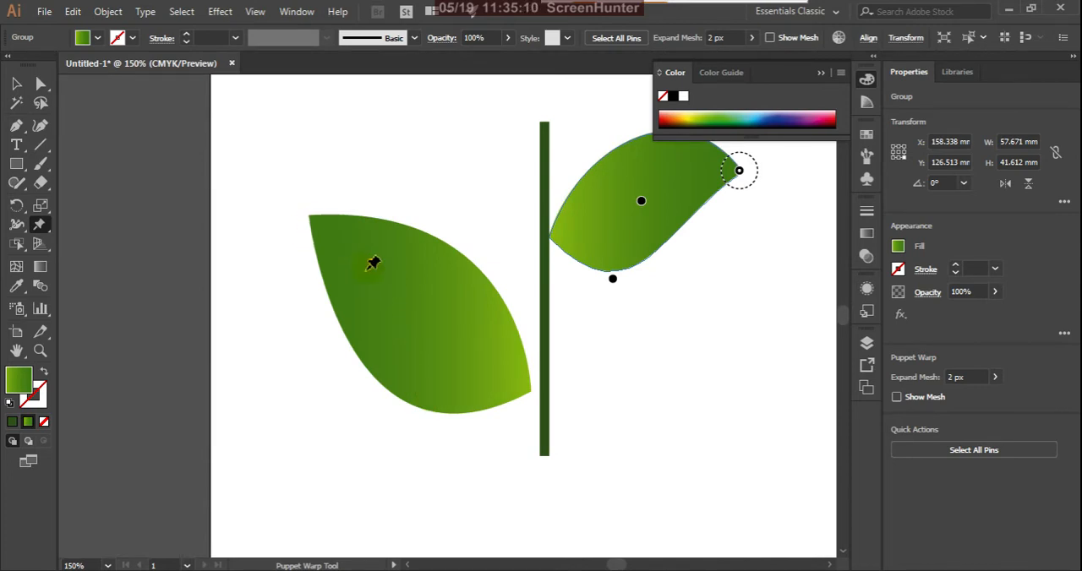
pyautogui.click(16, 83)
pyautogui.click(376, 160)
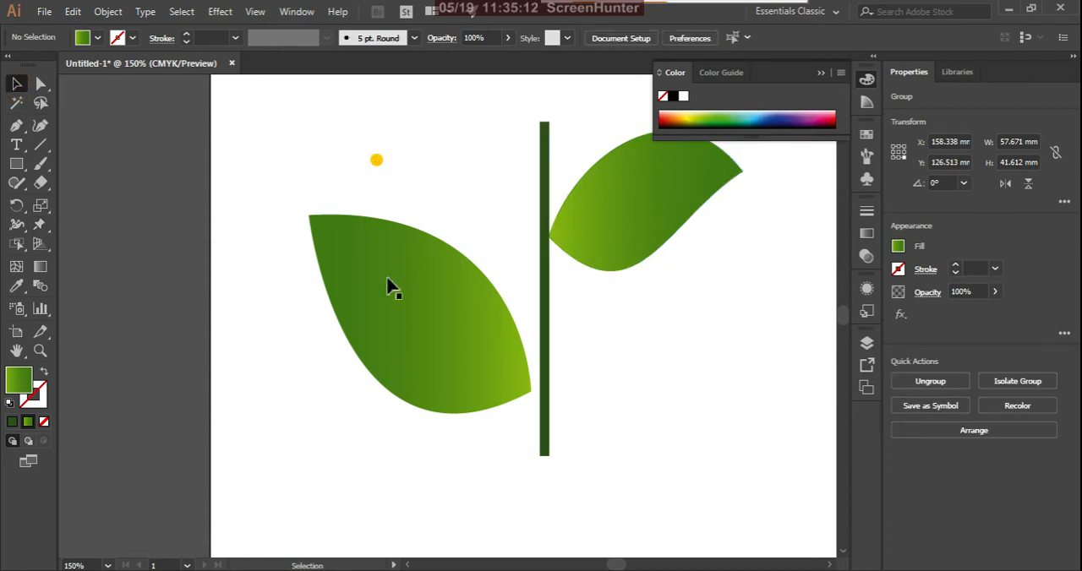
# Add Puppet Warp pins to the left leaf at its tip, upper edge, outer edge and lower edge near the base.
pyautogui.click(412, 317)
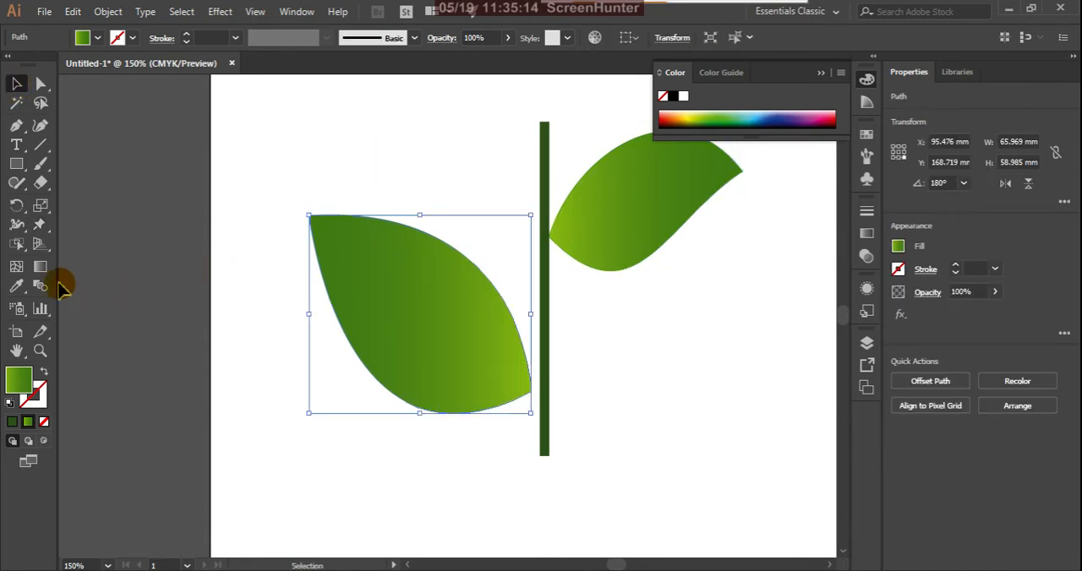
pyautogui.click(40, 224)
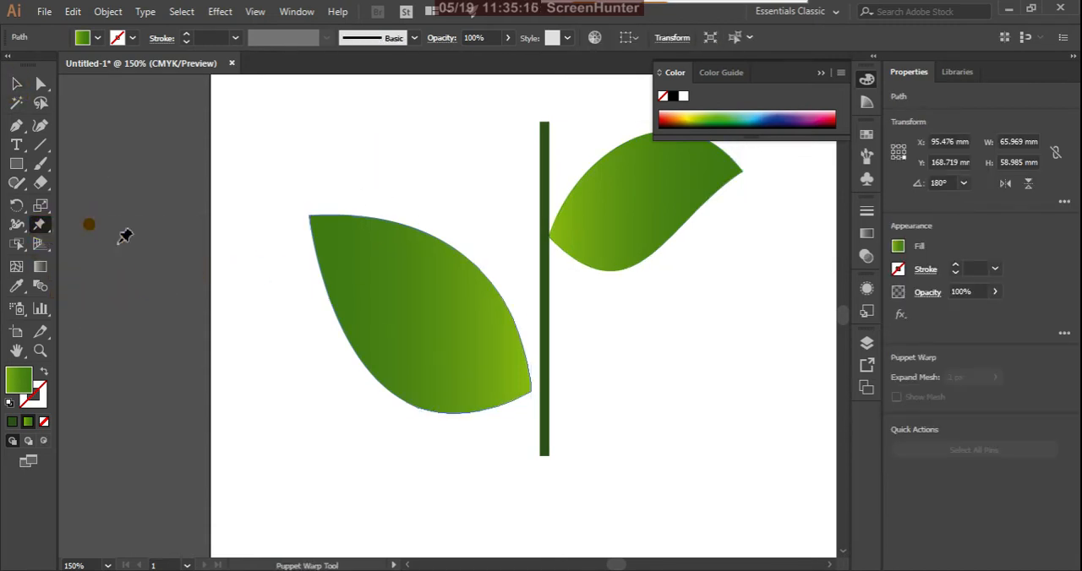
pyautogui.click(305, 216)
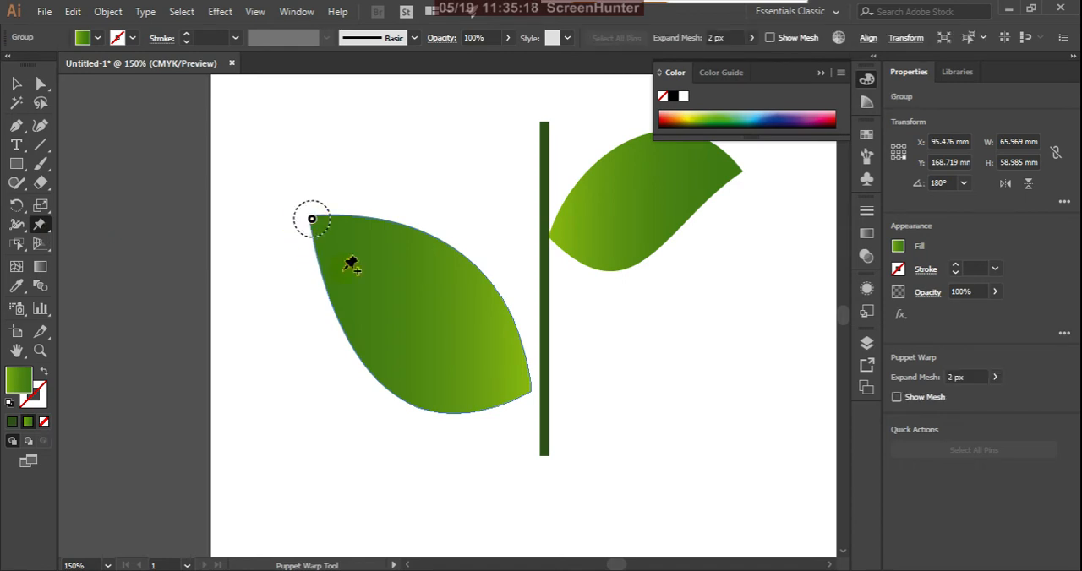
pyautogui.click(518, 386)
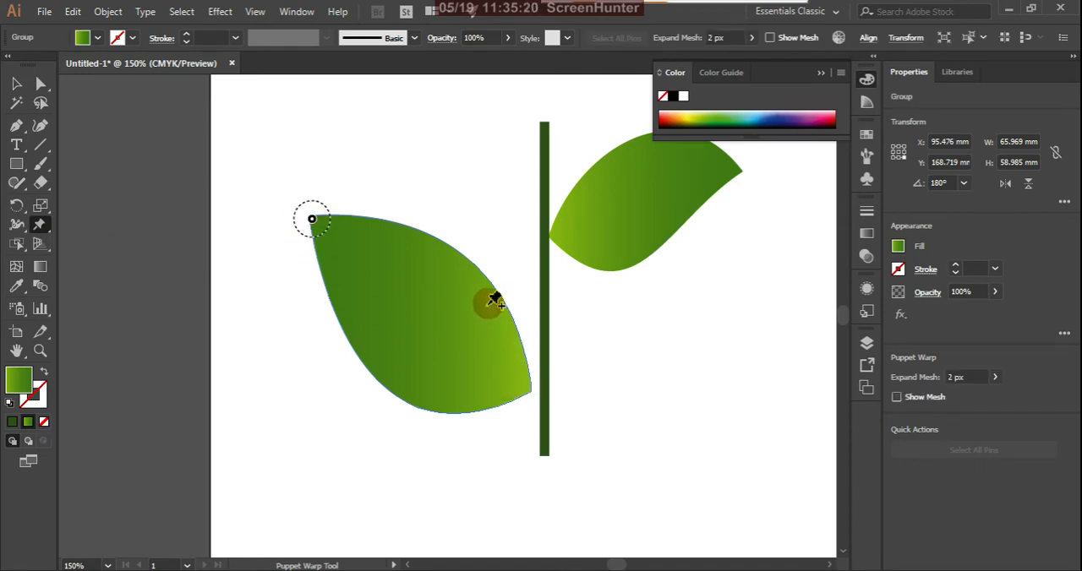
pyautogui.click(482, 276)
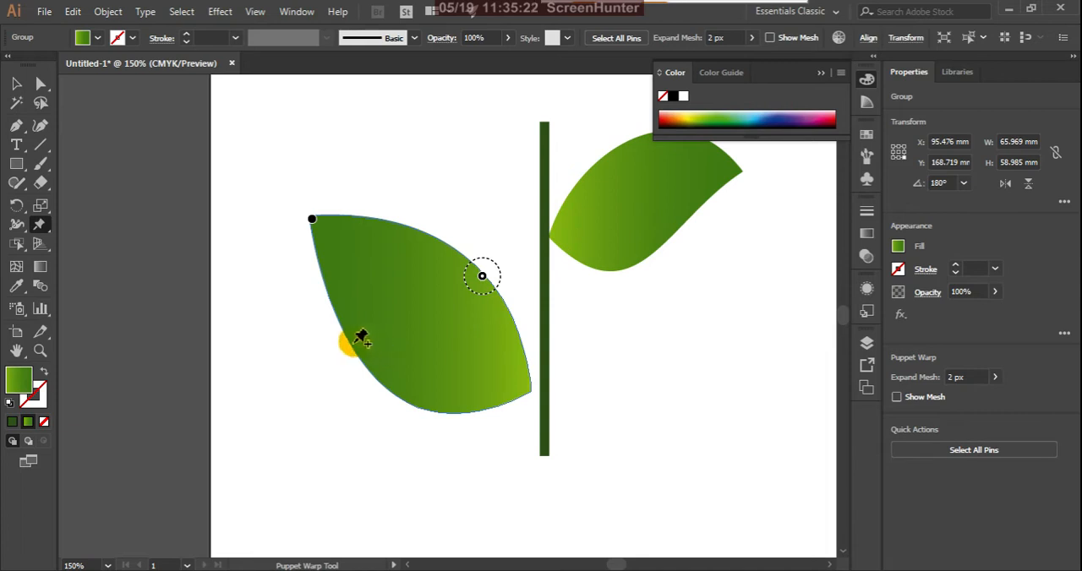
pyautogui.click(344, 324)
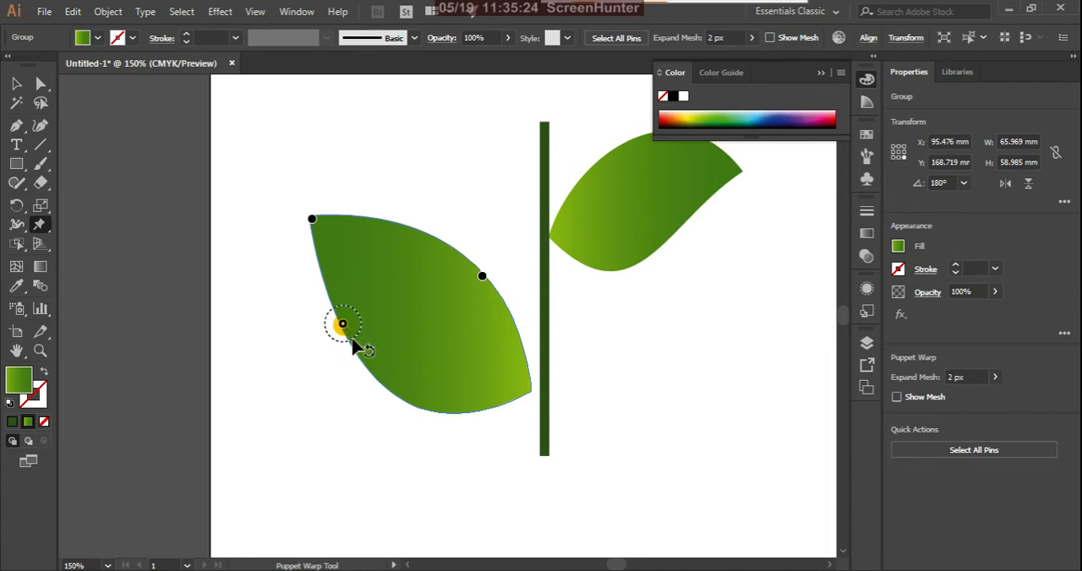
pyautogui.click(487, 409)
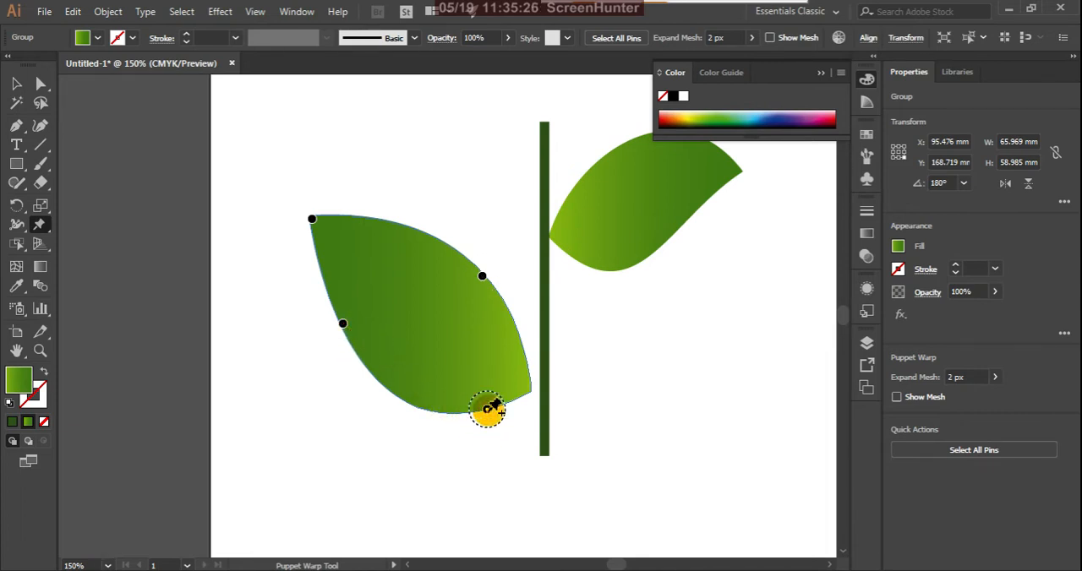
# Lower the left leaf's tip pin to curl the tip upward and nudge the upper-edge pin slightly down.
pyautogui.click(312, 219)
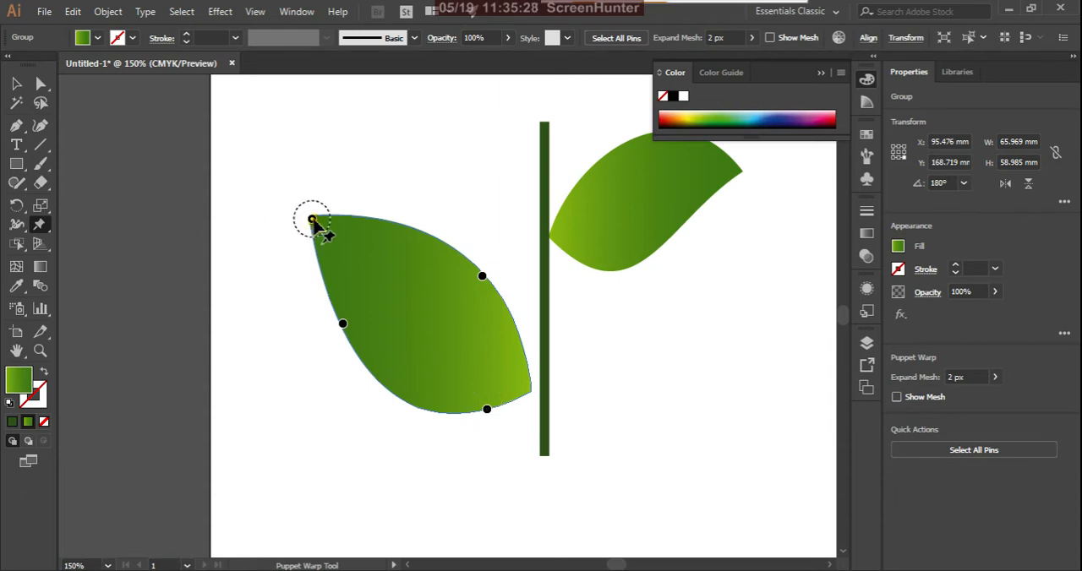
pyautogui.moveTo(312, 220)
pyautogui.mouseDown()
pyautogui.moveTo(304, 242)
pyautogui.moveTo(350, 307)
pyautogui.moveTo(314, 290)
pyautogui.moveTo(308, 268)
pyautogui.moveTo(292, 280)
pyautogui.moveTo(307, 230)
pyautogui.mouseUp()
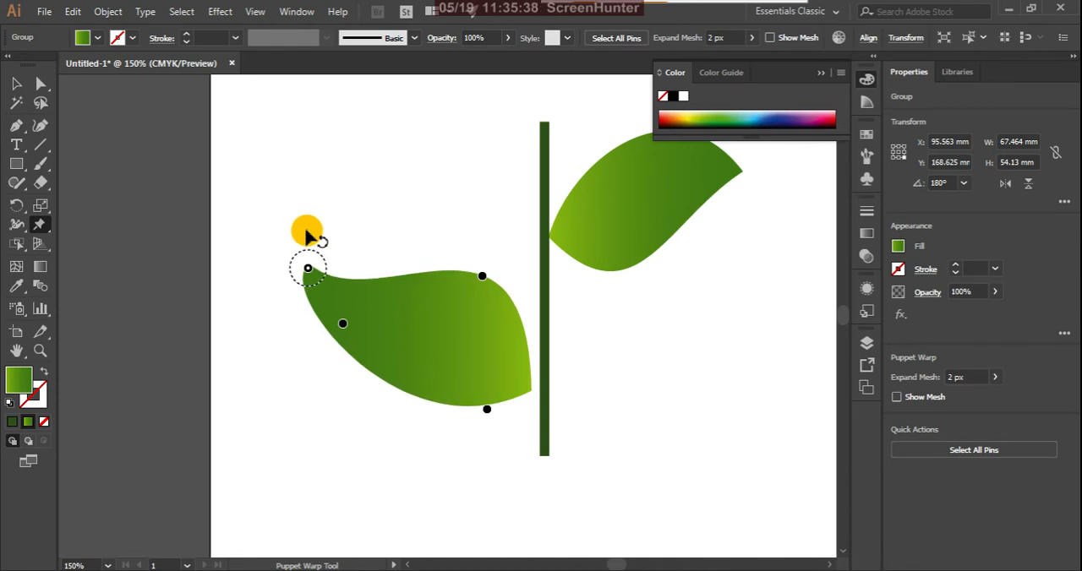
pyautogui.click(484, 276)
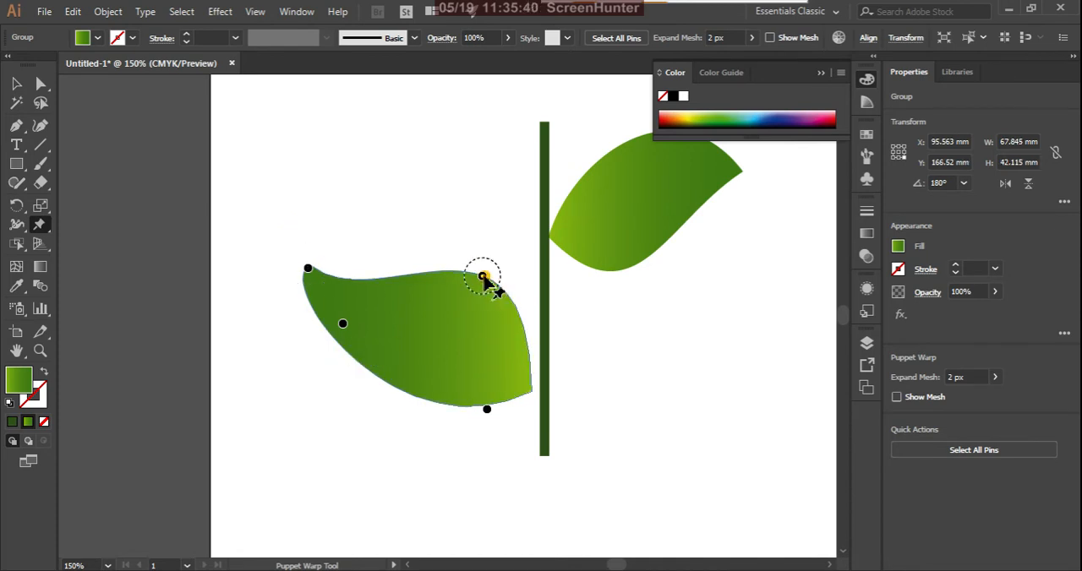
pyautogui.moveTo(484, 277)
pyautogui.mouseDown()
pyautogui.moveTo(492, 272)
pyautogui.moveTo(484, 279)
pyautogui.mouseUp()
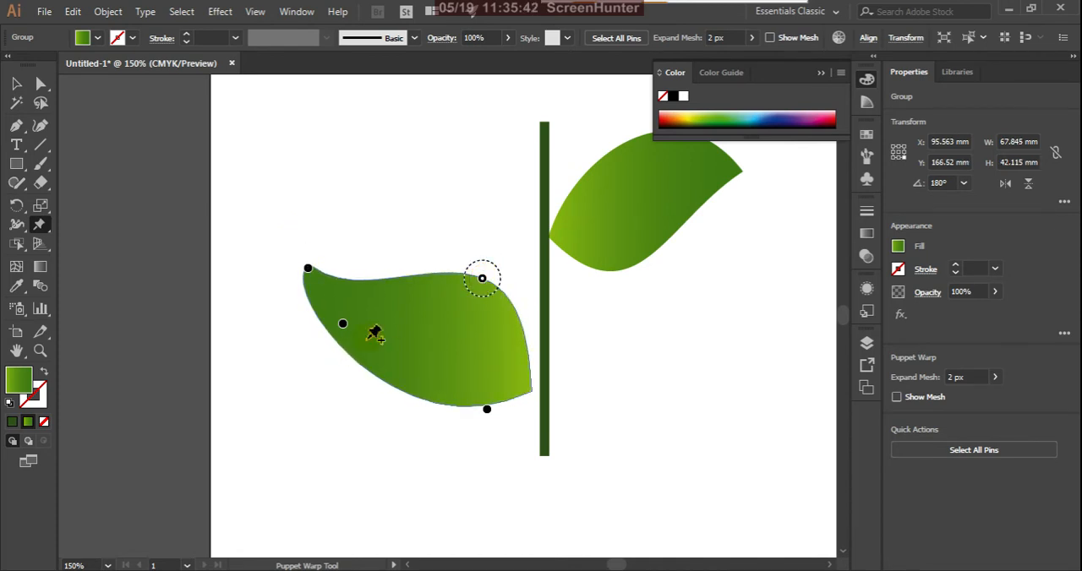
# Pull the left leaf's two lower pins inward so its base meets the stem, raise the tip pin inward, and deselect the leaf.
pyautogui.moveTo(342, 324); pyautogui.dragTo(374, 361)
pyautogui.moveTo(486, 410); pyautogui.dragTo(500, 370)
pyautogui.click(304, 269)
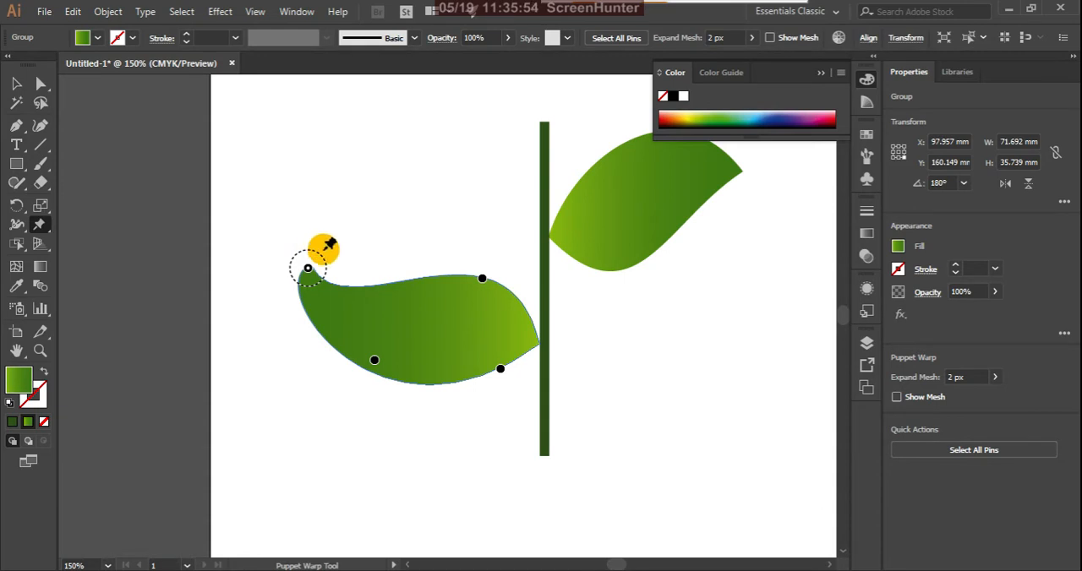
pyautogui.moveTo(325, 261)
pyautogui.mouseDown()
pyautogui.moveTo(316, 248)
pyautogui.moveTo(301, 262)
pyautogui.moveTo(321, 275)
pyautogui.moveTo(338, 244)
pyautogui.moveTo(329, 281)
pyautogui.moveTo(328, 247)
pyautogui.mouseUp()
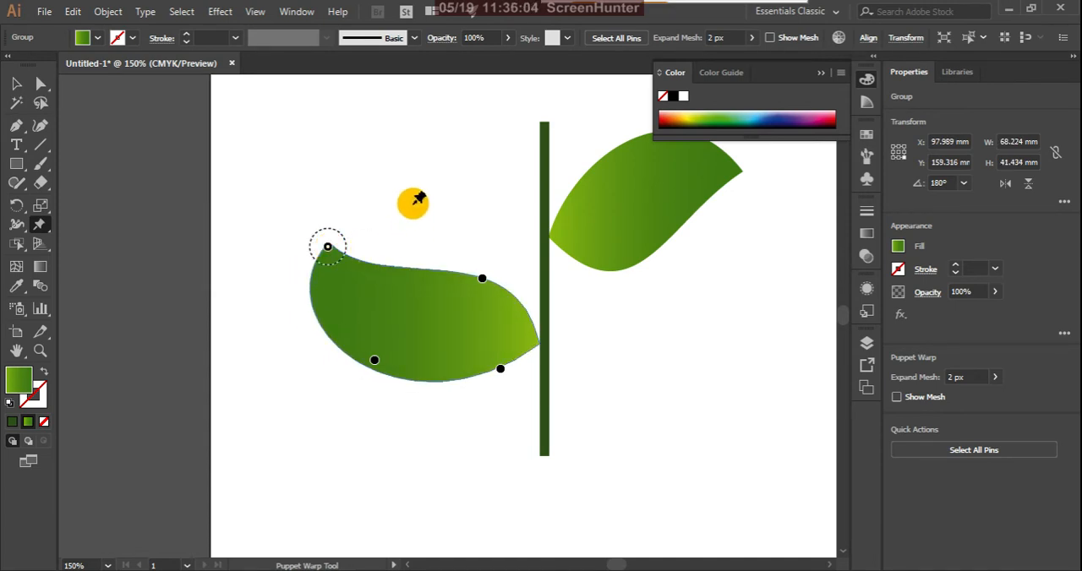
pyautogui.click(15, 84)
pyautogui.click(450, 175)
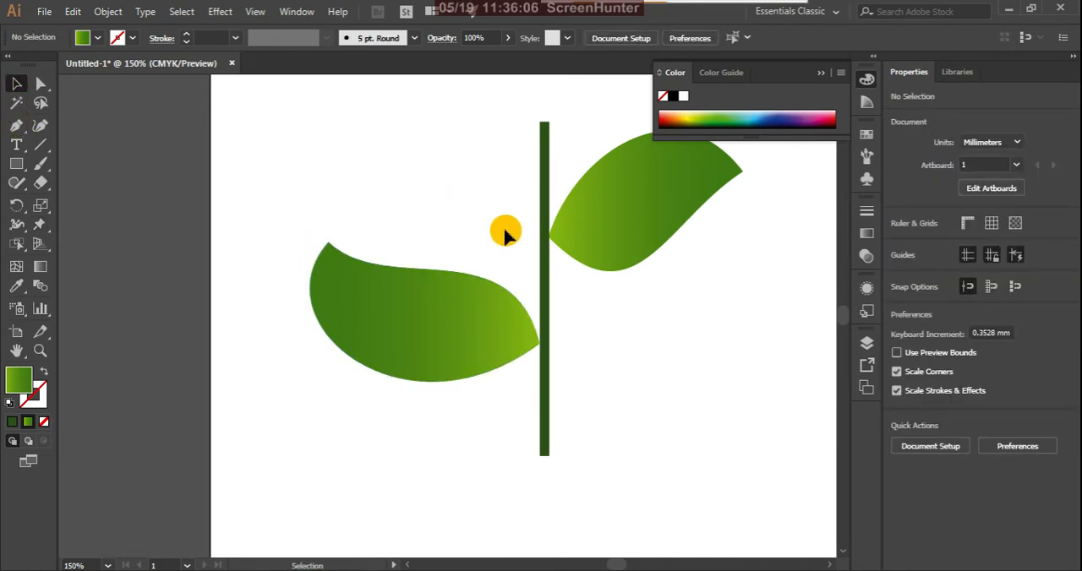
# Add Puppet Warp pins at the top, middle and bottom of the stem.
pyautogui.scroll(-2, 456, 275)
pyautogui.scroll(2, 501, 285)
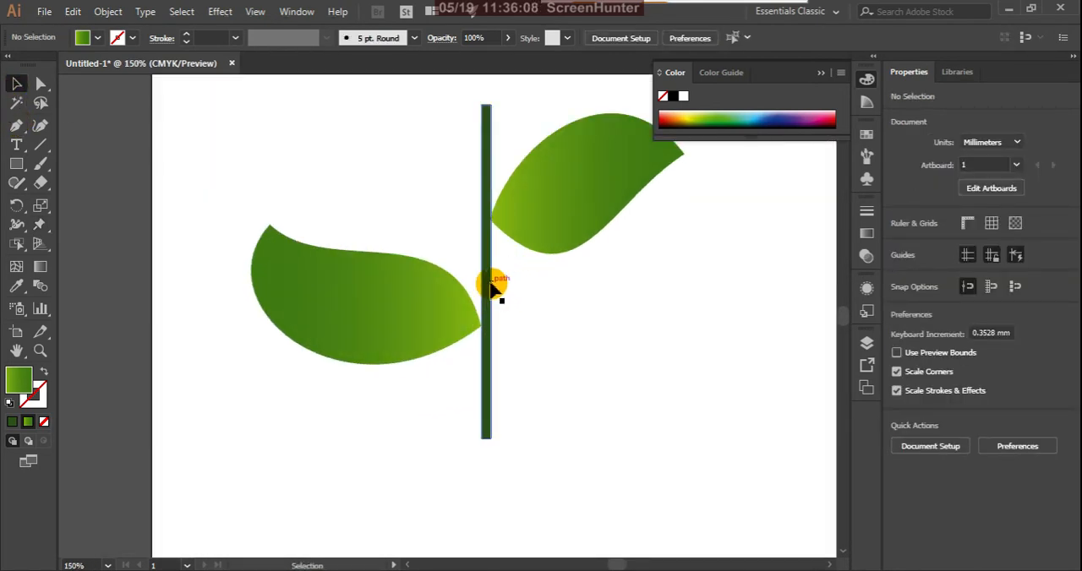
pyautogui.click(490, 286)
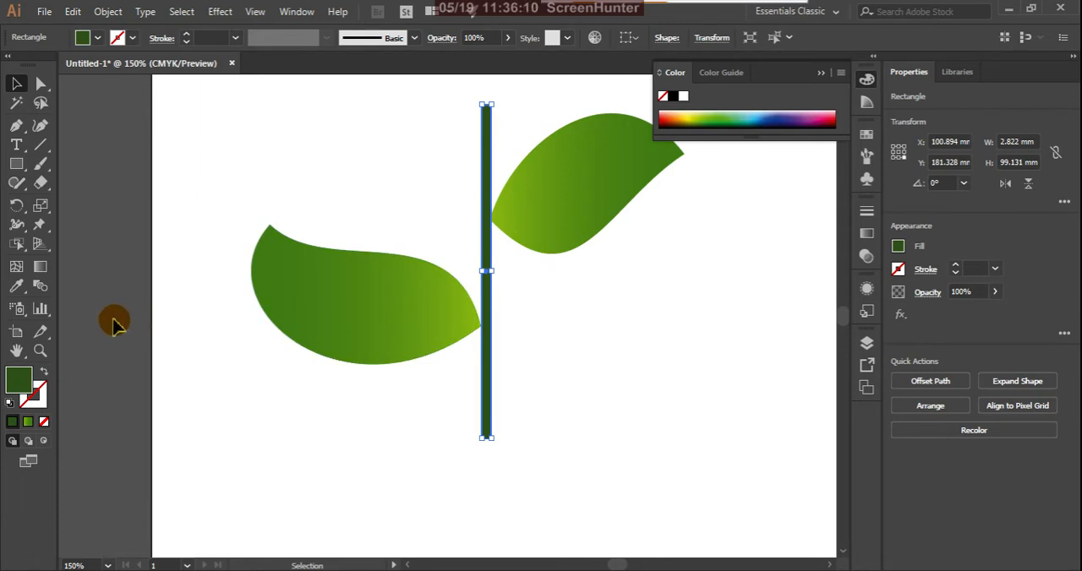
pyautogui.click(39, 225)
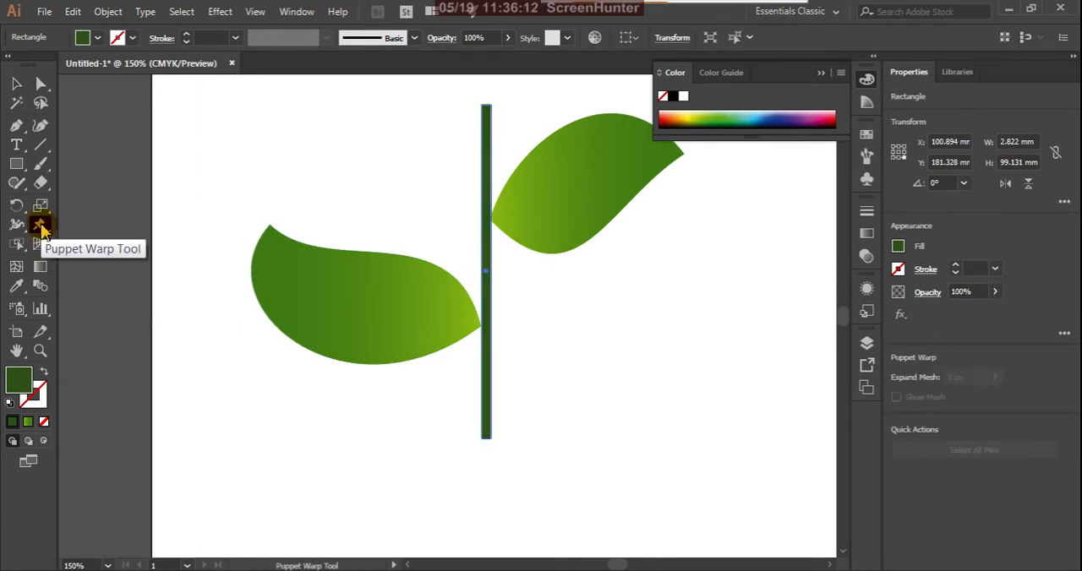
pyautogui.click(483, 125)
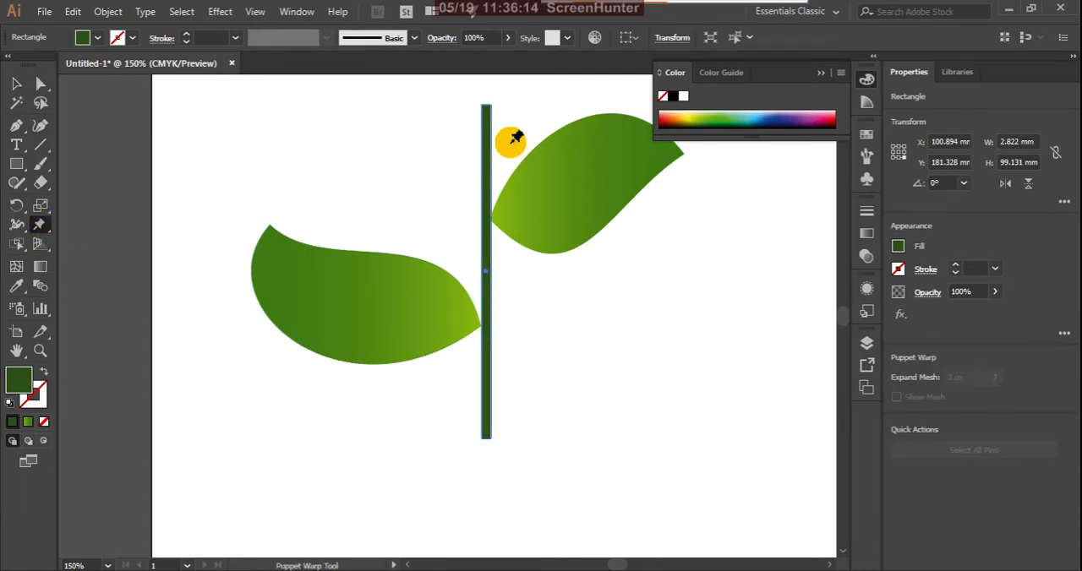
pyautogui.click(488, 111)
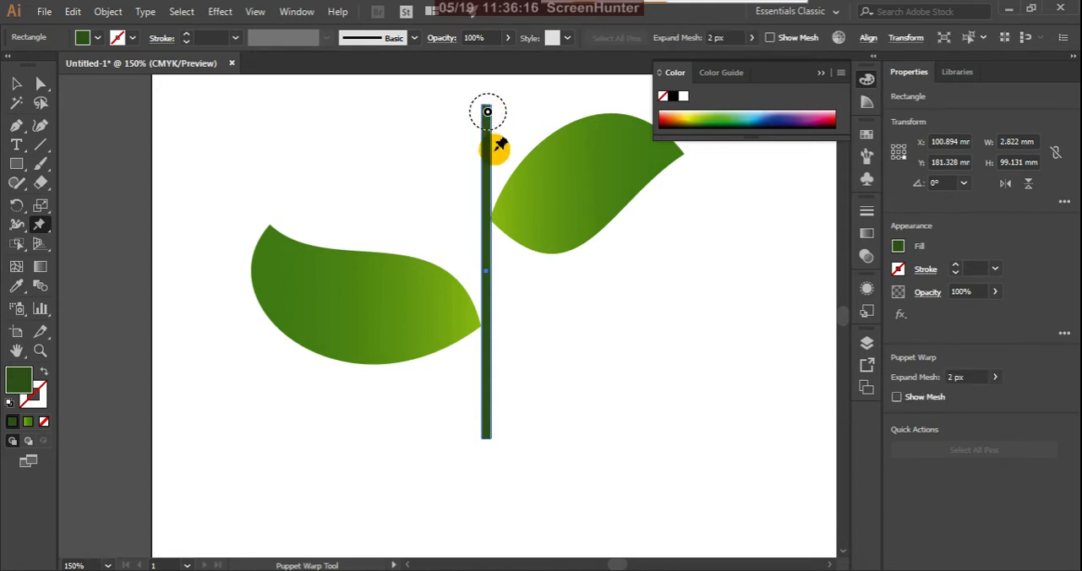
pyautogui.click(487, 244)
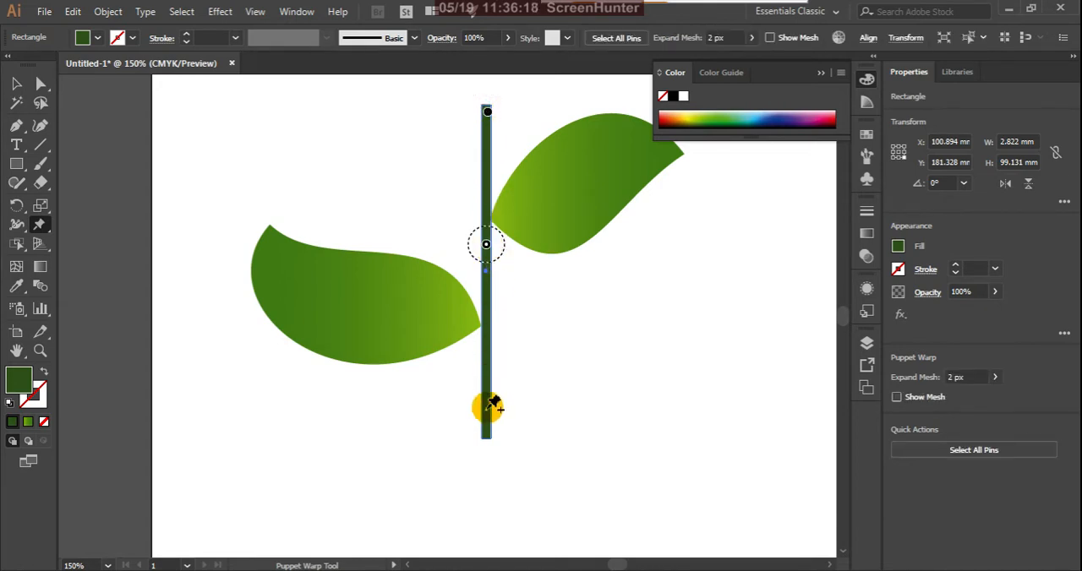
pyautogui.click(488, 434)
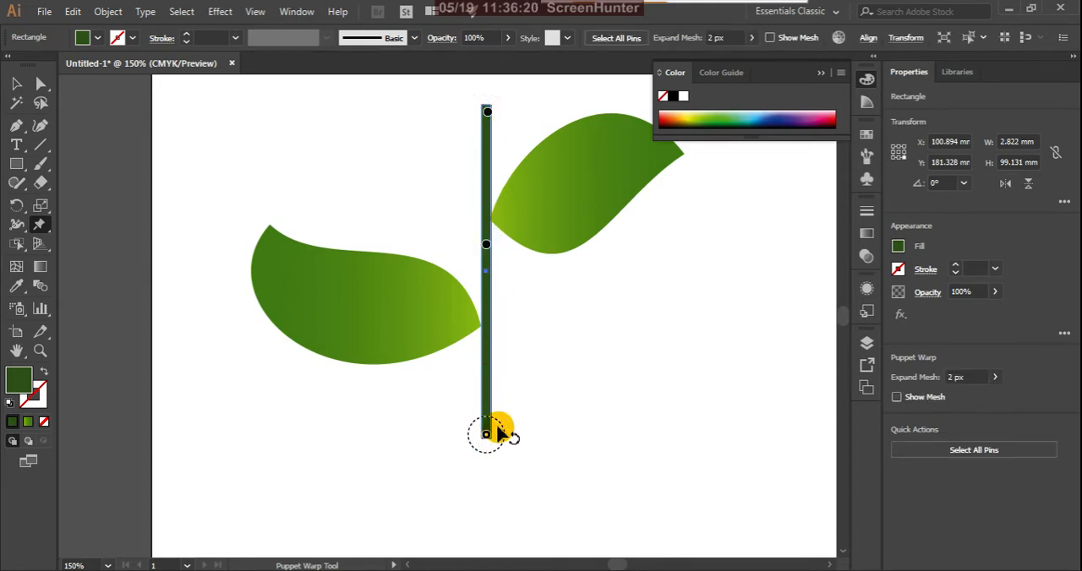
# Bend the stem by moving its bottom, top and middle pins to the right, to about 10 by 100 mm overall.
pyautogui.moveTo(488, 434); pyautogui.dragTo(514, 436)
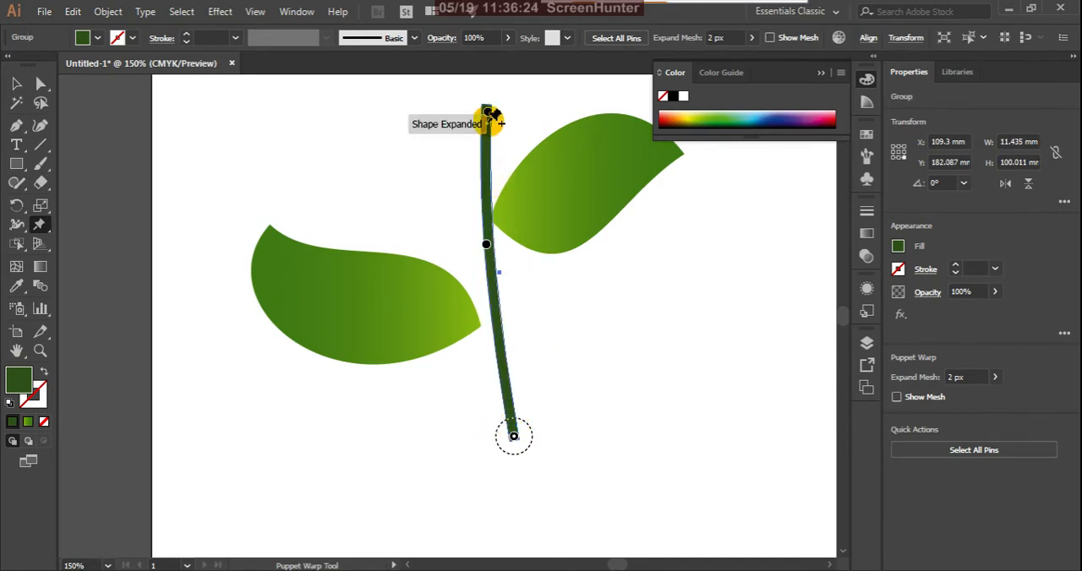
pyautogui.moveTo(488, 112); pyautogui.dragTo(498, 112)
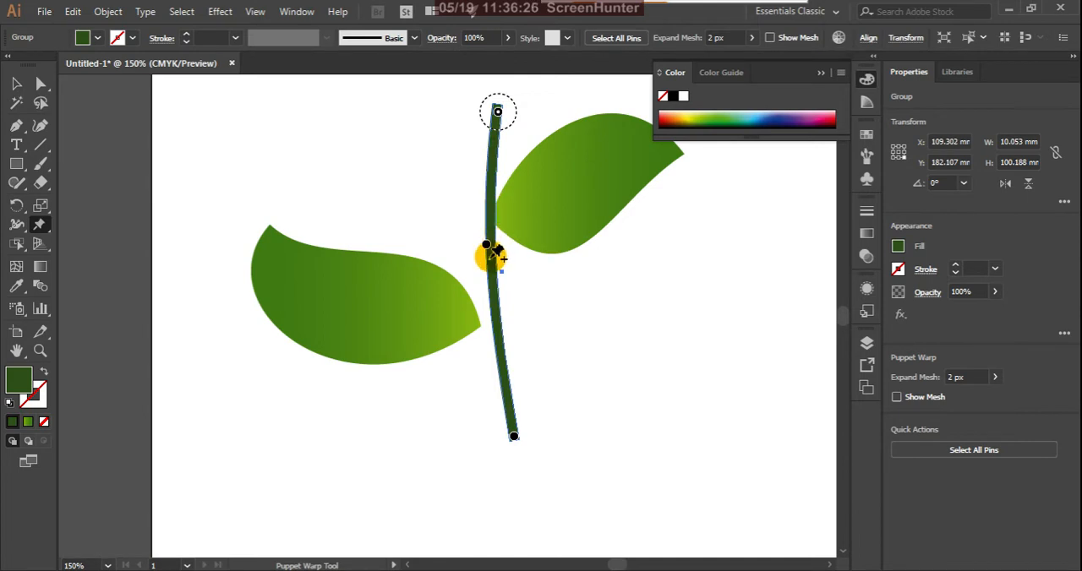
pyautogui.moveTo(486, 246); pyautogui.dragTo(516, 263)
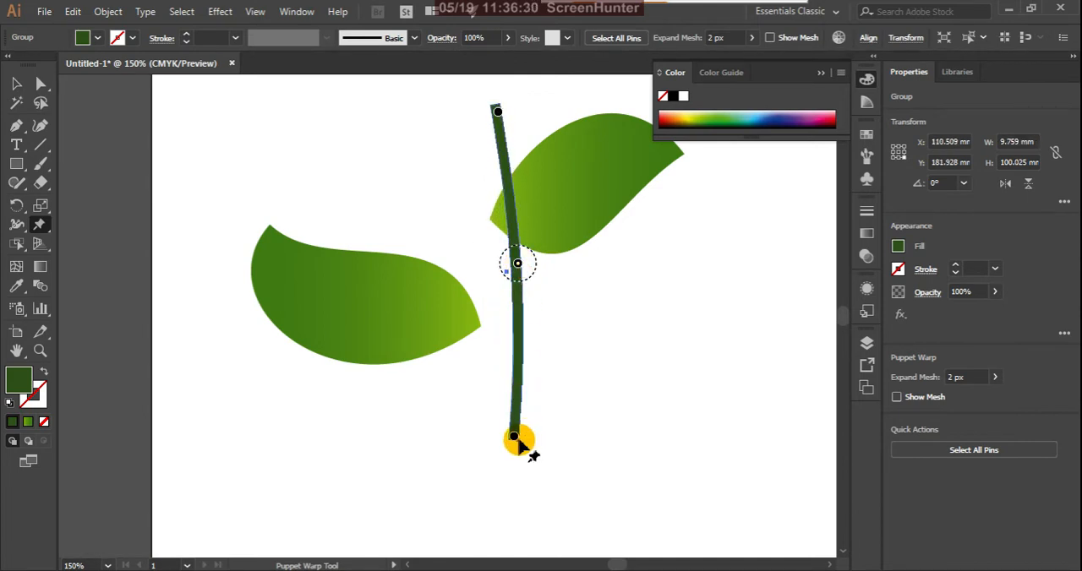
# Curve the stem further by shifting its bottom and top pins left and its middle pin down-left, to about 15 by 99 mm overall.
pyautogui.click(513, 436)
pyautogui.moveTo(516, 437); pyautogui.dragTo(497, 426)
pyautogui.moveTo(499, 113)
pyautogui.mouseDown()
pyautogui.moveTo(513, 111)
pyautogui.moveTo(482, 106)
pyautogui.mouseUp()
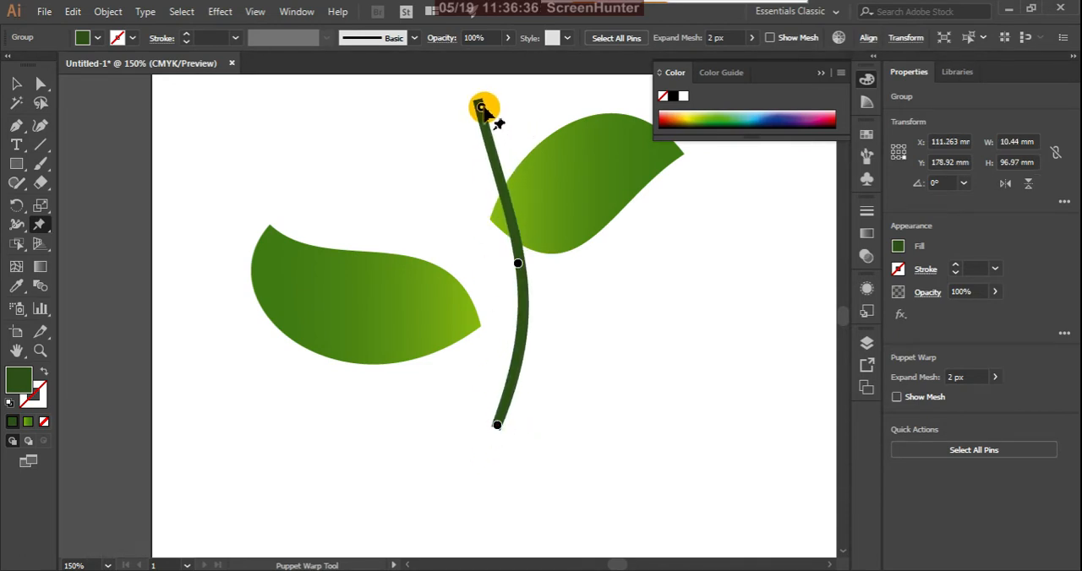
pyautogui.moveTo(522, 269); pyautogui.dragTo(508, 296)
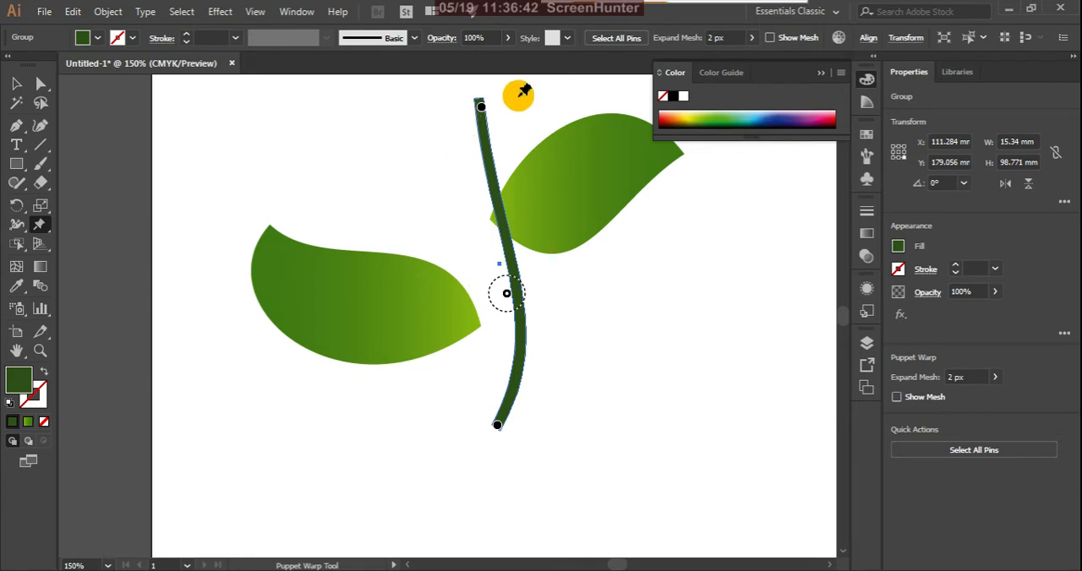
pyautogui.scroll(2, 482, 90)
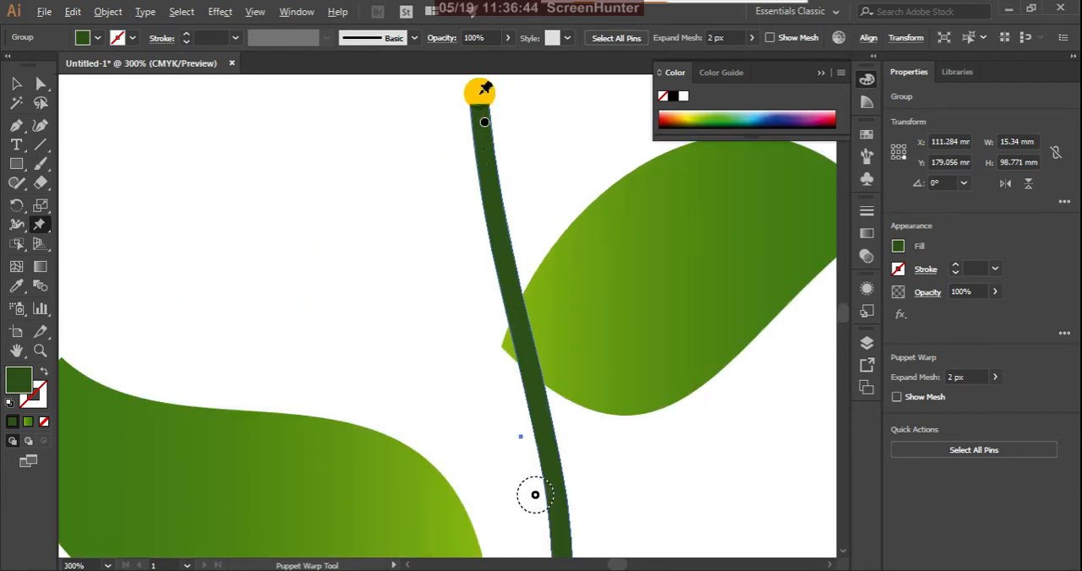
# Try the Width tool on the top end of the stem.
pyautogui.click(16, 84)
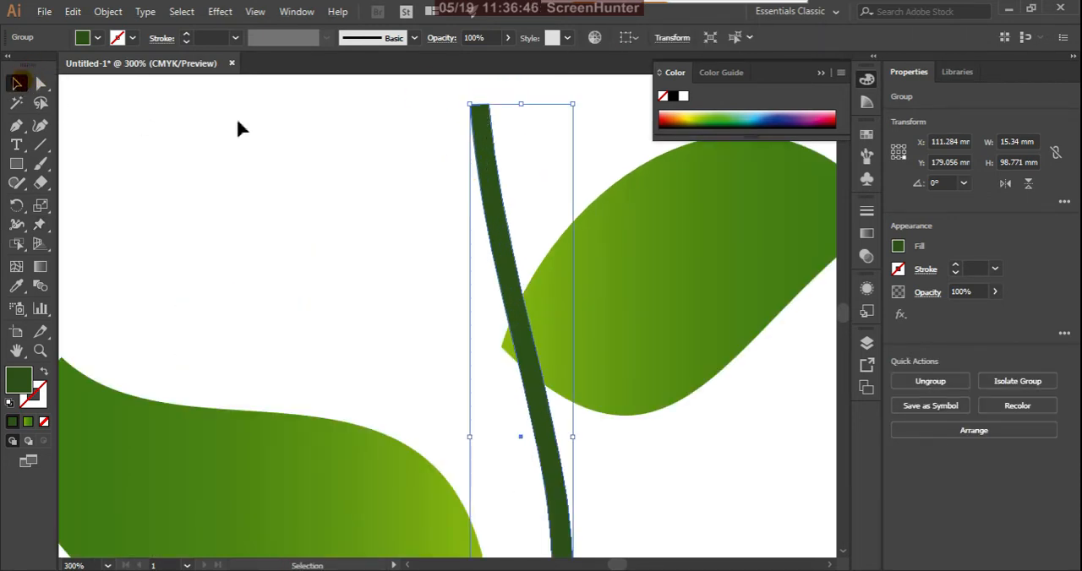
pyautogui.click(431, 121)
pyautogui.click(478, 126)
pyautogui.click(19, 232)
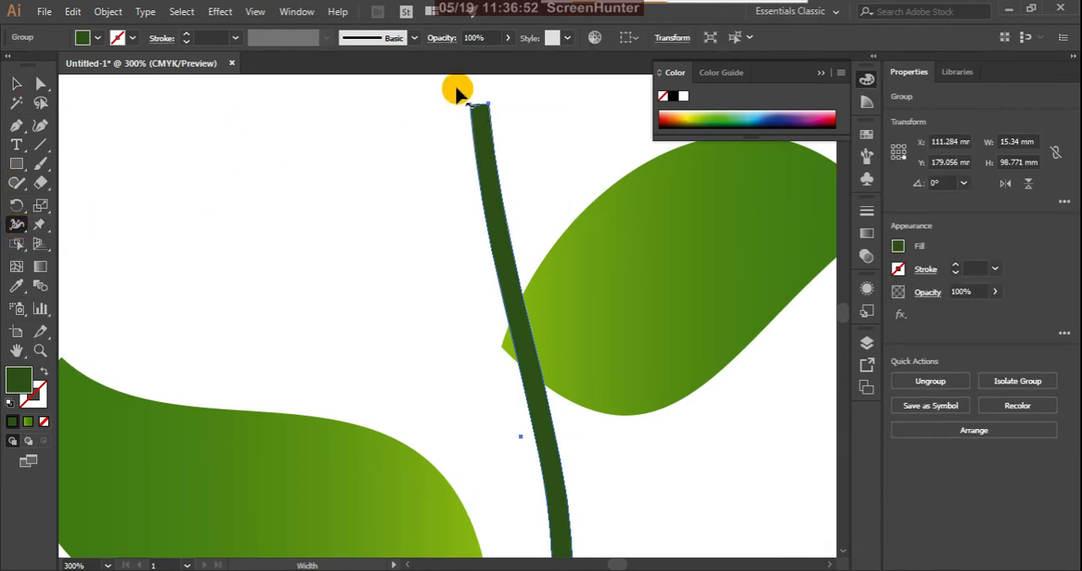
pyautogui.scroll(5, 476, 92)
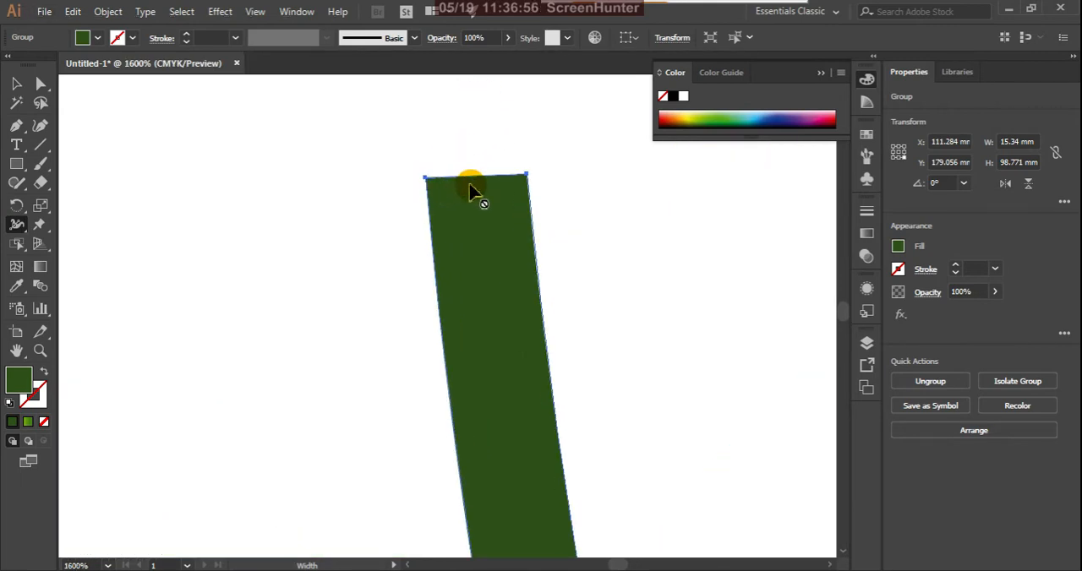
pyautogui.click(16, 83)
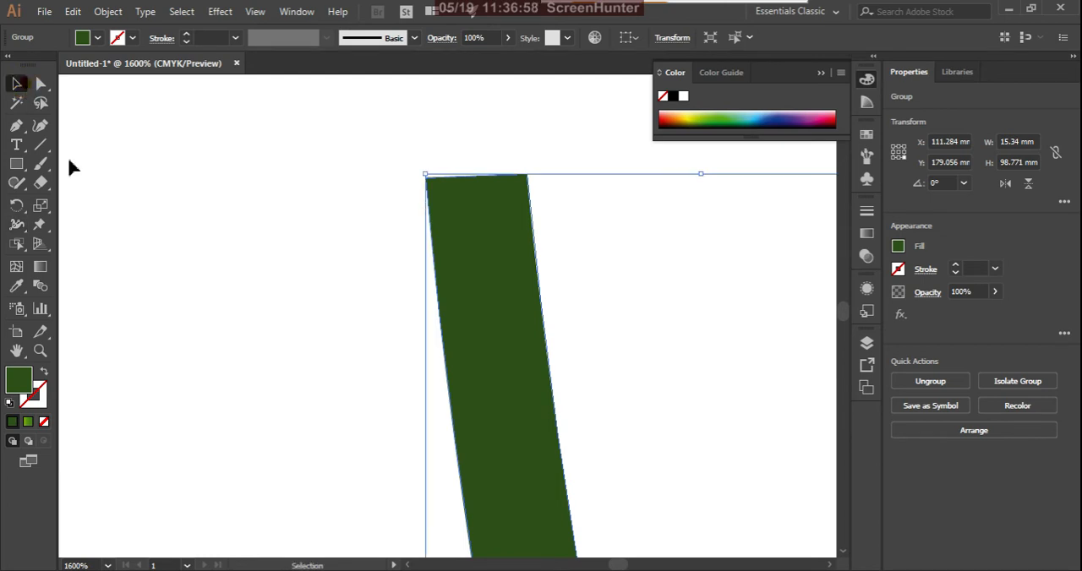
pyautogui.click(350, 353)
pyautogui.click(522, 298)
pyautogui.scroll(-5, 382, 260)
pyautogui.click(349, 262)
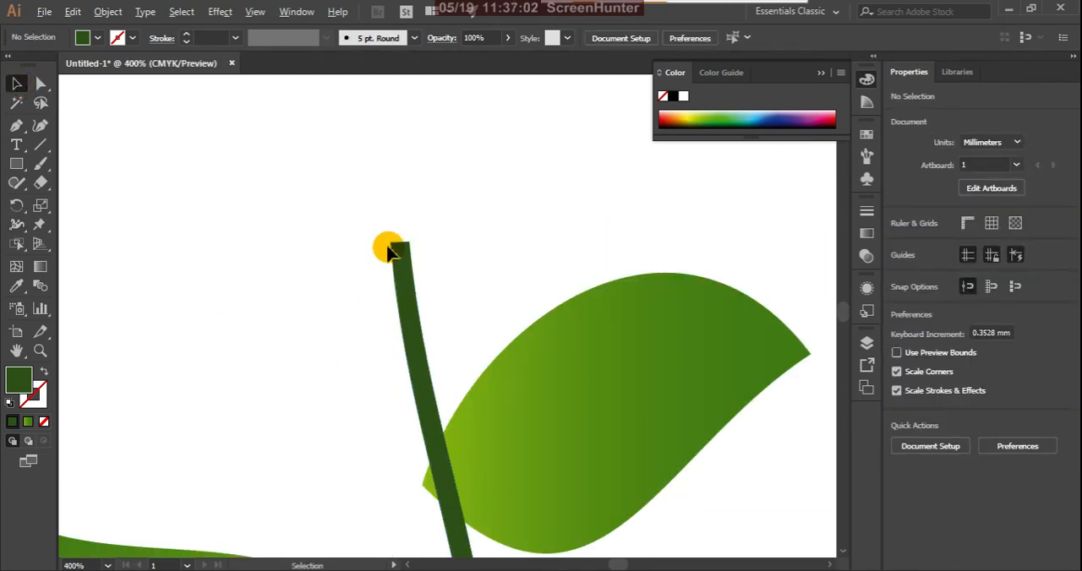
pyautogui.scroll(3, 389, 245)
pyautogui.click(414, 269)
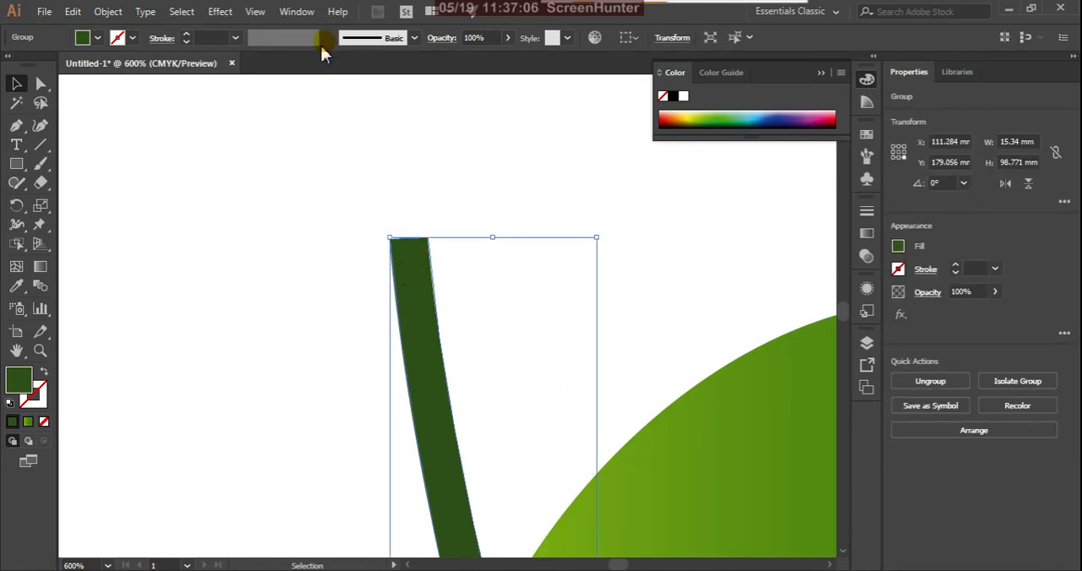
pyautogui.click(258, 176)
pyautogui.click(422, 325)
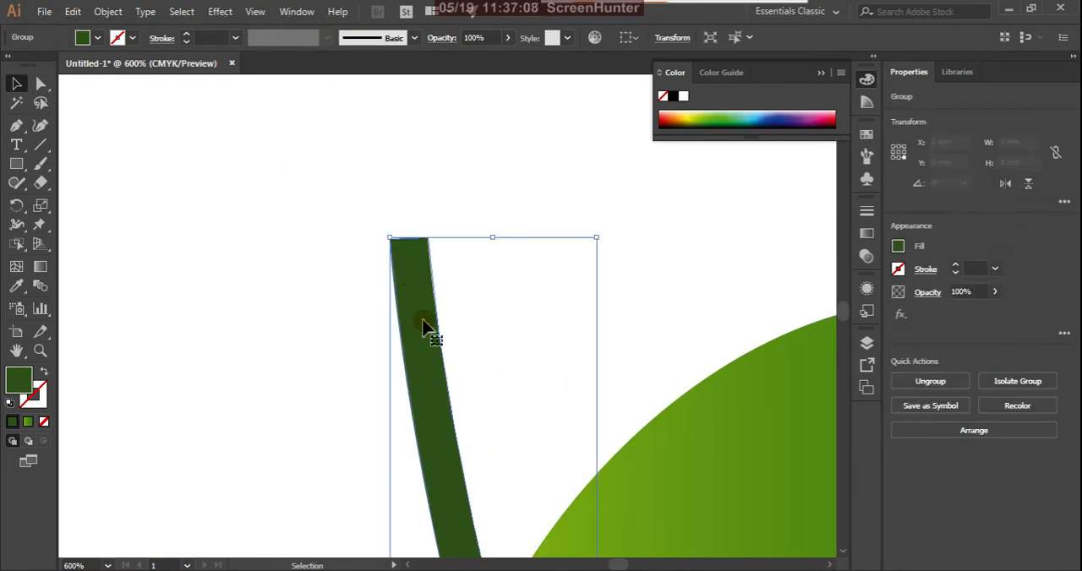
pyautogui.click(342, 247)
# Narrow the stem's top end by moving its left corner anchor right to about X 96.8 mm and its right corner anchor left.
pyautogui.moveTo(40, 83); pyautogui.dragTo(104, 88)
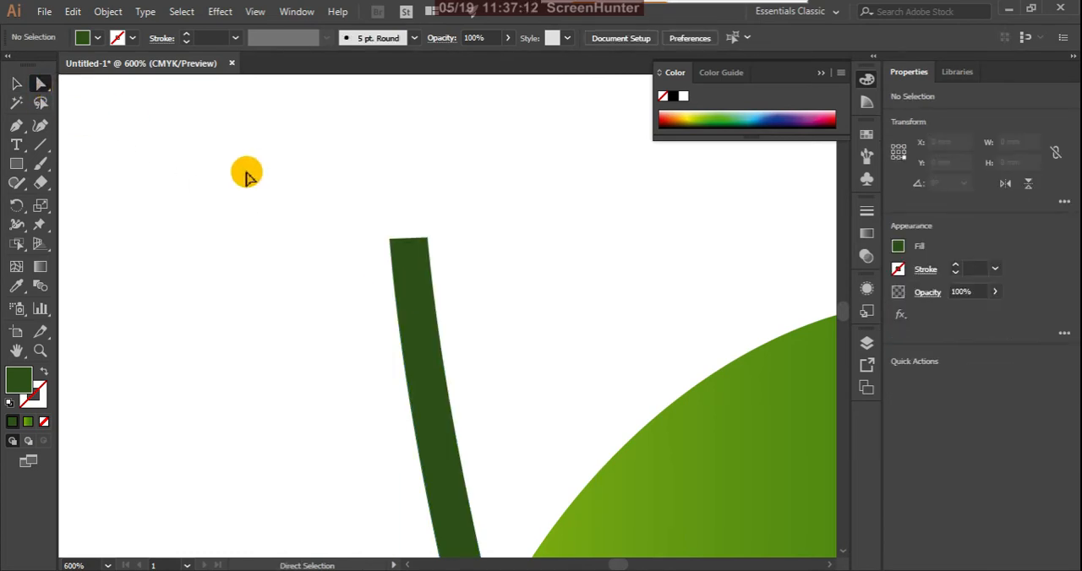
pyautogui.scroll(3, 420, 220)
pyautogui.click(340, 277)
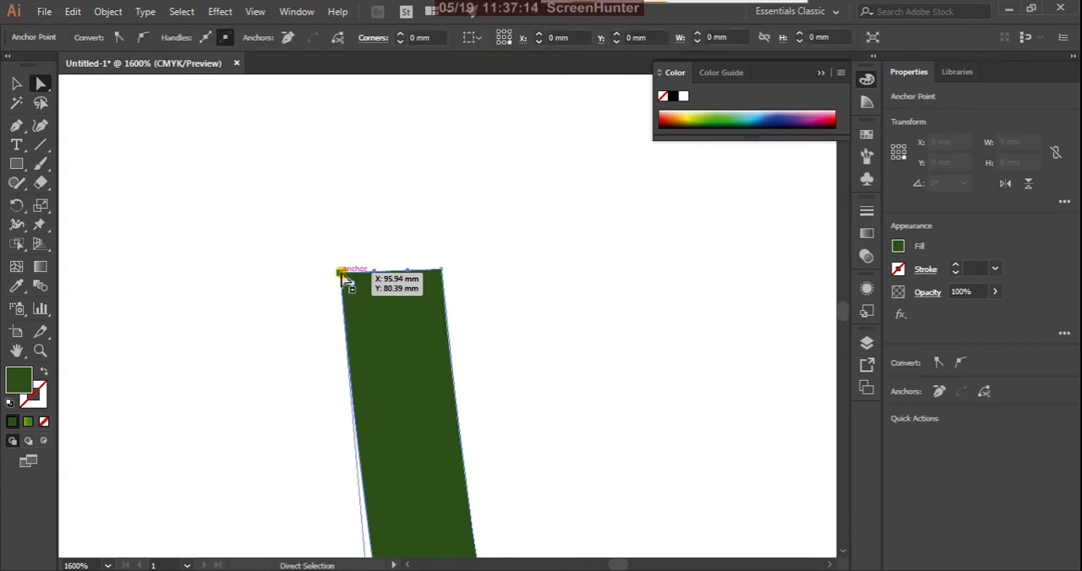
pyautogui.moveTo(345, 275); pyautogui.dragTo(371, 275)
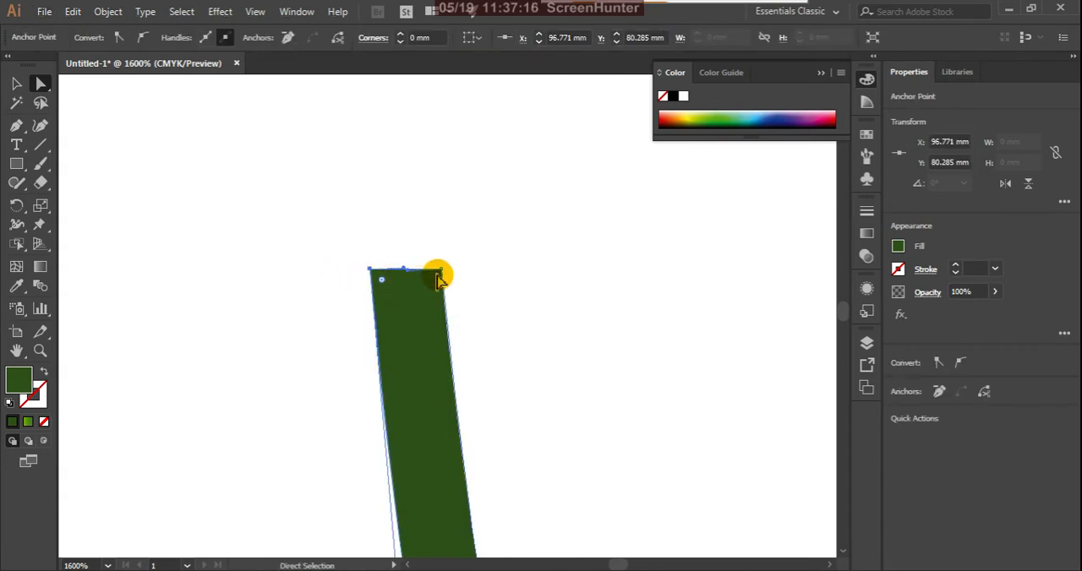
pyautogui.moveTo(441, 279); pyautogui.dragTo(407, 273)
pyautogui.click(372, 275)
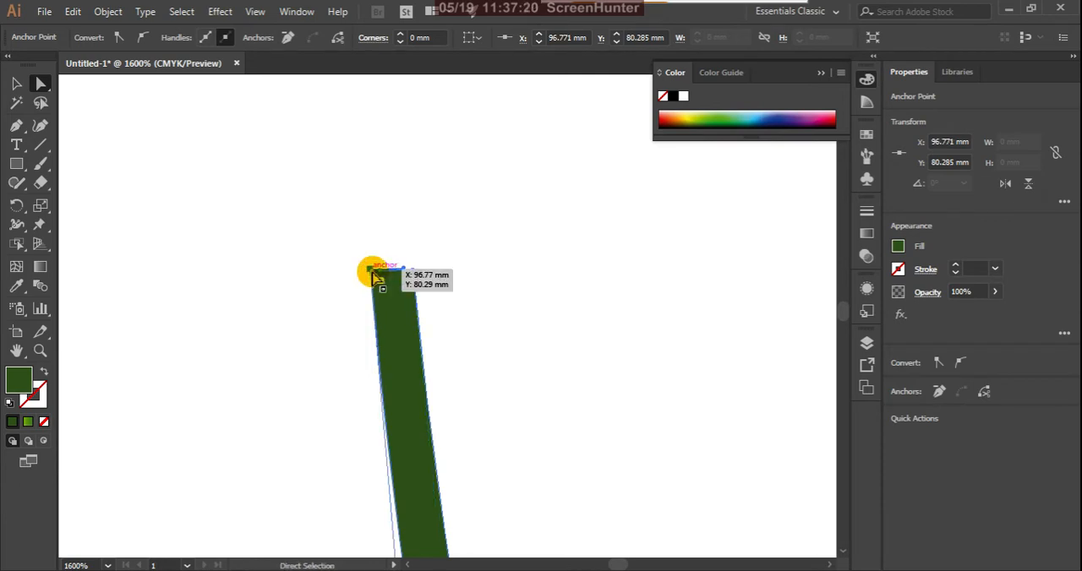
# Taper the stem's tip further by moving its left corner anchor right and its right corner anchor left to about X 97.57, Y 80.31 mm.
pyautogui.scroll(5, 376, 270)
pyautogui.moveTo(275, 321); pyautogui.dragTo(382, 322)
pyautogui.moveTo(504, 327); pyautogui.dragTo(431, 317)
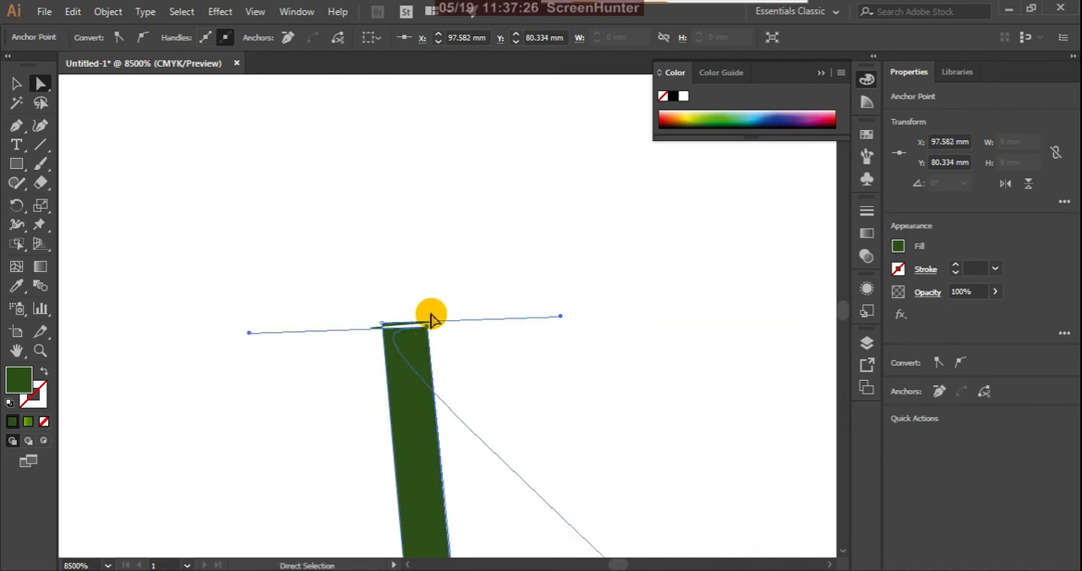
pyautogui.hotkey('ctrl', 'z')
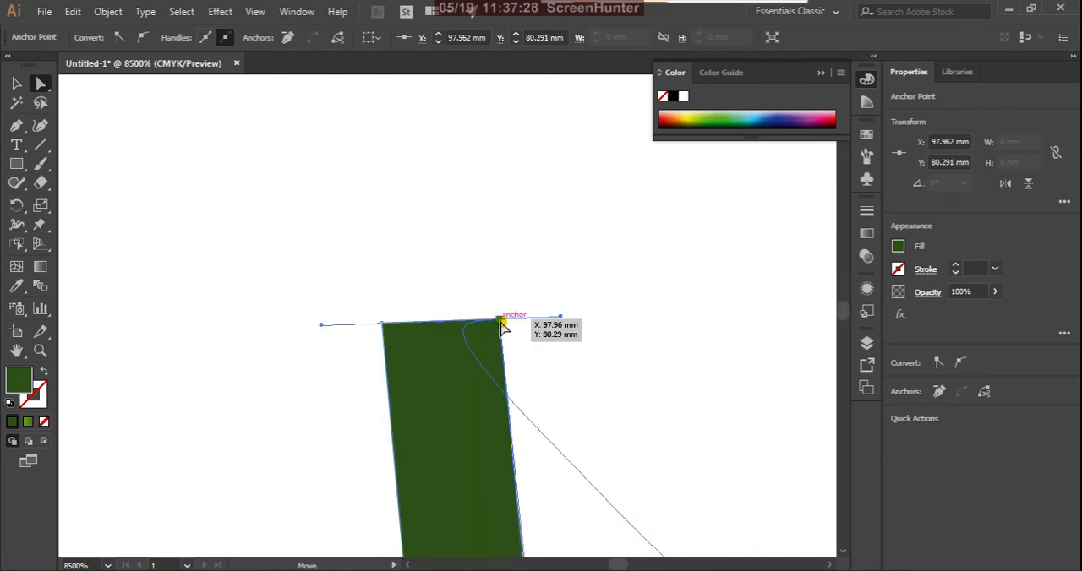
pyautogui.moveTo(500, 326); pyautogui.dragTo(428, 322)
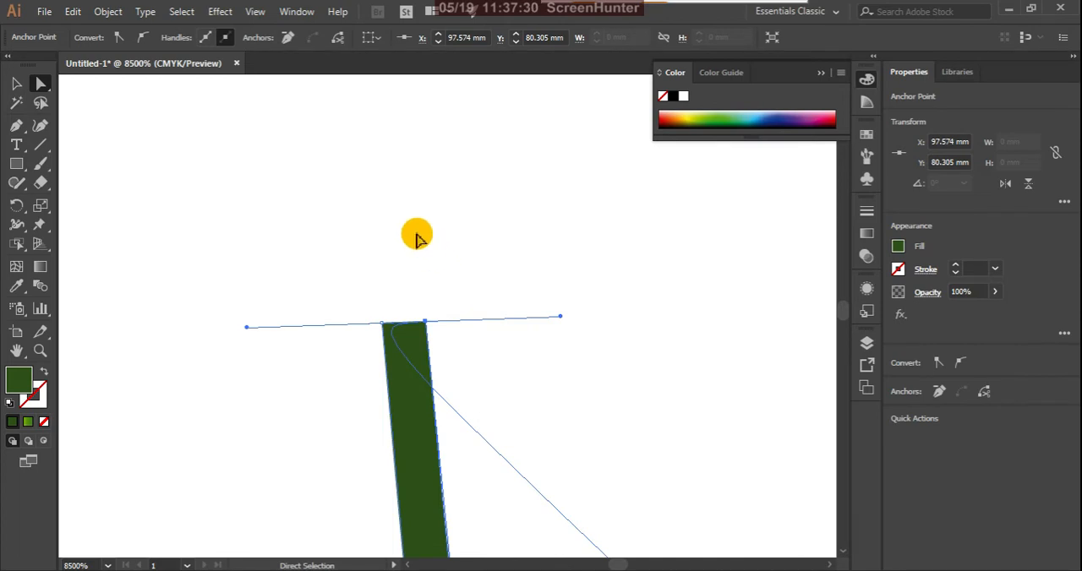
pyautogui.keyDown('alt'); pyautogui.scroll(-3, 423, 235); pyautogui.keyUp('alt')
pyautogui.keyDown('alt'); pyautogui.scroll(-6, 422, 235); pyautogui.keyUp('alt')
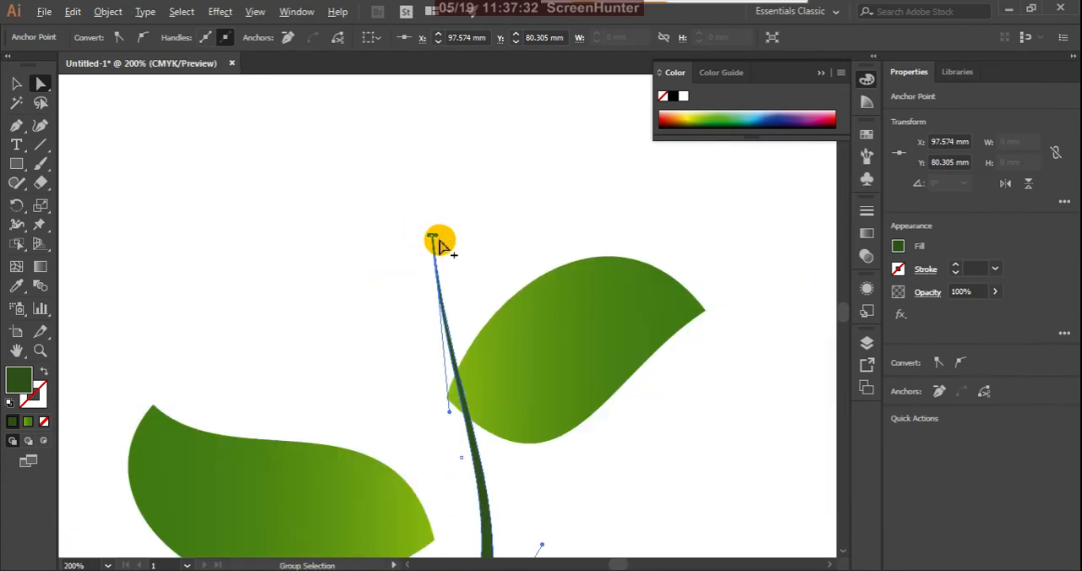
# Try replacing the stem's fill with a 1 pt round-capped stroke, restore the fill and deselect the stem.
pyautogui.keyDown('alt'); pyautogui.scroll(7, 431, 233); pyautogui.keyUp('alt')
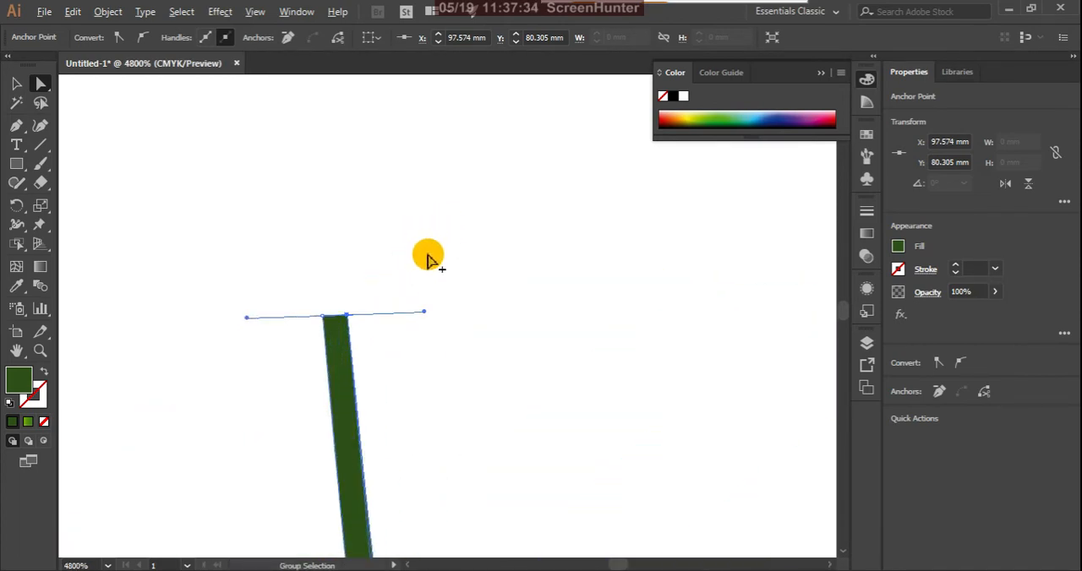
pyautogui.click(16, 83)
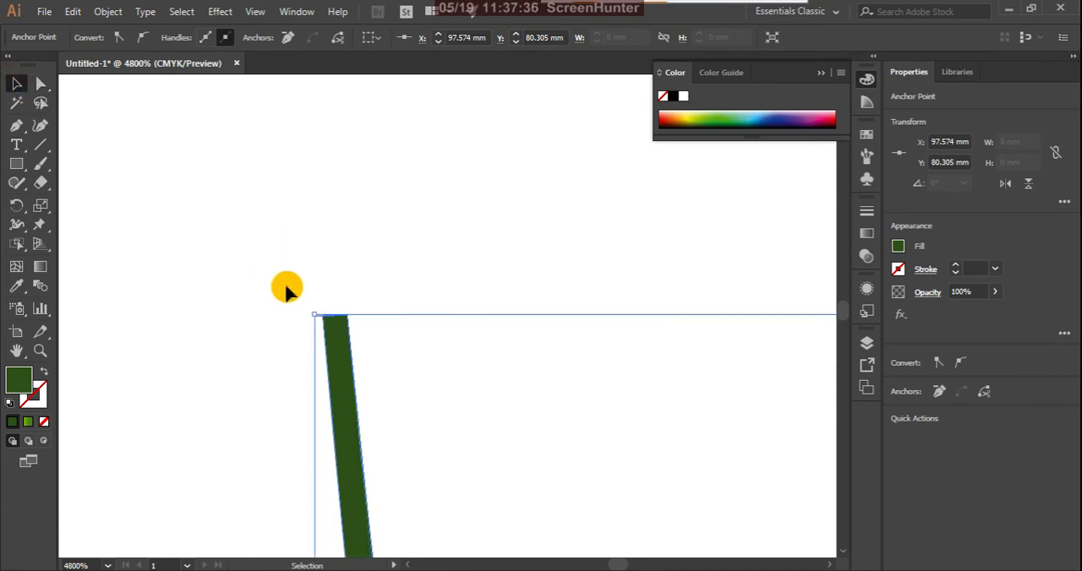
pyautogui.moveTo(296, 295); pyautogui.dragTo(395, 366)
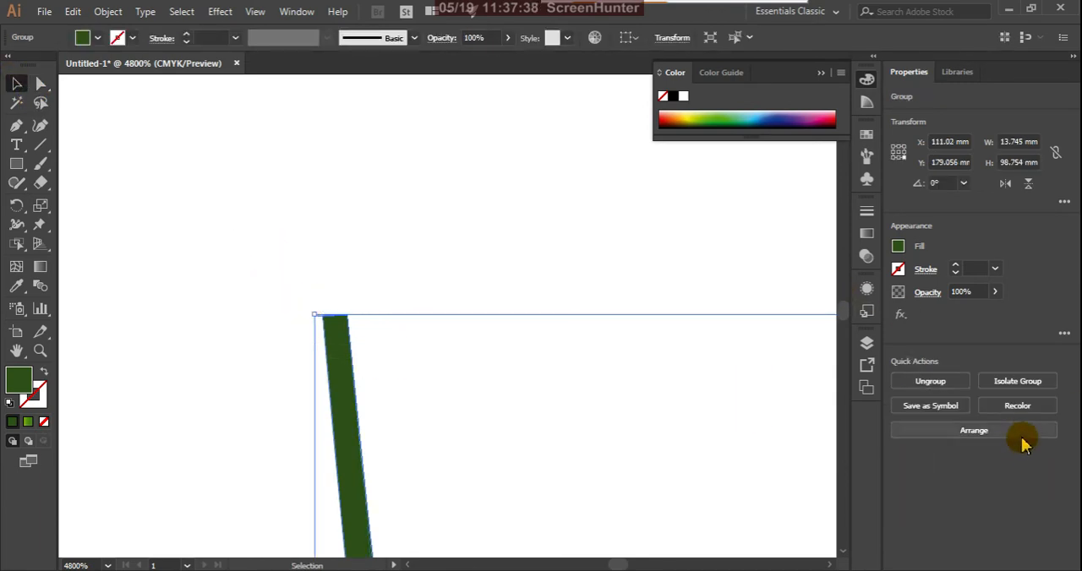
pyautogui.click(927, 272)
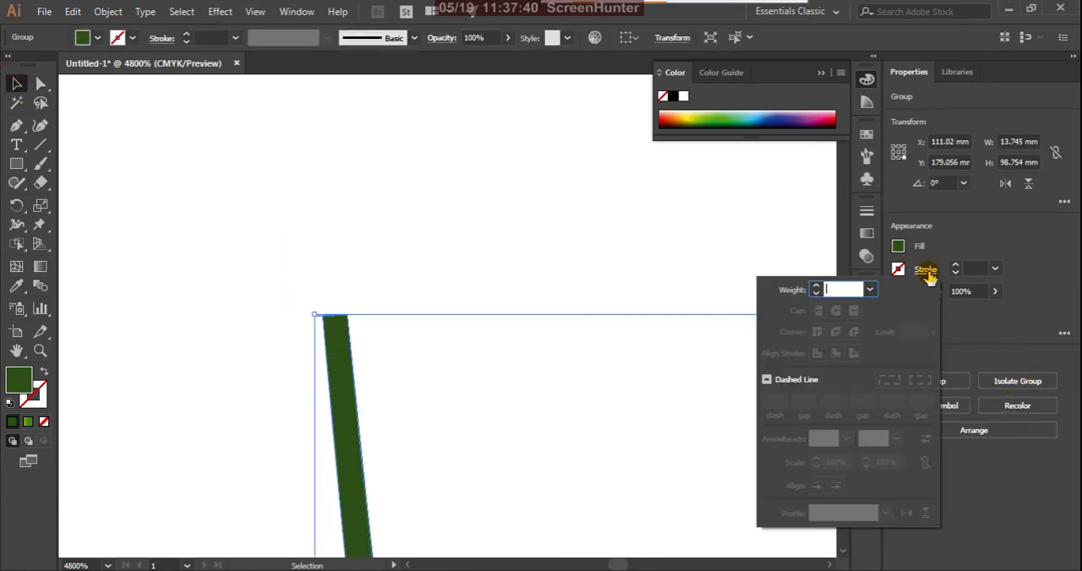
pyautogui.click(928, 272)
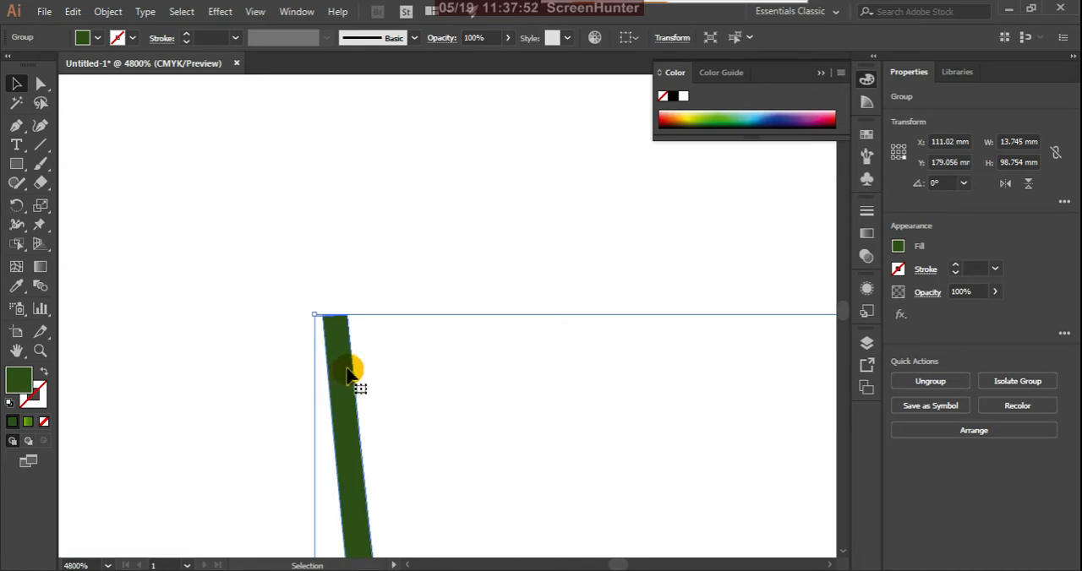
pyautogui.click(43, 375)
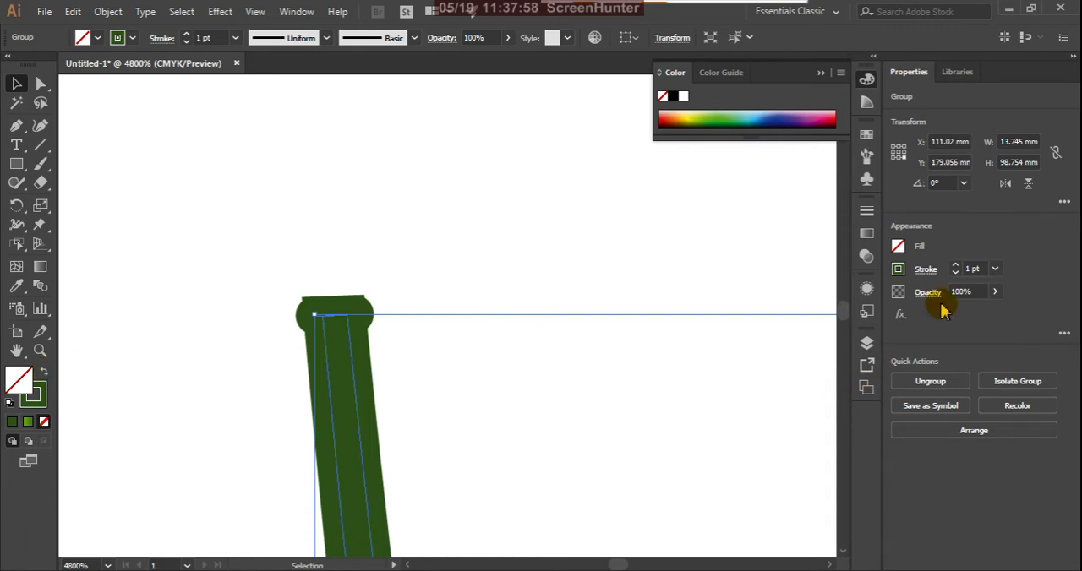
pyautogui.click(926, 271)
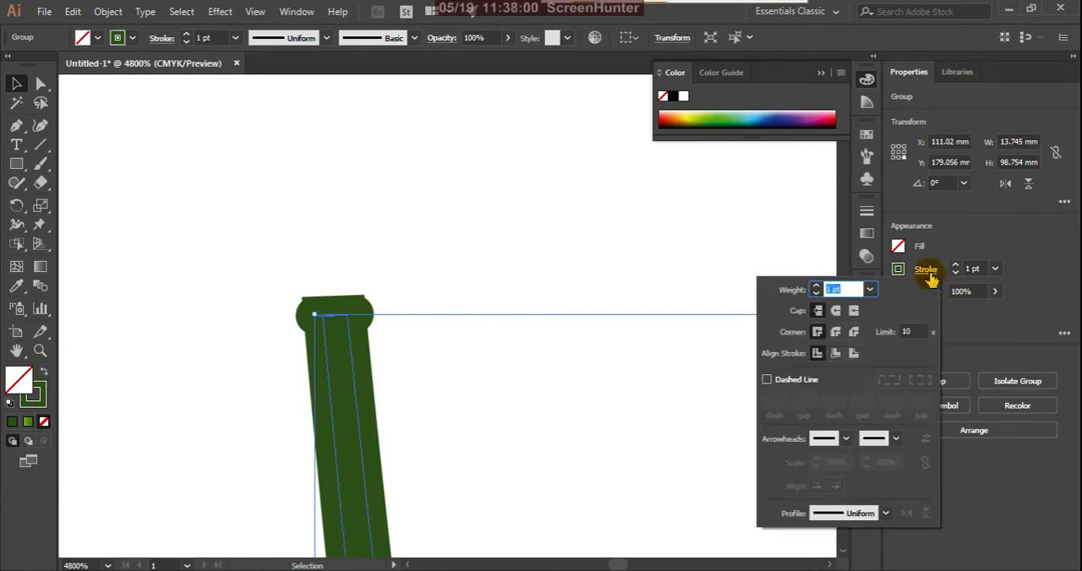
pyautogui.click(836, 312)
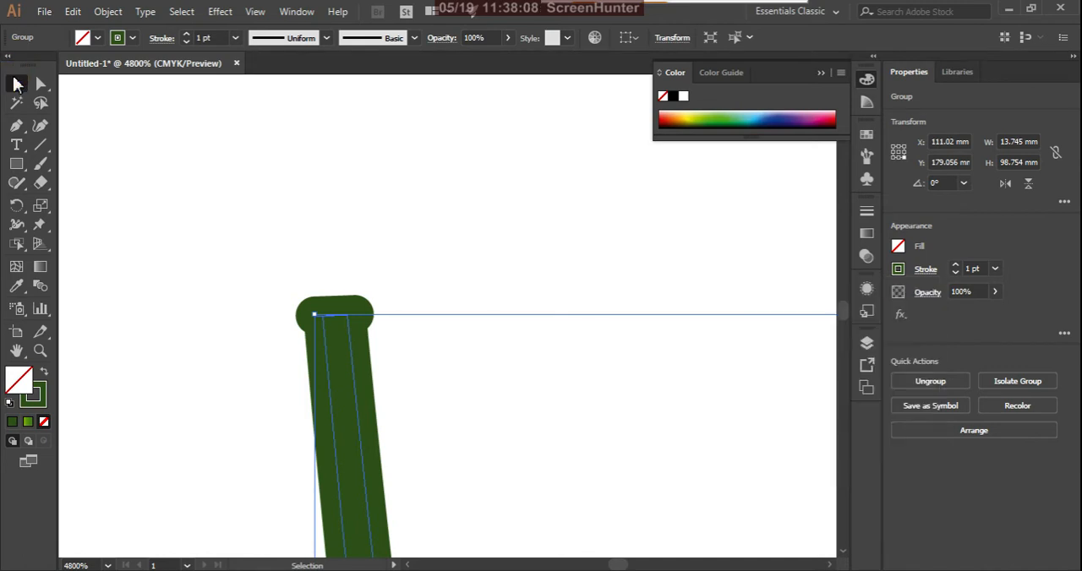
pyautogui.click(43, 372)
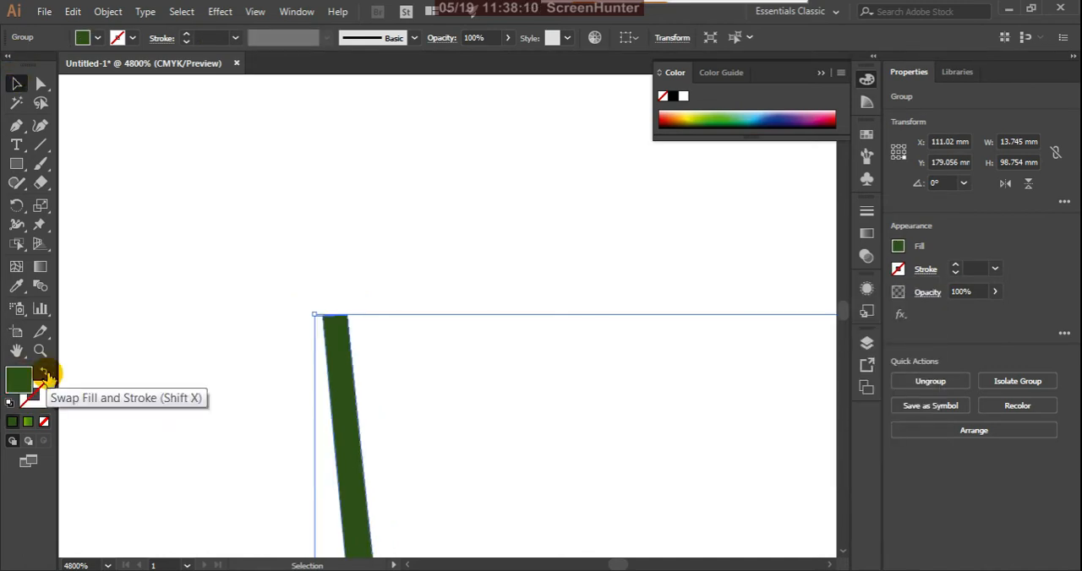
pyautogui.click(281, 227)
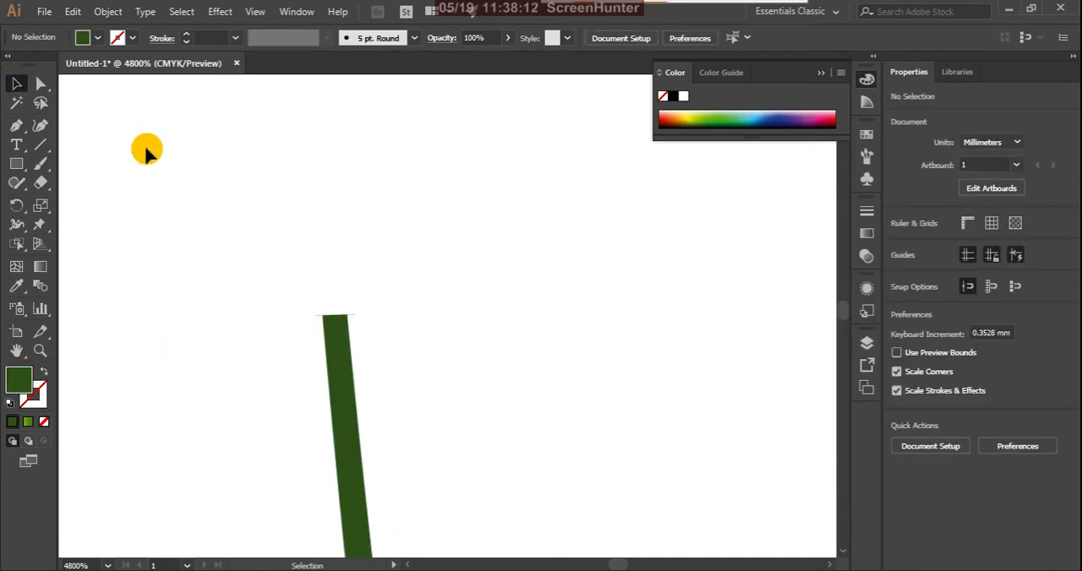
# Select the right corner anchor of the stem's tip and pull its right direction handle in to the anchor.
pyautogui.scroll(5, 338, 314)
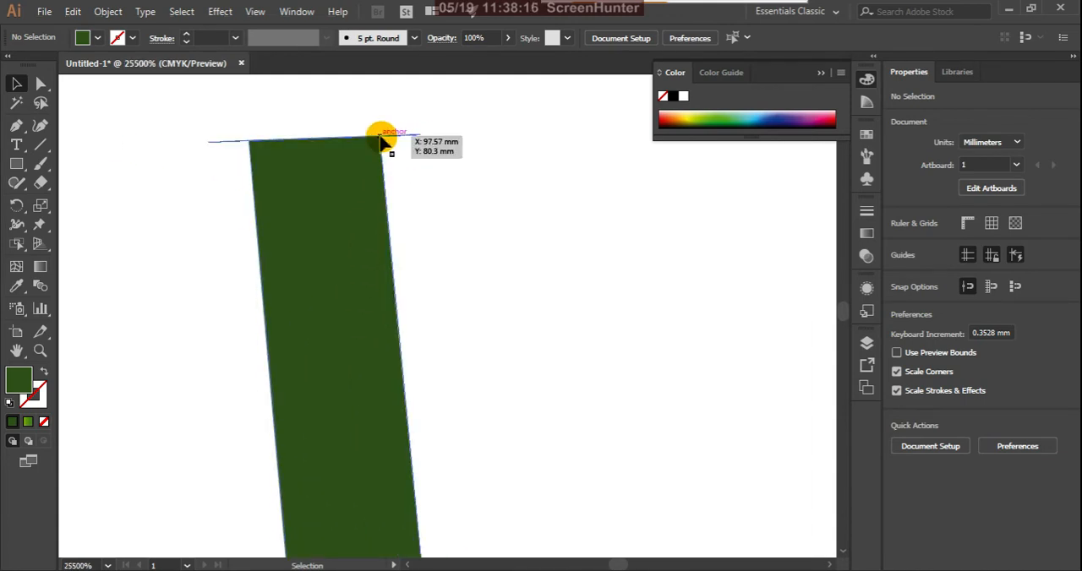
pyautogui.click(40, 85)
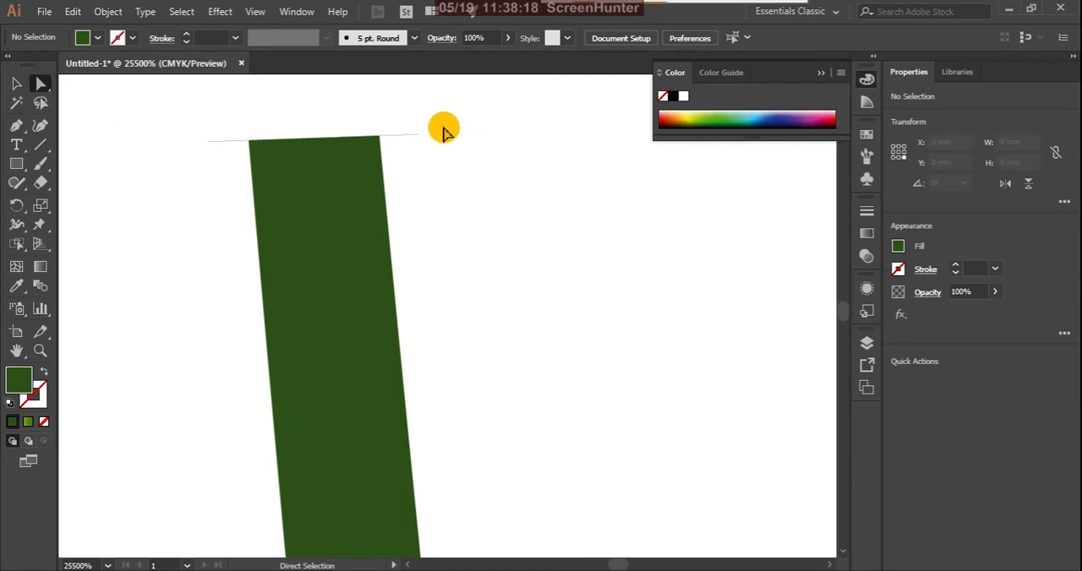
pyautogui.click(419, 137)
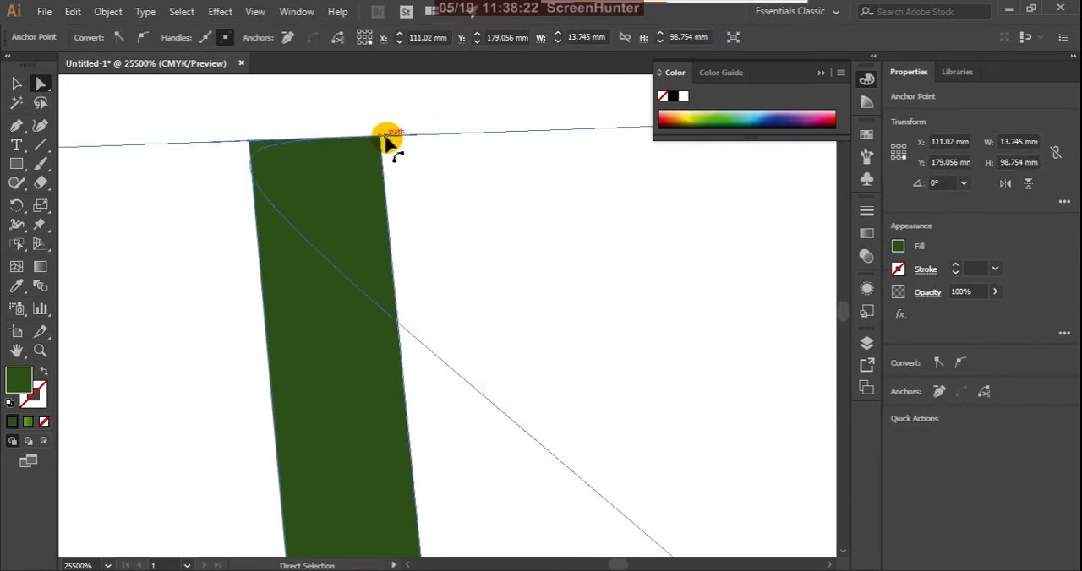
pyautogui.click(381, 138)
pyautogui.scroll(-4, 473, 272)
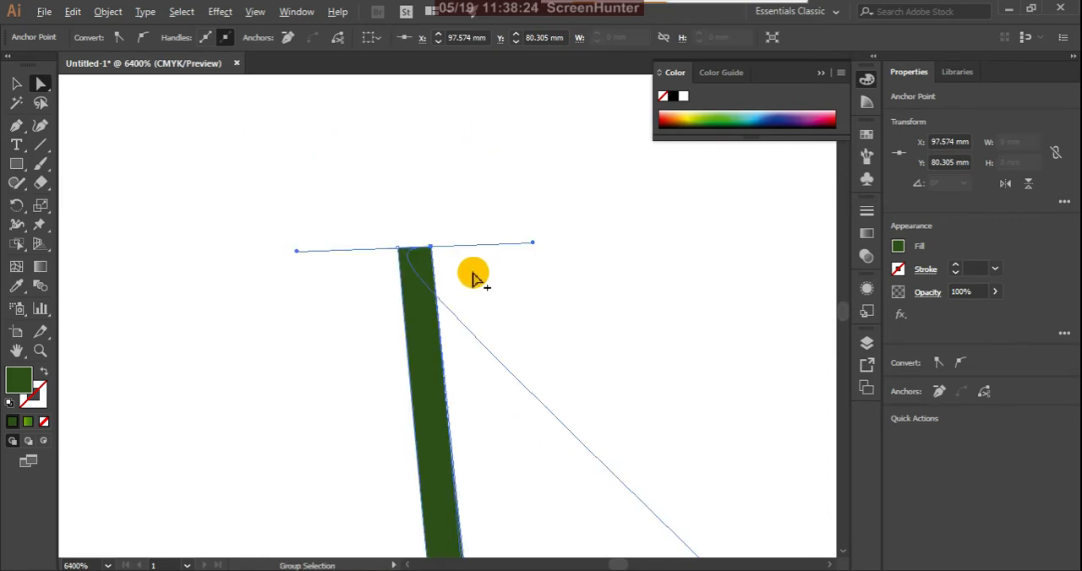
pyautogui.moveTo(493, 237); pyautogui.dragTo(424, 240)
# Shorten the same anchor's left direction handle to the tip's left corner and deselect the stem.
pyautogui.scroll(3, 425, 241)
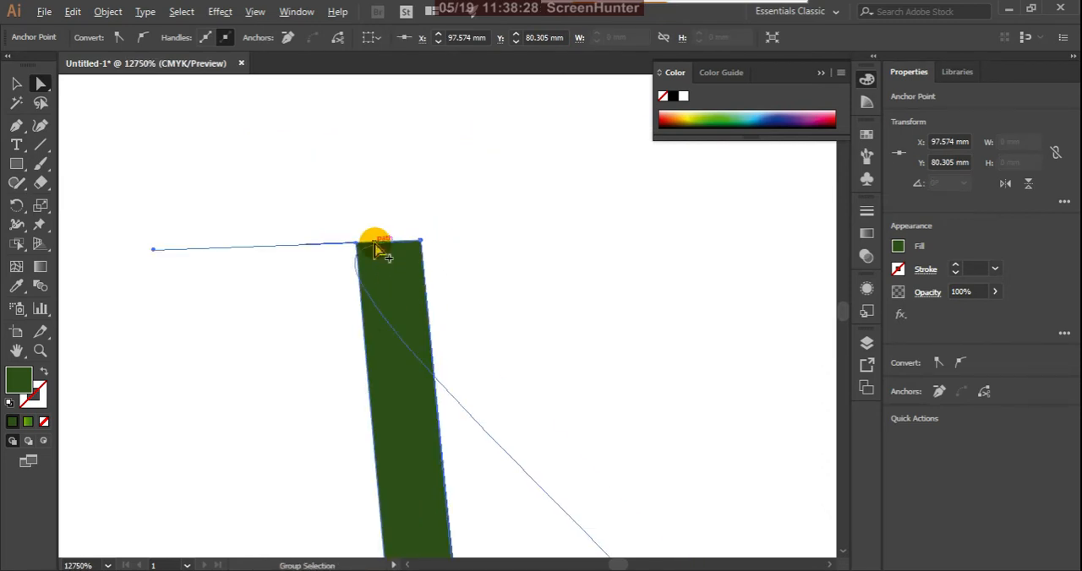
pyautogui.moveTo(154, 251); pyautogui.dragTo(363, 242)
pyautogui.scroll(1, 424, 254)
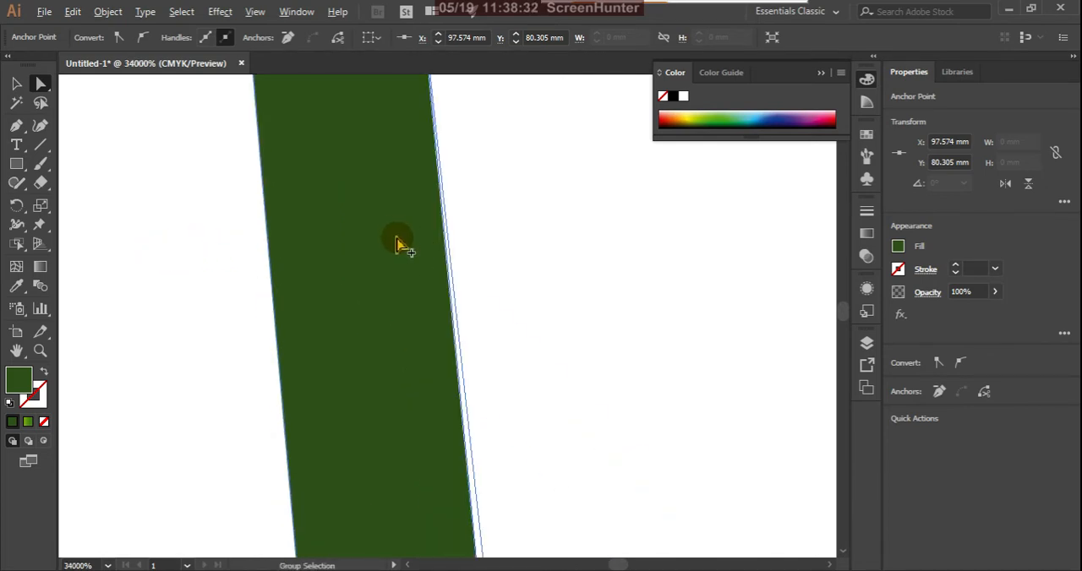
pyautogui.scroll(-1, 398, 243)
pyautogui.click(351, 229)
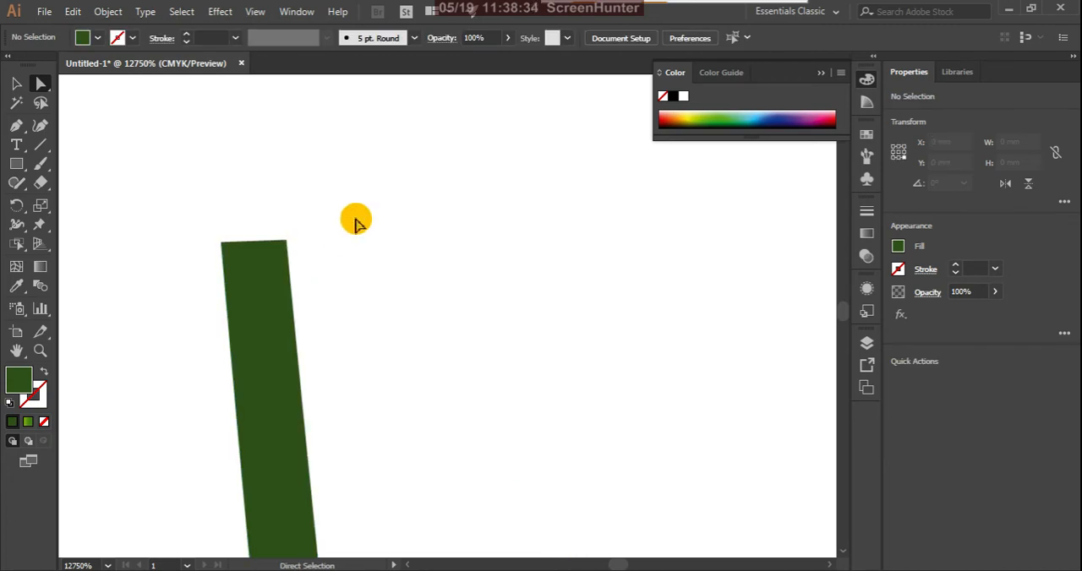
pyautogui.scroll(-15, 406, 230)
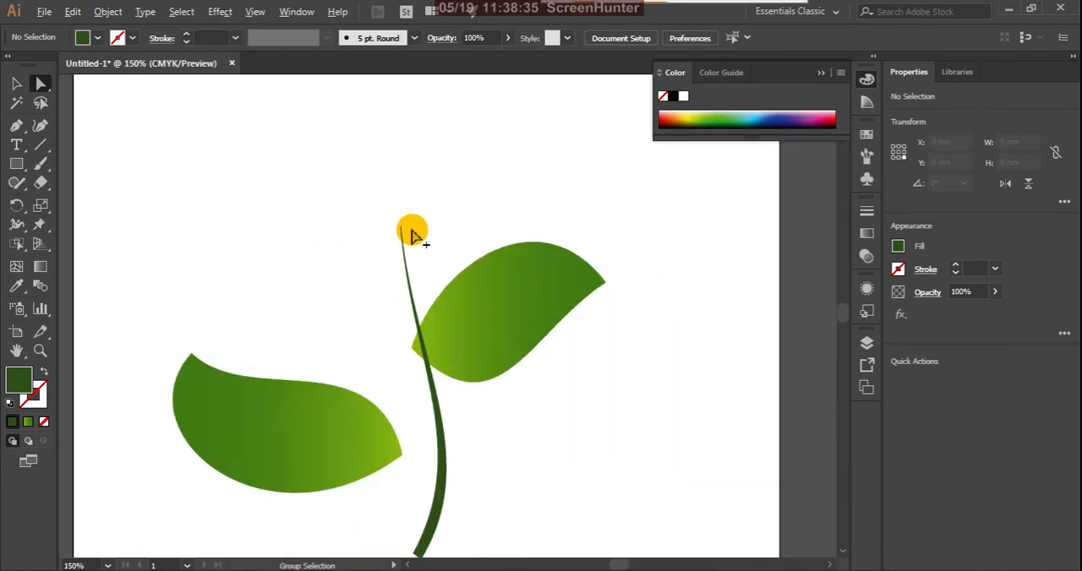
pyautogui.click(16, 83)
pyautogui.scroll(-2, 615, 292)
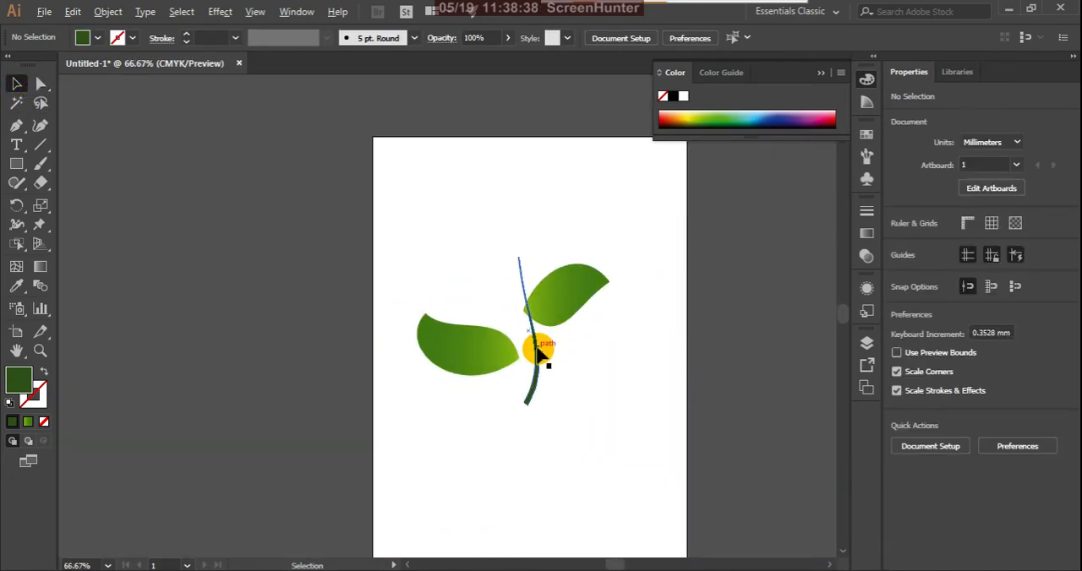
# Move the stem left to touch the left leaf's inner tip, move the right leaf against the stem, and deselect.
pyautogui.scroll(2, 536, 355)
pyautogui.click(538, 376)
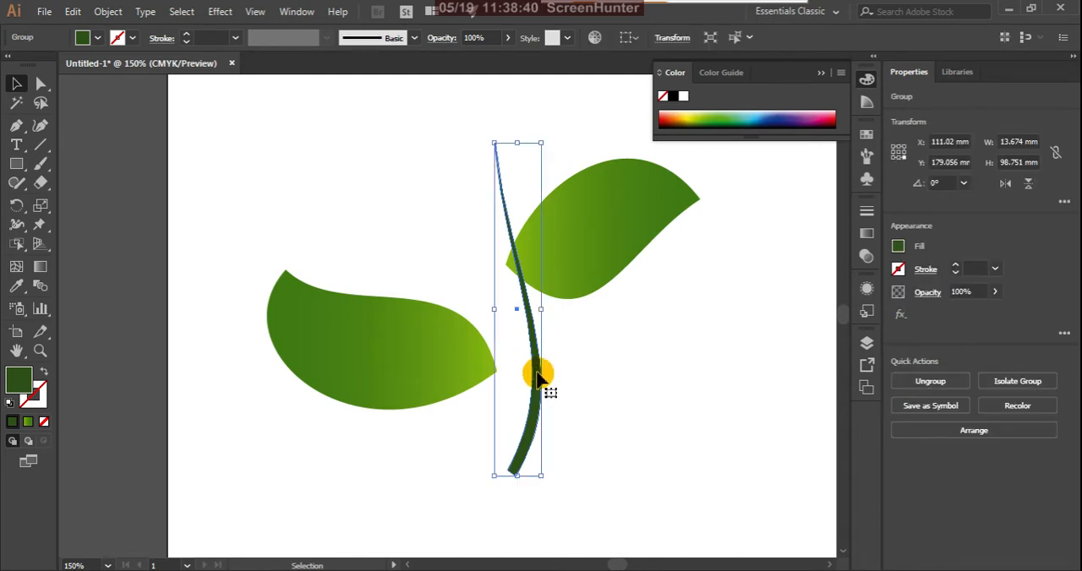
pyautogui.moveTo(538, 376); pyautogui.dragTo(503, 386)
pyautogui.click(562, 394)
pyautogui.moveTo(575, 263); pyautogui.dragTo(550, 256)
pyautogui.click(535, 389)
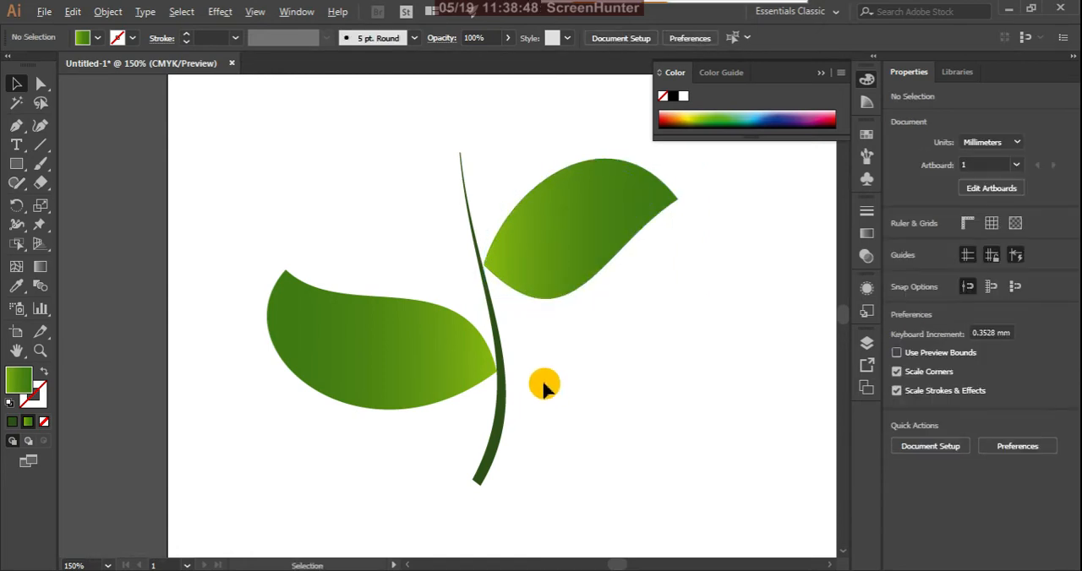
pyautogui.scroll(-2, 543, 386)
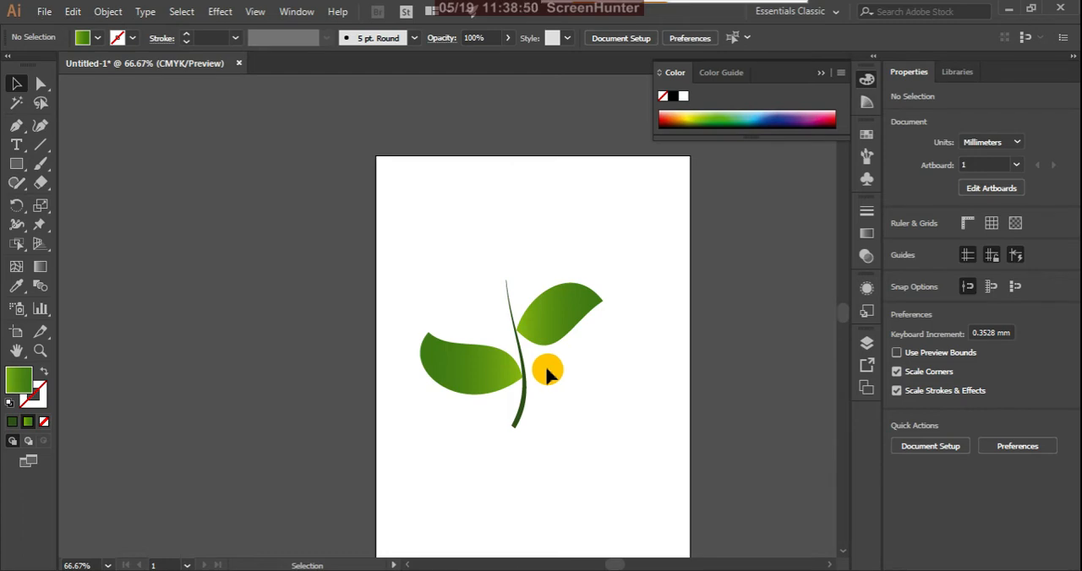
# Prepare the Pen tool with no fill and a 1 pt stroke coloured 1C2101.
pyautogui.scroll(2, 562, 333)
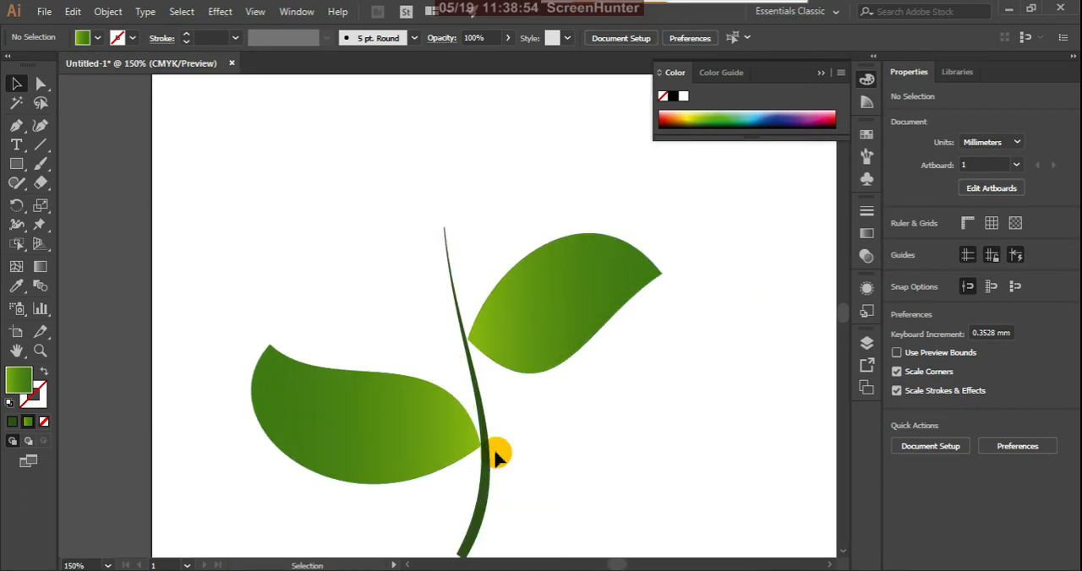
pyautogui.click(16, 126)
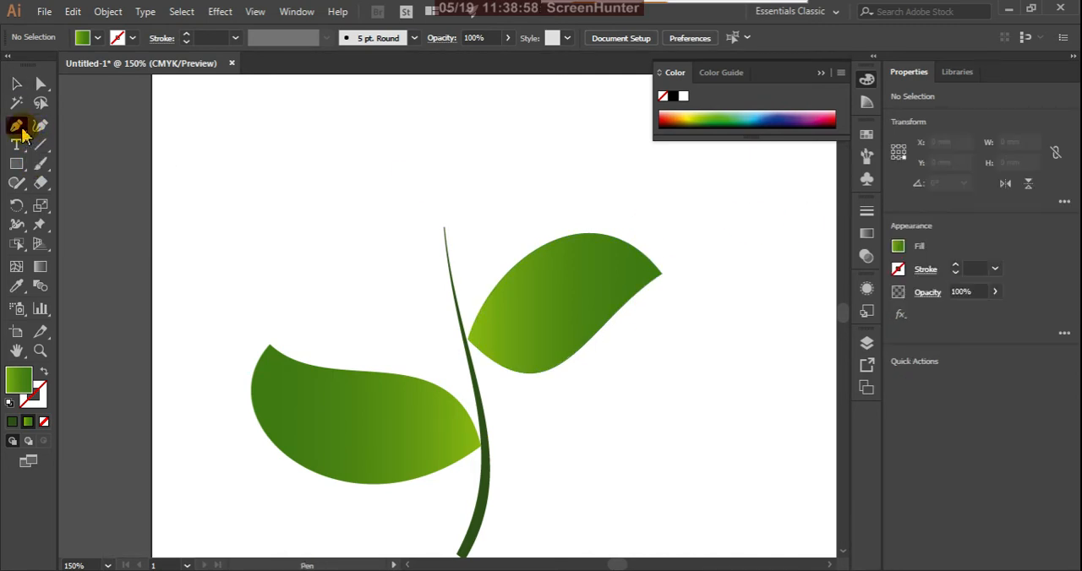
pyautogui.click(46, 377)
pyautogui.click(44, 405)
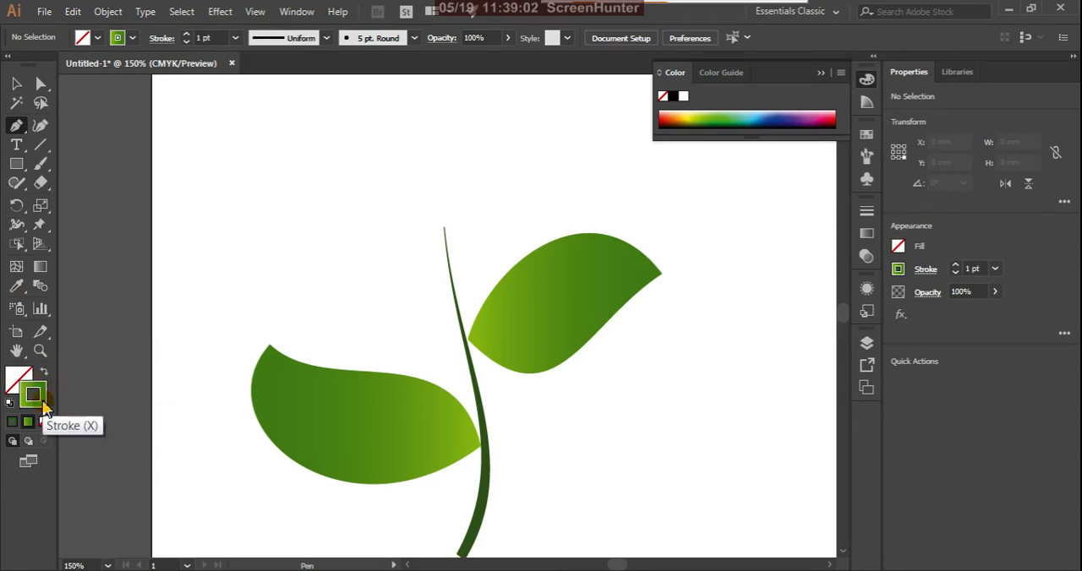
pyautogui.doubleClick(34, 397)
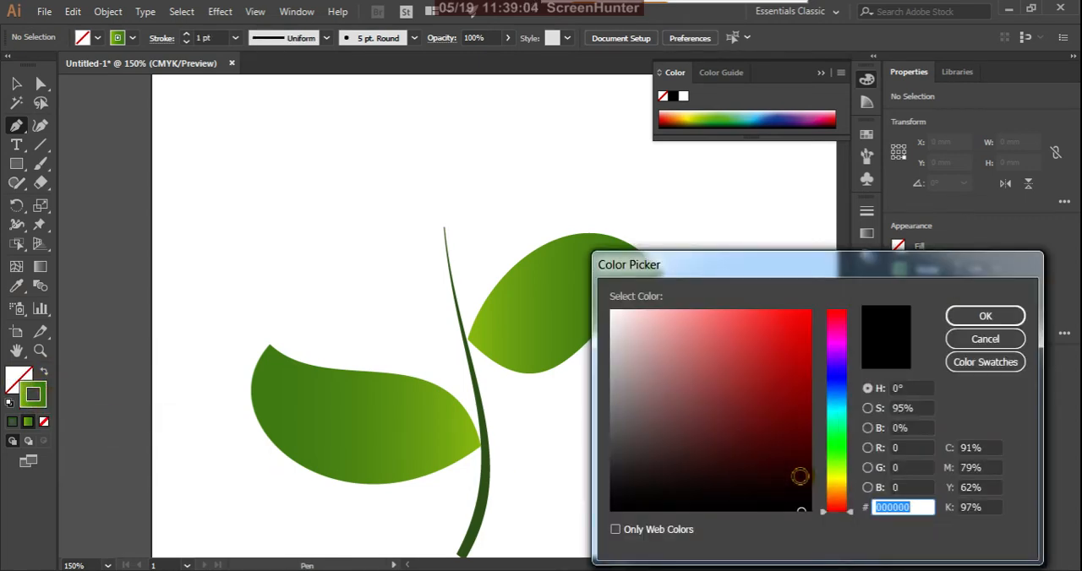
pyautogui.moveTo(830, 480); pyautogui.dragTo(837, 475)
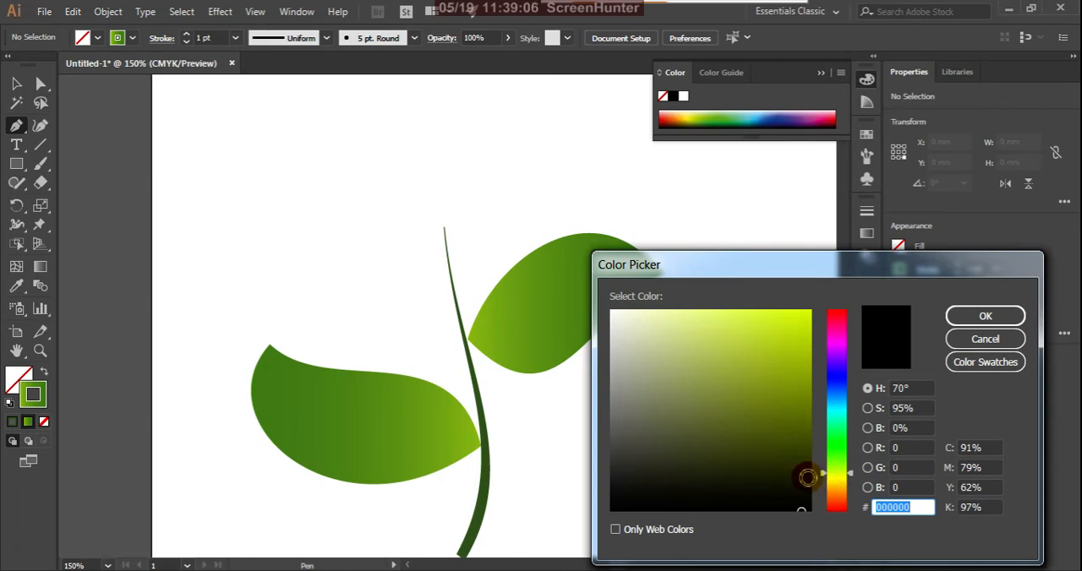
pyautogui.click(807, 478)
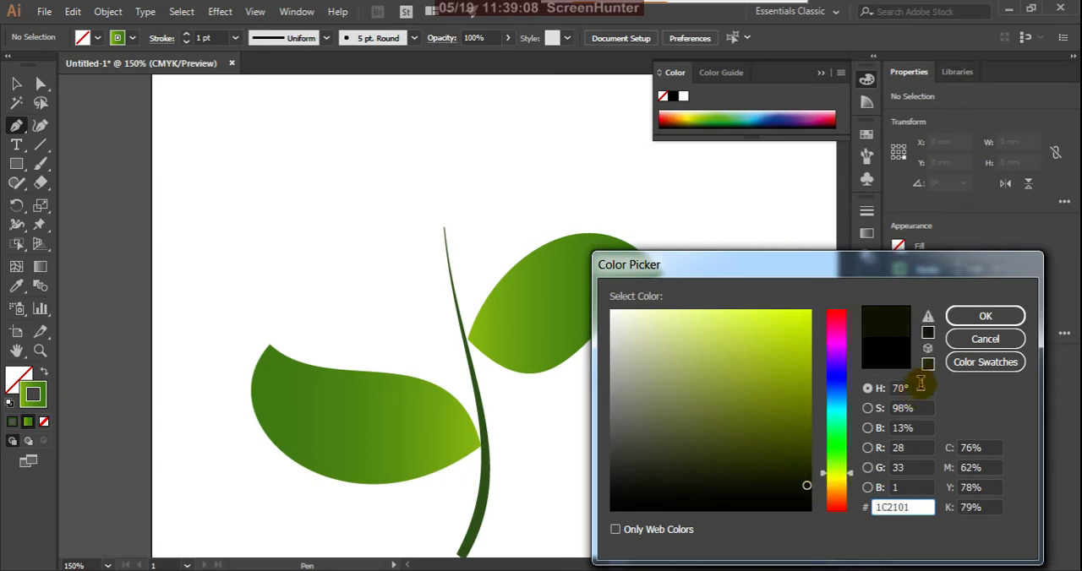
pyautogui.click(982, 316)
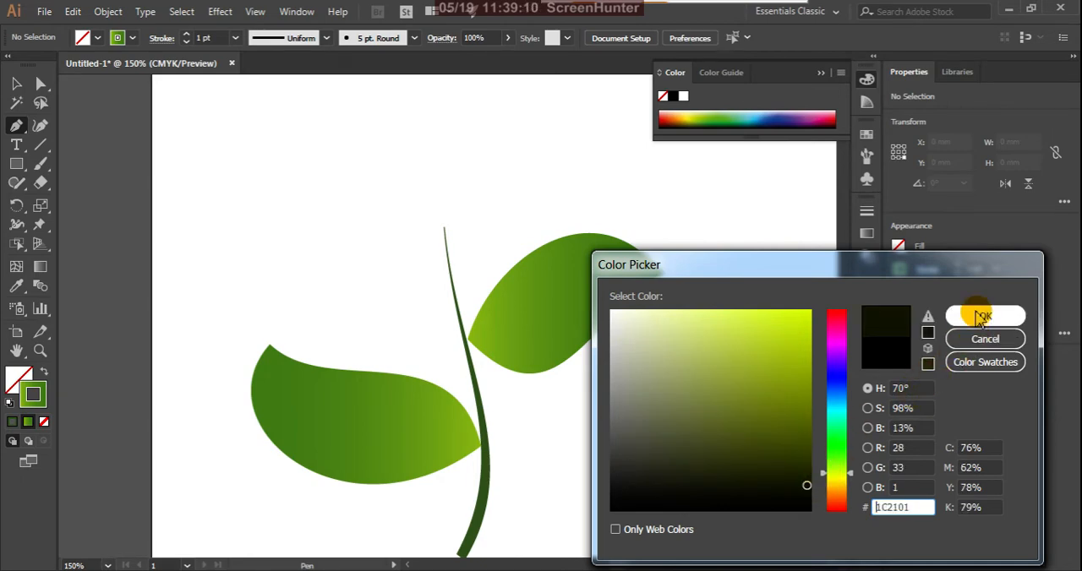
# Draw a curved vein through the right leaf from its base at the stem to its outer tip at about X 150.73, Y 97.62 mm and deselect it.
pyautogui.moveTo(467, 342); pyautogui.dragTo(499, 334)
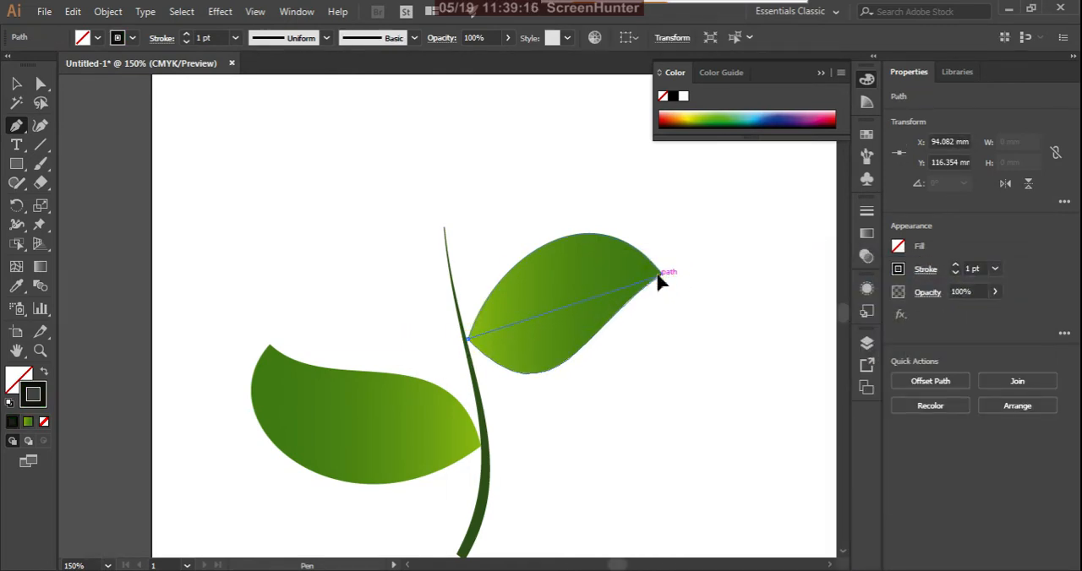
pyautogui.moveTo(657, 280); pyautogui.dragTo(708, 317)
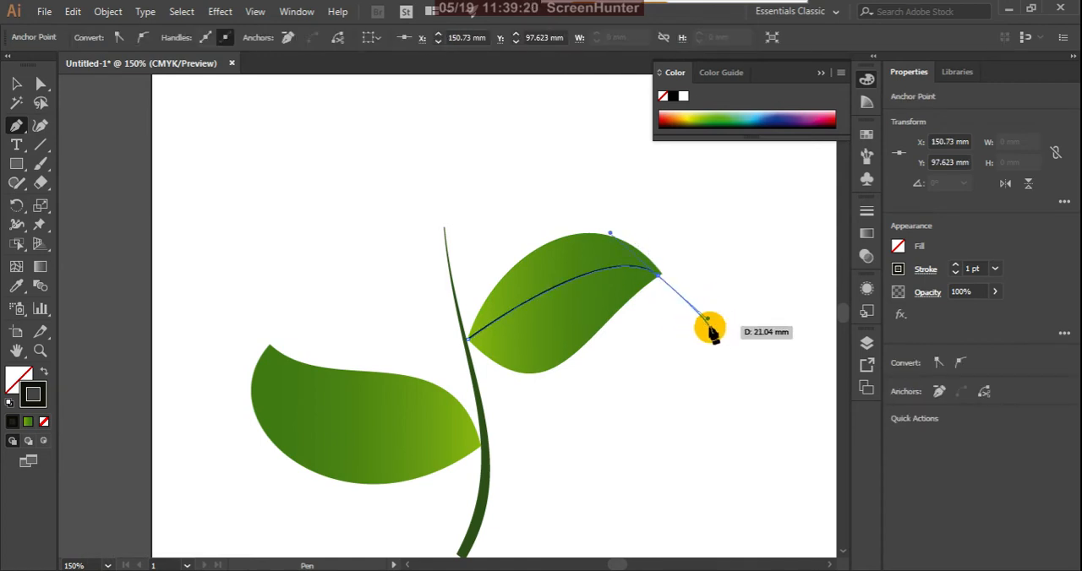
pyautogui.click(16, 83)
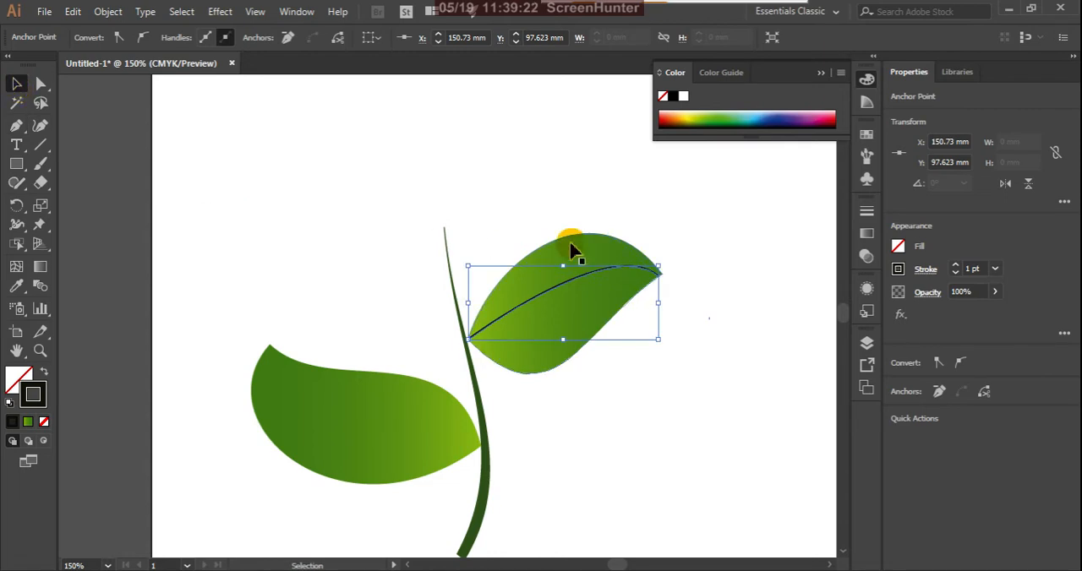
pyautogui.click(680, 224)
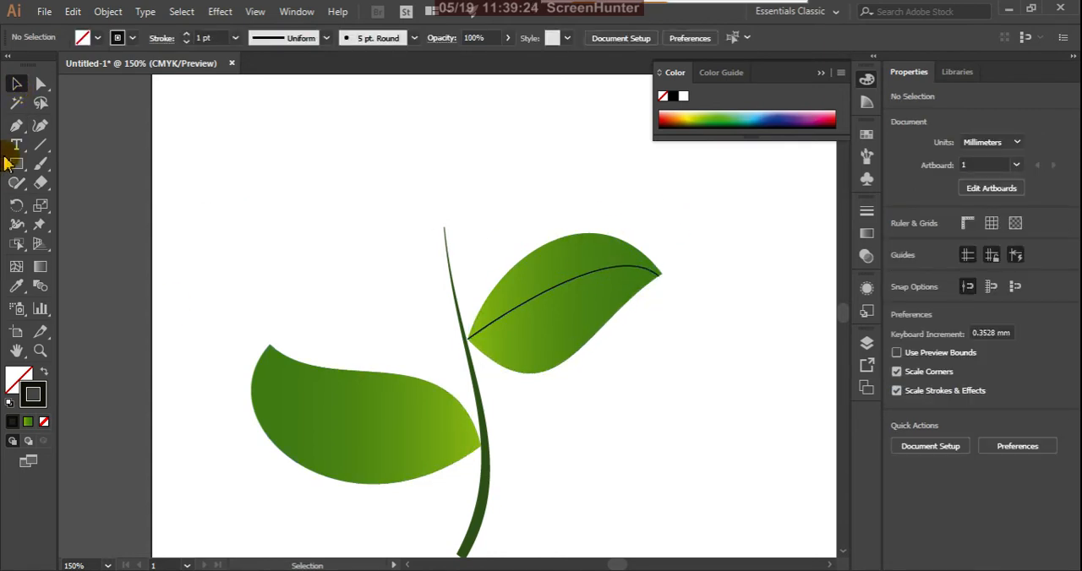
# Draw a vein in the left leaf from its base at the stem through about X 63.88, Y 138.6 mm to the tip at X 35.34, Y 117.88 mm.
pyautogui.click(16, 125)
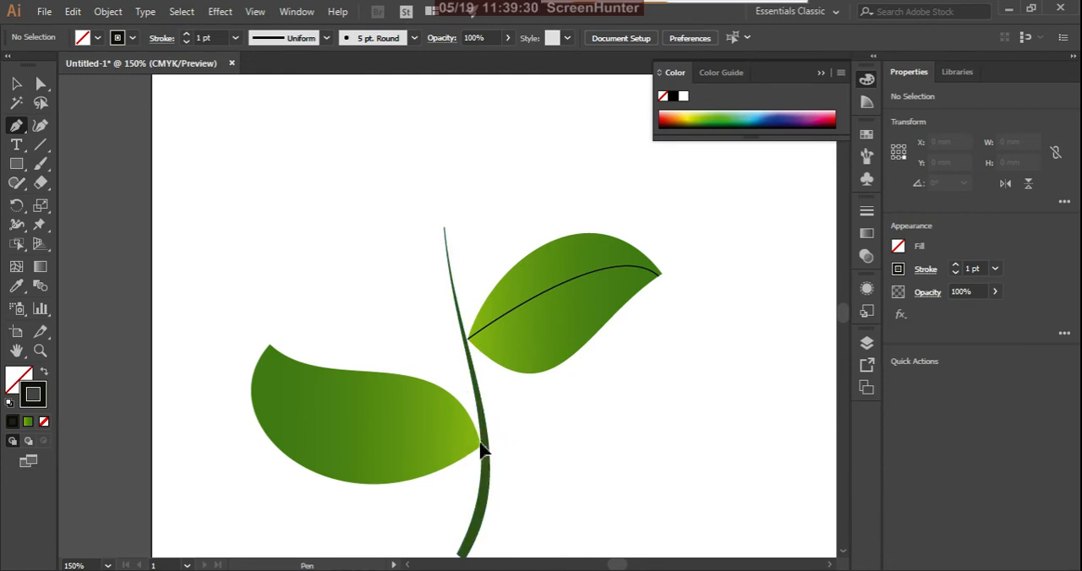
pyautogui.click(481, 445)
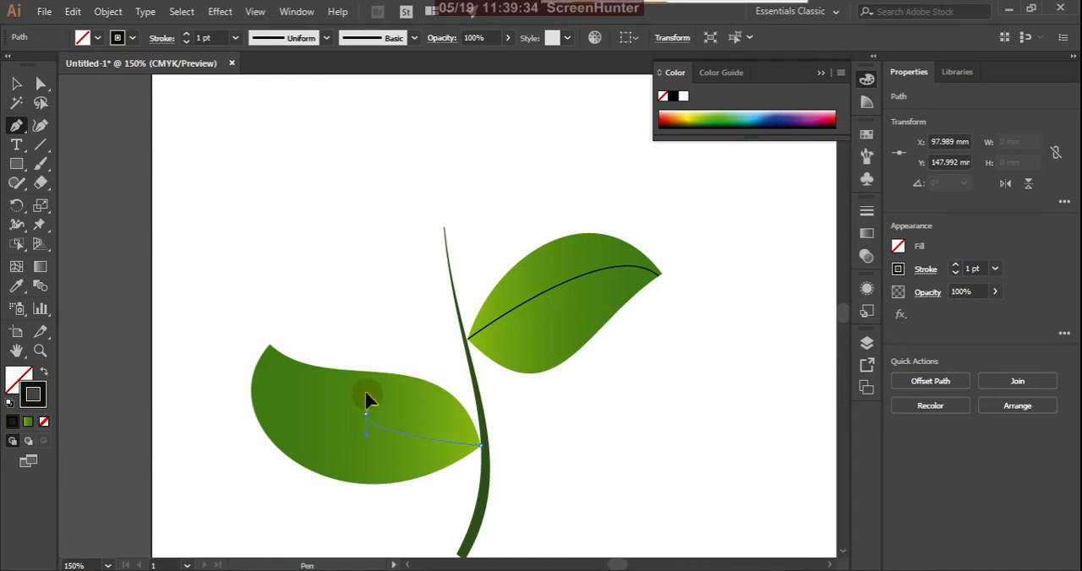
pyautogui.moveTo(365, 414)
pyautogui.mouseDown()
pyautogui.moveTo(348, 385)
pyautogui.moveTo(330, 387)
pyautogui.moveTo(353, 430)
pyautogui.moveTo(393, 448)
pyautogui.moveTo(365, 428)
pyautogui.moveTo(367, 404)
pyautogui.moveTo(370, 434)
pyautogui.moveTo(378, 430)
pyautogui.mouseUp()
pyautogui.scroll(3, 365, 410)
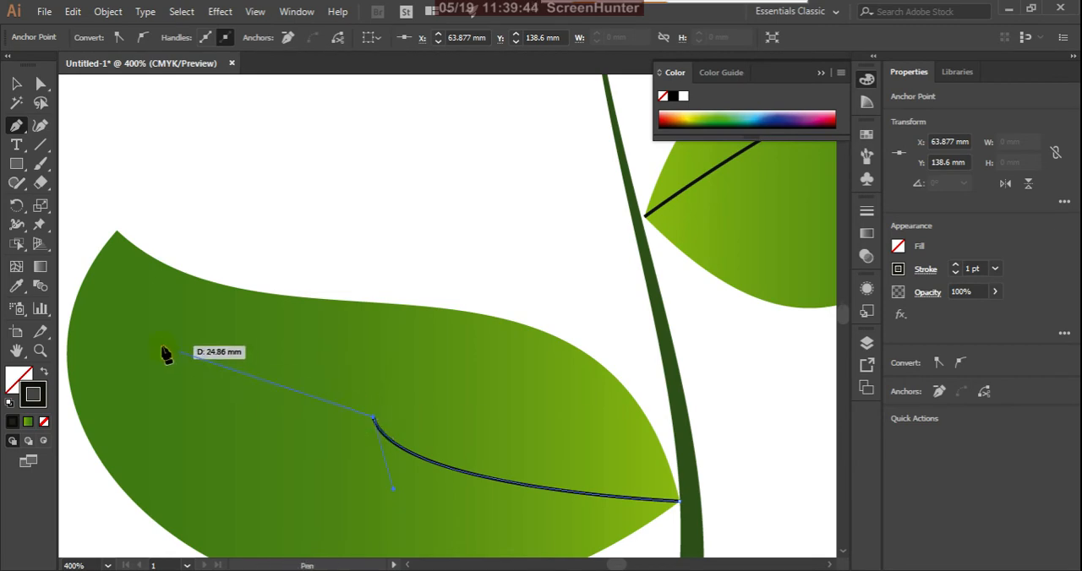
pyautogui.moveTo(119, 240); pyautogui.dragTo(102, 203)
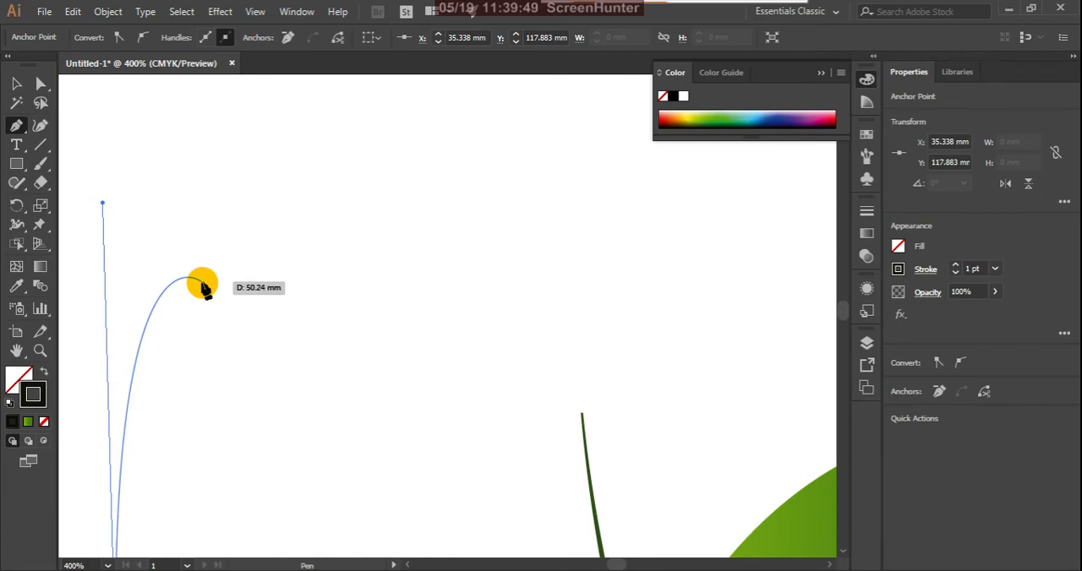
pyautogui.click(16, 83)
pyautogui.scroll(-3, 256, 249)
pyautogui.scroll(-1, 310, 249)
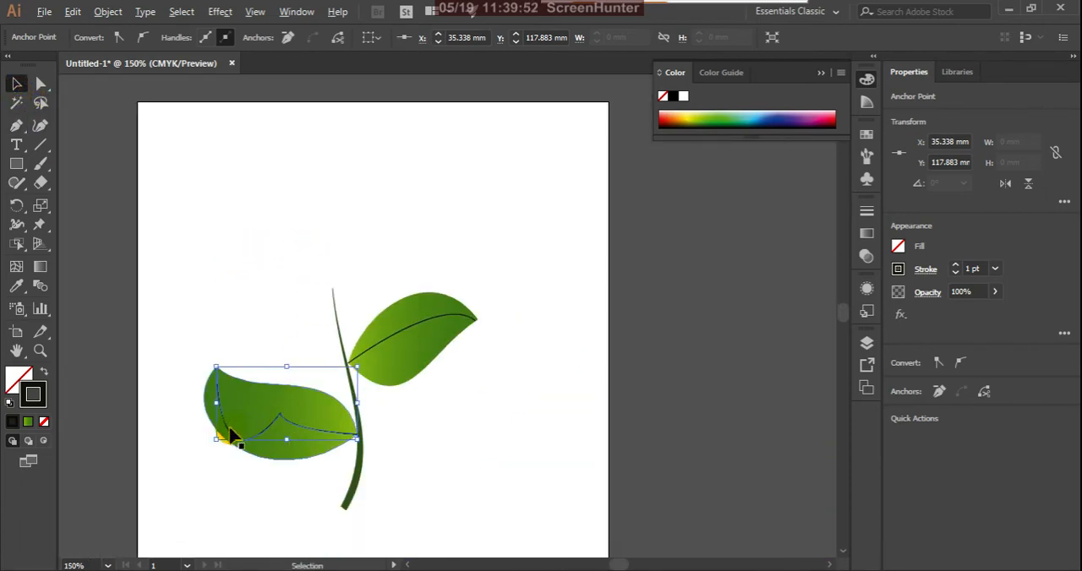
# Shorten the direction handle at the left vein's tip and move its middle anchor to about X 54.89, Y 138.21 mm.
pyautogui.scroll(3, 228, 433)
pyautogui.click(40, 84)
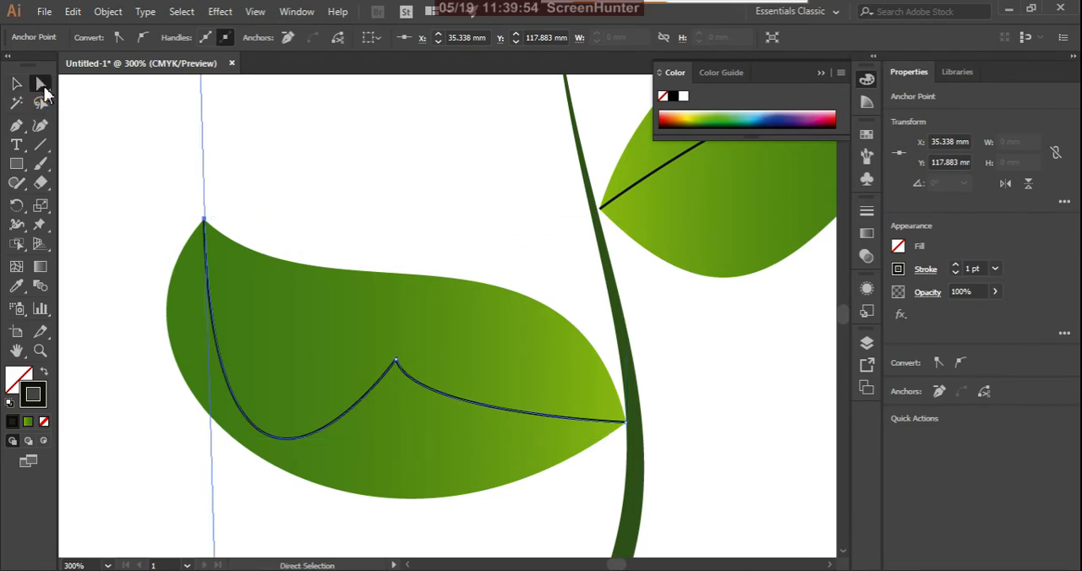
pyautogui.click(393, 366)
pyautogui.scroll(-2, 406, 338)
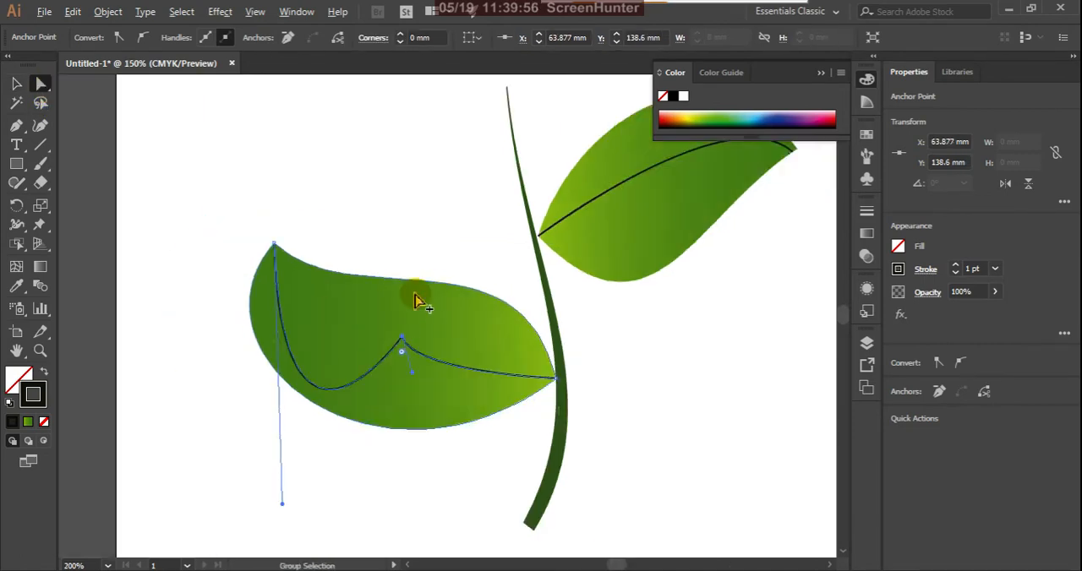
pyautogui.moveTo(315, 453); pyautogui.dragTo(328, 344)
pyautogui.scroll(2, 403, 326)
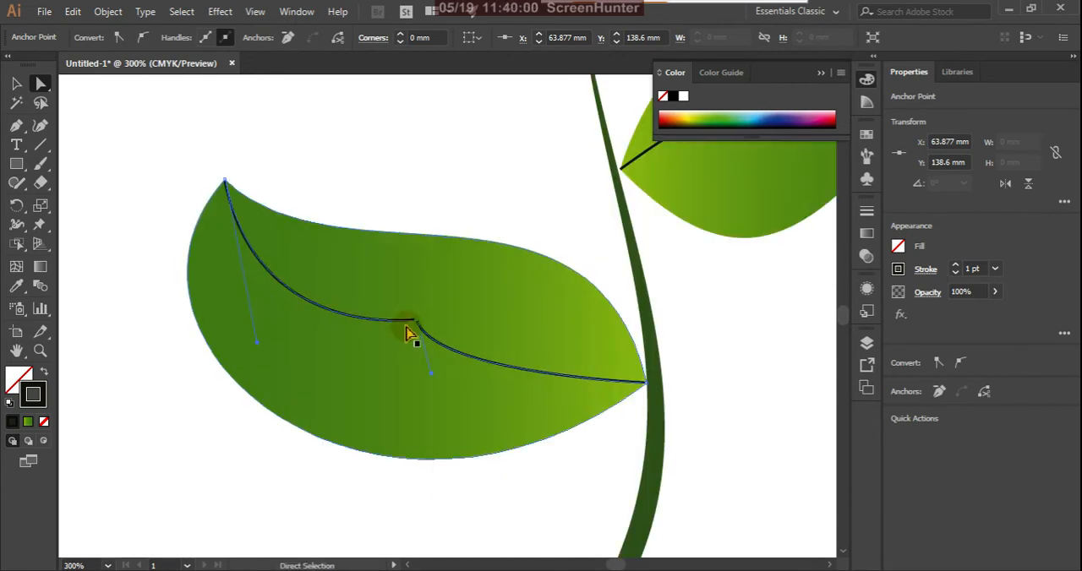
pyautogui.moveTo(419, 328); pyautogui.dragTo(358, 322)
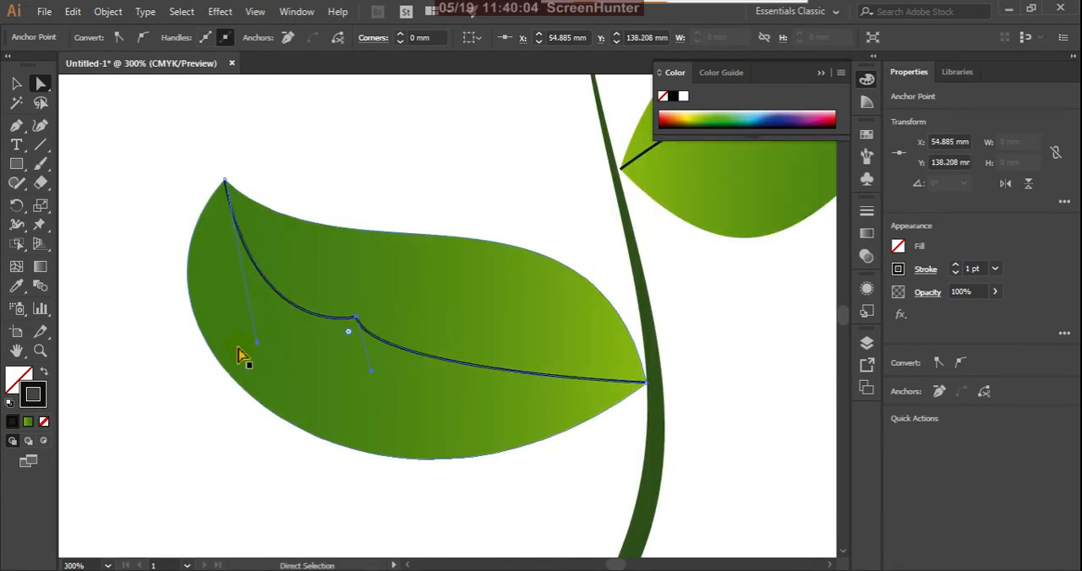
# Try swinging the left vein's tip handle up toward the leaf's upper edge, and undo the accidental reshaping of the leaf.
pyautogui.moveTo(253, 325); pyautogui.dragTo(265, 329)
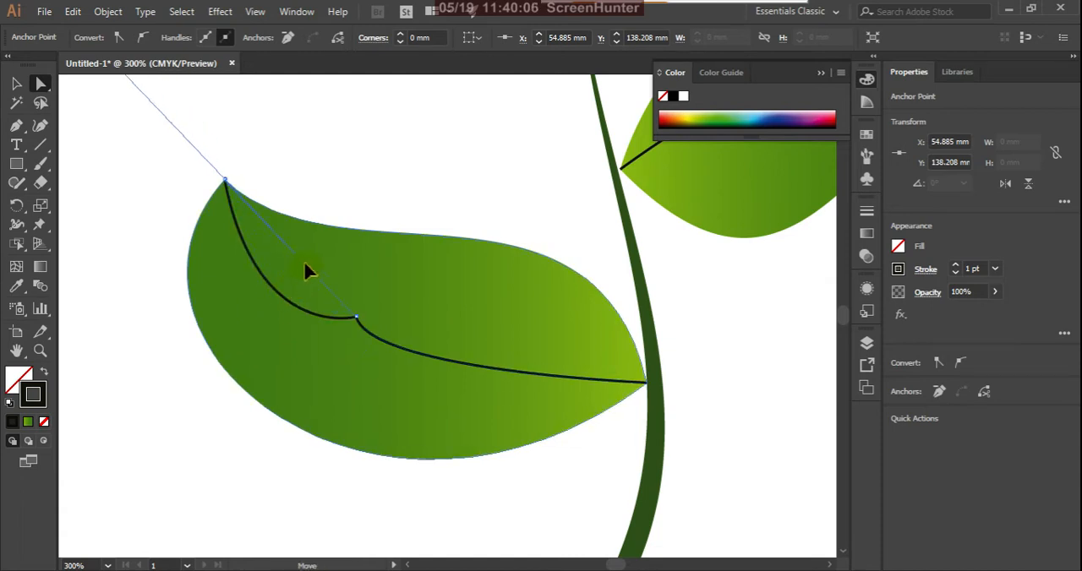
pyautogui.moveTo(306, 269); pyautogui.dragTo(345, 239)
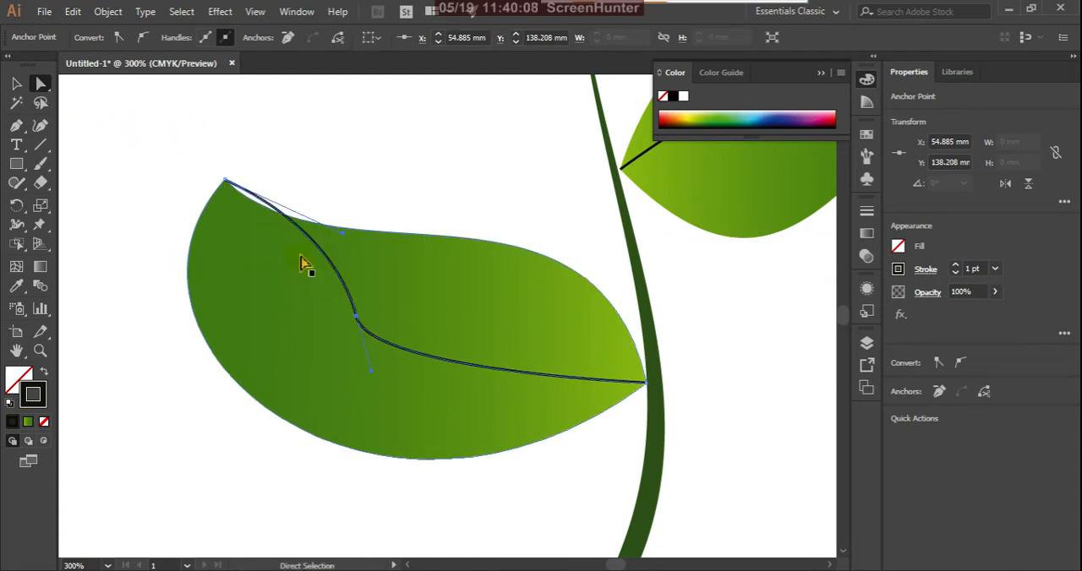
pyautogui.moveTo(223, 184)
pyautogui.mouseDown()
pyautogui.moveTo(218, 201)
pyautogui.moveTo(233, 186)
pyautogui.mouseUp()
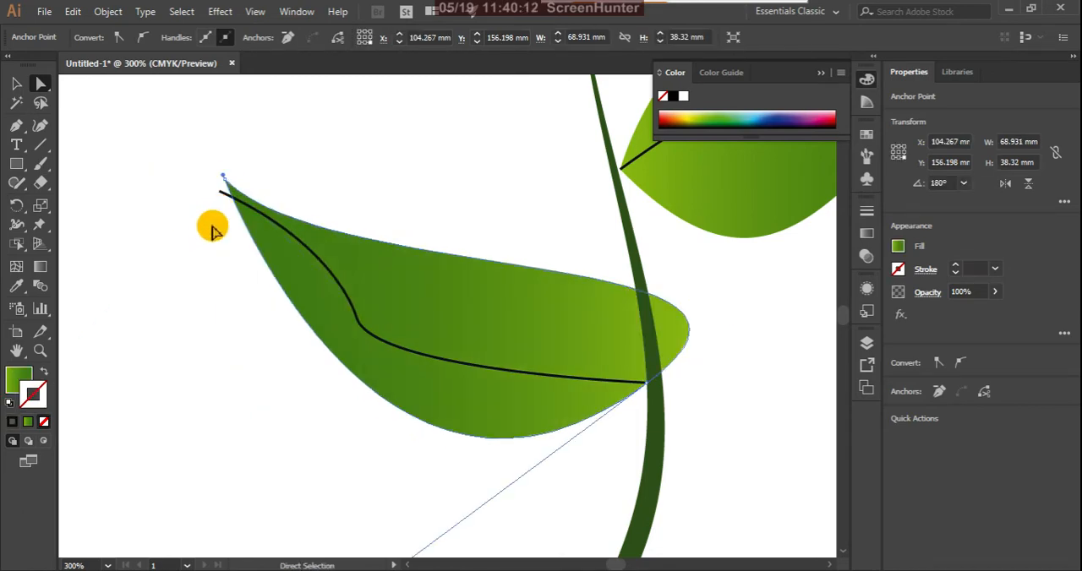
pyautogui.hotkey('ctrl', 'z')
pyautogui.hotkey('ctrl', 'z')
pyautogui.click(187, 165)
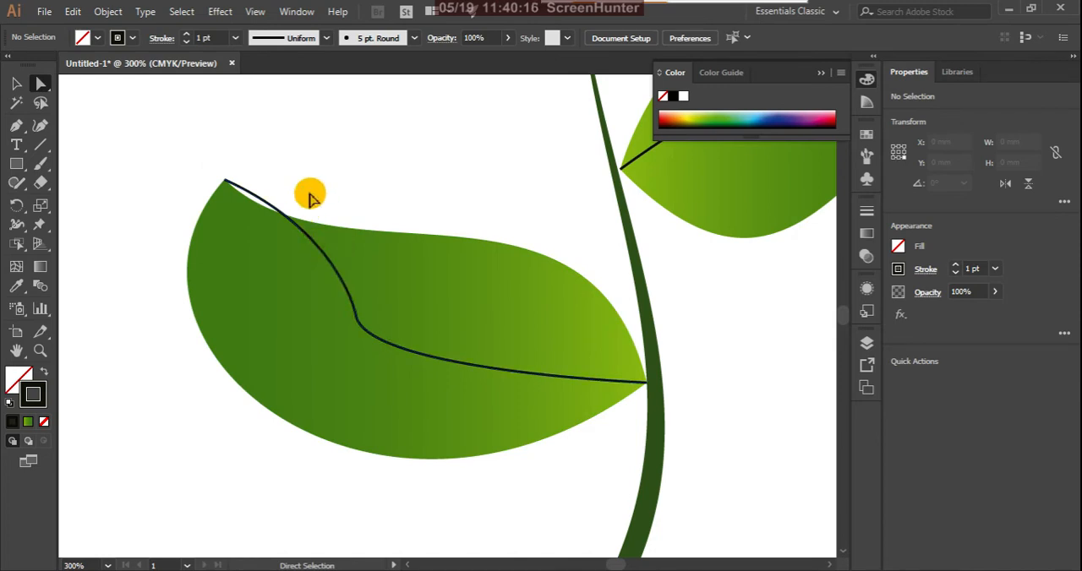
# Bend the left vein's outer segment downward, move its middle anchor to about X 50.92, Y 139.35 mm and pull that anchor's lower handle toward the stem.
pyautogui.click(320, 247)
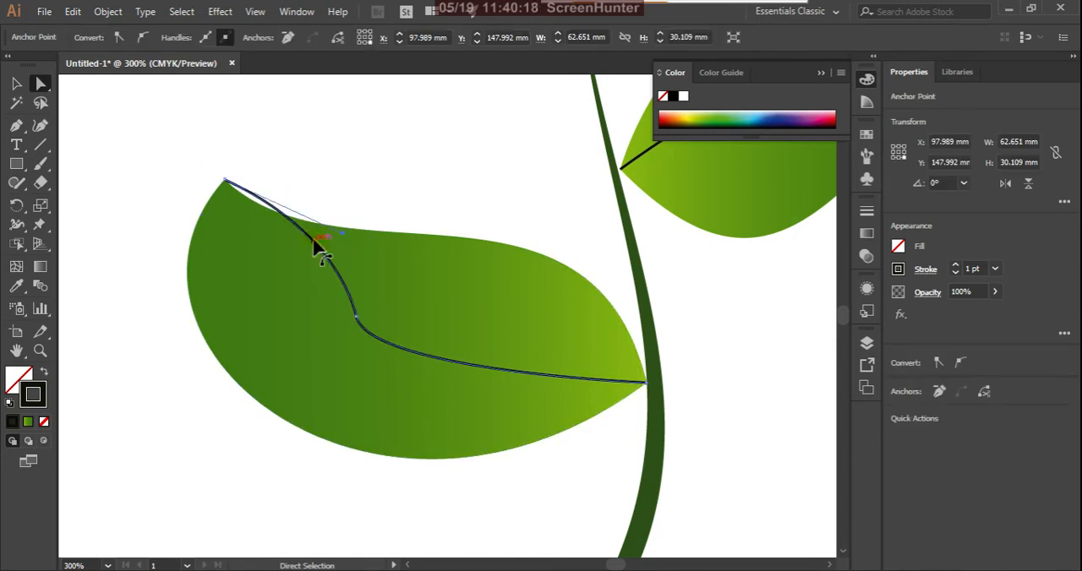
pyautogui.moveTo(317, 247); pyautogui.dragTo(297, 340)
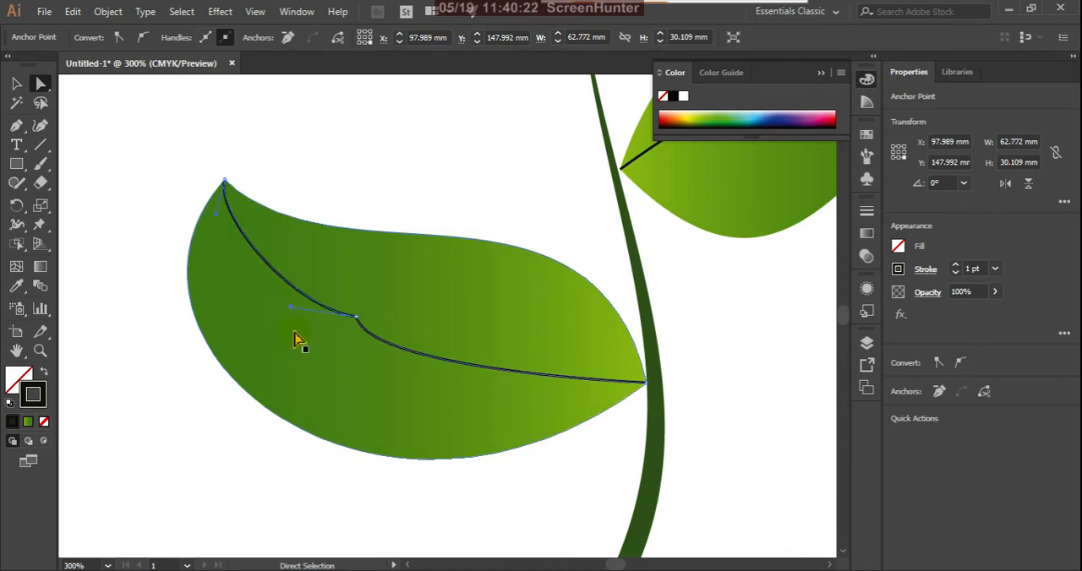
pyautogui.moveTo(356, 322); pyautogui.dragTo(330, 325)
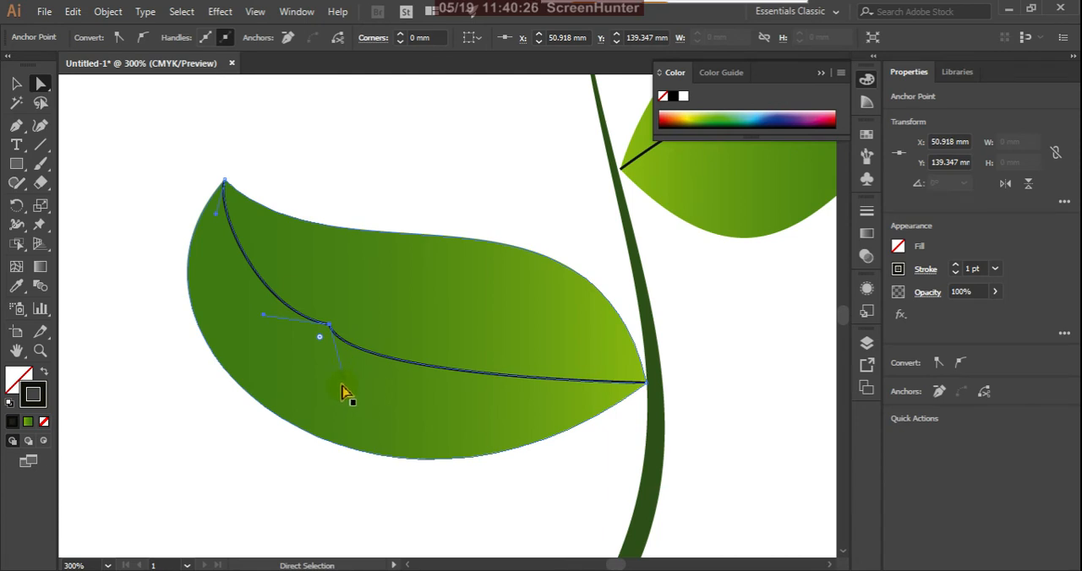
pyautogui.moveTo(342, 372); pyautogui.dragTo(394, 378)
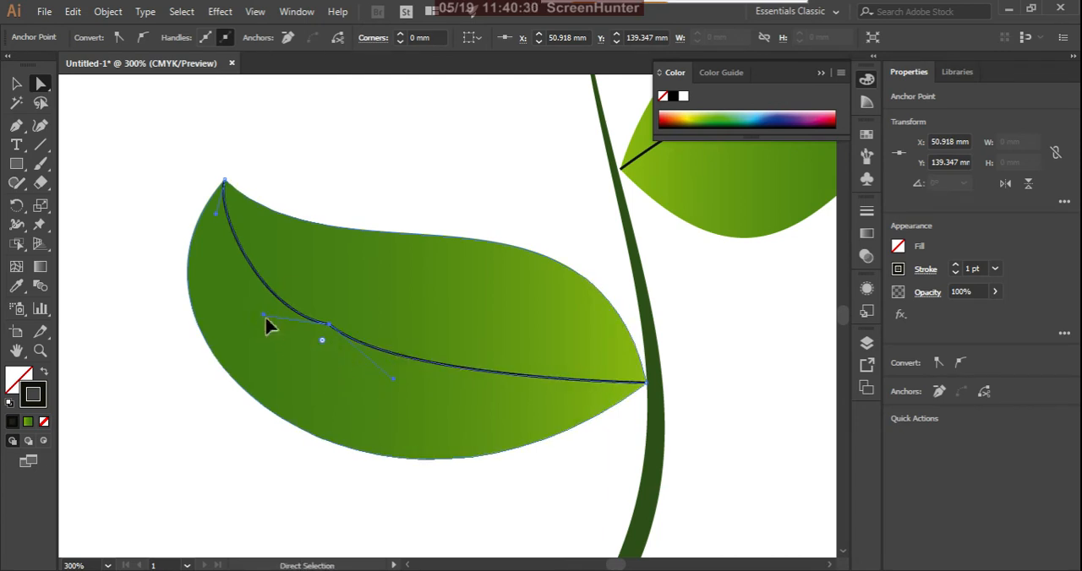
# Undo the stray drag near the middle anchor's outer handle and remove the middle anchor from the left leaf's vein.
pyautogui.moveTo(266, 320); pyautogui.dragTo(251, 292)
pyautogui.hotkey('ctrl', 'z')
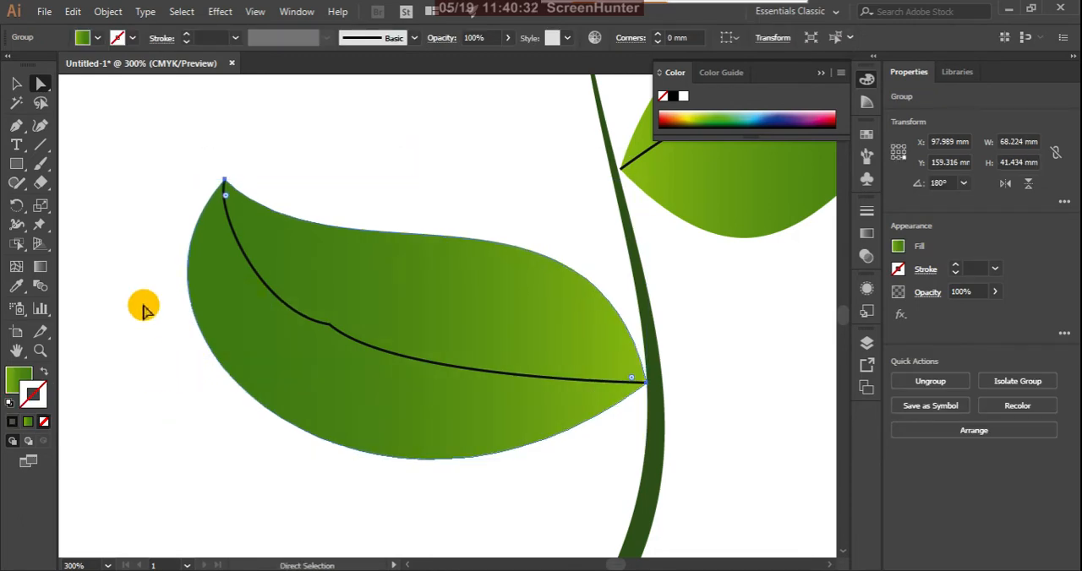
pyautogui.click(144, 306)
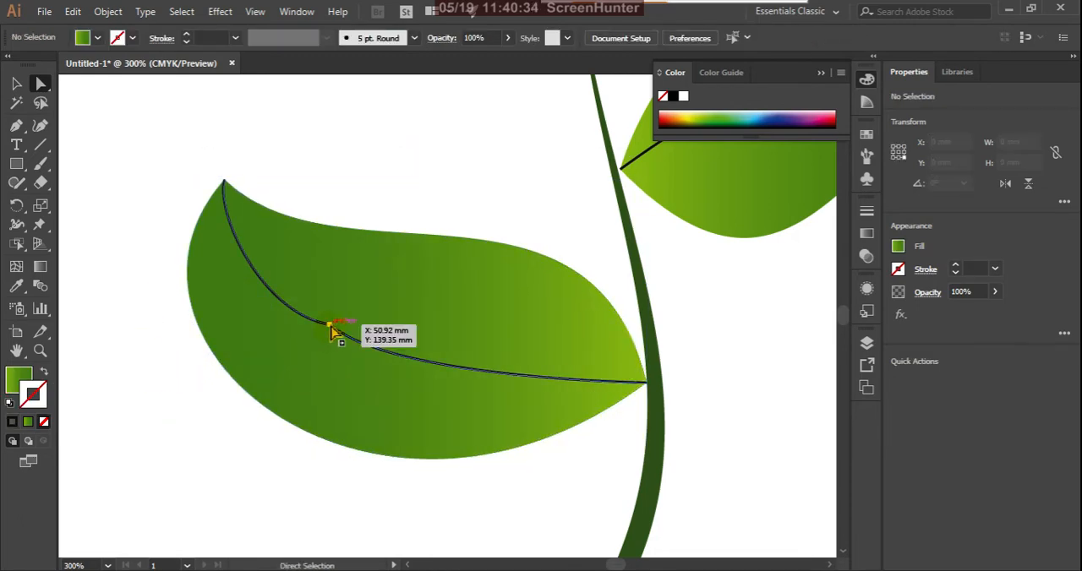
pyautogui.click(328, 329)
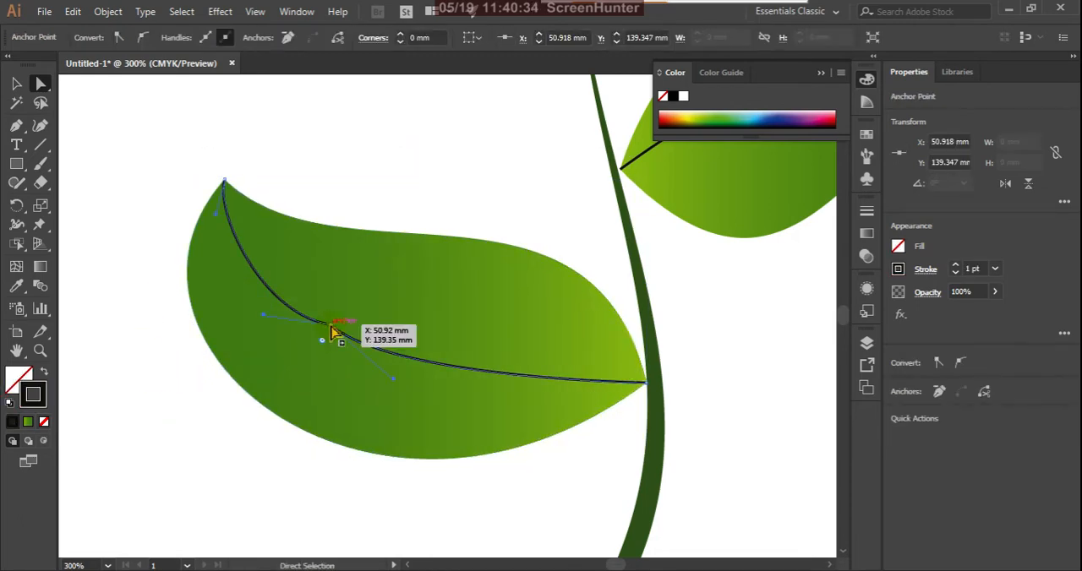
pyautogui.click(288, 38)
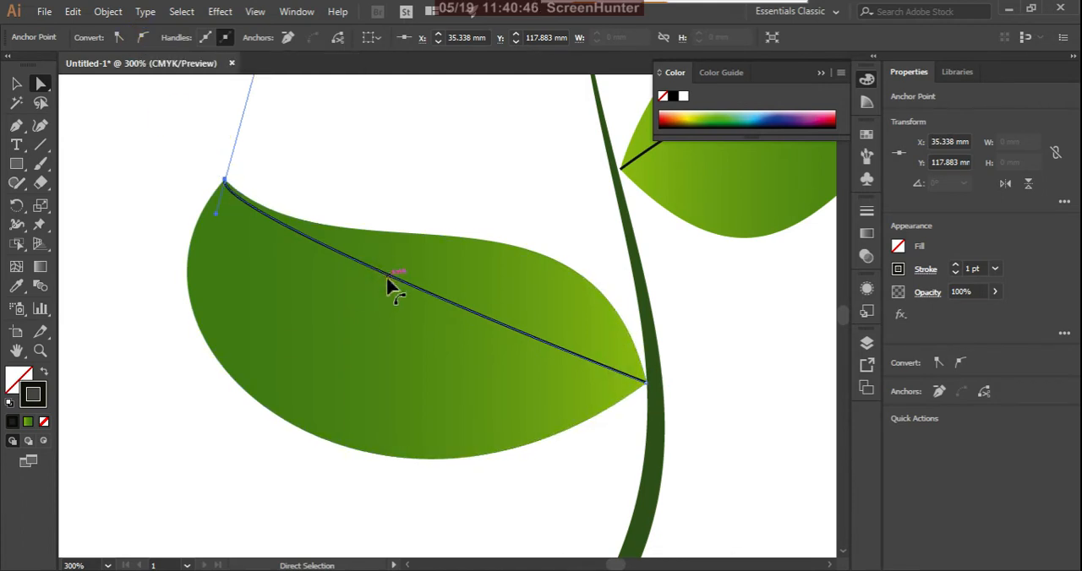
# Bow the left leaf's vein downward and swing its stem-end direction handle into the leaf to form a smooth curve.
pyautogui.moveTo(387, 286); pyautogui.dragTo(406, 357)
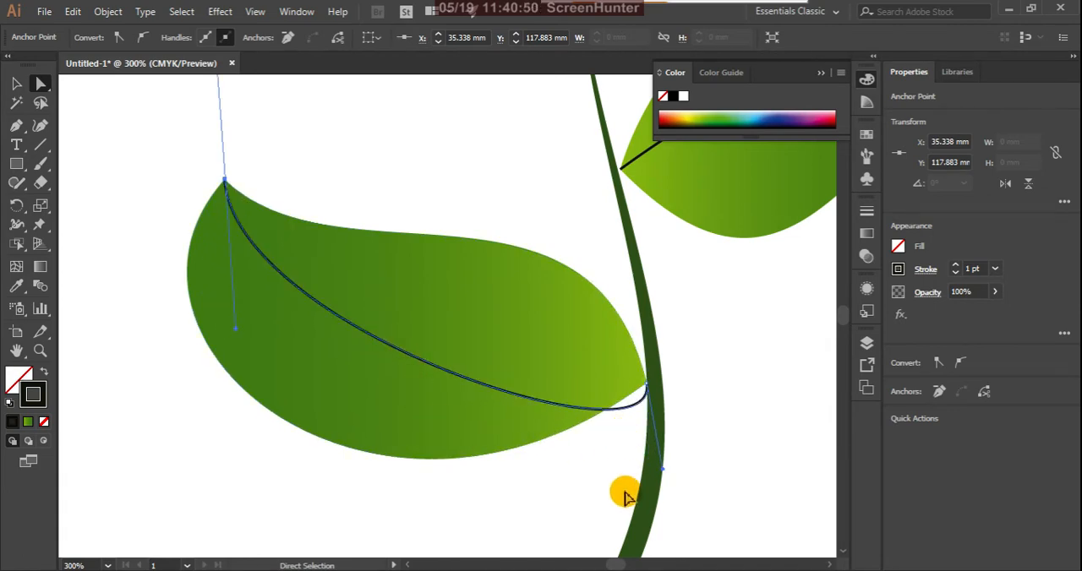
pyautogui.click(16, 125)
pyautogui.click(72, 182)
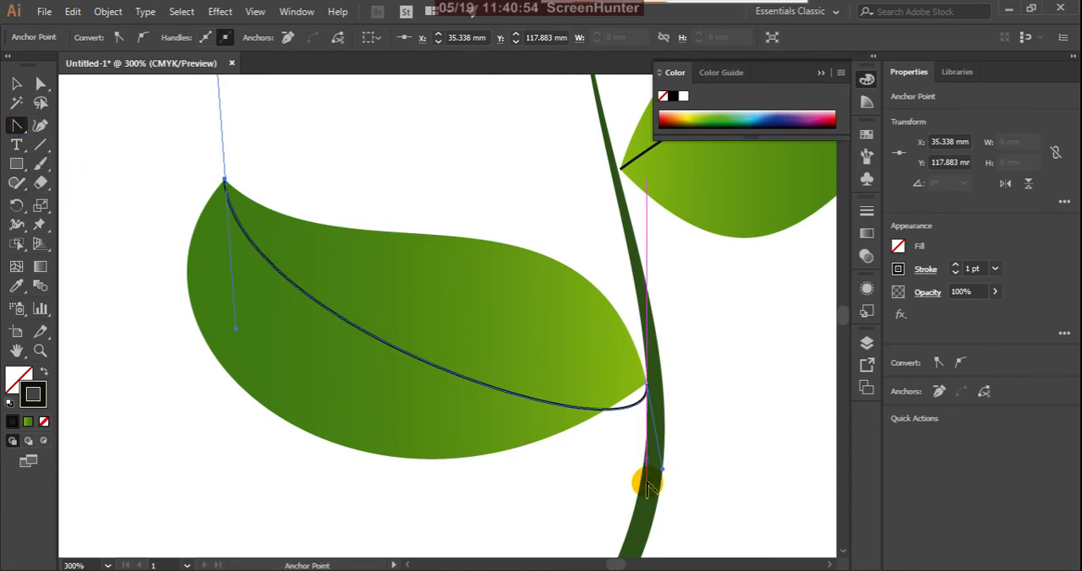
pyautogui.moveTo(665, 475); pyautogui.dragTo(453, 403)
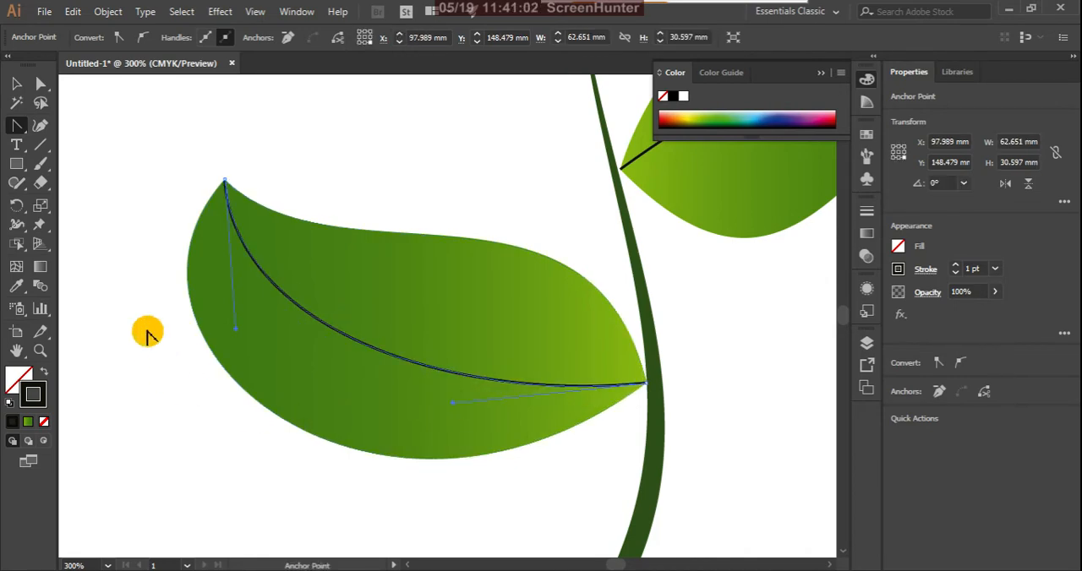
pyautogui.click(16, 83)
pyautogui.click(95, 155)
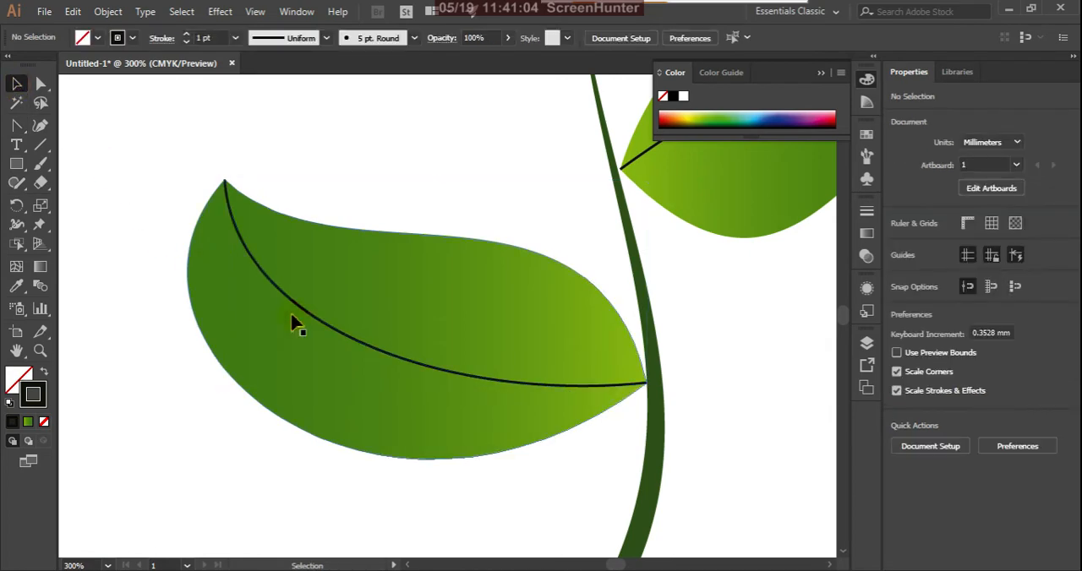
# Select the right leaf's vein path and shorten the direction handle at its outer end slightly toward the leaf tip.
pyautogui.scroll(-3, 291, 328)
pyautogui.scroll(3, 469, 254)
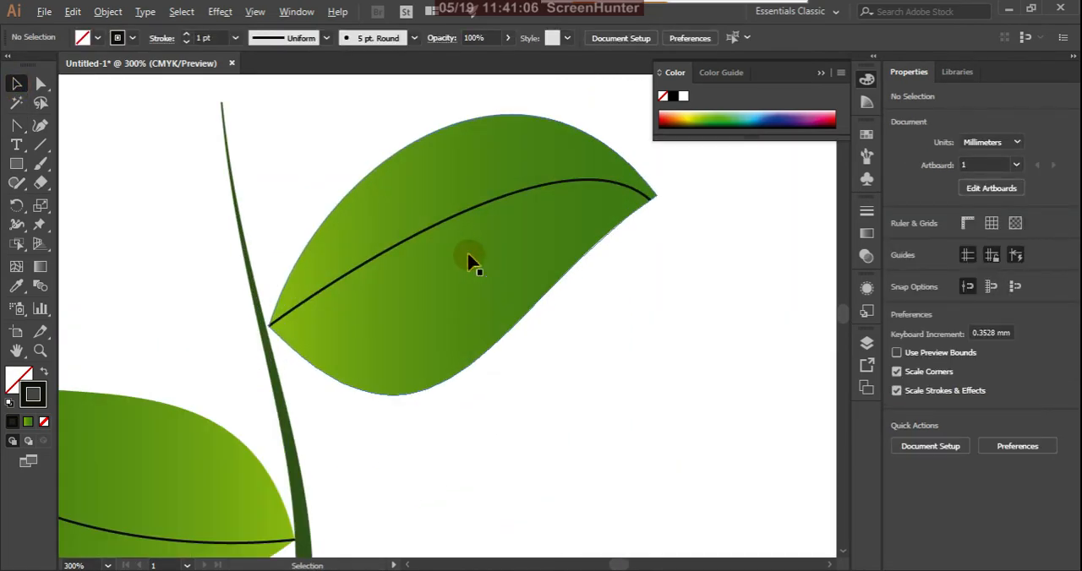
pyautogui.click(272, 328)
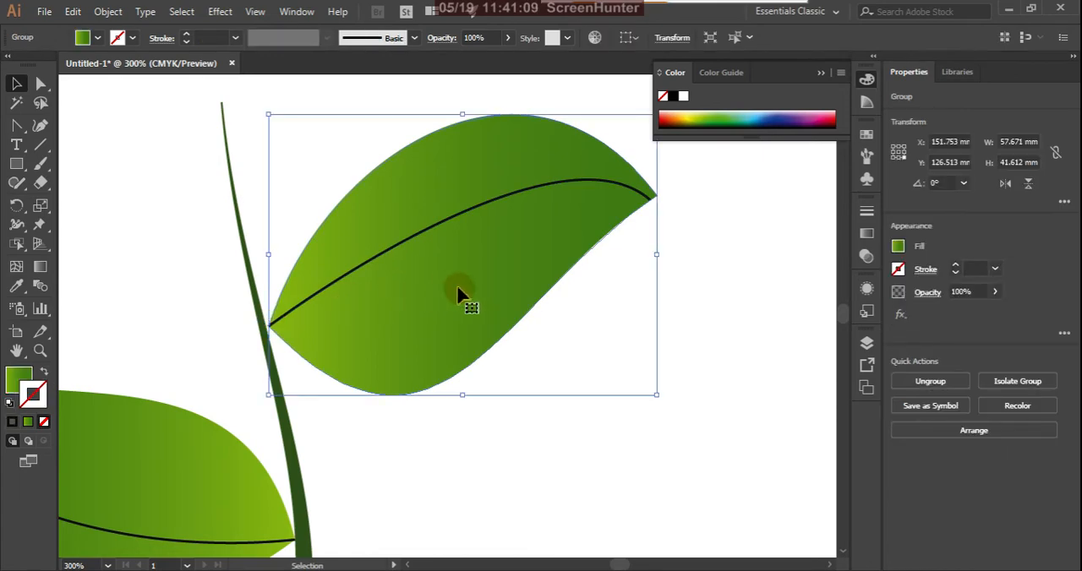
pyautogui.click(718, 305)
pyautogui.click(40, 83)
pyautogui.click(273, 326)
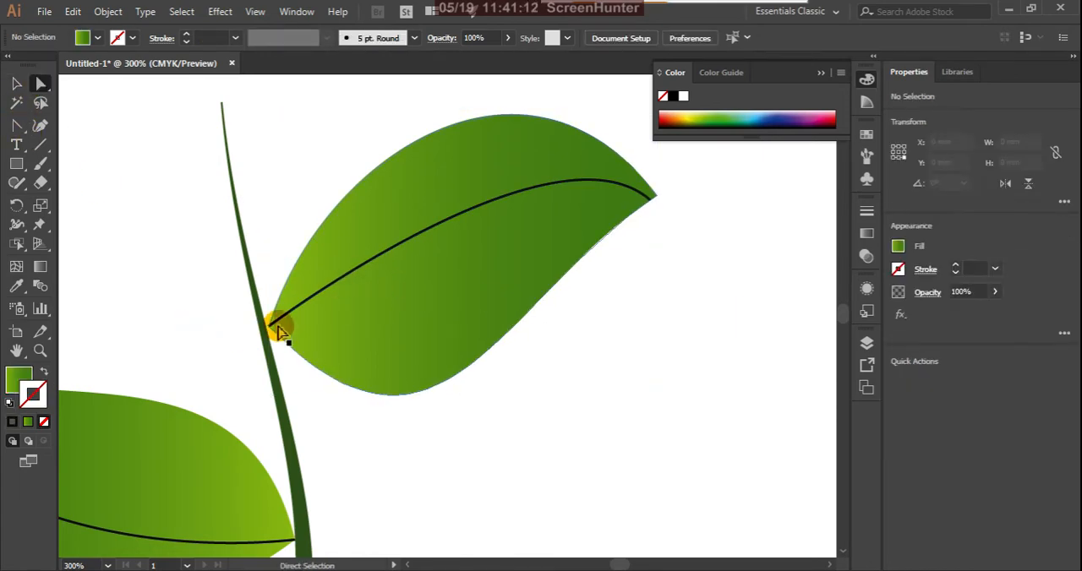
pyautogui.click(271, 325)
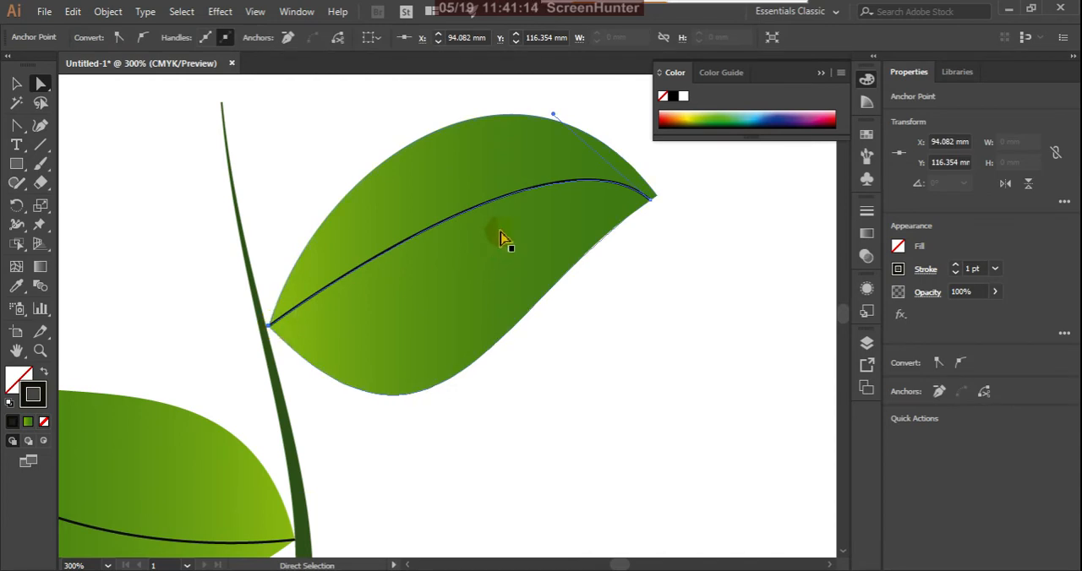
pyautogui.click(555, 115)
pyautogui.moveTo(553, 116)
pyautogui.mouseDown()
pyautogui.moveTo(476, 159)
pyautogui.moveTo(440, 210)
pyautogui.moveTo(360, 248)
pyautogui.moveTo(239, 337)
pyautogui.moveTo(282, 229)
pyautogui.moveTo(316, 189)
pyautogui.moveTo(425, 169)
pyautogui.moveTo(563, 120)
pyautogui.mouseUp()
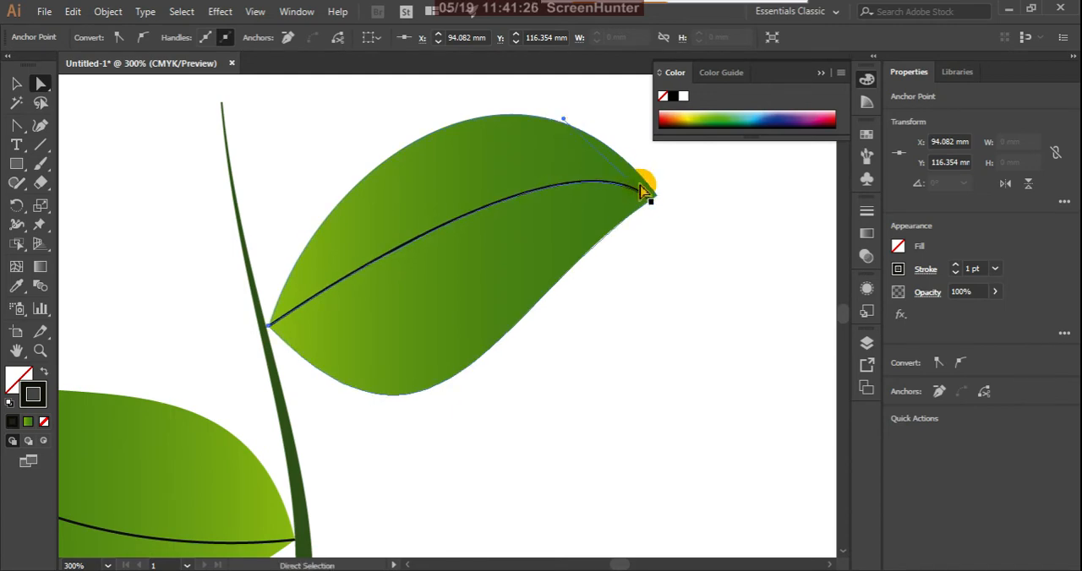
# Move the right vein's outer endpoint onto the leaf tip at about X 151.75, Y 96.95 mm.
pyautogui.scroll(1, 667, 201)
pyautogui.moveTo(632, 212); pyautogui.dragTo(648, 190)
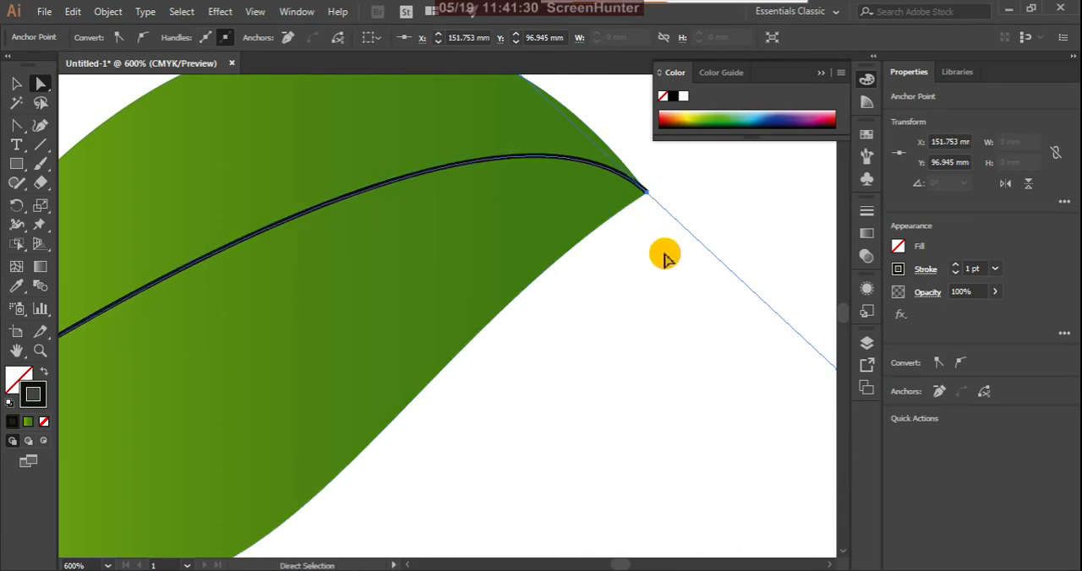
pyautogui.click(664, 256)
pyautogui.scroll(-3, 626, 346)
pyautogui.scroll(-1, 592, 301)
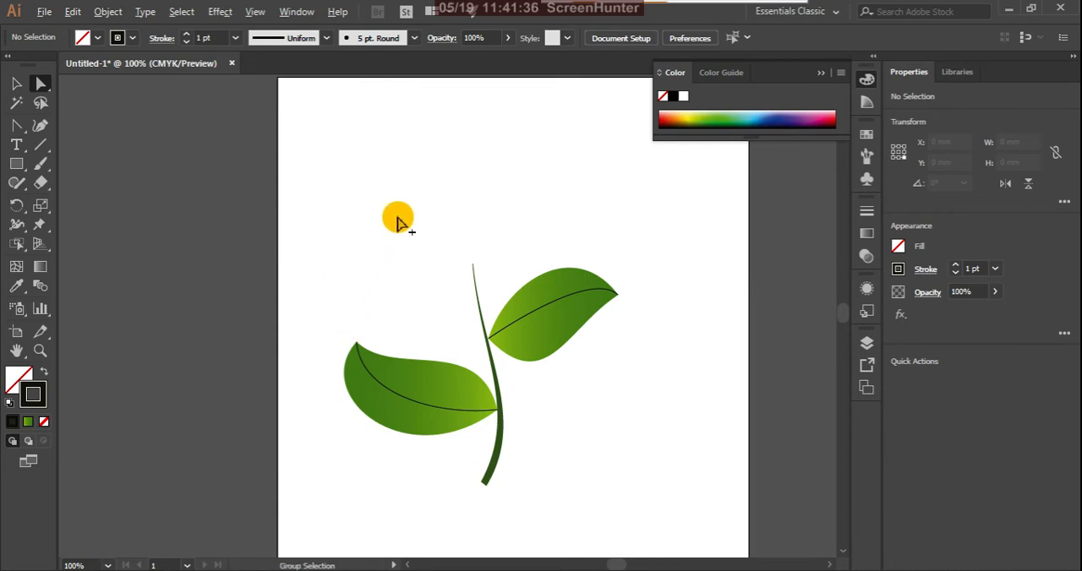
pyautogui.scroll(-1, 404, 226)
pyautogui.scroll(4, 411, 358)
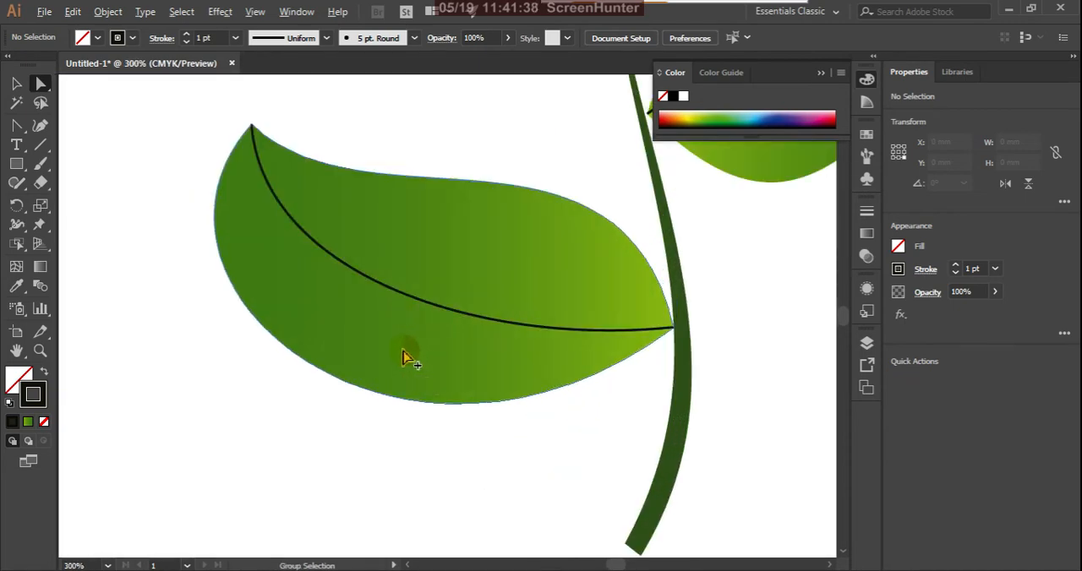
pyautogui.scroll(-3, 380, 359)
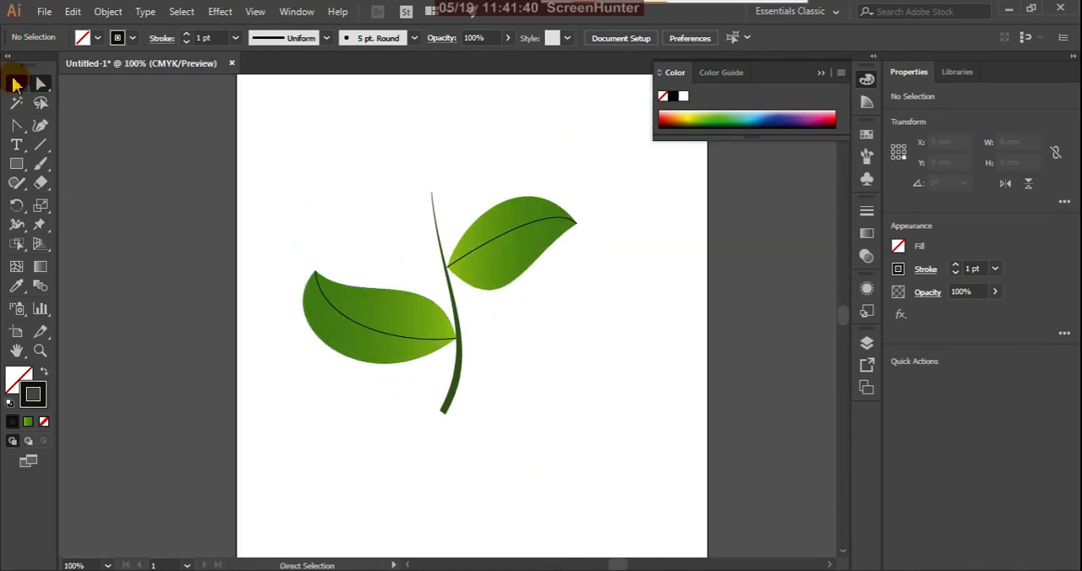
# Group the whole plant, scale it down to a little over half size and move it near the artboard's upper-left corner.
pyautogui.click(302, 227)
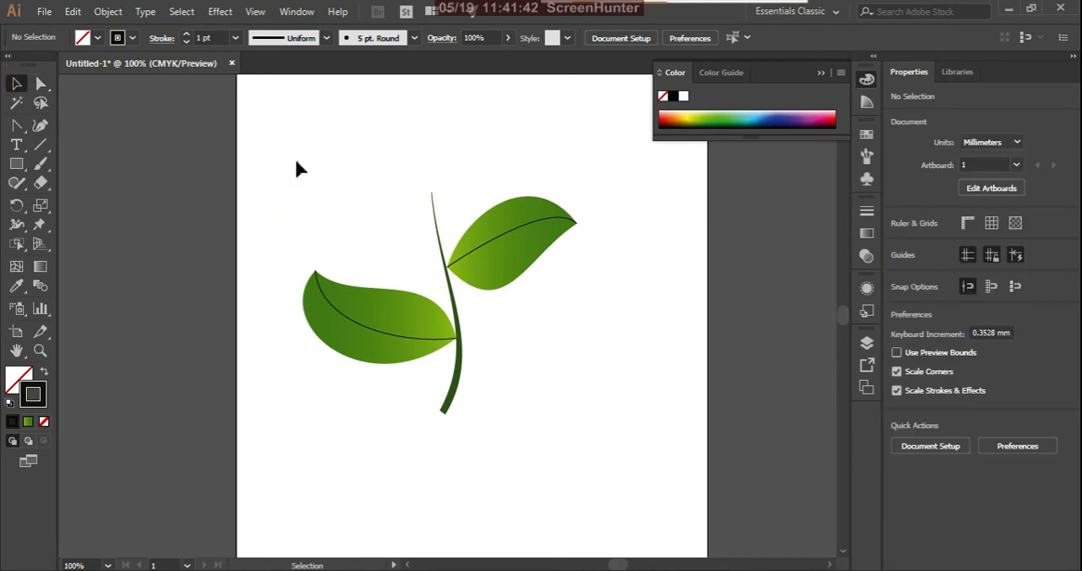
pyautogui.moveTo(296, 167); pyautogui.dragTo(589, 456)
pyautogui.rightClick(513, 275)
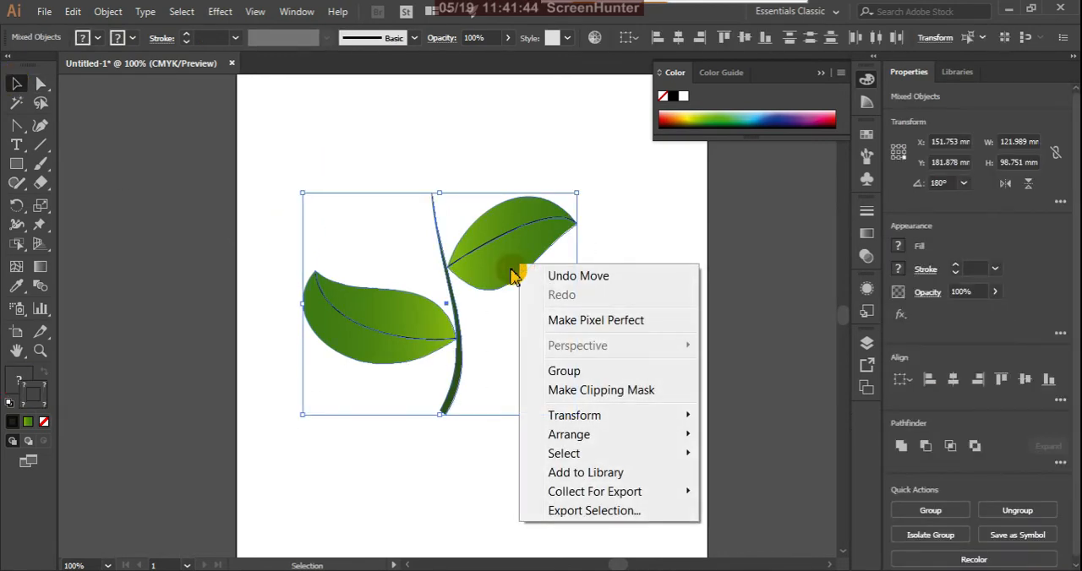
pyautogui.click(563, 371)
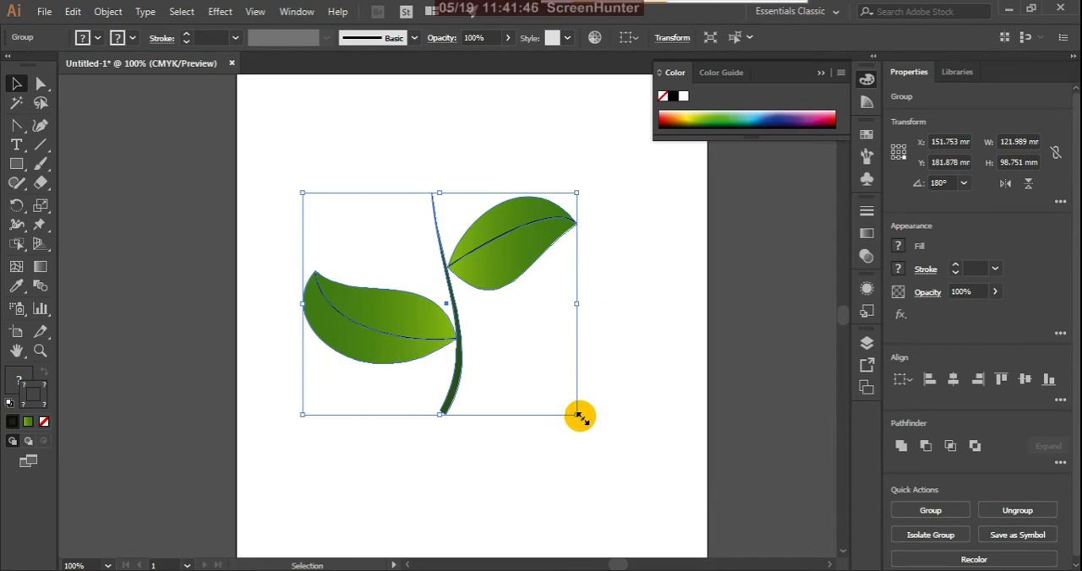
pyautogui.moveTo(580, 419); pyautogui.dragTo(519, 370)
pyautogui.moveTo(475, 274); pyautogui.dragTo(385, 134)
pyautogui.click(455, 321)
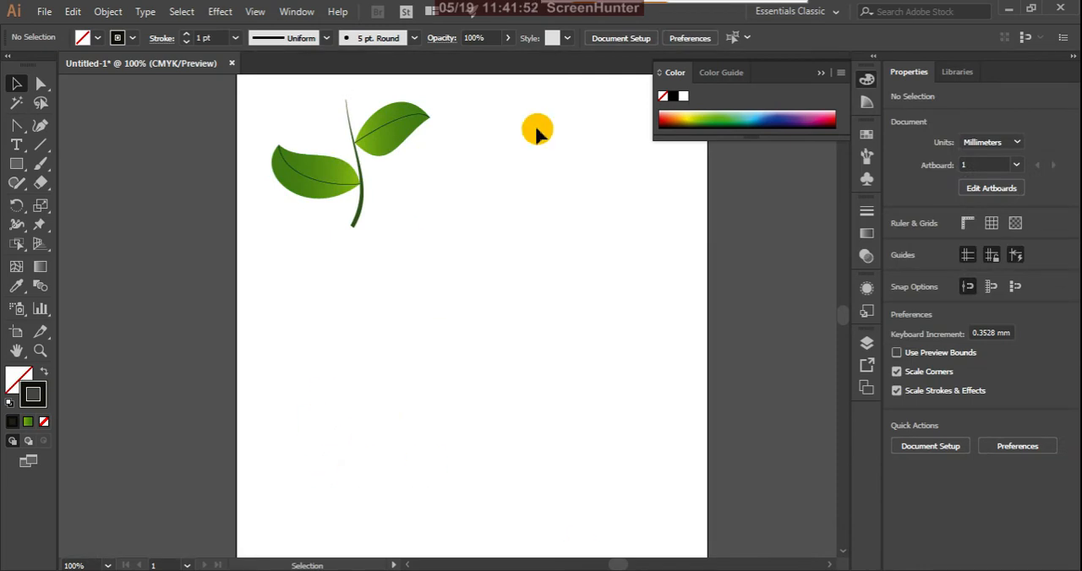
# Draw a rectangle about 51.15 by 43.74 mm below the plant and fill it with red F20808.
pyautogui.click(45, 229)
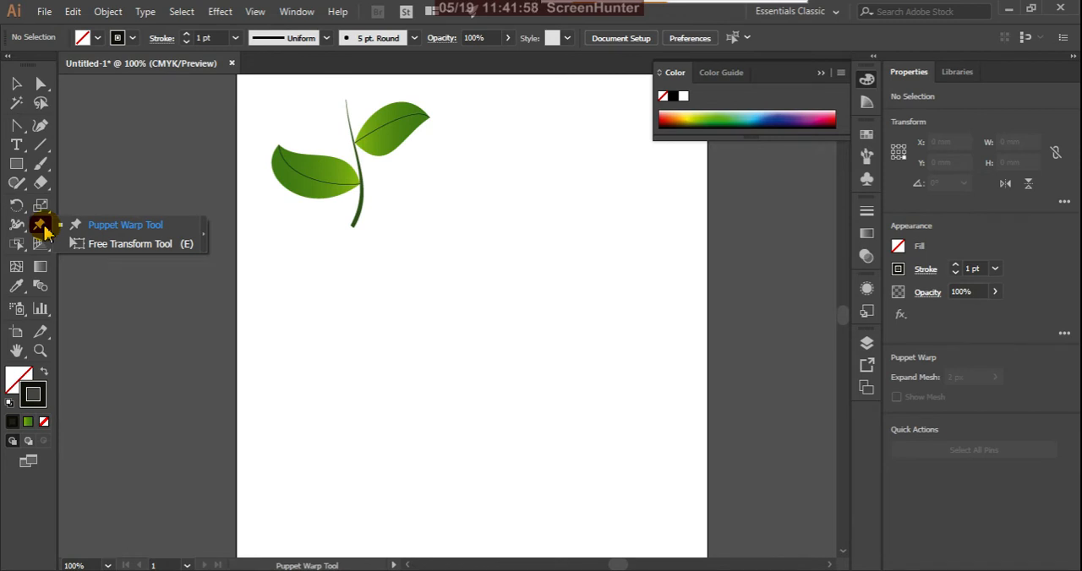
pyautogui.click(16, 164)
pyautogui.moveTo(326, 299); pyautogui.dragTo(441, 396)
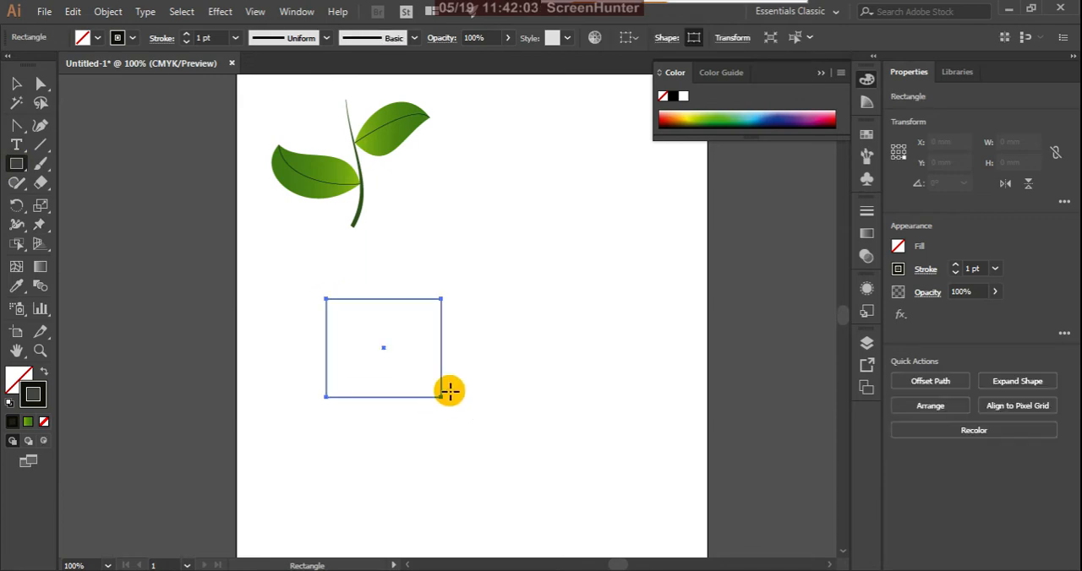
pyautogui.doubleClick(20, 378)
pyautogui.click(810, 320)
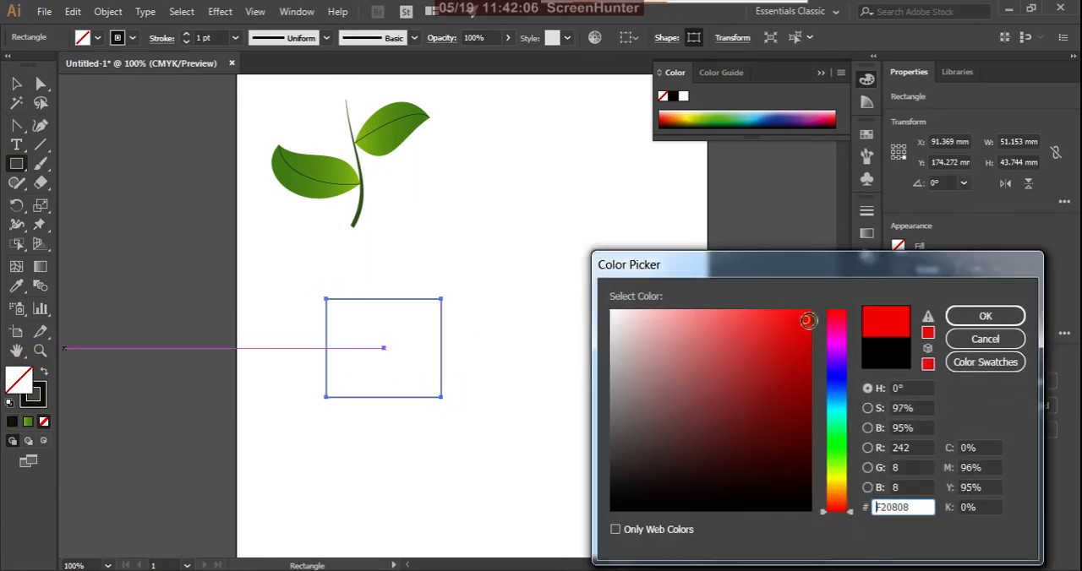
pyautogui.click(969, 316)
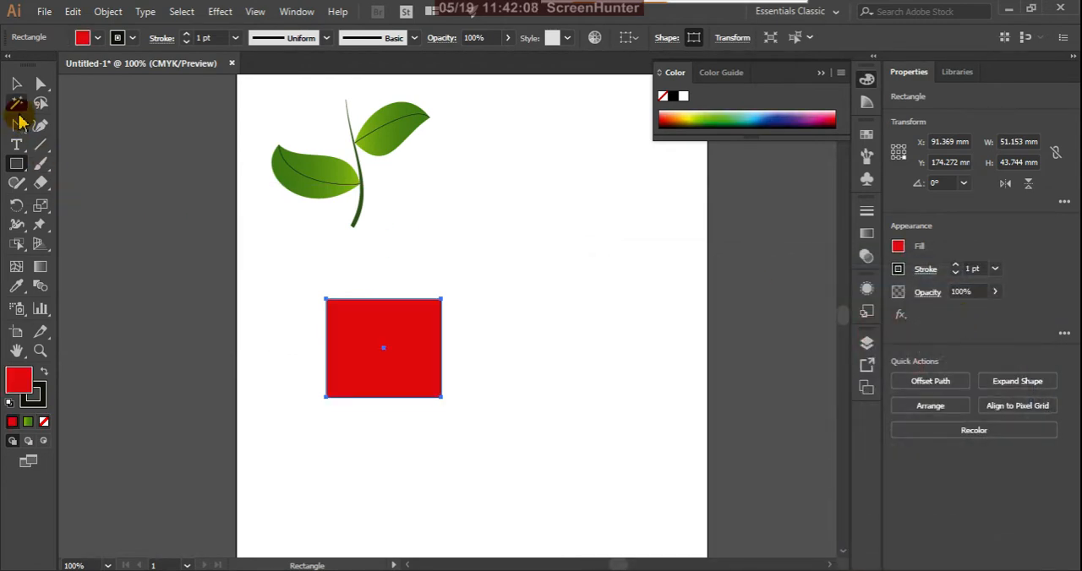
pyautogui.click(16, 85)
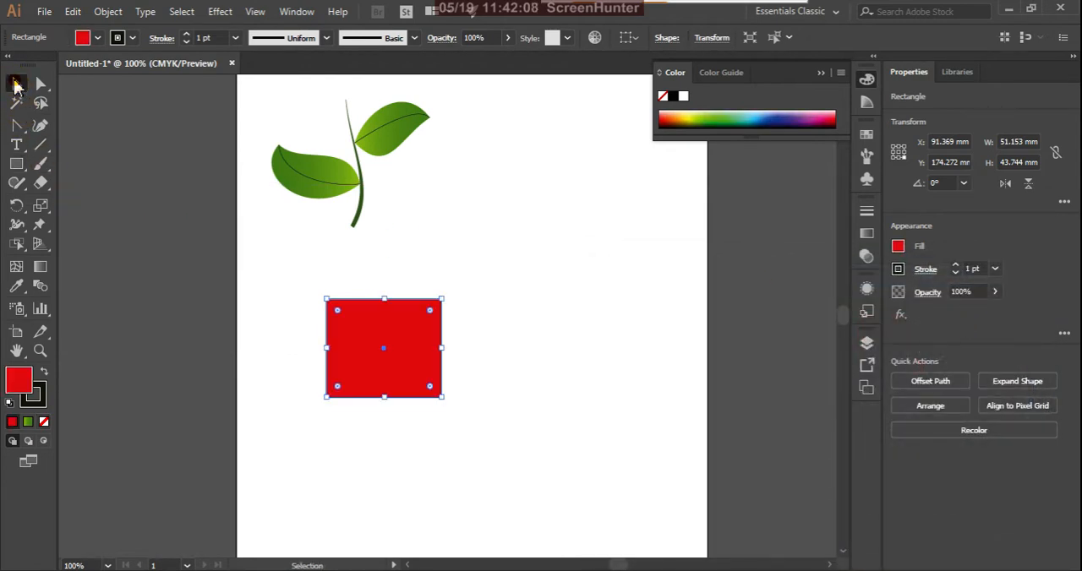
# Activate Free Transform for the red rectangle and turn on the Constrain option.
pyautogui.click(40, 225)
pyautogui.click(122, 244)
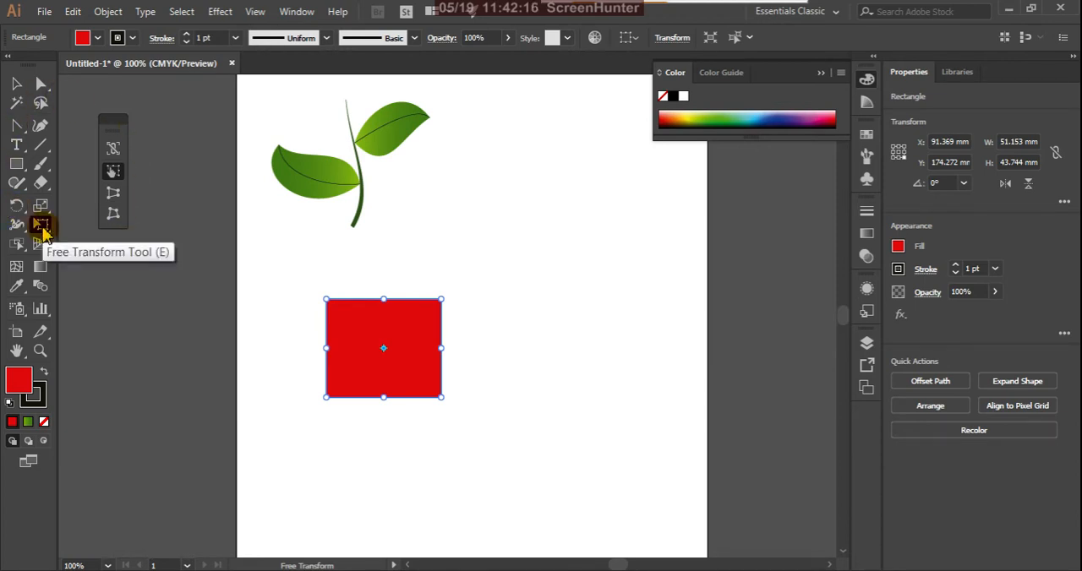
pyautogui.click(114, 171)
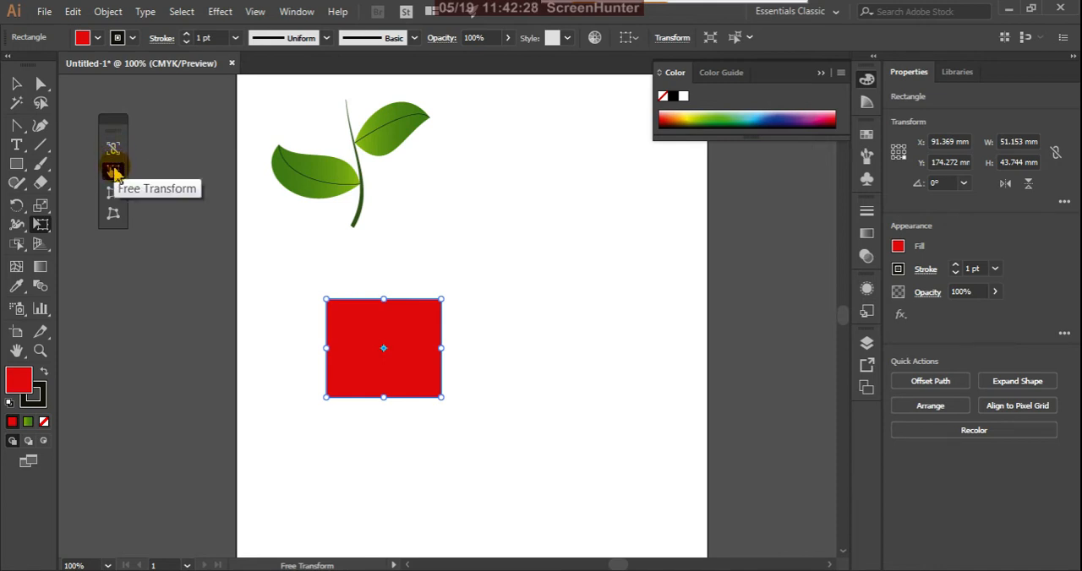
pyautogui.click(115, 193)
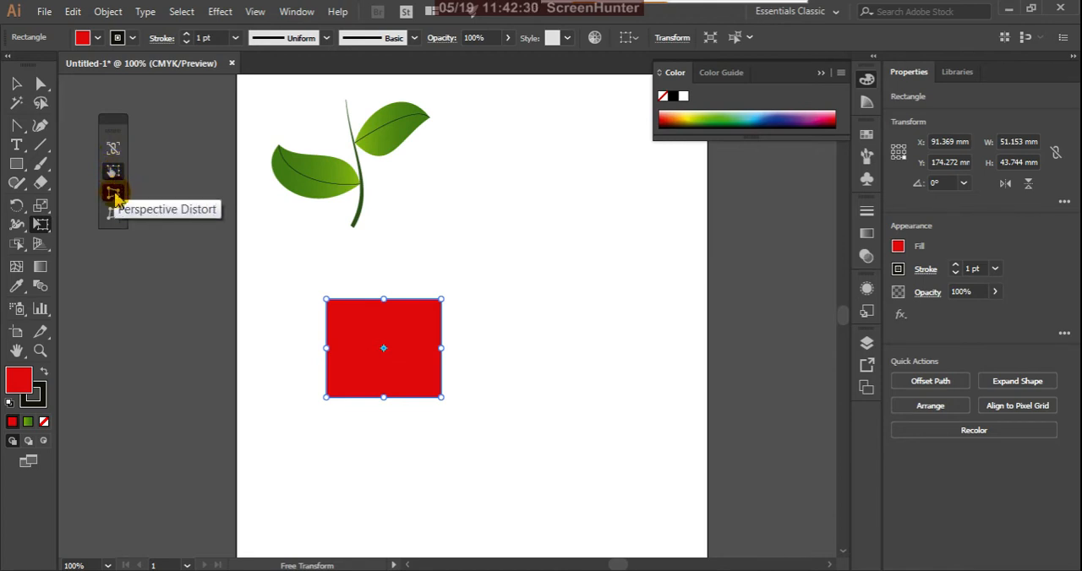
pyautogui.click(114, 215)
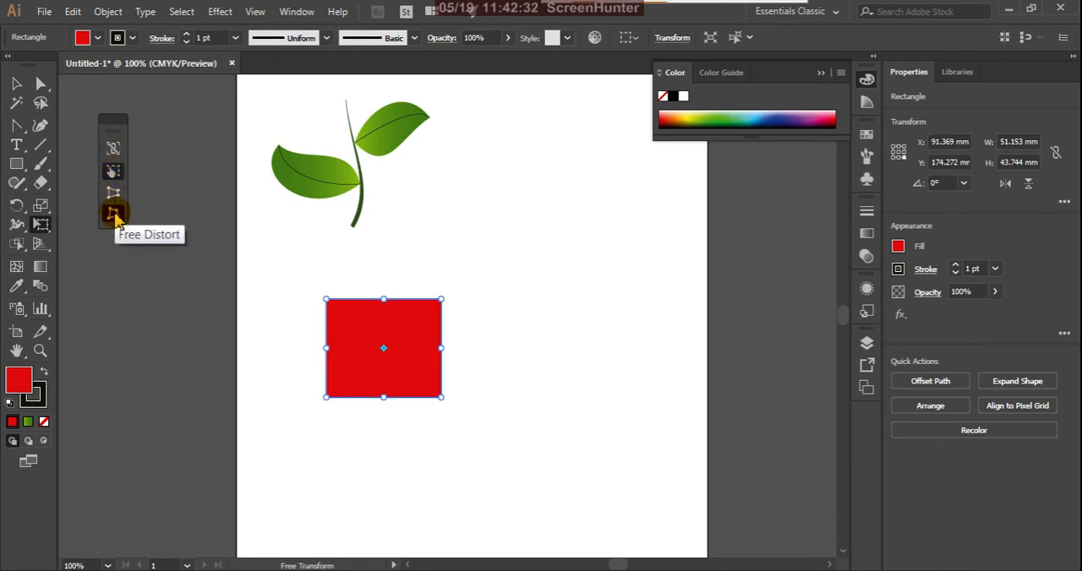
pyautogui.click(114, 149)
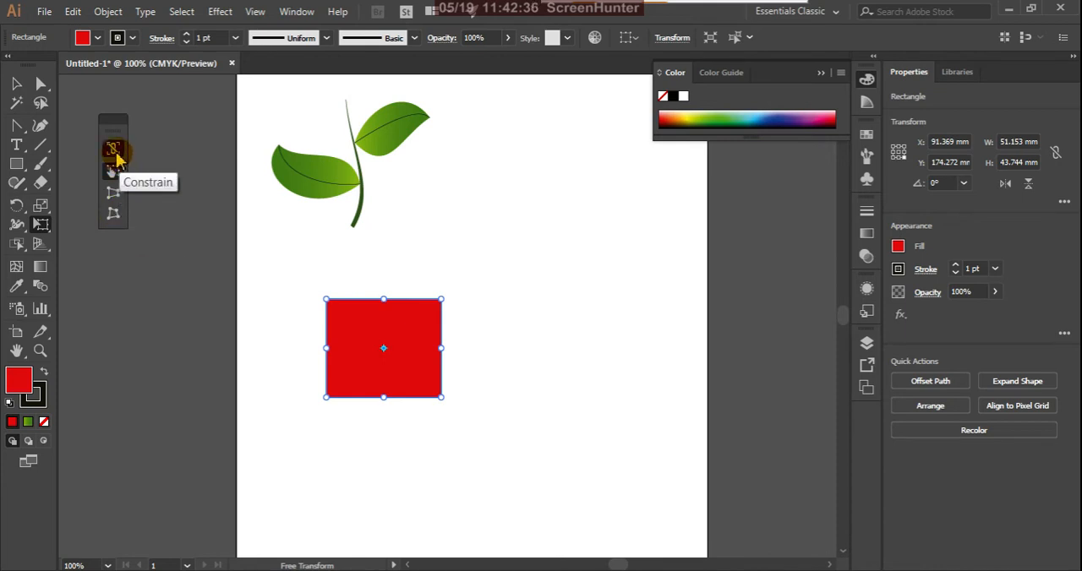
pyautogui.click(114, 149)
pyautogui.click(115, 152)
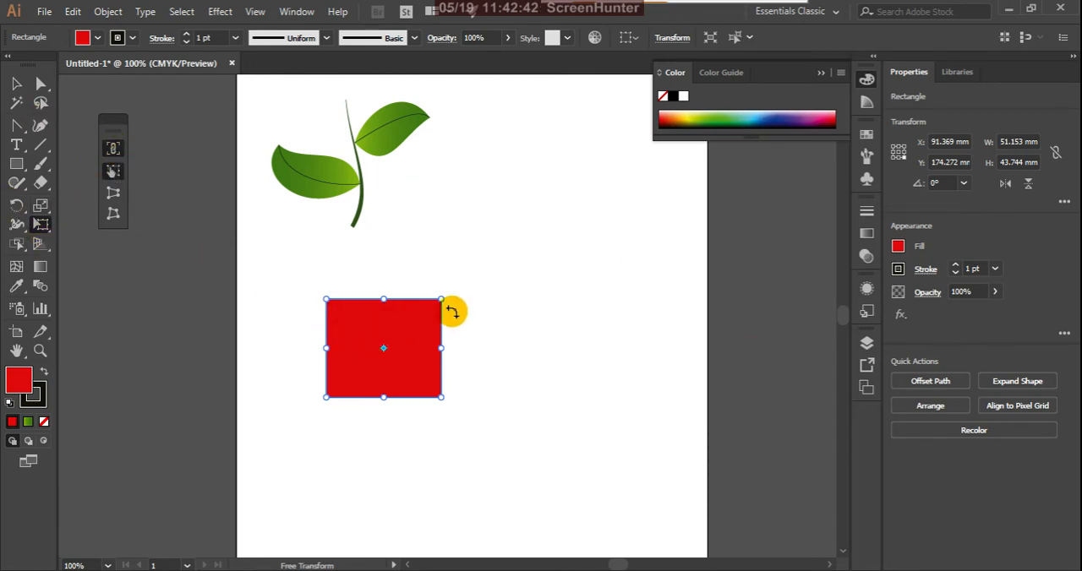
# Scale the red rectangle up proportionally from its corners to about 107.84 by 92.22 mm.
pyautogui.moveTo(454, 299)
pyautogui.mouseDown()
pyautogui.moveTo(539, 250)
pyautogui.moveTo(442, 289)
pyautogui.moveTo(473, 290)
pyautogui.moveTo(585, 193)
pyautogui.moveTo(387, 329)
pyautogui.moveTo(569, 193)
pyautogui.moveTo(407, 322)
pyautogui.moveTo(550, 215)
pyautogui.moveTo(431, 284)
pyautogui.moveTo(647, 184)
pyautogui.moveTo(459, 274)
pyautogui.moveTo(541, 308)
pyautogui.moveTo(672, 332)
pyautogui.moveTo(418, 360)
pyautogui.moveTo(614, 225)
pyautogui.moveTo(478, 284)
pyautogui.moveTo(583, 196)
pyautogui.moveTo(463, 294)
pyautogui.moveTo(582, 184)
pyautogui.moveTo(527, 239)
pyautogui.moveTo(527, 297)
pyautogui.moveTo(679, 341)
pyautogui.moveTo(498, 340)
pyautogui.moveTo(522, 345)
pyautogui.moveTo(507, 355)
pyautogui.moveTo(647, 359)
pyautogui.moveTo(516, 348)
pyautogui.moveTo(502, 282)
pyautogui.moveTo(671, 294)
pyautogui.moveTo(479, 324)
pyautogui.moveTo(573, 322)
pyautogui.moveTo(459, 323)
pyautogui.moveTo(620, 253)
pyautogui.moveTo(462, 335)
pyautogui.moveTo(502, 310)
pyautogui.moveTo(465, 325)
pyautogui.moveTo(515, 279)
pyautogui.moveTo(451, 307)
pyautogui.mouseUp()
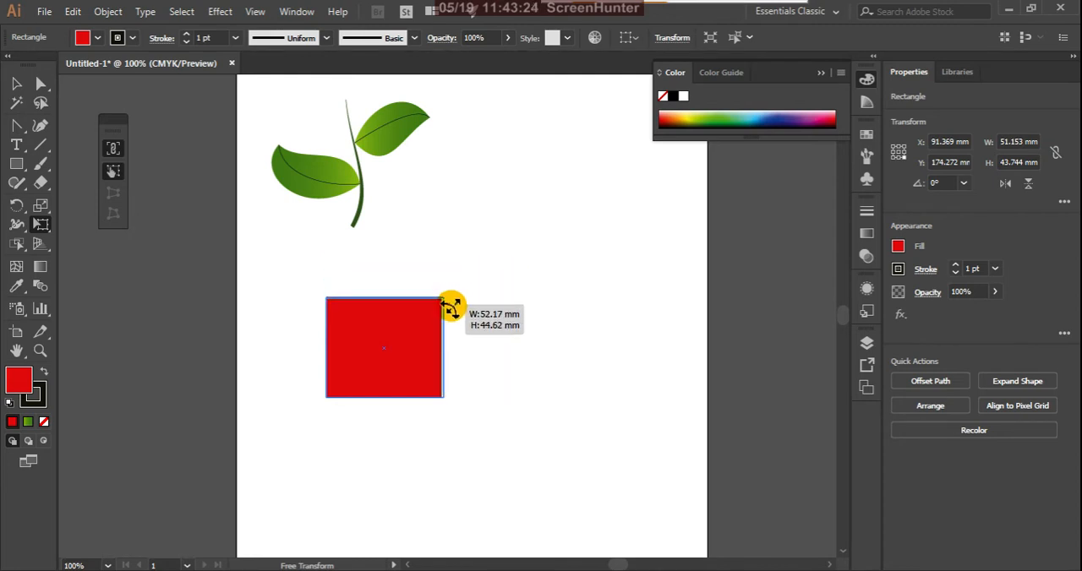
pyautogui.moveTo(450, 307); pyautogui.dragTo(522, 249)
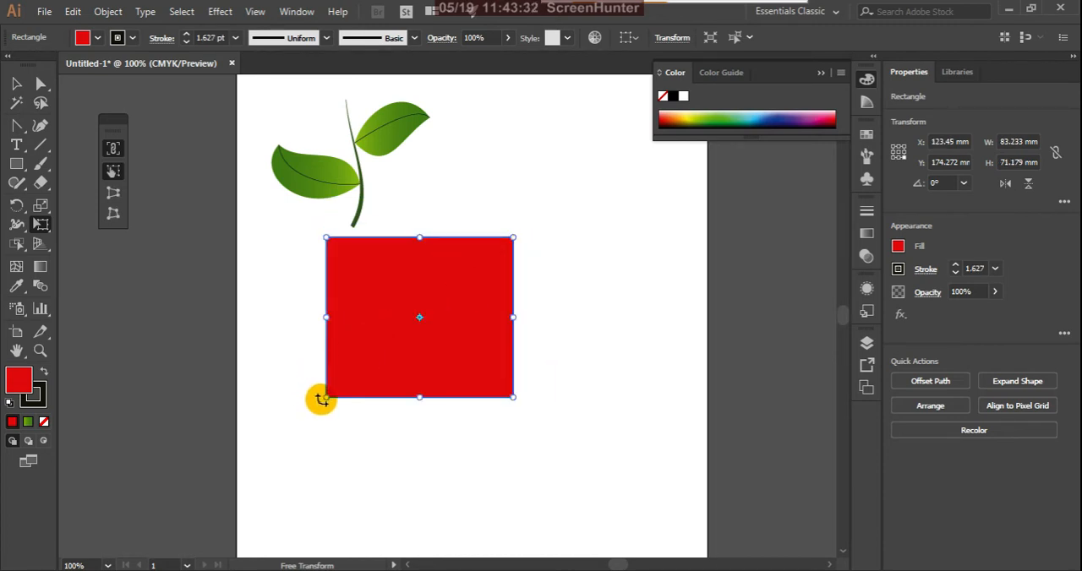
pyautogui.moveTo(327, 397); pyautogui.dragTo(315, 428)
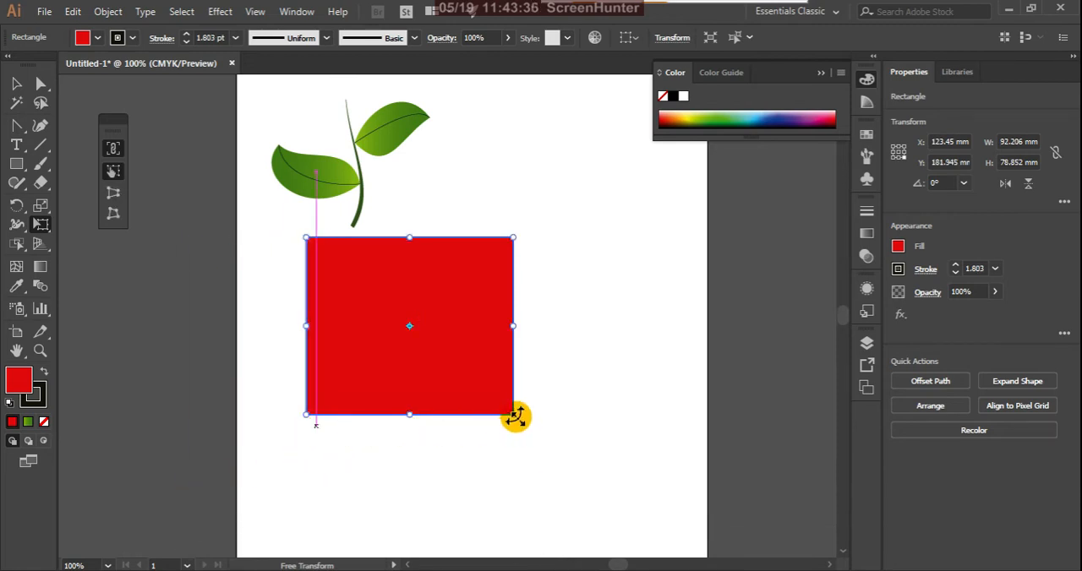
pyautogui.moveTo(516, 416); pyautogui.dragTo(550, 445)
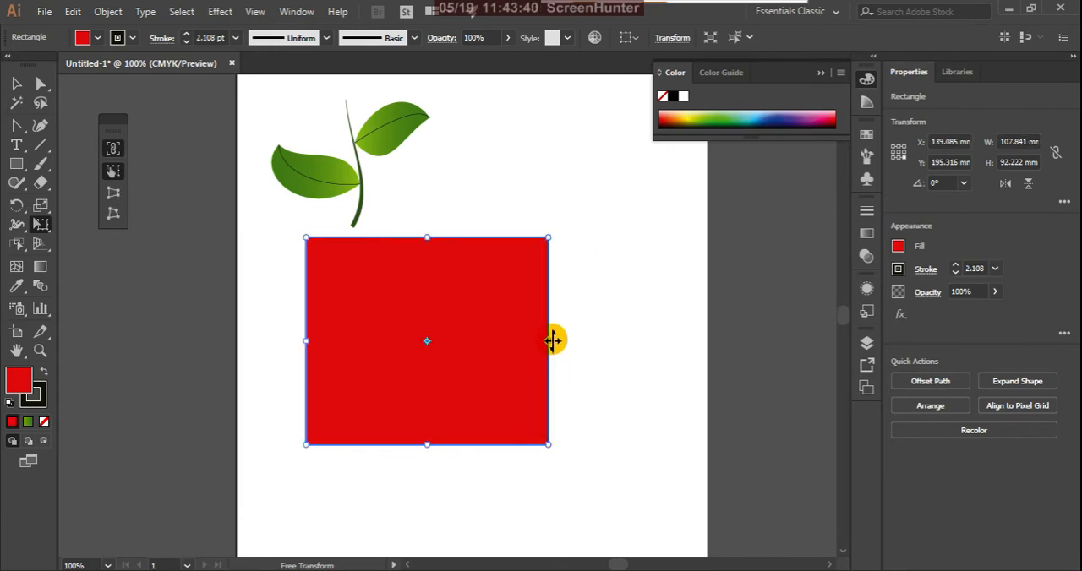
# Resize the red rectangle from its sides to about 184.15 by 46.82 mm and move it back onto the artboard.
pyautogui.moveTo(552, 340); pyautogui.dragTo(611, 347)
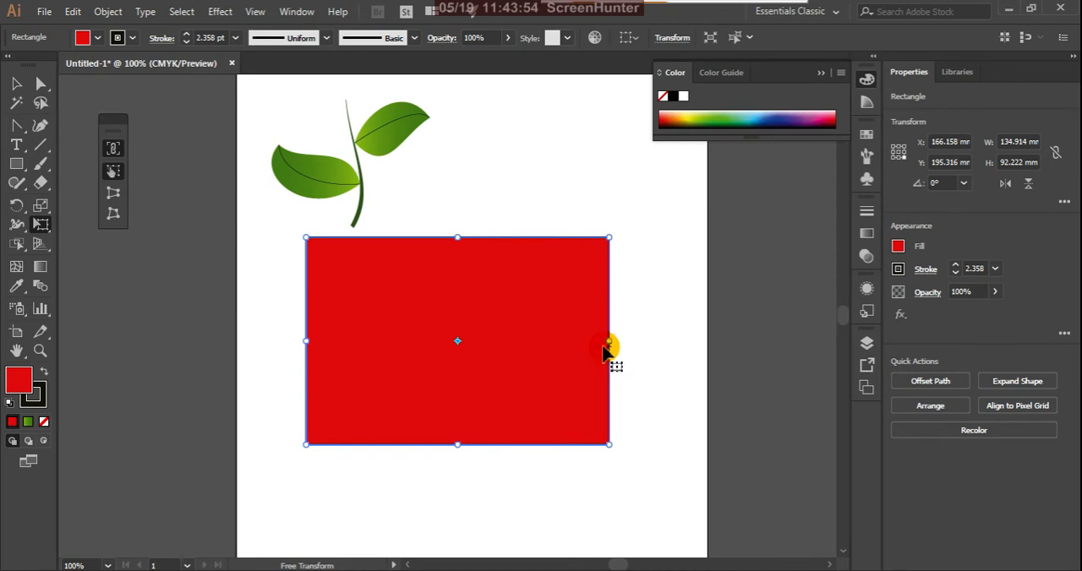
pyautogui.moveTo(303, 339); pyautogui.dragTo(196, 340)
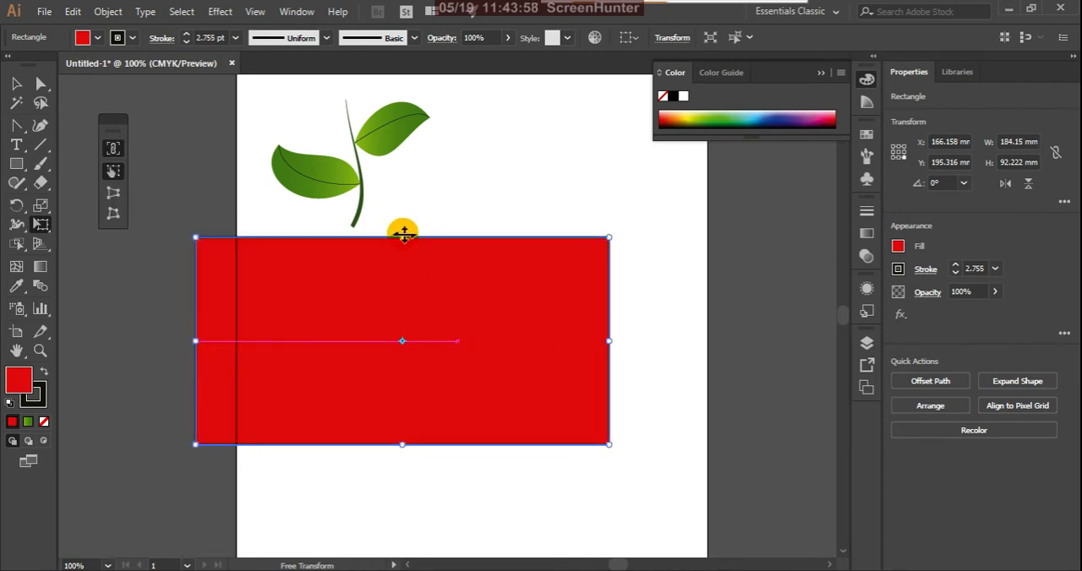
pyautogui.moveTo(403, 233); pyautogui.dragTo(409, 340)
pyautogui.moveTo(533, 380); pyautogui.dragTo(612, 328)
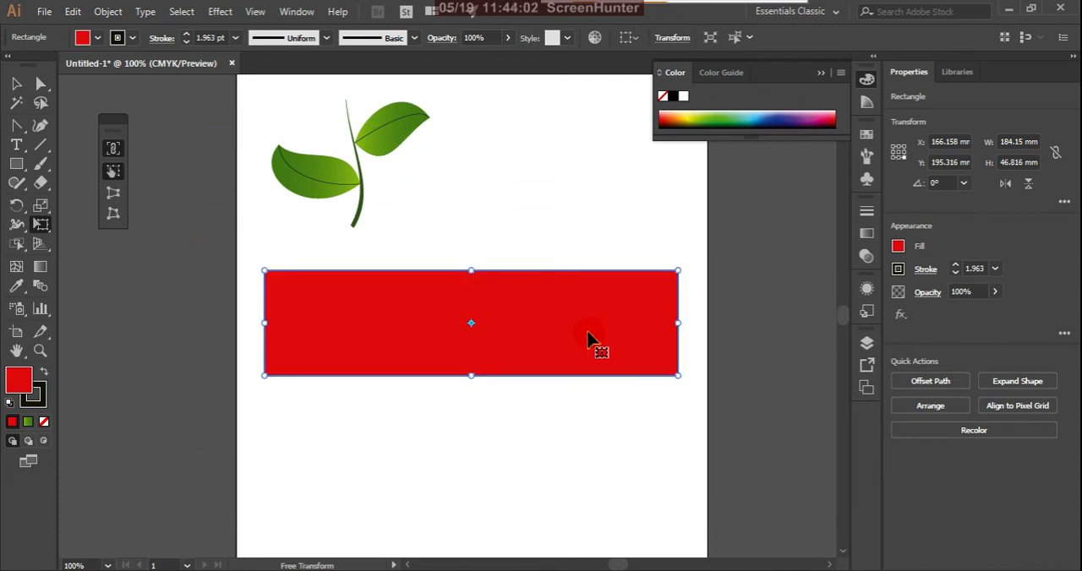
# Resize the red rectangle from its corners and lower side with constrained Free Transform to about 144.87 by 47.59 mm.
pyautogui.click(115, 176)
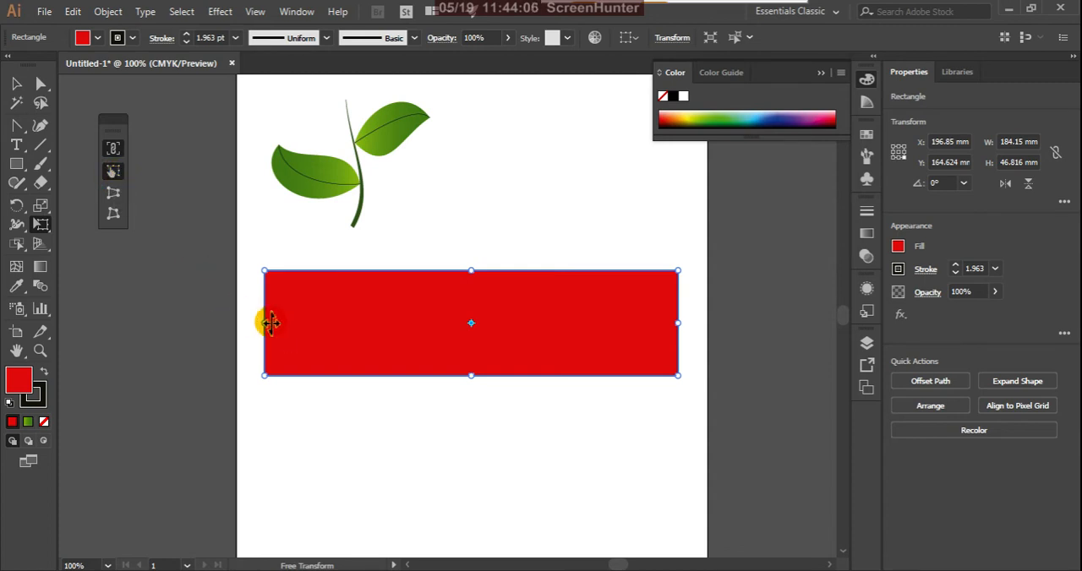
pyautogui.moveTo(269, 273); pyautogui.dragTo(302, 277)
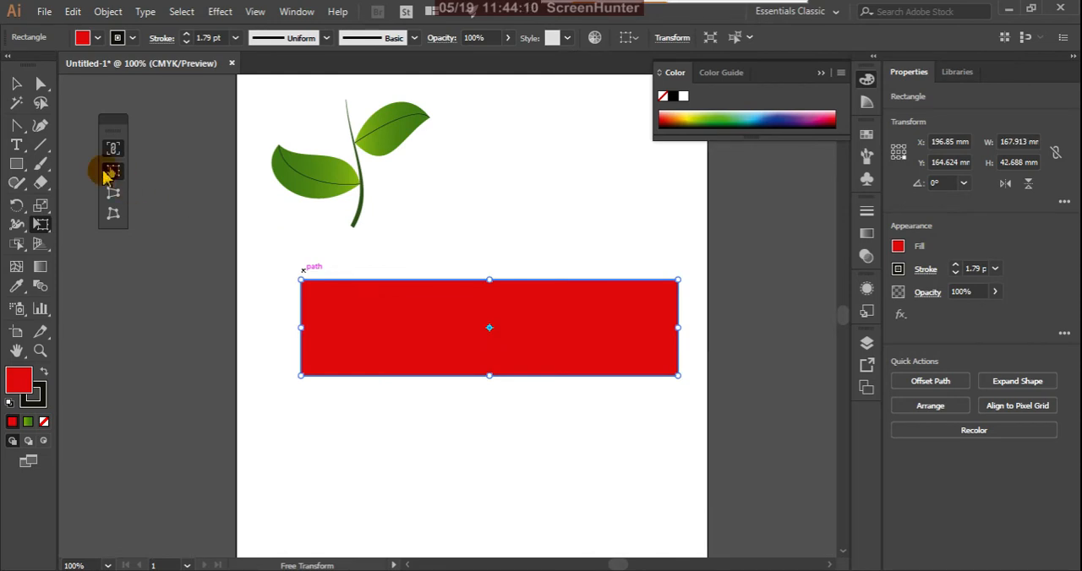
pyautogui.moveTo(493, 378); pyautogui.dragTo(476, 403)
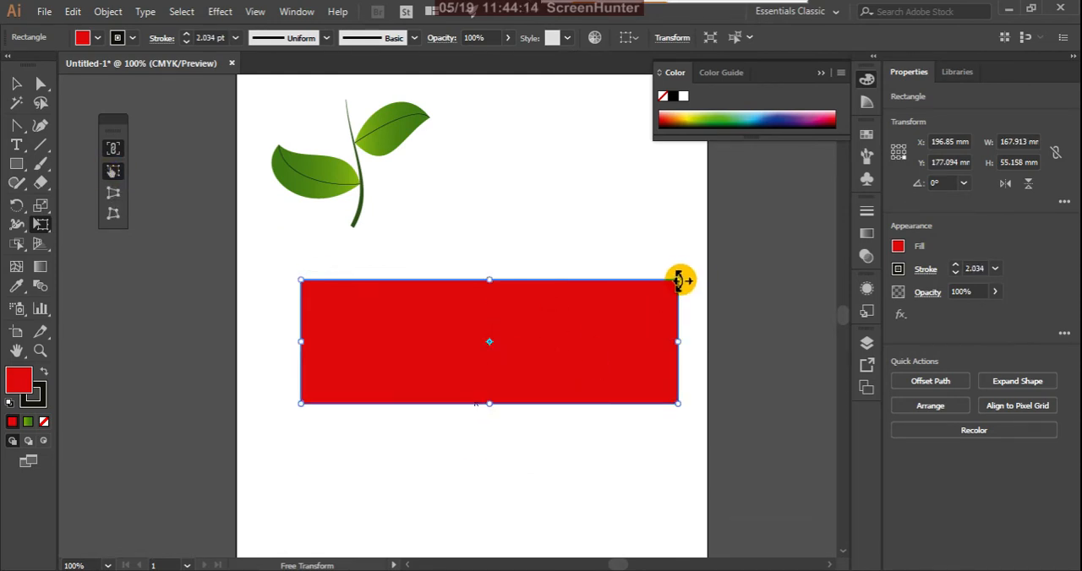
pyautogui.moveTo(678, 280); pyautogui.dragTo(593, 197)
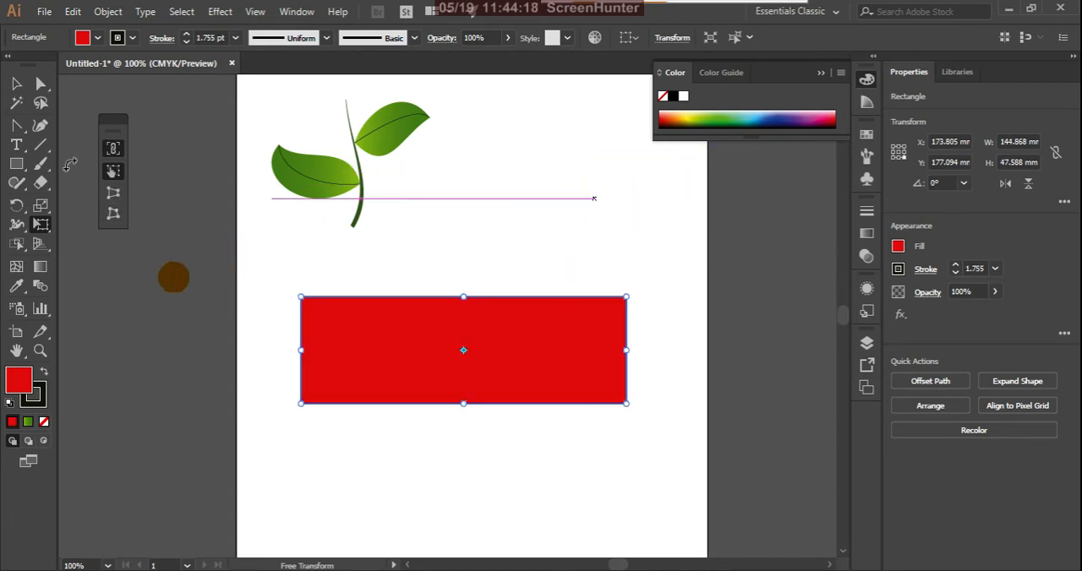
# Reselect the red rectangle with Free Transform and stretch its upper and right sides to about 148.86 by 62.44 mm without Constrain.
pyautogui.click(16, 83)
pyautogui.click(162, 375)
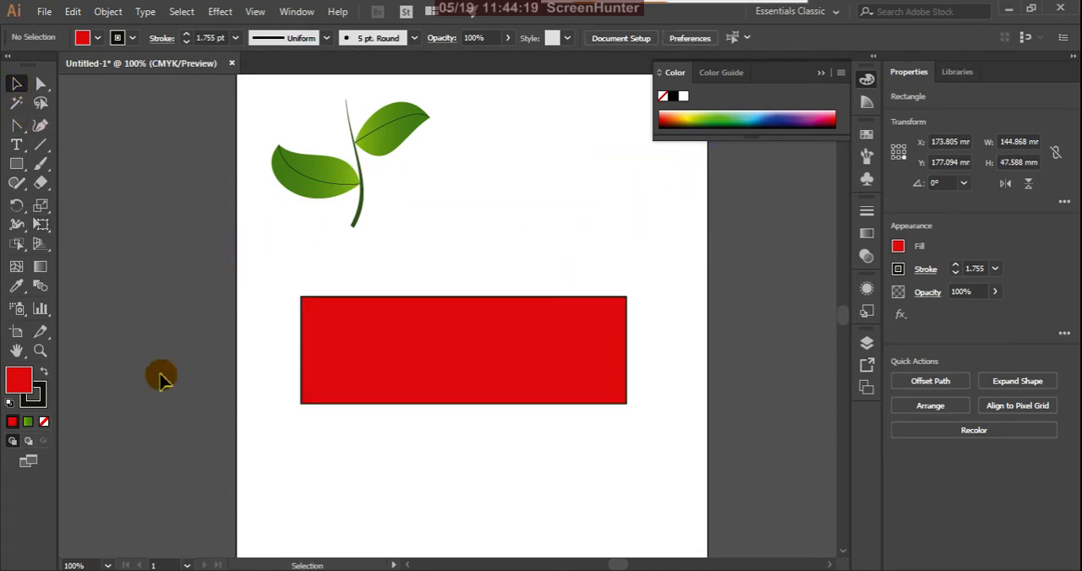
pyautogui.click(383, 349)
pyautogui.click(41, 224)
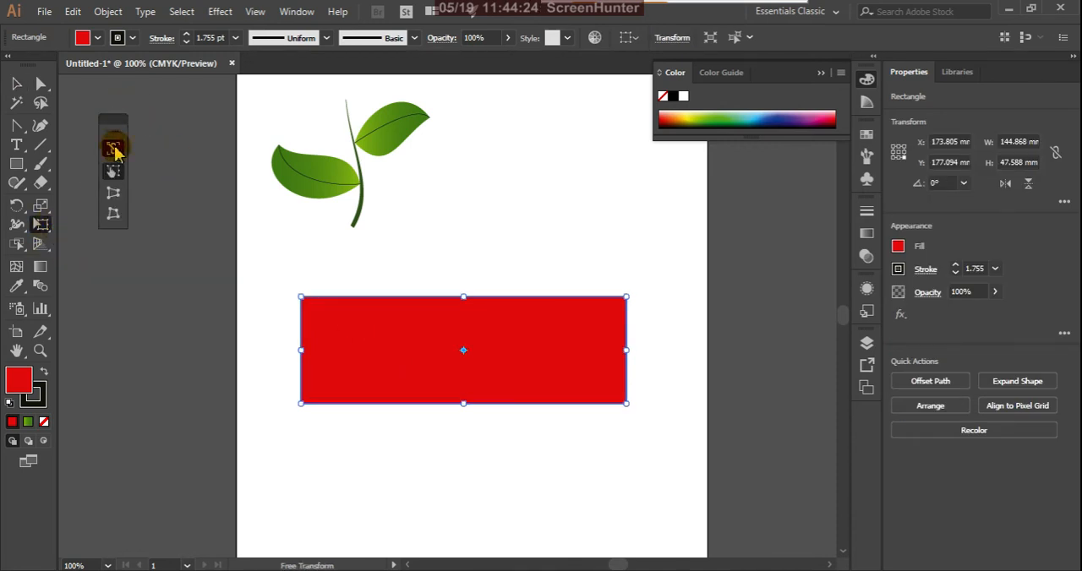
pyautogui.moveTo(463, 297)
pyautogui.mouseDown()
pyautogui.moveTo(491, 242)
pyautogui.moveTo(473, 300)
pyautogui.moveTo(507, 264)
pyautogui.mouseUp()
pyautogui.moveTo(625, 338)
pyautogui.mouseDown()
pyautogui.moveTo(710, 341)
pyautogui.moveTo(636, 339)
pyautogui.mouseUp()
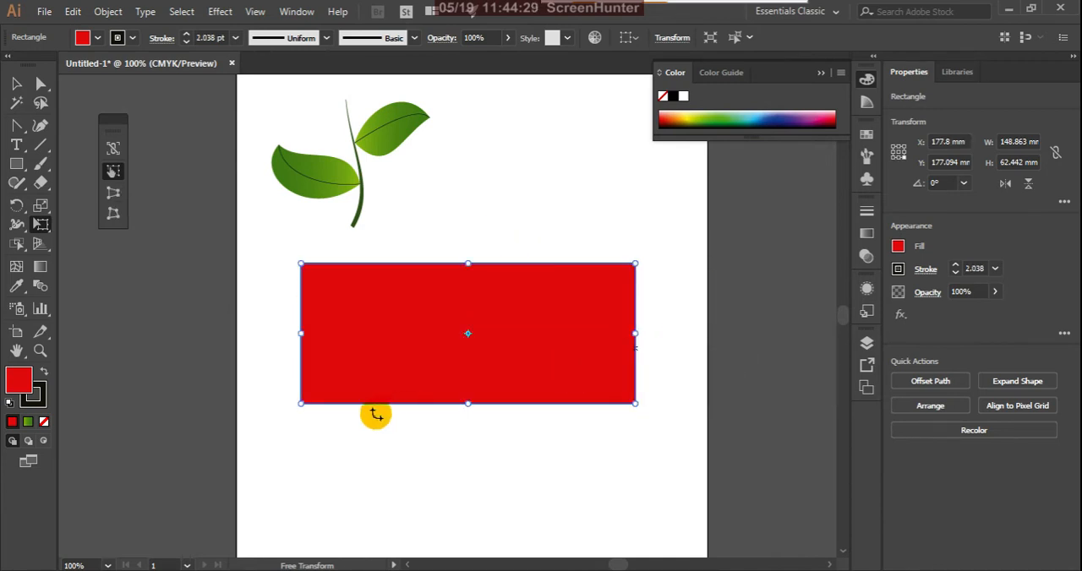
# Turn on Constrain, scale the red rectangle down proportionally to about 102.63 by 43.05 mm, and rotate it through 360°.
pyautogui.click(114, 152)
pyautogui.moveTo(301, 267); pyautogui.dragTo(419, 211)
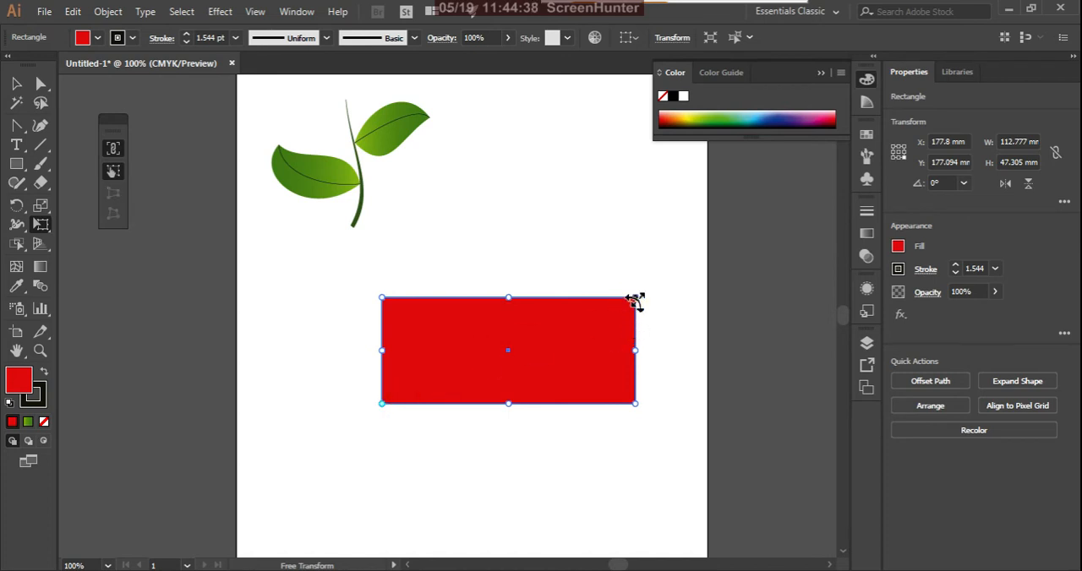
pyautogui.moveTo(635, 301); pyautogui.dragTo(561, 280)
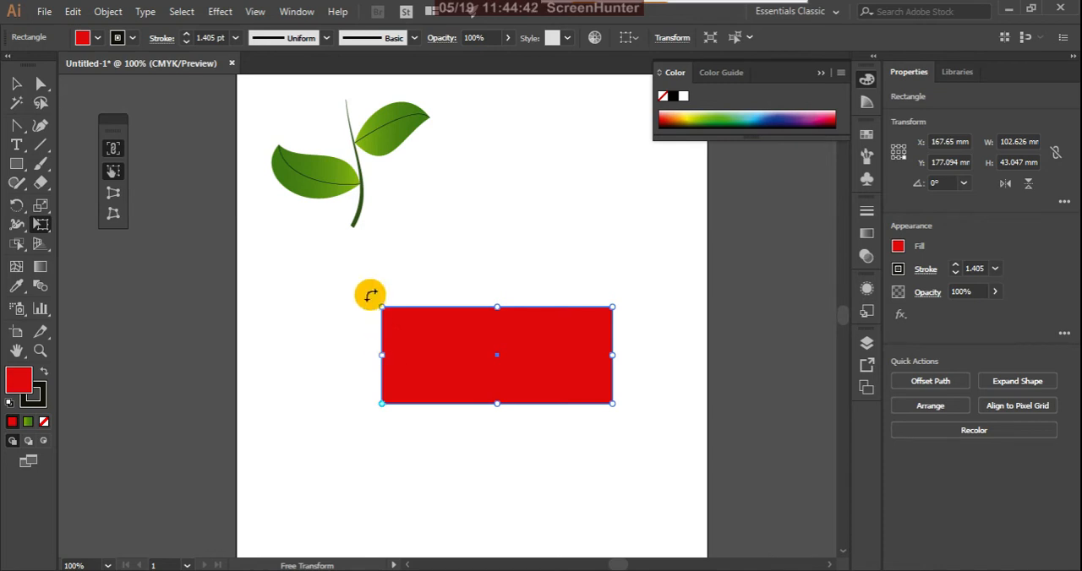
pyautogui.moveTo(375, 299); pyautogui.dragTo(335, 321)
pyautogui.moveTo(561, 251); pyautogui.dragTo(582, 375)
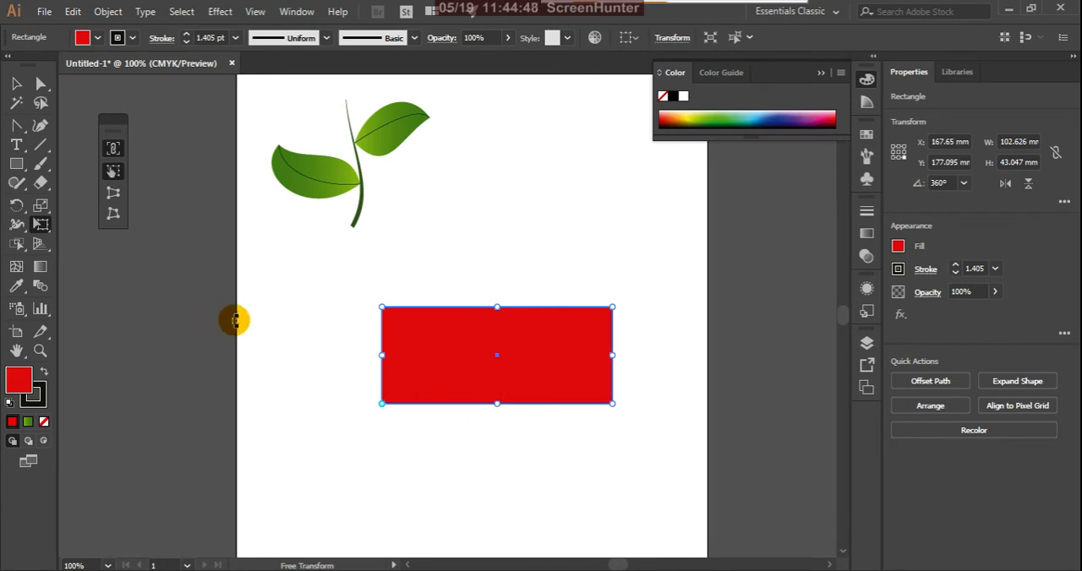
# Reselect the red rectangle and, with unconstrained Free Transform, rotate it to about 0.53° and stretch it to about 108.27 by 54.45 mm.
pyautogui.press('v')
pyautogui.click(205, 381)
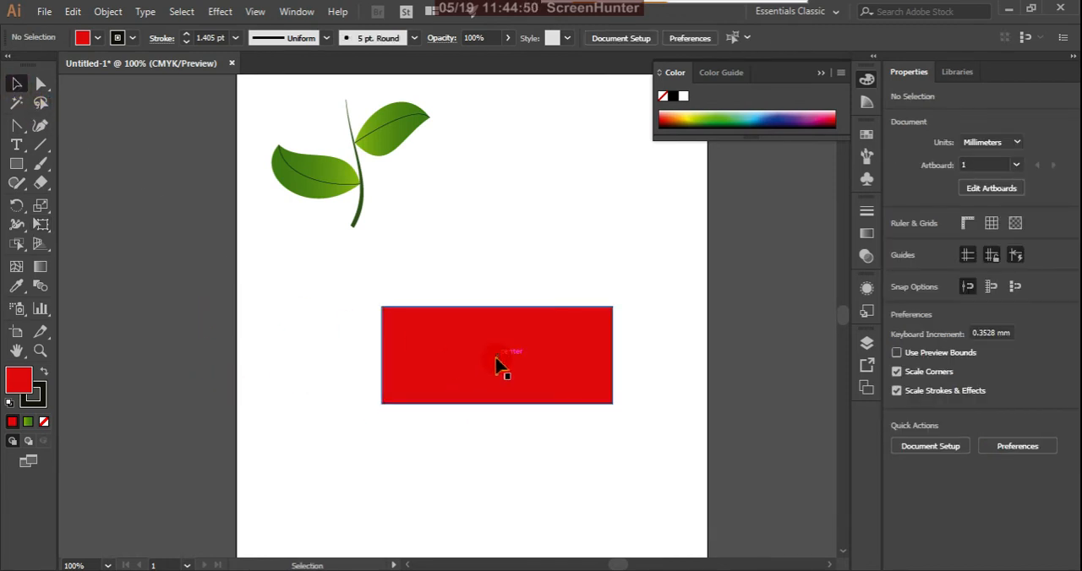
pyautogui.click(495, 366)
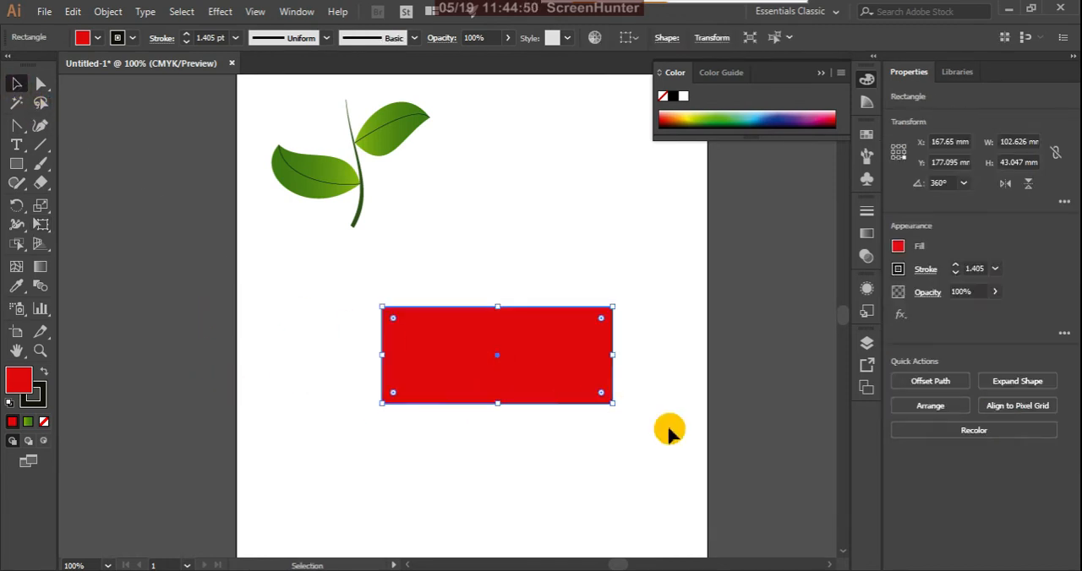
pyautogui.click(44, 226)
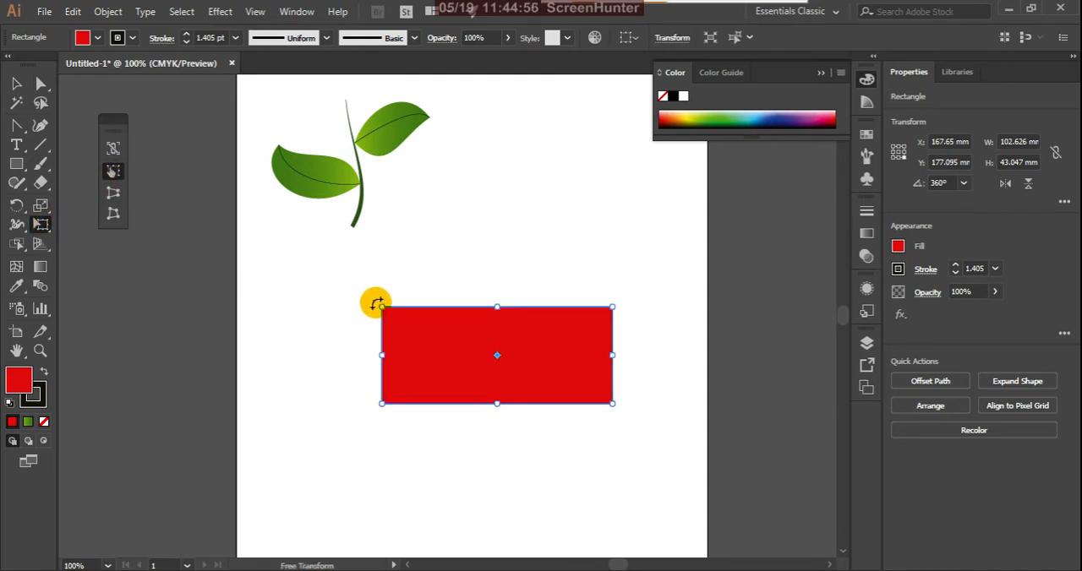
pyautogui.moveTo(375, 302); pyautogui.dragTo(261, 255)
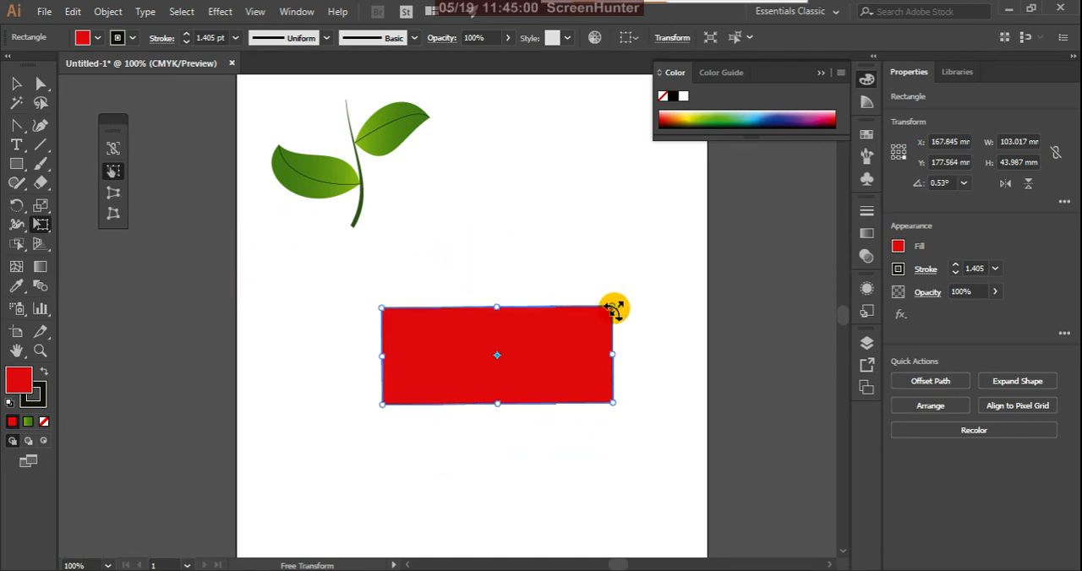
pyautogui.moveTo(614, 311); pyautogui.dragTo(618, 243)
pyautogui.moveTo(600, 259); pyautogui.dragTo(624, 269)
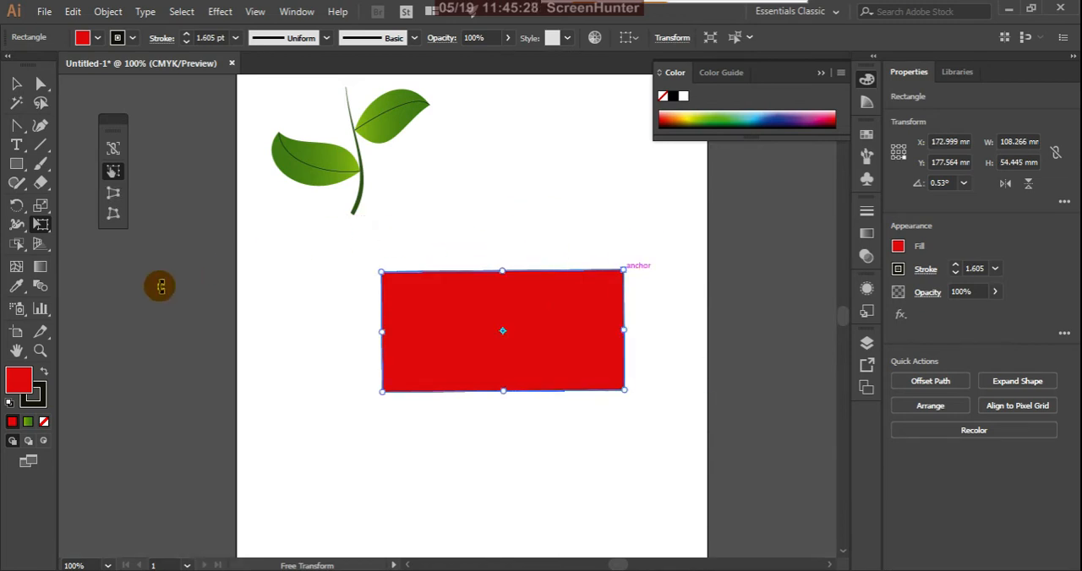
# Turn on Constrain and resize the red rectangle from its corner and right side to about 99.07 by 56.26 mm.
pyautogui.click(113, 150)
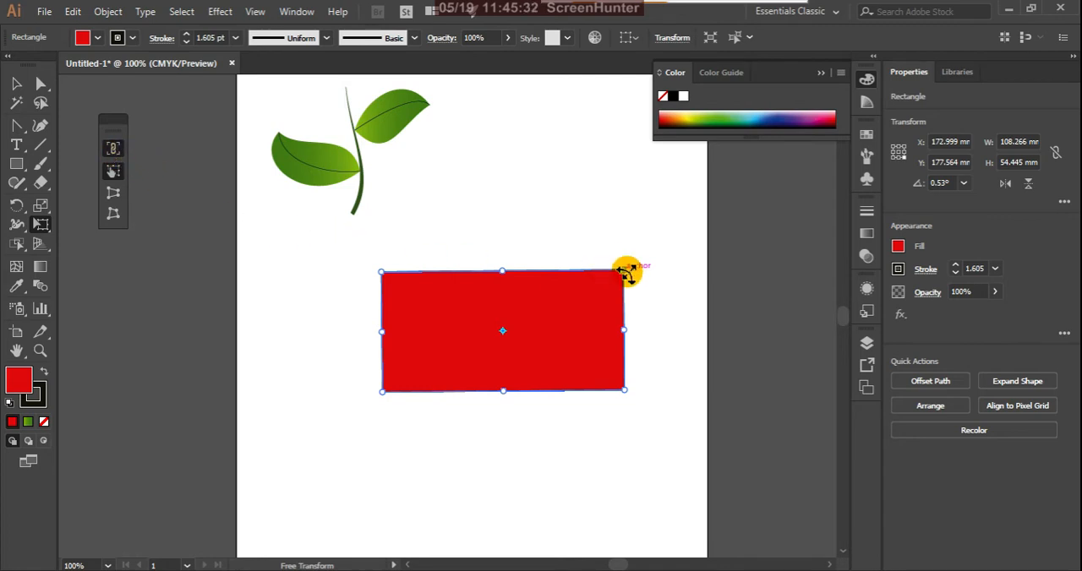
pyautogui.moveTo(625, 270); pyautogui.dragTo(582, 292)
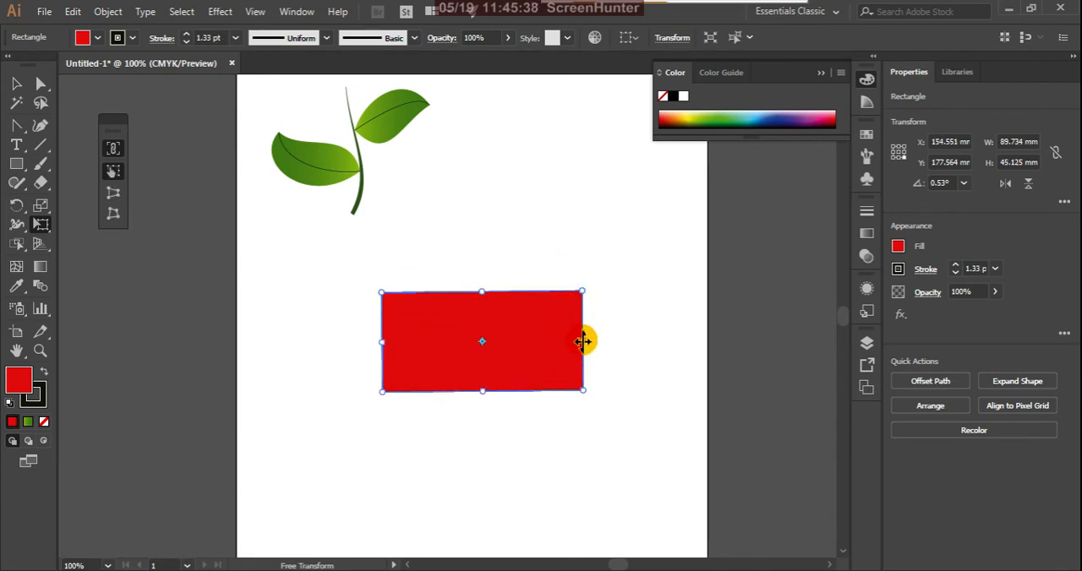
pyautogui.moveTo(583, 341); pyautogui.dragTo(560, 342)
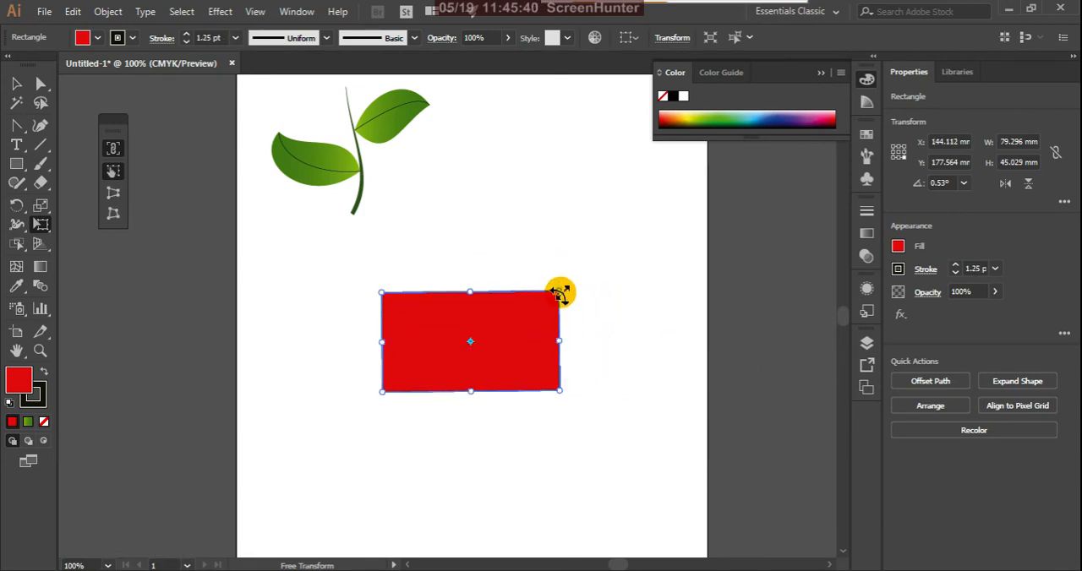
pyautogui.moveTo(560, 293); pyautogui.dragTo(602, 265)
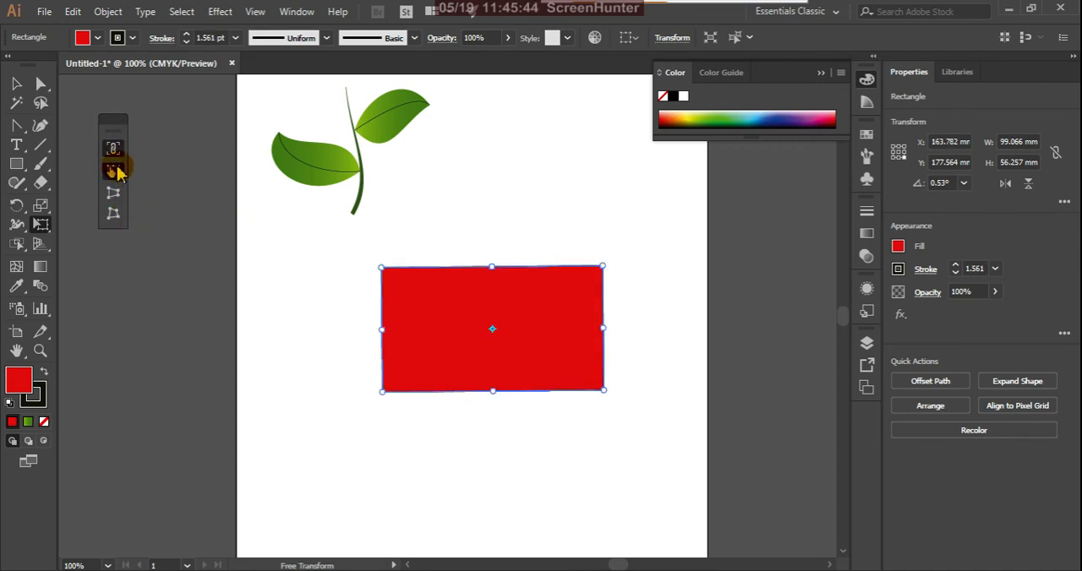
# Reselect the red rectangle and freely shrink it from its upper right corner to about 72.73 by 39.98 mm with Constrain off.
pyautogui.click(16, 85)
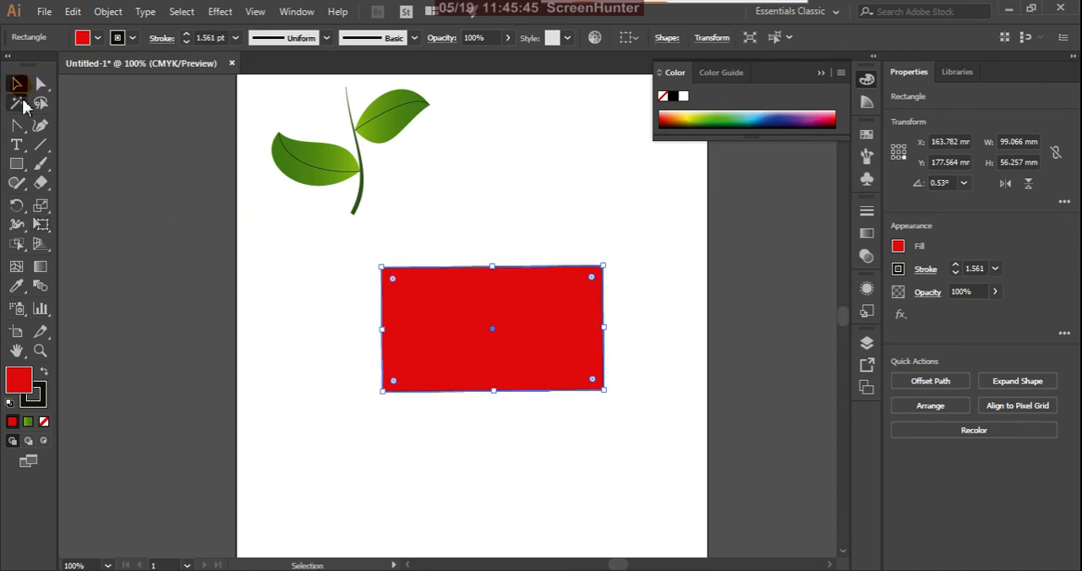
pyautogui.click(338, 360)
pyautogui.click(425, 355)
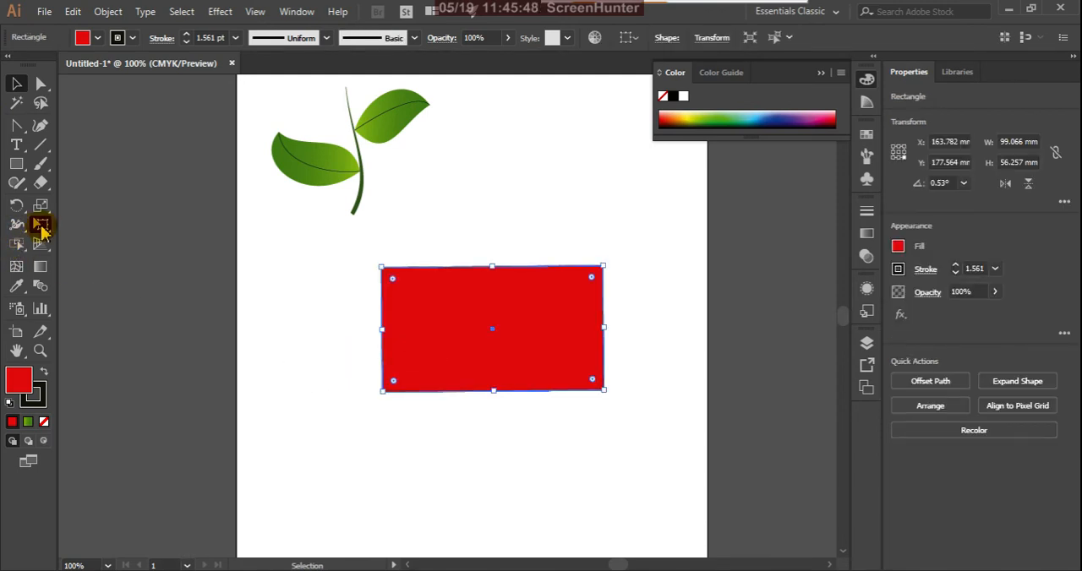
pyautogui.click(42, 227)
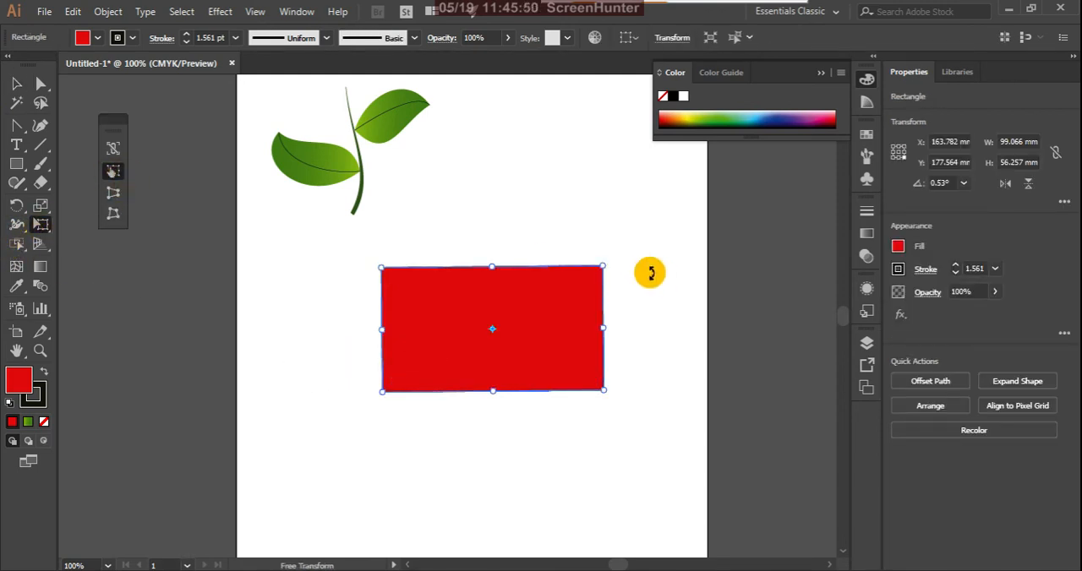
pyautogui.moveTo(604, 267)
pyautogui.mouseDown()
pyautogui.moveTo(612, 263)
pyautogui.moveTo(572, 251)
pyautogui.moveTo(580, 291)
pyautogui.moveTo(797, 354)
pyautogui.moveTo(572, 241)
pyautogui.moveTo(628, 340)
pyautogui.moveTo(572, 267)
pyautogui.moveTo(485, 357)
pyautogui.moveTo(889, 299)
pyautogui.moveTo(430, 287)
pyautogui.moveTo(613, 387)
pyautogui.moveTo(564, 188)
pyautogui.moveTo(474, 306)
pyautogui.moveTo(519, 305)
pyautogui.mouseUp()
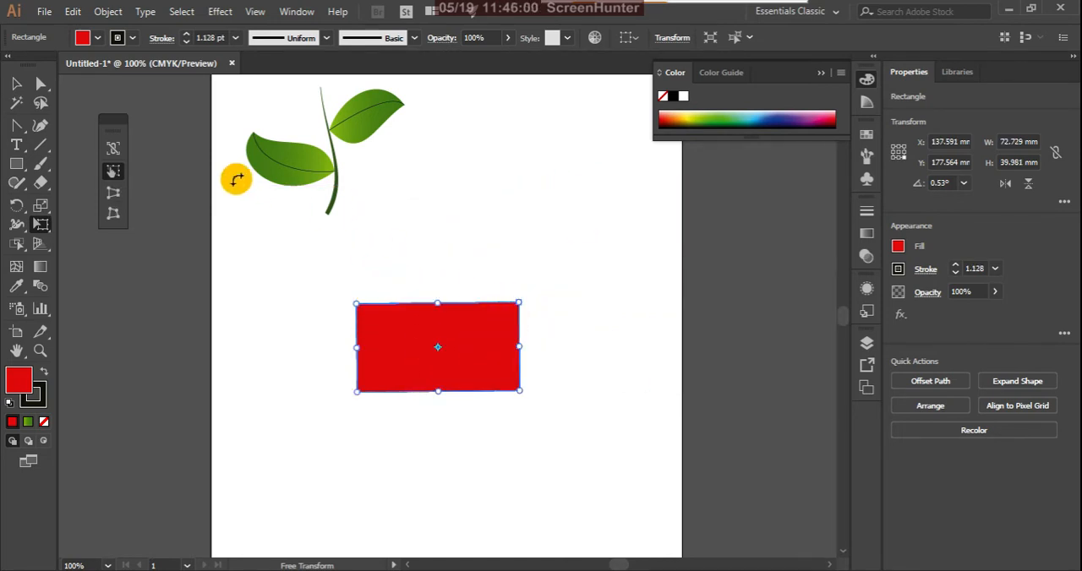
# Apply Perspective Distort to narrow the rectangle's right side and widen its left side, and rotate the shape about 90° with its narrow end up.
pyautogui.click(115, 199)
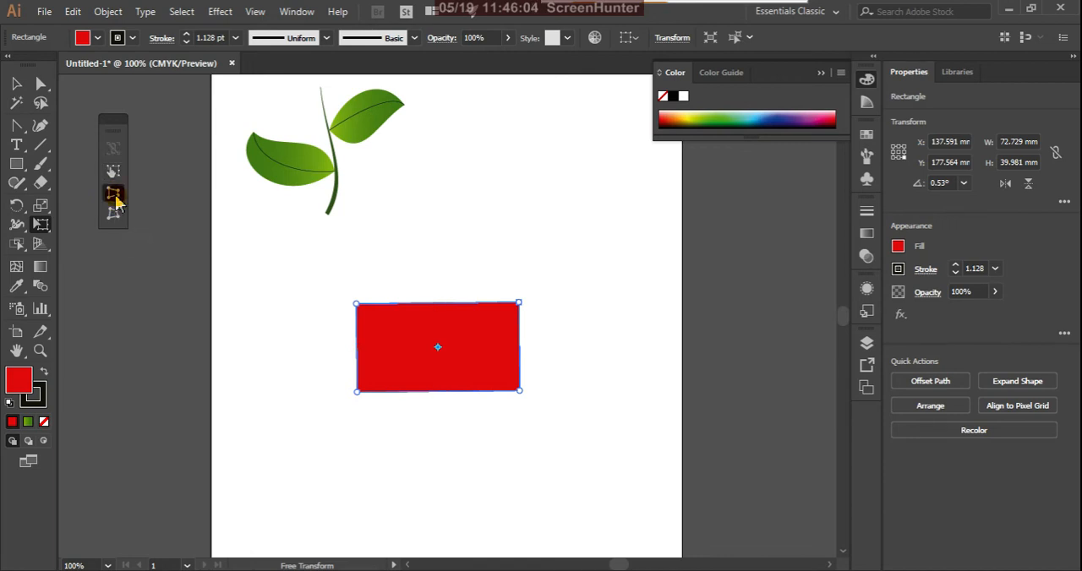
pyautogui.moveTo(519, 305); pyautogui.dragTo(520, 331)
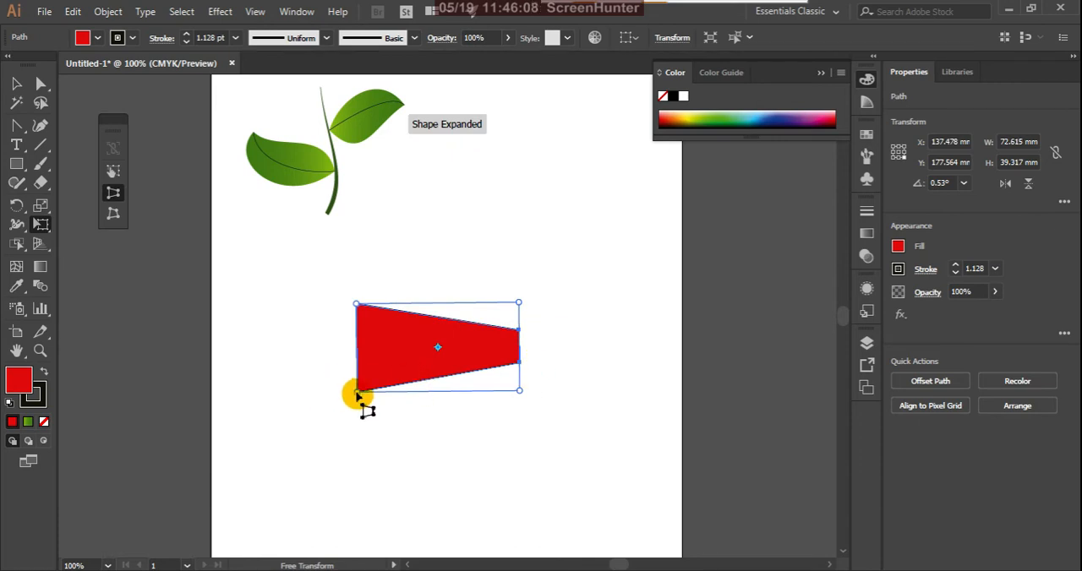
pyautogui.moveTo(358, 395); pyautogui.dragTo(363, 440)
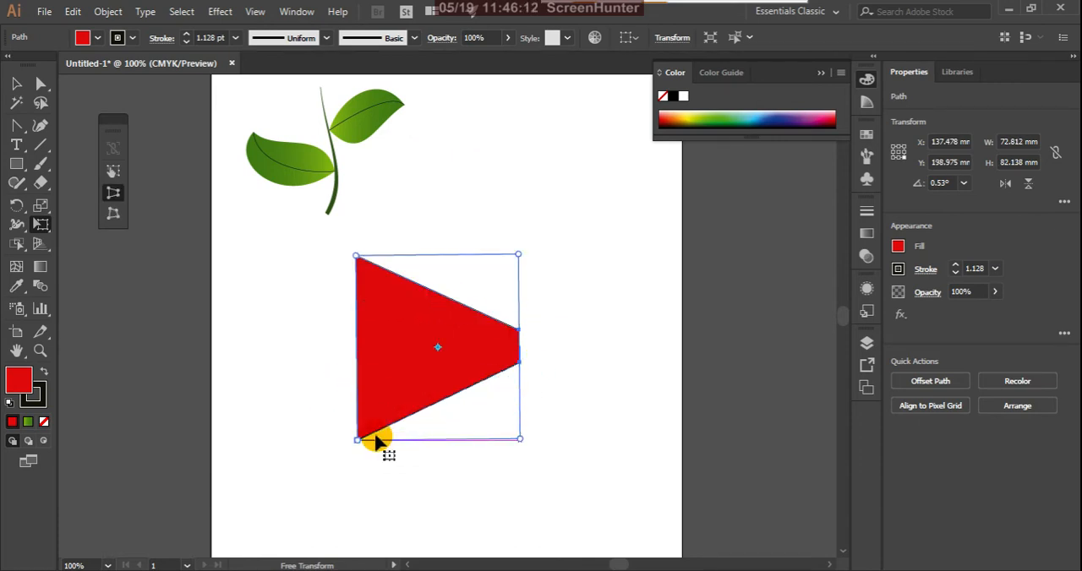
pyautogui.moveTo(355, 454); pyautogui.dragTo(592, 460)
pyautogui.click(497, 315)
# Try narrowing the trapezoid's top and distorting its lower corners with Perspective Distort, and undo these changes.
pyautogui.moveTo(529, 266); pyautogui.dragTo(471, 279)
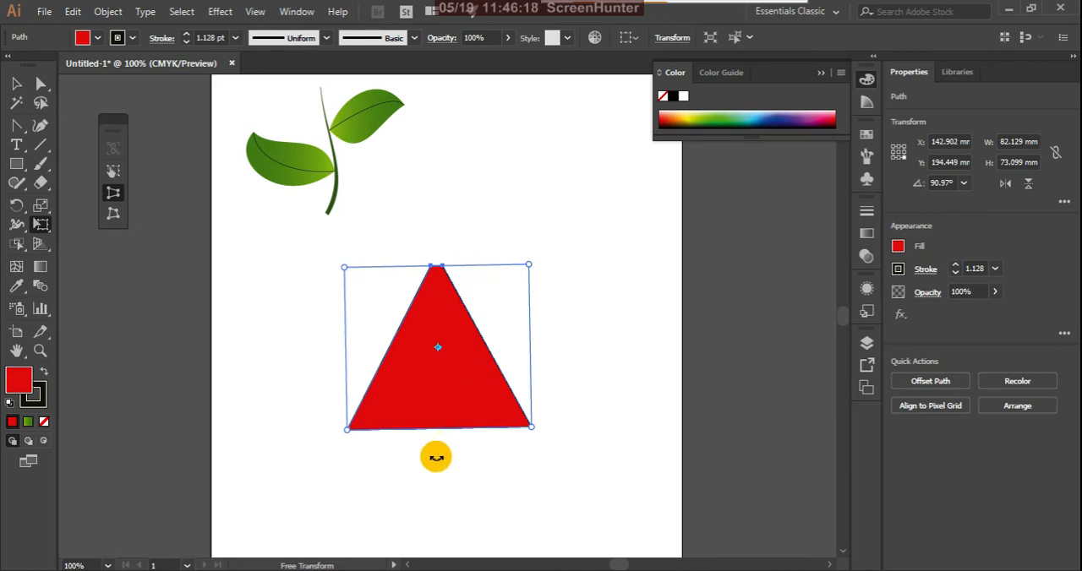
pyautogui.moveTo(439, 430); pyautogui.dragTo(439, 395)
pyautogui.moveTo(534, 438); pyautogui.dragTo(575, 467)
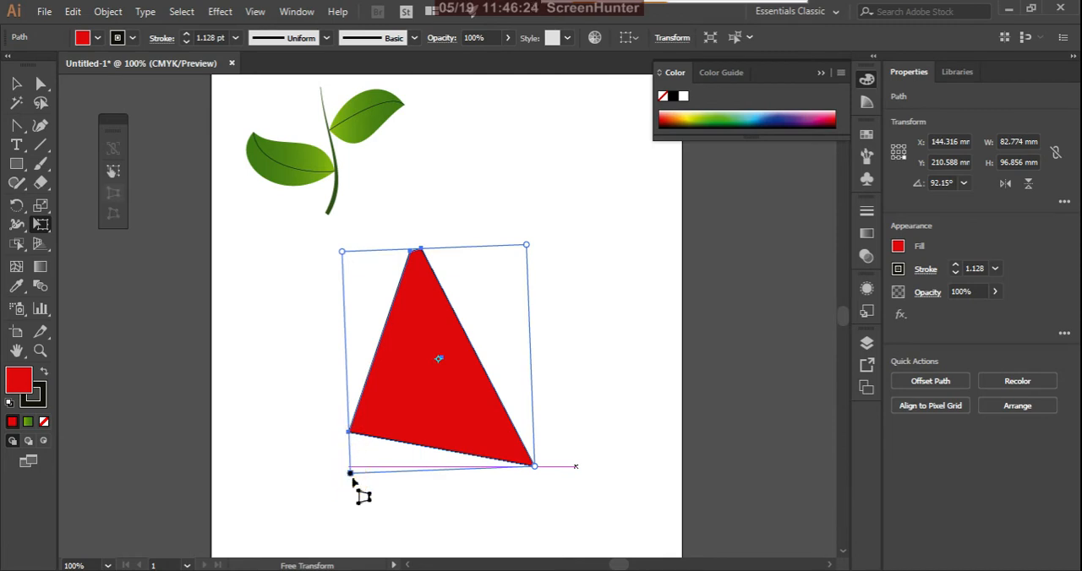
pyautogui.moveTo(351, 474)
pyautogui.mouseDown()
pyautogui.moveTo(332, 509)
pyautogui.moveTo(350, 473)
pyautogui.mouseUp()
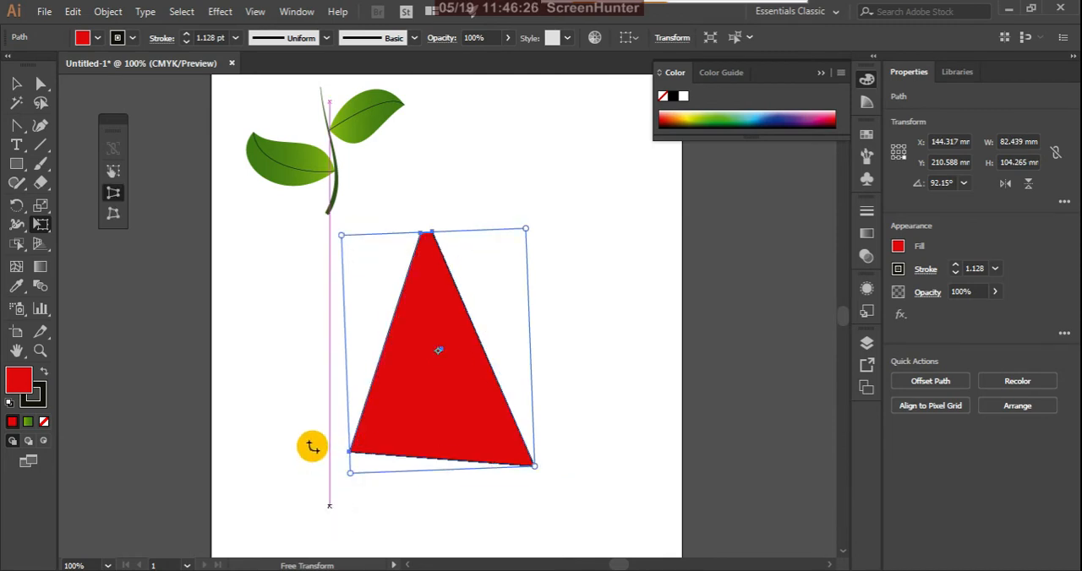
pyautogui.hotkey('ctrl', 'z')
pyautogui.hotkey('ctrl', 'z')
pyautogui.hotkey('ctrl', 'z')
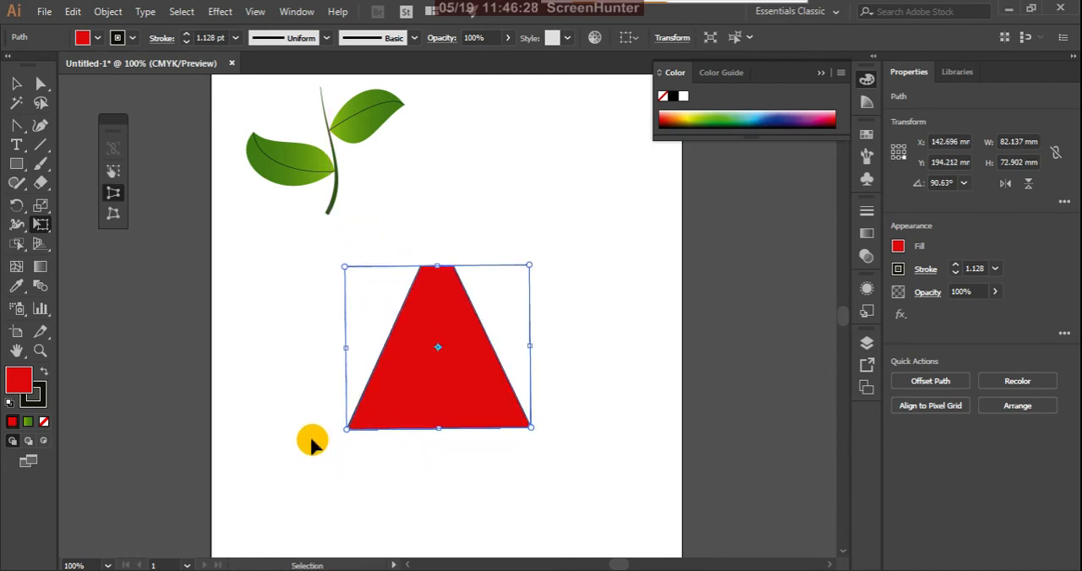
# Switch to Free Distort and move the trapezoid's corners individually into an irregular shape of about 51.05 by 50.35 mm.
pyautogui.press('e')
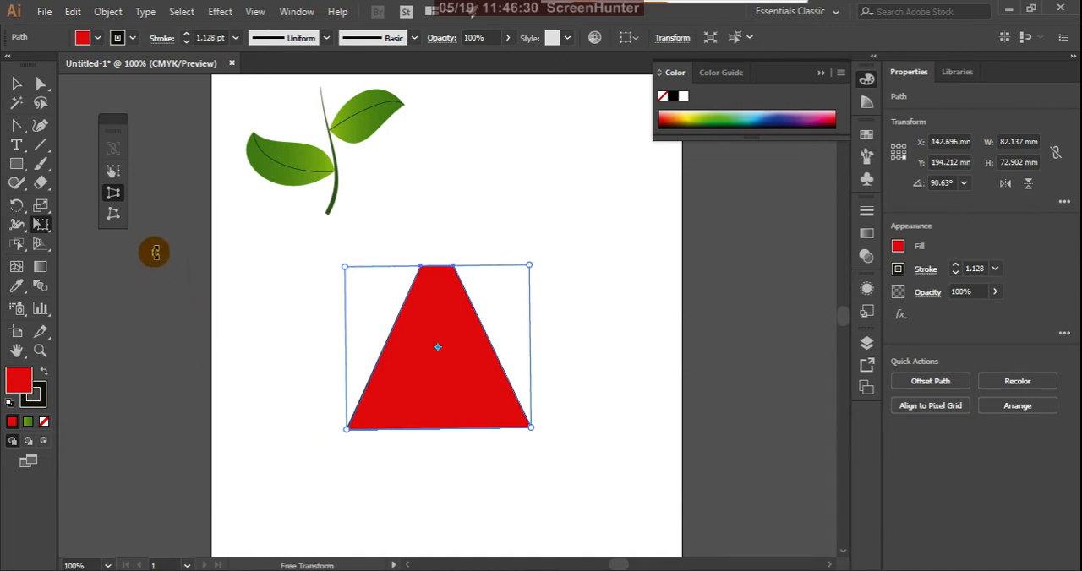
pyautogui.click(116, 217)
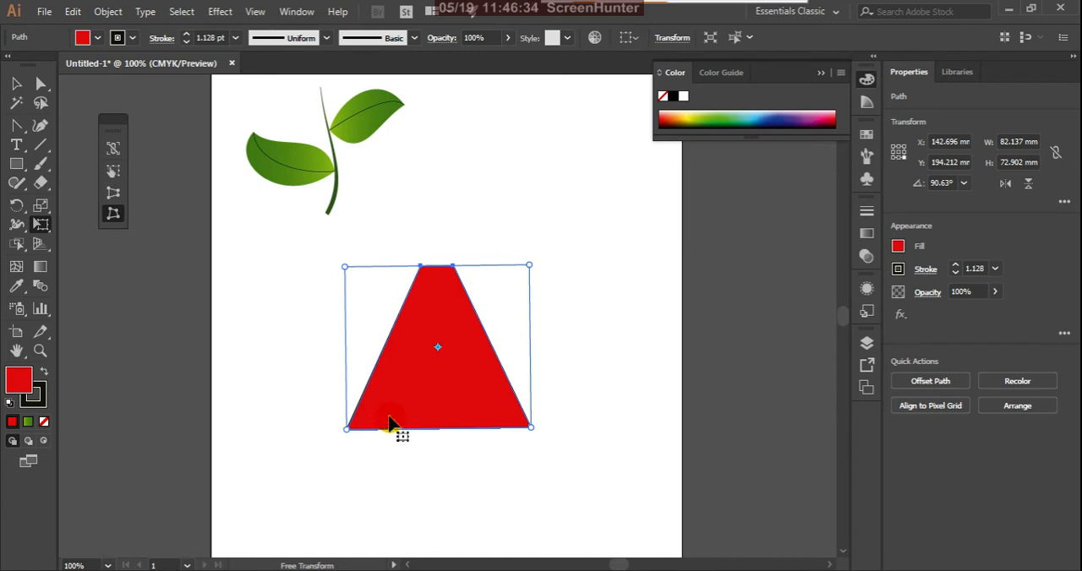
pyautogui.moveTo(348, 433); pyautogui.dragTo(321, 450)
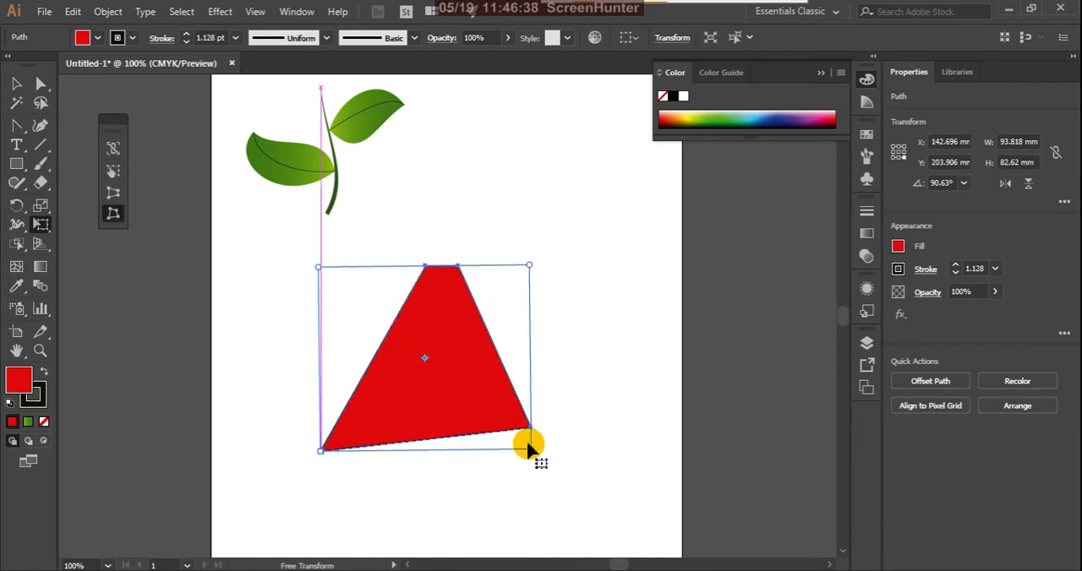
pyautogui.moveTo(530, 267); pyautogui.dragTo(456, 359)
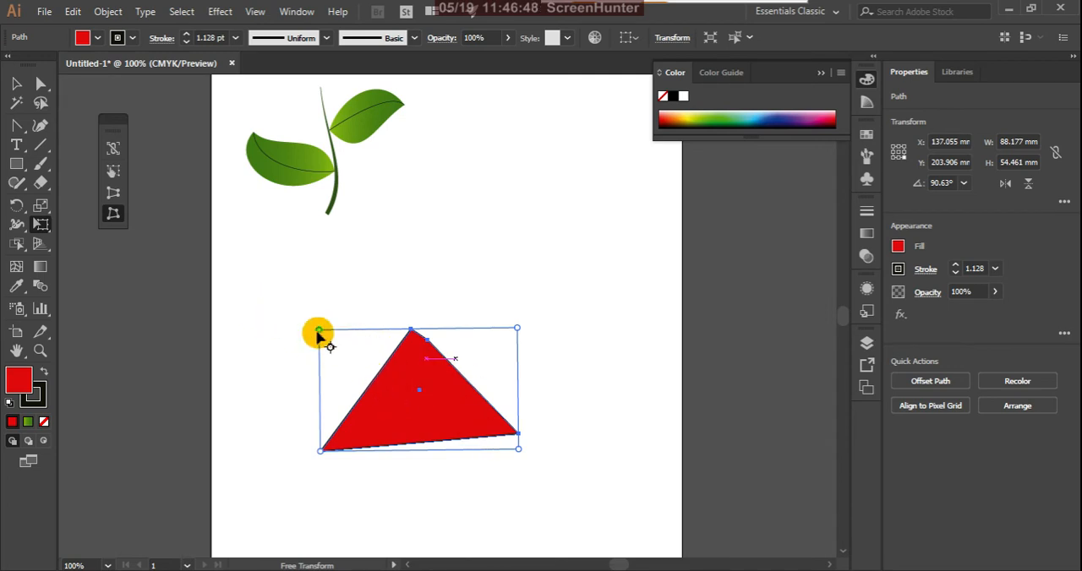
pyautogui.moveTo(282, 307); pyautogui.dragTo(423, 441)
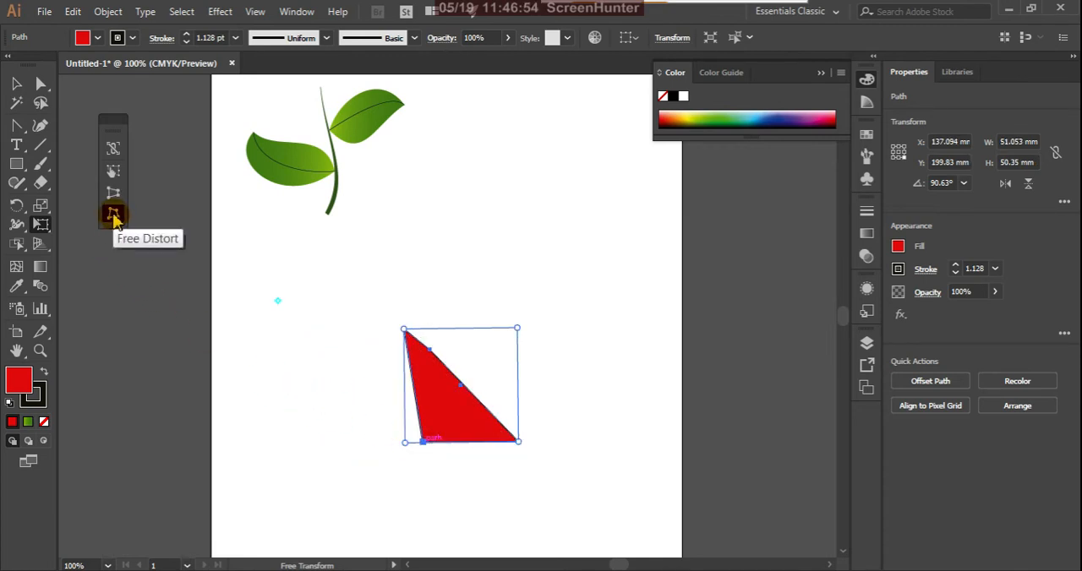
pyautogui.click(117, 149)
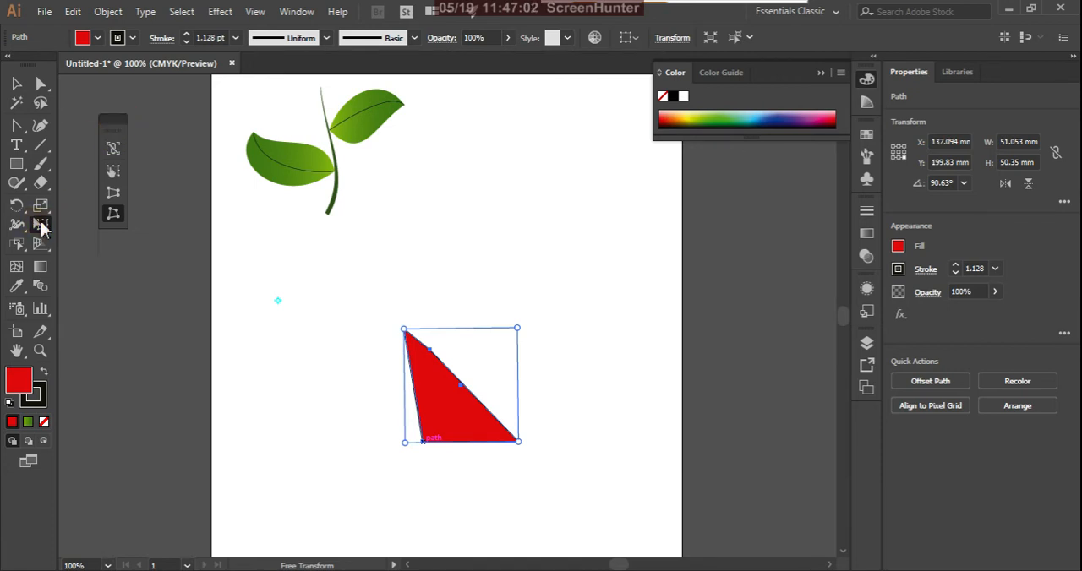
# Leave Free Transform and delete the distorted red shape from the artboard.
pyautogui.click(17, 84)
pyautogui.click(398, 386)
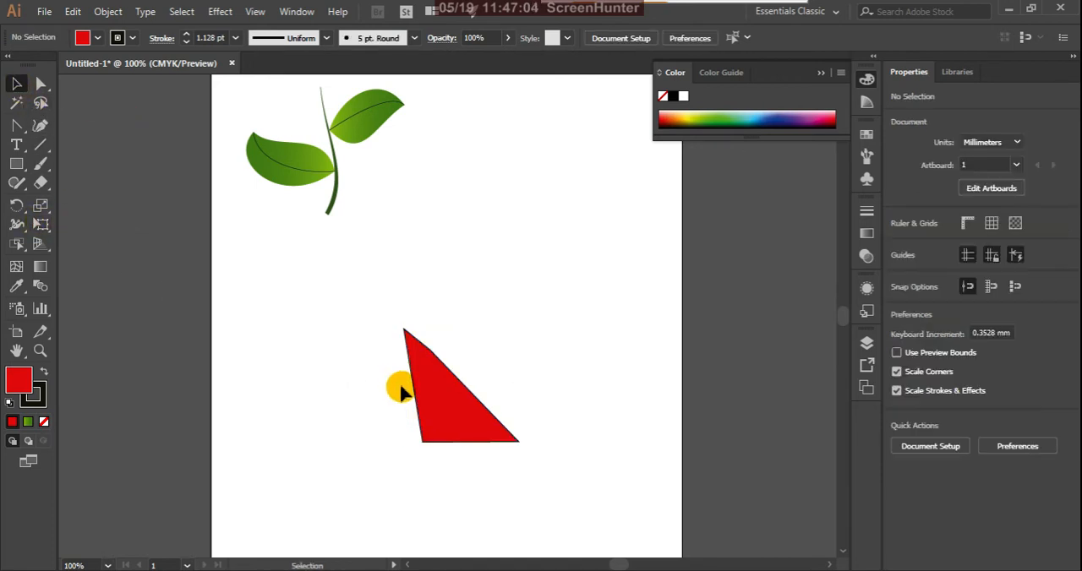
pyautogui.click(439, 415)
pyautogui.press('Delete')
pyautogui.click(418, 412)
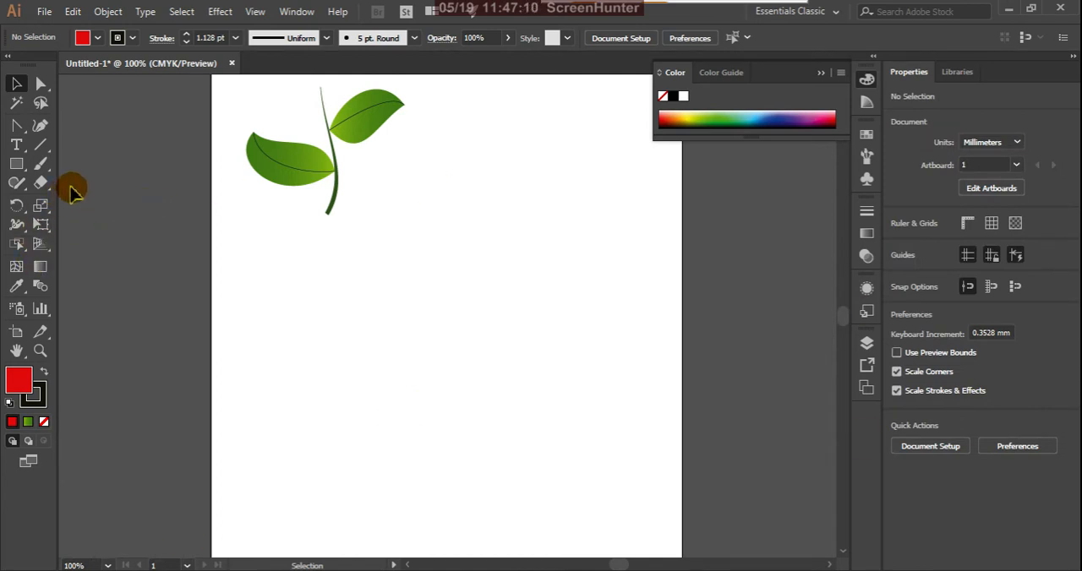
# Open the tool group containing Shape Builder, Live Paint Bucket and Live Paint Selection.
pyautogui.click(18, 245)
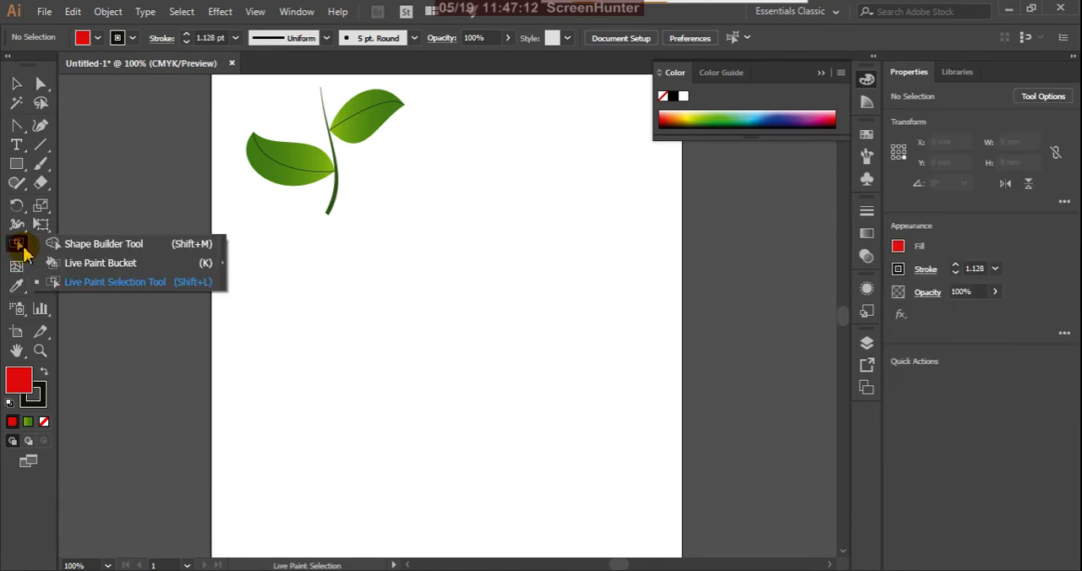
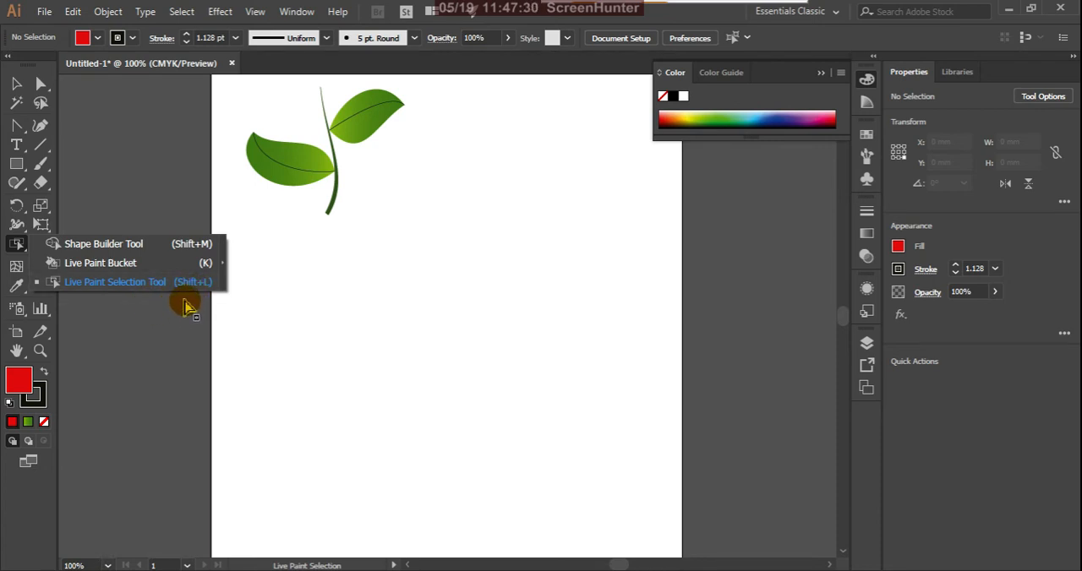
# Draw a red rectangle of about 48 by 41 mm below the leaves and a second overlapping one of about 59 by 29 mm.
pyautogui.click(18, 244)
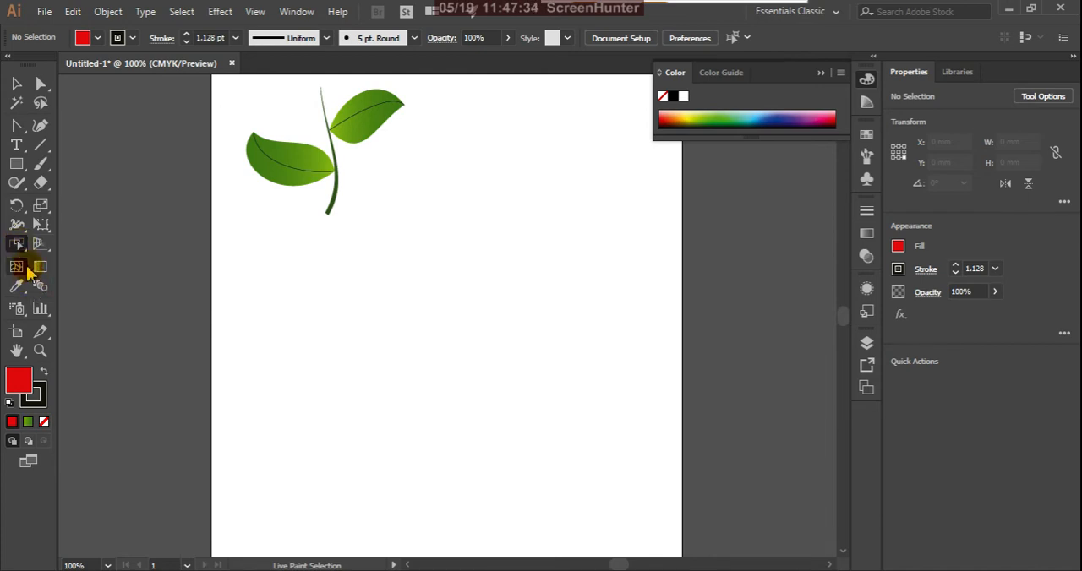
pyautogui.click(22, 168)
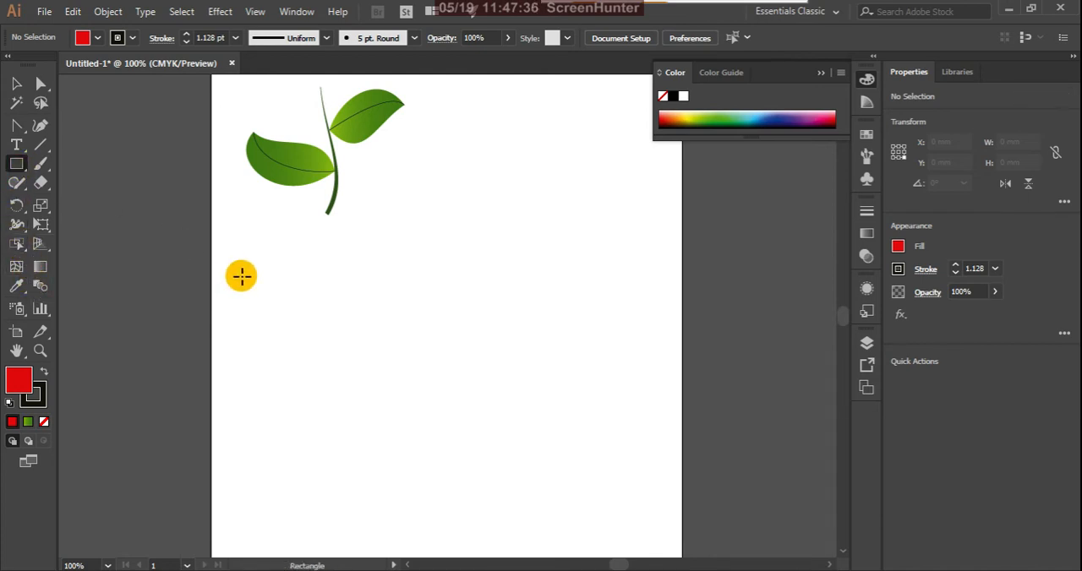
pyautogui.moveTo(267, 285); pyautogui.dragTo(377, 378)
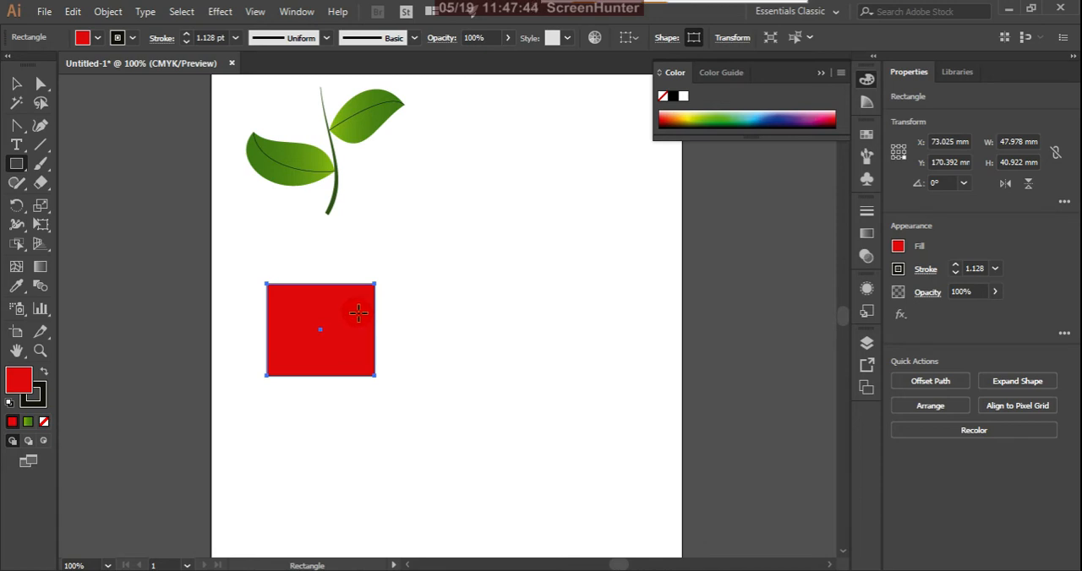
pyautogui.moveTo(358, 313); pyautogui.dragTo(490, 375)
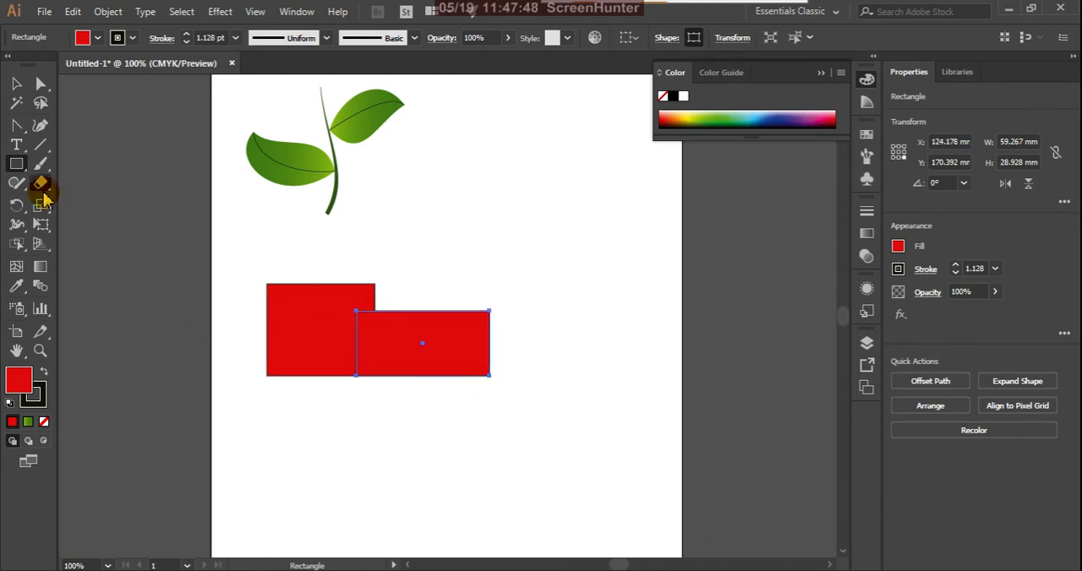
# Draw a circle about 28 mm across at the first rectangle's lower edge and duplicate it beneath the second rectangle as another wheel.
pyautogui.click(24, 172)
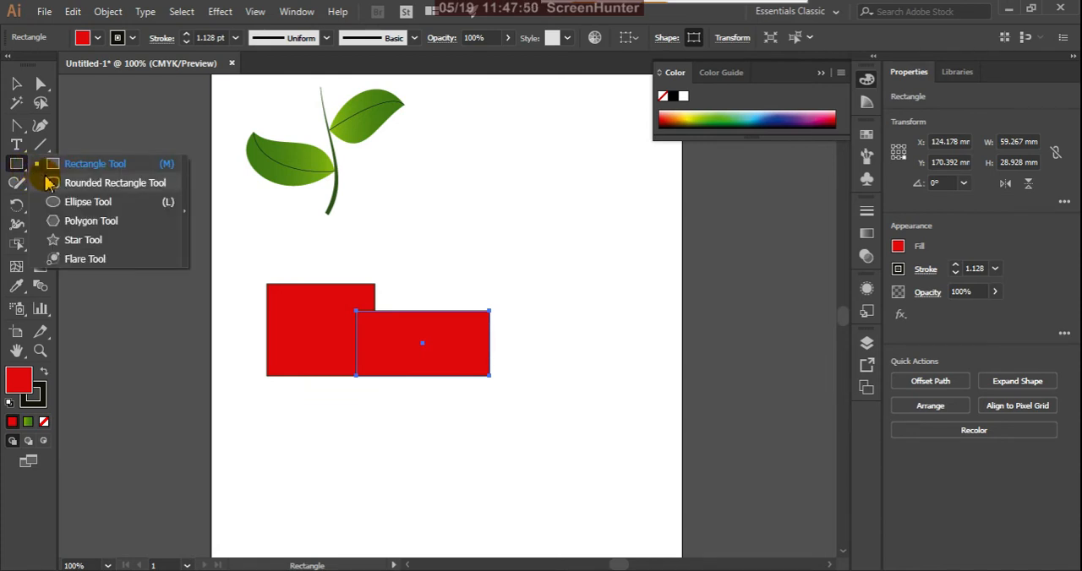
pyautogui.click(68, 201)
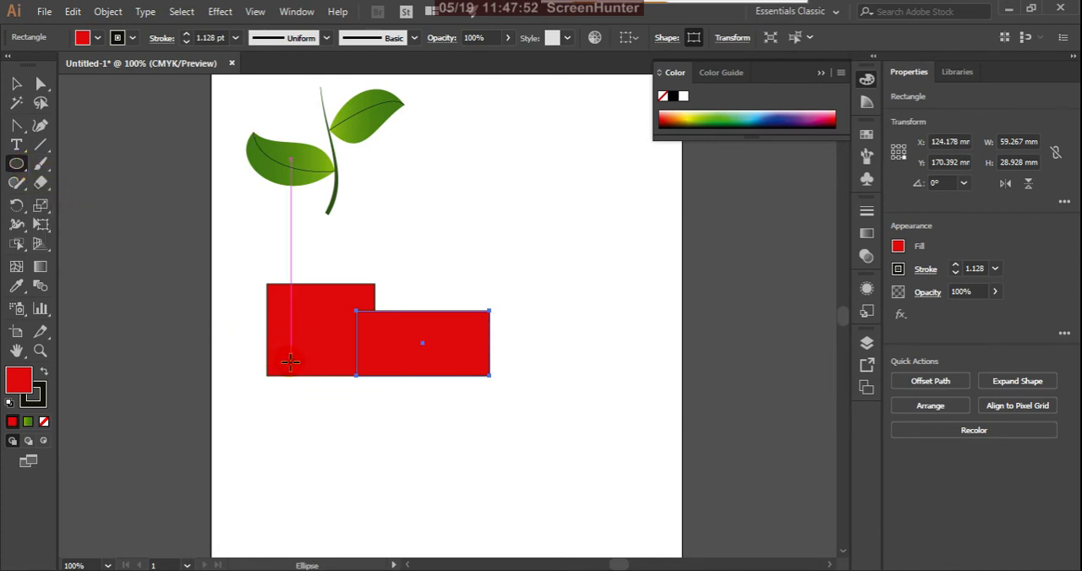
pyautogui.moveTo(292, 363); pyautogui.dragTo(358, 429)
pyautogui.click(16, 83)
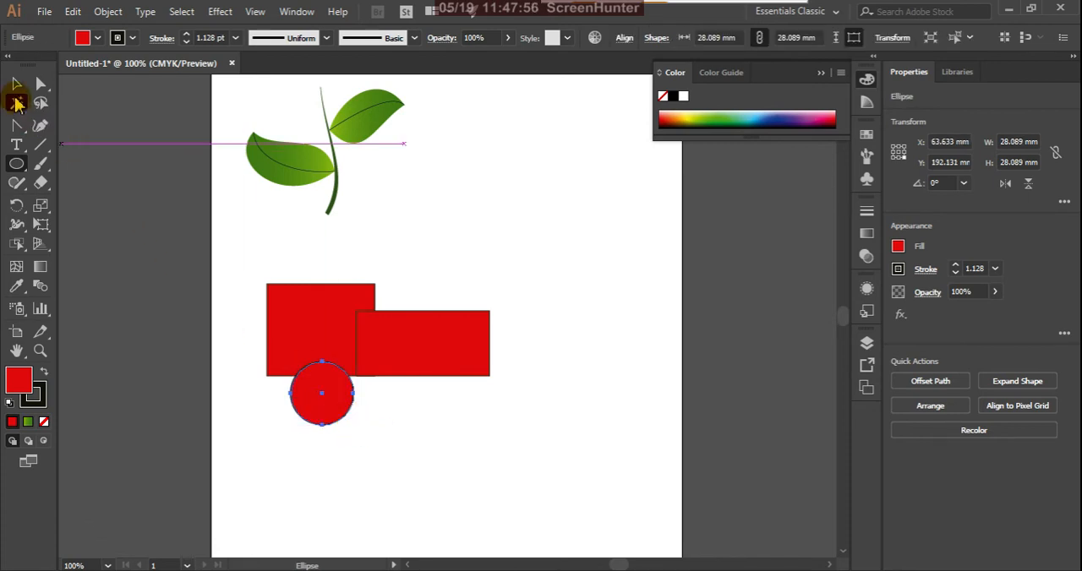
pyautogui.click(233, 419)
pyautogui.click(330, 414)
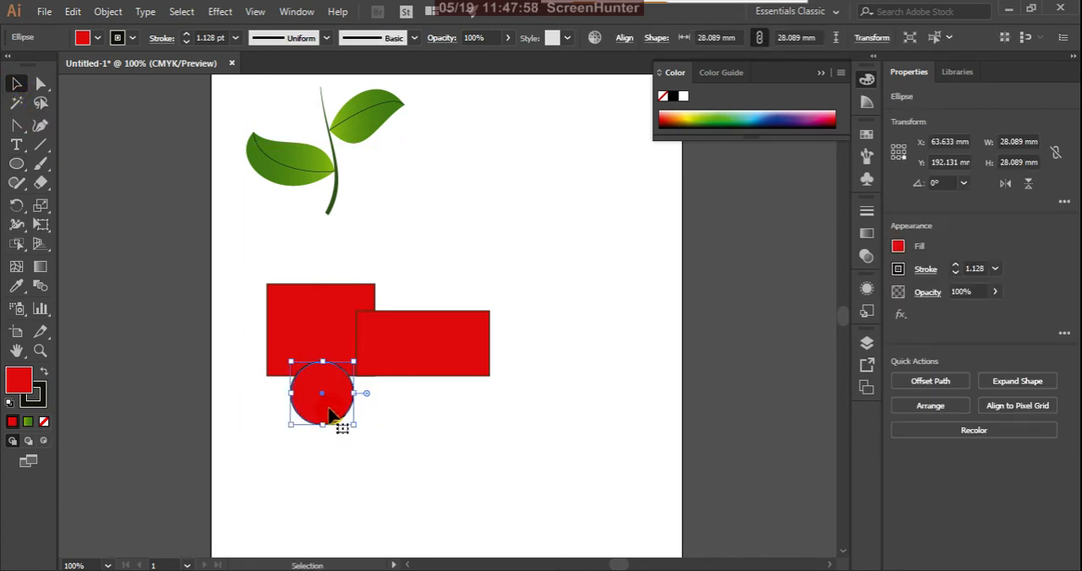
pyautogui.moveTo(322, 414); pyautogui.dragTo(310, 407)
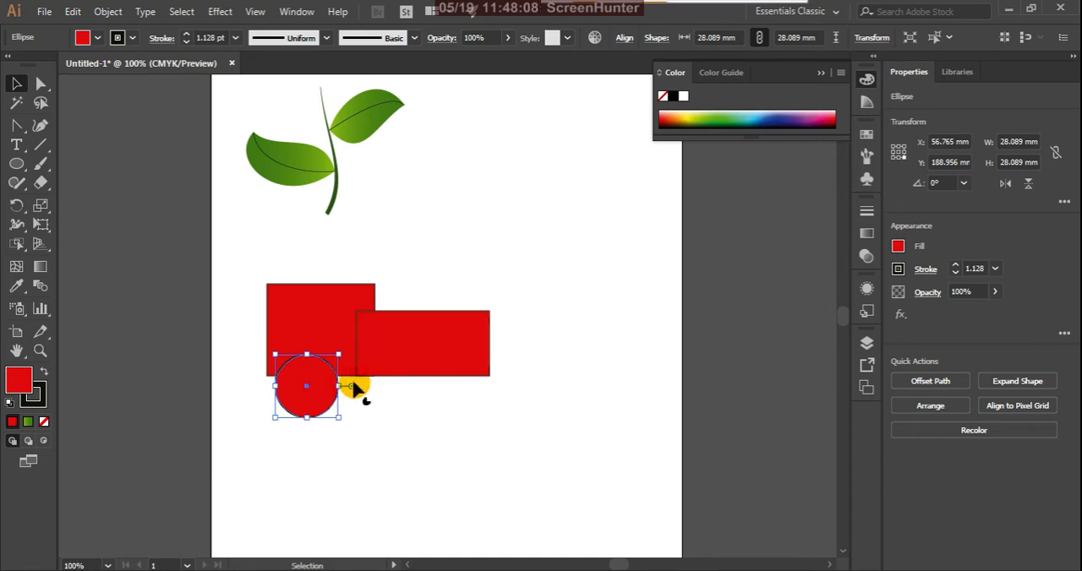
pyautogui.moveTo(313, 404); pyautogui.dragTo(455, 402)
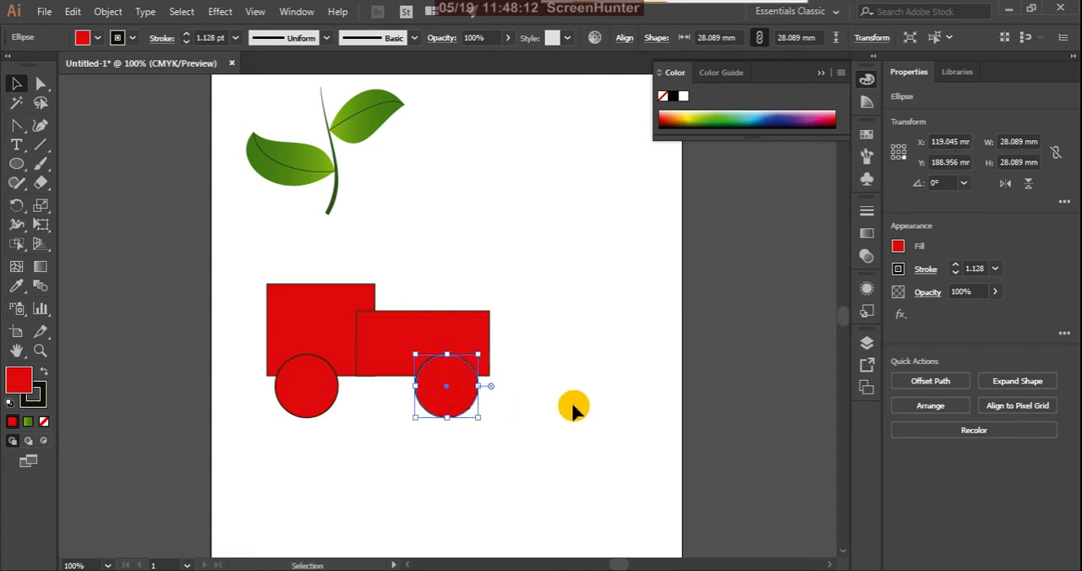
# Examine the wheels and rectangles as separate objects on the artboard and in the layer list.
pyautogui.click(573, 403)
pyautogui.click(459, 404)
pyautogui.click(326, 402)
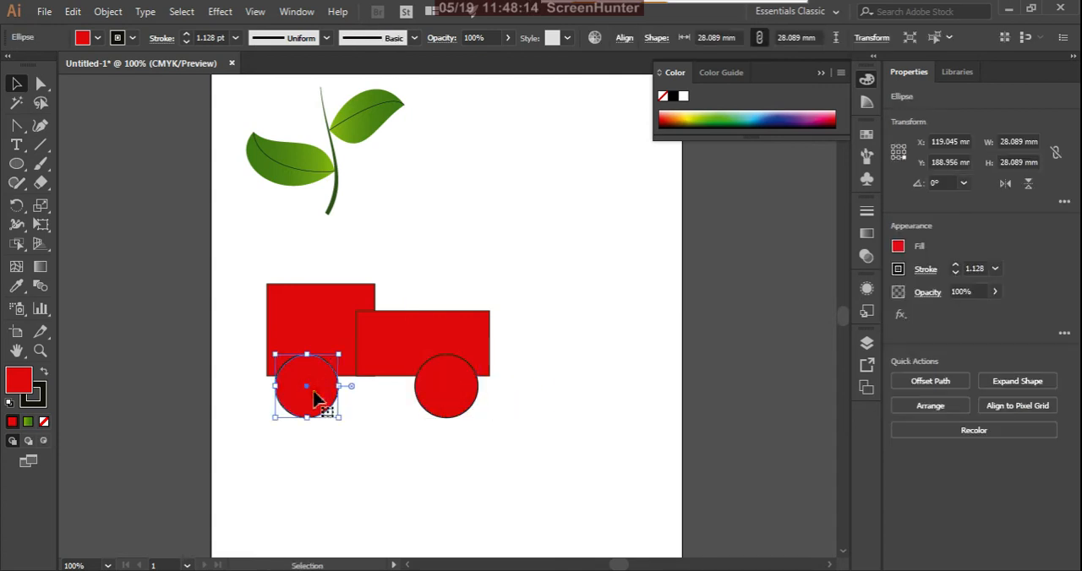
pyautogui.click(398, 350)
pyautogui.click(330, 332)
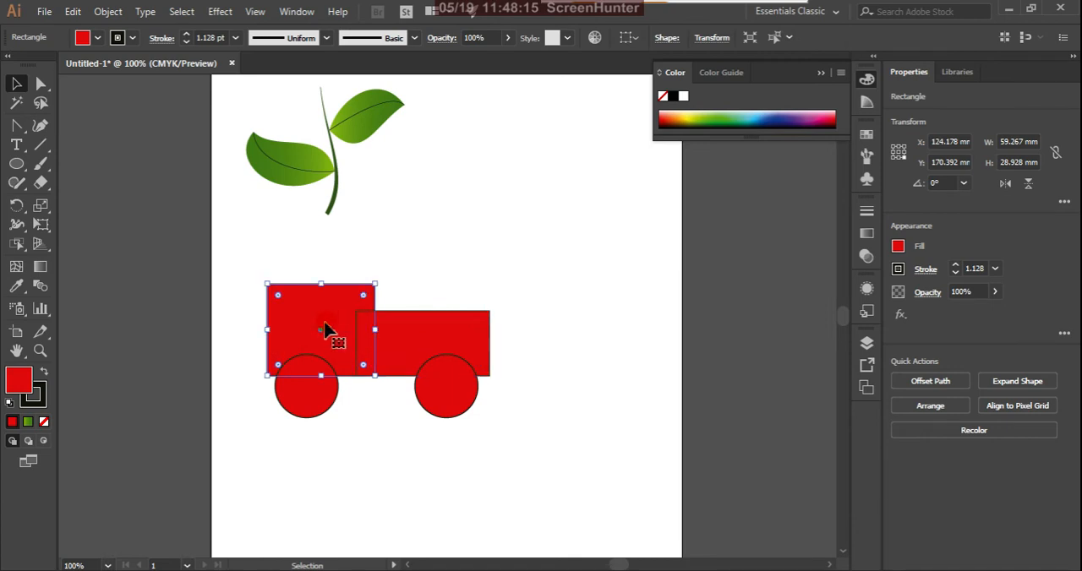
pyautogui.click(551, 281)
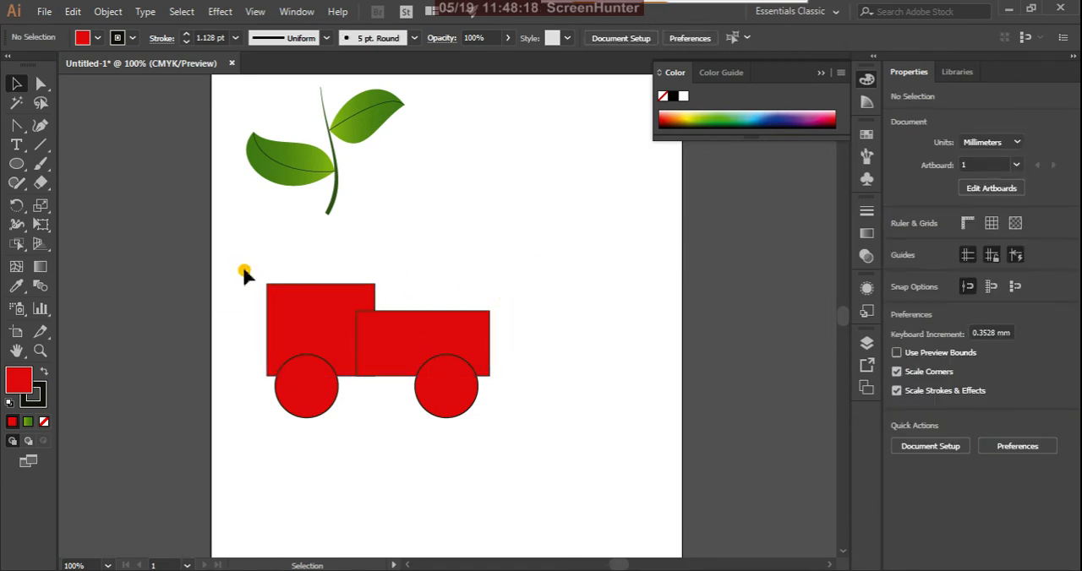
pyautogui.moveTo(242, 270); pyautogui.dragTo(507, 478)
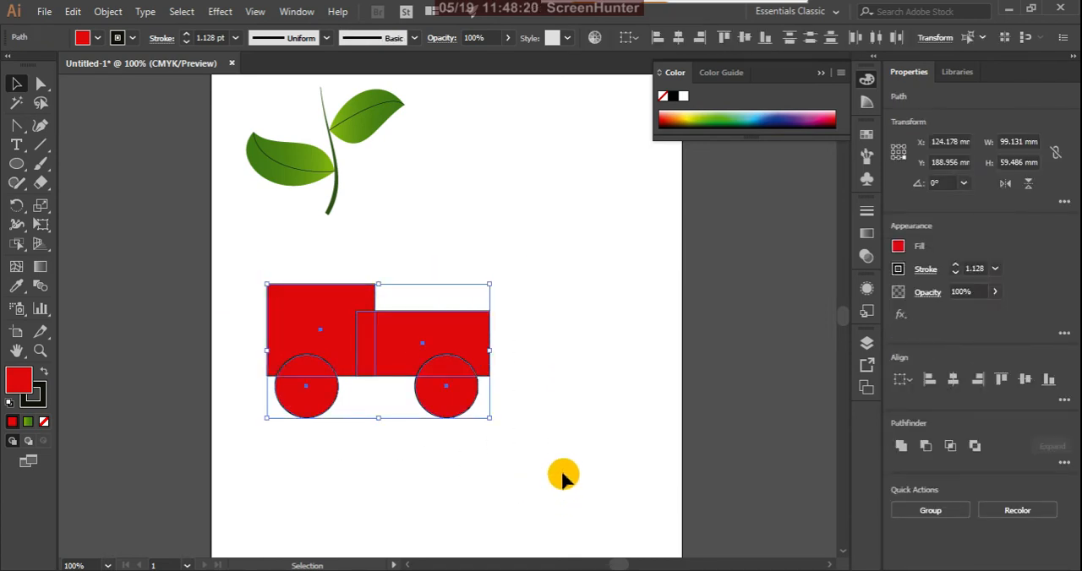
pyautogui.click(557, 378)
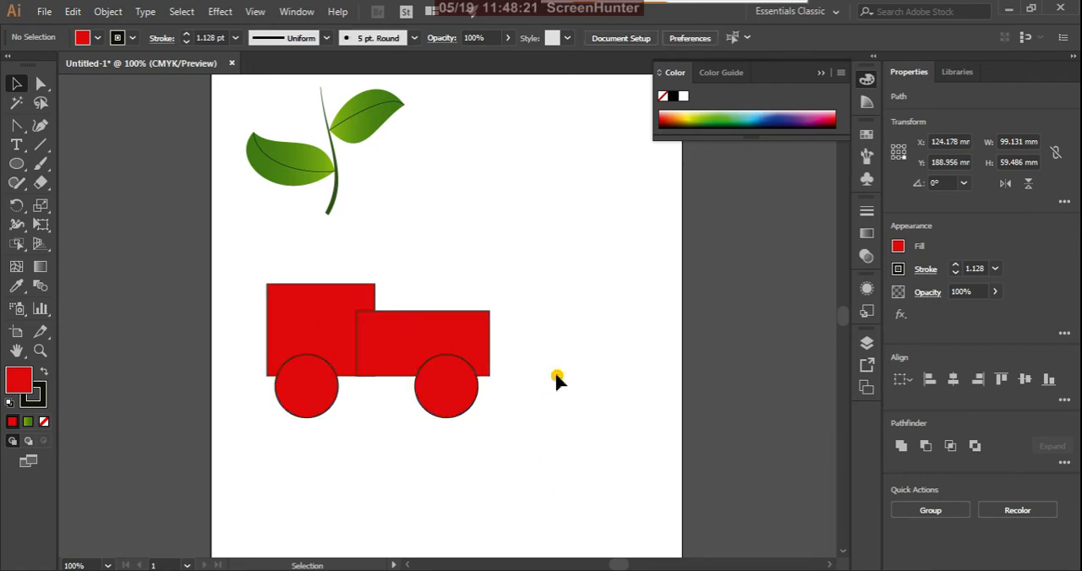
pyautogui.click(865, 346)
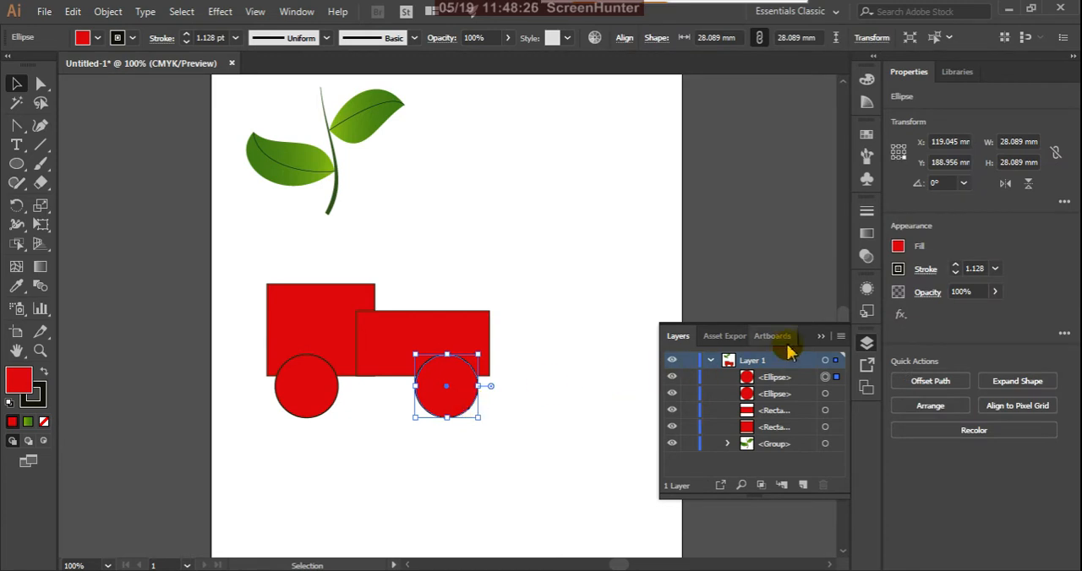
pyautogui.click(820, 336)
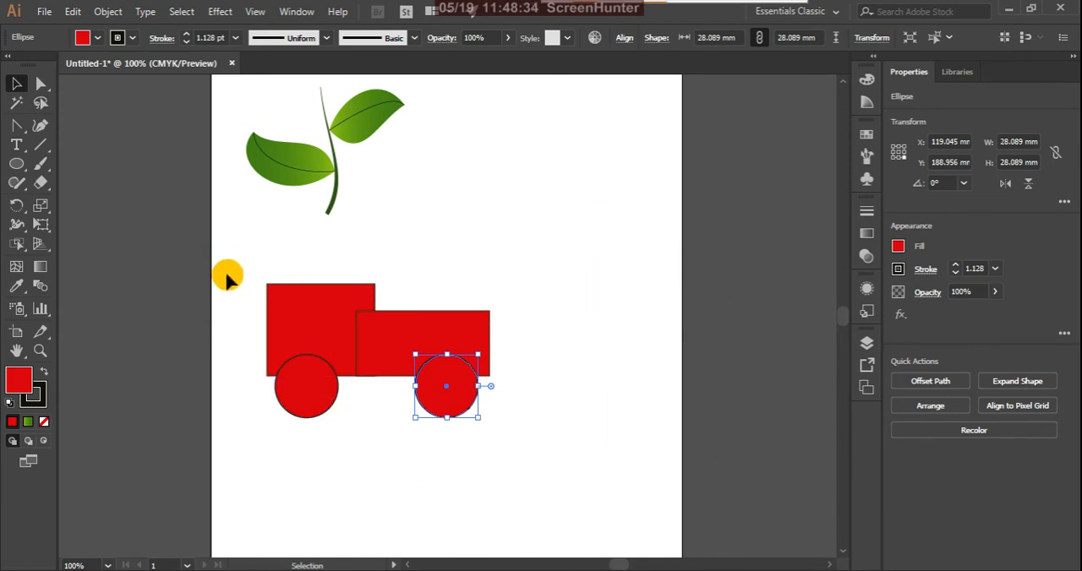
# Select all four shapes and merge the two rectangles into one body with Shape Builder, making each wheel's lower part a separate shape.
pyautogui.moveTo(244, 267); pyautogui.dragTo(474, 426)
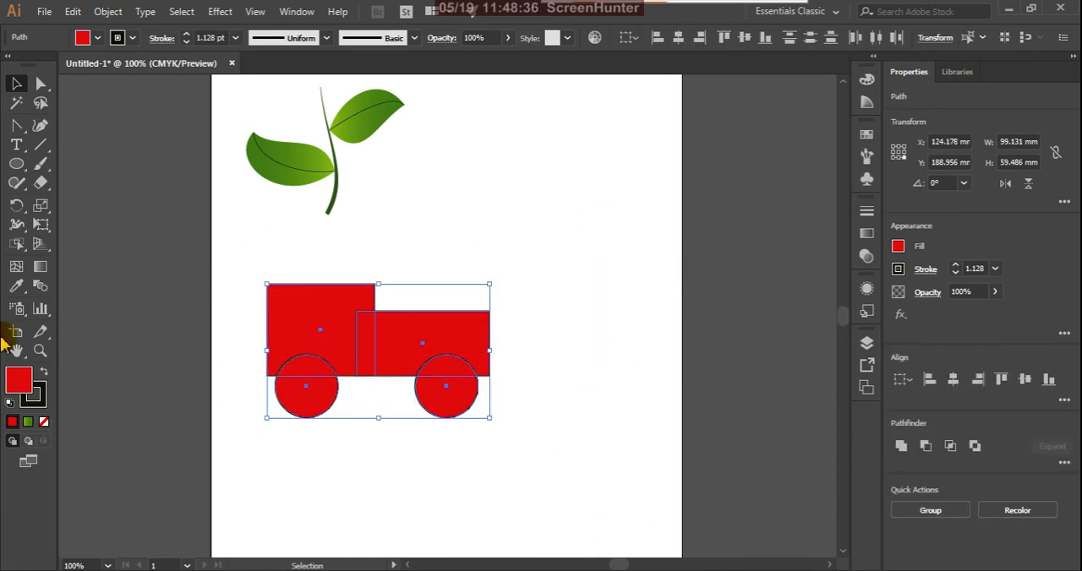
pyautogui.click(18, 246)
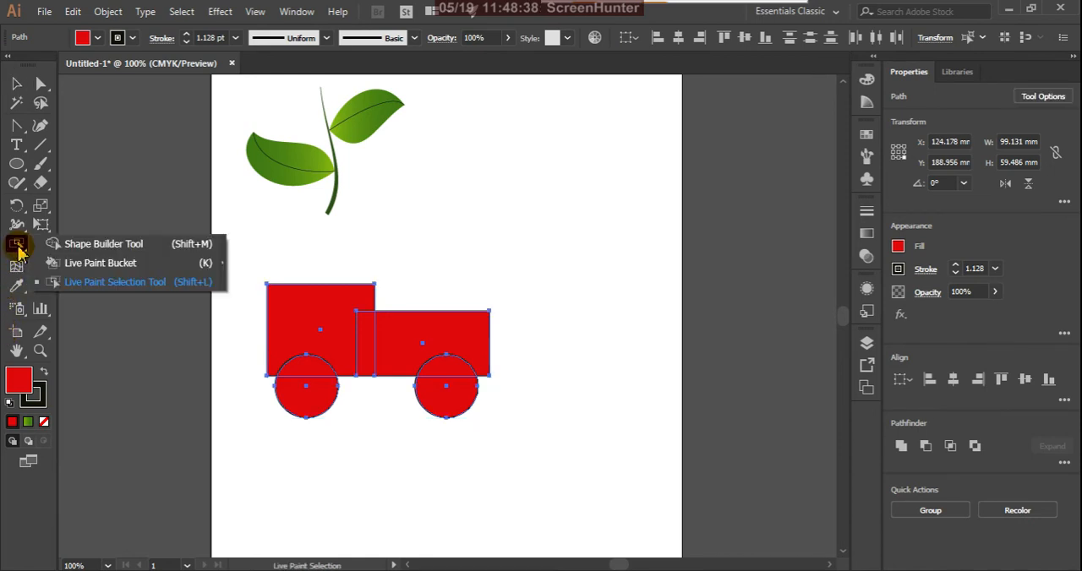
pyautogui.click(85, 244)
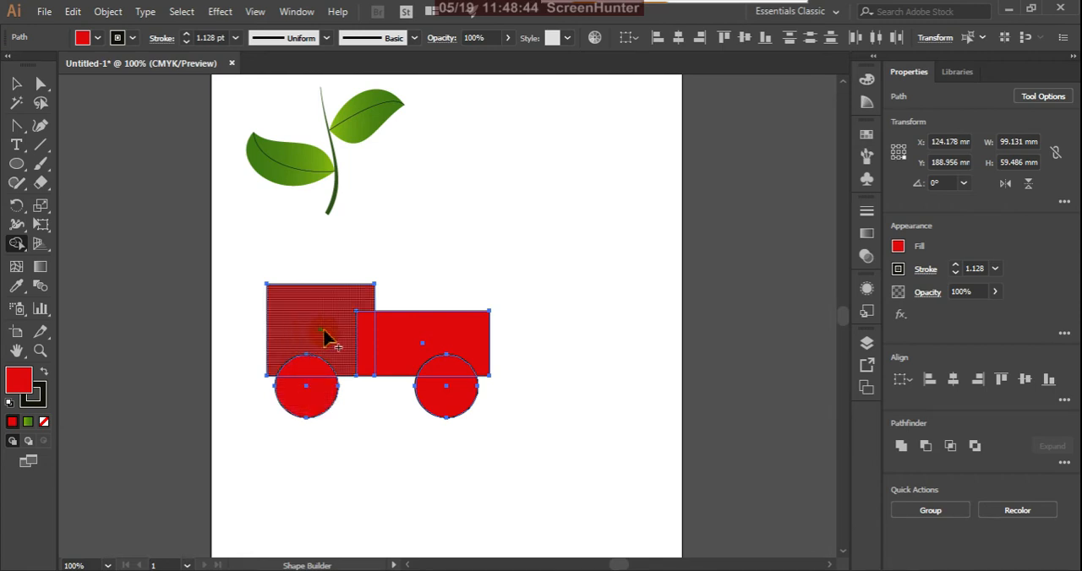
pyautogui.moveTo(330, 338)
pyautogui.mouseDown()
pyautogui.moveTo(369, 343)
pyautogui.moveTo(338, 342)
pyautogui.mouseUp()
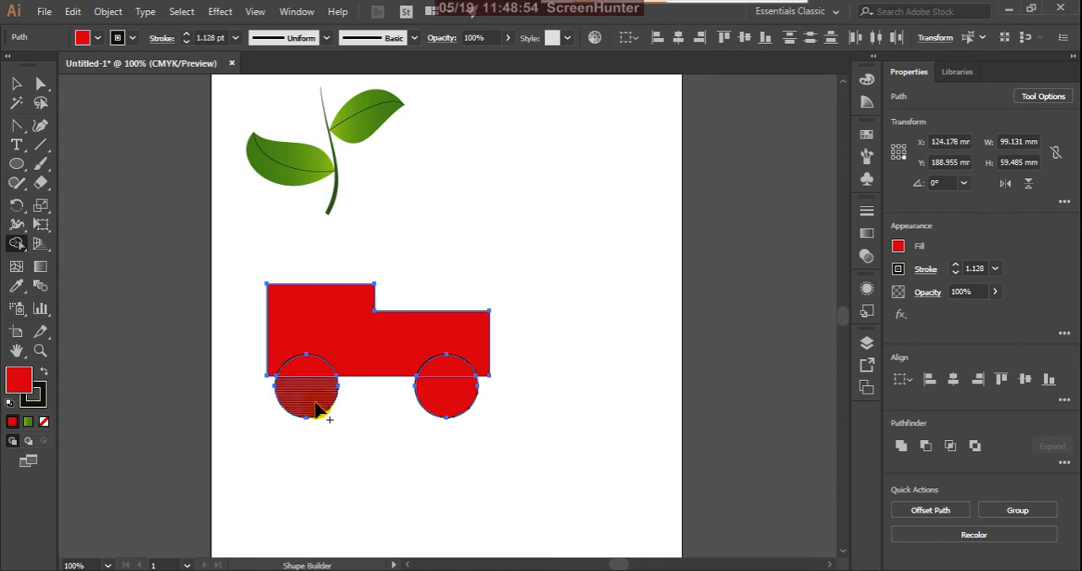
pyautogui.moveTo(438, 408); pyautogui.dragTo(440, 407)
pyautogui.click(16, 83)
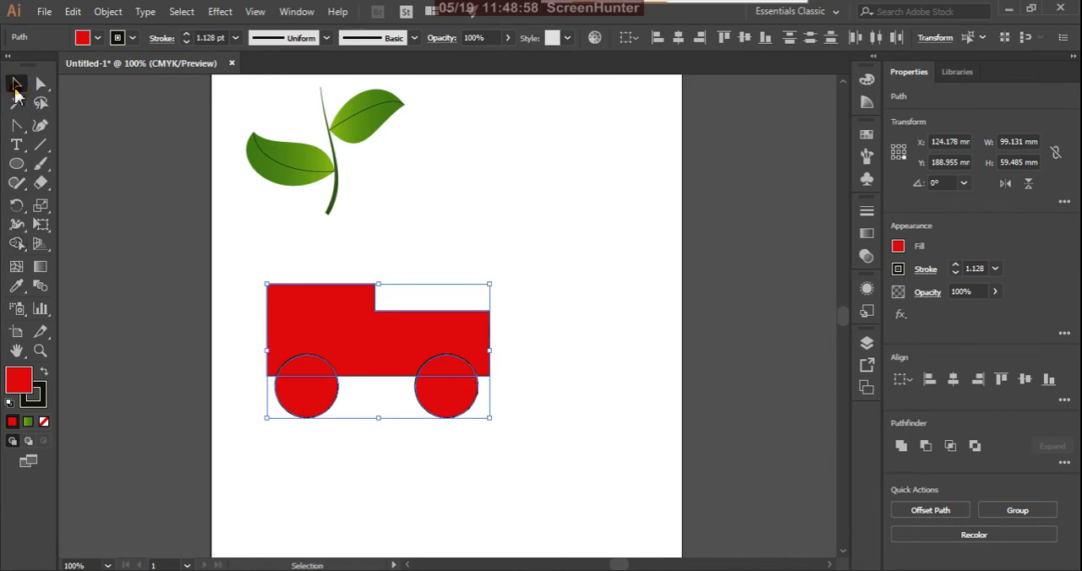
pyautogui.click(169, 427)
pyautogui.click(375, 348)
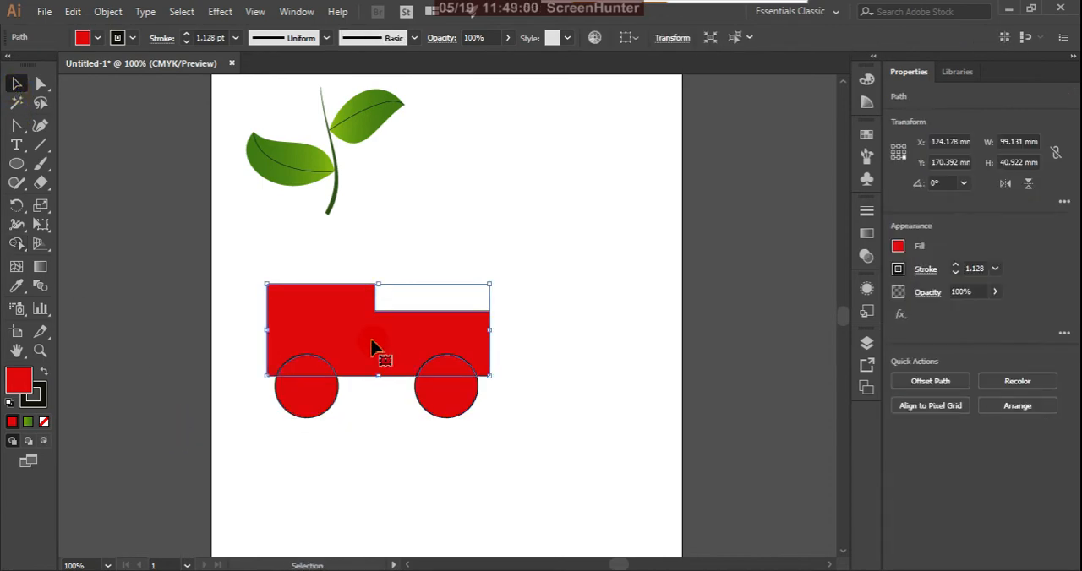
pyautogui.doubleClick(17, 382)
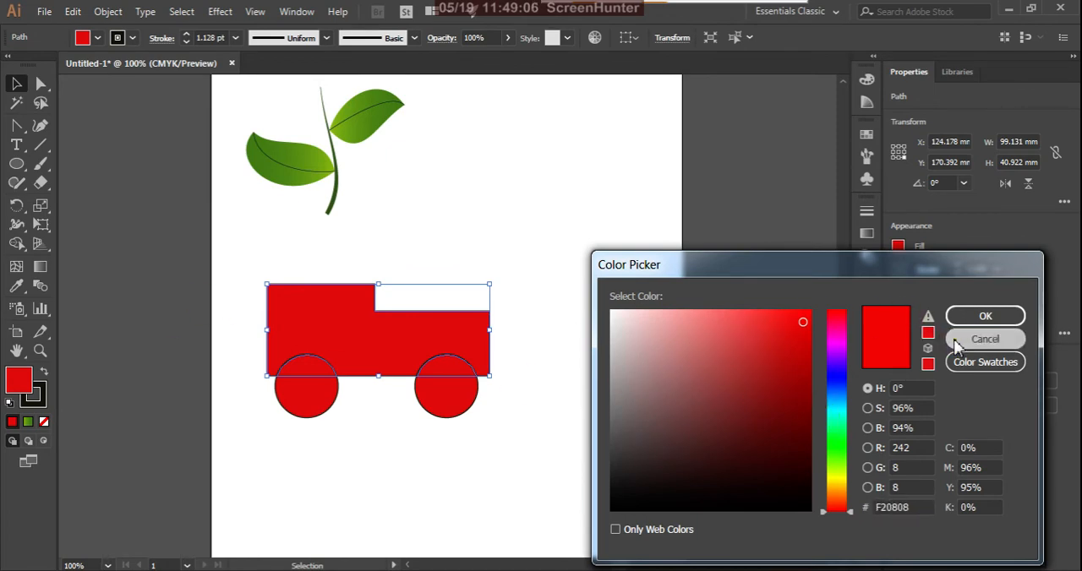
pyautogui.click(985, 339)
pyautogui.click(338, 466)
# Fill the lower parts of both wheels with the near-black colour 210101.
pyautogui.moveTo(267, 478); pyautogui.dragTo(541, 404)
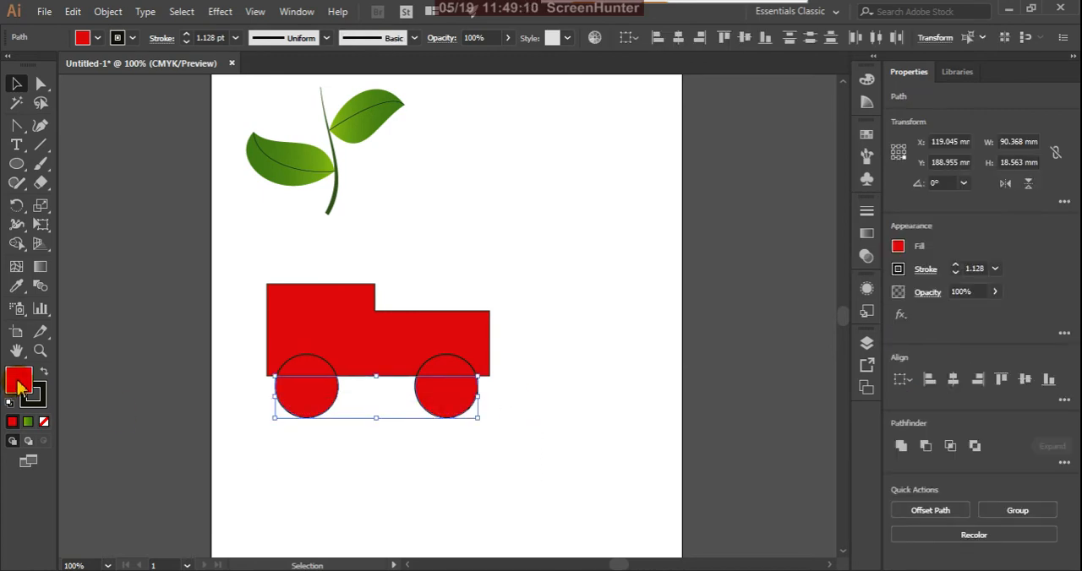
pyautogui.doubleClick(18, 382)
pyautogui.click(798, 483)
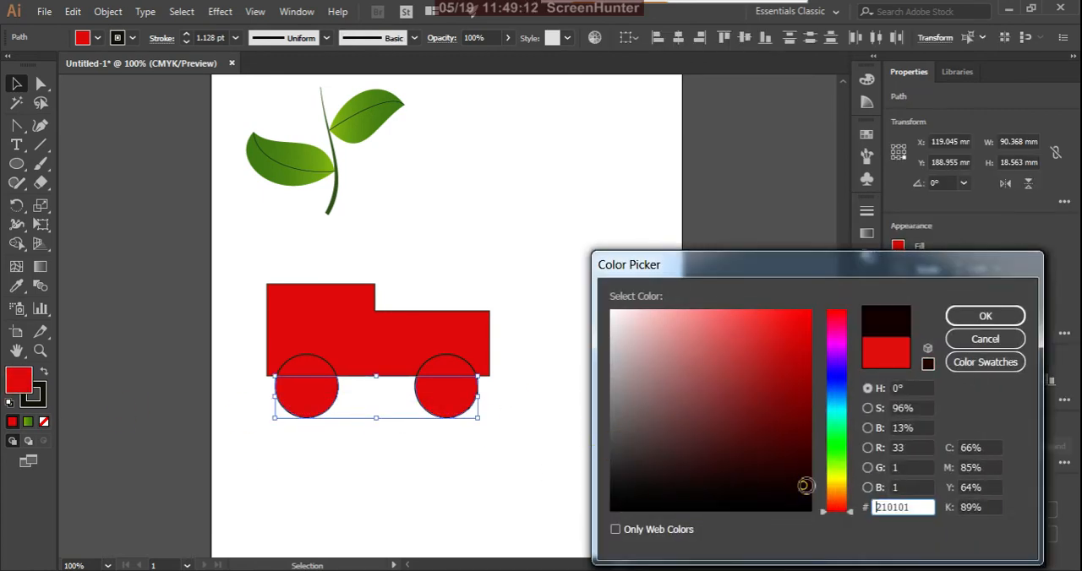
pyautogui.click(981, 316)
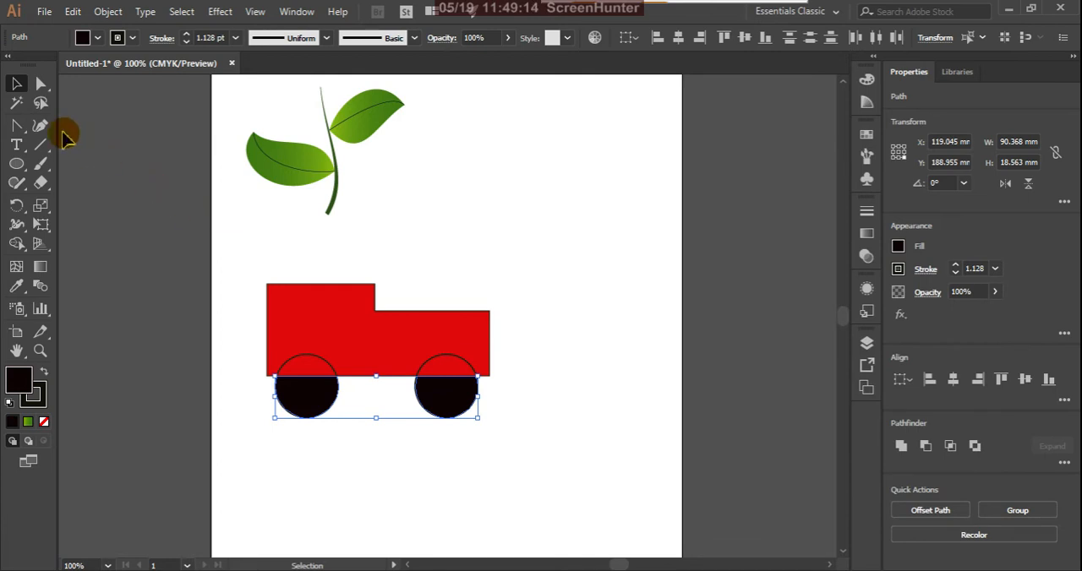
pyautogui.click(286, 463)
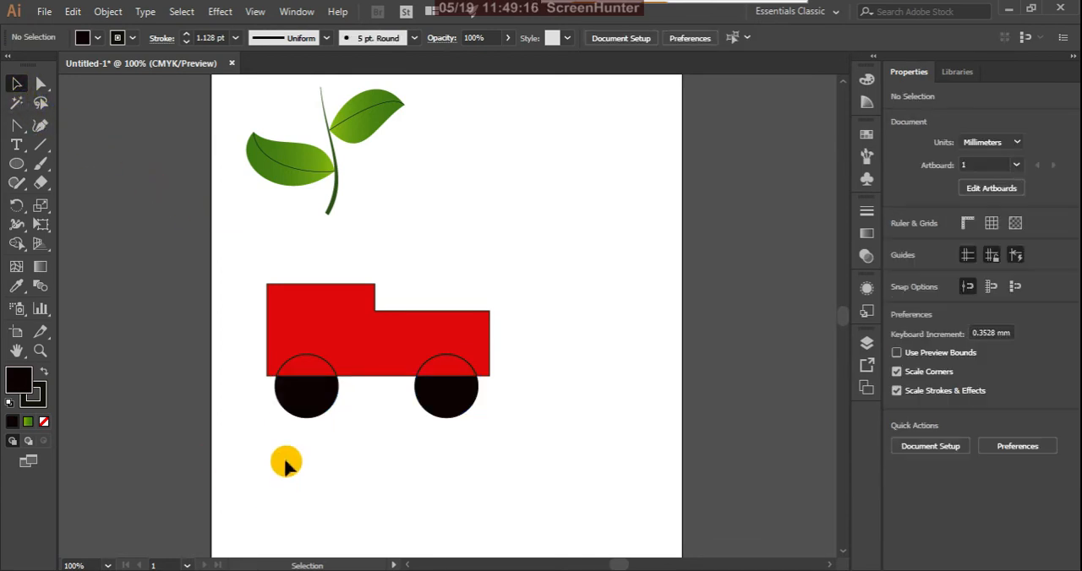
# Select both black wheel parts and bring them to the front of the stacking order.
pyautogui.click(317, 404)
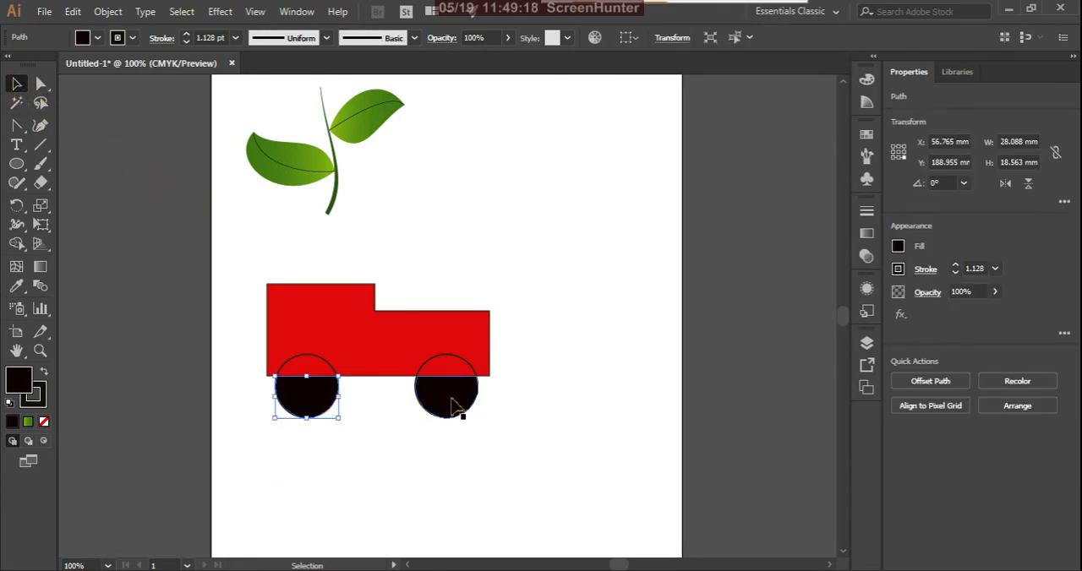
pyautogui.click(451, 406)
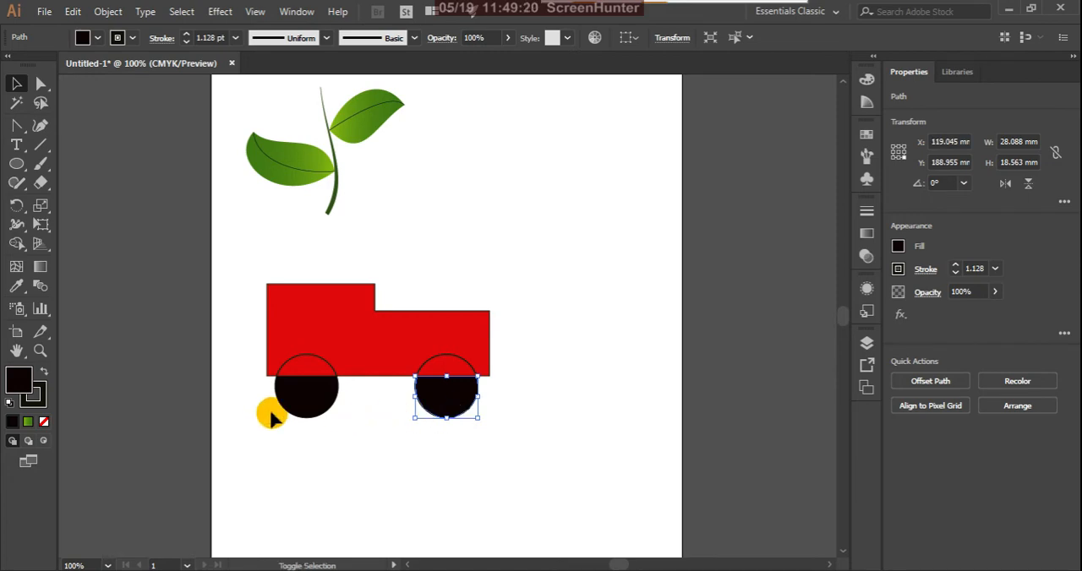
pyautogui.keyDown('shift'); pyautogui.click(307, 409); pyautogui.keyUp('shift')
pyautogui.rightClick(428, 407)
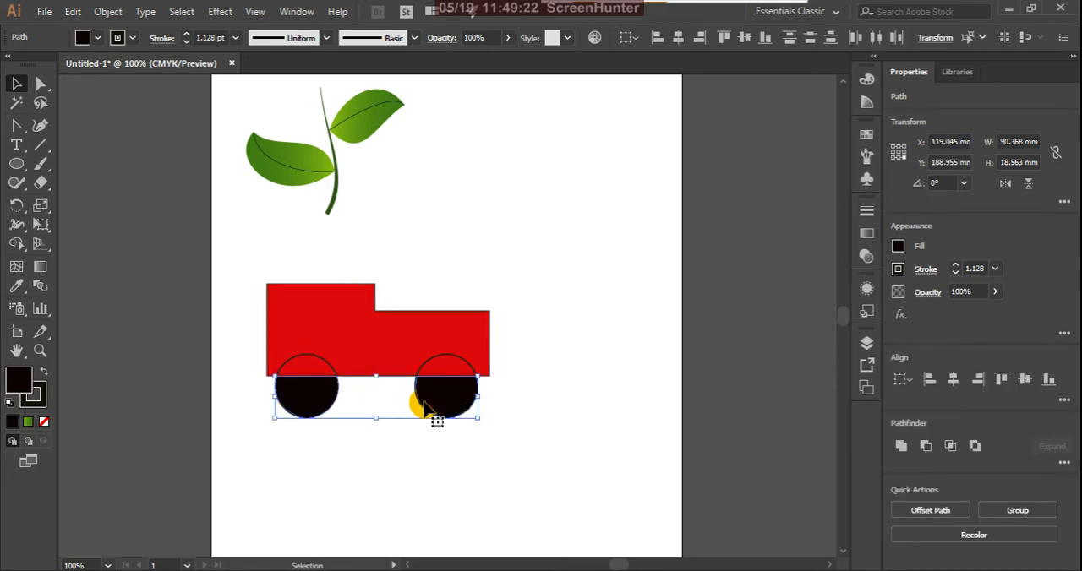
pyautogui.moveTo(587, 309)
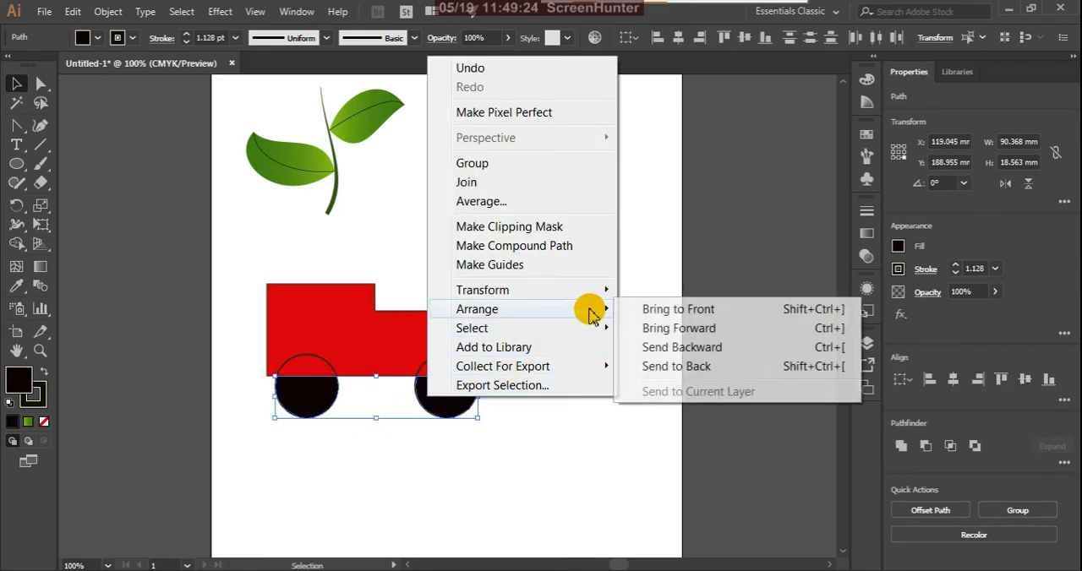
pyautogui.click(666, 310)
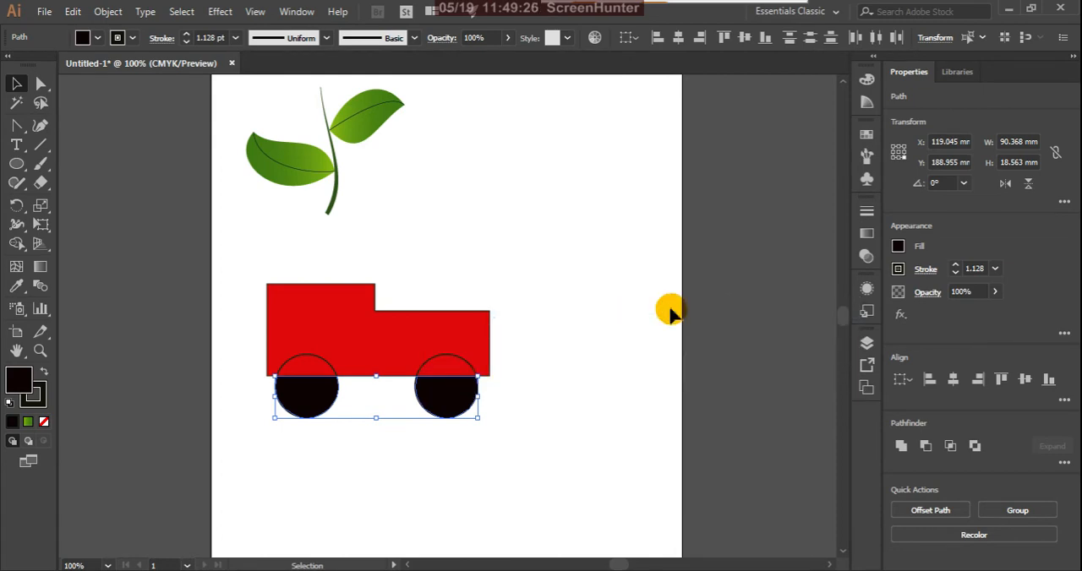
# Move the second wheel's black lower part about 18.6 mm down, away from the red body.
pyautogui.click(474, 399)
pyautogui.click(454, 403)
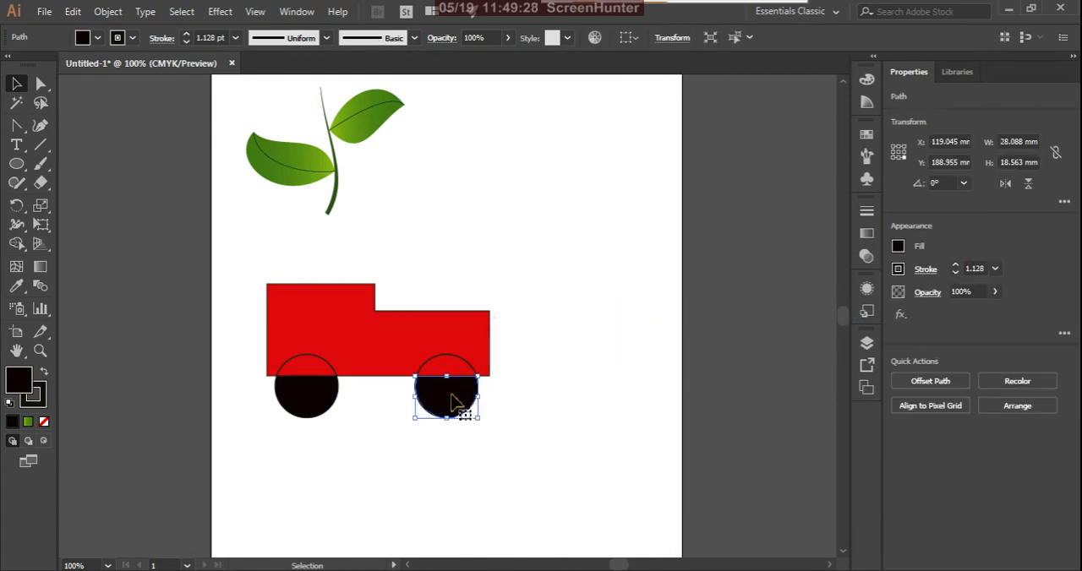
pyautogui.moveTo(454, 404); pyautogui.dragTo(456, 444)
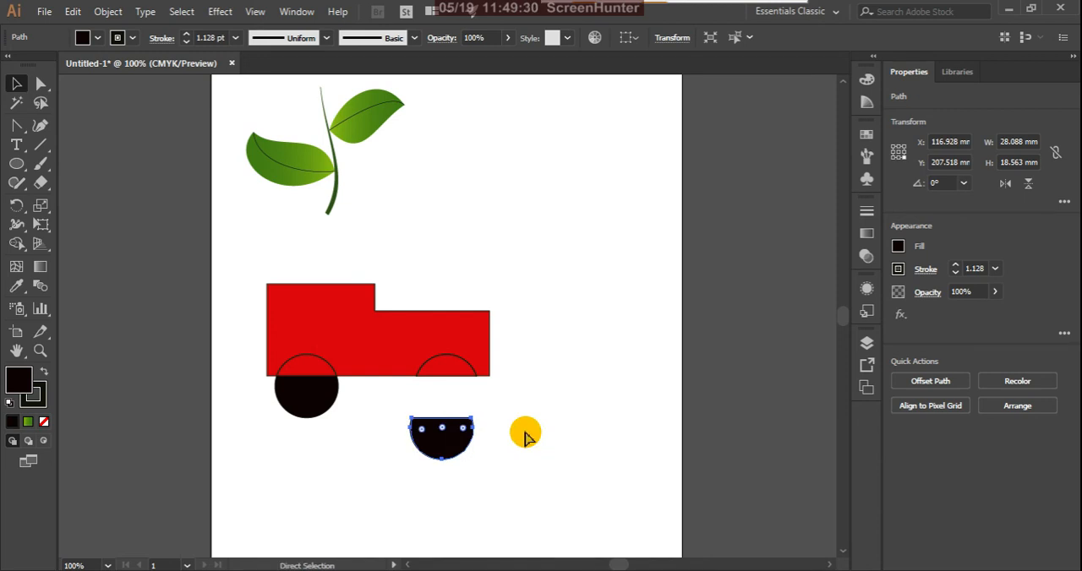
# Undo the last move of the second wheel's black lower part and leave nothing selected.
pyautogui.hotkey('ctrl', 'z')
pyautogui.click(547, 377)
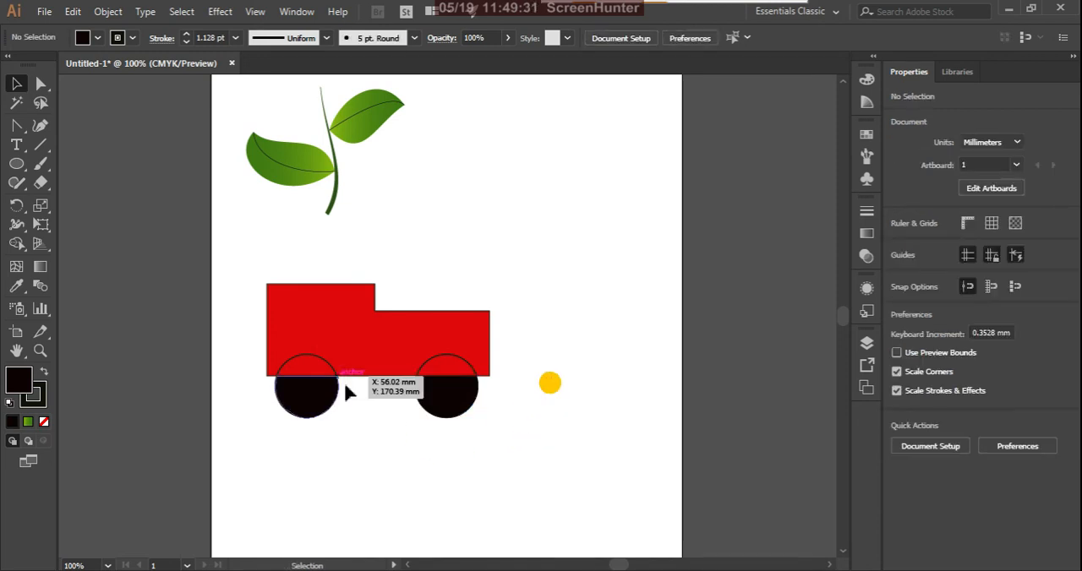
pyautogui.click(17, 244)
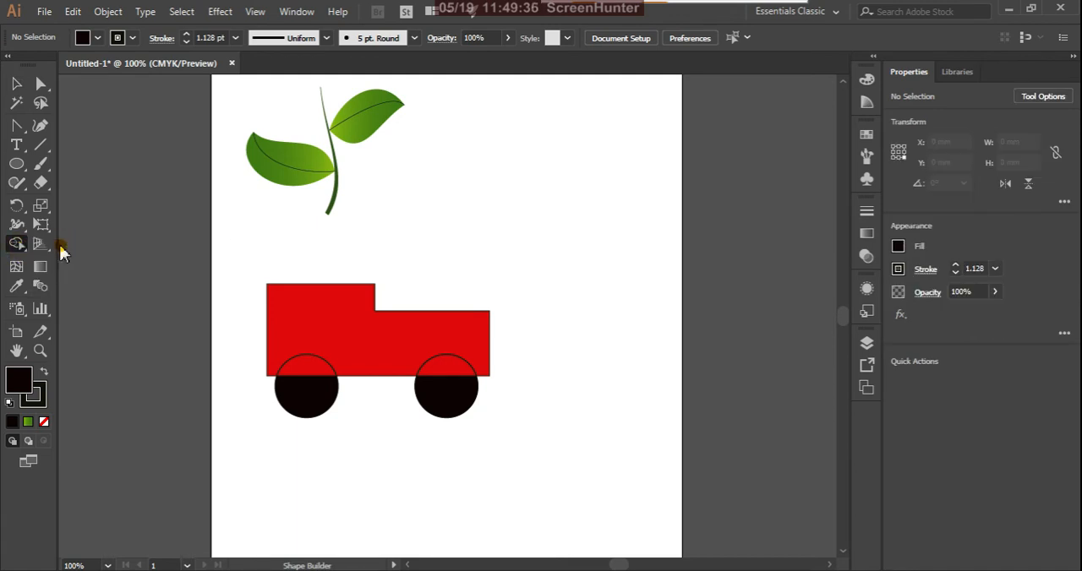
pyautogui.click(17, 83)
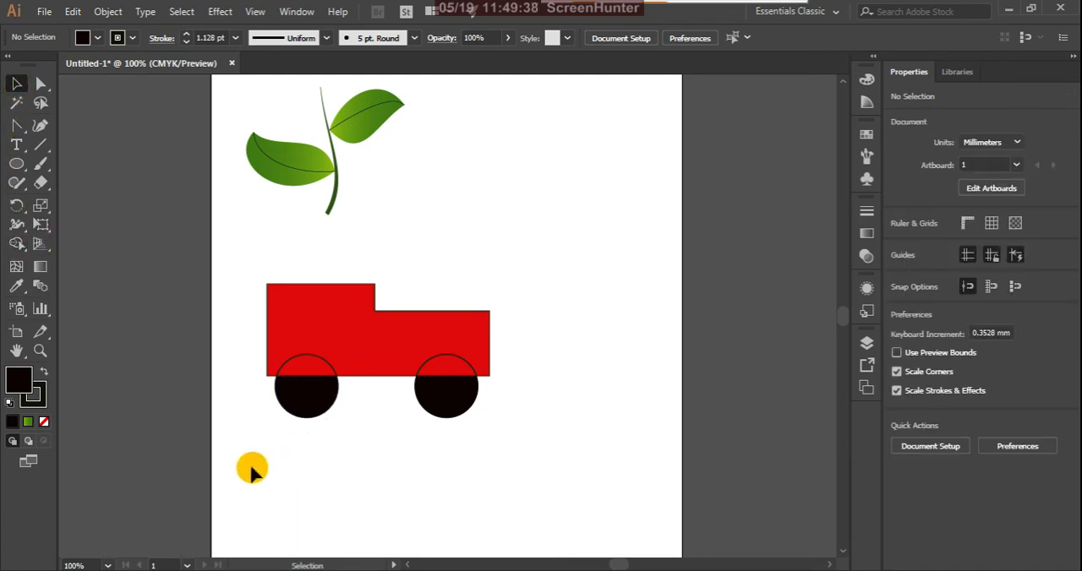
pyautogui.click(310, 409)
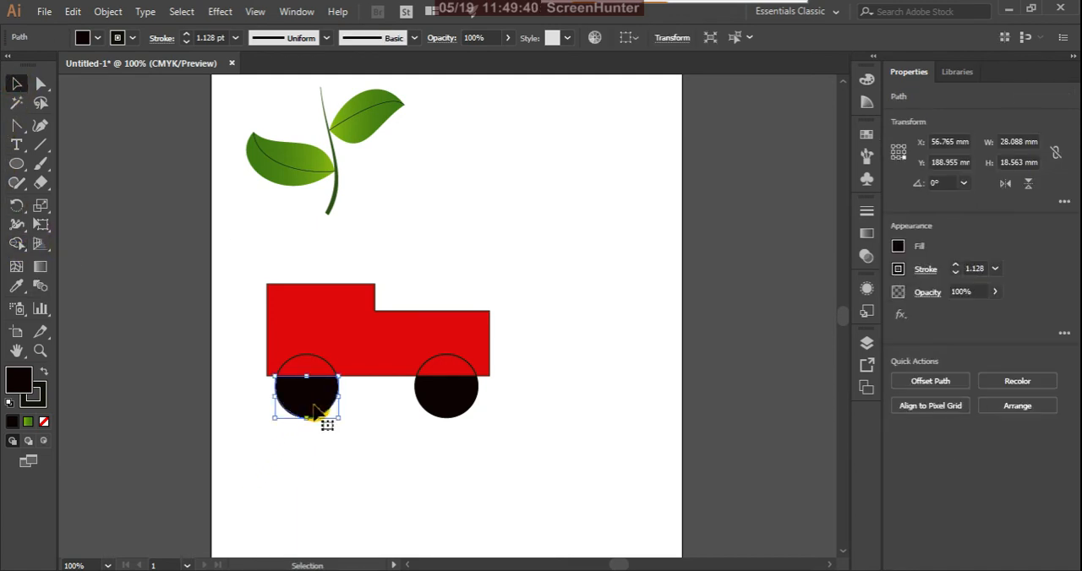
pyautogui.click(374, 428)
# Select the whole truck and merge each wheel's upper and lower parts into one full black circle with Shape Builder.
pyautogui.scroll(1, 321, 414)
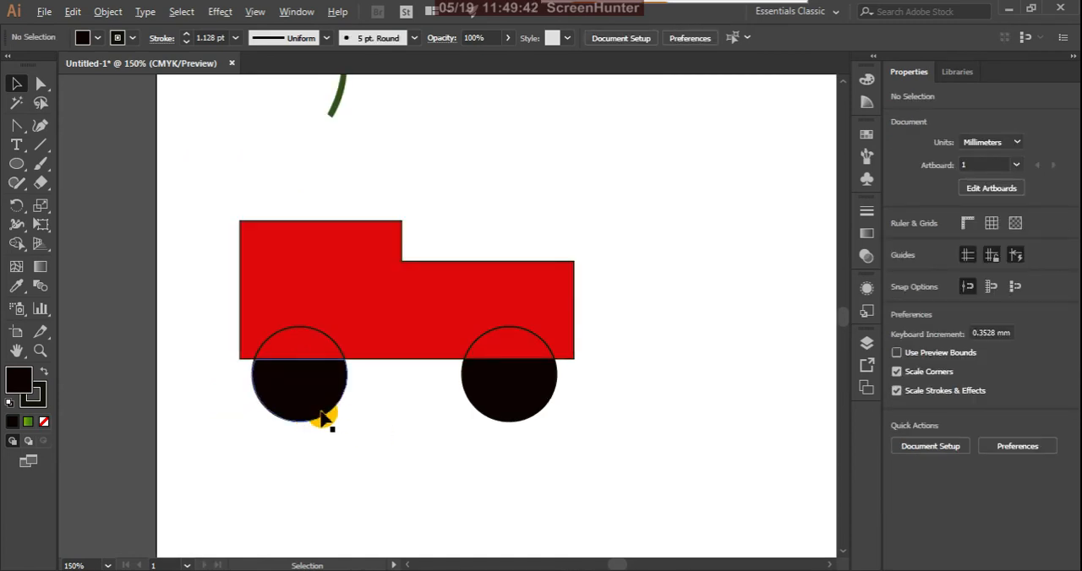
pyautogui.moveTo(186, 183); pyautogui.dragTo(676, 501)
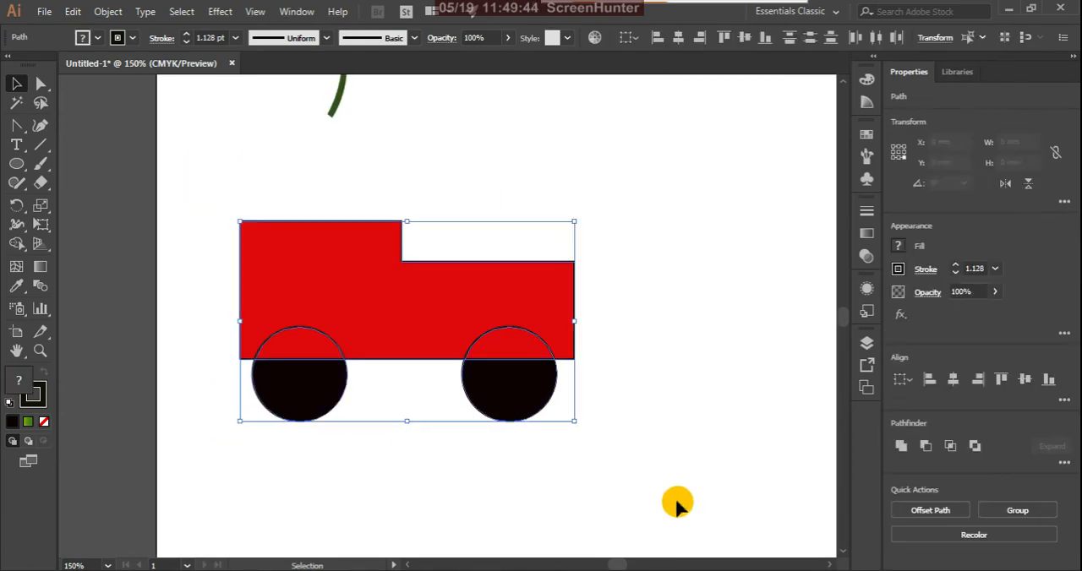
pyautogui.click(17, 243)
pyautogui.click(81, 244)
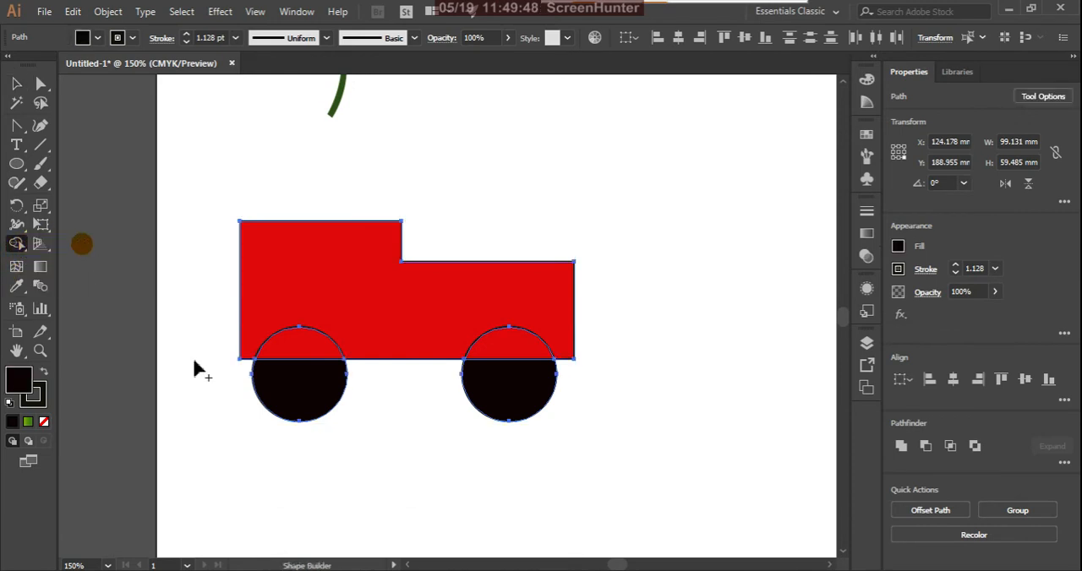
pyautogui.click(17, 243)
pyautogui.click(90, 247)
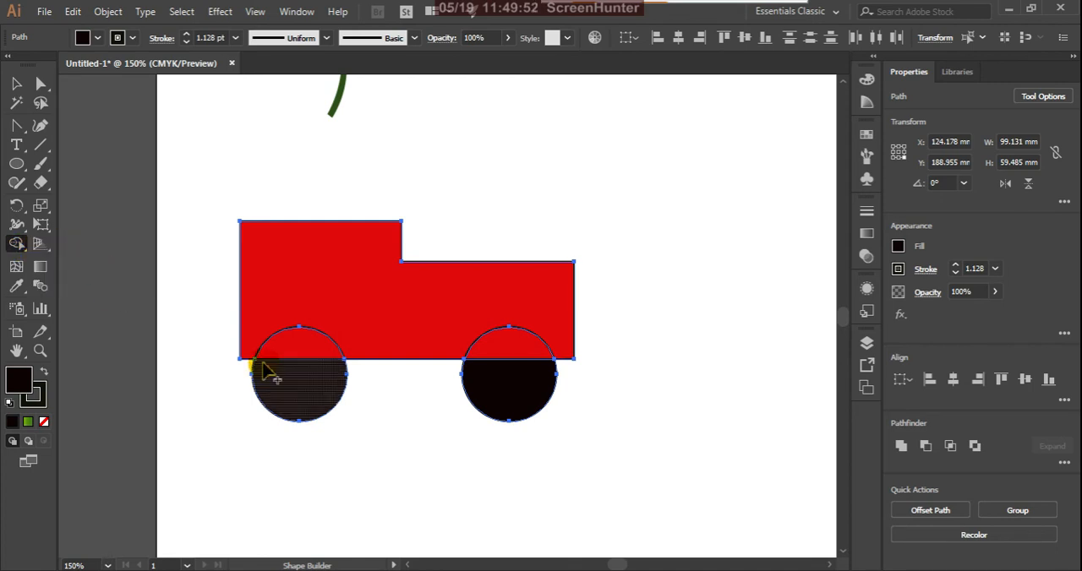
pyautogui.moveTo(296, 357); pyautogui.dragTo(302, 380)
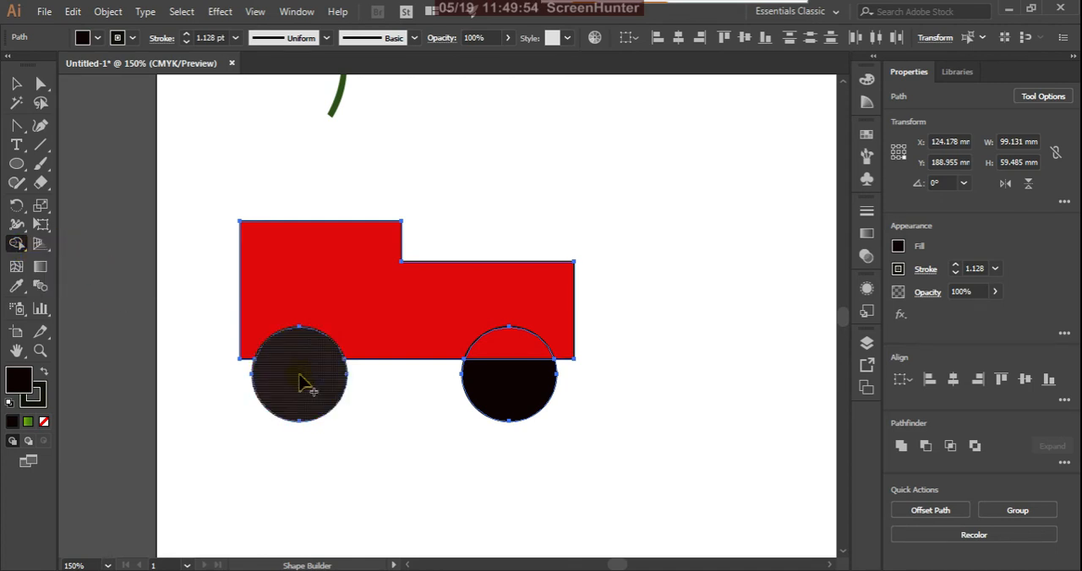
pyautogui.moveTo(517, 359); pyautogui.dragTo(514, 386)
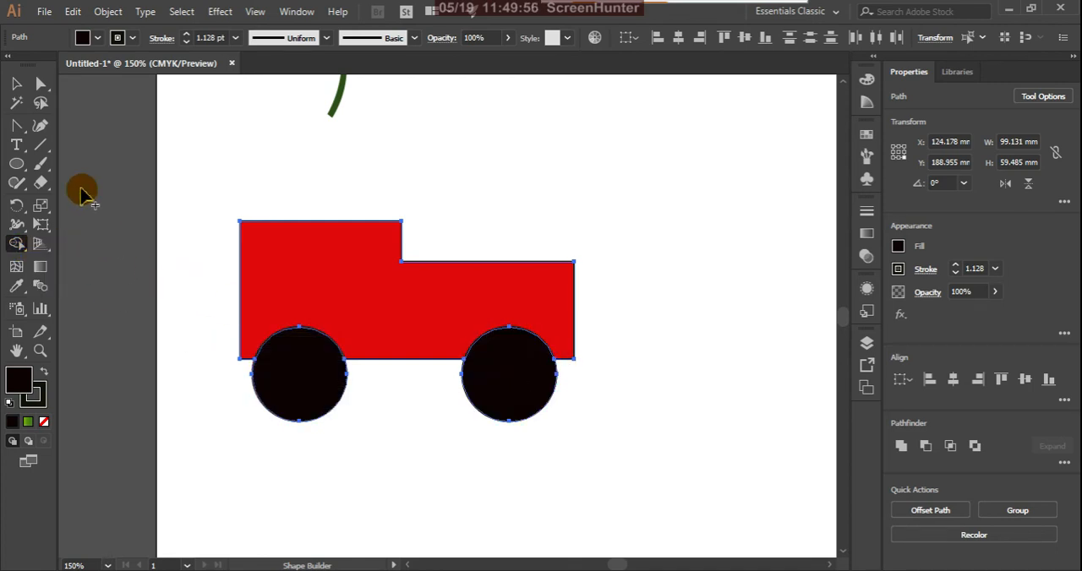
pyautogui.click(17, 84)
pyautogui.click(237, 157)
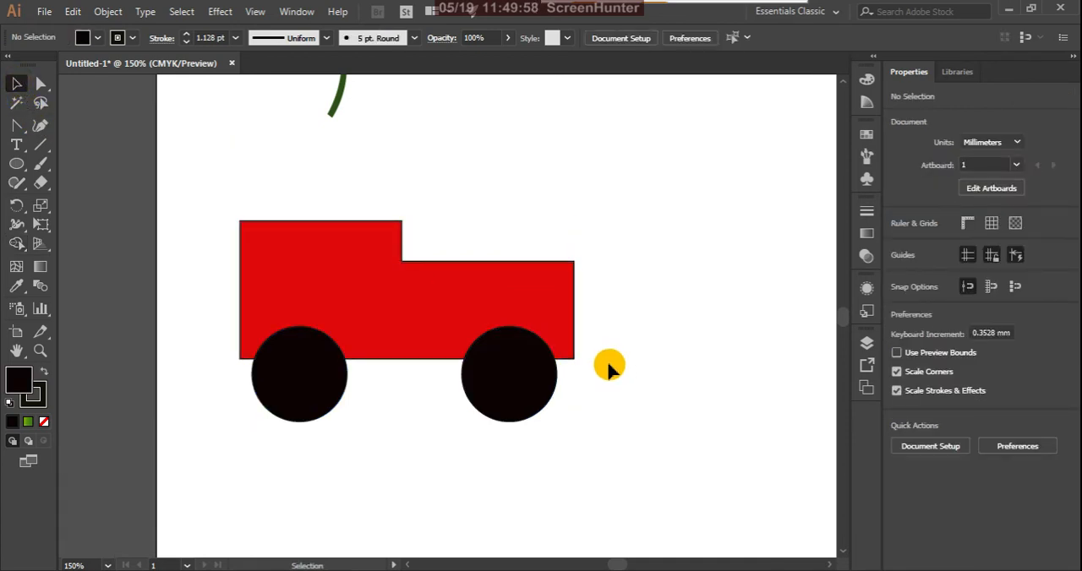
# Try moving only the red body about 80 mm right and 63 mm up, away from the wheels, and undo the move.
pyautogui.scroll(-2, 580, 362)
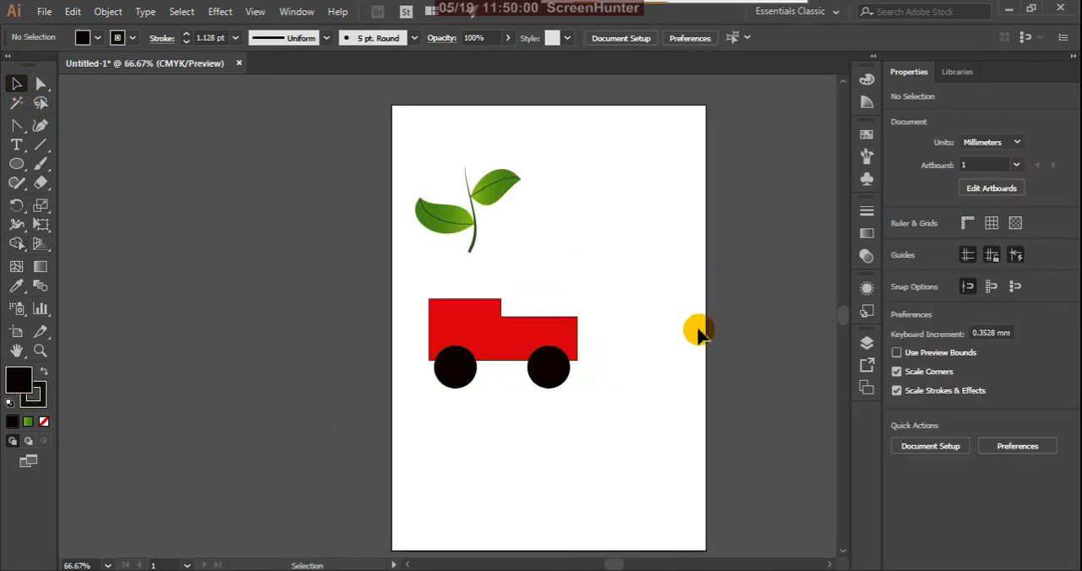
pyautogui.moveTo(404, 277); pyautogui.dragTo(687, 467)
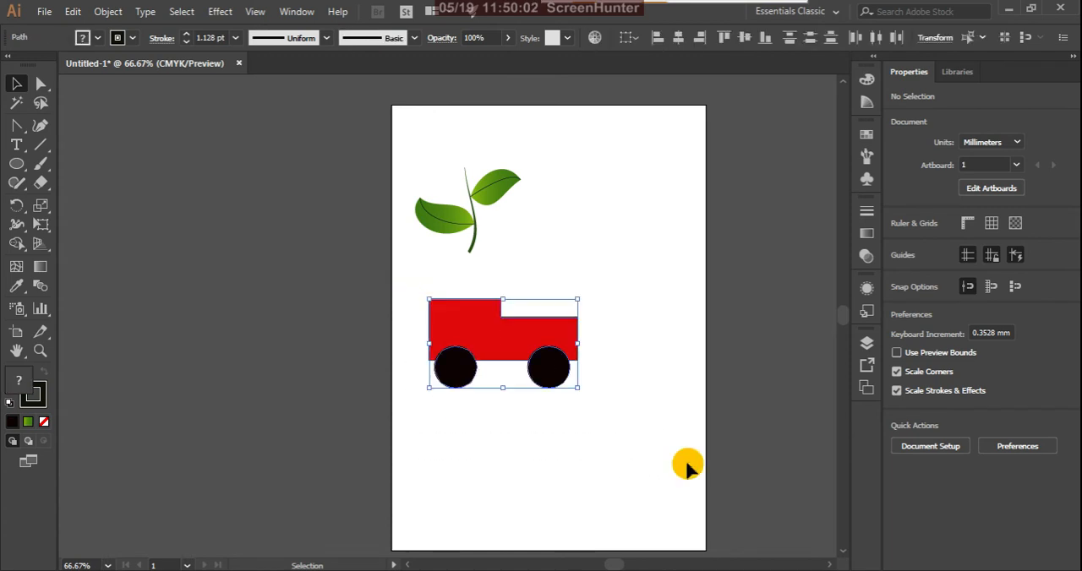
pyautogui.click(683, 461)
pyautogui.moveTo(526, 350); pyautogui.dragTo(644, 254)
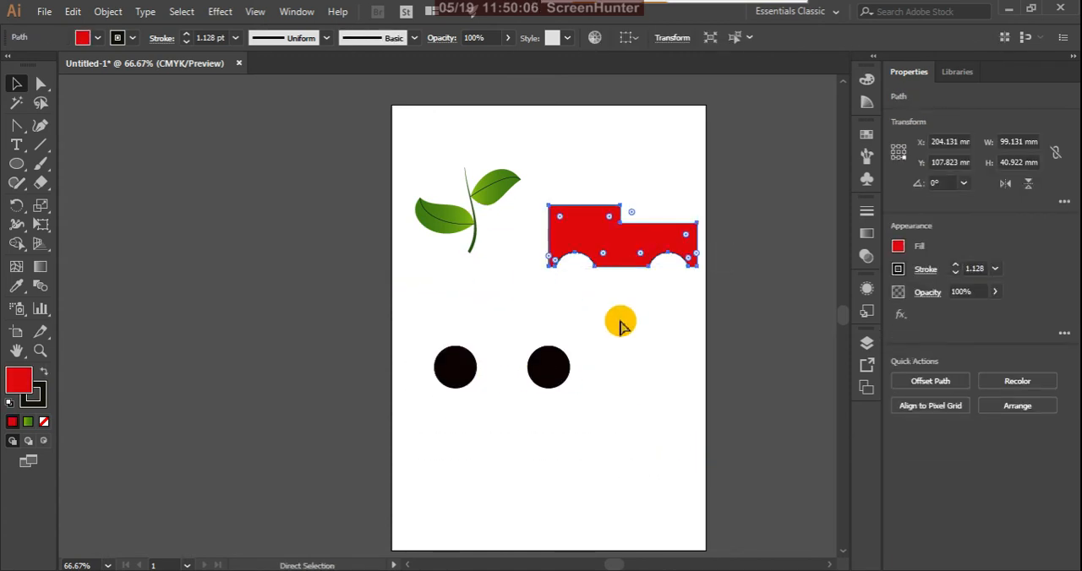
pyautogui.hotkey('ctrl', 'z')
# Select the body and both wheels and move the whole truck up and to the right, beside the leaf stem.
pyautogui.click(562, 444)
pyautogui.moveTo(423, 423); pyautogui.dragTo(647, 291)
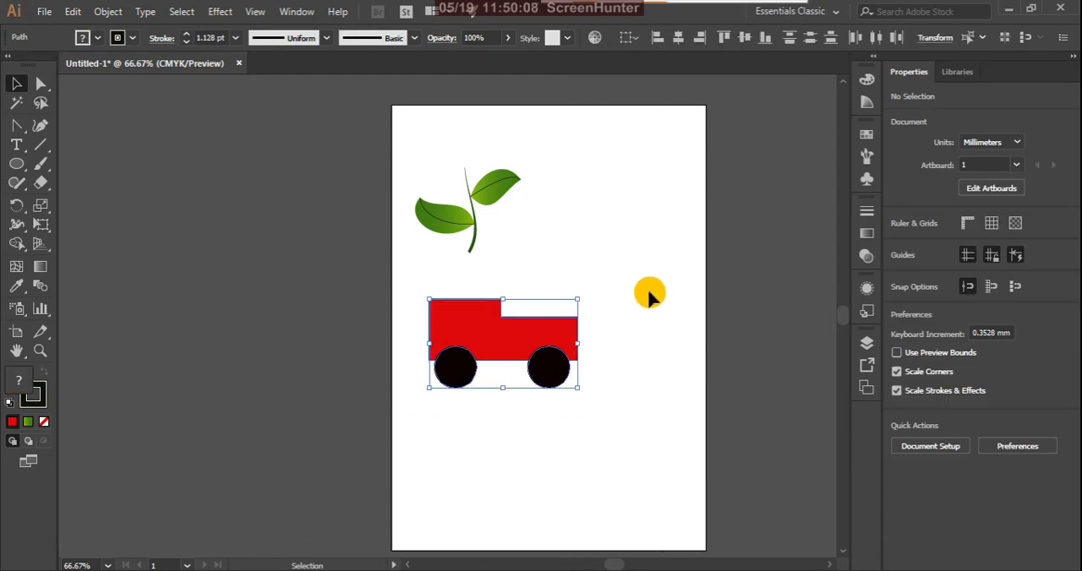
pyautogui.moveTo(541, 355); pyautogui.dragTo(614, 282)
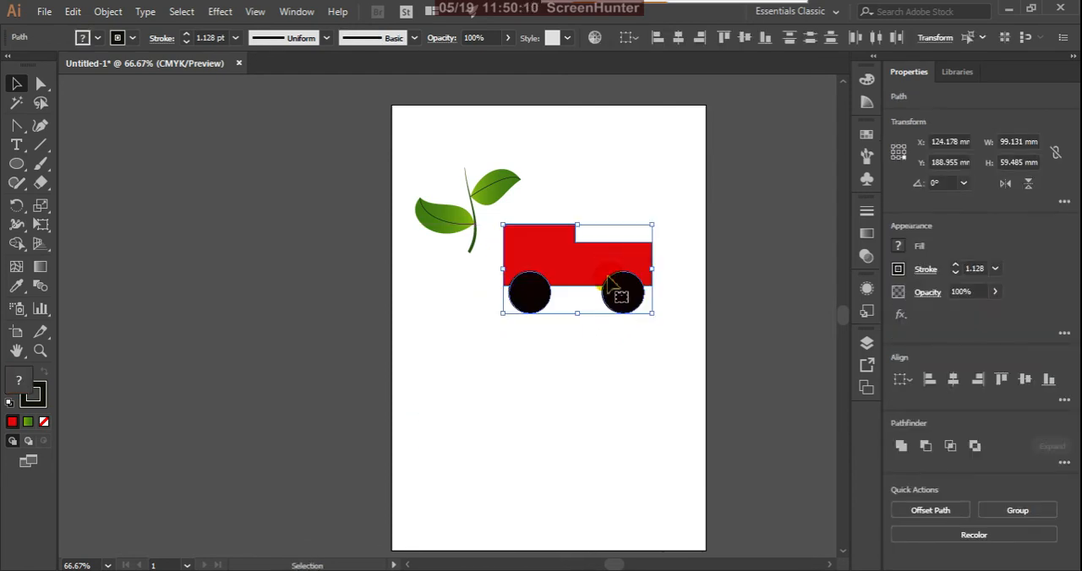
pyautogui.click(599, 422)
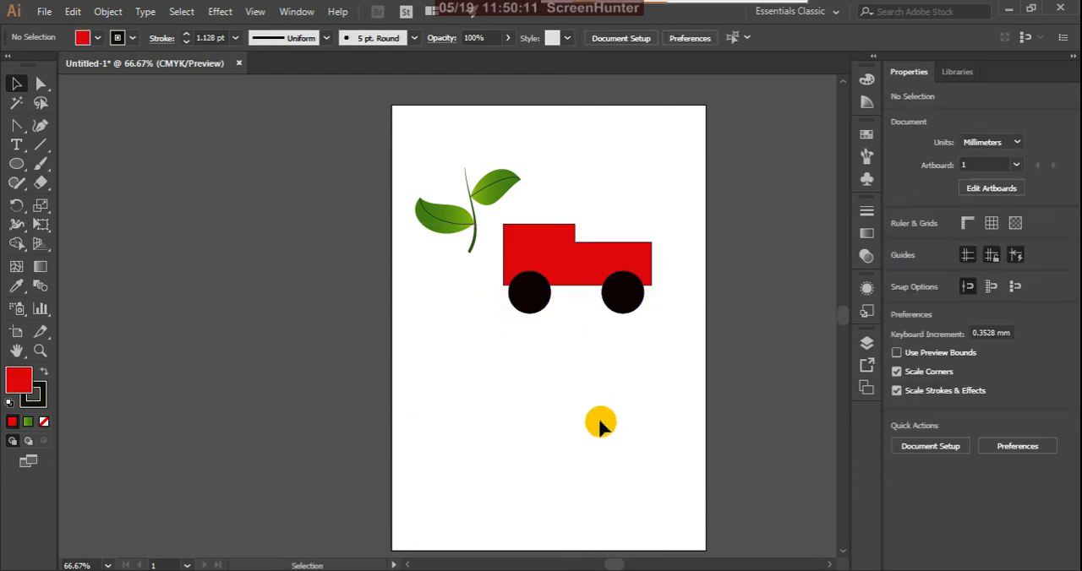
# Draw two overlapping red circles below the truck, one about 86.3 by 83.1 mm and one about 96.2 mm across.
pyautogui.click(16, 164)
pyautogui.moveTo(337, 367)
pyautogui.mouseDown()
pyautogui.moveTo(454, 456)
pyautogui.moveTo(457, 489)
pyautogui.moveTo(473, 491)
pyautogui.mouseUp()
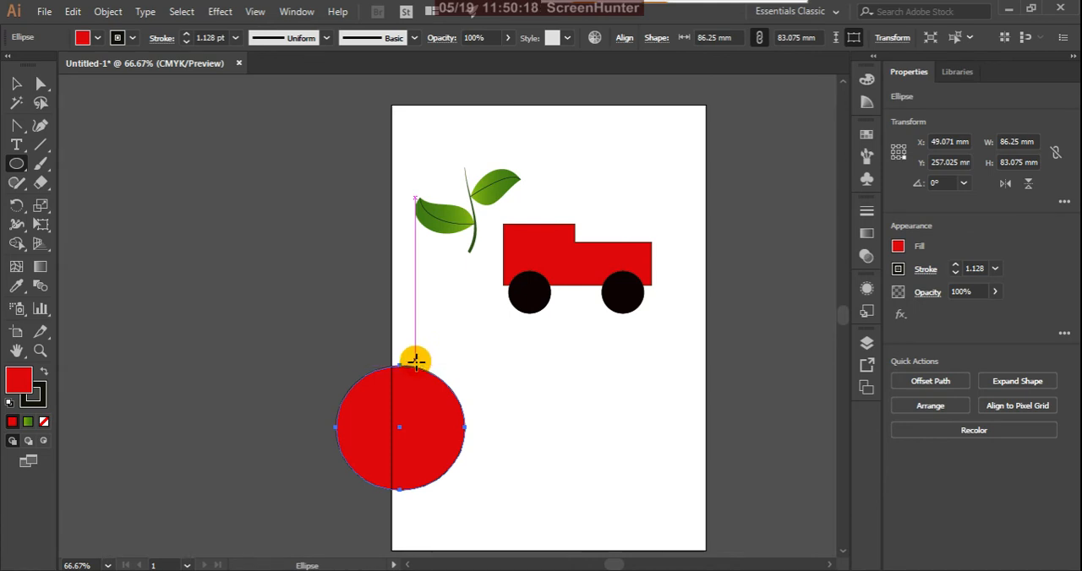
pyautogui.moveTo(415, 358); pyautogui.dragTo(557, 504)
# Select both circles and split their overlapping area into a separate shape with Shape Builder.
pyautogui.click(16, 83)
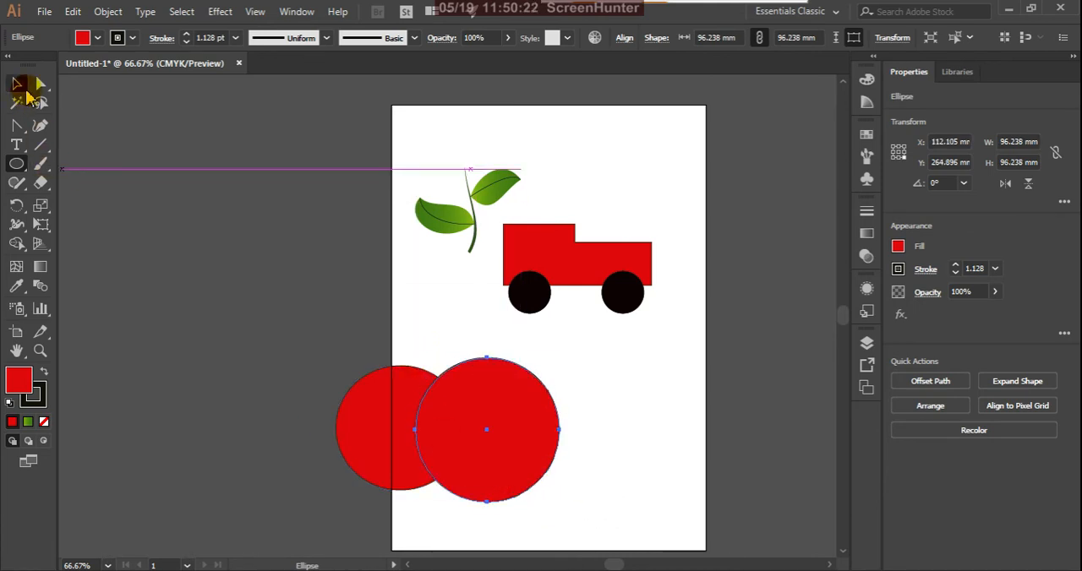
pyautogui.click(346, 362)
pyautogui.moveTo(315, 339); pyautogui.dragTo(623, 541)
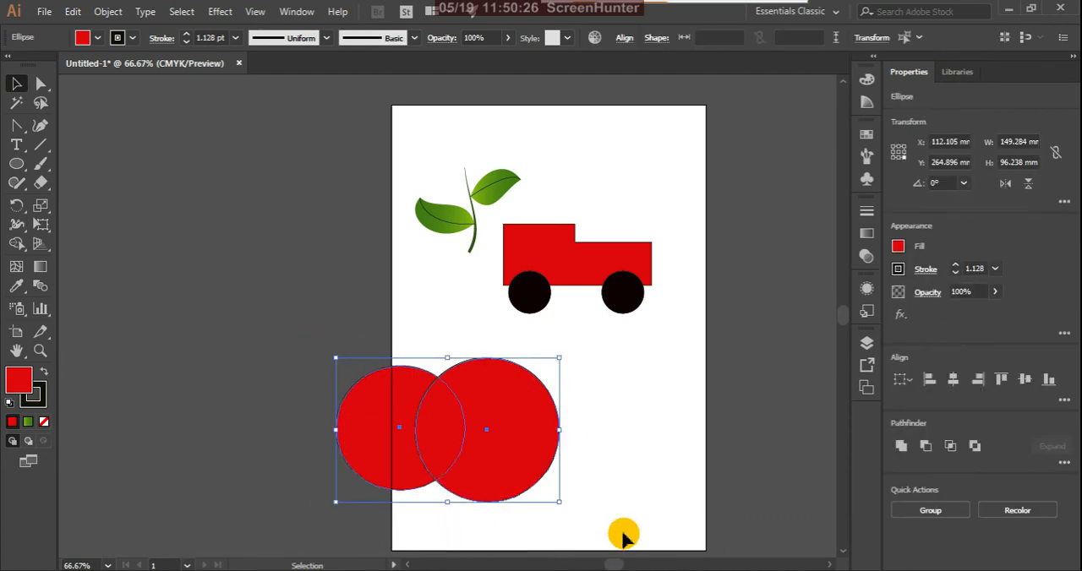
pyautogui.moveTo(19, 230); pyautogui.dragTo(70, 222)
pyautogui.moveTo(17, 251); pyautogui.dragTo(63, 241)
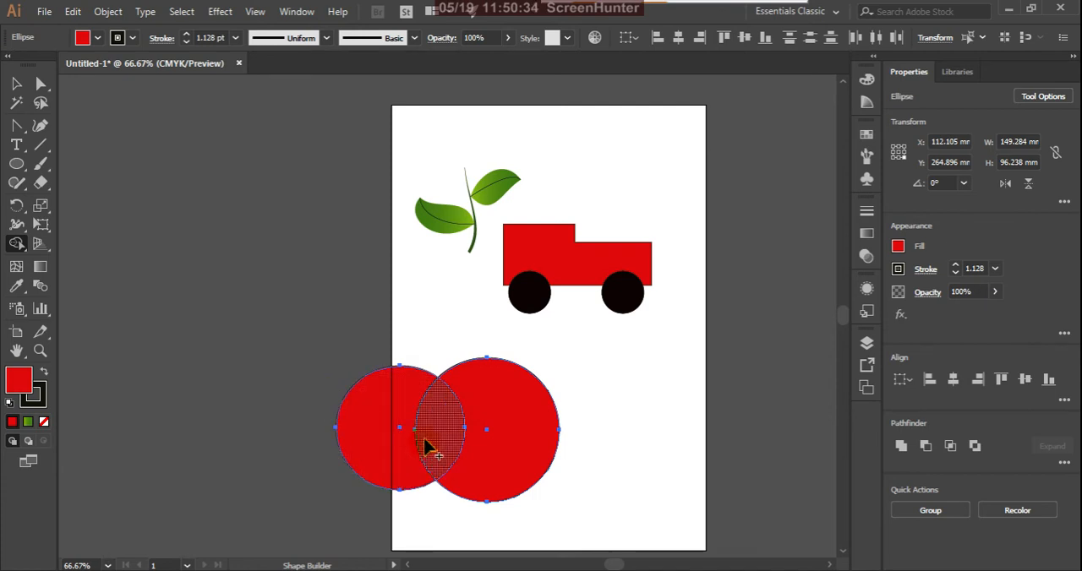
pyautogui.click(439, 434)
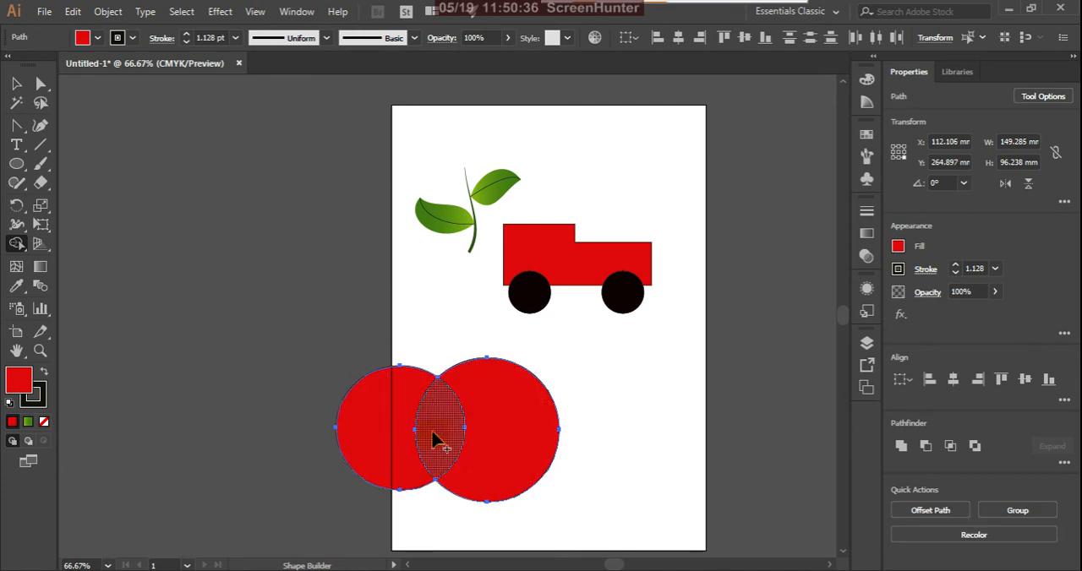
# Fill the overlap with light blue using Shape Builder, then try merging it with the smaller circle and undo the merge.
pyautogui.click(867, 135)
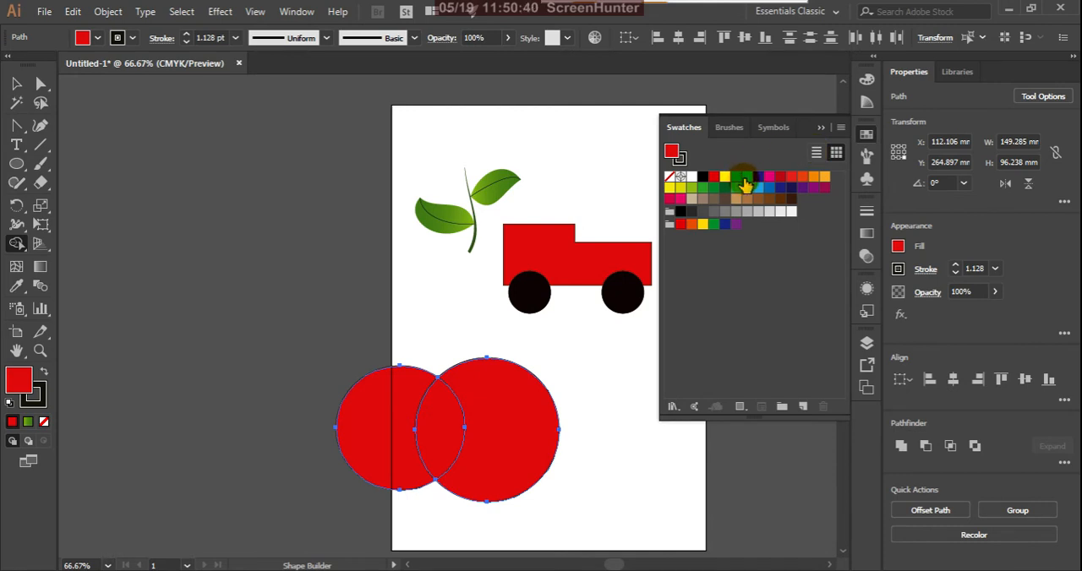
pyautogui.click(747, 176)
pyautogui.click(434, 429)
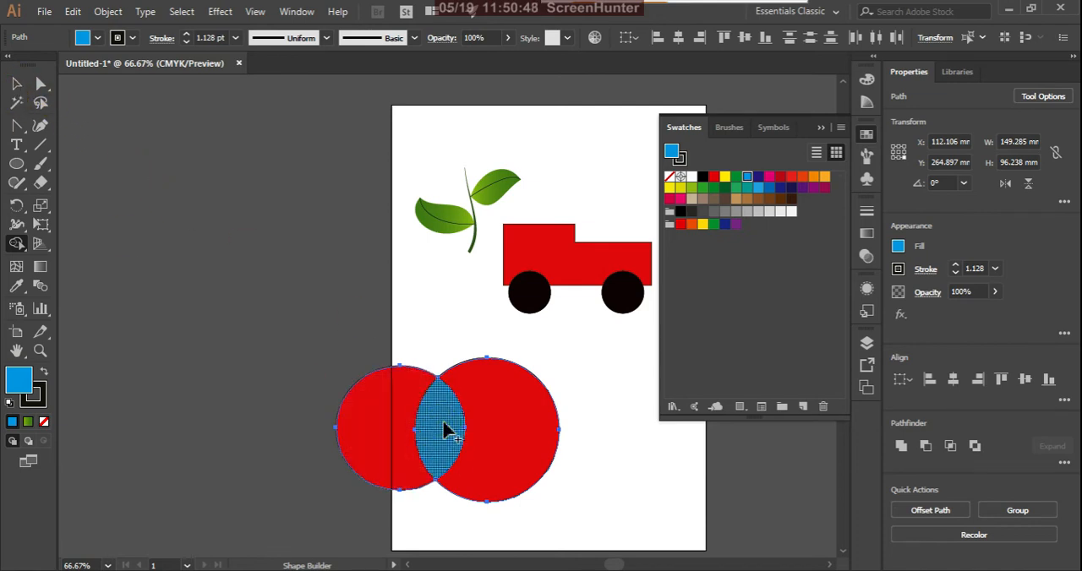
pyautogui.moveTo(446, 429)
pyautogui.mouseDown()
pyautogui.moveTo(410, 448)
pyautogui.moveTo(338, 469)
pyautogui.mouseUp()
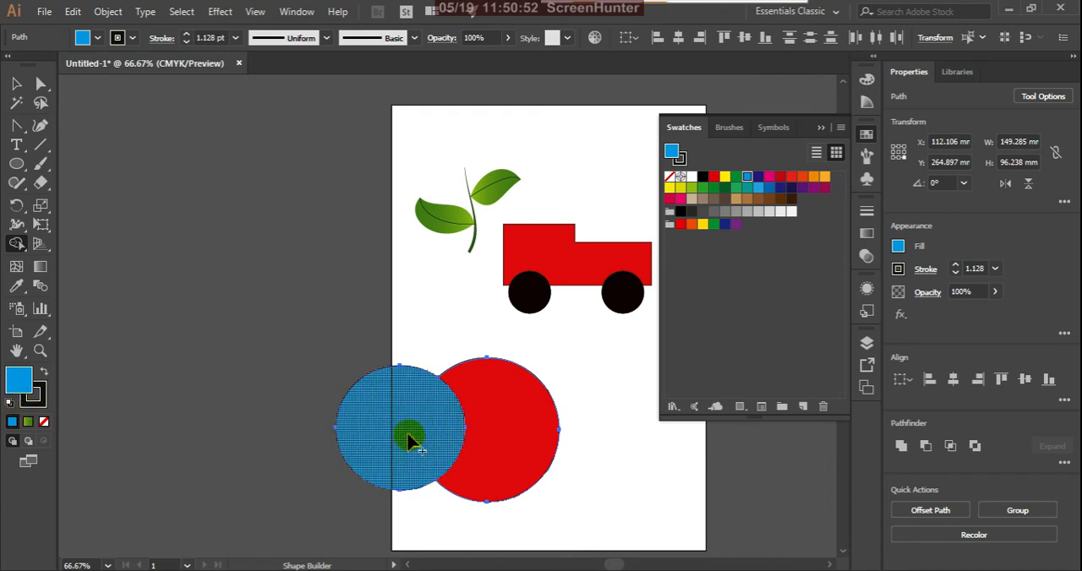
pyautogui.hotkey('ctrl', 'z')
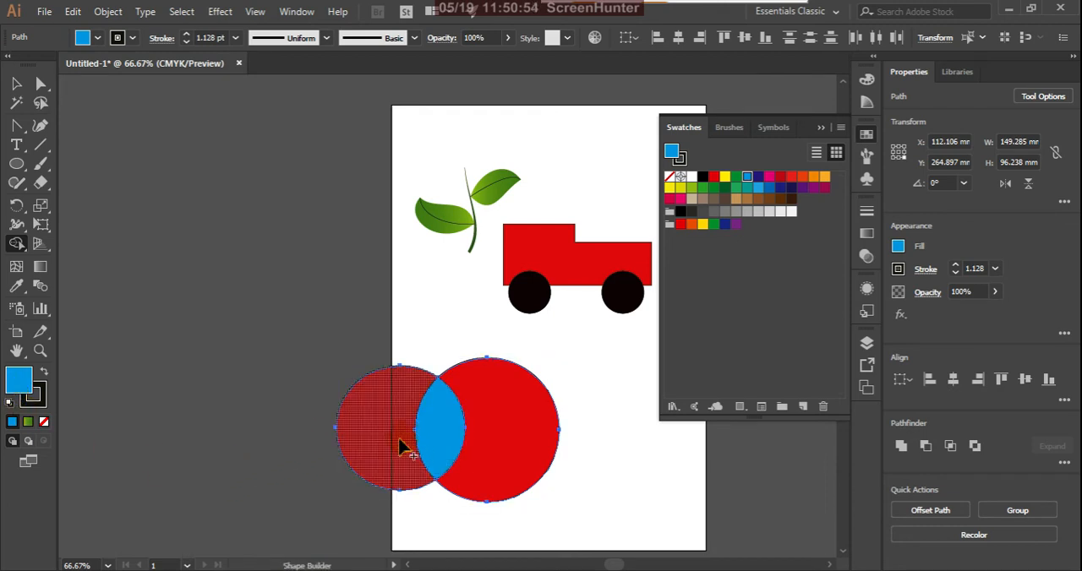
# Move the blue overlap about 114 mm right, out of the circles, and pull the larger red piece away from the smaller one.
pyautogui.click(16, 84)
pyautogui.click(218, 372)
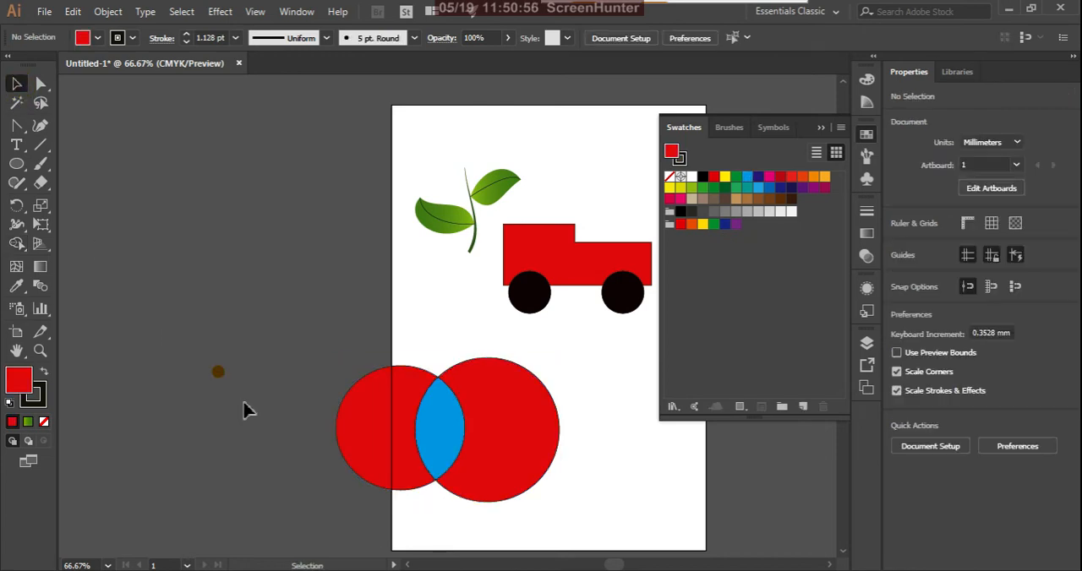
pyautogui.click(449, 434)
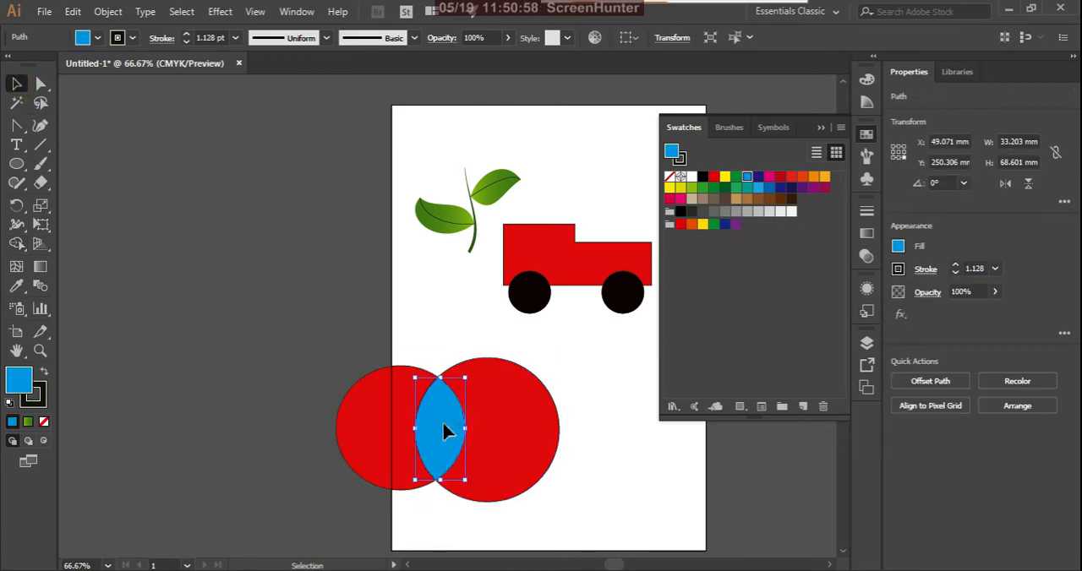
pyautogui.moveTo(449, 433); pyautogui.dragTo(588, 443)
pyautogui.click(663, 518)
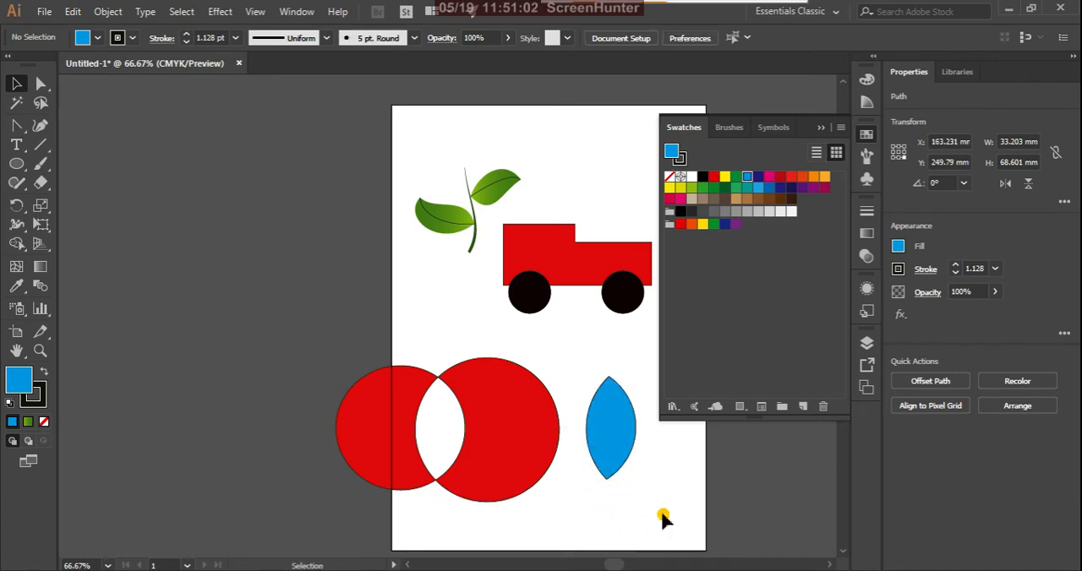
pyautogui.moveTo(500, 452); pyautogui.dragTo(536, 459)
pyautogui.click(415, 447)
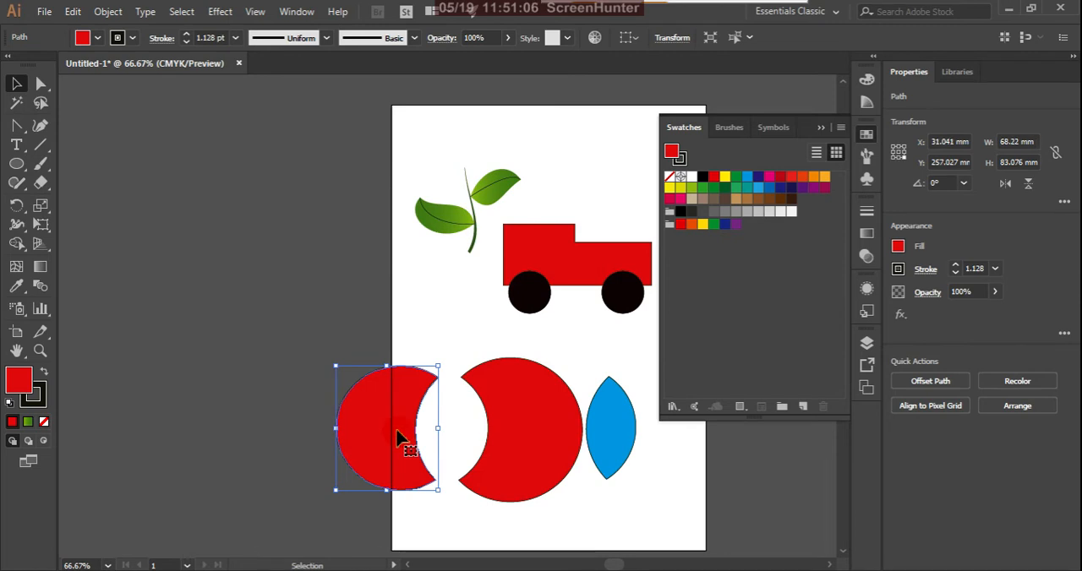
# Undo the moves of the separated circle pieces and delete all of them from the artwork.
pyautogui.hotkey('ctrl', 'z')
pyautogui.hotkey('ctrl', 'z')
pyautogui.hotkey('ctrl', 'z')
pyautogui.hotkey('ctrl', 'z')
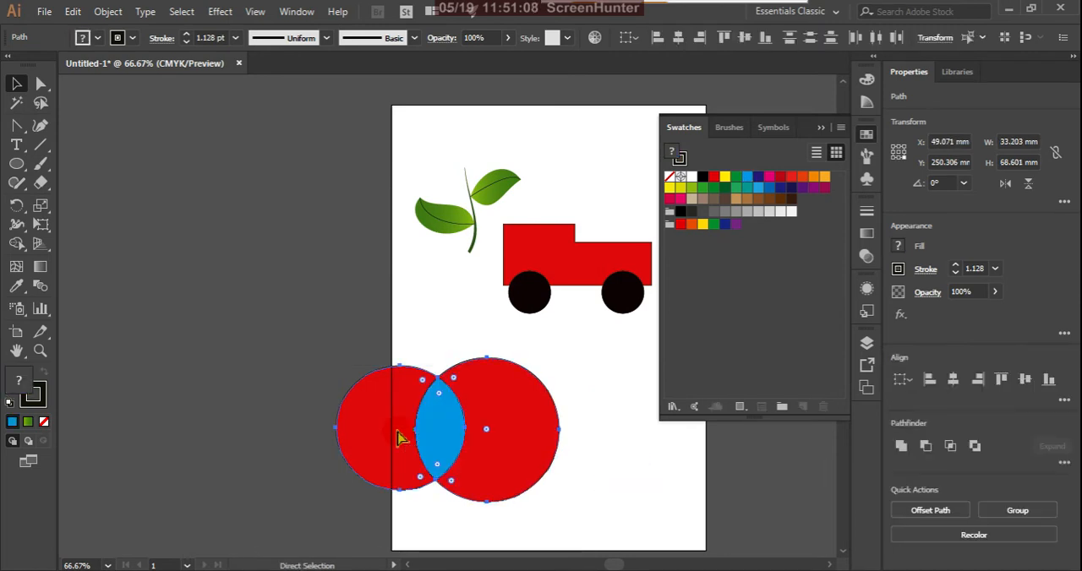
pyautogui.press('Delete')
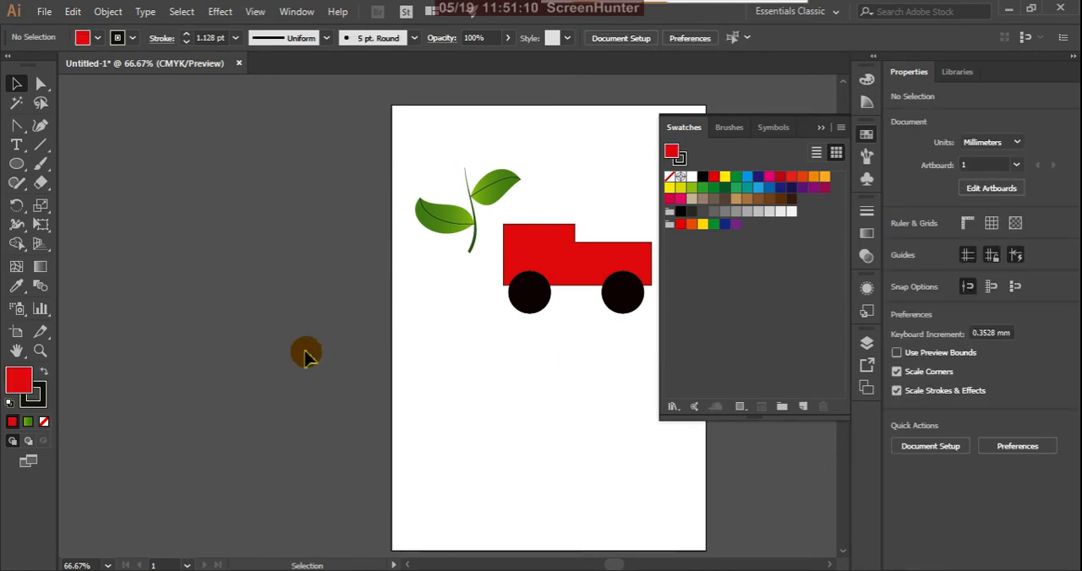
# Draw a red ellipse about 86 mm wide and 83 mm high on the empty canvas beside the artboard.
pyautogui.click(19, 166)
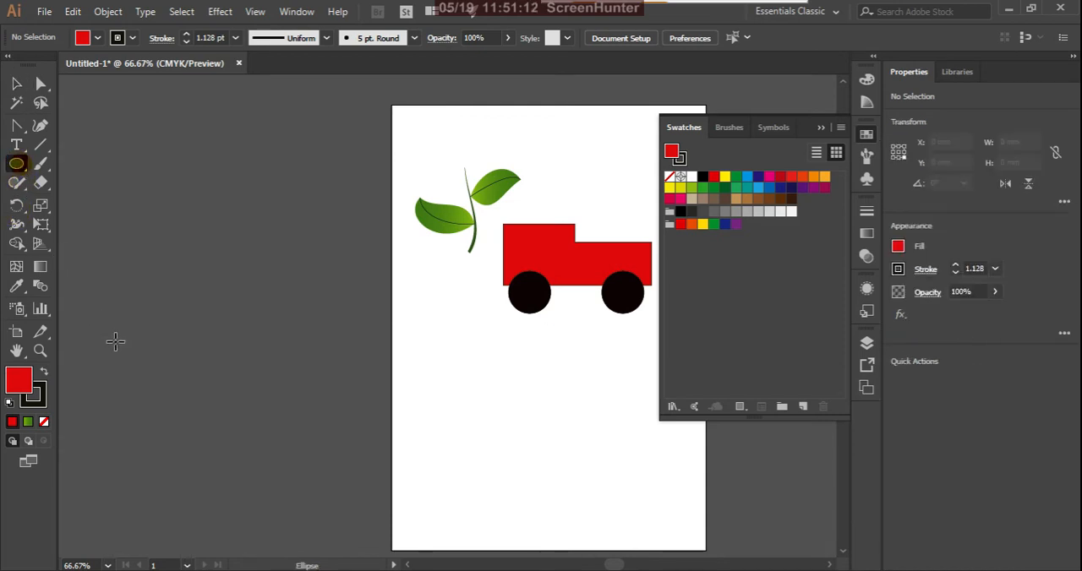
pyautogui.moveTo(163, 321); pyautogui.dragTo(291, 446)
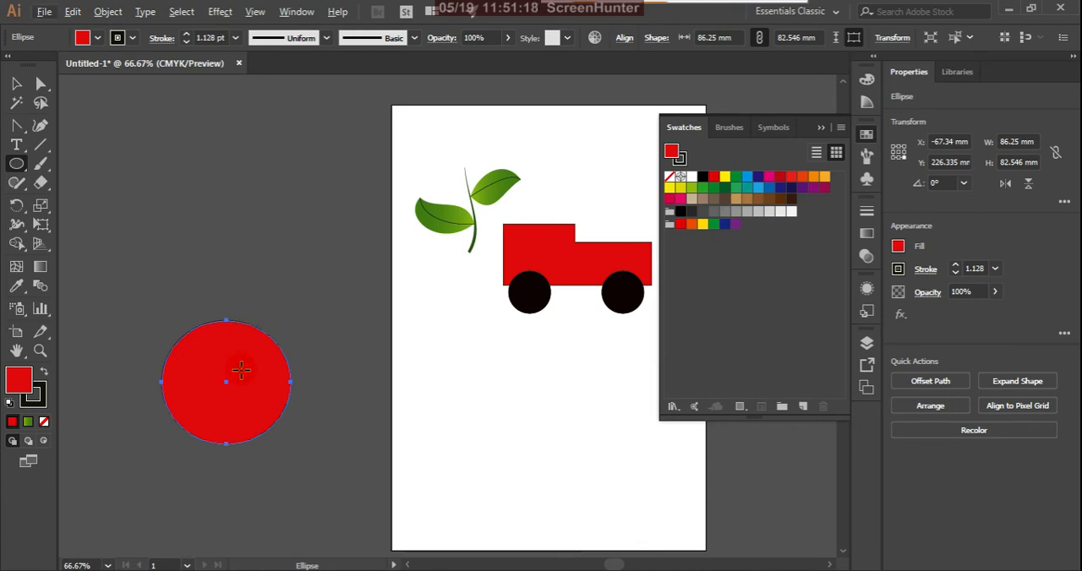
pyautogui.click(241, 369)
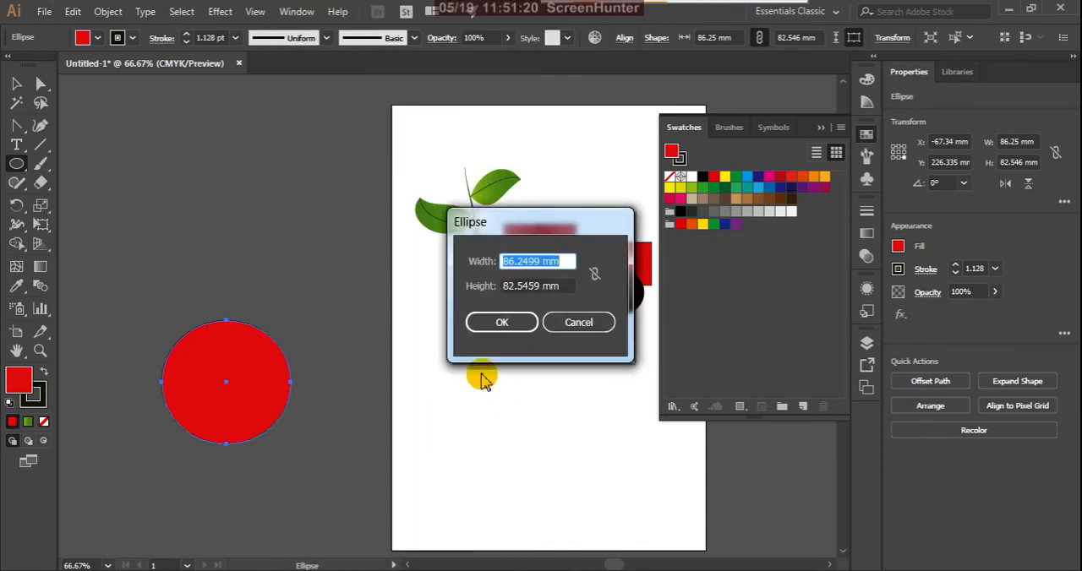
pyautogui.click(569, 327)
# Duplicate the red ellipse about 50 mm to the right so that the copy overlaps the original.
pyautogui.click(19, 102)
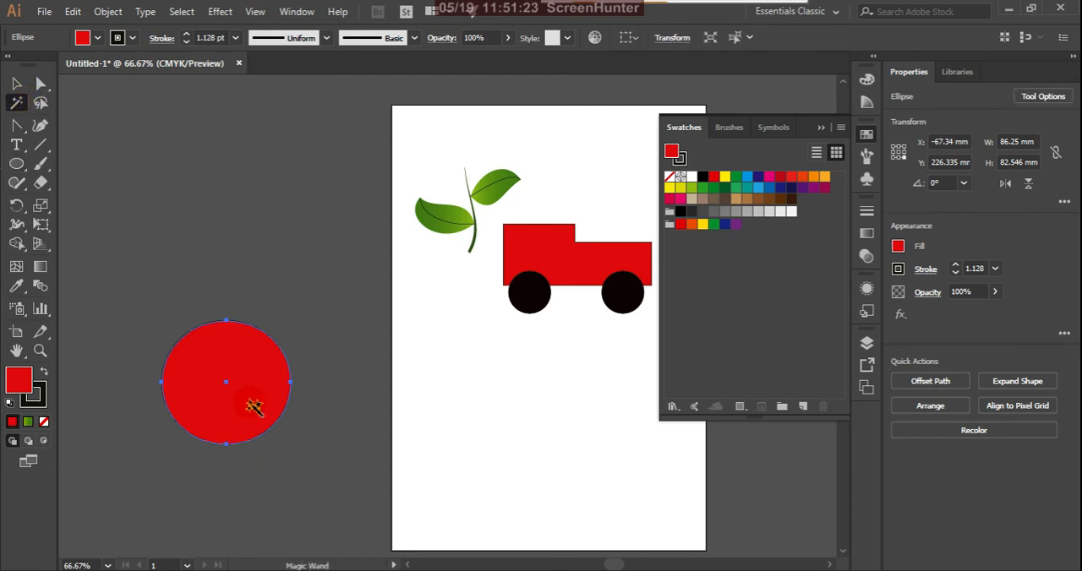
pyautogui.click(16, 83)
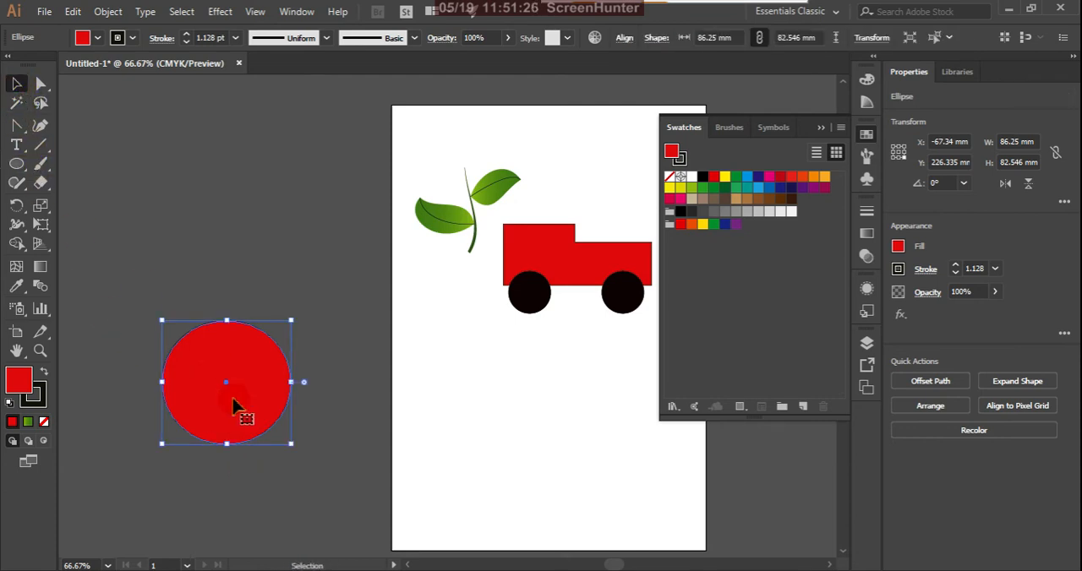
pyautogui.moveTo(235, 407); pyautogui.dragTo(311, 409)
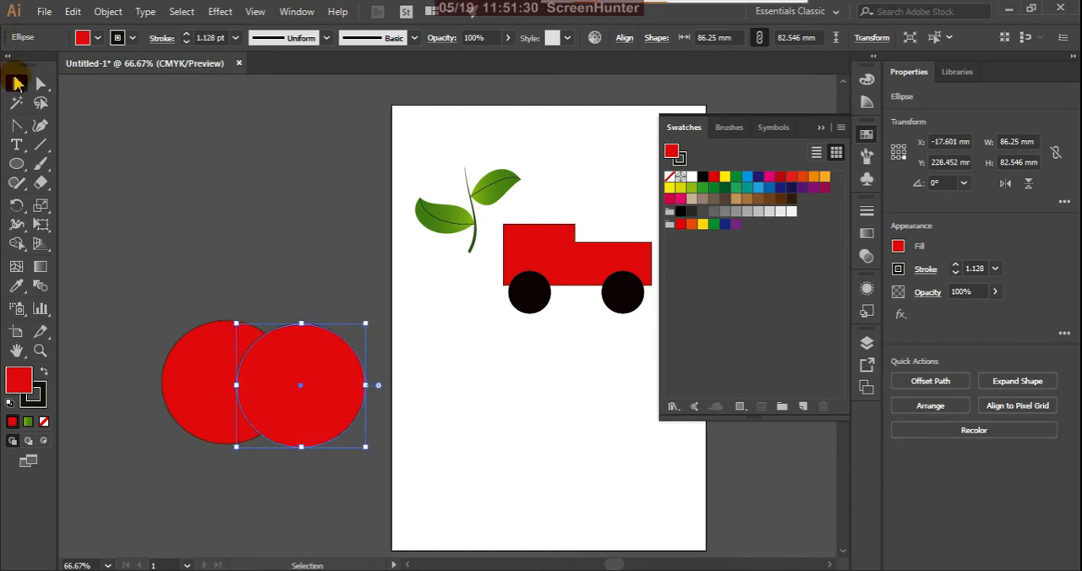
# Select both red circles, split off their overlap with Shape Builder and fill that overlap with white.
pyautogui.moveTo(157, 285); pyautogui.dragTo(443, 492)
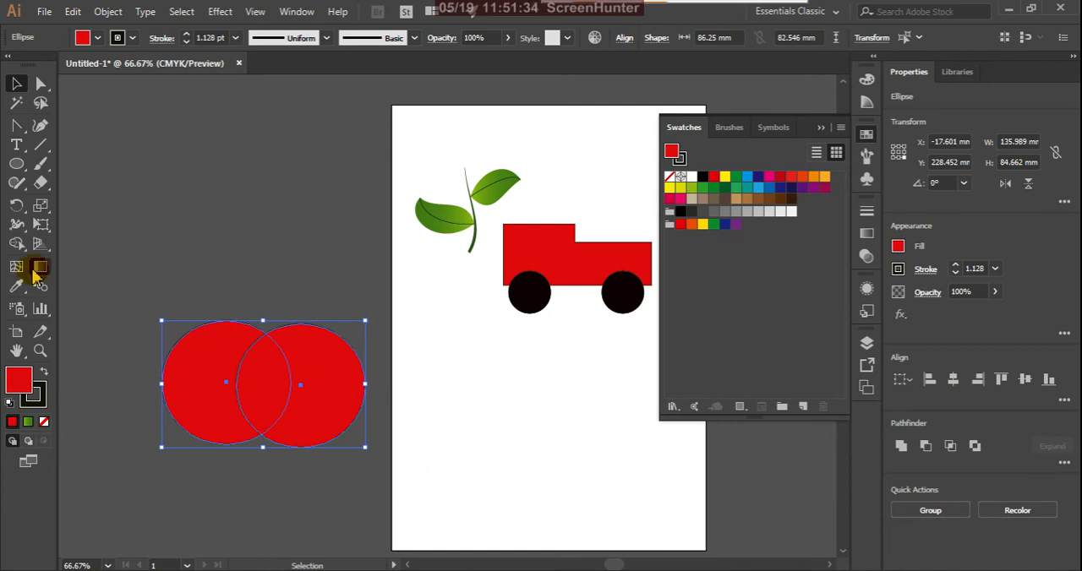
pyautogui.click(16, 243)
pyautogui.click(60, 246)
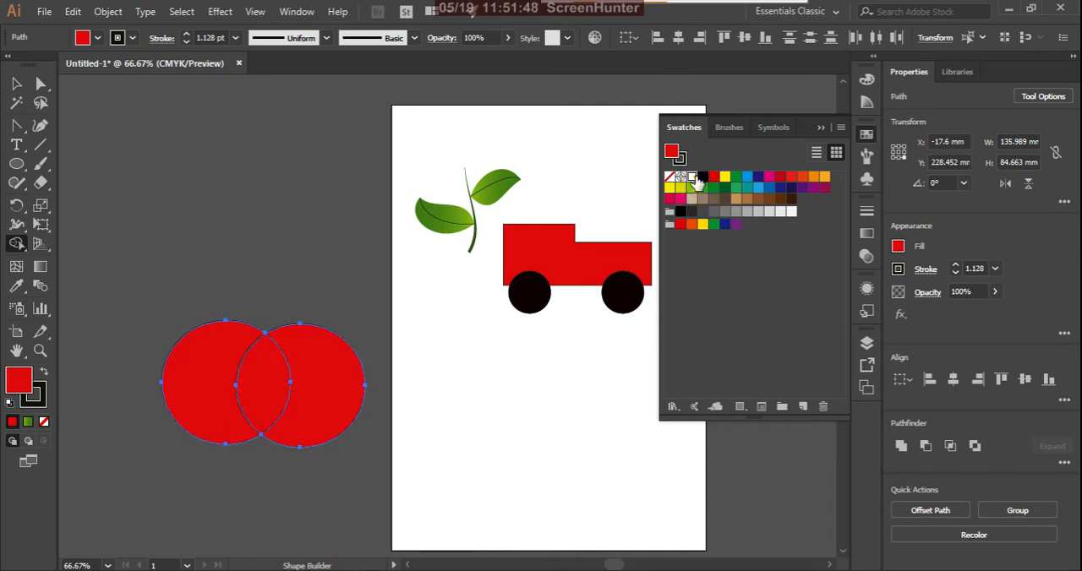
pyautogui.click(691, 177)
pyautogui.click(262, 389)
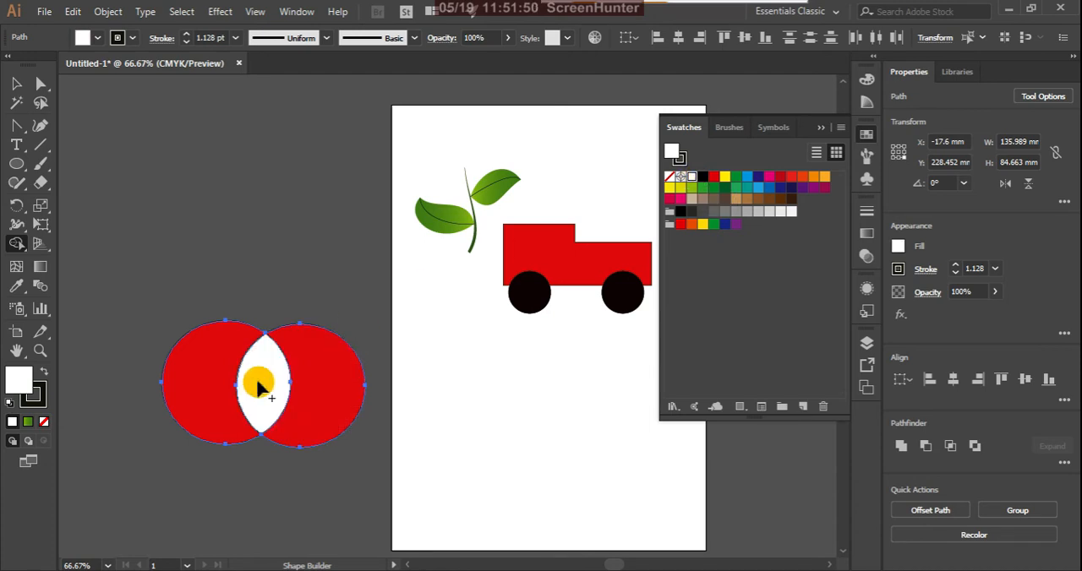
# Delete the two red crescents around the white overlap one after the other, and undo both deletions.
pyautogui.click(16, 84)
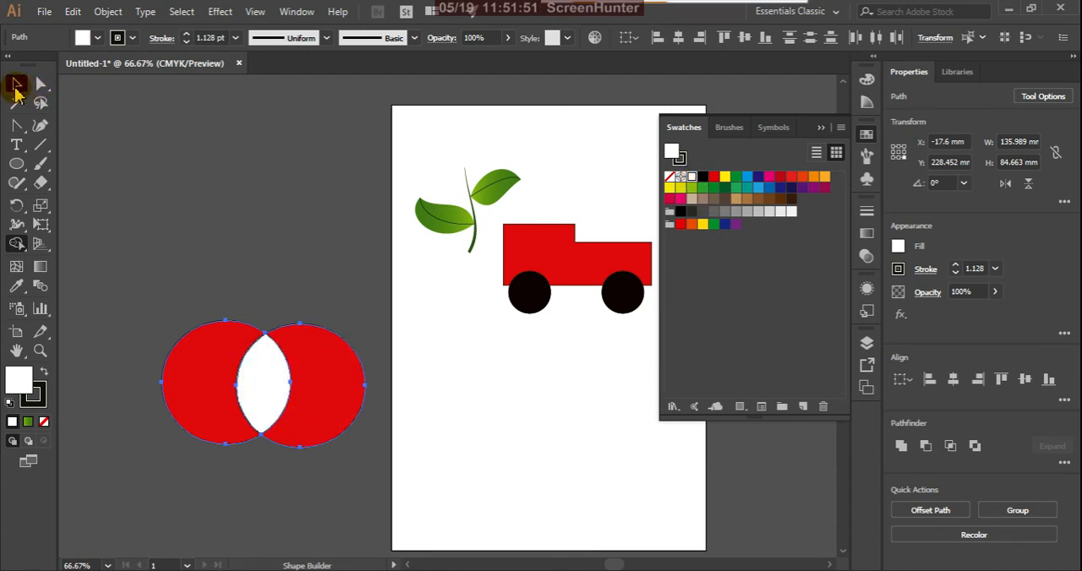
pyautogui.click(223, 246)
pyautogui.click(317, 406)
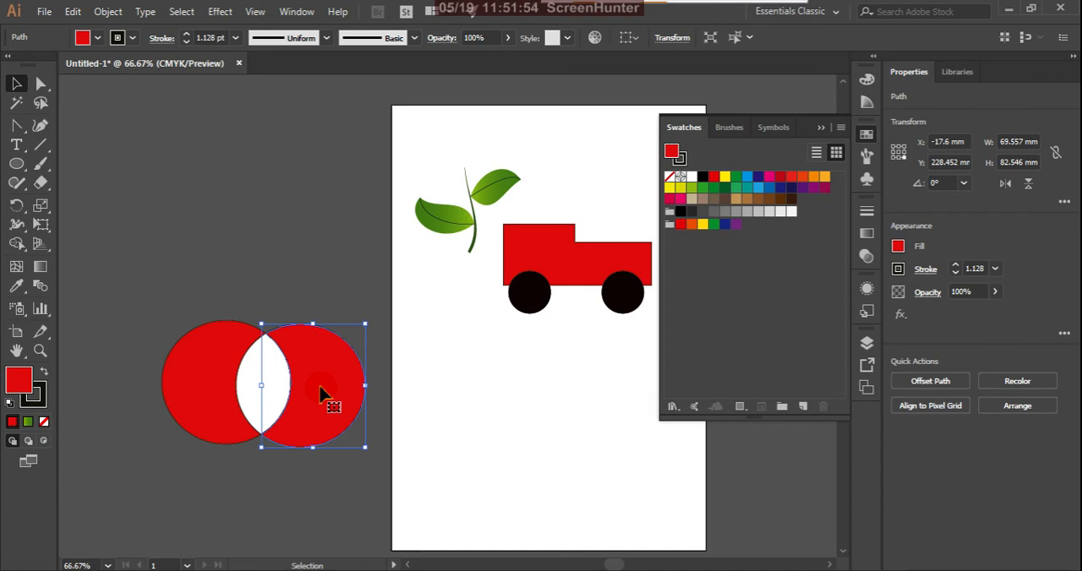
pyautogui.press('Delete')
pyautogui.click(218, 393)
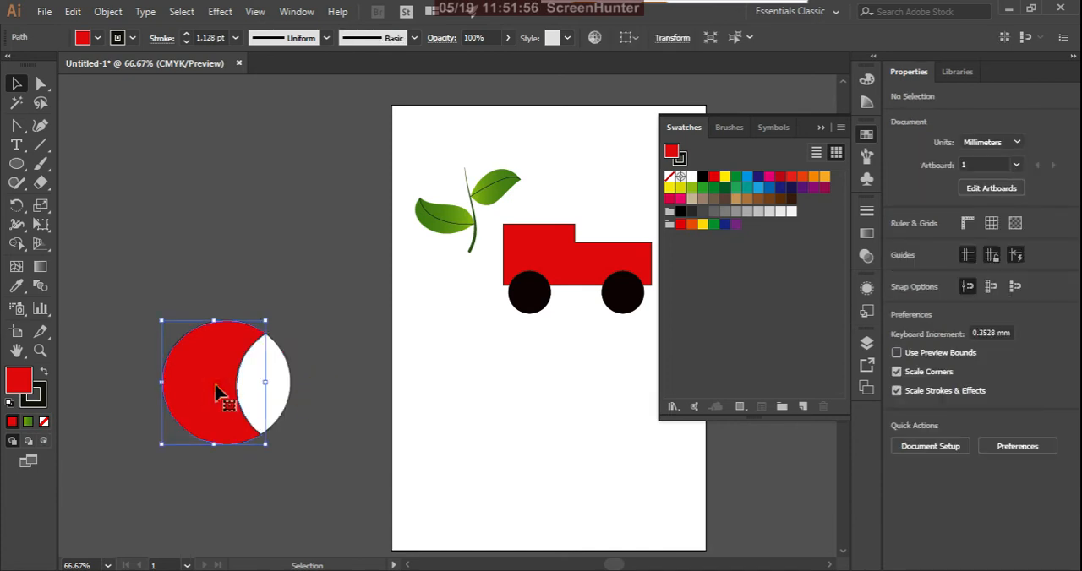
pyautogui.press('Delete')
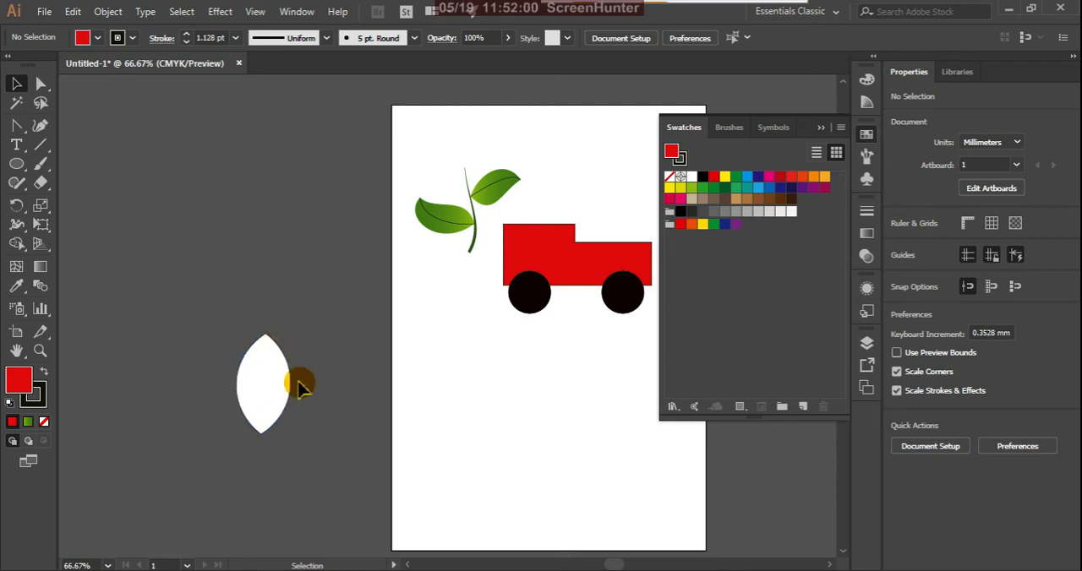
pyautogui.hotkey('ctrl', 'z')
pyautogui.hotkey('ctrl', 'z')
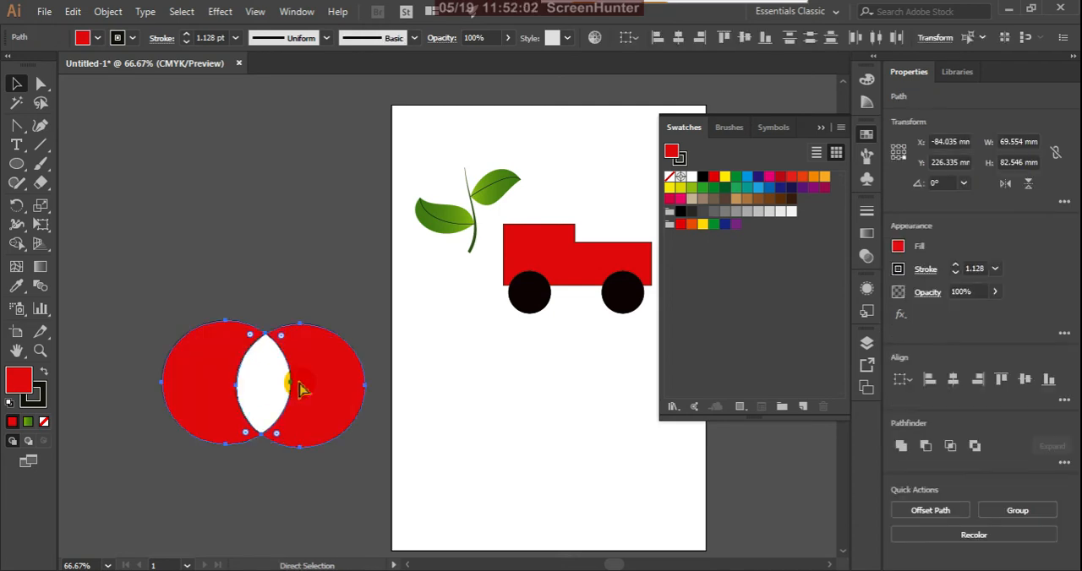
# Move the white overlap straight down out of the red circles, and undo the move.
pyautogui.click(433, 458)
pyautogui.click(269, 386)
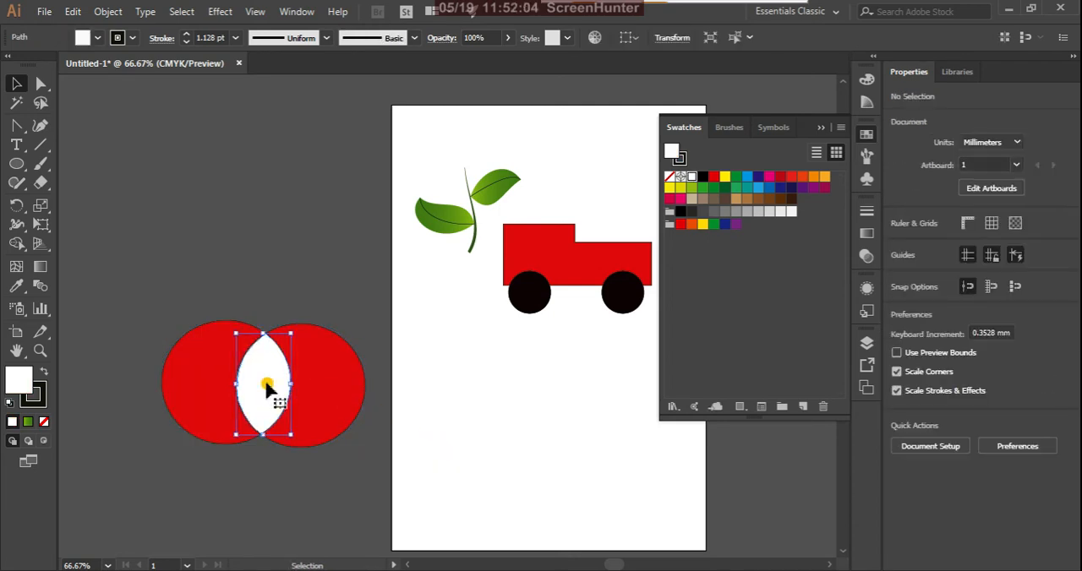
pyautogui.moveTo(267, 373); pyautogui.dragTo(262, 497)
pyautogui.click(365, 494)
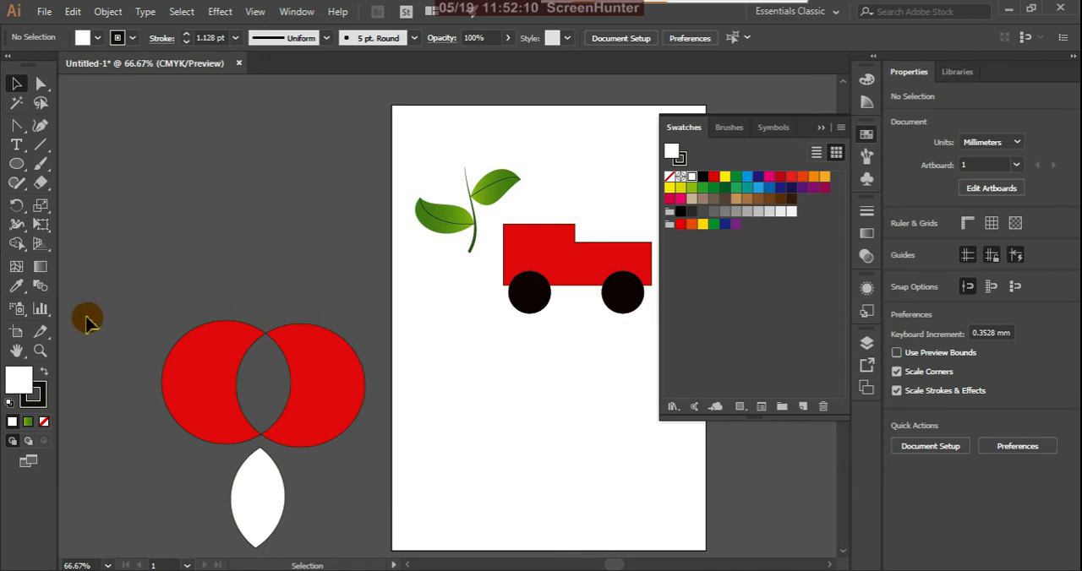
pyautogui.click(217, 389)
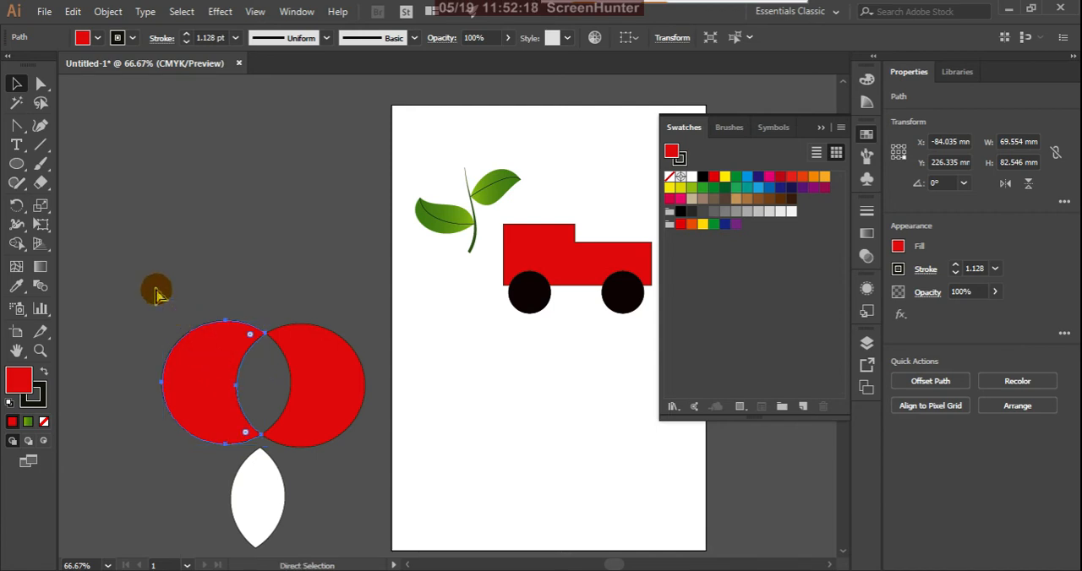
pyautogui.hotkey('ctrl', 'z')
# Select all pieces of the overlapping circles and move them together up beside the upper part of the artboard.
pyautogui.moveTo(142, 288); pyautogui.dragTo(367, 448)
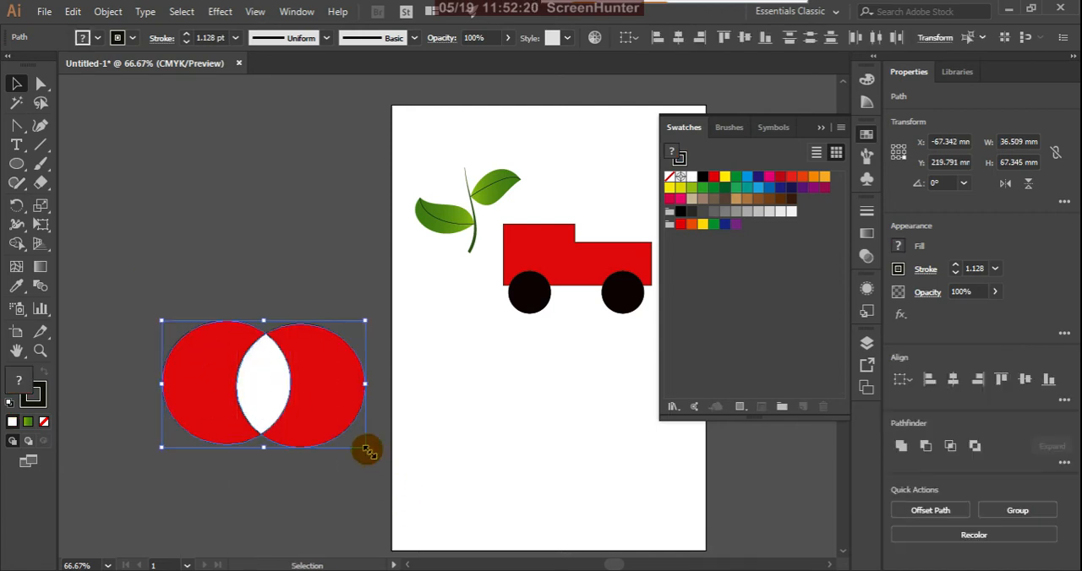
pyautogui.moveTo(326, 397); pyautogui.dragTo(295, 164)
pyautogui.click(263, 342)
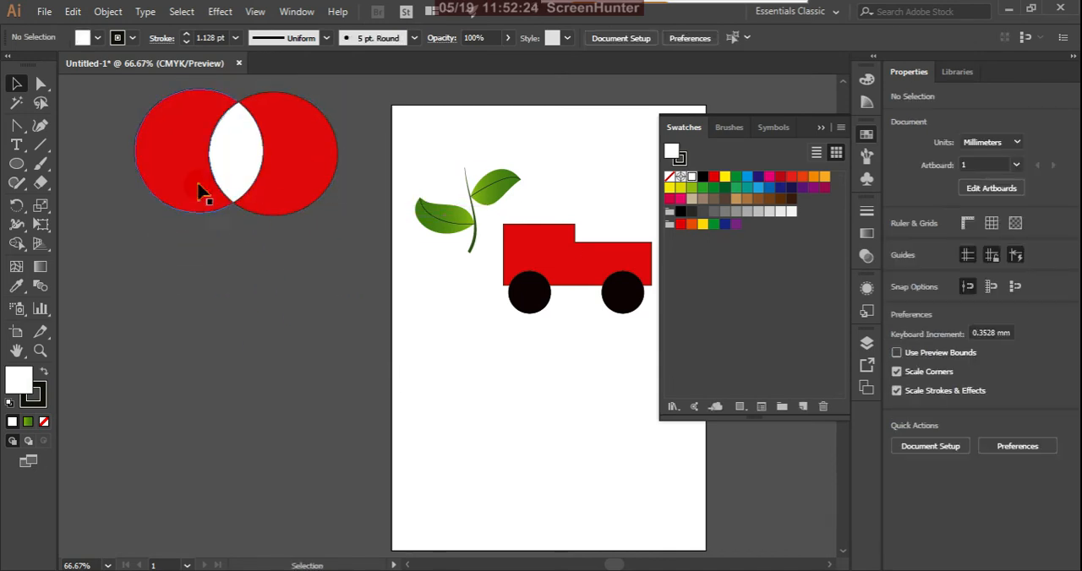
pyautogui.click(18, 245)
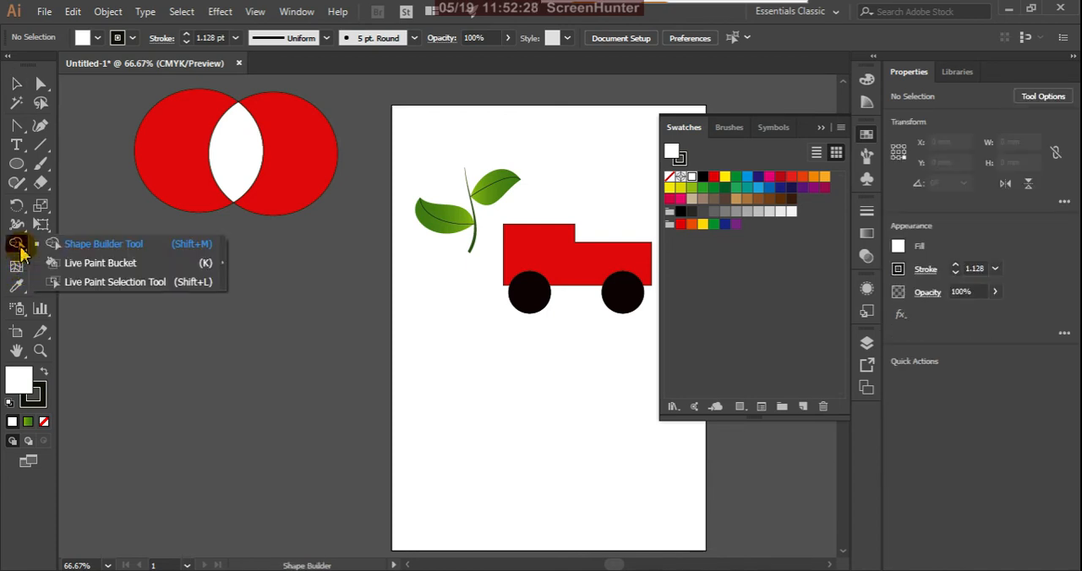
pyautogui.click(83, 267)
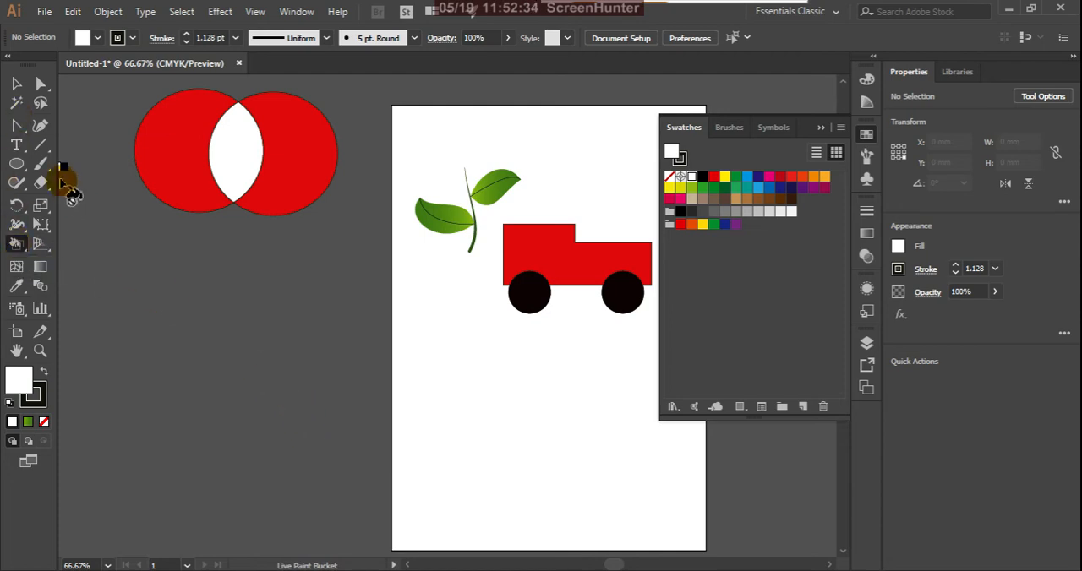
pyautogui.click(16, 83)
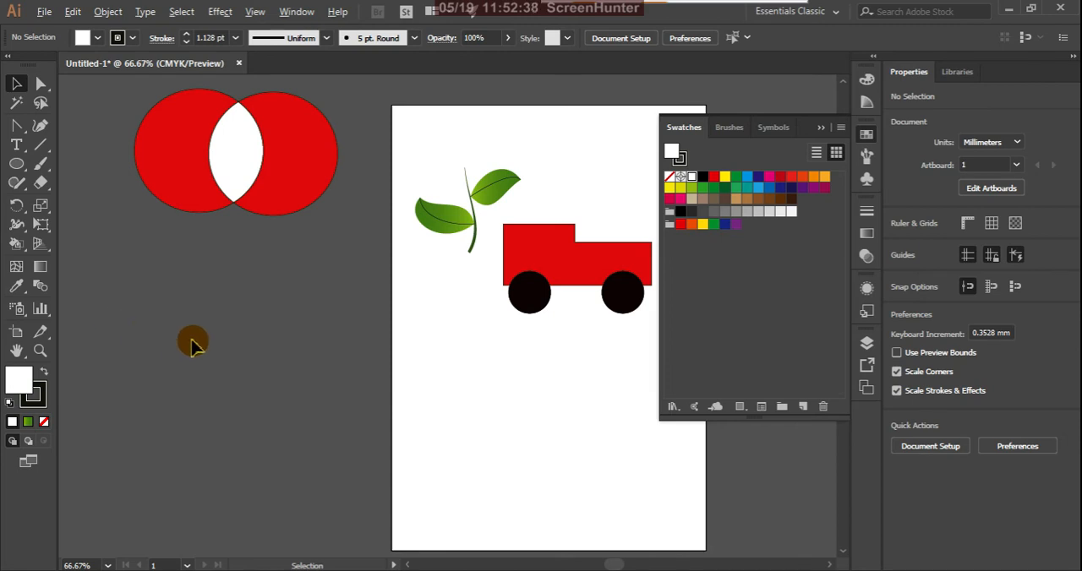
# Change the fill colour from the Color Picker to a bright light blue.
pyautogui.scroll(-1, 191, 340)
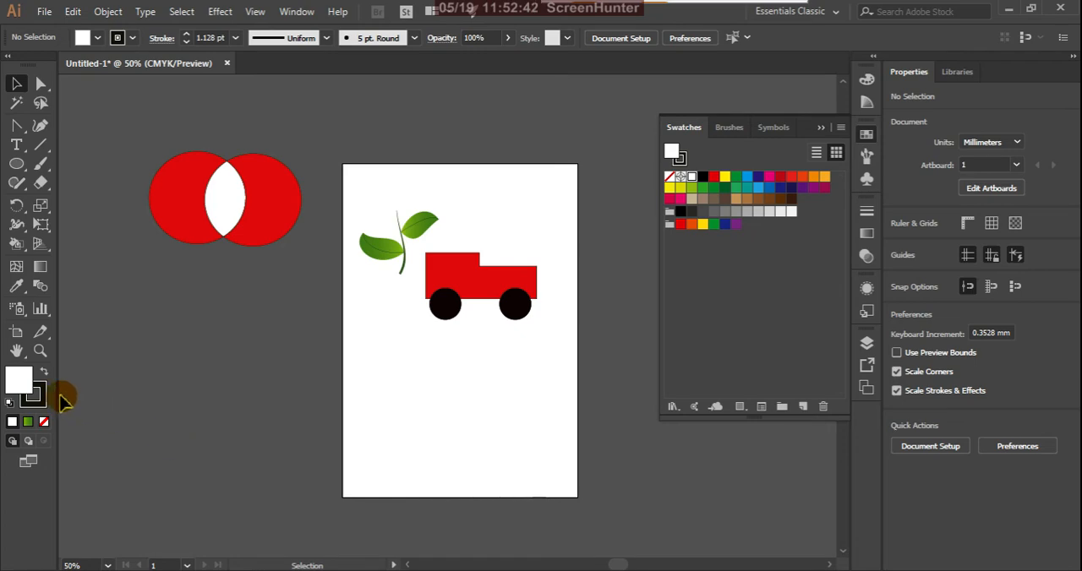
pyautogui.doubleClick(20, 380)
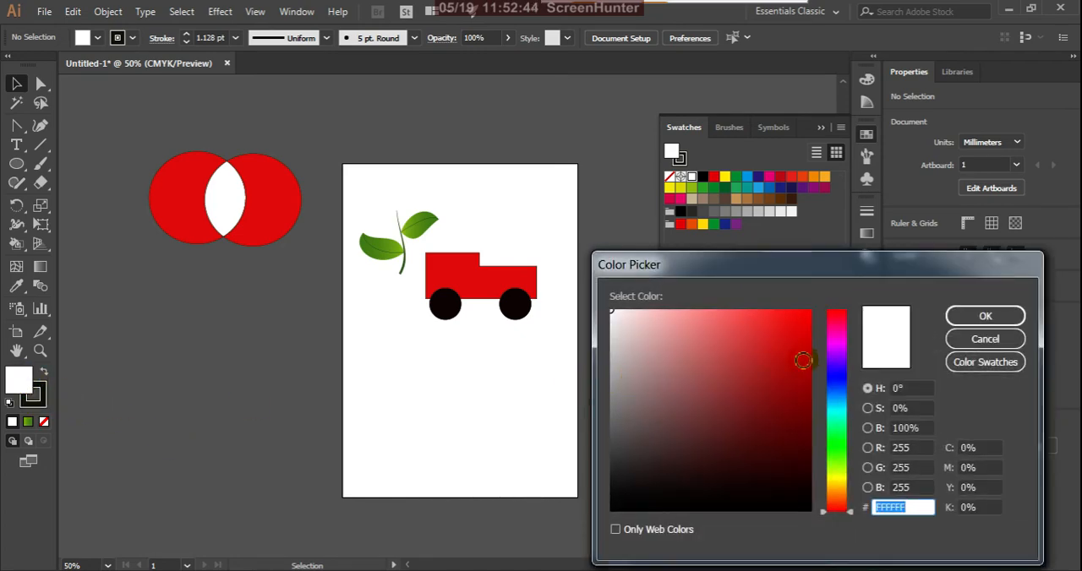
pyautogui.click(809, 322)
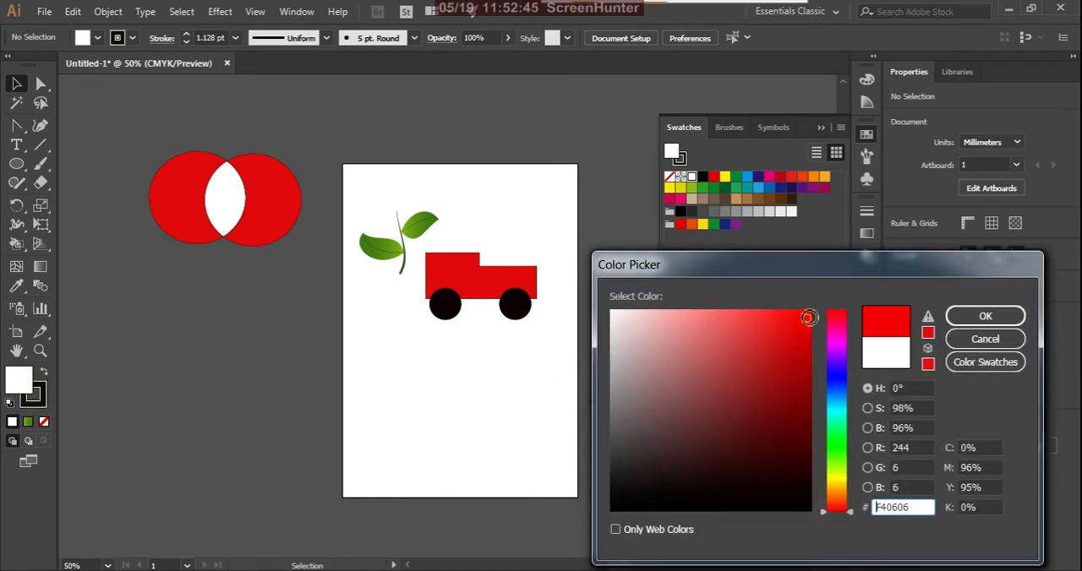
pyautogui.click(836, 407)
pyautogui.click(972, 316)
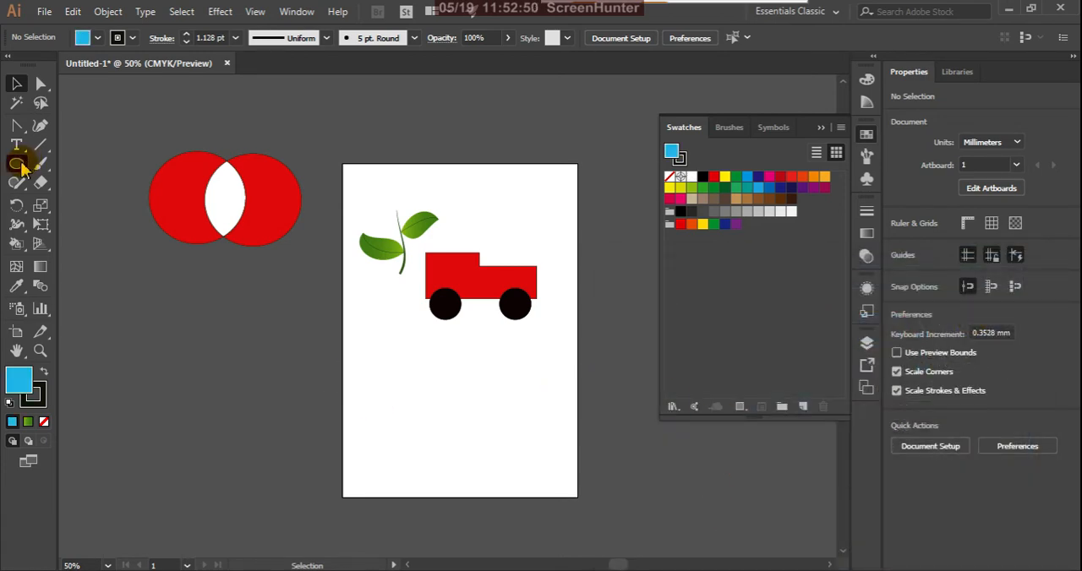
# Draw two overlapping light blue rectangles below the truck, about 88 × 78 mm and about 93 × 66 mm.
pyautogui.moveTo(22, 169); pyautogui.dragTo(51, 161)
pyautogui.moveTo(374, 373); pyautogui.dragTo(471, 457)
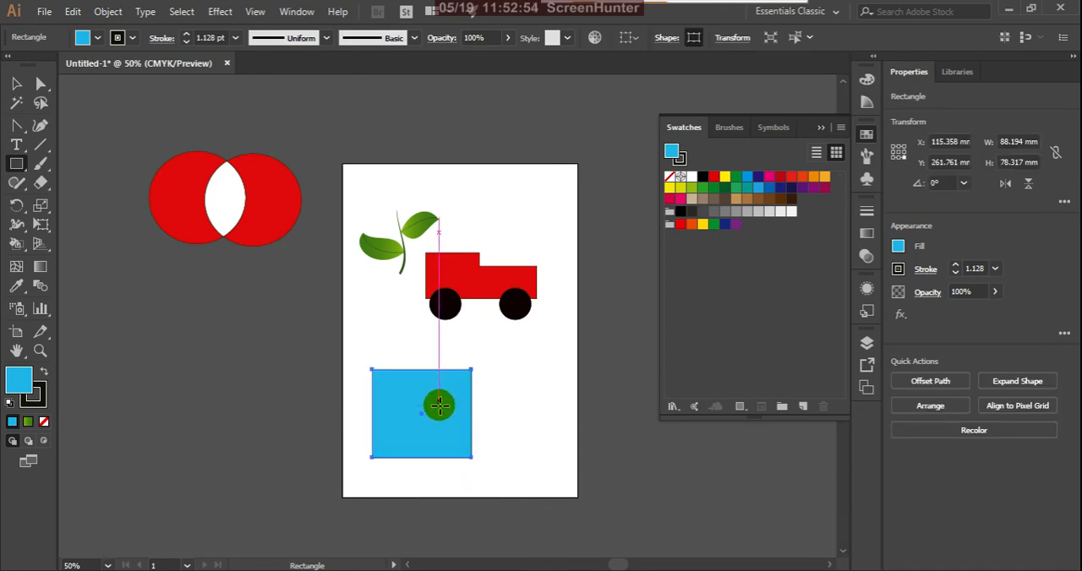
pyautogui.moveTo(422, 347); pyautogui.dragTo(526, 418)
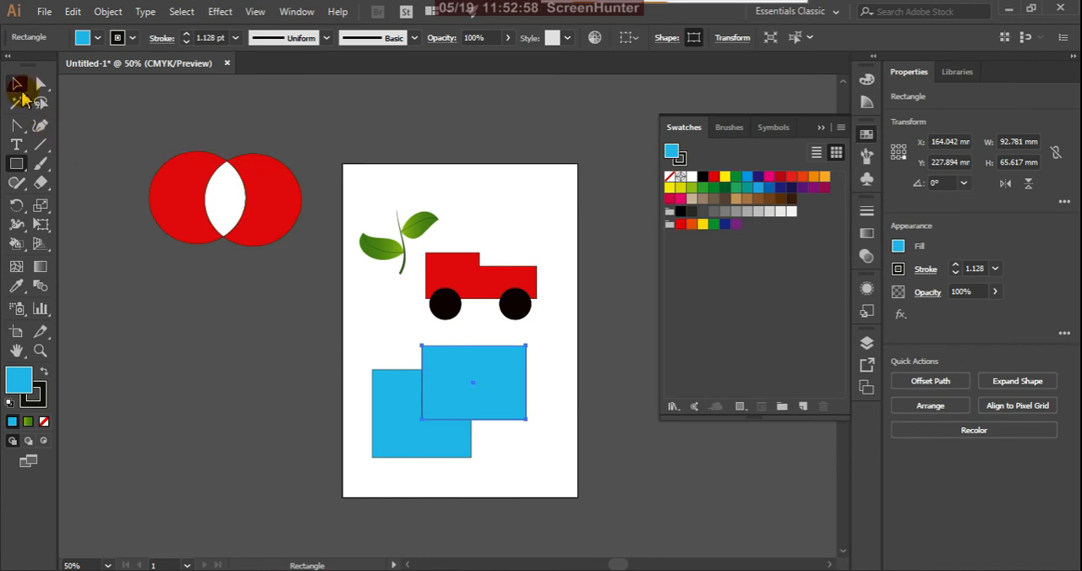
# Move the upper blue rectangle about 15 mm to the right, still overlapping the corner of the lower one.
pyautogui.click(16, 83)
pyautogui.click(327, 437)
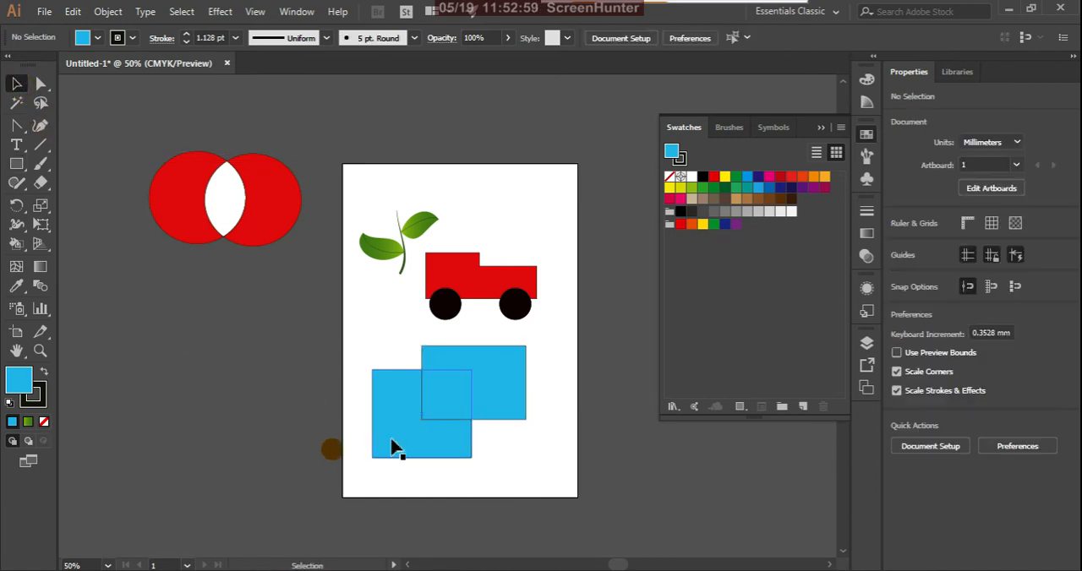
pyautogui.click(494, 391)
pyautogui.moveTo(497, 391); pyautogui.dragTo(467, 392)
pyautogui.click(508, 461)
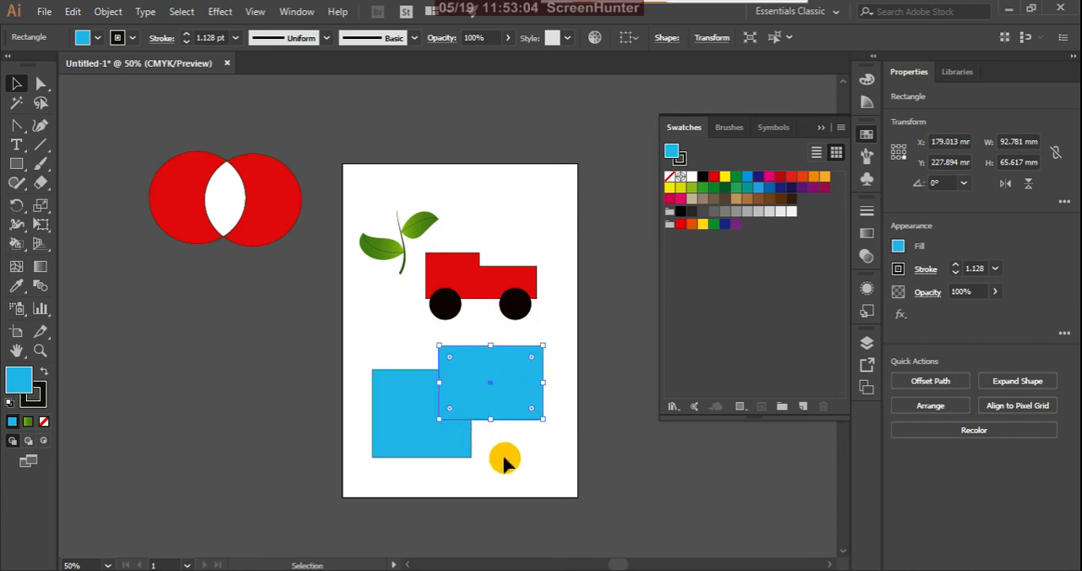
pyautogui.click(415, 440)
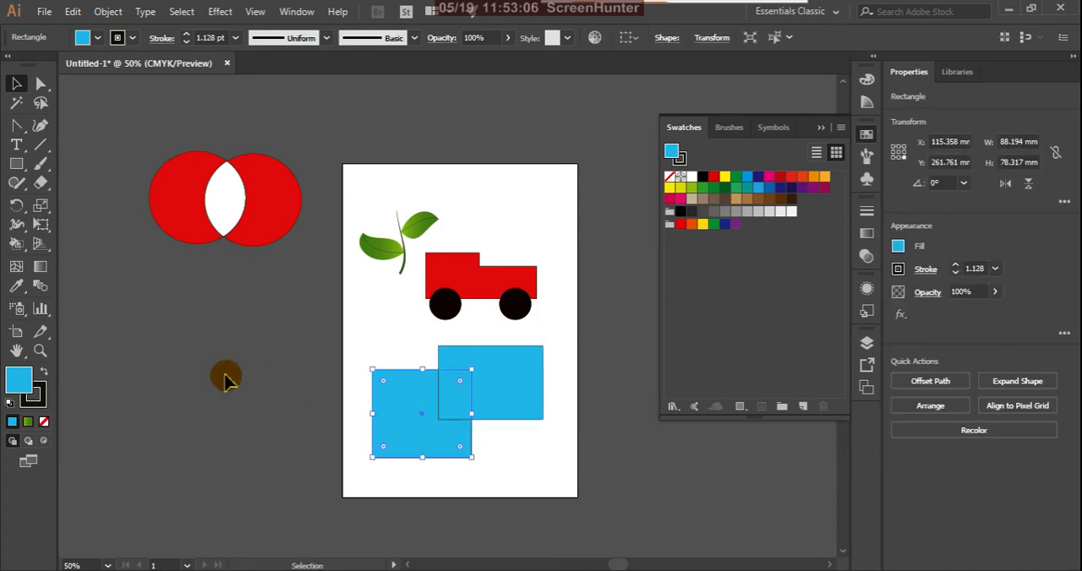
pyautogui.click(426, 393)
pyautogui.click(508, 453)
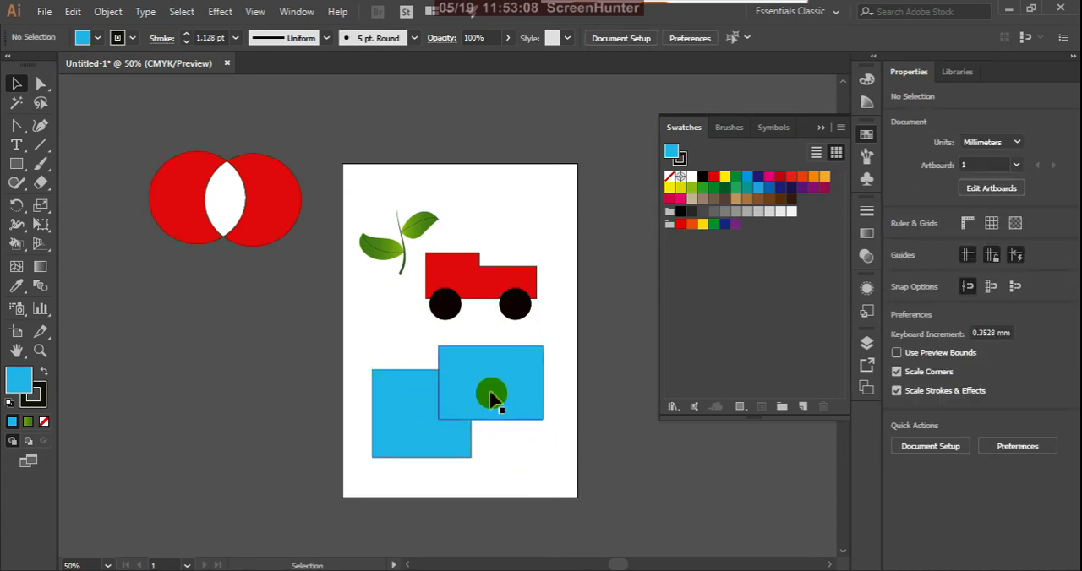
pyautogui.moveTo(351, 330); pyautogui.dragTo(580, 481)
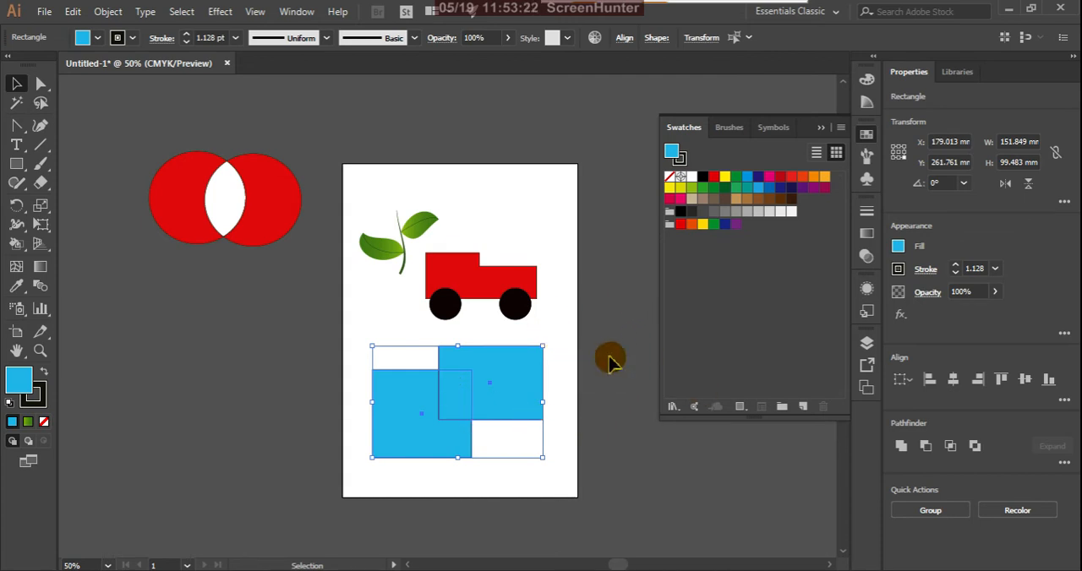
pyautogui.click(581, 338)
# Select the front rectangle of the overlapping pair and fill it with the orange swatch.
pyautogui.click(454, 390)
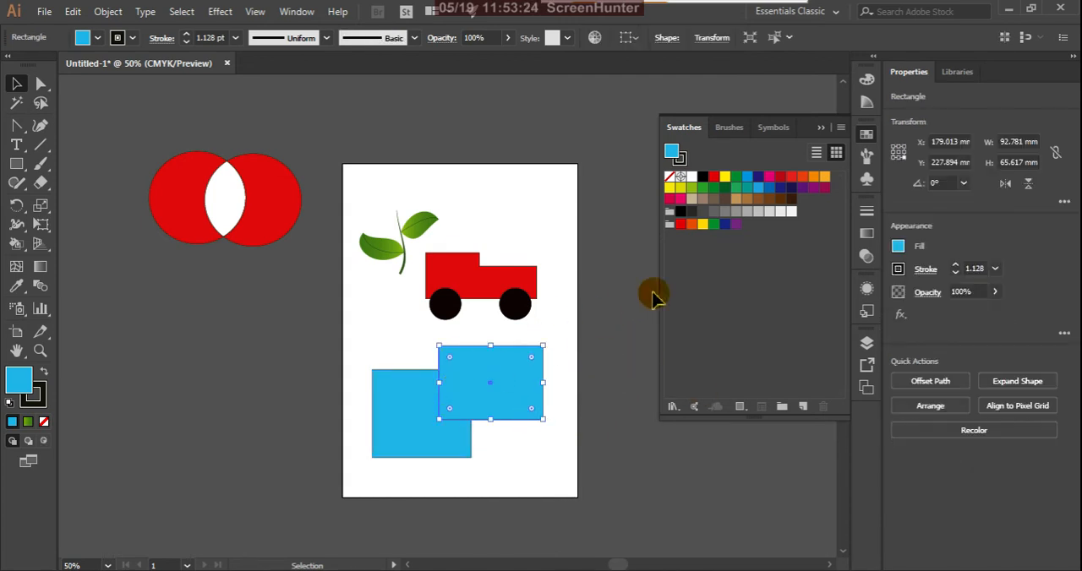
pyautogui.click(692, 225)
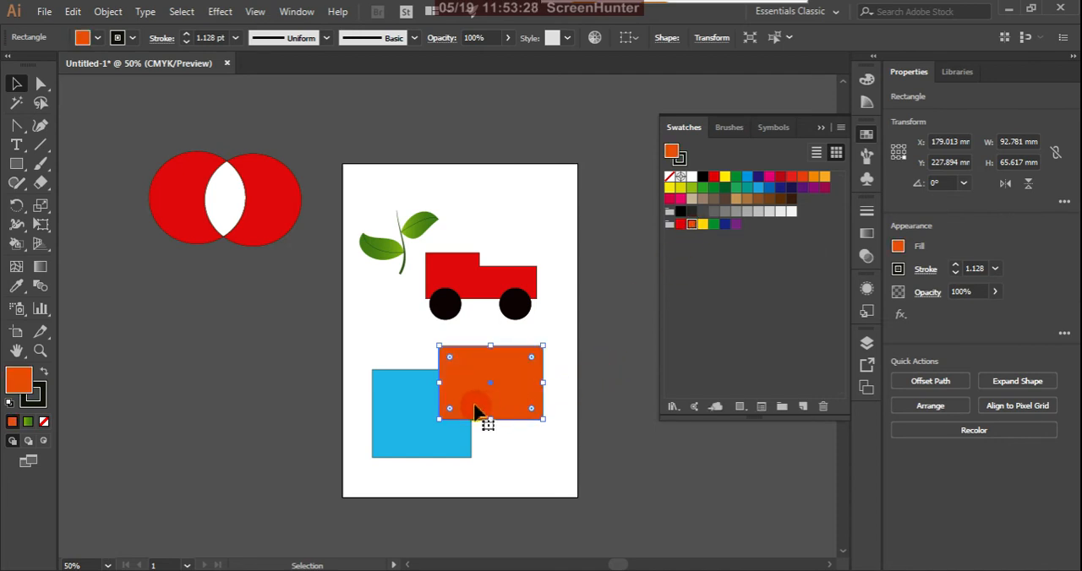
# Select the rear blue rectangle of the overlapping pair and fill it with the yellow swatch.
pyautogui.click(612, 404)
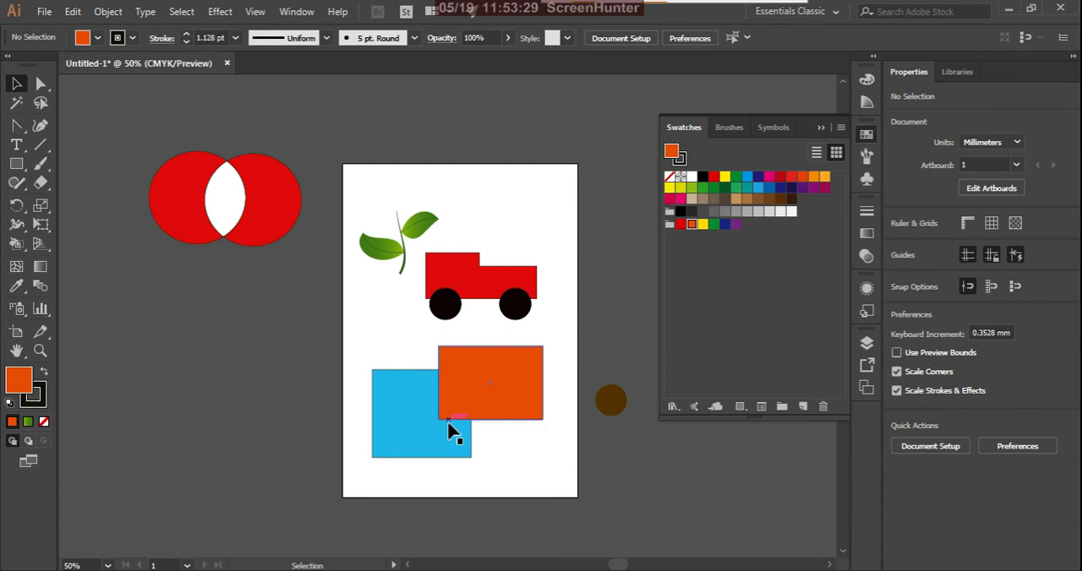
pyautogui.click(404, 440)
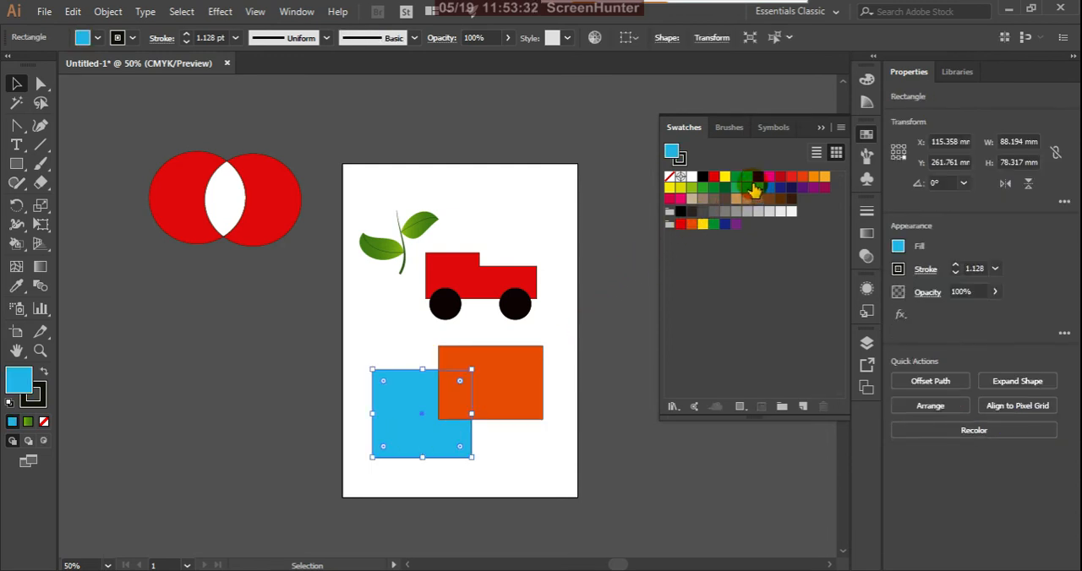
pyautogui.click(725, 178)
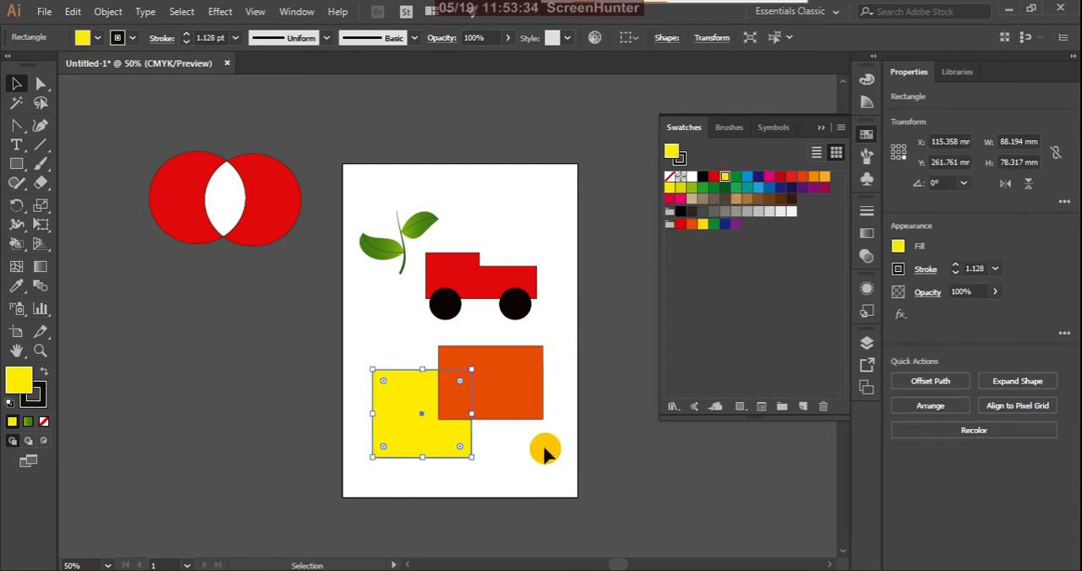
pyautogui.click(319, 355)
pyautogui.moveTo(335, 350); pyautogui.dragTo(559, 467)
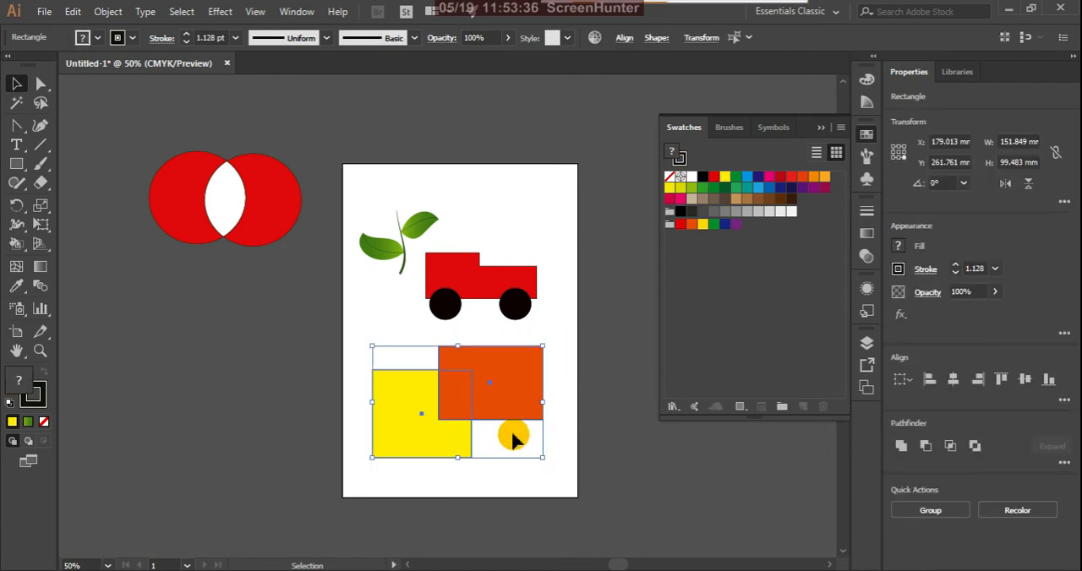
pyautogui.scroll(3, 455, 397)
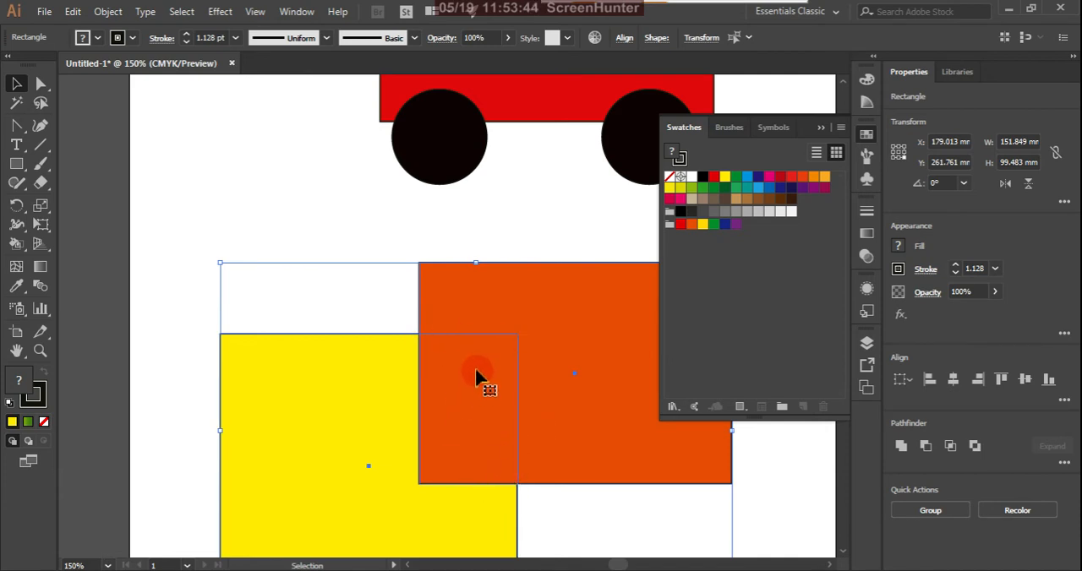
pyautogui.keyDown('alt'); pyautogui.scroll(-2, 446, 315); pyautogui.keyUp('alt')
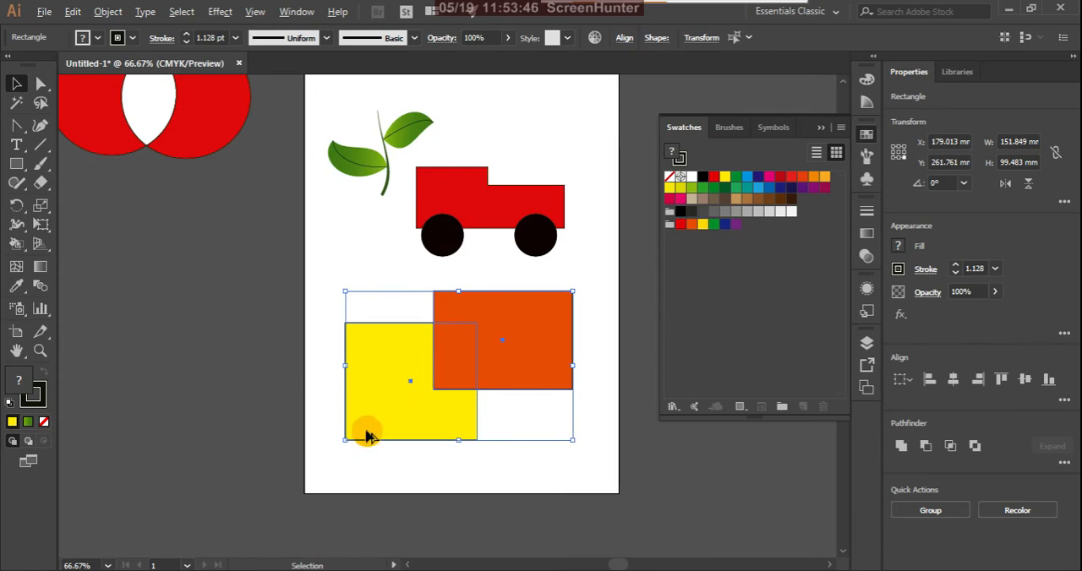
pyautogui.click(333, 480)
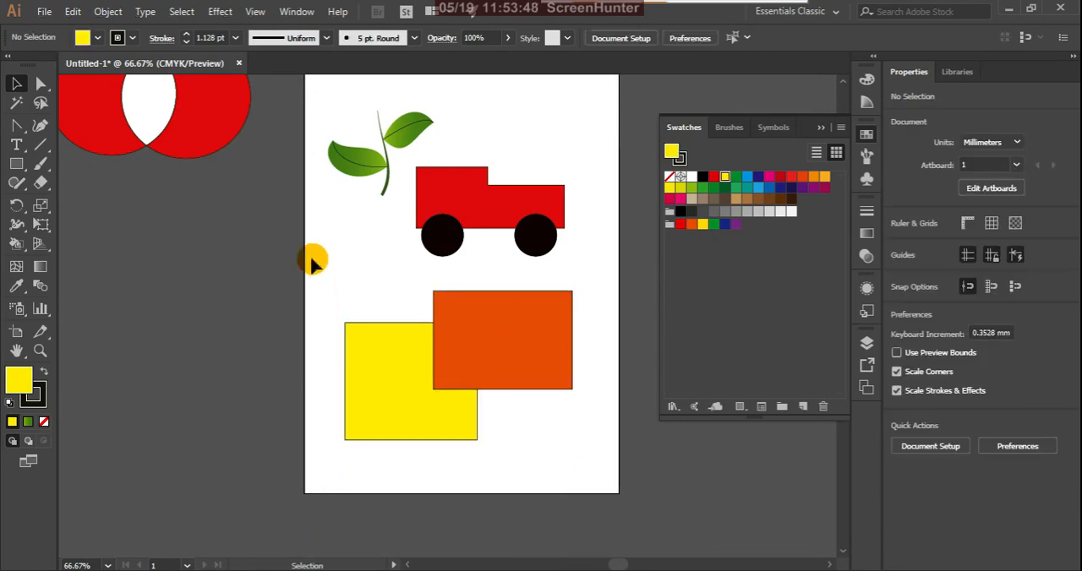
pyautogui.moveTo(478, 423); pyautogui.dragTo(623, 541)
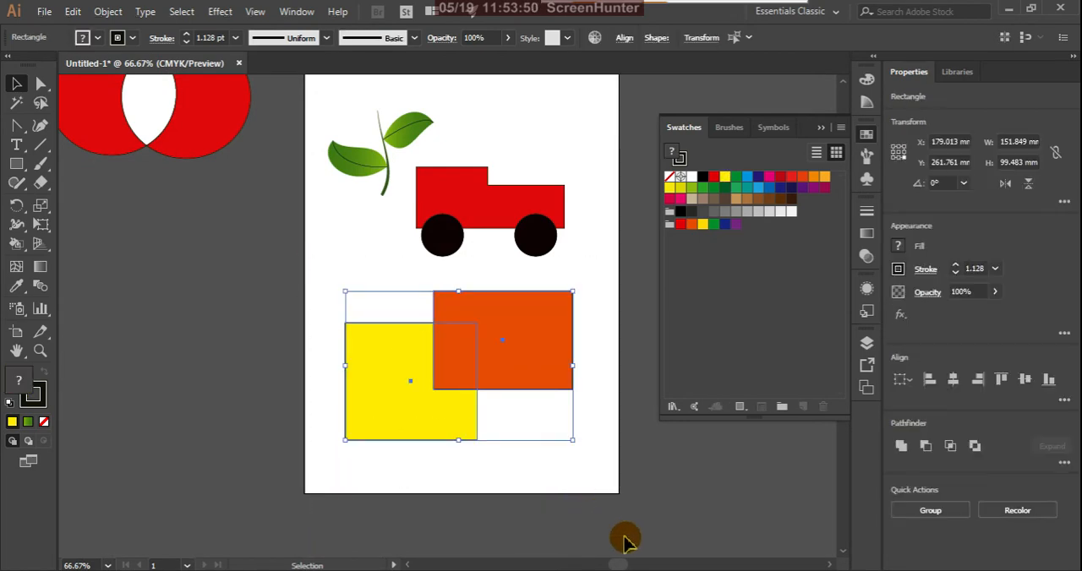
pyautogui.click(493, 487)
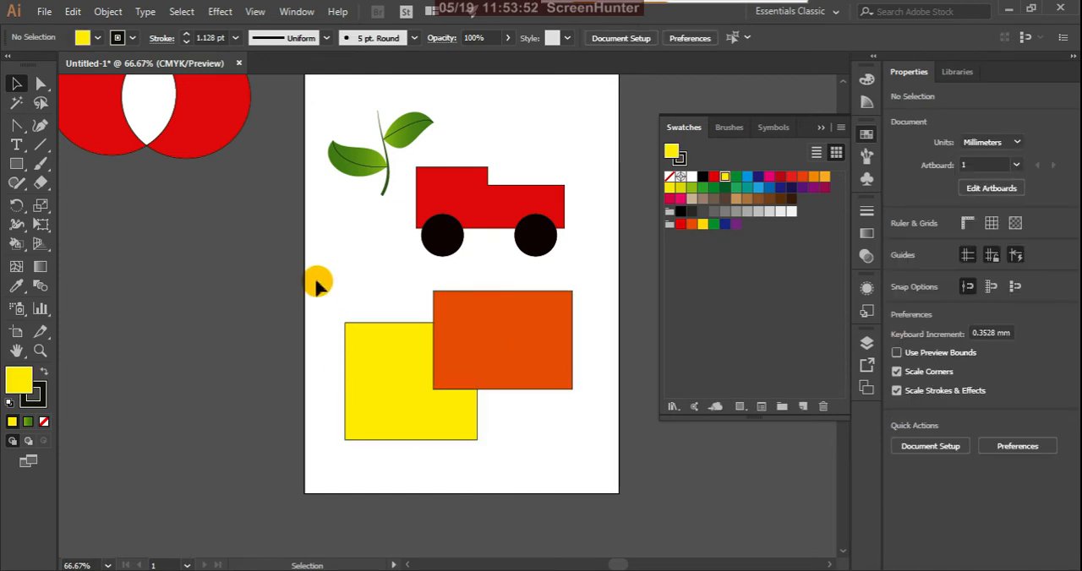
# Select both rectangles and turn them into a Live Paint group by painting the exposed yellow area green with the Live Paint Bucket.
pyautogui.moveTo(368, 335); pyautogui.dragTo(600, 519)
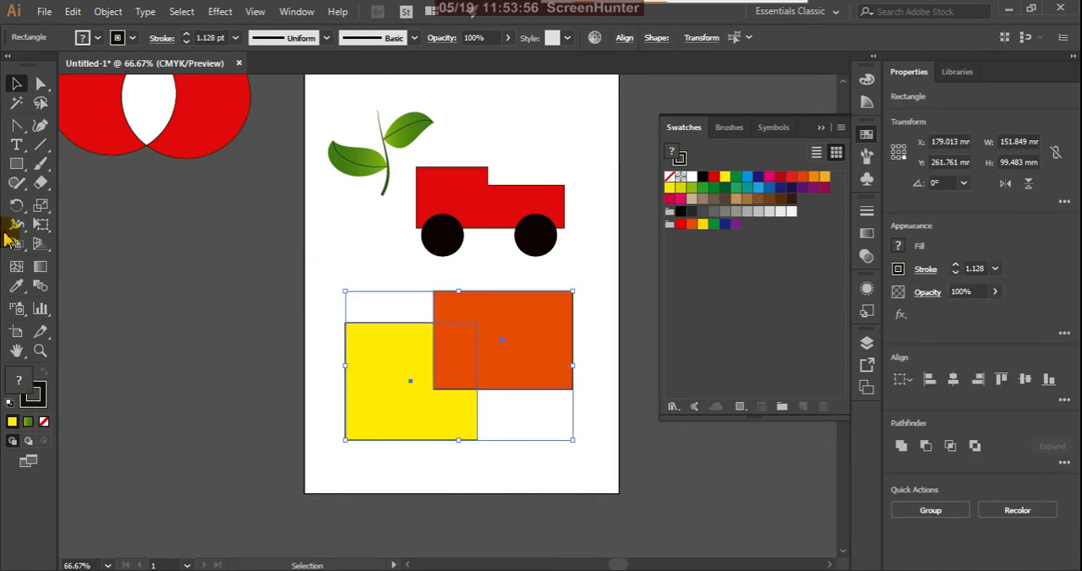
pyautogui.moveTo(17, 246)
pyautogui.mouseDown()
pyautogui.moveTo(43, 262)
pyautogui.moveTo(181, 269)
pyautogui.mouseUp()
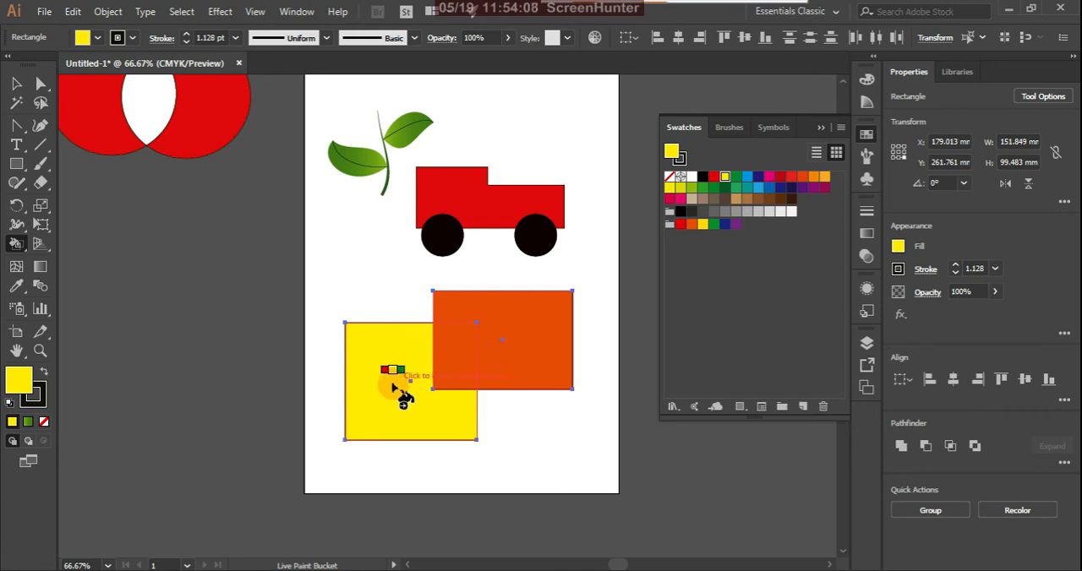
pyautogui.press('Right')
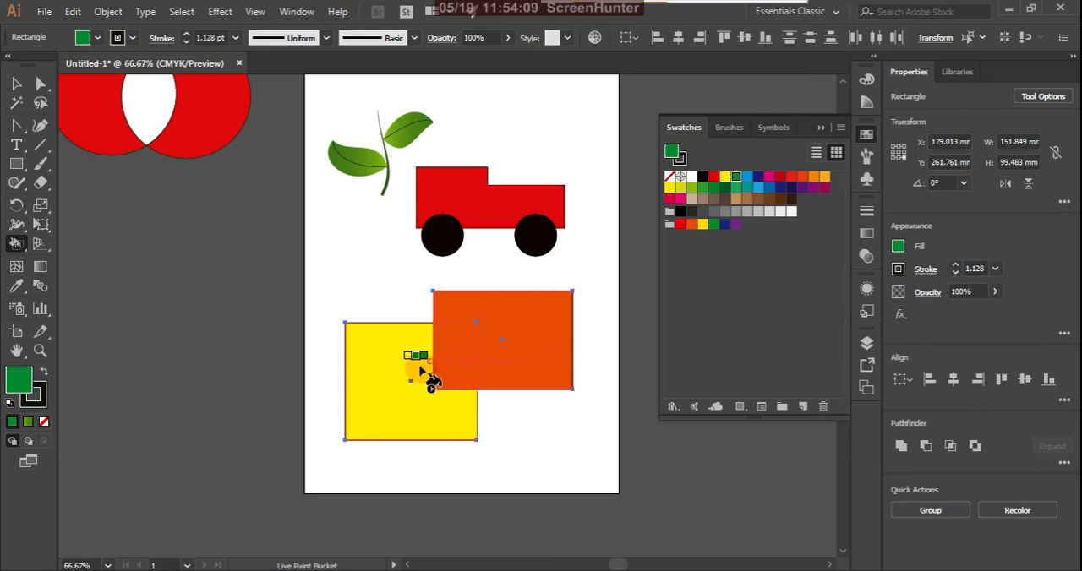
pyautogui.click(382, 409)
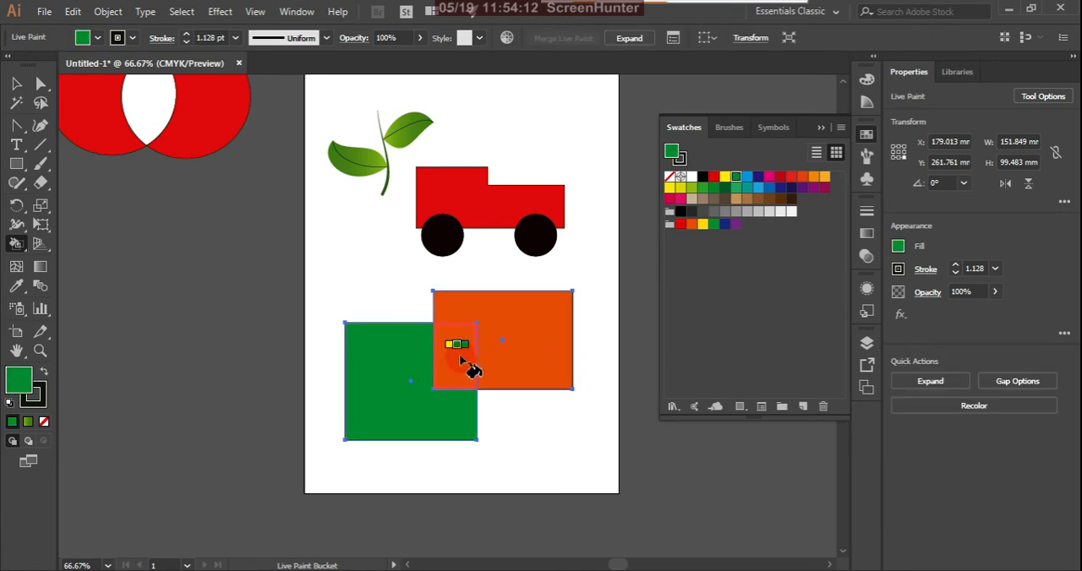
# Repaint the exposed green area of the Live Paint group with the yellow swatch.
pyautogui.press('Right')
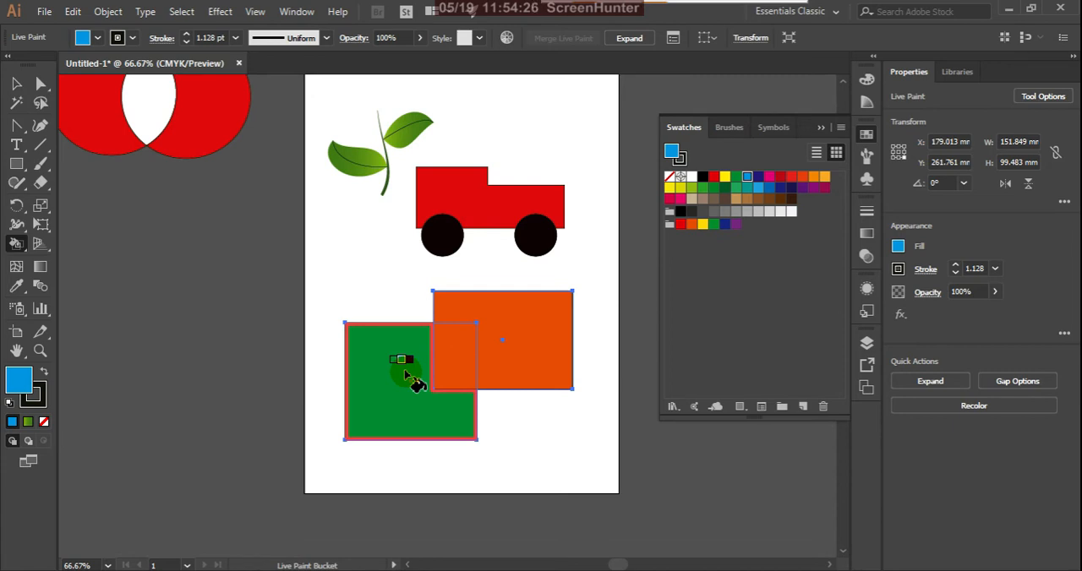
pyautogui.press('Left')
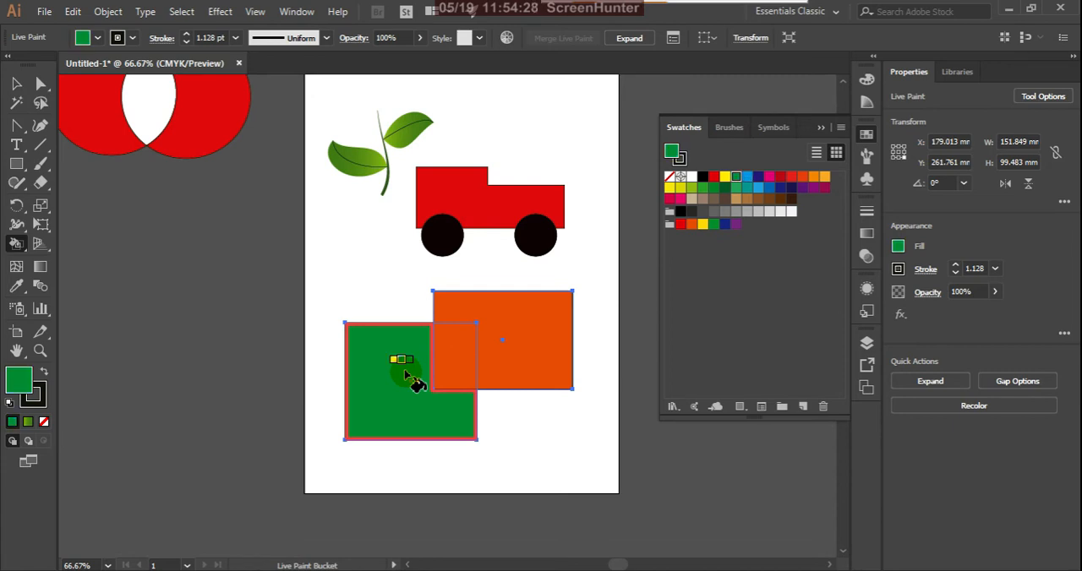
pyautogui.press('Left')
pyautogui.click(406, 377)
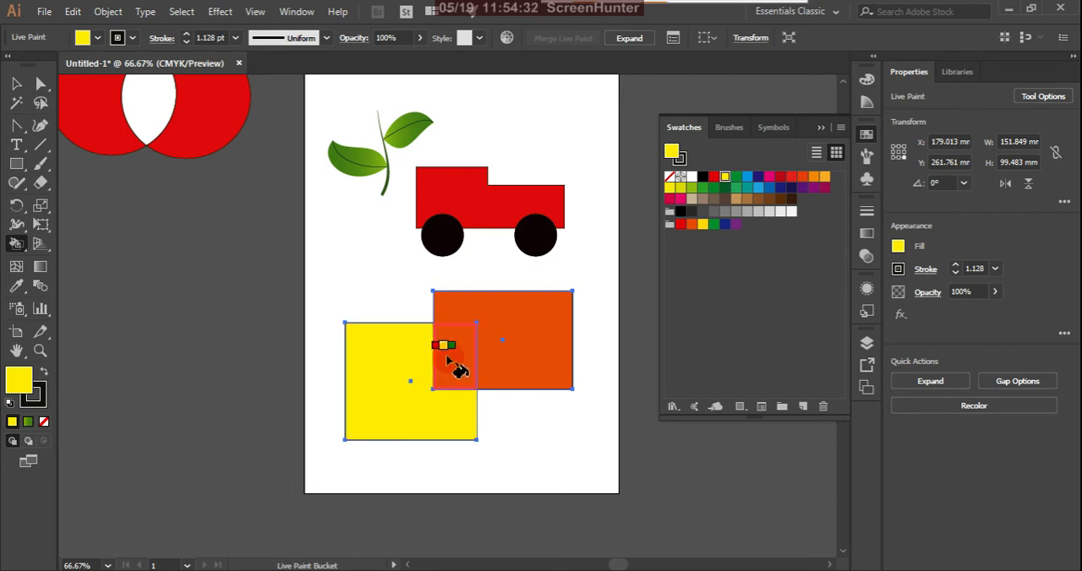
# Paint the overlap of the two rectangles green and the remaining orange area dark blue with the Live Paint Bucket.
pyautogui.press('Right')
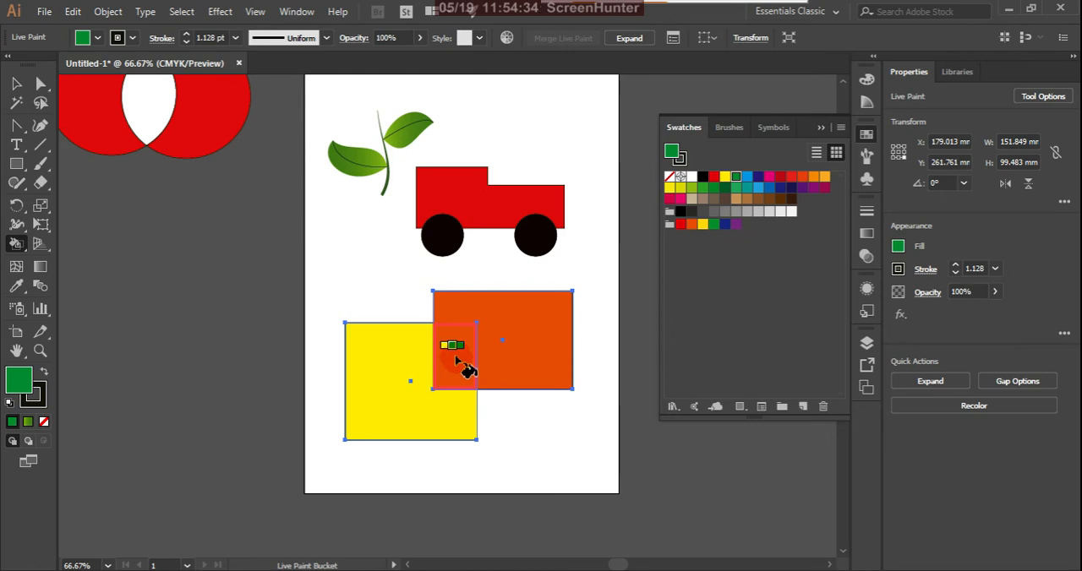
pyautogui.press('Right')
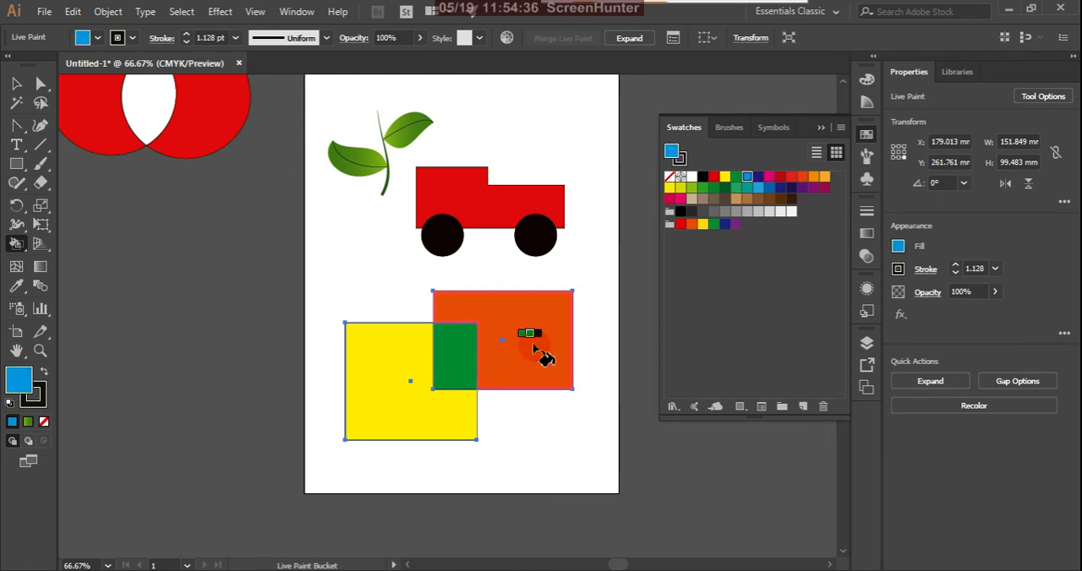
pyautogui.press('Right')
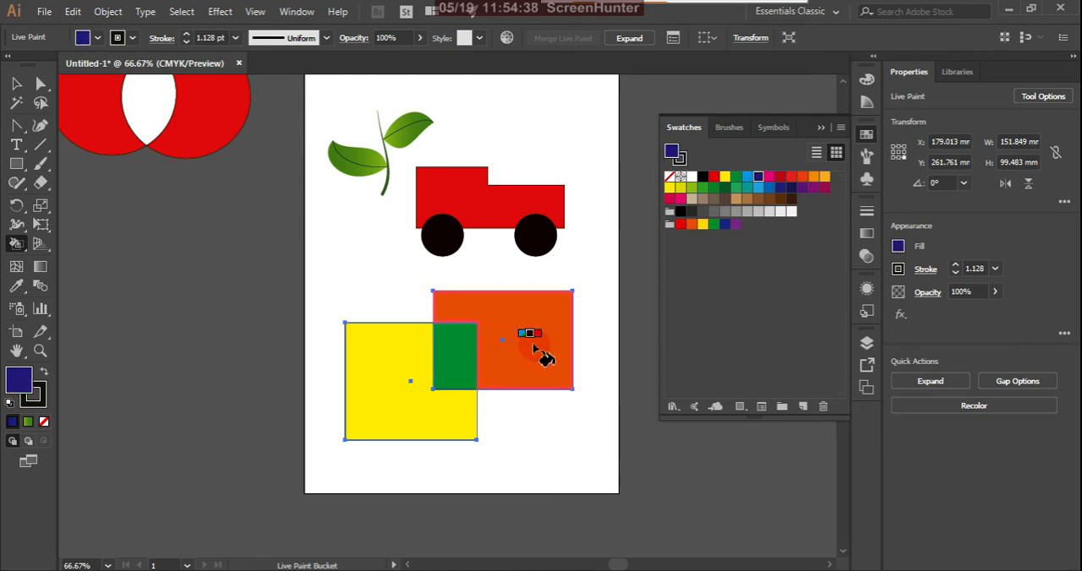
pyautogui.click(541, 355)
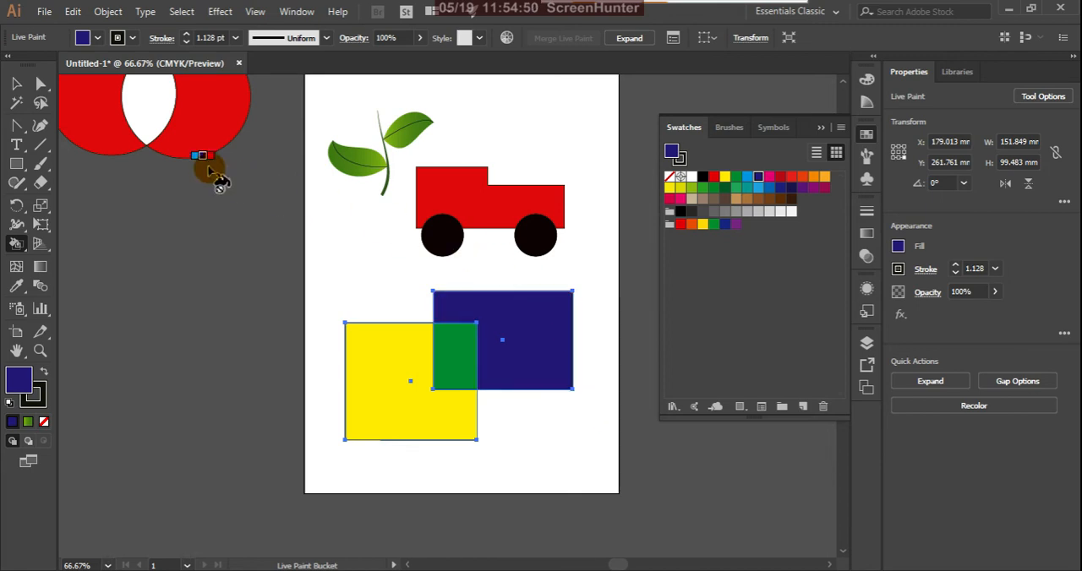
# Select the painted rectangles as an object and examine the Live Paint group's bounding box and handles up close.
pyautogui.click(17, 85)
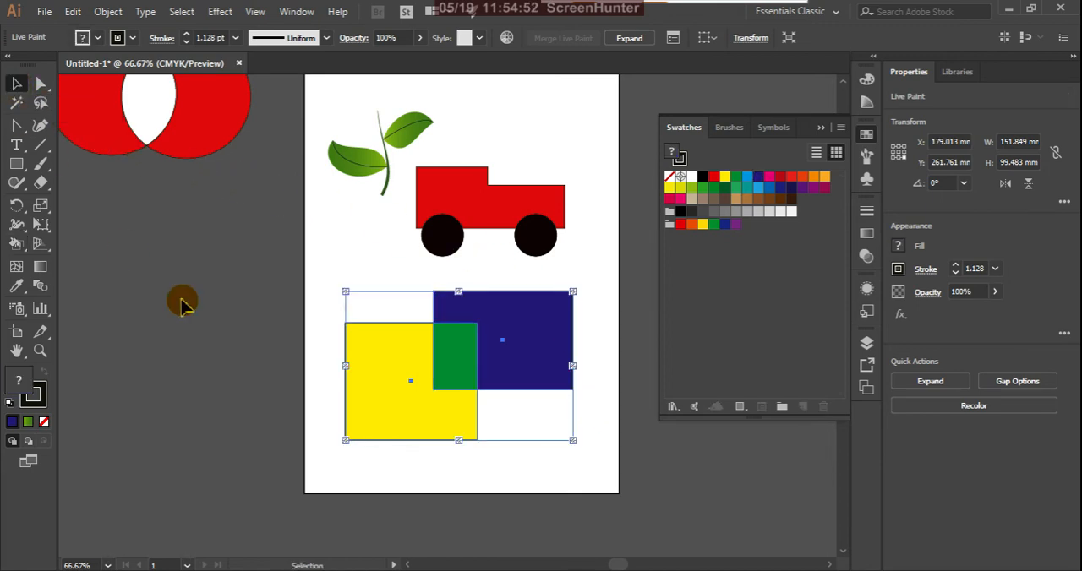
pyautogui.click(290, 312)
pyautogui.click(375, 356)
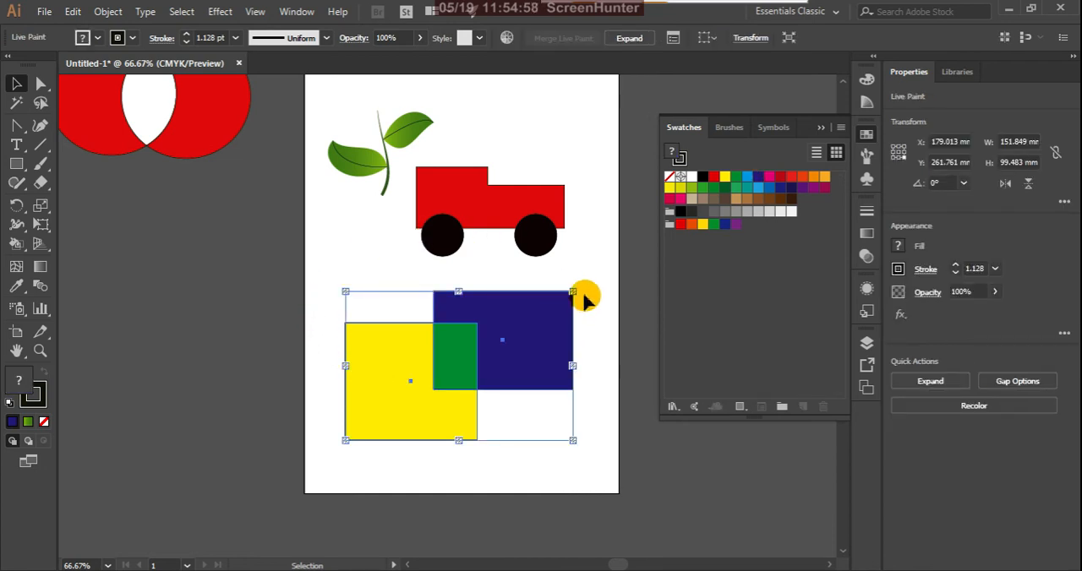
pyautogui.scroll(2, 583, 298)
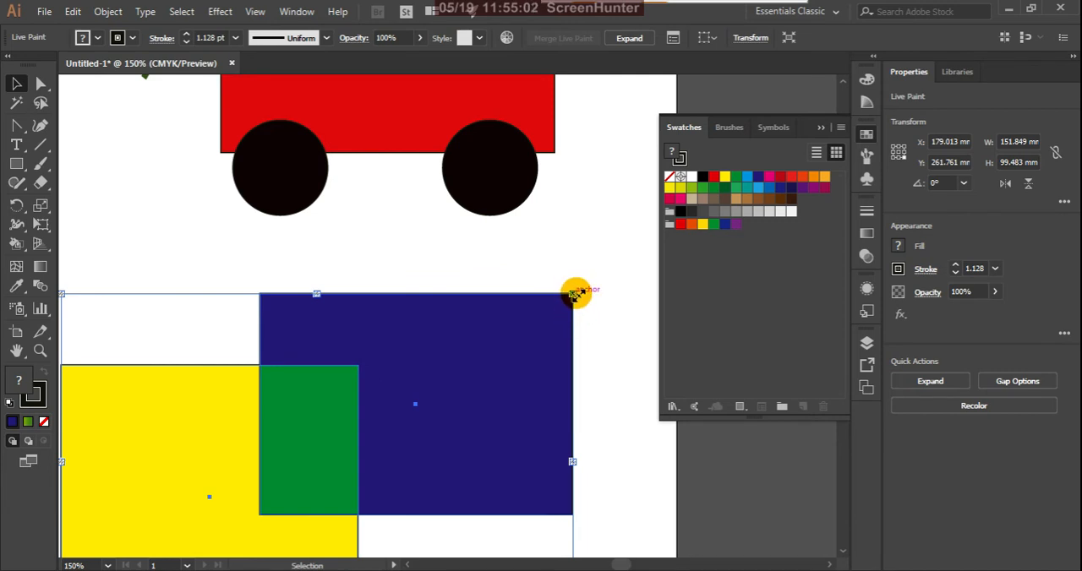
pyautogui.scroll(-1, 574, 294)
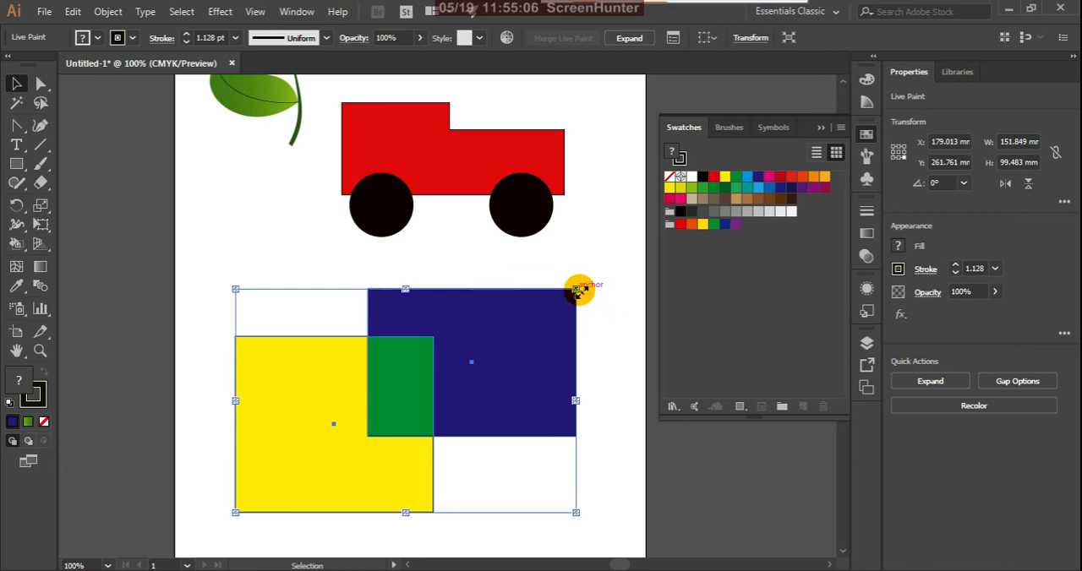
pyautogui.scroll(-2, 571, 341)
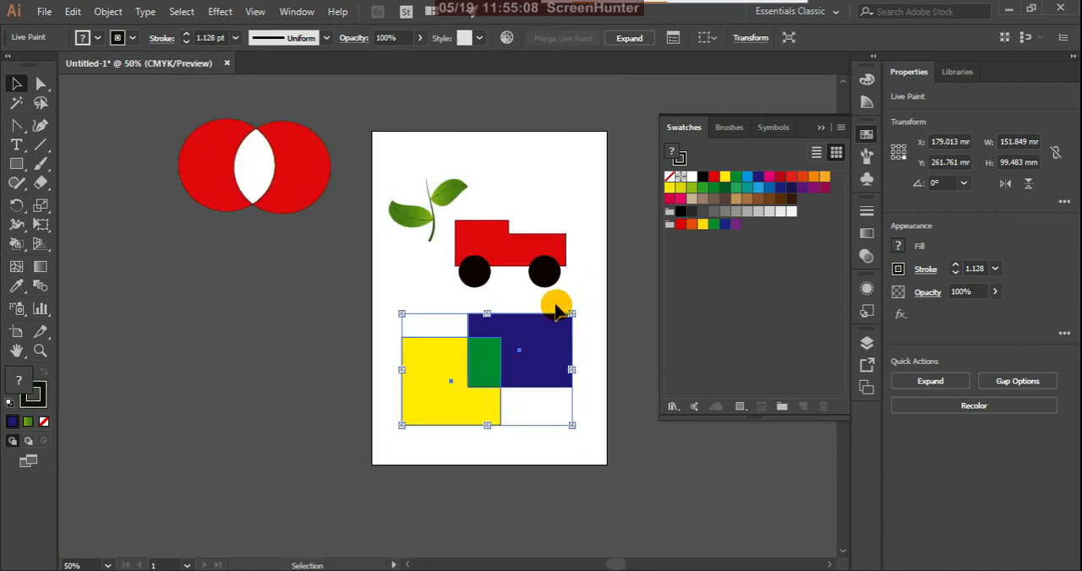
pyautogui.scroll(2, 572, 314)
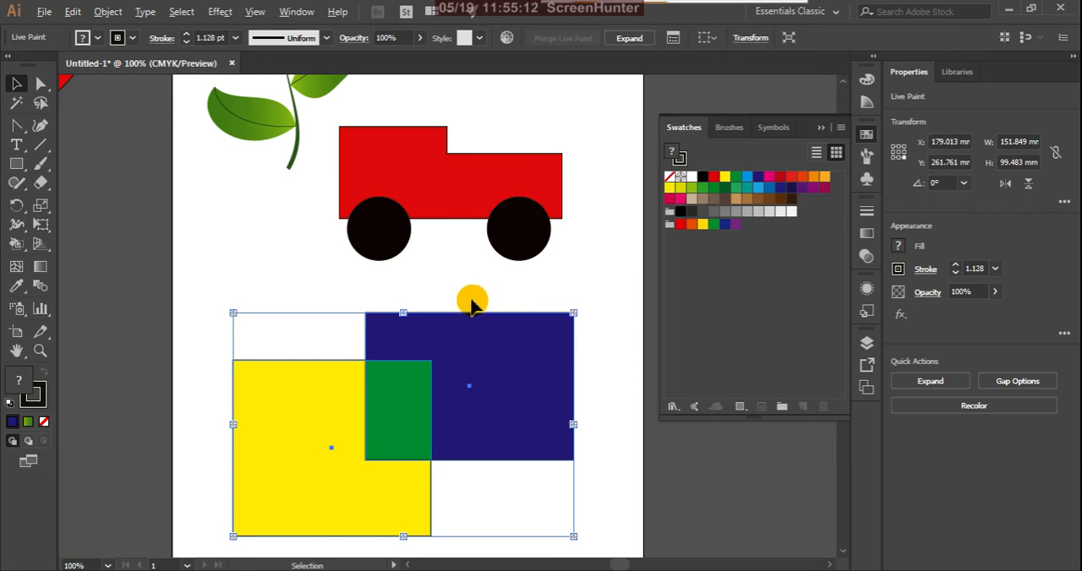
pyautogui.scroll(-2, 464, 302)
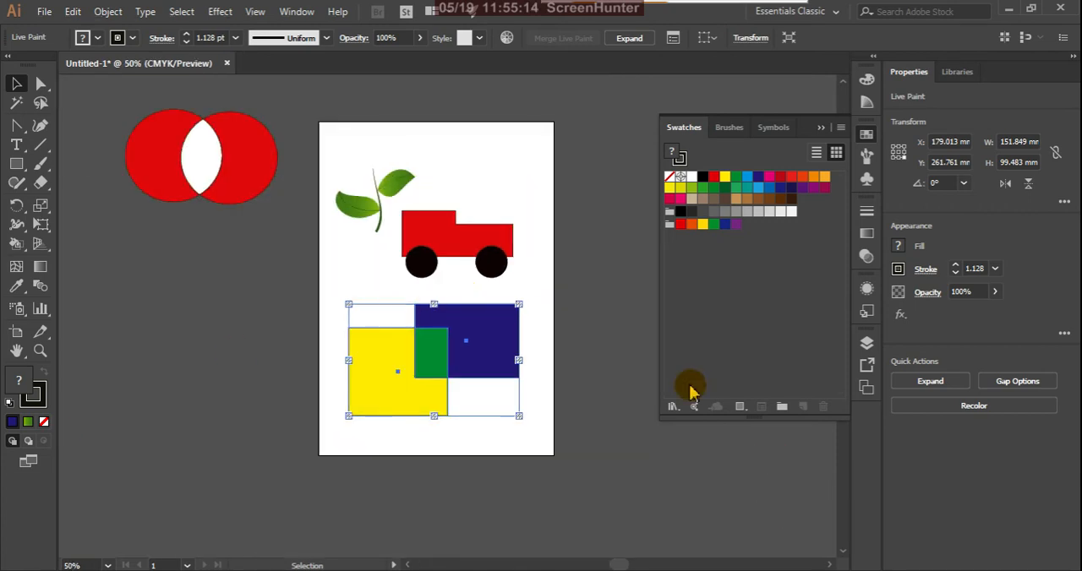
pyautogui.click(321, 288)
pyautogui.click(422, 353)
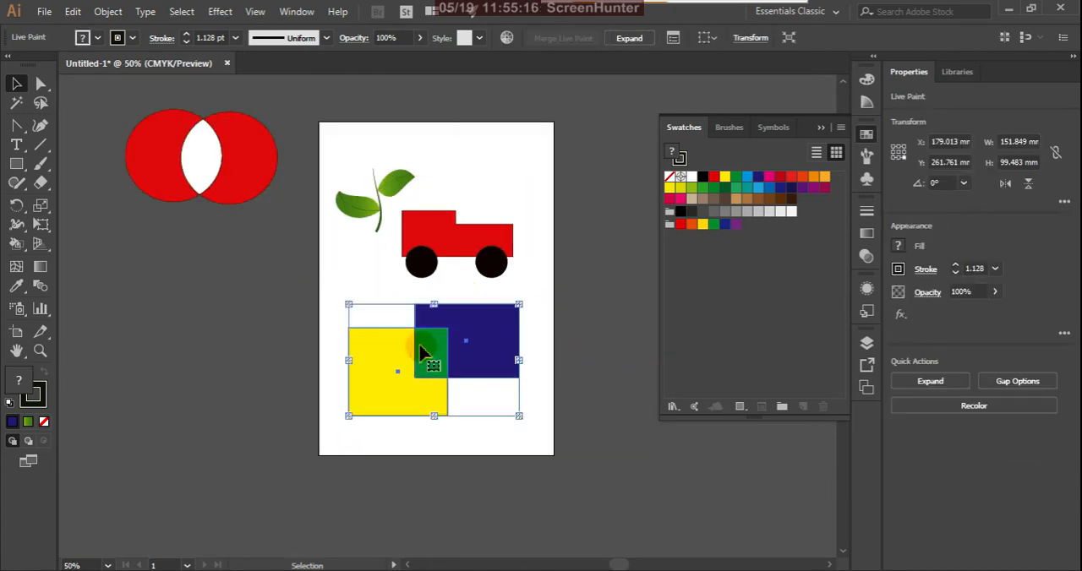
pyautogui.click(244, 449)
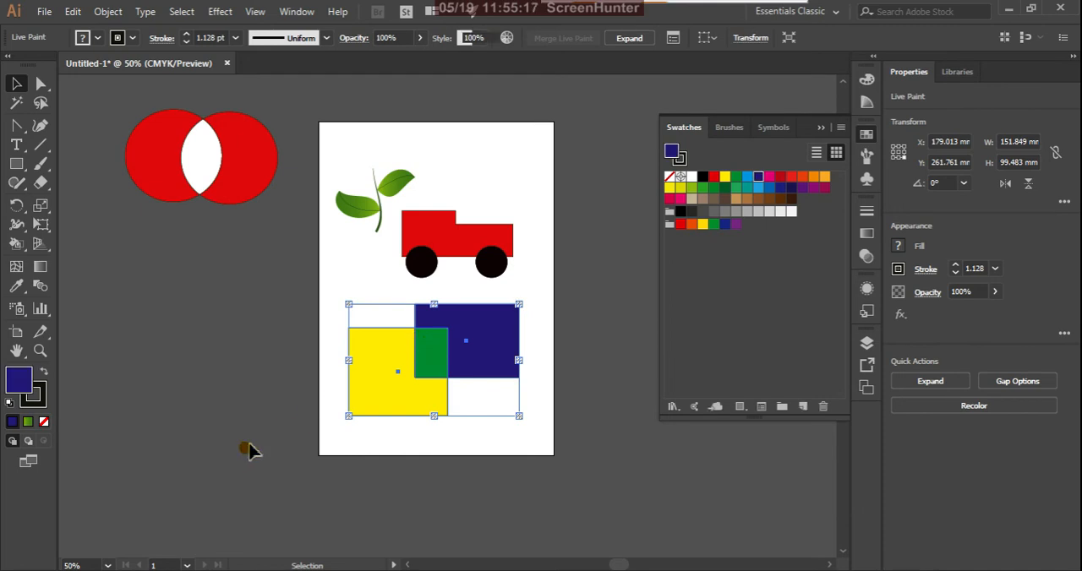
# Move the whole Live Paint group to about 2 mm further right and 7 mm higher on the artboard.
pyautogui.click(388, 405)
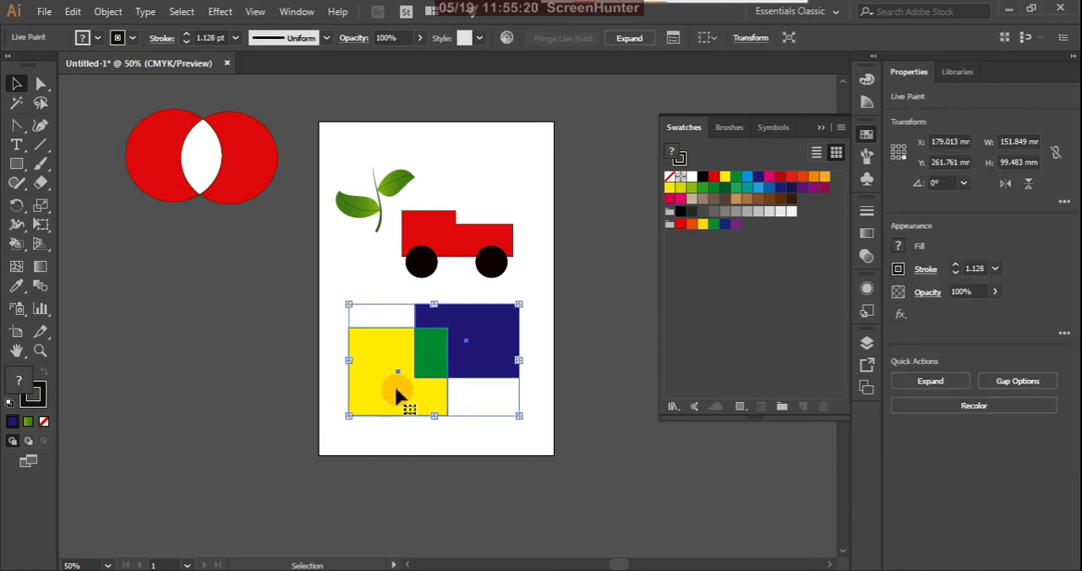
pyautogui.moveTo(398, 389)
pyautogui.mouseDown()
pyautogui.moveTo(249, 389)
pyautogui.moveTo(422, 381)
pyautogui.mouseUp()
pyautogui.click(260, 455)
pyautogui.click(284, 405)
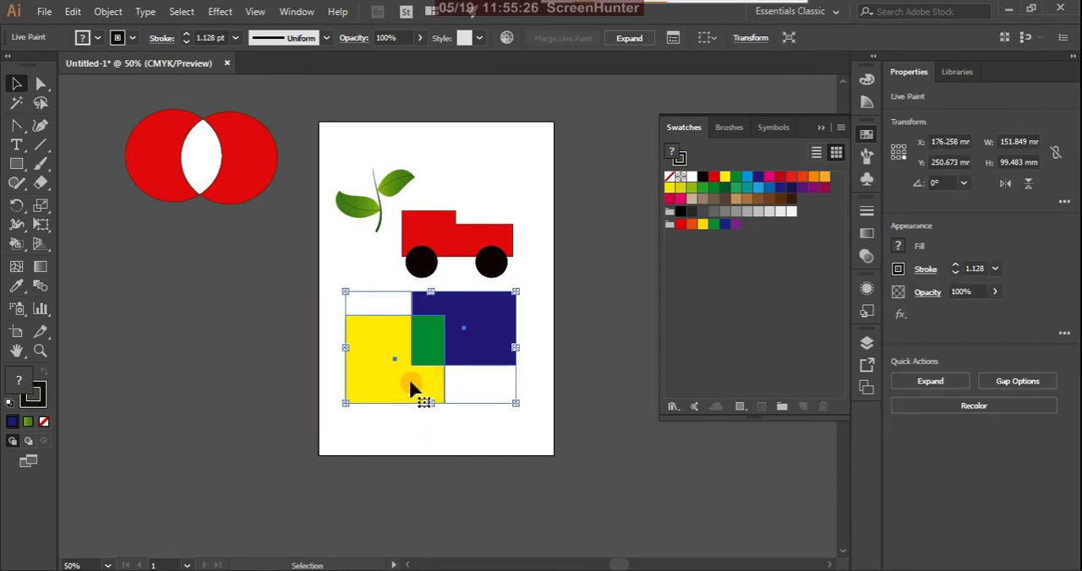
pyautogui.click(419, 429)
pyautogui.click(418, 388)
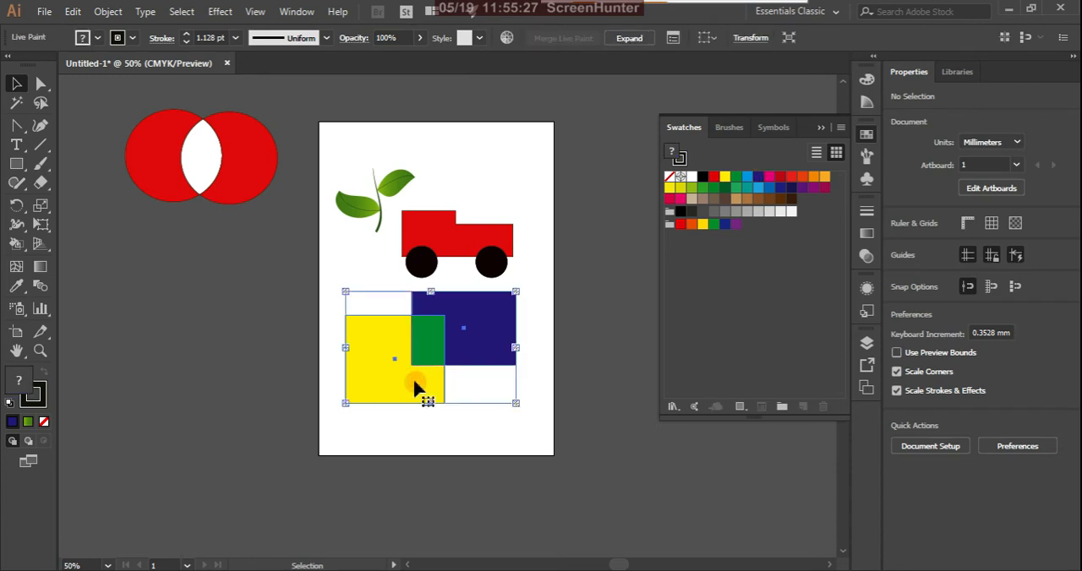
pyautogui.click(459, 449)
pyautogui.moveTo(421, 405)
pyautogui.mouseDown()
pyautogui.moveTo(334, 415)
pyautogui.moveTo(429, 397)
pyautogui.mouseUp()
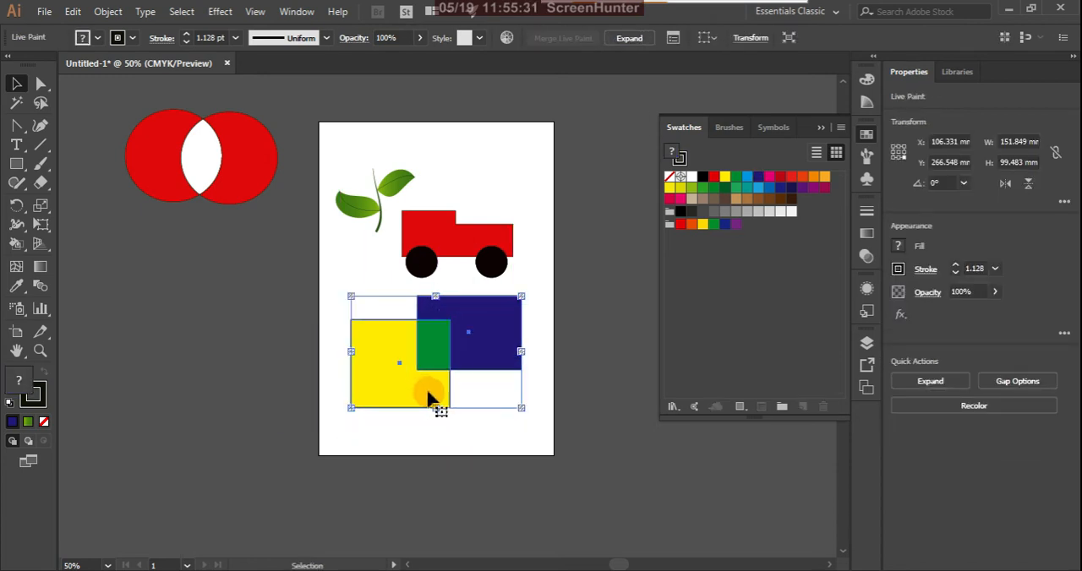
# Examine the Live Paint group in the layer list by expanding its contents and switching its visibility off and on.
pyautogui.click(867, 343)
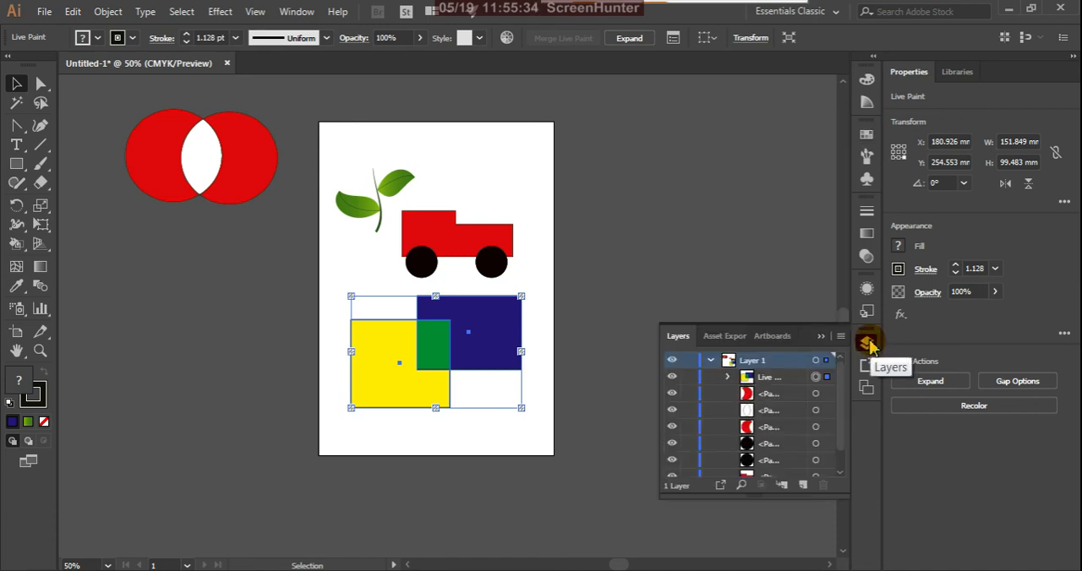
pyautogui.click(589, 310)
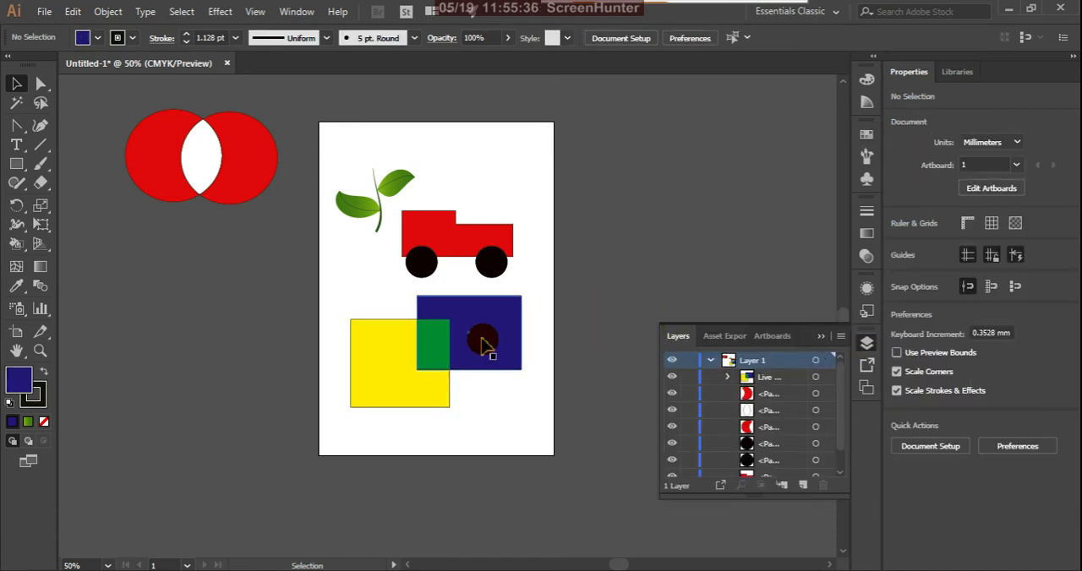
pyautogui.click(487, 343)
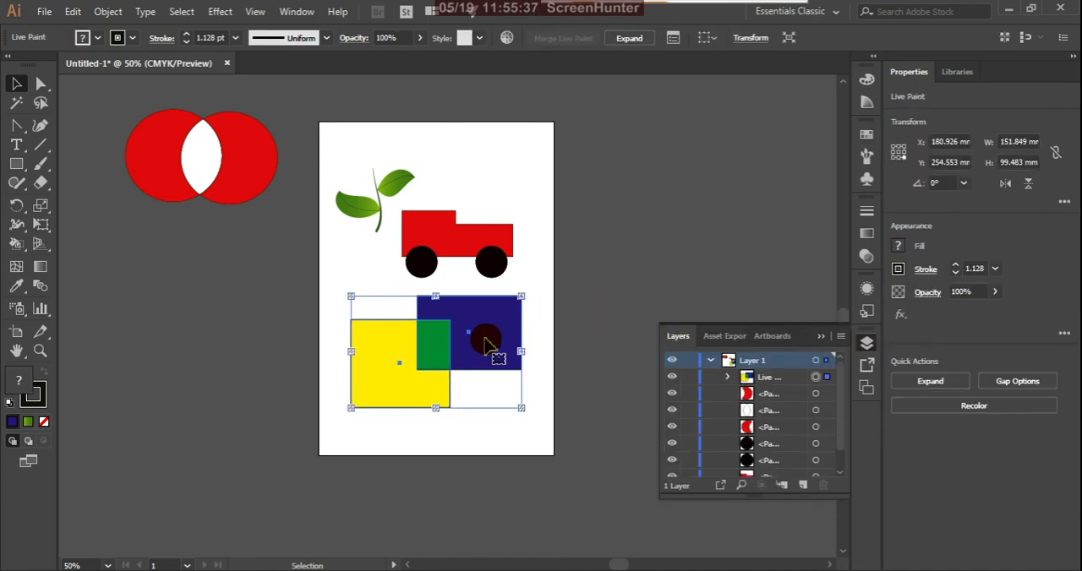
pyautogui.click(672, 378)
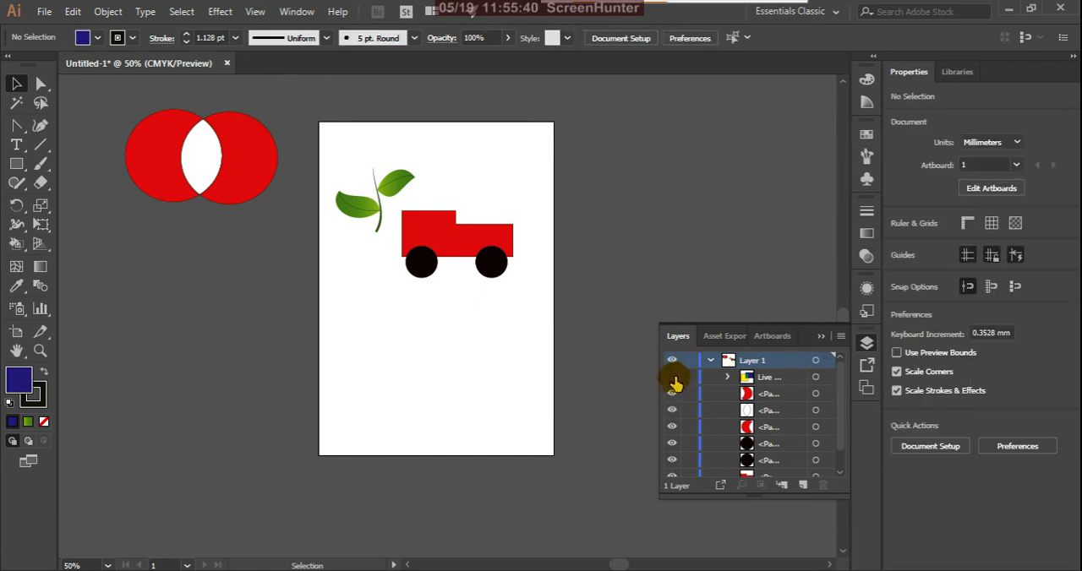
pyautogui.click(673, 378)
pyautogui.click(728, 378)
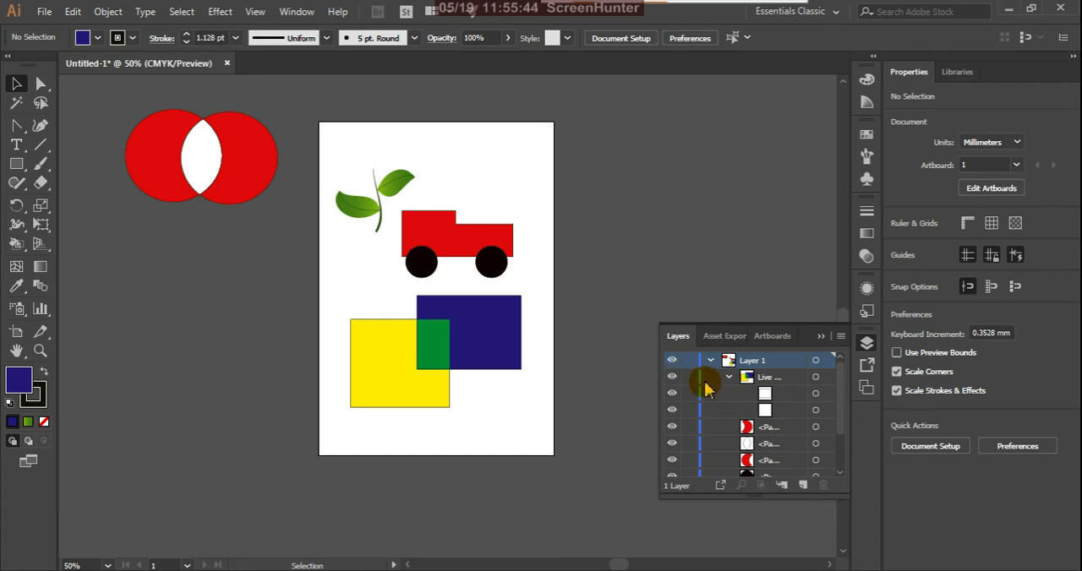
pyautogui.click(729, 377)
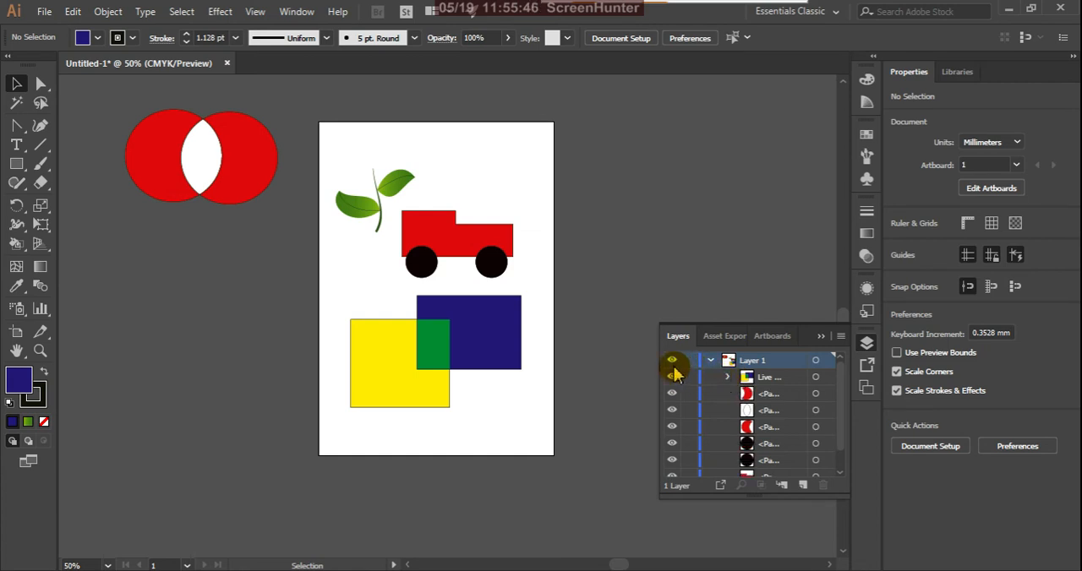
pyautogui.click(497, 337)
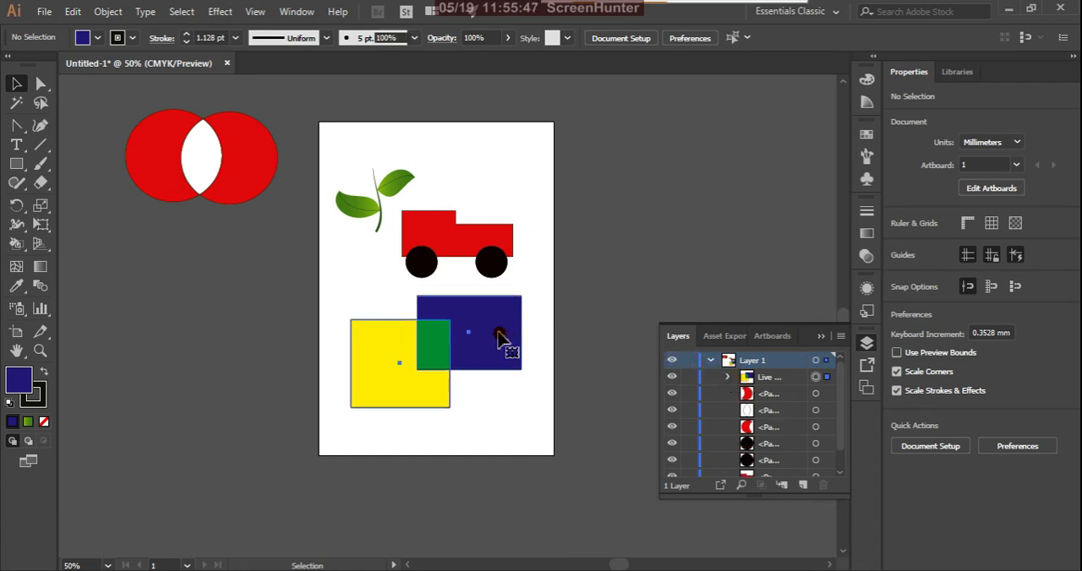
pyautogui.click(672, 377)
pyautogui.click(672, 377)
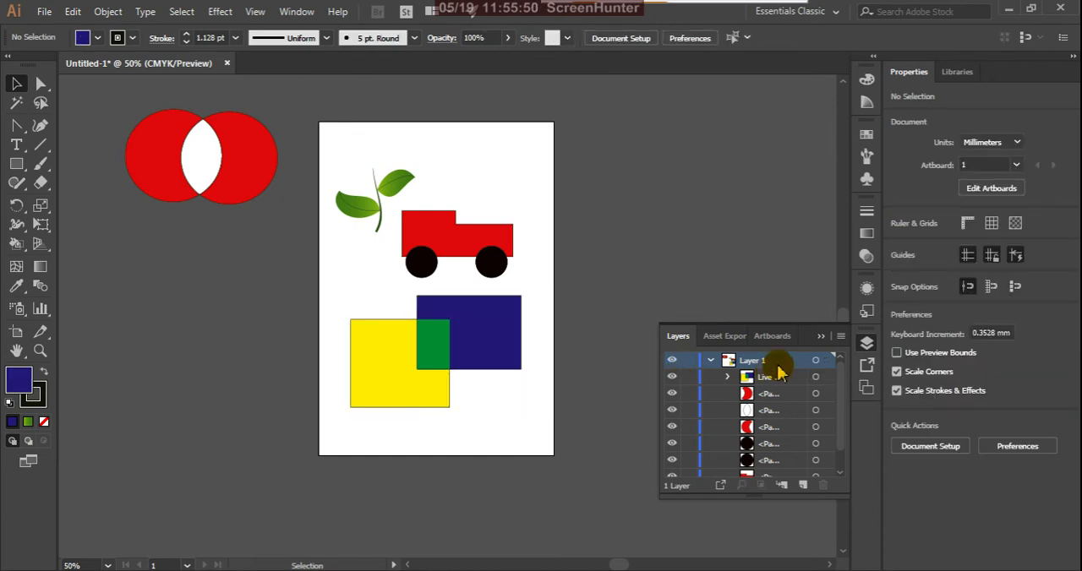
pyautogui.click(821, 337)
# Move the Live Paint group about 8 mm right and 1 mm up on the artboard.
pyautogui.click(425, 395)
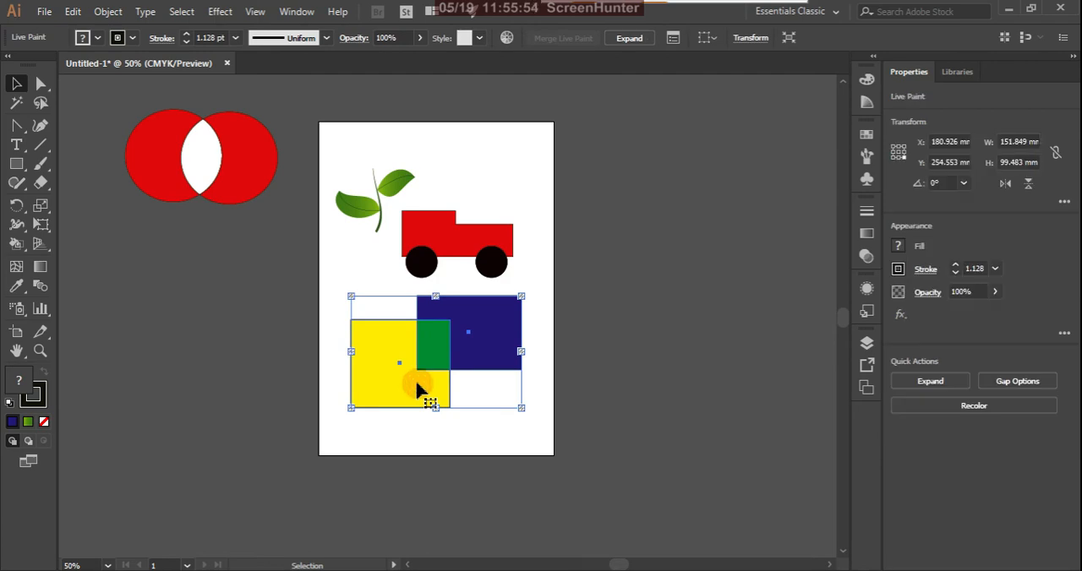
pyautogui.rightClick(421, 389)
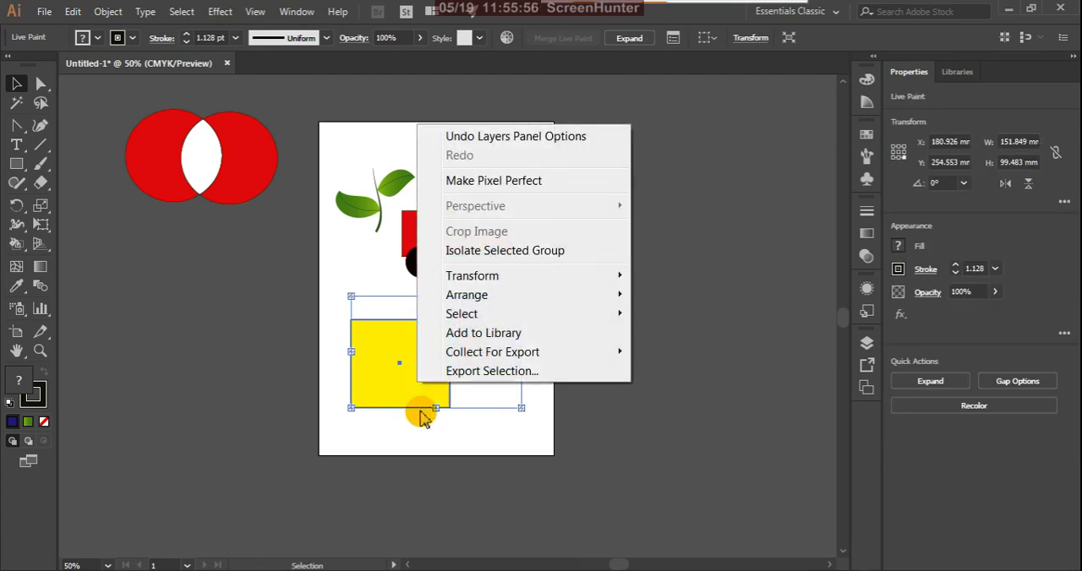
pyautogui.click(428, 462)
pyautogui.click(428, 461)
pyautogui.click(440, 364)
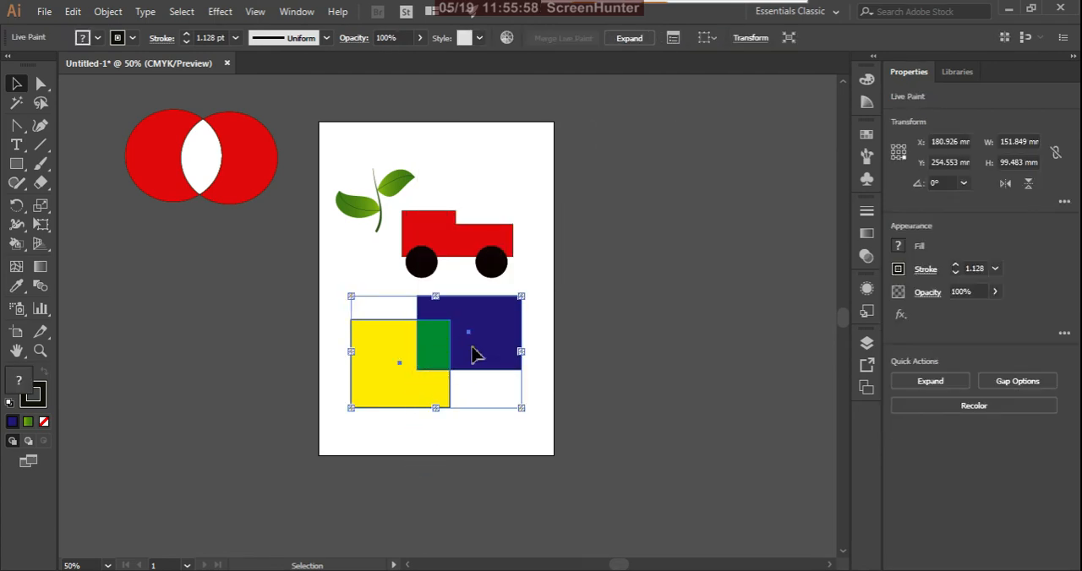
pyautogui.moveTo(484, 353)
pyautogui.mouseDown()
pyautogui.moveTo(501, 370)
pyautogui.moveTo(464, 350)
pyautogui.moveTo(493, 352)
pyautogui.mouseUp()
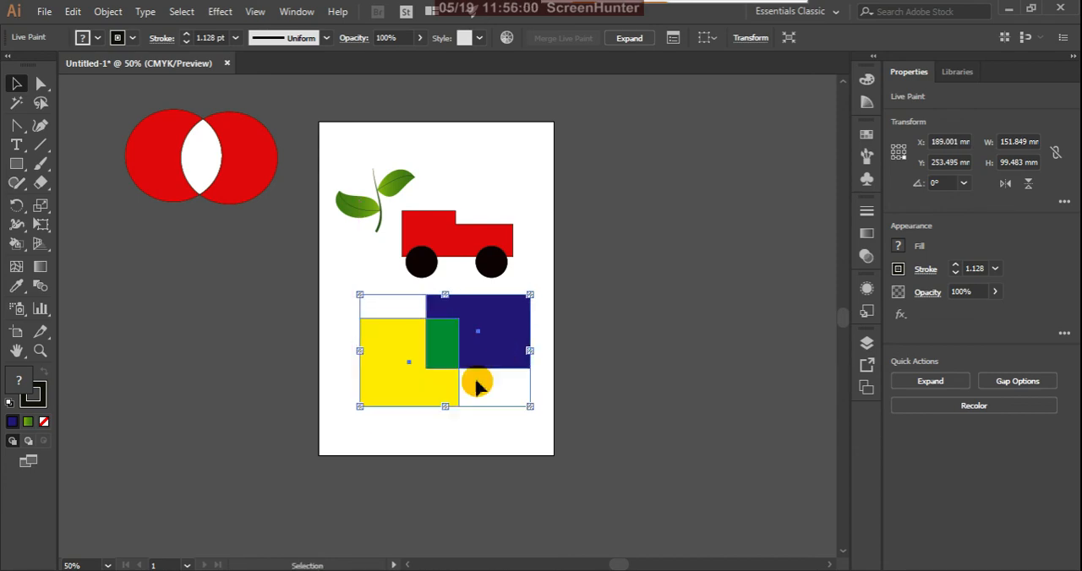
# Expand the Live Paint group's object, fill and stroke into regular artwork and deselect it.
pyautogui.click(110, 13)
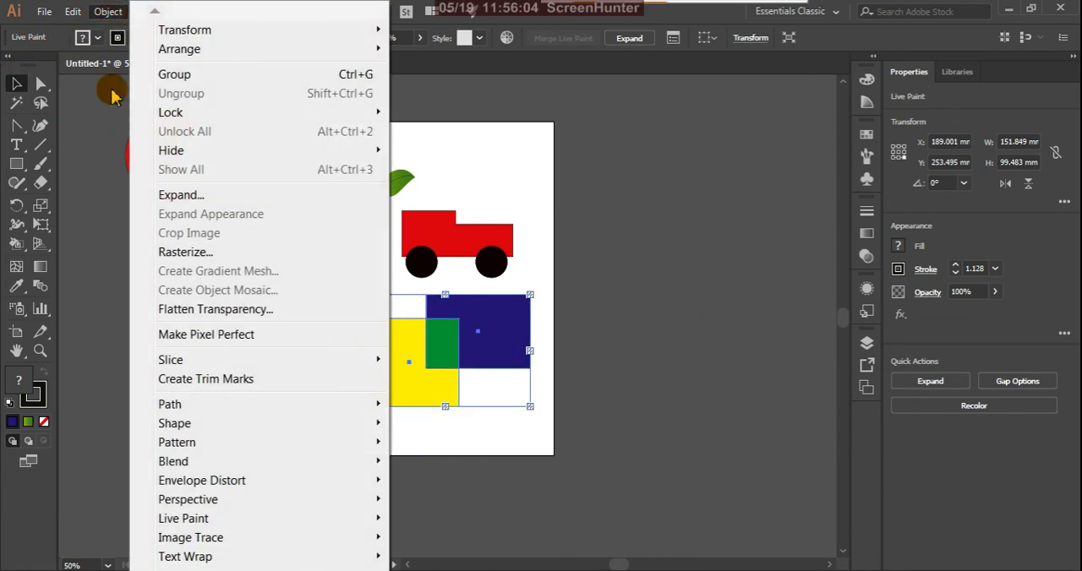
pyautogui.click(169, 196)
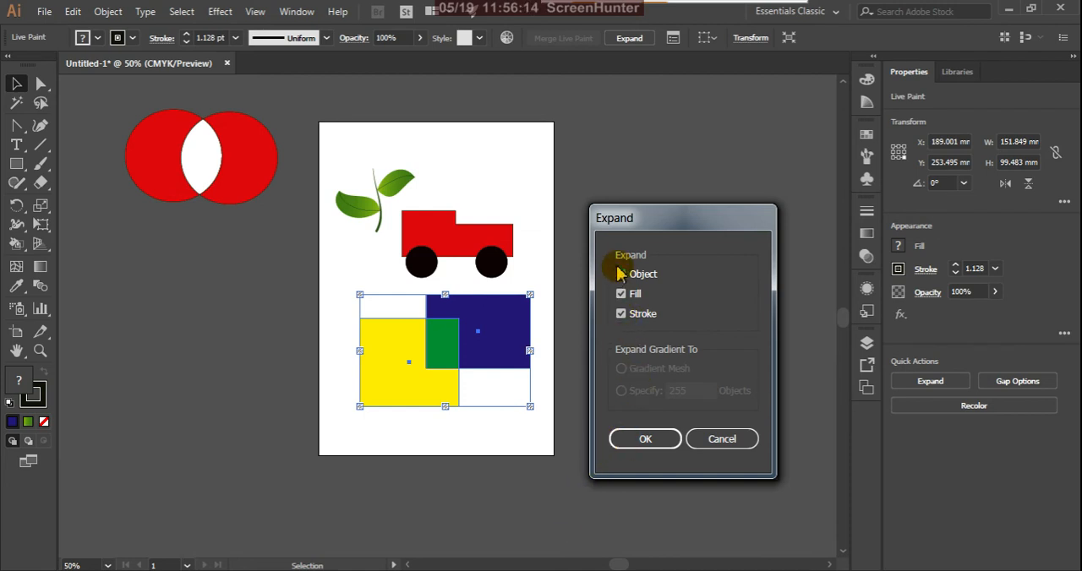
pyautogui.click(645, 438)
pyautogui.click(596, 382)
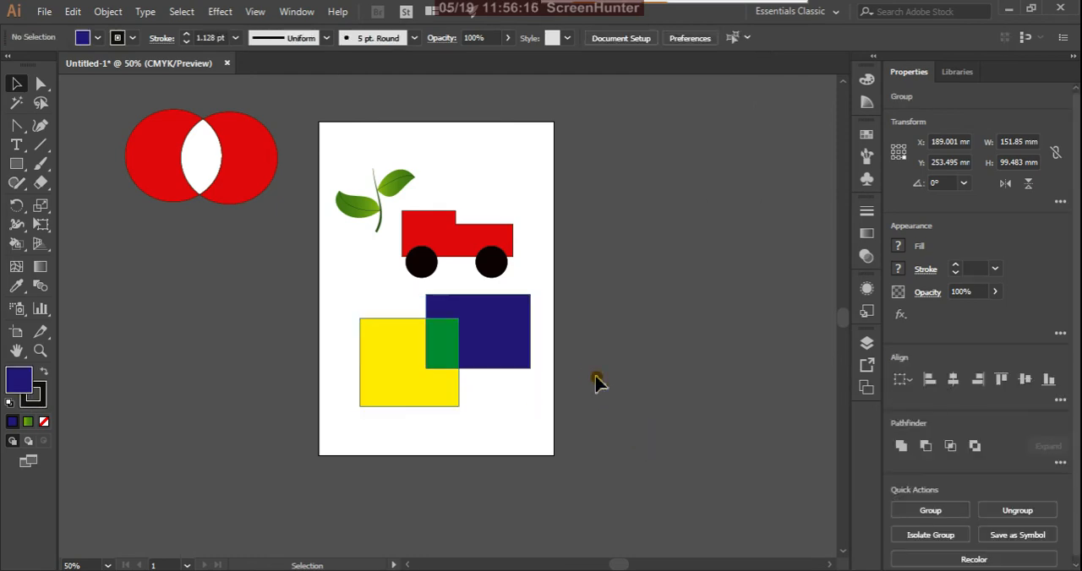
# Ungroup the expanded rectangles twice so each colour area is a separate path.
pyautogui.click(399, 356)
pyautogui.rightClick(407, 358)
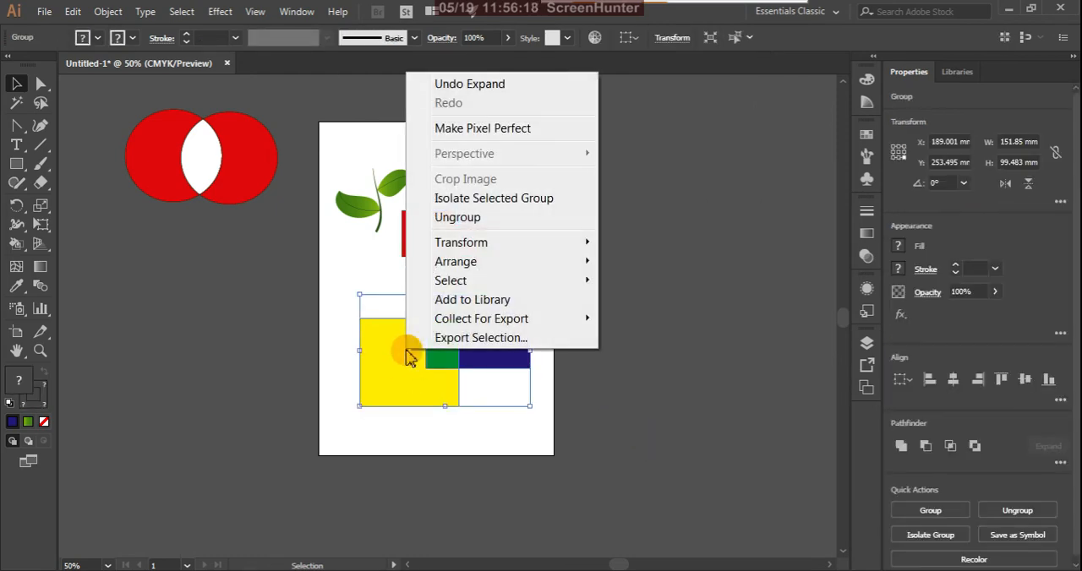
pyautogui.click(467, 225)
pyautogui.click(712, 363)
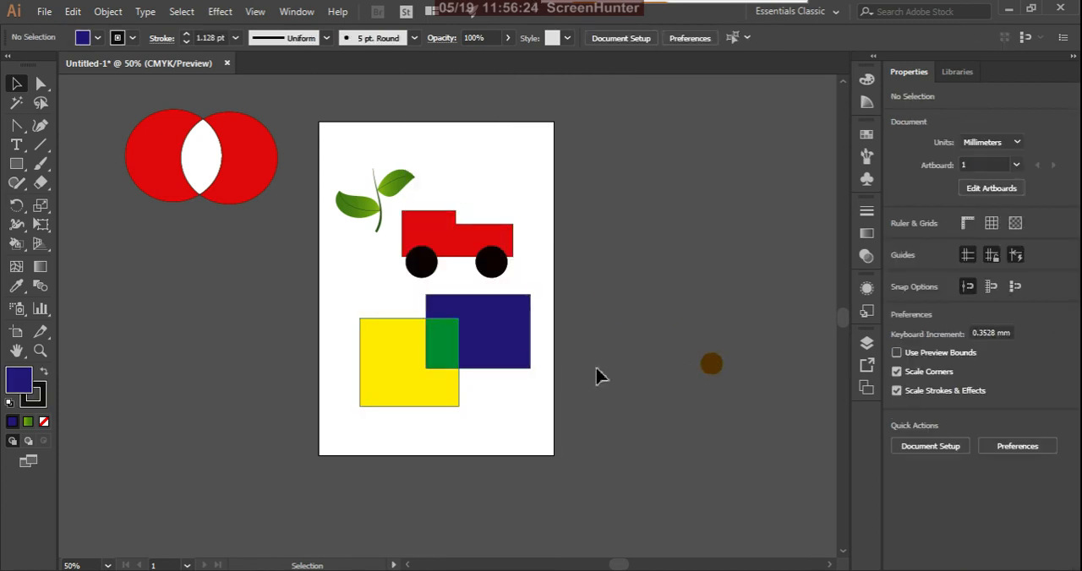
pyautogui.click(505, 347)
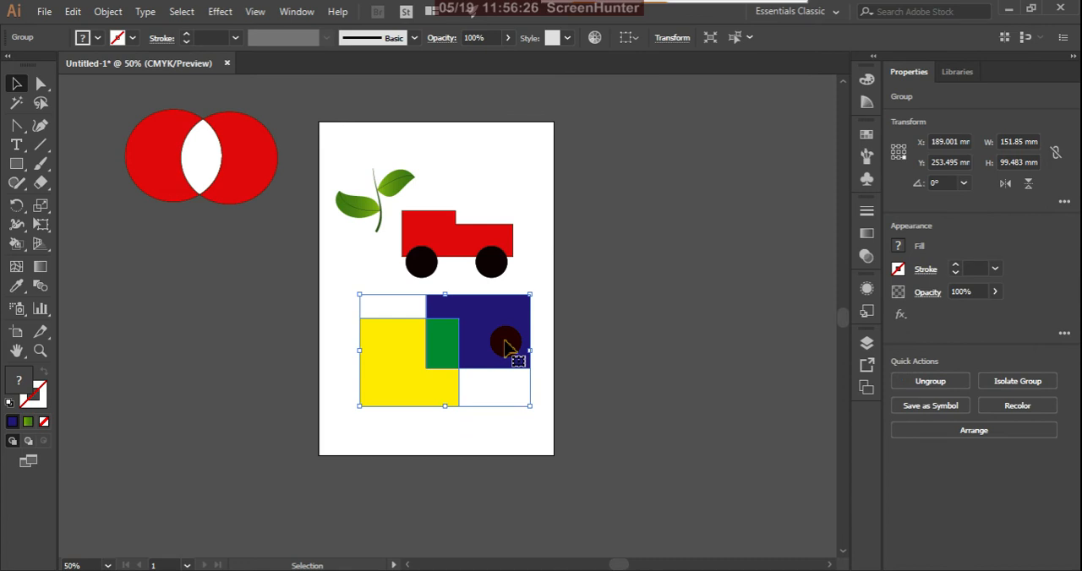
pyautogui.rightClick(505, 347)
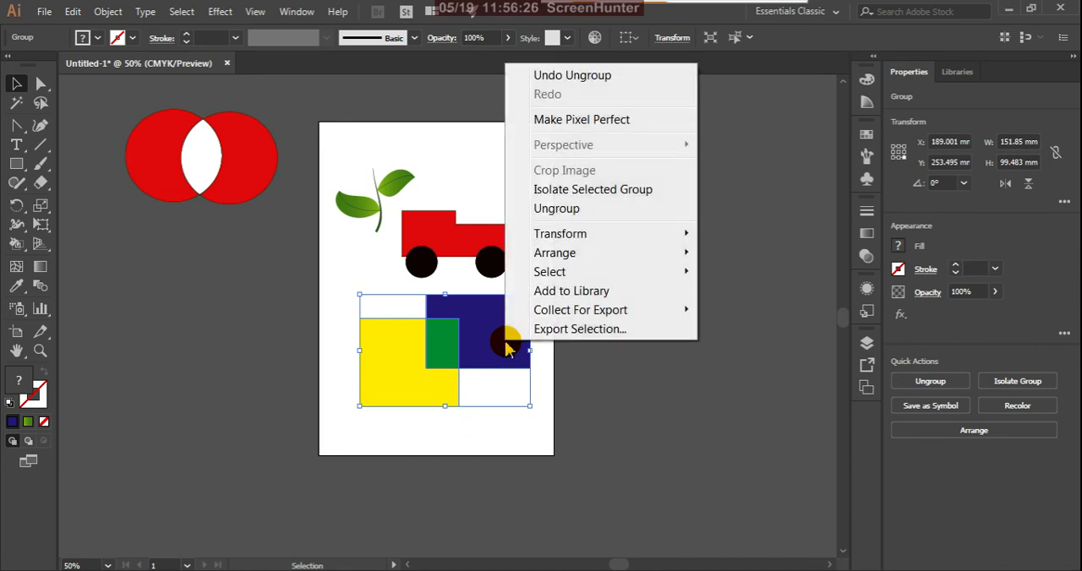
pyautogui.click(570, 213)
pyautogui.click(615, 328)
# Separate the pieces by moving the yellow one down-left and the dark blue one about 26 mm right and 15 mm up.
pyautogui.click(475, 334)
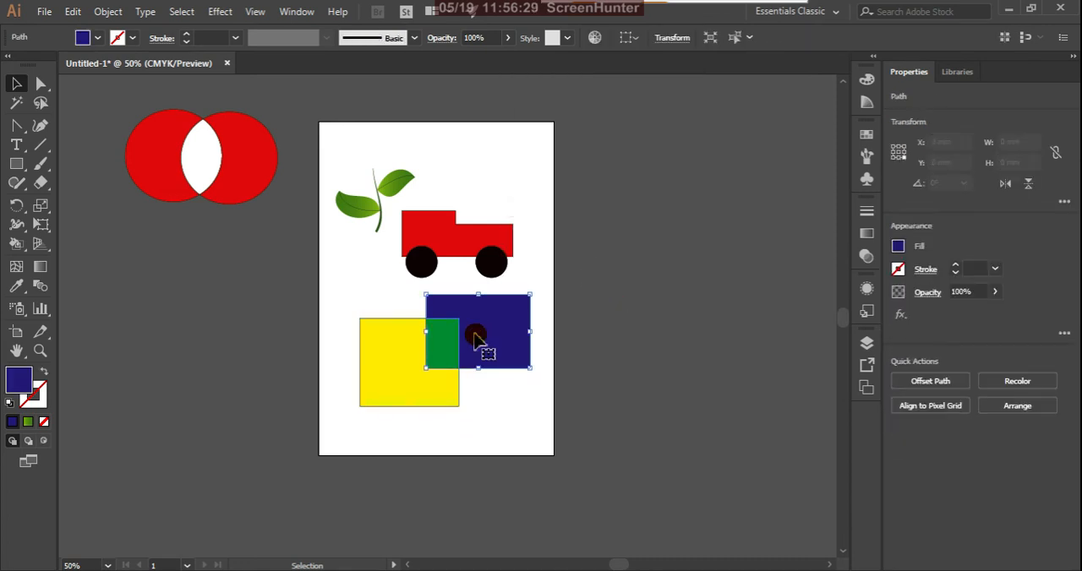
pyautogui.click(399, 387)
pyautogui.moveTo(398, 374); pyautogui.dragTo(352, 420)
pyautogui.moveTo(499, 342); pyautogui.dragTo(528, 324)
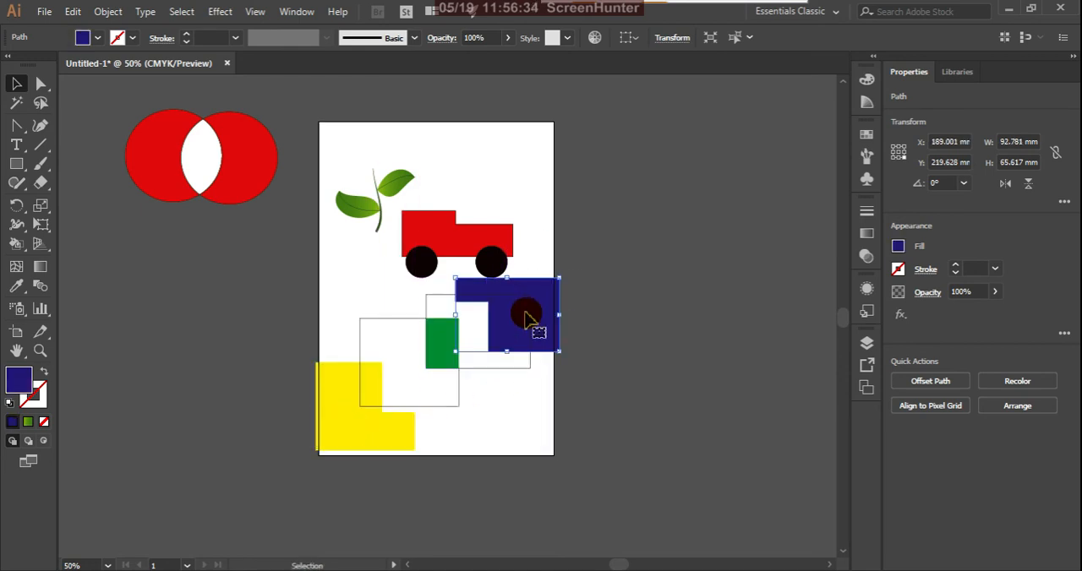
pyautogui.click(664, 393)
pyautogui.click(537, 492)
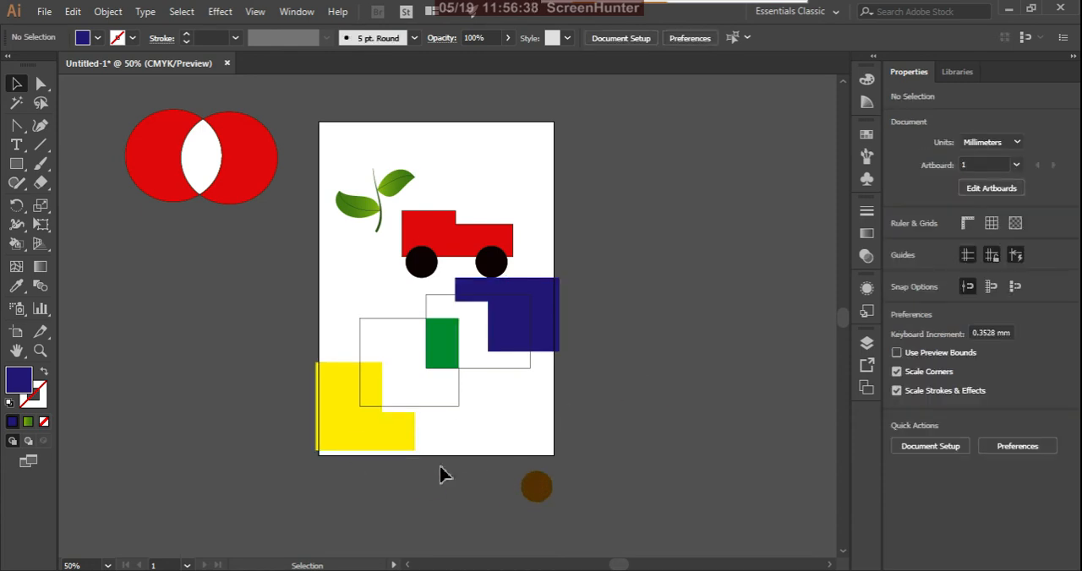
# Remove the stroke from the leftover group of rectangle outlines.
pyautogui.click(455, 414)
pyautogui.click(456, 407)
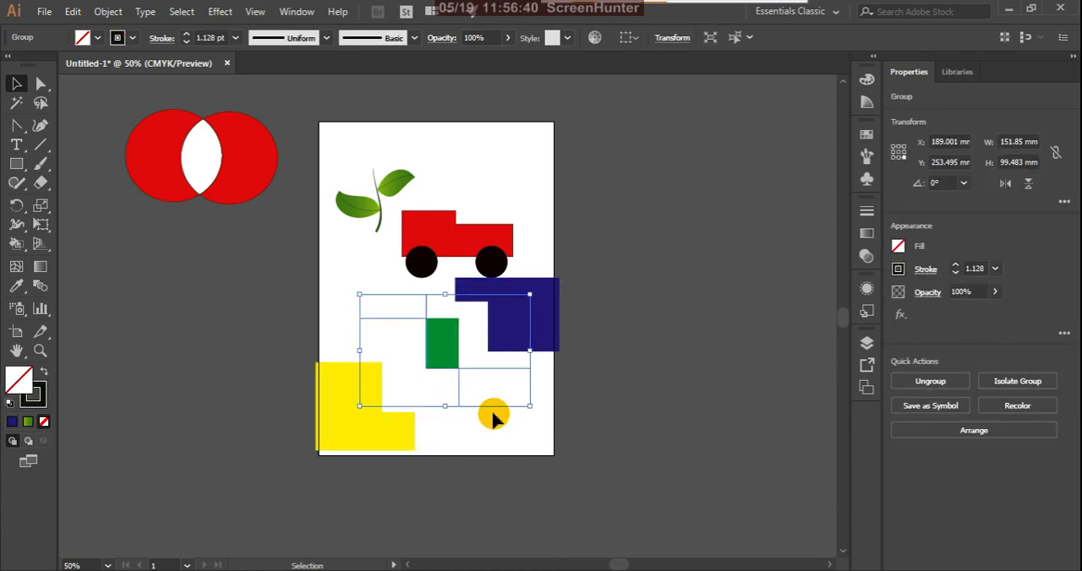
pyautogui.click(39, 394)
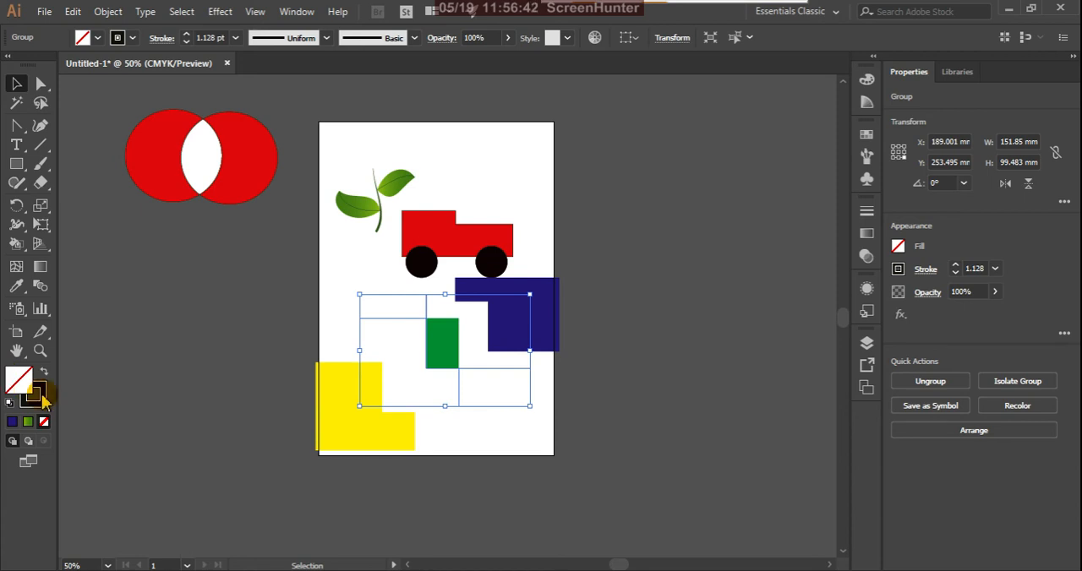
pyautogui.click(44, 423)
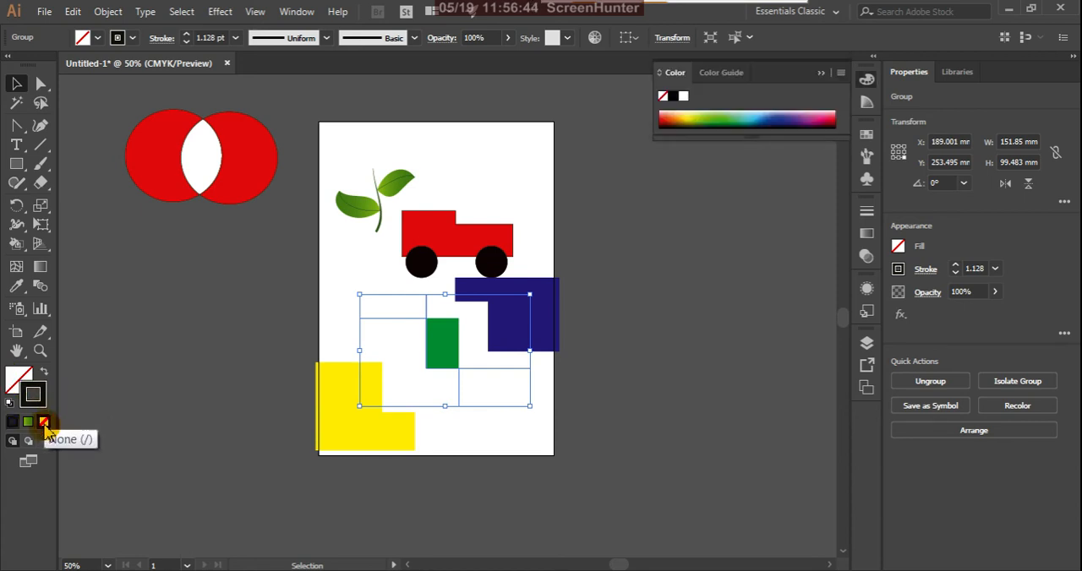
pyautogui.click(196, 363)
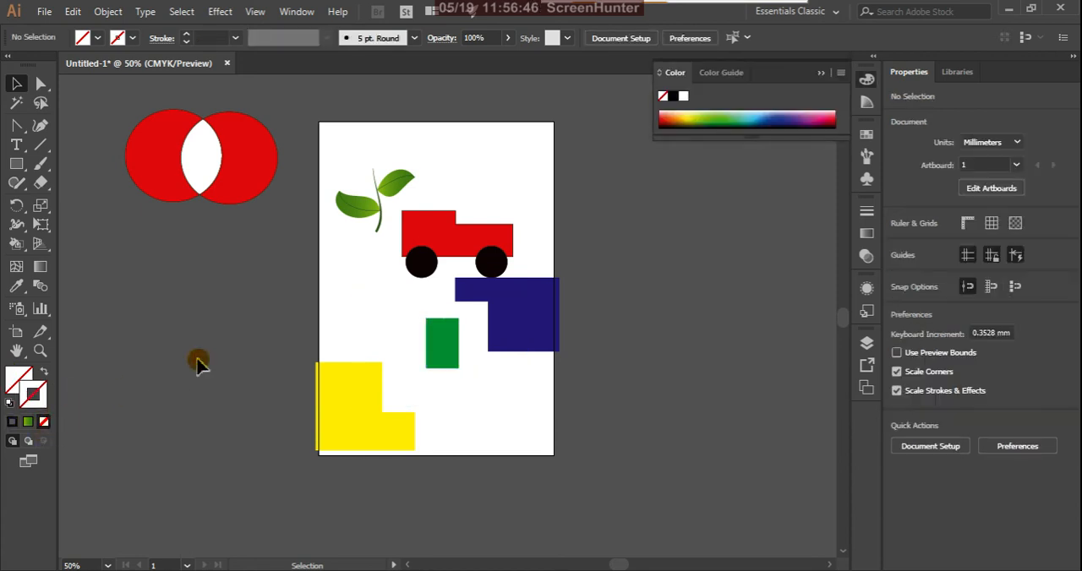
# Move the yellow piece up and right, and the dark blue piece up and left, so both lie fully inside the artboard.
pyautogui.moveTo(359, 445); pyautogui.dragTo(383, 407)
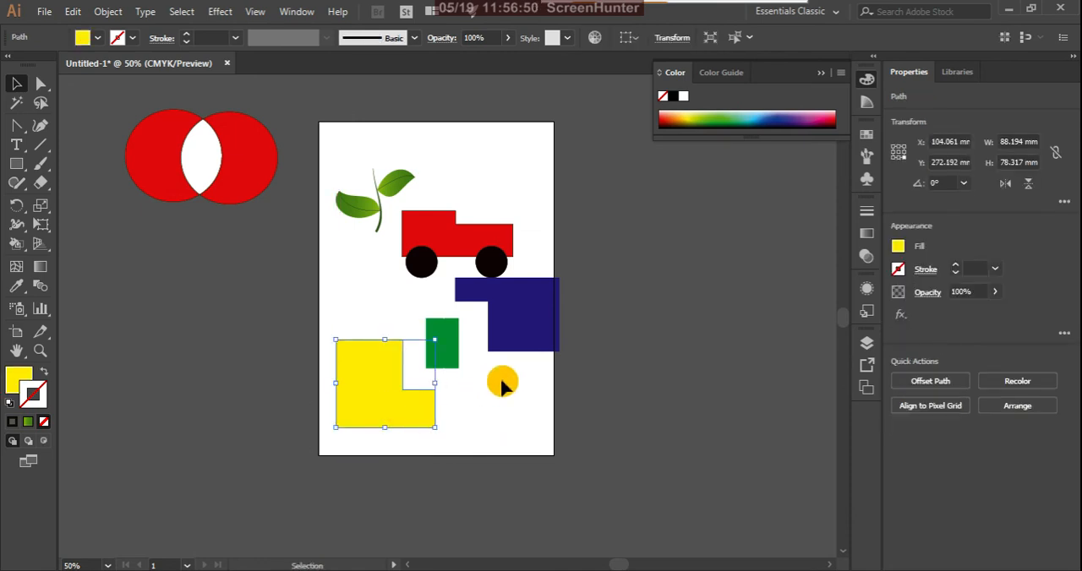
pyautogui.click(543, 331)
pyautogui.moveTo(543, 331); pyautogui.dragTo(517, 317)
pyautogui.click(498, 411)
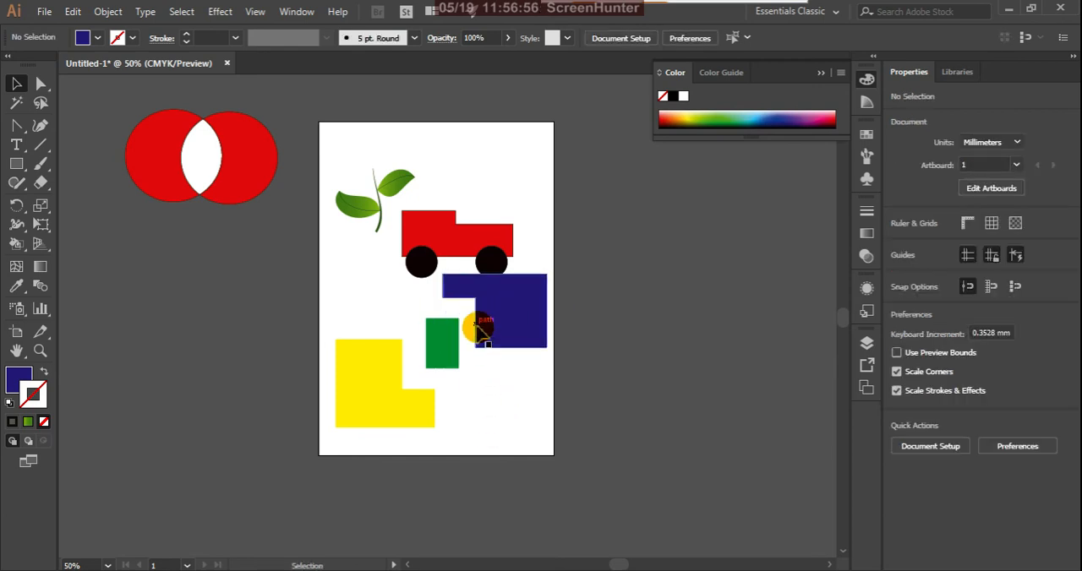
pyautogui.click(448, 245)
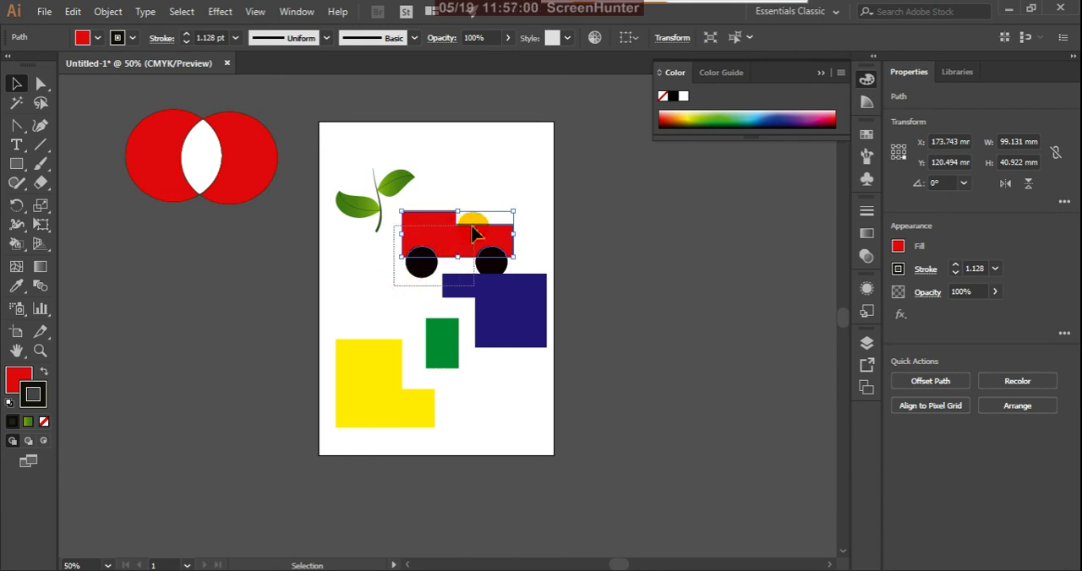
pyautogui.click(591, 336)
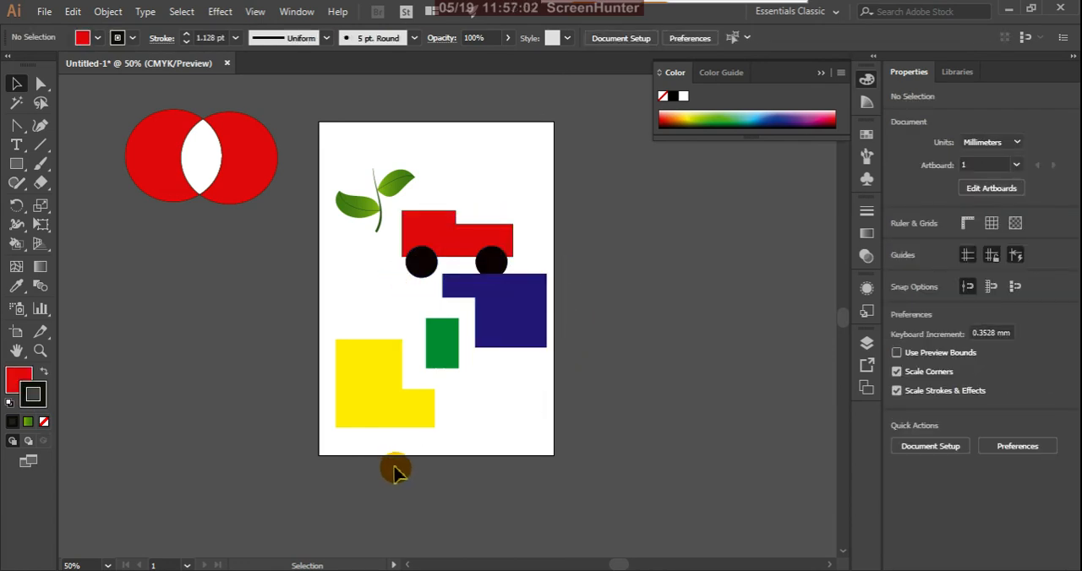
# Scale the yellow, green and dark blue pieces together to about 137 × 100 mm and move them down, clear of the truck.
pyautogui.moveTo(391, 465); pyautogui.dragTo(542, 319)
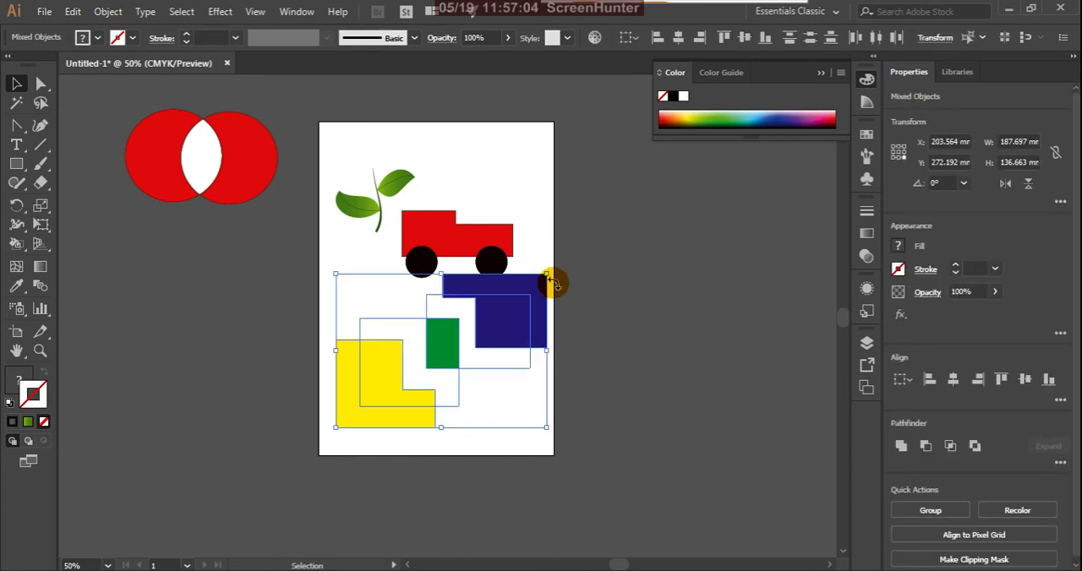
pyautogui.moveTo(548, 276); pyautogui.dragTo(520, 297)
pyautogui.moveTo(492, 342); pyautogui.dragTo(473, 366)
pyautogui.click(572, 338)
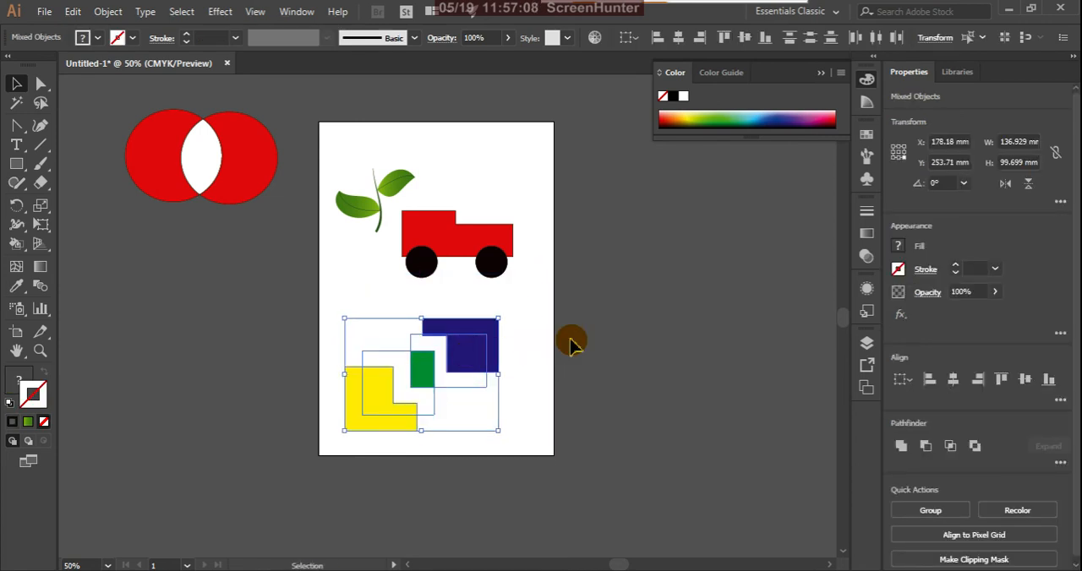
# Group the truck's body and two wheels, and move the group slightly up and right on the artboard.
pyautogui.click(406, 296)
pyautogui.moveTo(532, 245); pyautogui.dragTo(495, 259)
pyautogui.rightClick(495, 263)
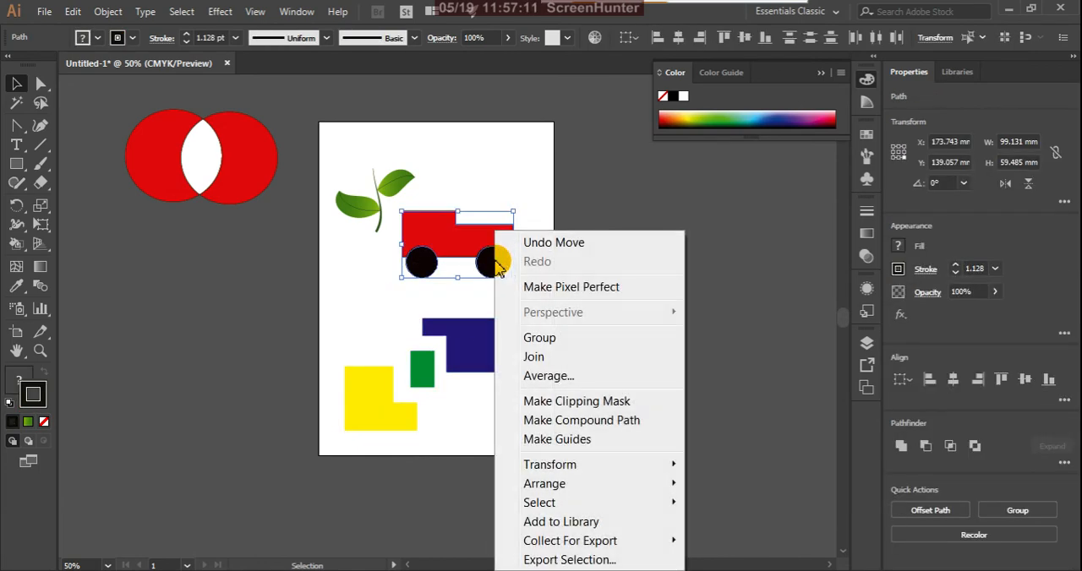
pyautogui.click(514, 336)
pyautogui.click(530, 306)
pyautogui.moveTo(490, 251); pyautogui.dragTo(501, 230)
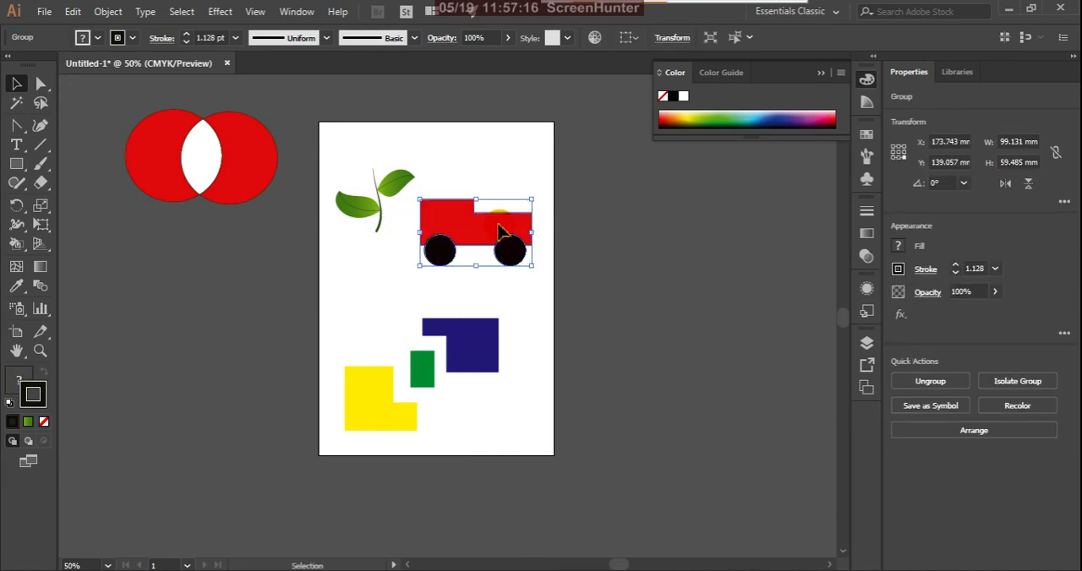
# Scale the two overlapping red circles to about 103 × 64 mm and move them onto the artboard's left edge below the leaves.
pyautogui.moveTo(123, 100); pyautogui.dragTo(280, 231)
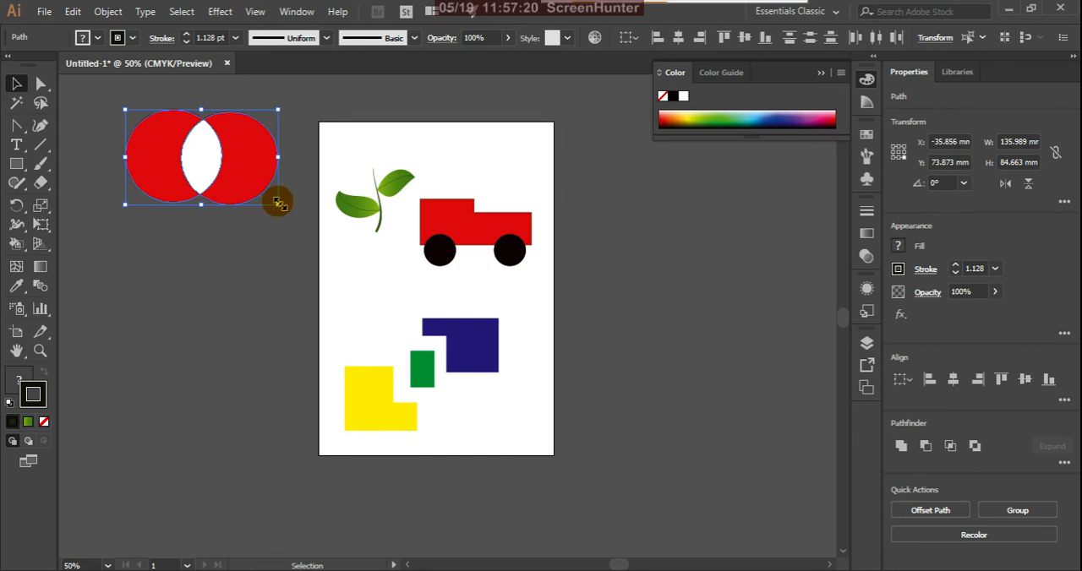
pyautogui.moveTo(278, 203); pyautogui.dragTo(379, 311)
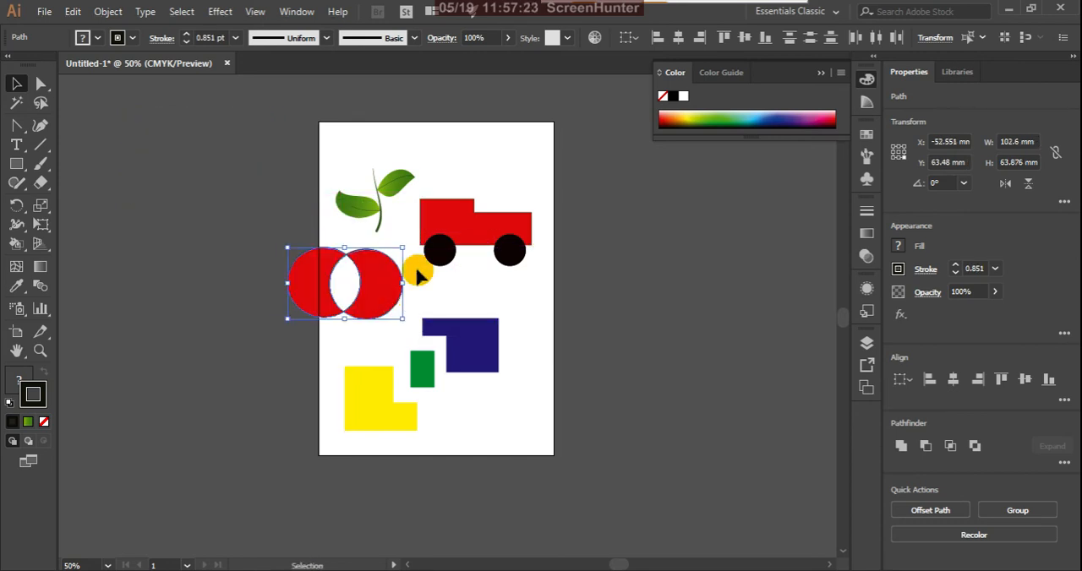
# Move the truck up into the artboard's upper-right corner and shift the leaf sprig up beside it.
pyautogui.click(486, 235)
pyautogui.moveTo(486, 235); pyautogui.dragTo(497, 167)
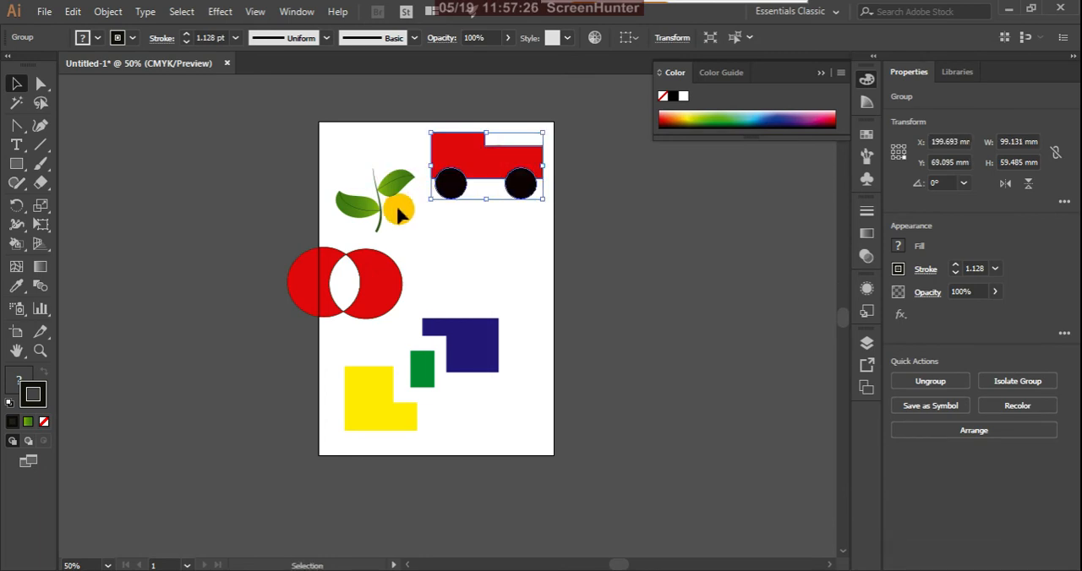
pyautogui.click(388, 196)
pyautogui.moveTo(389, 197); pyautogui.dragTo(387, 173)
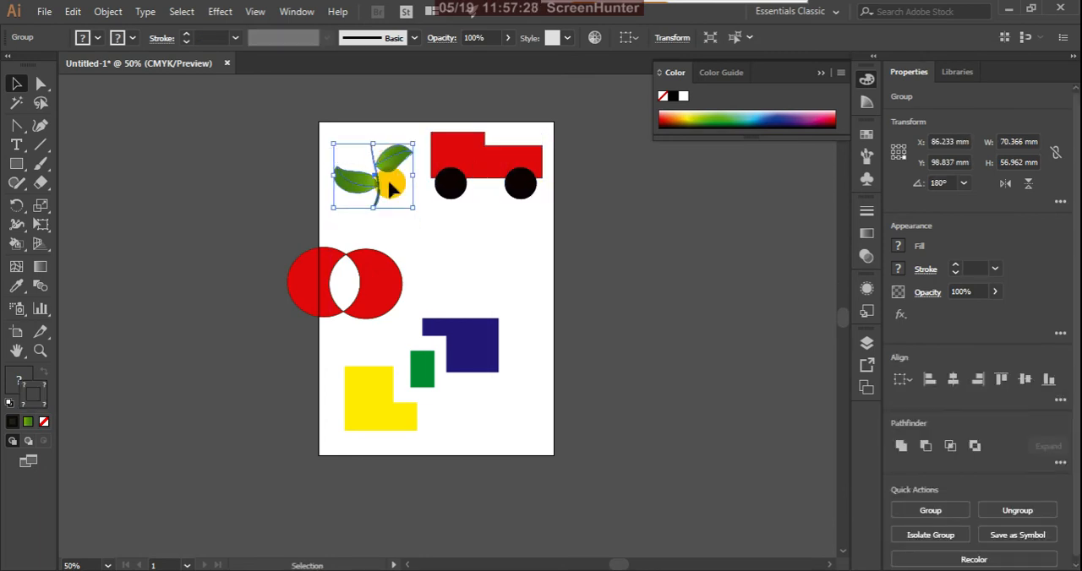
pyautogui.click(502, 266)
# Group the yellow, green and dark blue pieces and scale the group to about 100 × 73 mm near the artboard's lower-right corner.
pyautogui.click(486, 359)
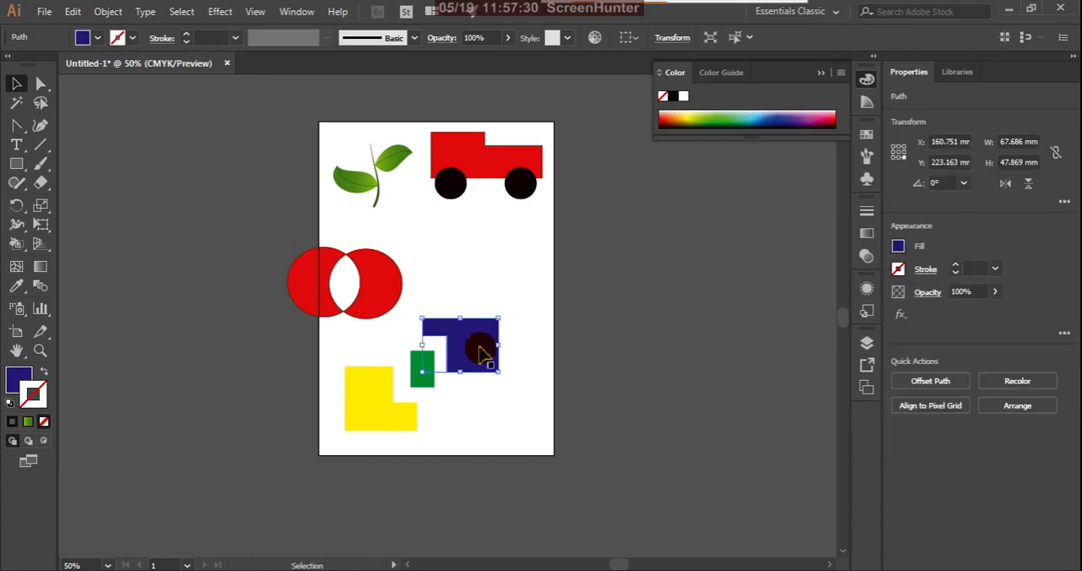
pyautogui.moveTo(330, 465); pyautogui.dragTo(525, 337)
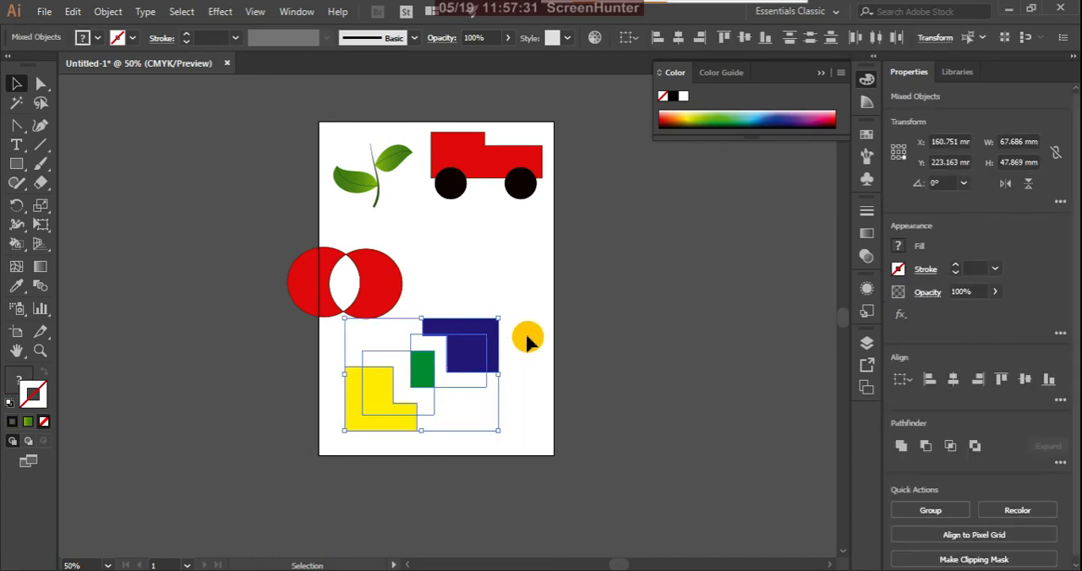
pyautogui.rightClick(467, 350)
pyautogui.click(510, 201)
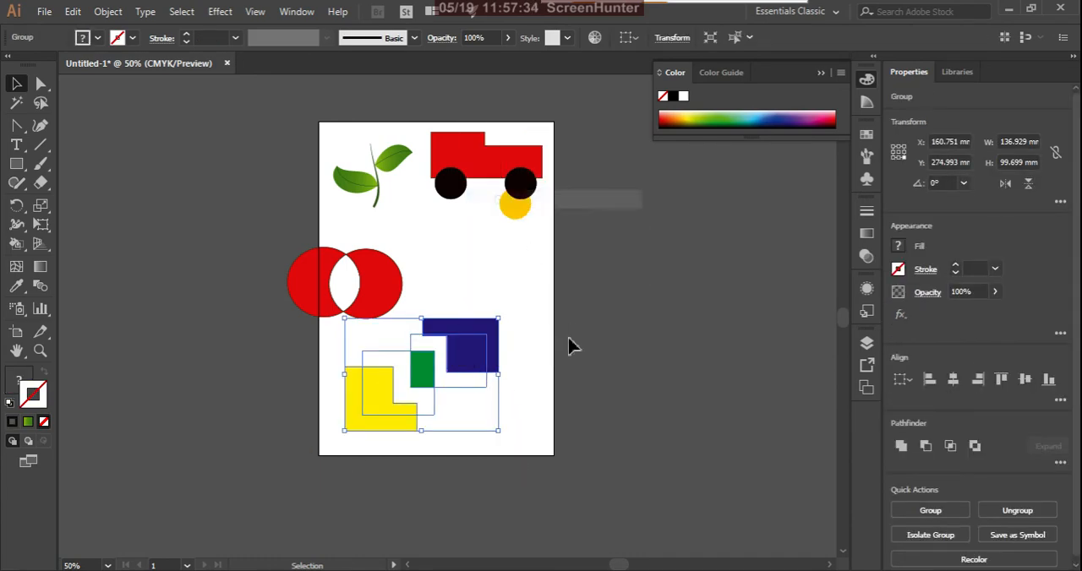
pyautogui.click(568, 346)
pyautogui.click(488, 352)
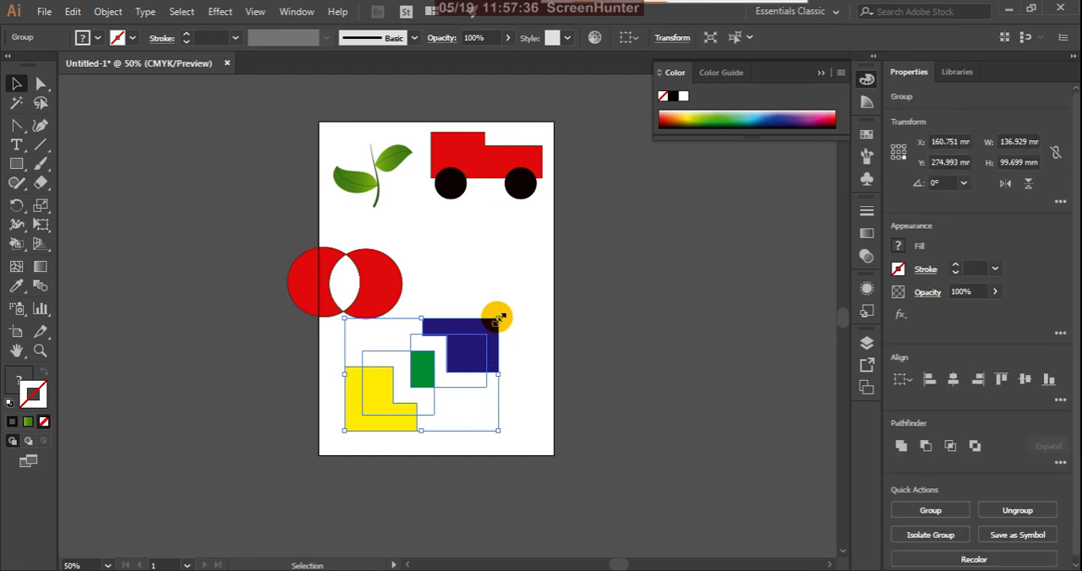
pyautogui.moveTo(499, 320); pyautogui.dragTo(494, 388)
# Group the two red circle shapes, shrink the group slightly, and move it right to sit below the truck.
pyautogui.click(335, 308)
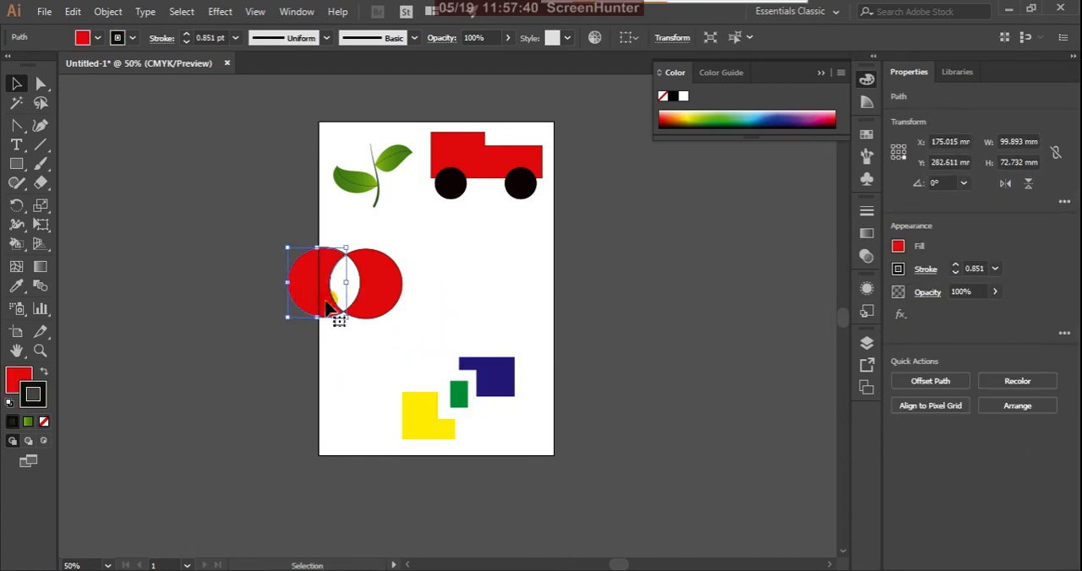
pyautogui.keyDown('shift'); pyautogui.click(393, 304); pyautogui.keyUp('shift')
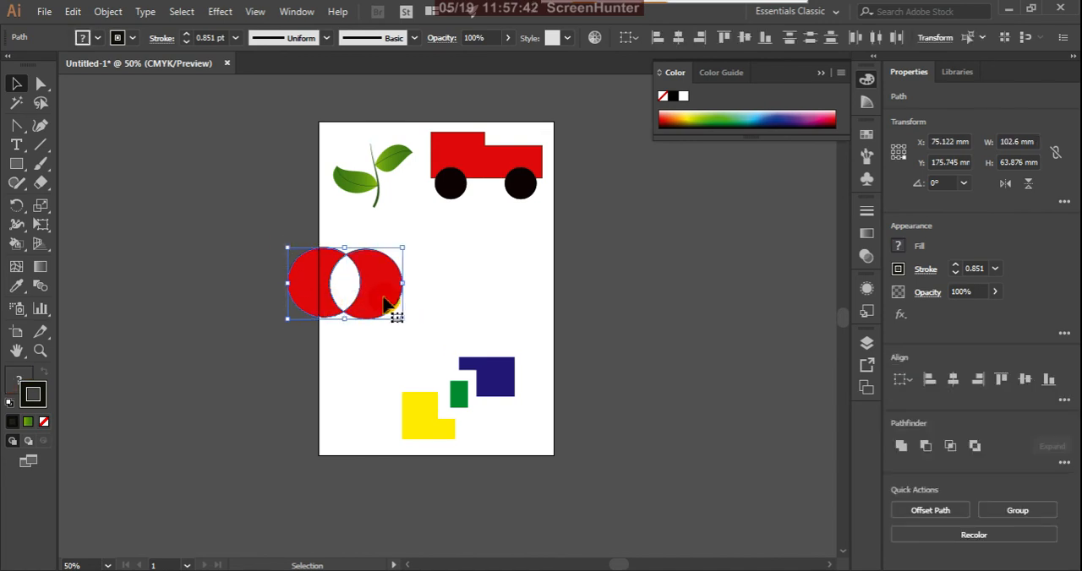
pyautogui.rightClick(388, 308)
pyautogui.click(404, 338)
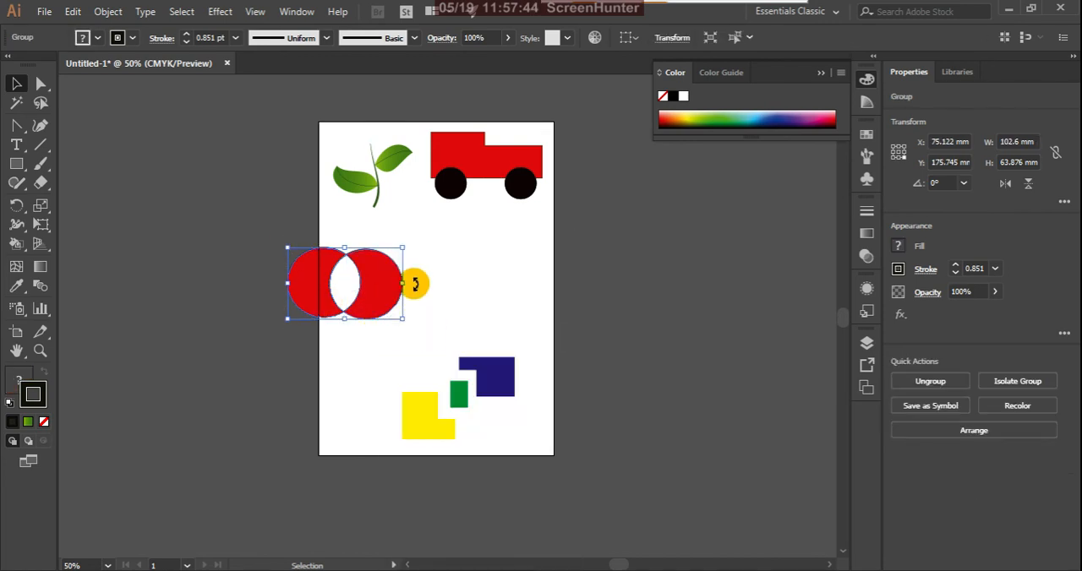
pyautogui.moveTo(404, 246); pyautogui.dragTo(392, 253)
pyautogui.moveTo(370, 290); pyautogui.dragTo(503, 284)
pyautogui.click(405, 327)
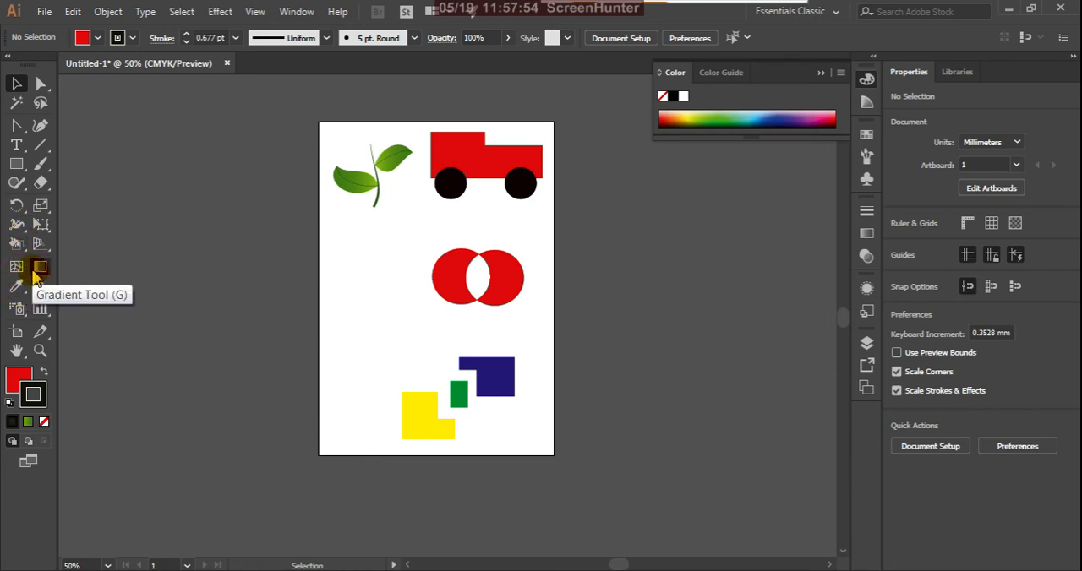
# Draw a red rectangle about 56 × 41 mm left of the circles and an ellipse about 26 × 54 mm overlapping its upper edge.
pyautogui.click(19, 246)
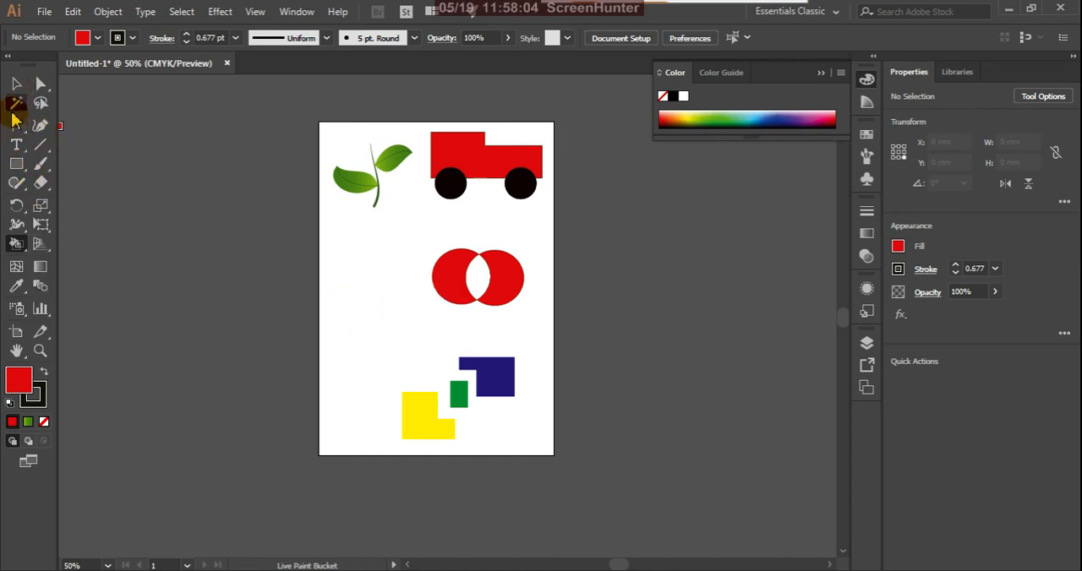
pyautogui.click(16, 164)
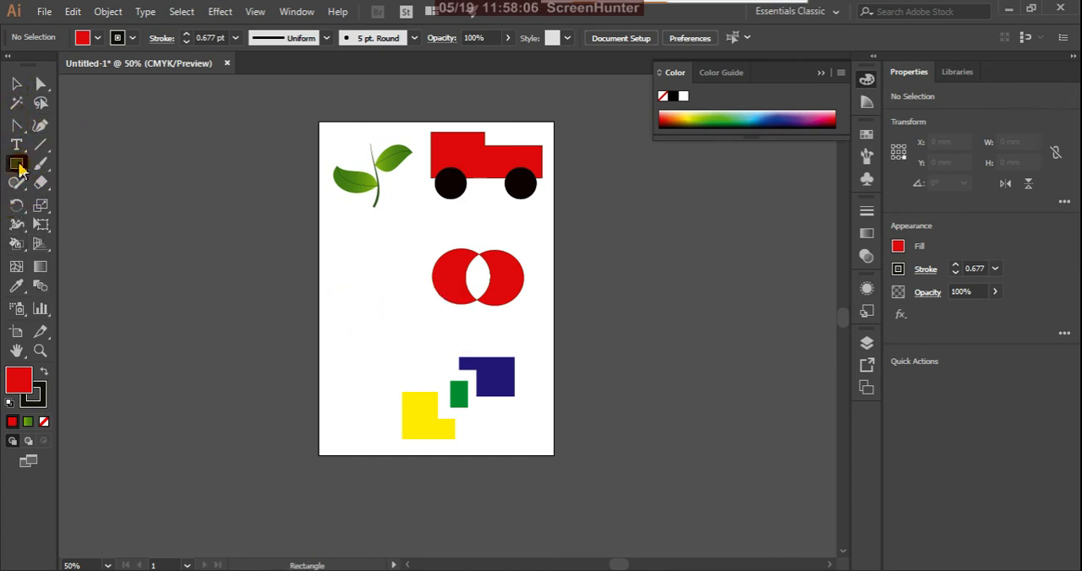
pyautogui.moveTo(331, 299); pyautogui.dragTo(394, 346)
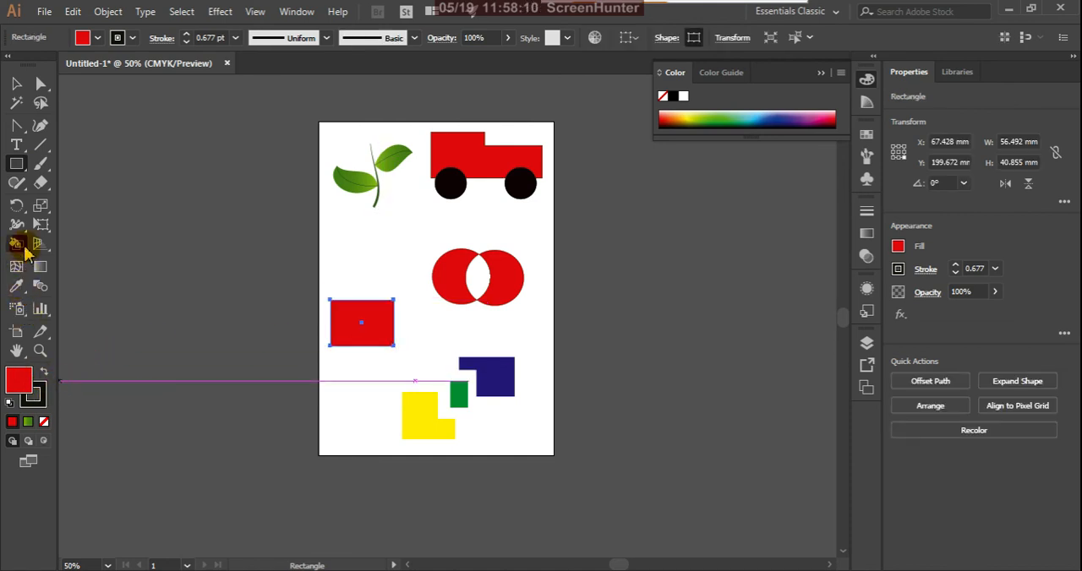
pyautogui.moveTo(26, 170); pyautogui.dragTo(73, 203)
pyautogui.moveTo(349, 274); pyautogui.dragTo(378, 333)
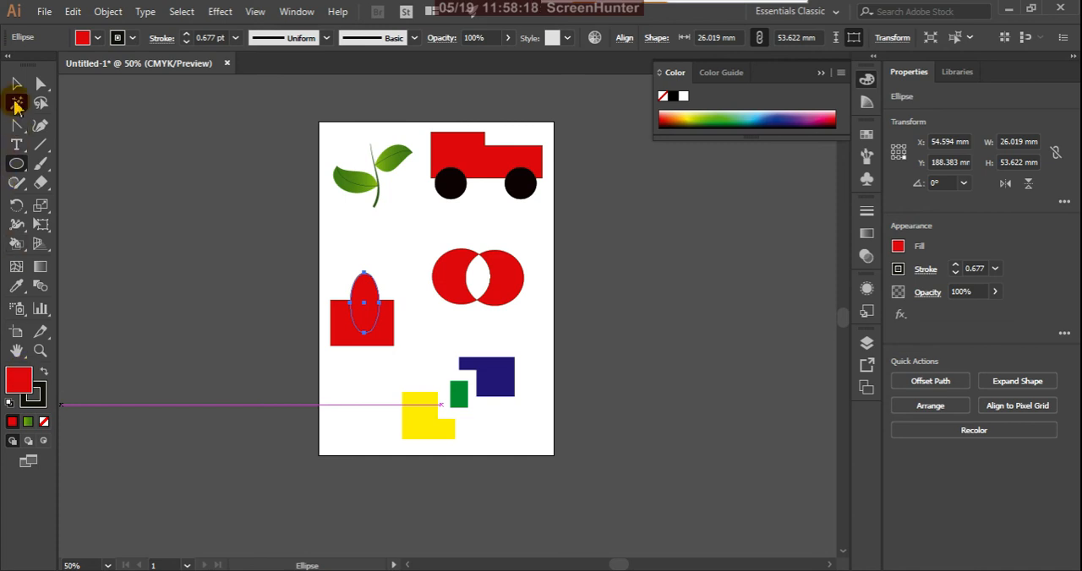
# Make the rectangle and ellipse a Live Paint group, painting the ellipse's upper part green and the overlap blue.
pyautogui.click(16, 85)
pyautogui.click(350, 406)
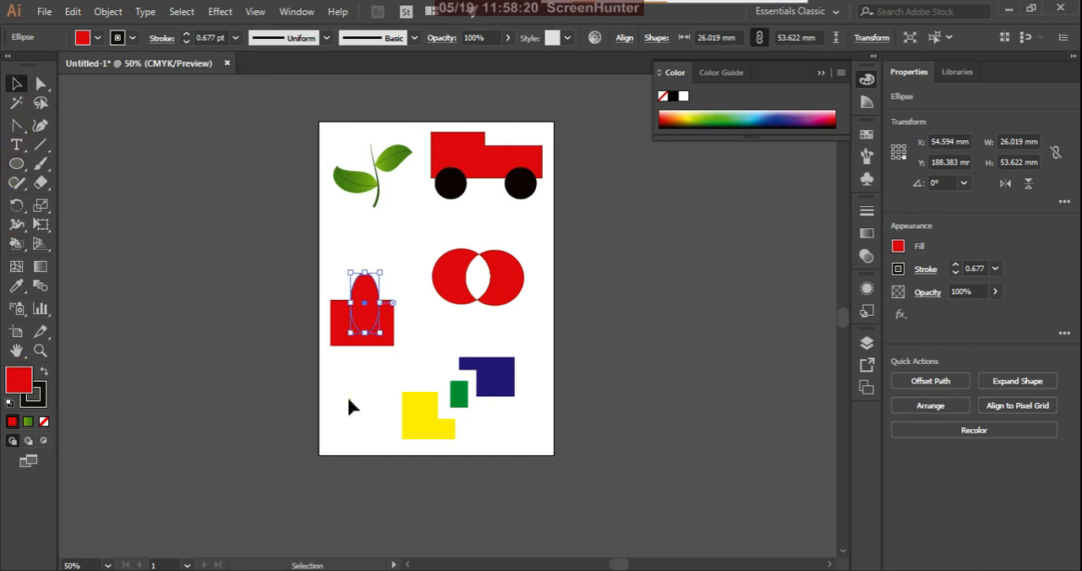
pyautogui.moveTo(320, 256); pyautogui.dragTo(409, 369)
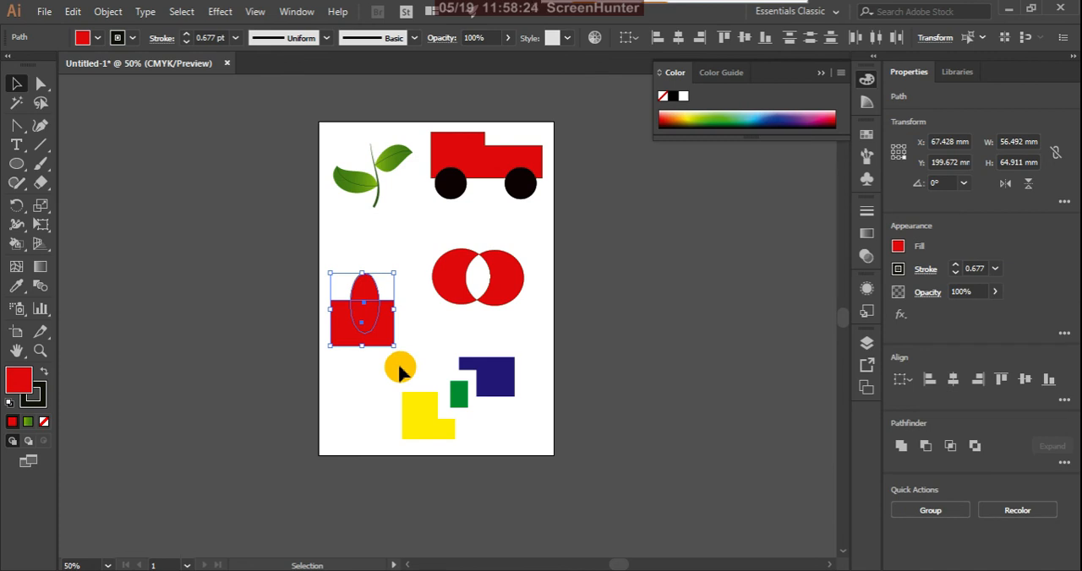
pyautogui.press('k')
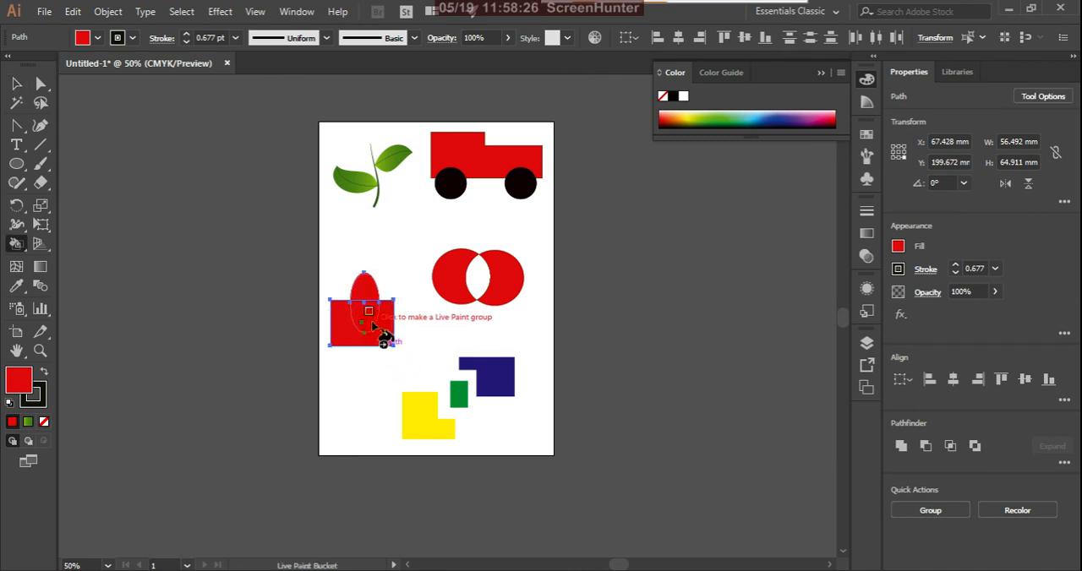
pyautogui.click(719, 115)
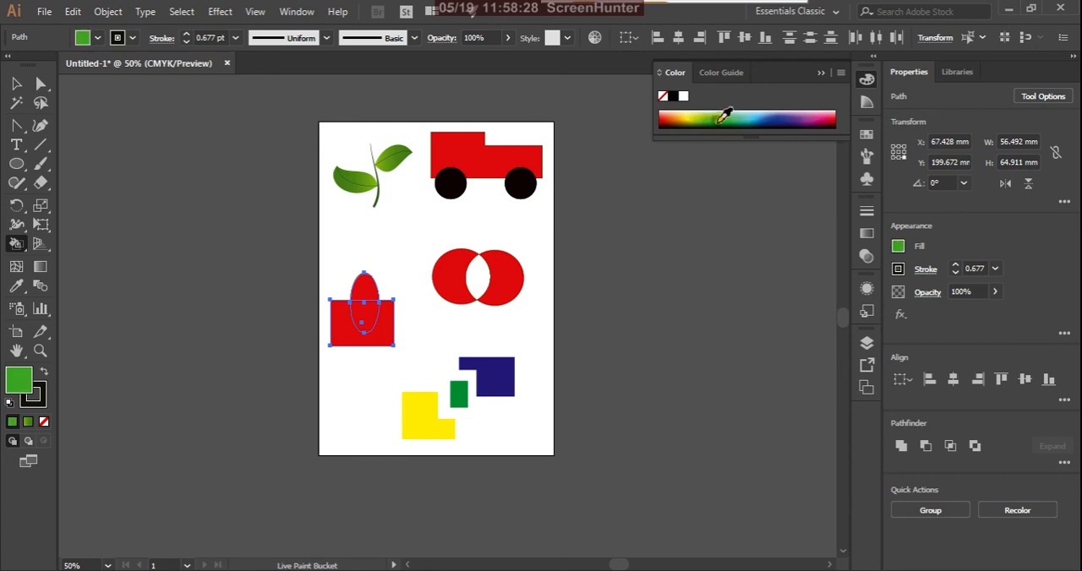
pyautogui.click(369, 299)
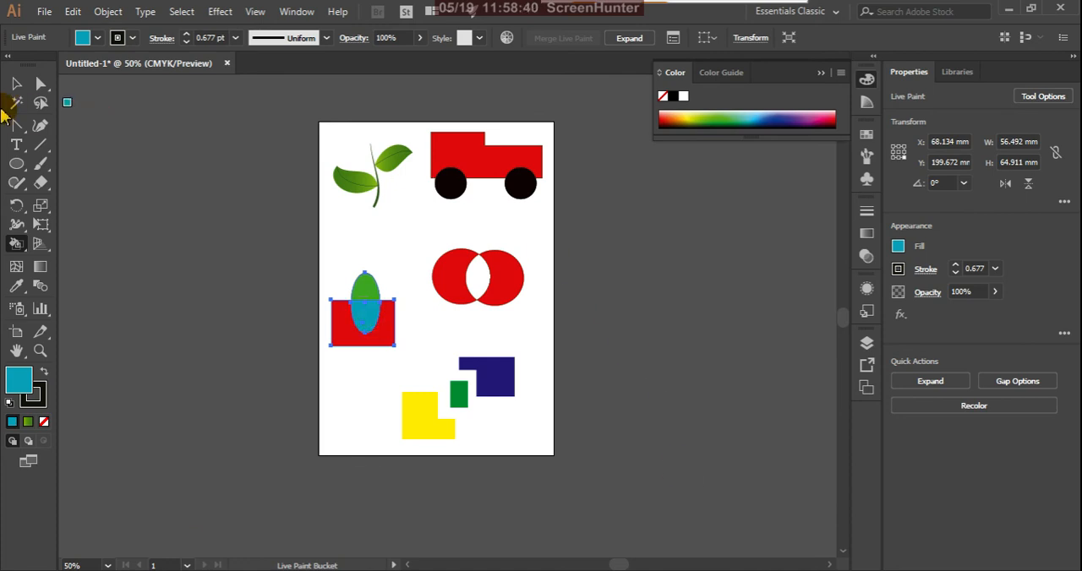
# Move the whole Live Paint group slightly to the right on the artboard.
pyautogui.click(15, 92)
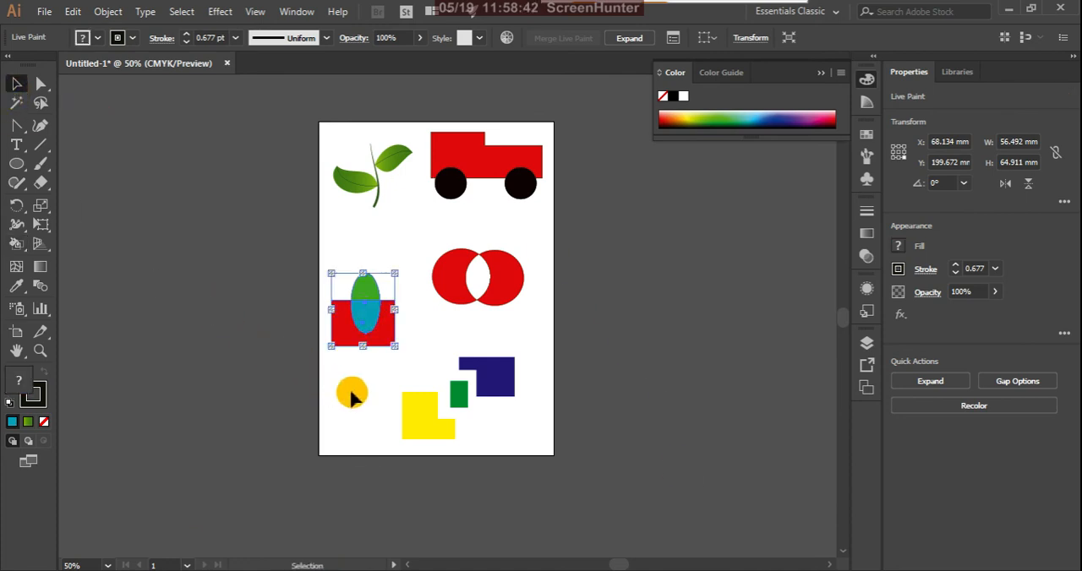
pyautogui.click(351, 391)
pyautogui.click(372, 340)
pyautogui.moveTo(385, 337); pyautogui.dragTo(393, 336)
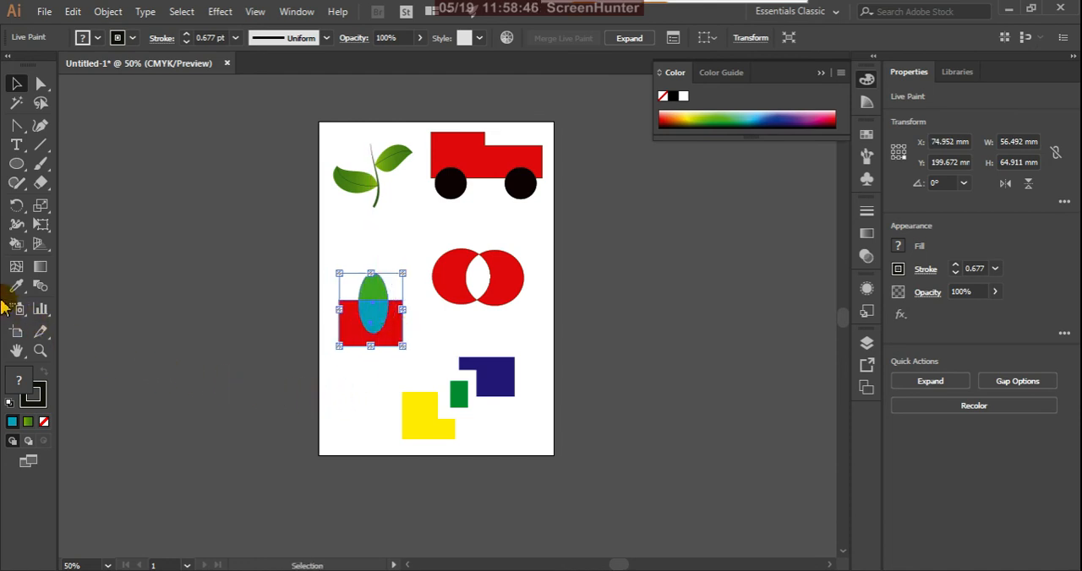
# Use the Live Paint Selection tool to pick individual regions and recolour the rectangle's region outside the ellipse yellow.
pyautogui.moveTo(21, 252)
pyautogui.mouseDown()
pyautogui.moveTo(24, 279)
pyautogui.moveTo(60, 300)
pyautogui.moveTo(92, 292)
pyautogui.mouseUp()
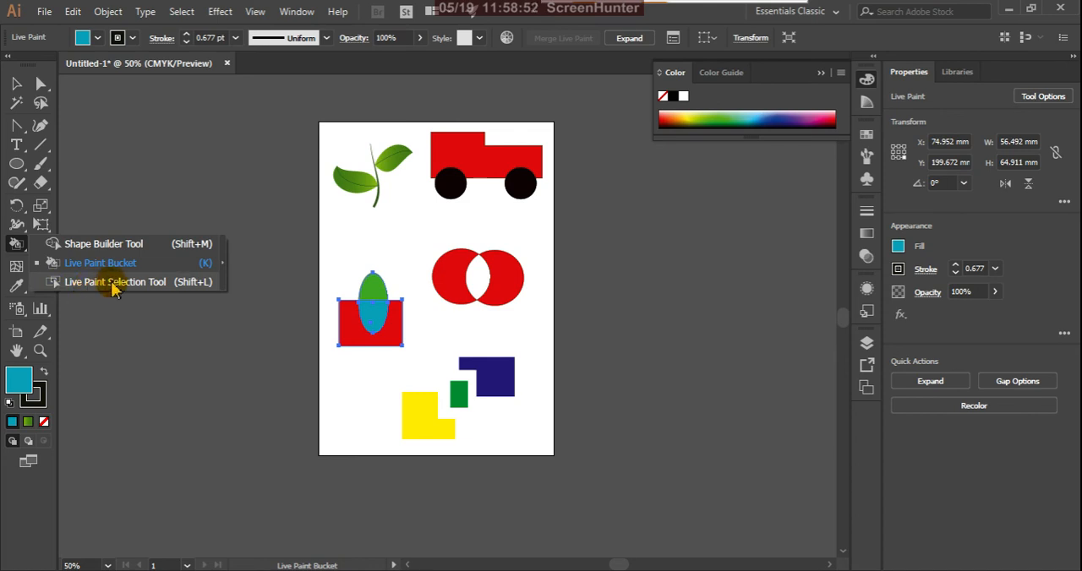
pyautogui.moveTo(118, 290); pyautogui.dragTo(118, 290)
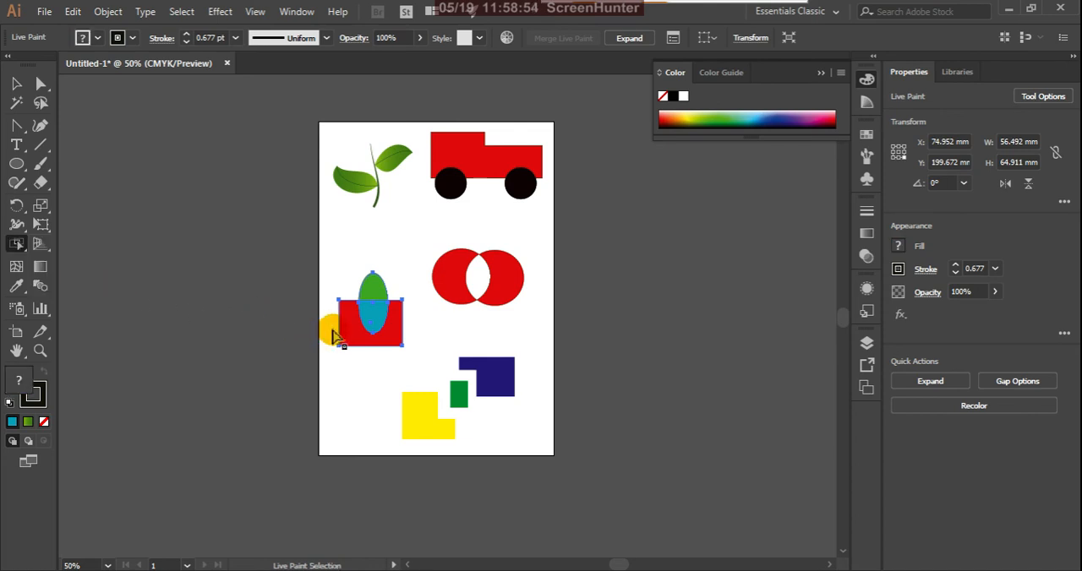
pyautogui.moveTo(341, 392); pyautogui.dragTo(347, 342)
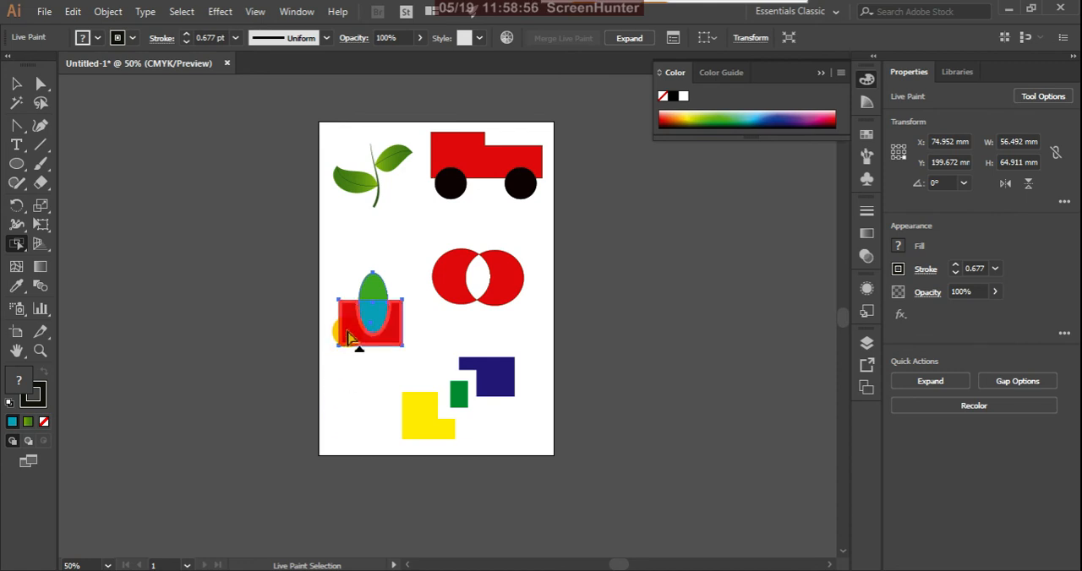
pyautogui.click(374, 289)
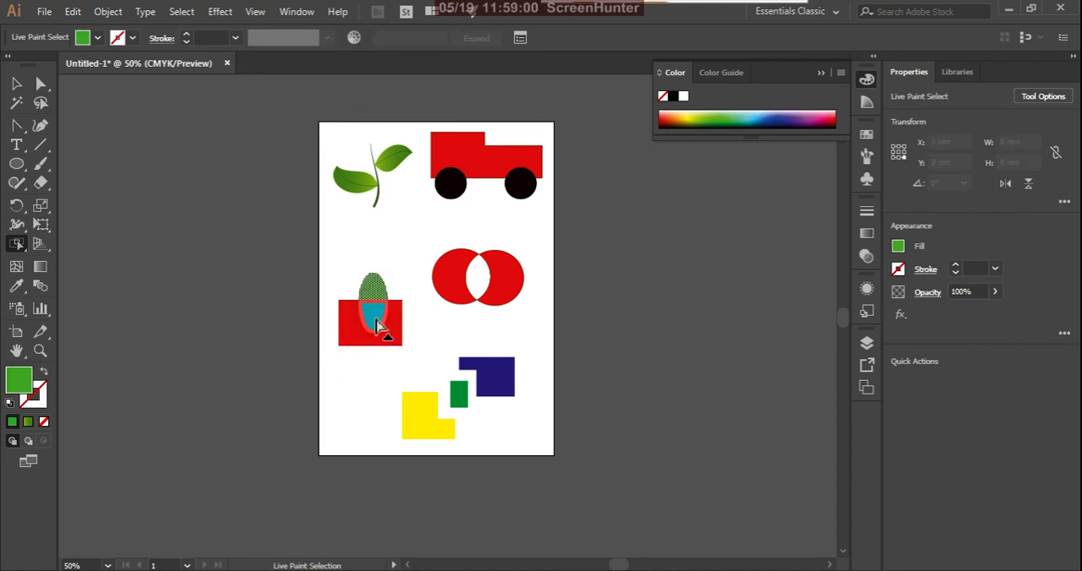
pyautogui.click(377, 326)
pyautogui.click(352, 340)
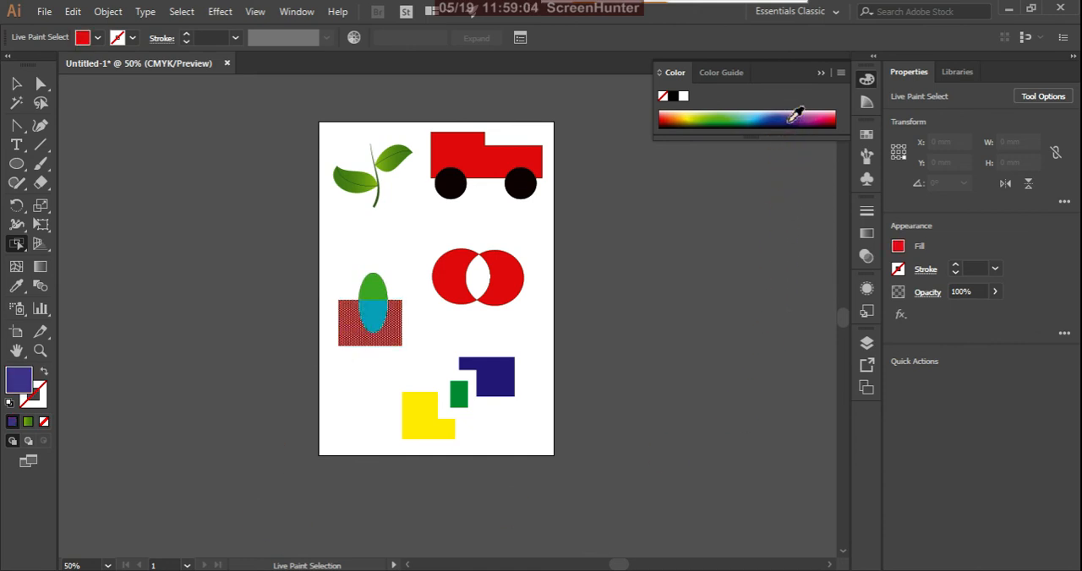
pyautogui.click(693, 118)
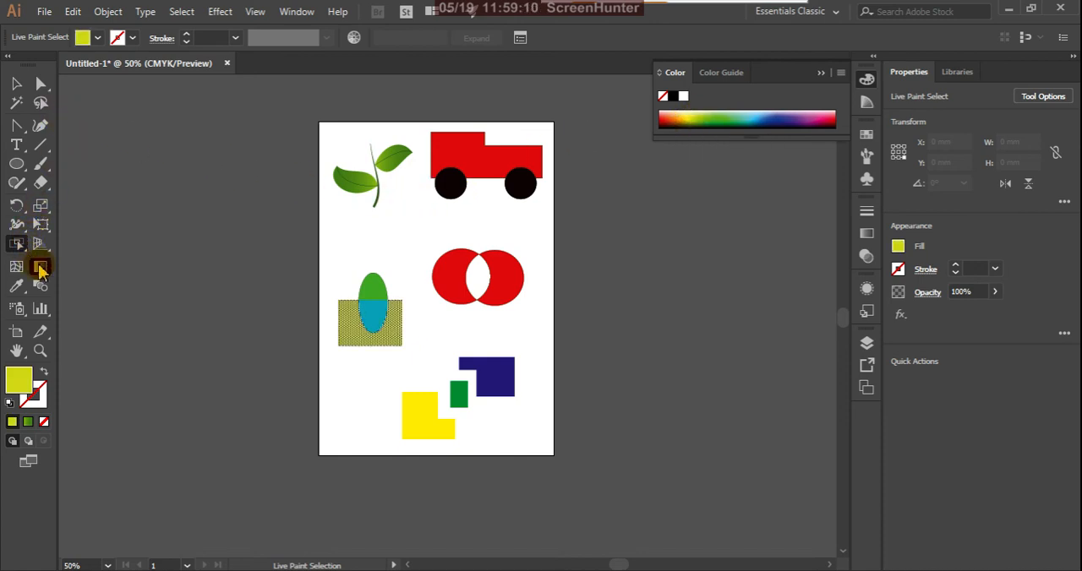
pyautogui.click(375, 294)
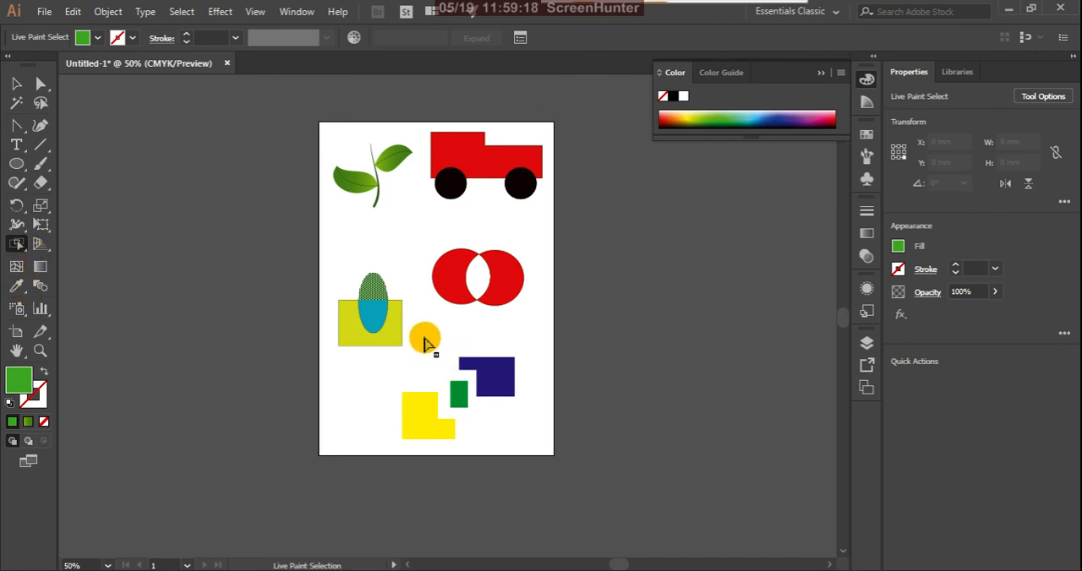
# Switch to the Live Paint Bucket and from there to the Pencil tool.
pyautogui.click(23, 248)
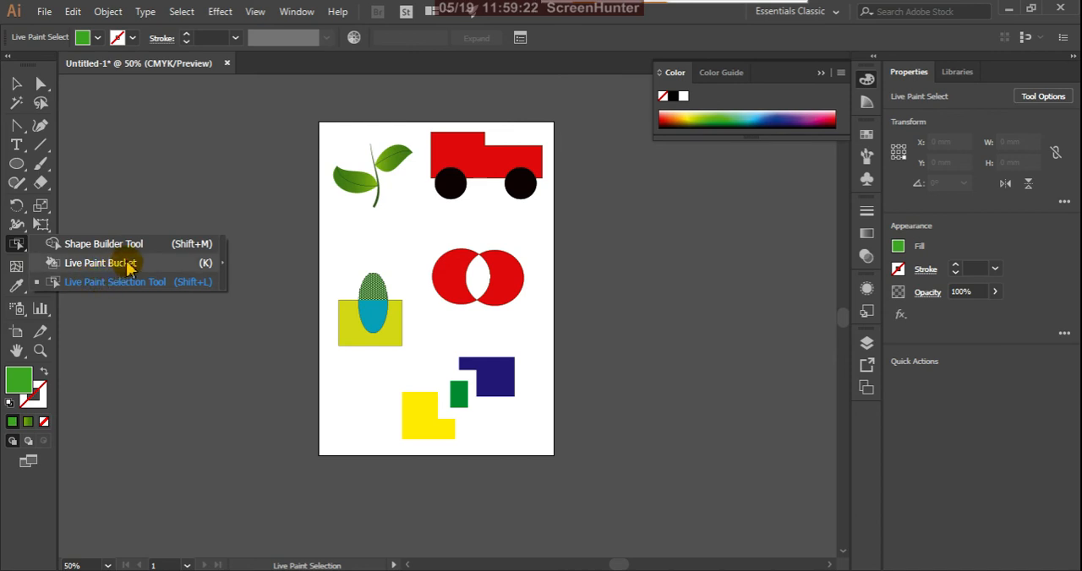
pyautogui.click(101, 263)
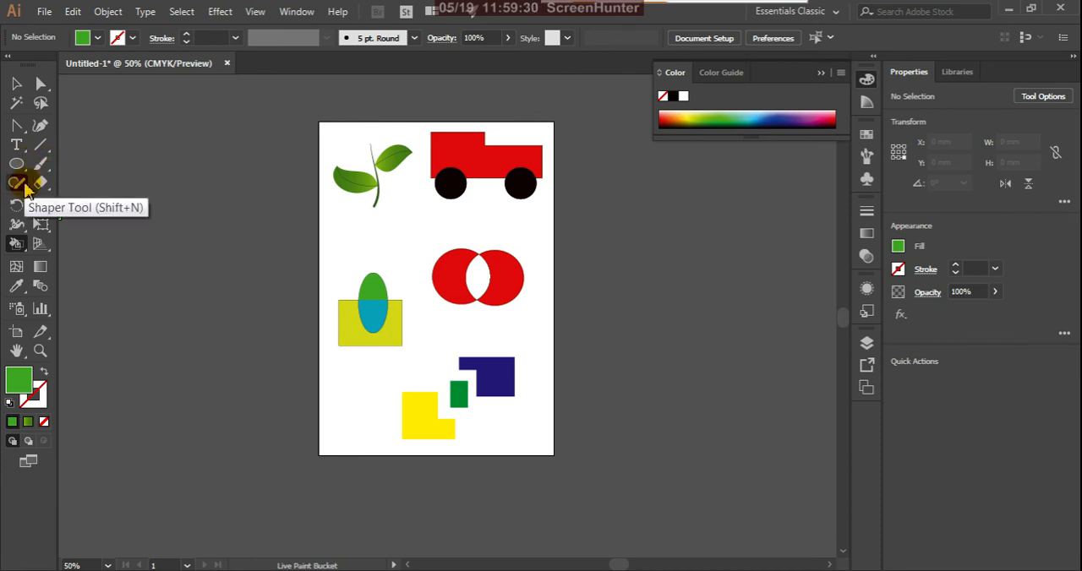
pyautogui.click(25, 191)
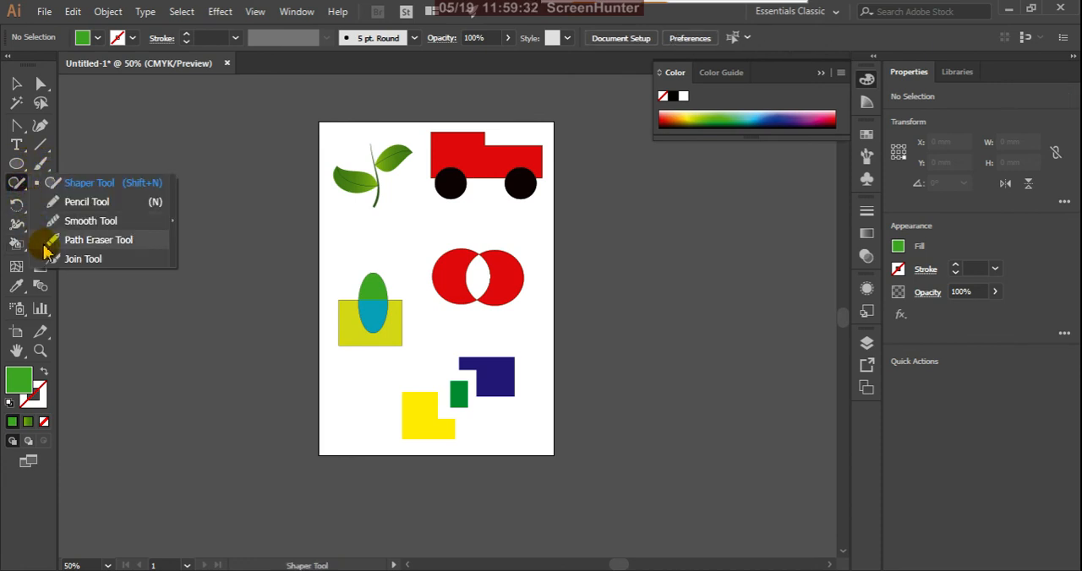
pyautogui.click(88, 203)
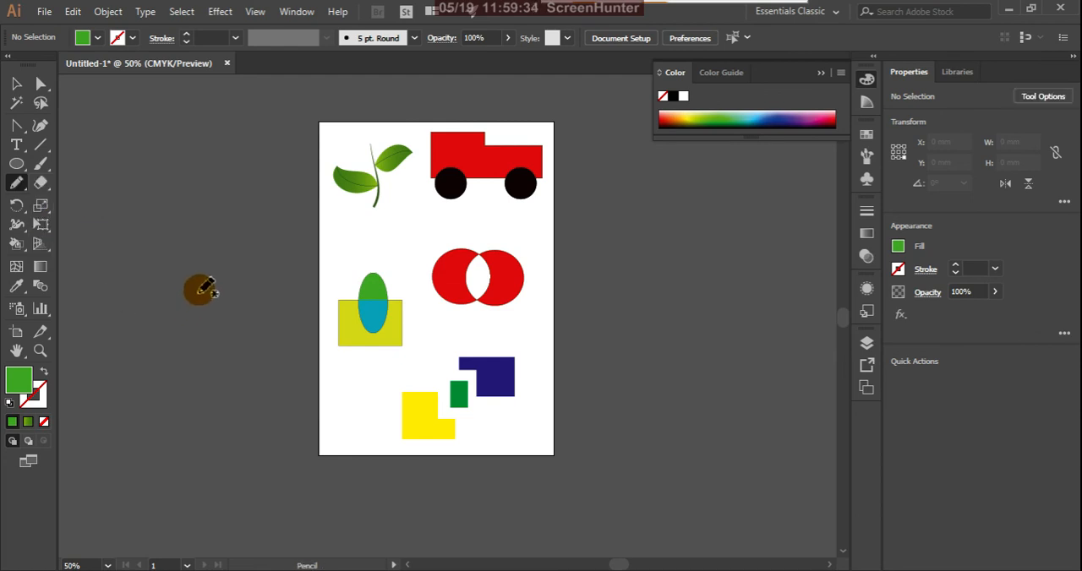
pyautogui.moveTo(201, 288)
pyautogui.mouseDown()
pyautogui.moveTo(144, 367)
pyautogui.moveTo(197, 376)
pyautogui.moveTo(227, 313)
pyautogui.moveTo(211, 290)
pyautogui.mouseUp()
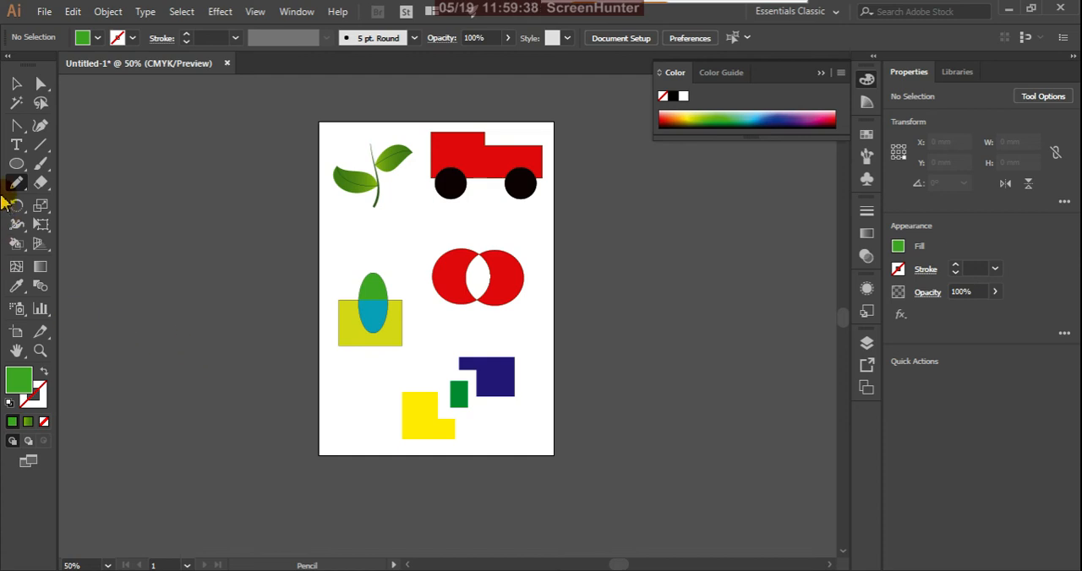
# Select the closed freehand shape beside the artboard and fill it with solid green.
pyautogui.click(16, 85)
pyautogui.moveTo(106, 268)
pyautogui.mouseDown()
pyautogui.moveTo(295, 473)
pyautogui.moveTo(278, 471)
pyautogui.mouseUp()
pyautogui.click(12, 422)
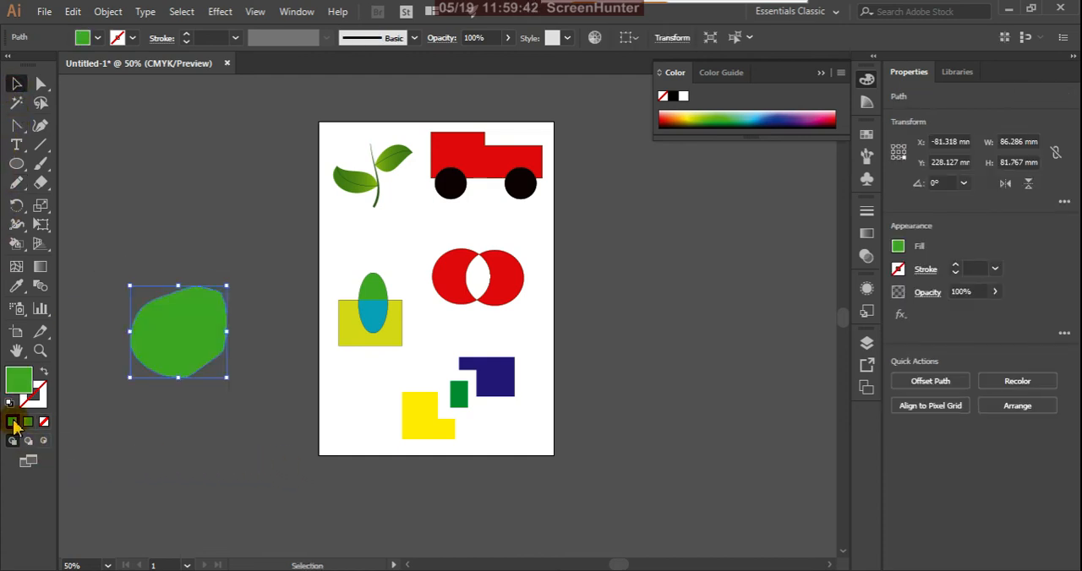
pyautogui.click(211, 238)
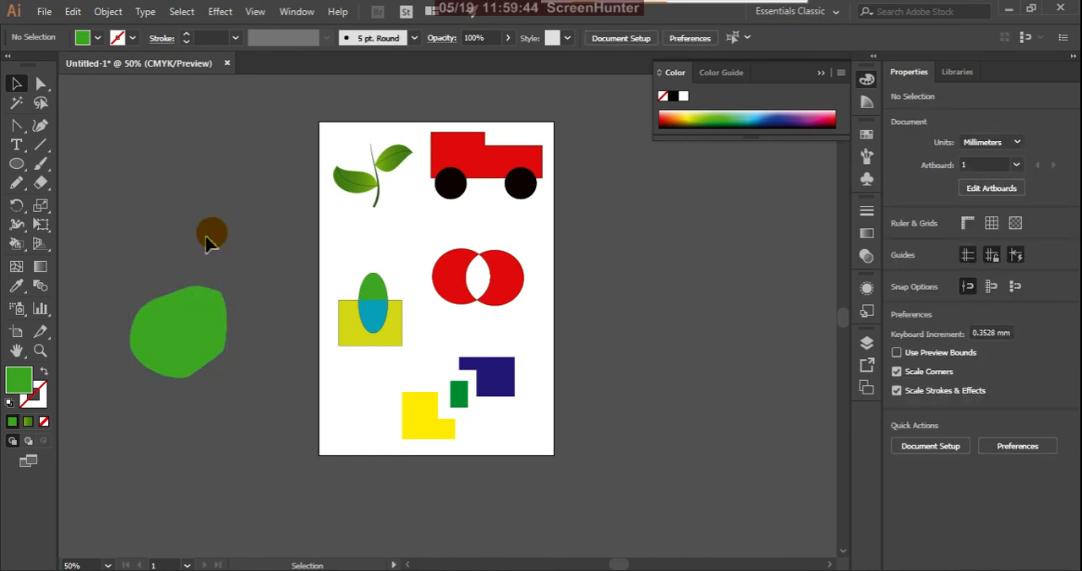
# Draw an open rounded outline with the Pencil tool, about 77 by 60 mm, across the artboard's lower-left corner, leaving a small gap.
pyautogui.click(23, 185)
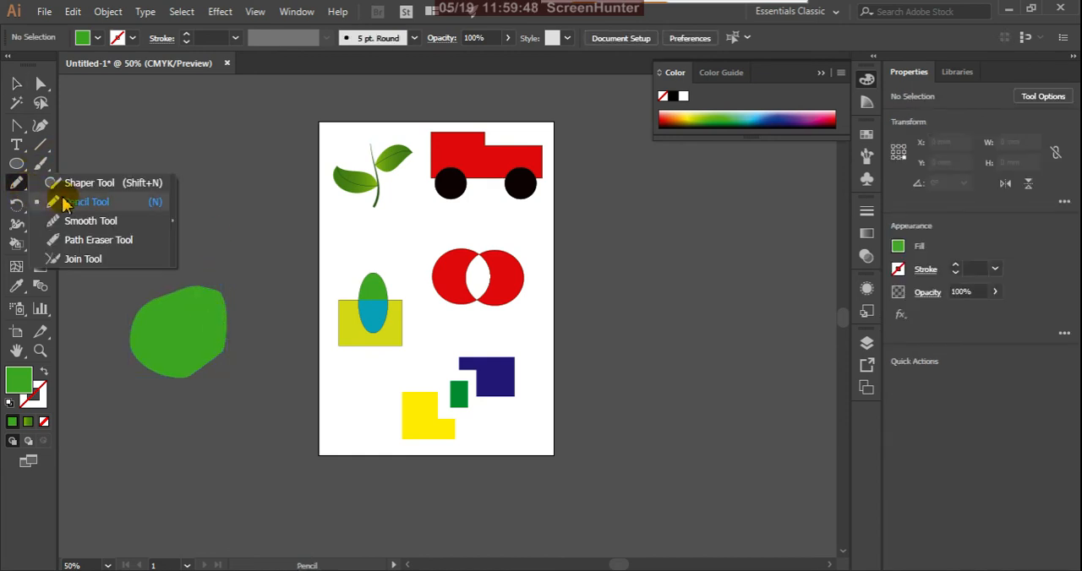
pyautogui.click(83, 200)
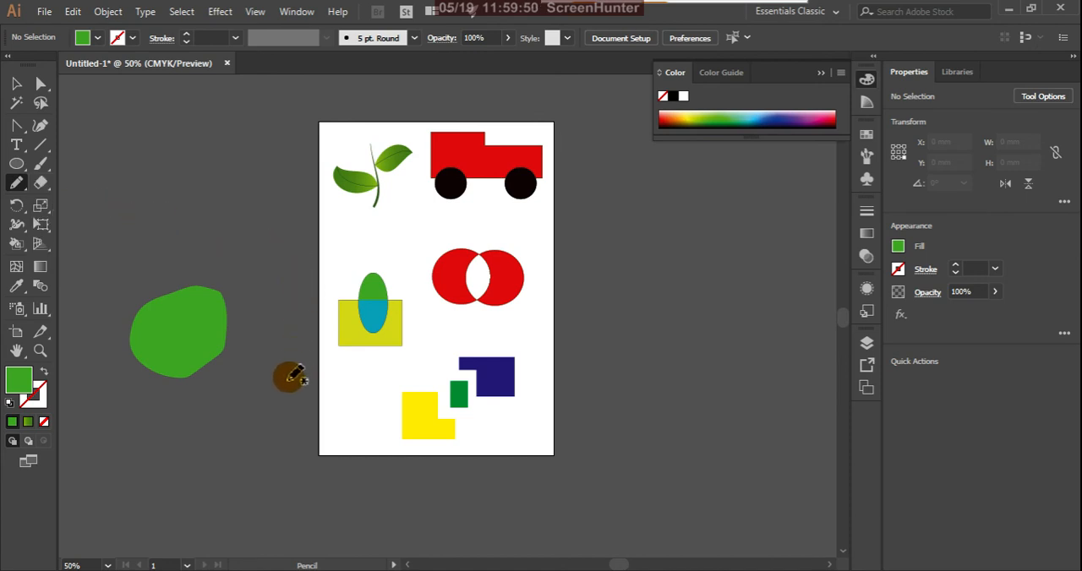
pyautogui.moveTo(279, 411)
pyautogui.mouseDown()
pyautogui.moveTo(293, 464)
pyautogui.moveTo(345, 458)
pyautogui.moveTo(363, 412)
pyautogui.mouseUp()
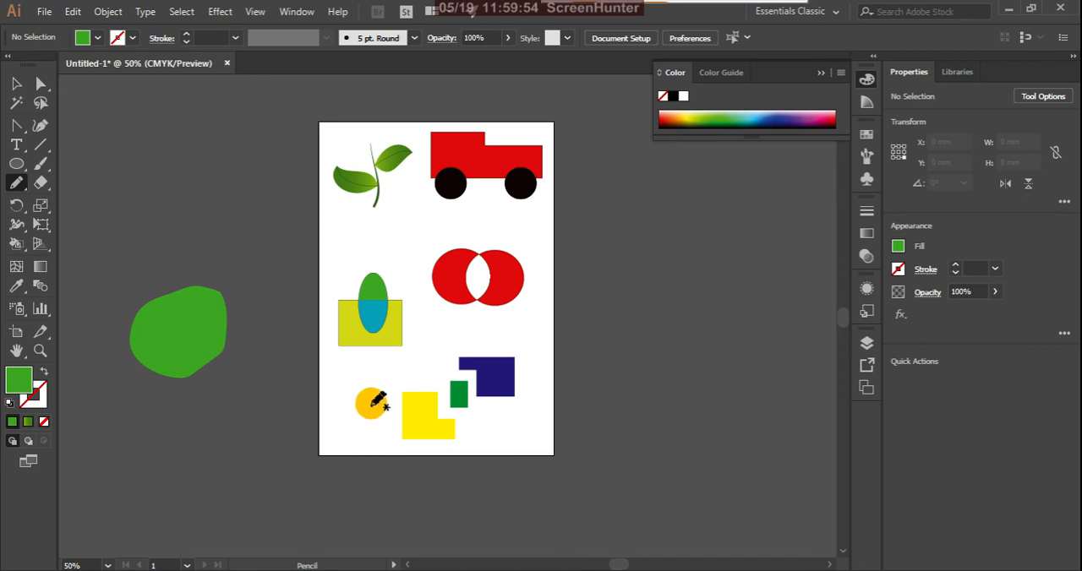
# Give the open pencil outline a near-black stroke, colour 1E0101.
pyautogui.click(17, 83)
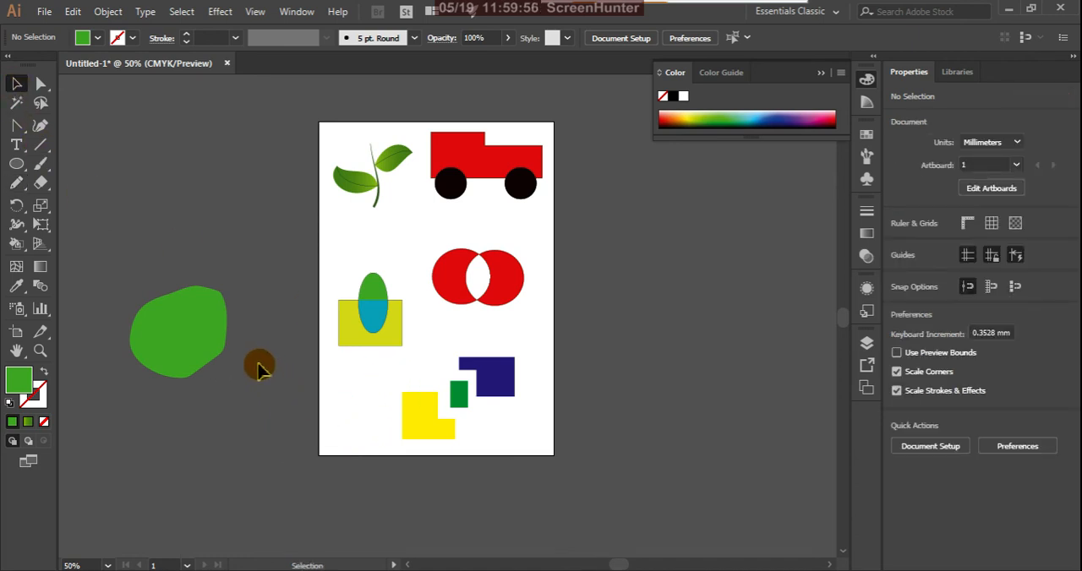
pyautogui.moveTo(258, 365); pyautogui.dragTo(380, 499)
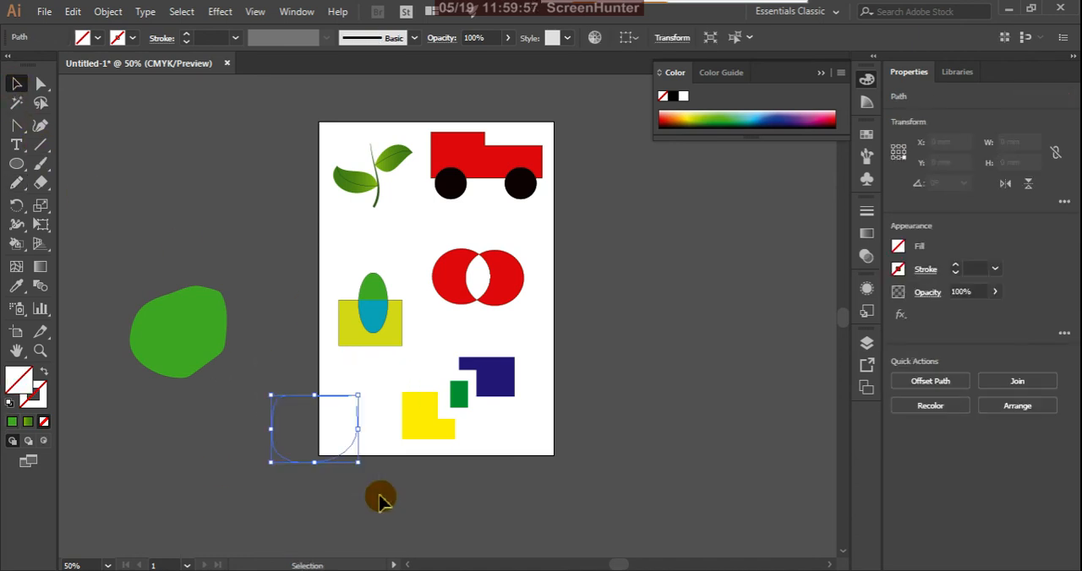
pyautogui.doubleClick(37, 394)
pyautogui.moveTo(774, 488); pyautogui.dragTo(806, 488)
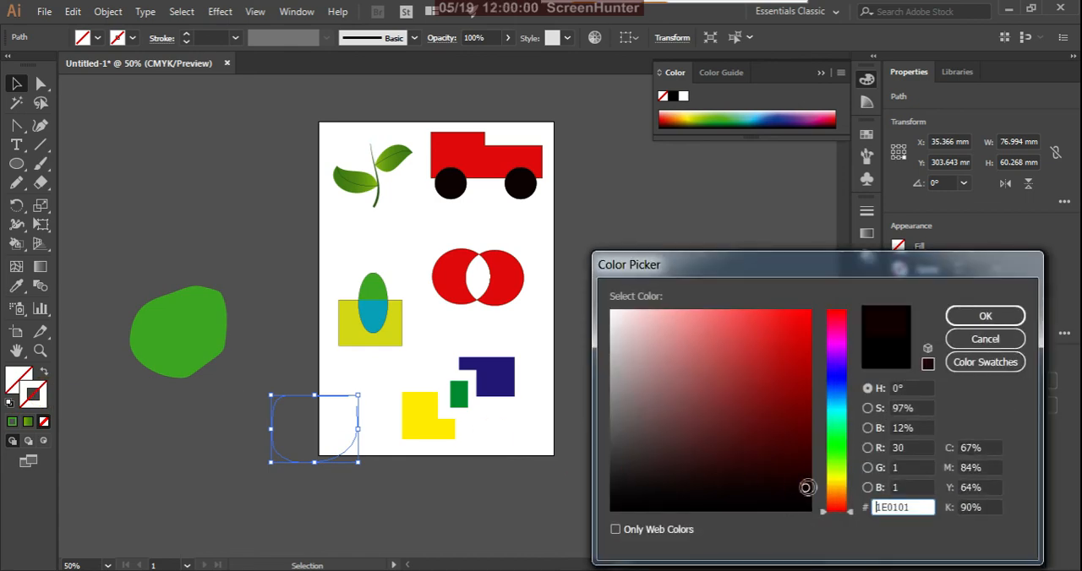
pyautogui.click(980, 316)
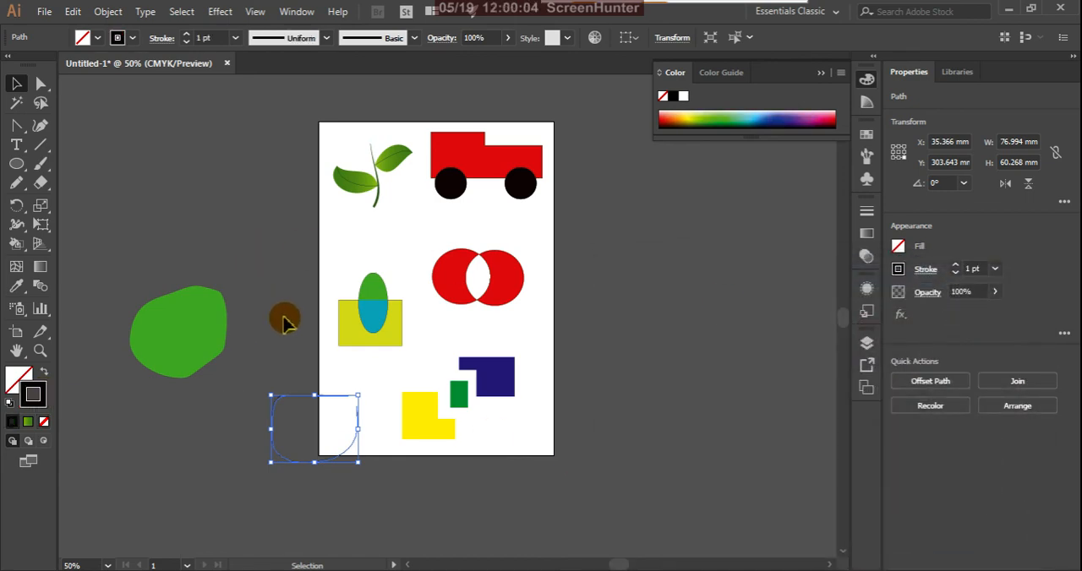
pyautogui.click(250, 388)
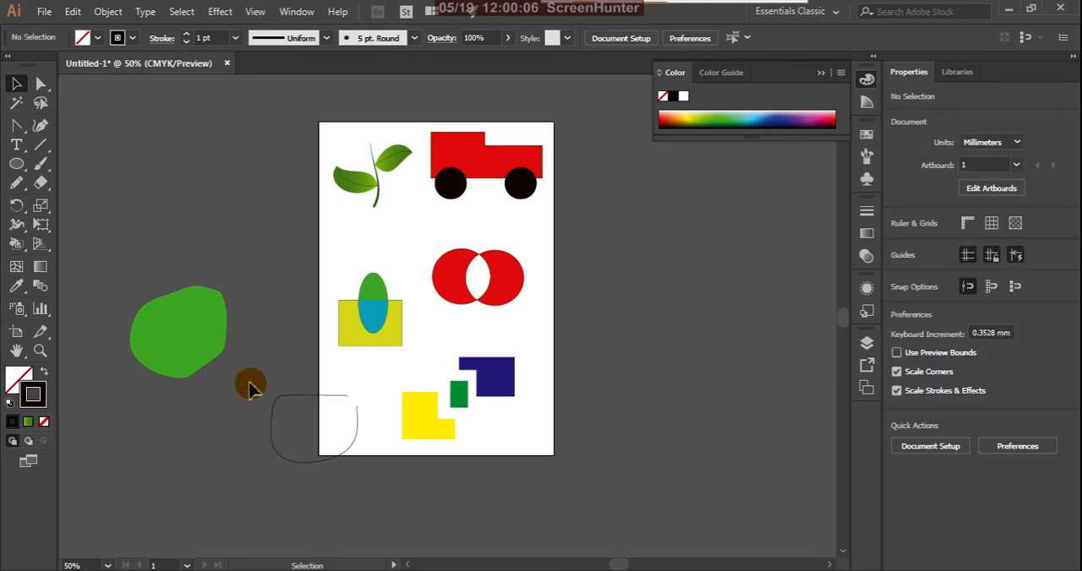
# Turn the open pencil outline into a Live Paint group with the Live Paint Bucket.
pyautogui.moveTo(341, 453); pyautogui.dragTo(380, 482)
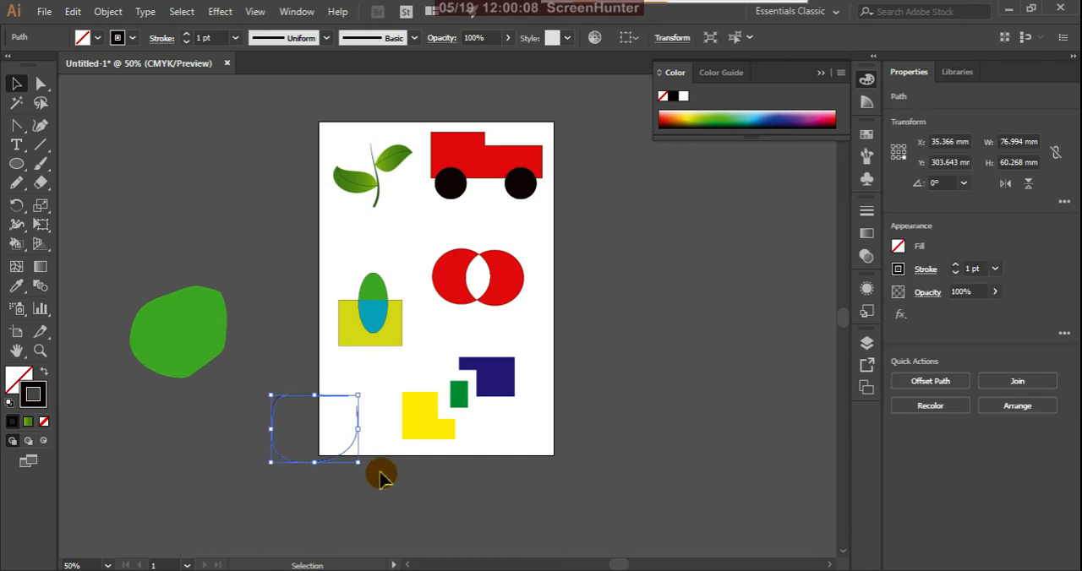
pyautogui.press('k')
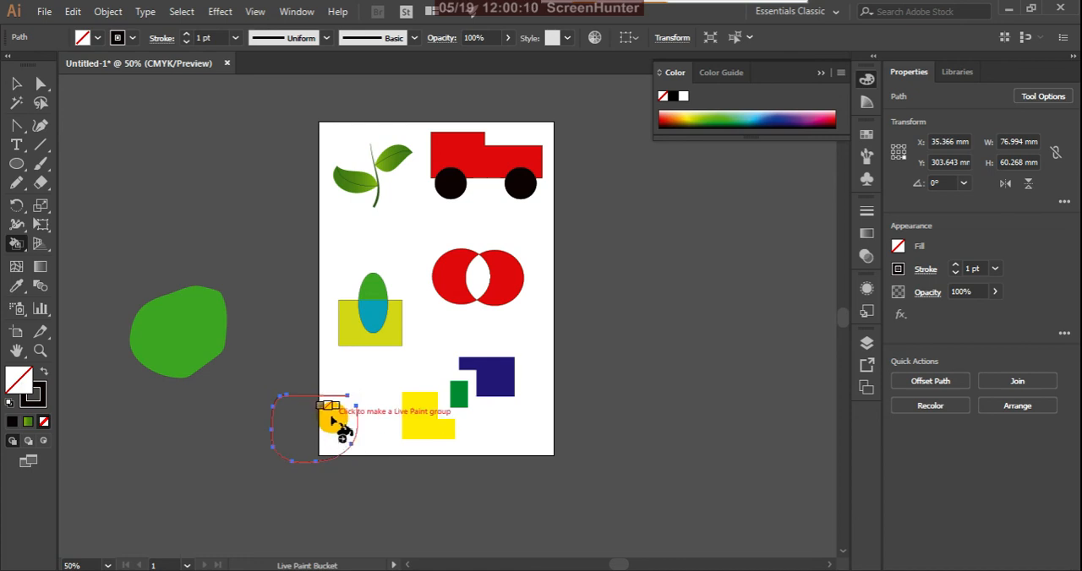
pyautogui.click(338, 426)
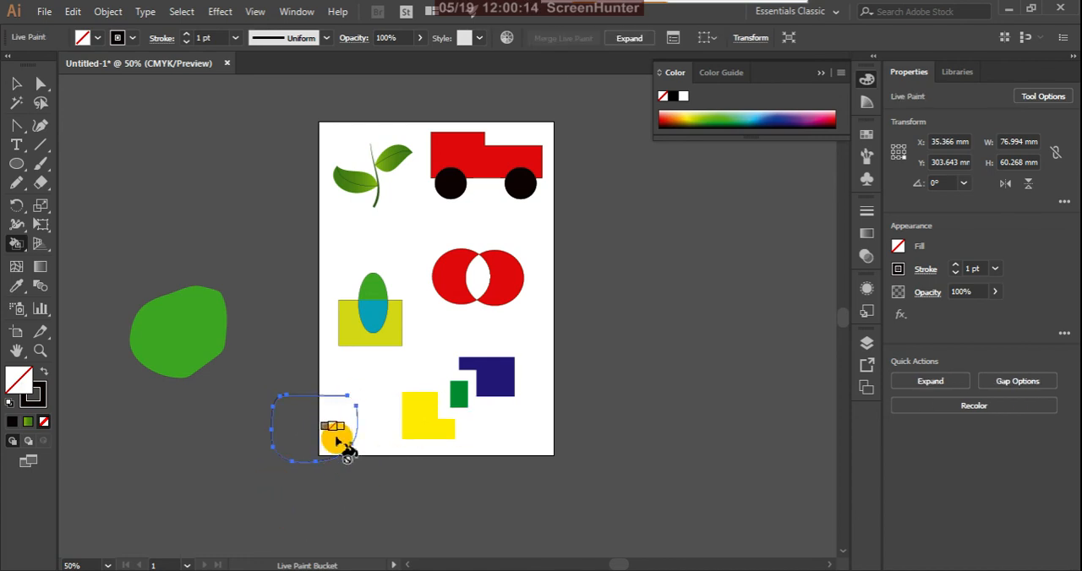
# Set the Live Paint Bucket's fill colour to yellow for the open outline.
pyautogui.scroll(2, 347, 431)
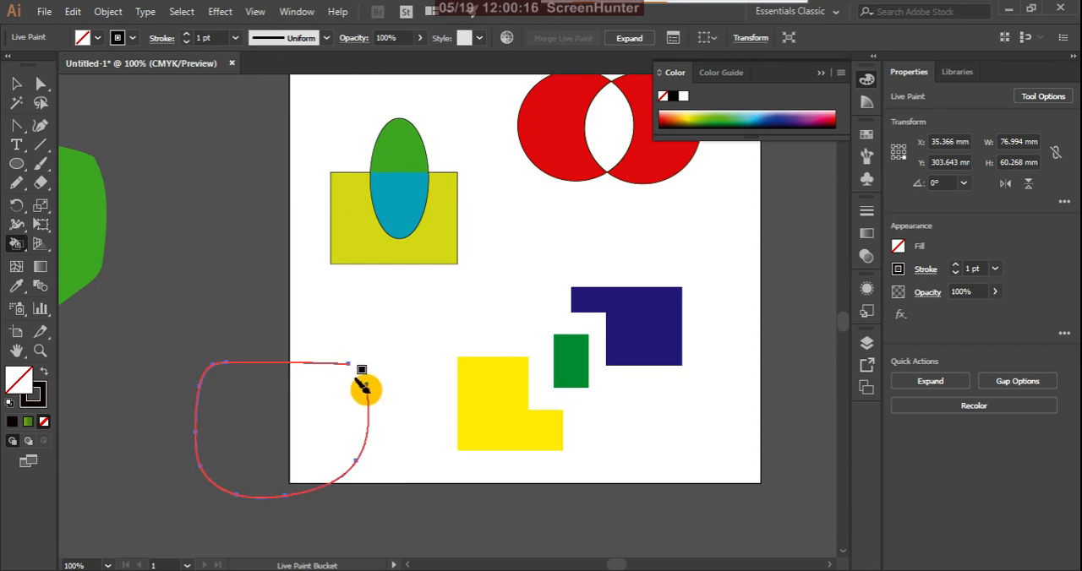
pyautogui.press('Right')
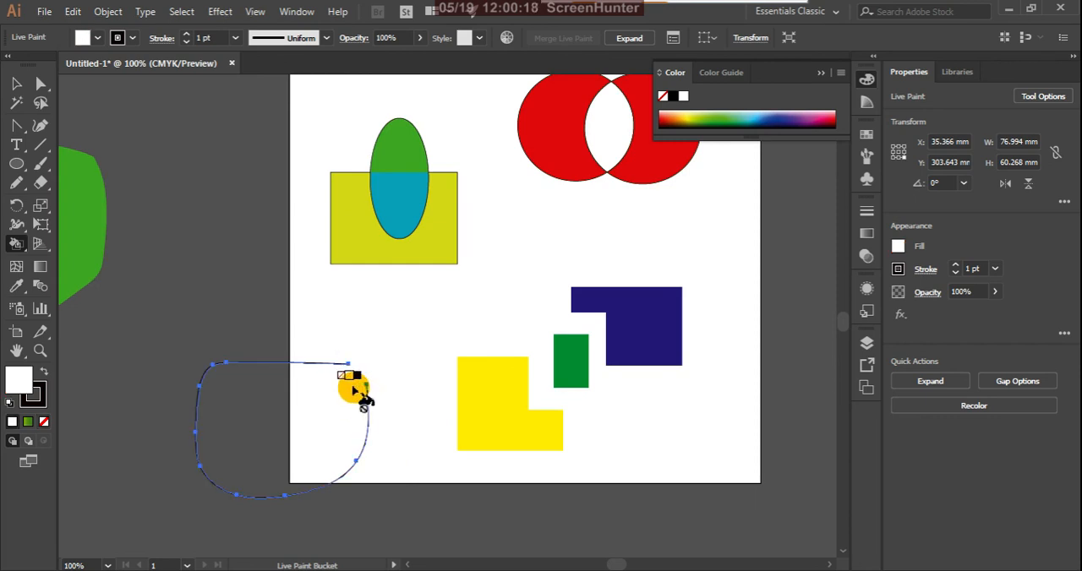
pyautogui.press('Right')
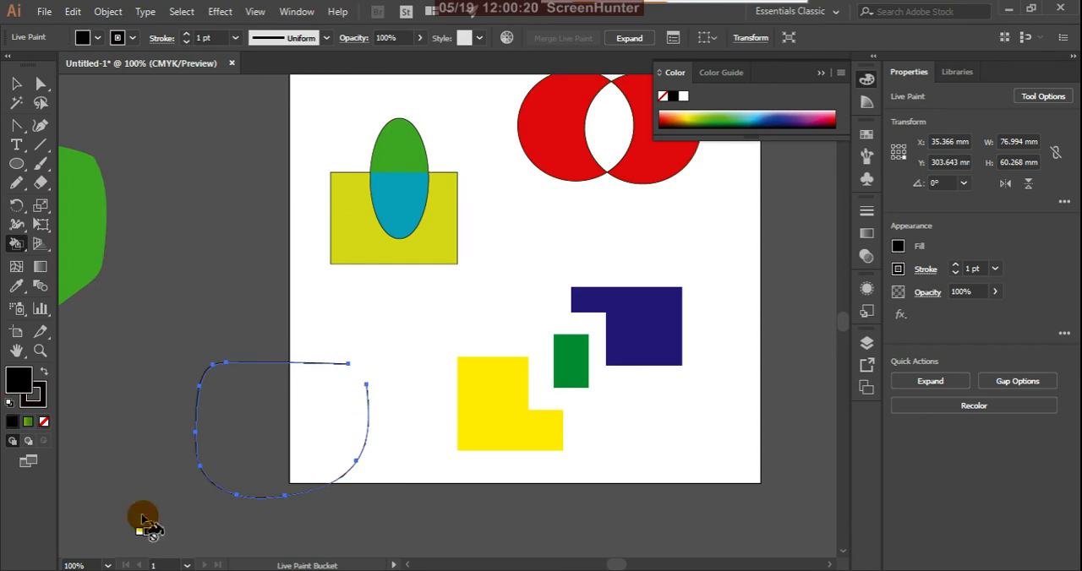
pyautogui.doubleClick(23, 385)
pyautogui.moveTo(770, 316); pyautogui.dragTo(806, 318)
pyautogui.click(963, 316)
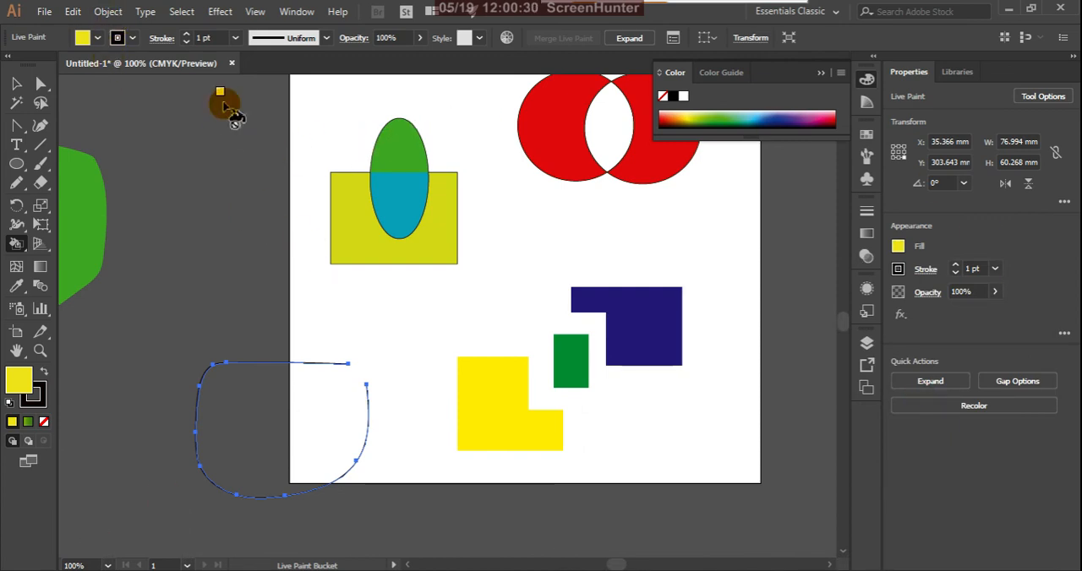
# Set the Live Paint group's gap detection so that paint stops at Large Gaps.
pyautogui.click(112, 12)
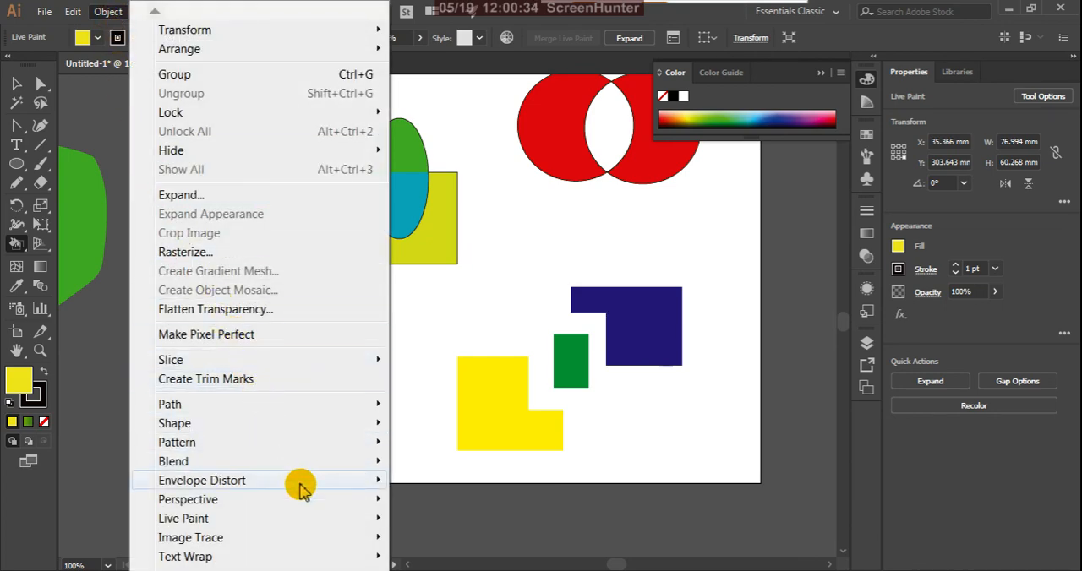
pyautogui.moveTo(375, 519)
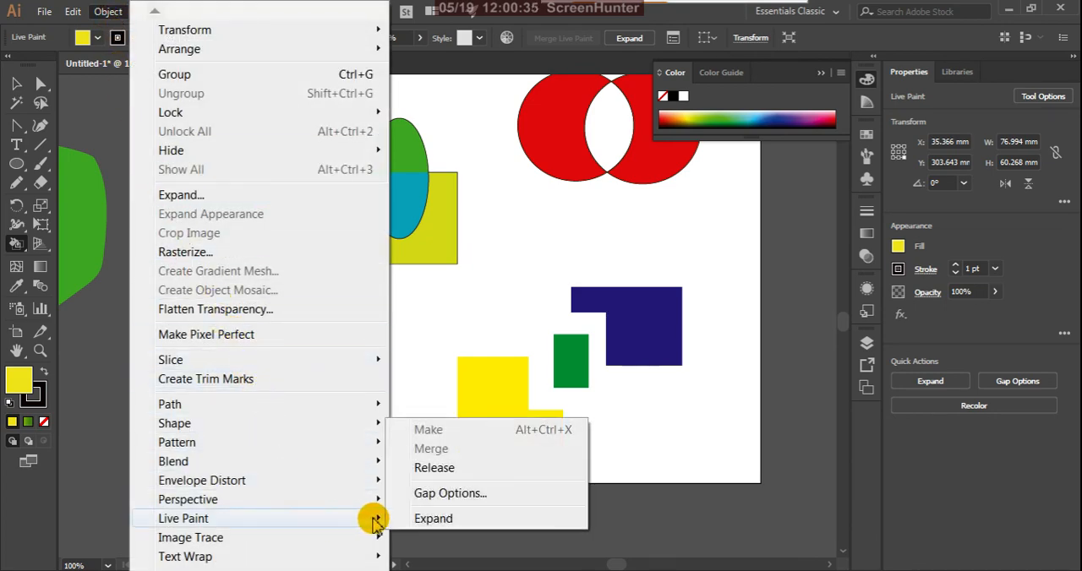
pyautogui.click(450, 494)
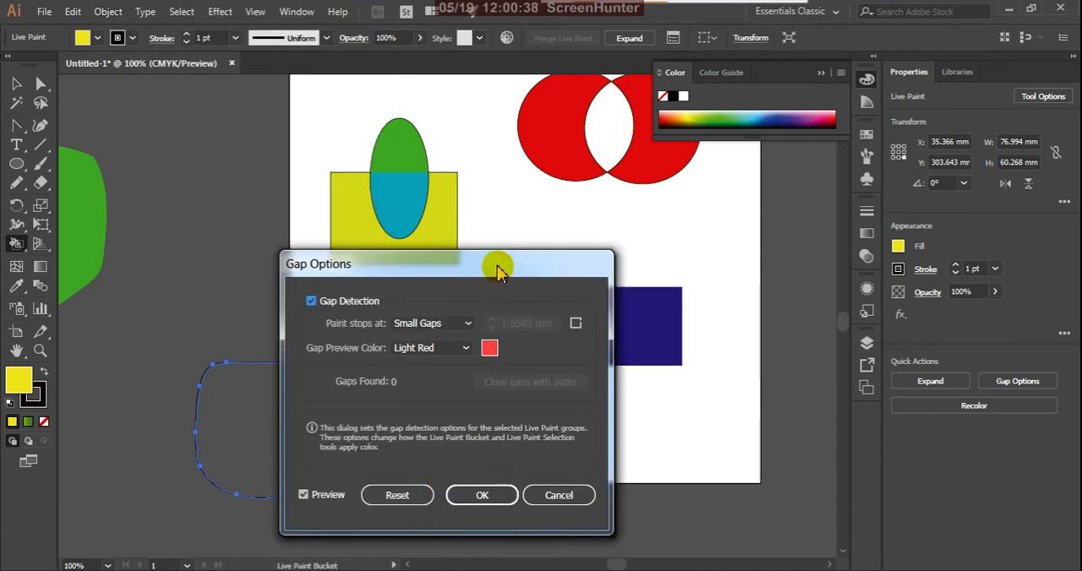
pyautogui.moveTo(495, 267); pyautogui.dragTo(733, 312)
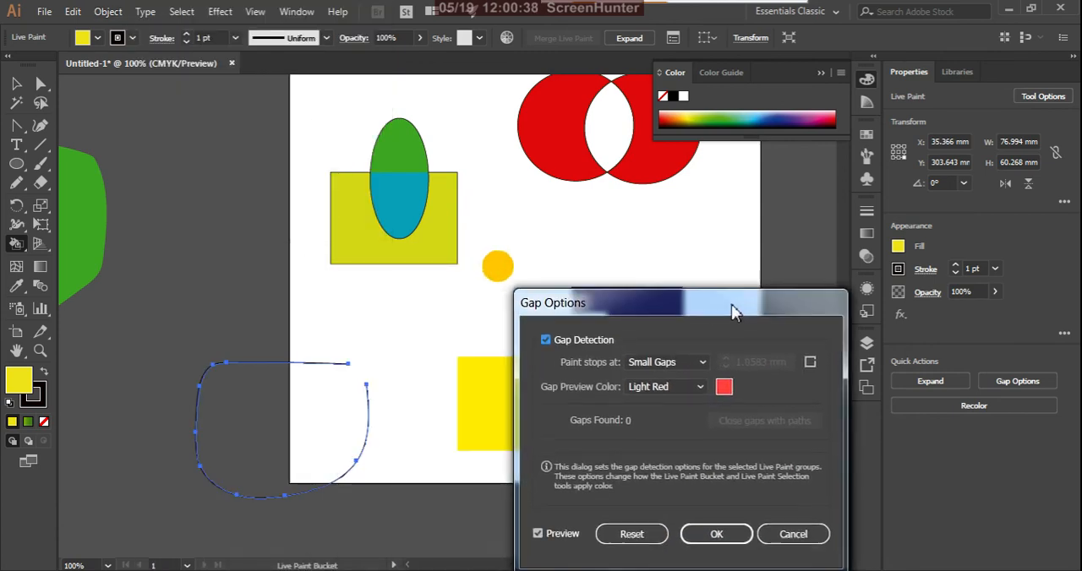
pyautogui.click(708, 358)
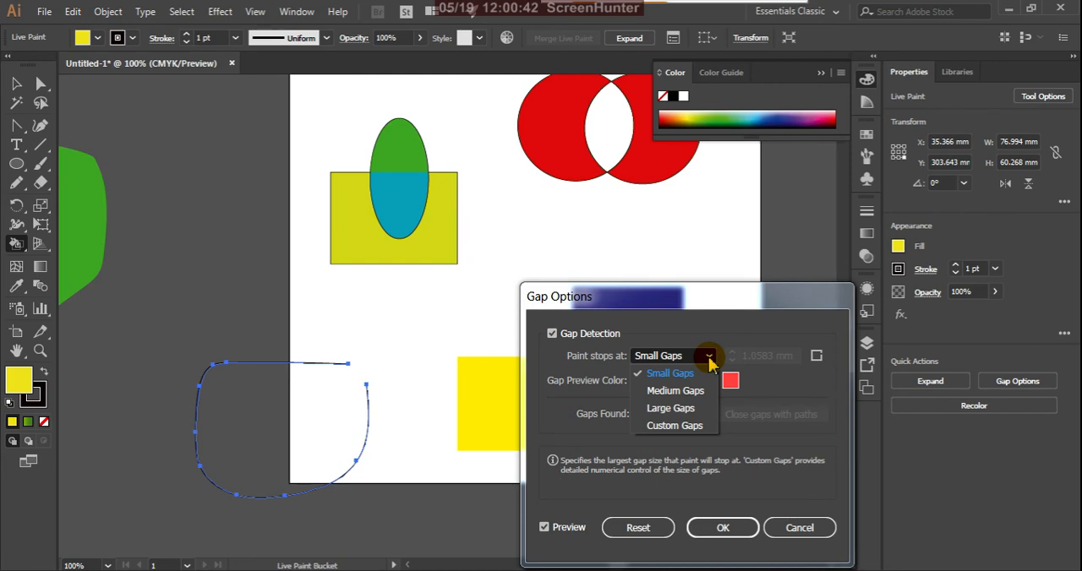
pyautogui.click(671, 408)
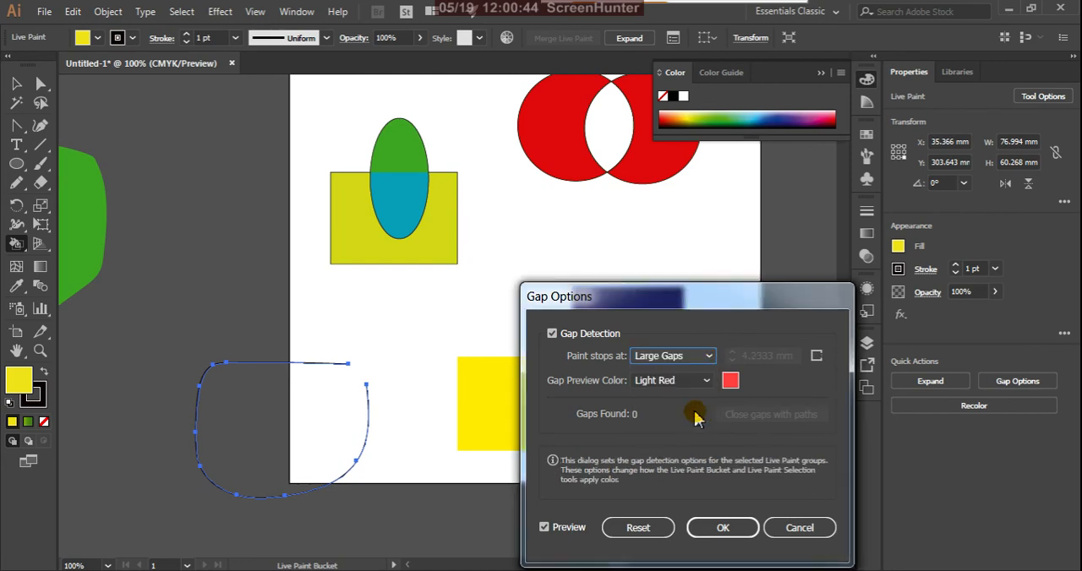
pyautogui.click(715, 529)
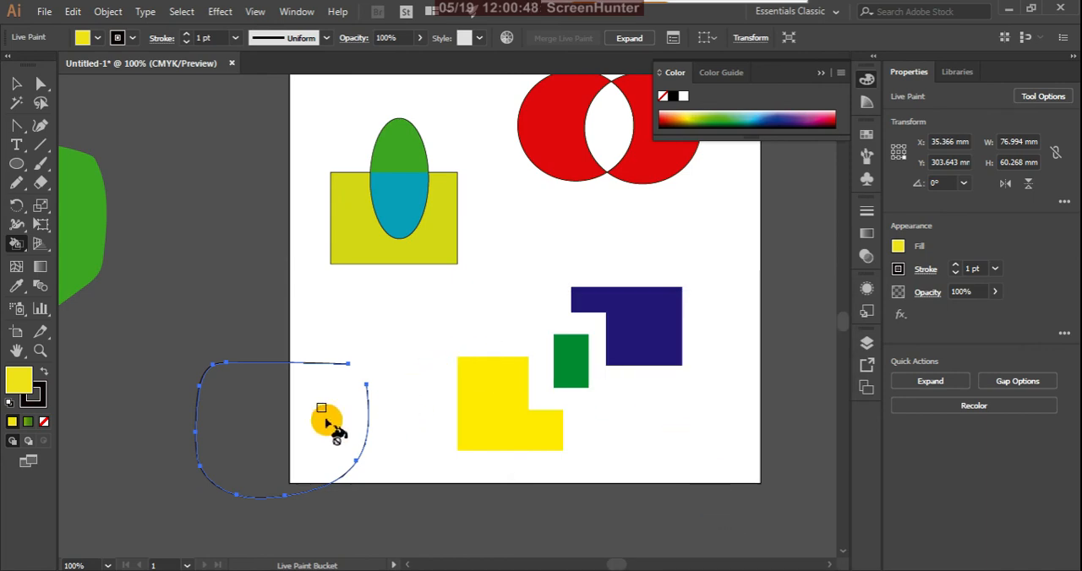
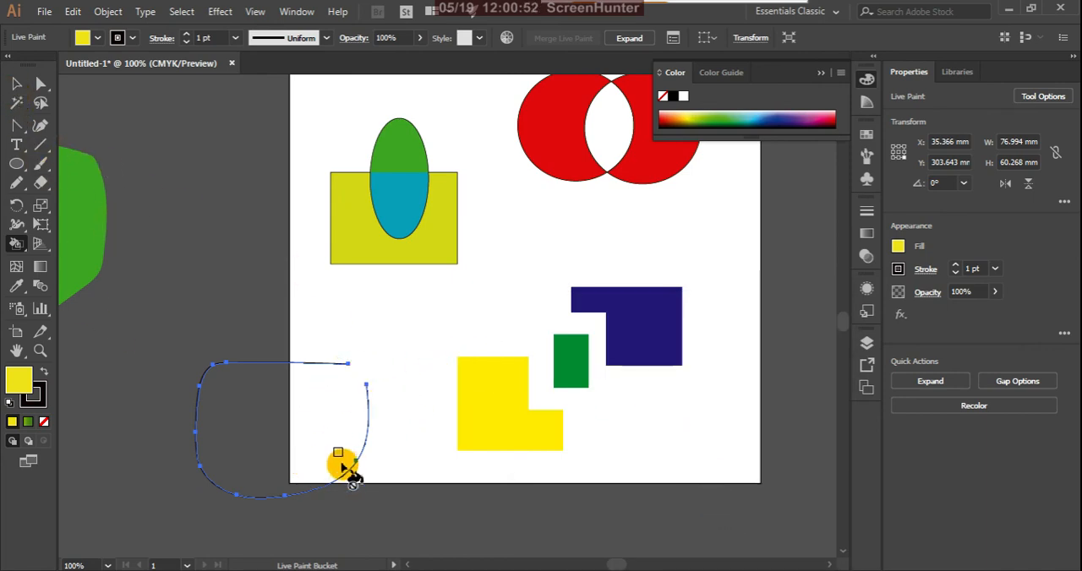
# Review the Live Paint group's gap options and accept them with Large Gaps and the Light Red preview colour.
pyautogui.click(108, 11)
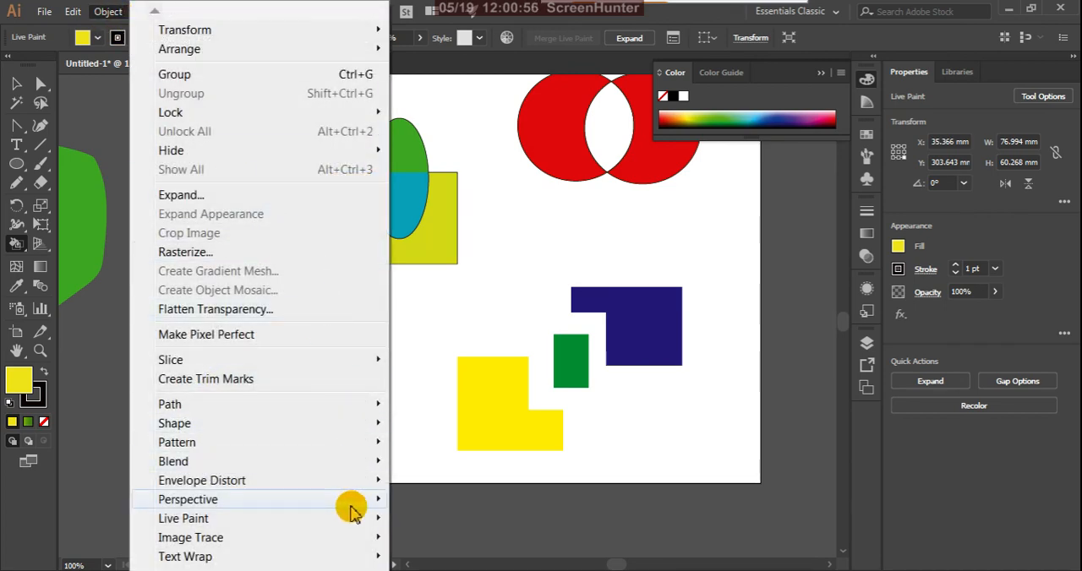
pyautogui.moveTo(380, 523)
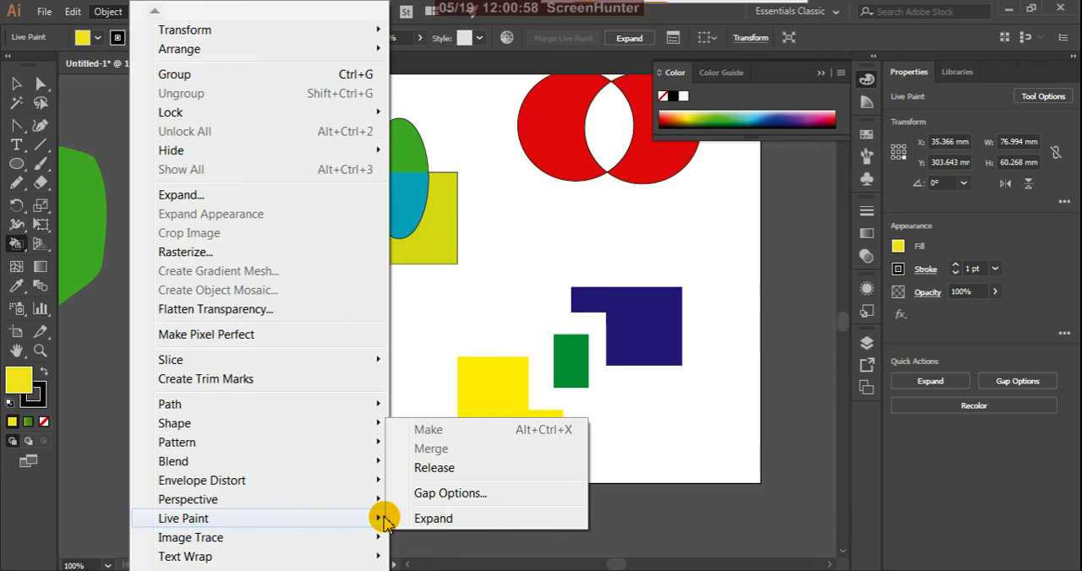
pyautogui.click(452, 493)
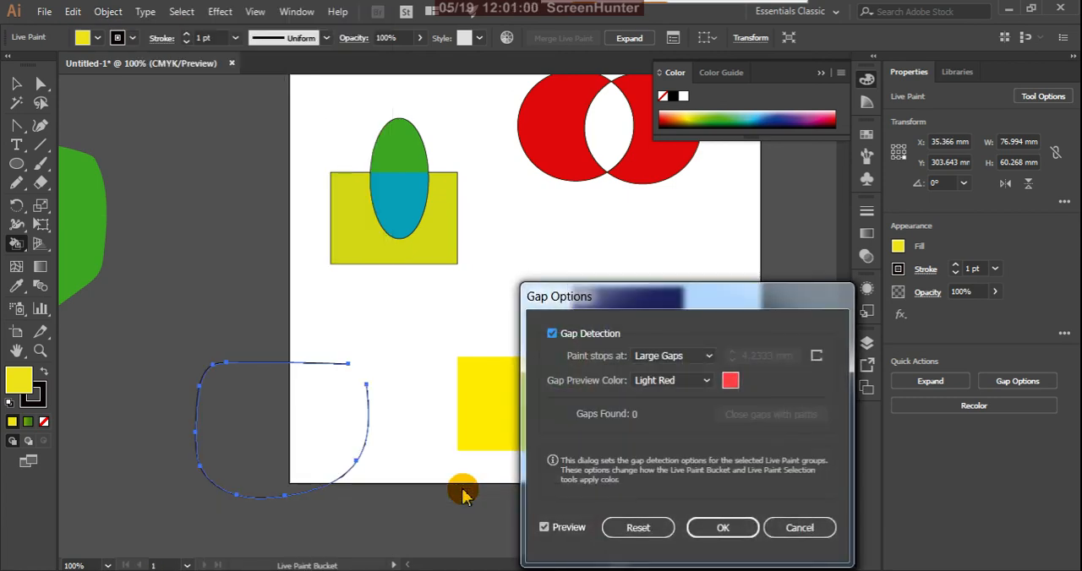
pyautogui.click(708, 382)
pyautogui.click(708, 385)
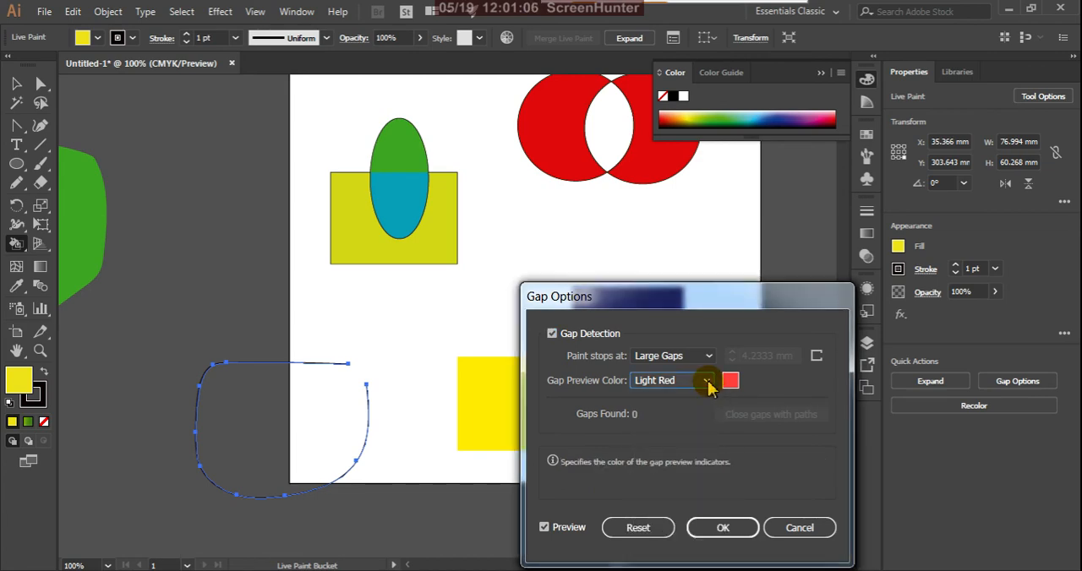
pyautogui.click(715, 530)
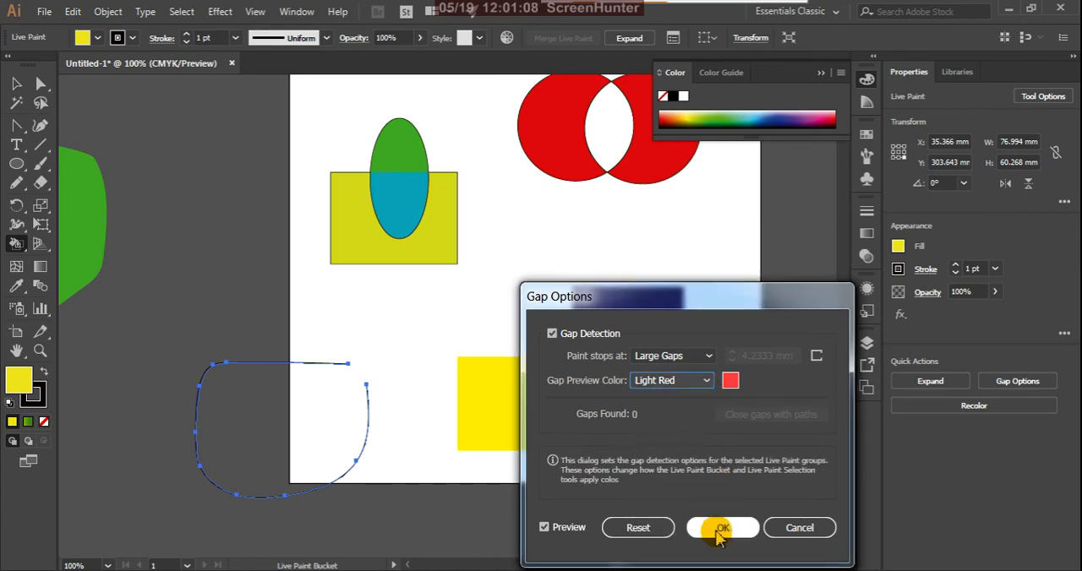
# Try to fill the open outline with the Live Paint Bucket, switching the fill to white and black.
pyautogui.click(16, 84)
pyautogui.click(419, 329)
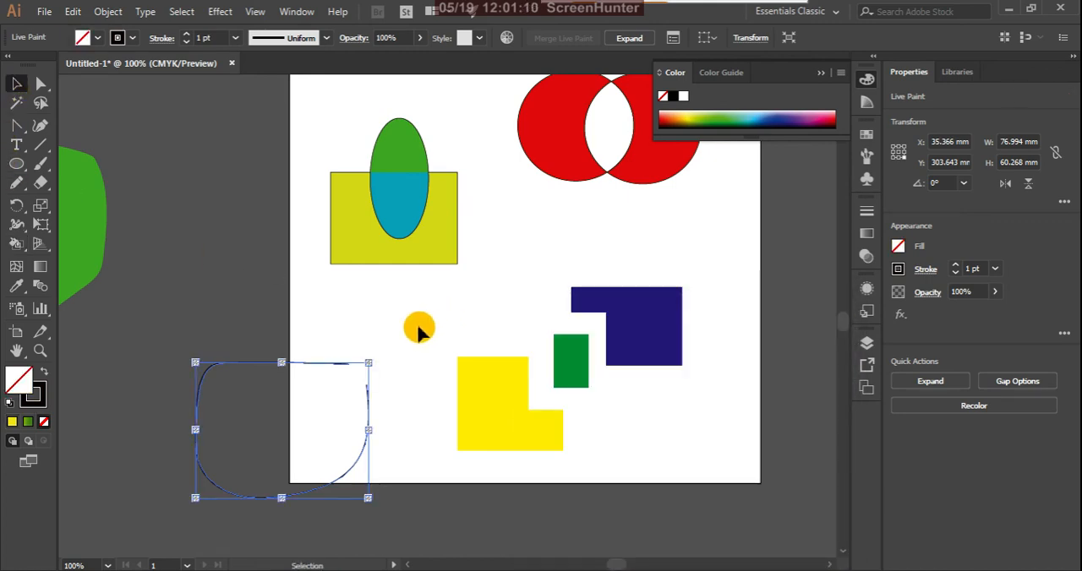
pyautogui.press('k')
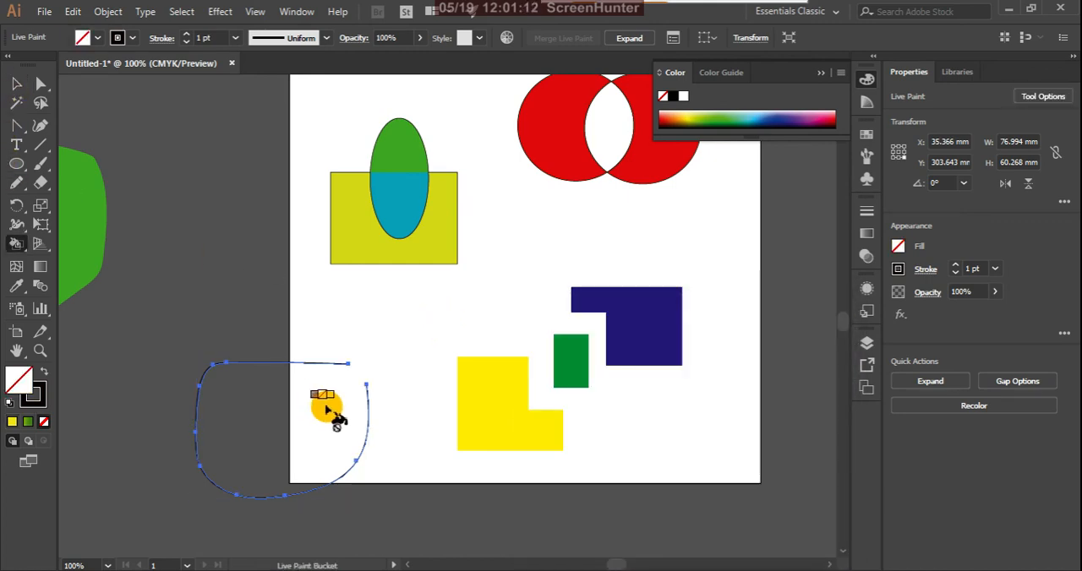
pyautogui.press('d')
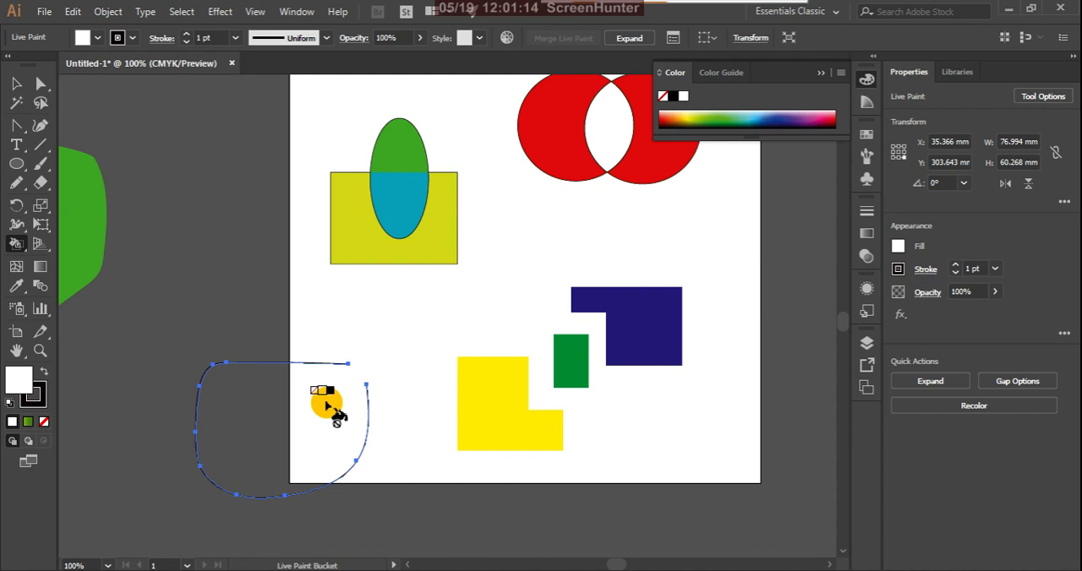
pyautogui.press('Right')
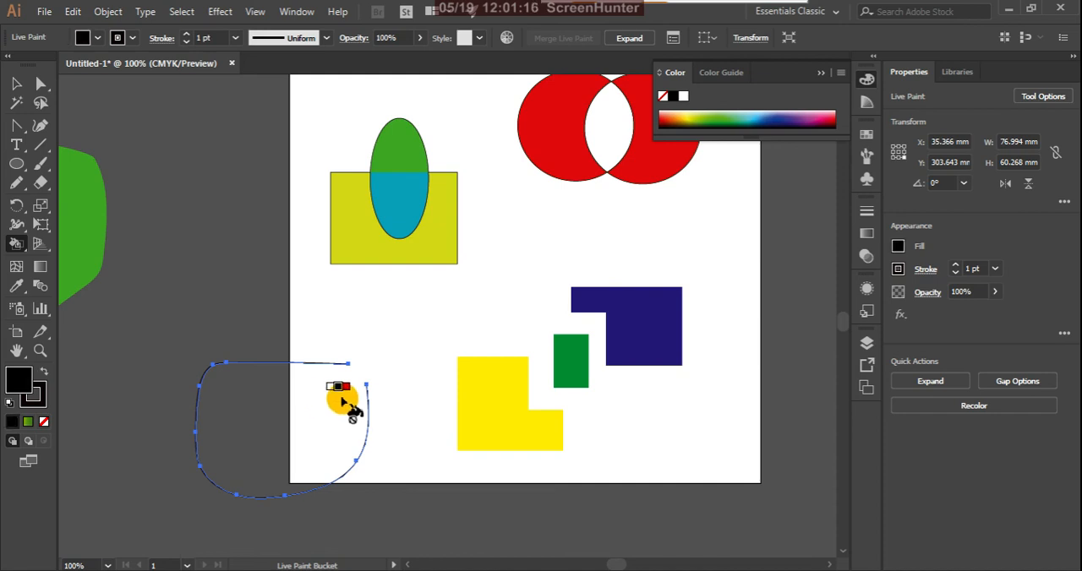
# Expand the open outline's Live Paint group with Object, Fill and Stroke enabled, and deselect it.
pyautogui.click(17, 83)
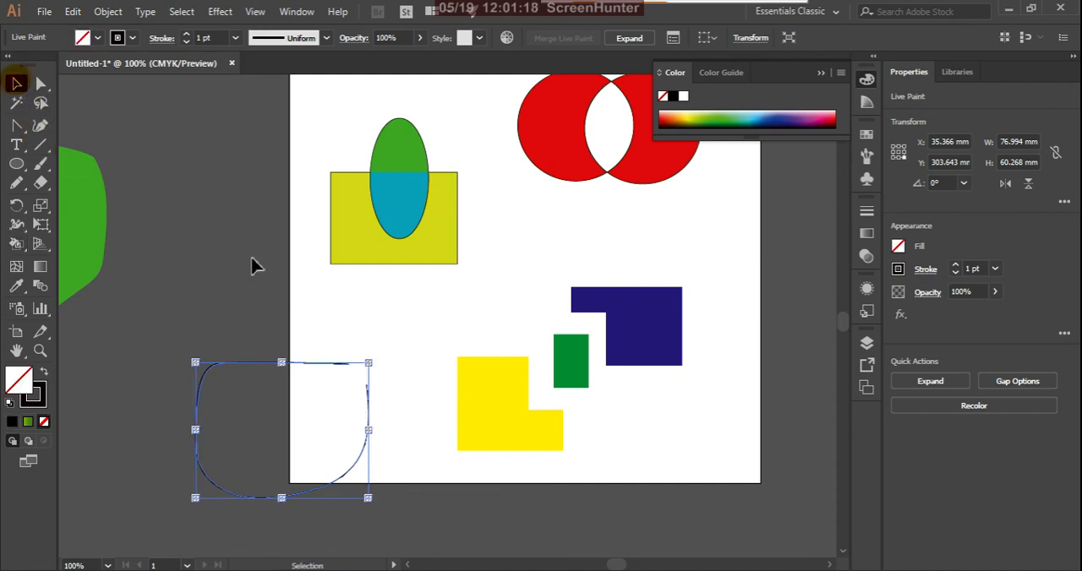
pyautogui.click(315, 311)
pyautogui.click(366, 390)
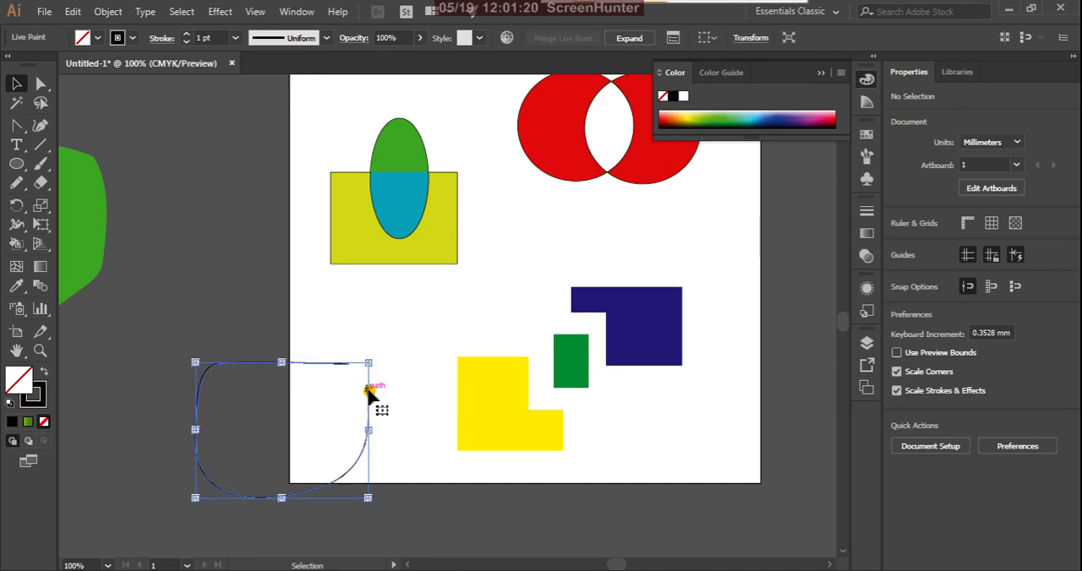
pyautogui.click(108, 11)
pyautogui.click(171, 194)
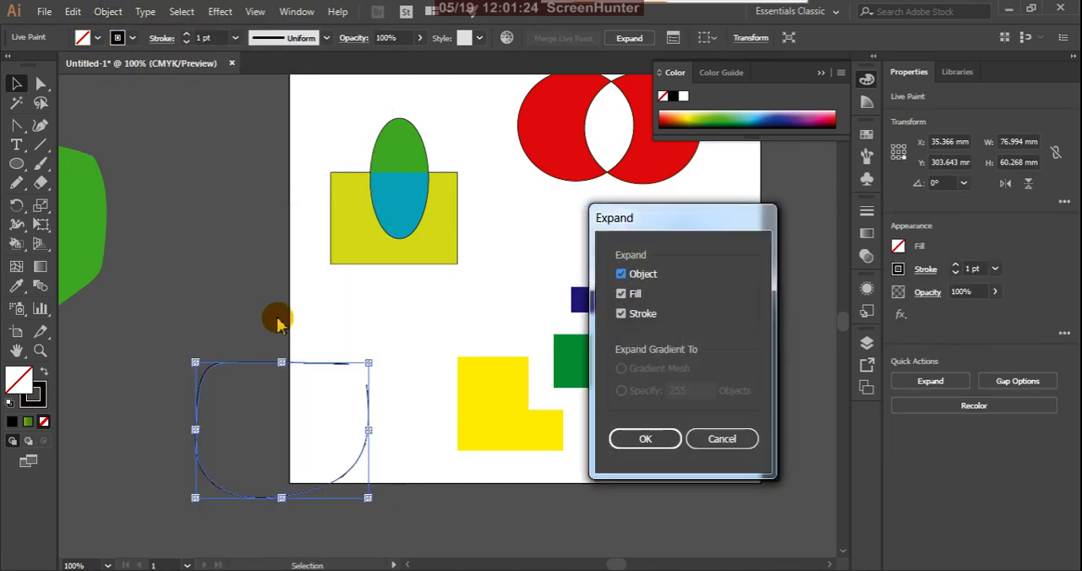
pyautogui.click(648, 441)
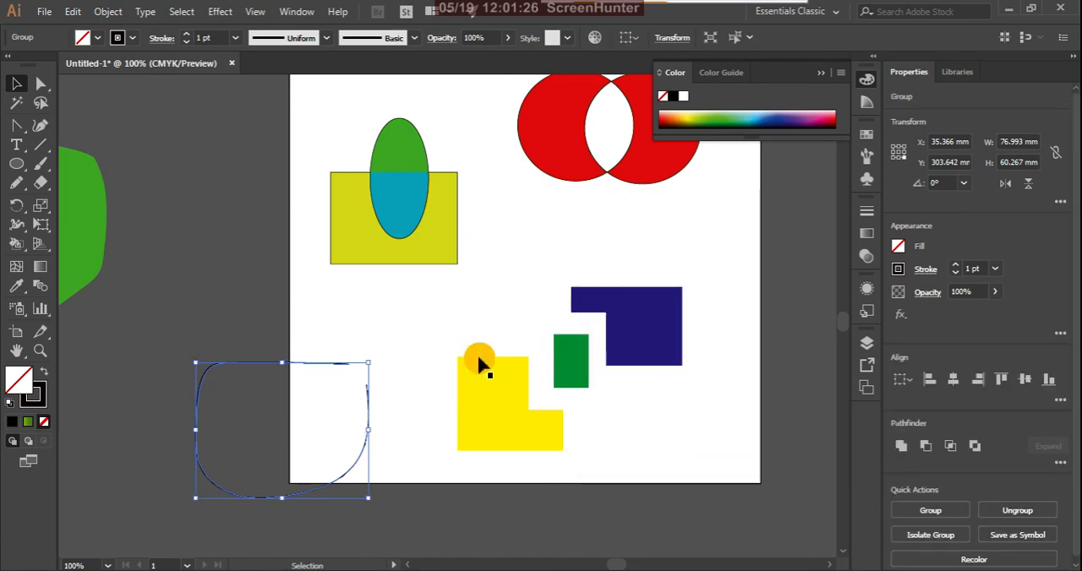
pyautogui.click(363, 405)
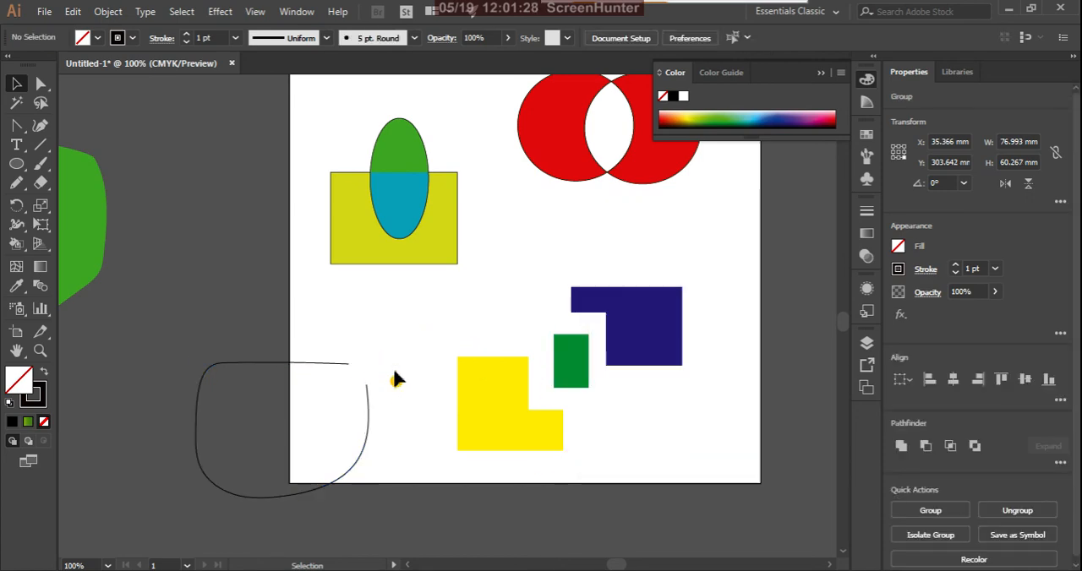
# Narrow the outline's gap by moving its lower end anchor up towards the other end with Direct Selection.
pyautogui.click(40, 82)
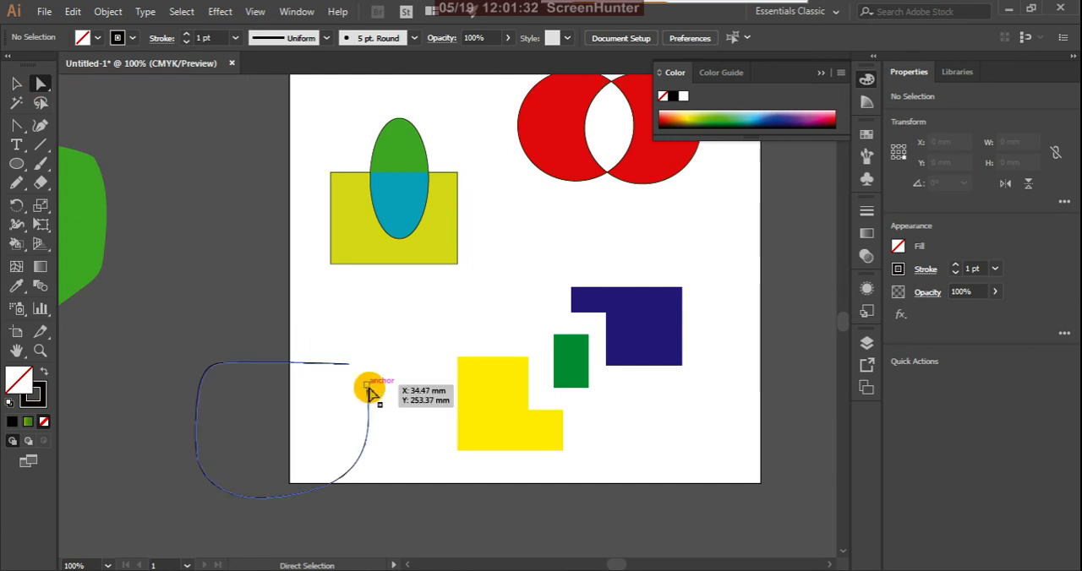
pyautogui.moveTo(370, 391); pyautogui.dragTo(364, 369)
pyautogui.click(403, 355)
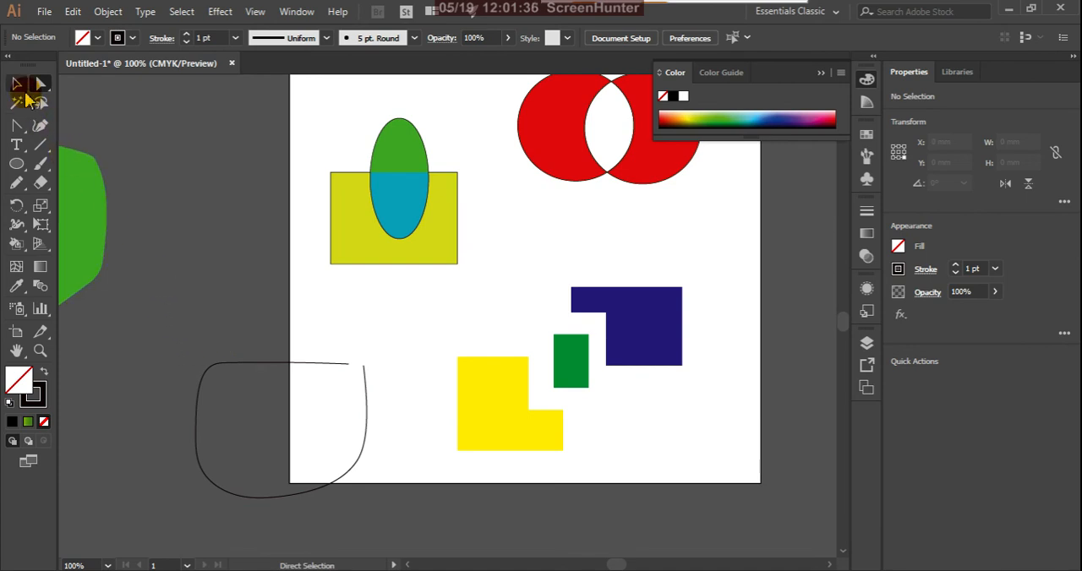
# Select the whole reshaped outline and expand its fill and stroke.
pyautogui.click(16, 85)
pyautogui.moveTo(157, 333)
pyautogui.mouseDown()
pyautogui.moveTo(246, 415)
pyautogui.moveTo(437, 521)
pyautogui.mouseUp()
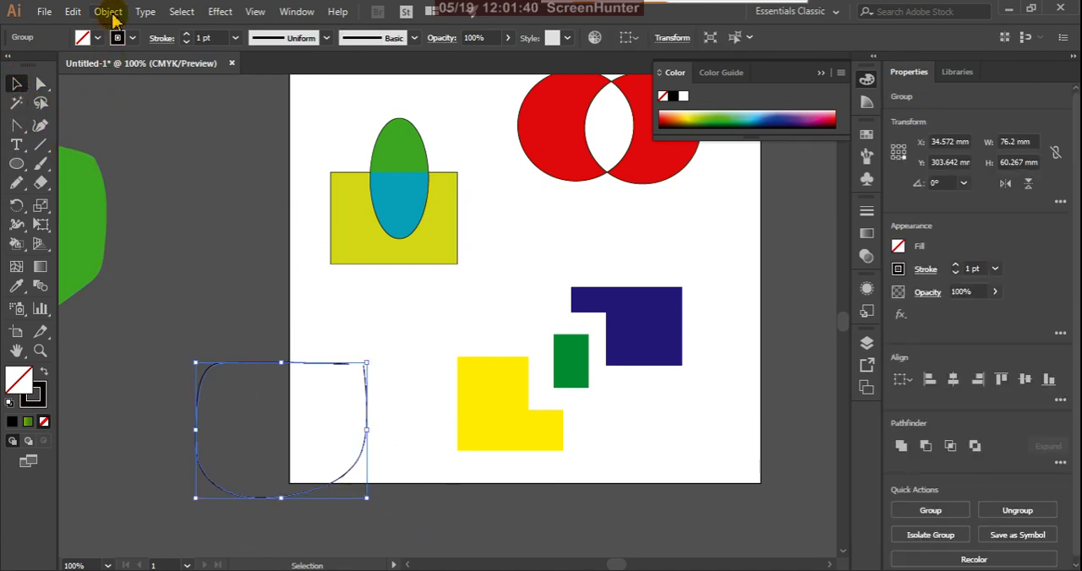
pyautogui.click(108, 11)
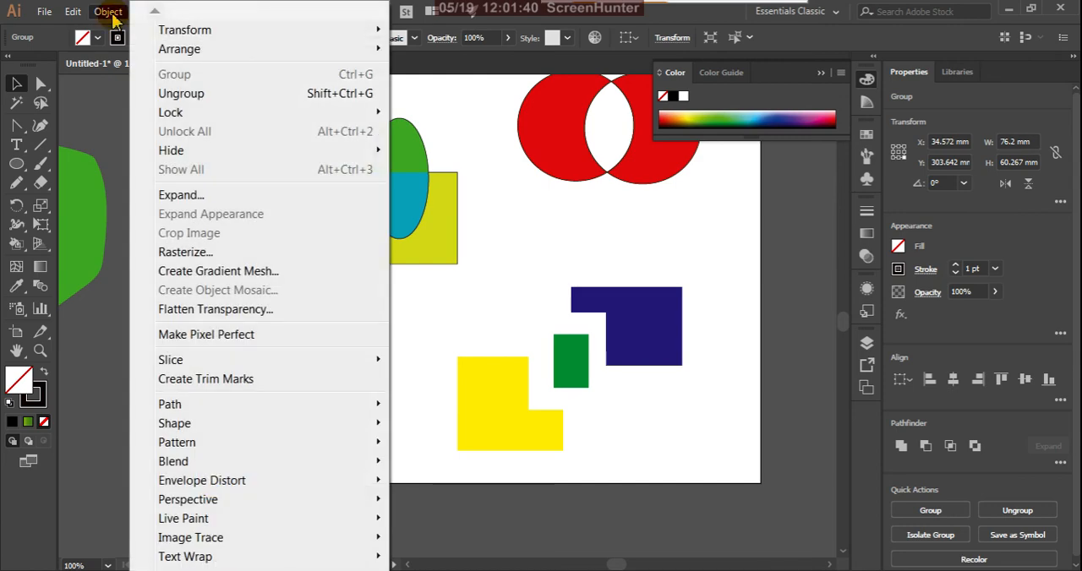
pyautogui.click(165, 196)
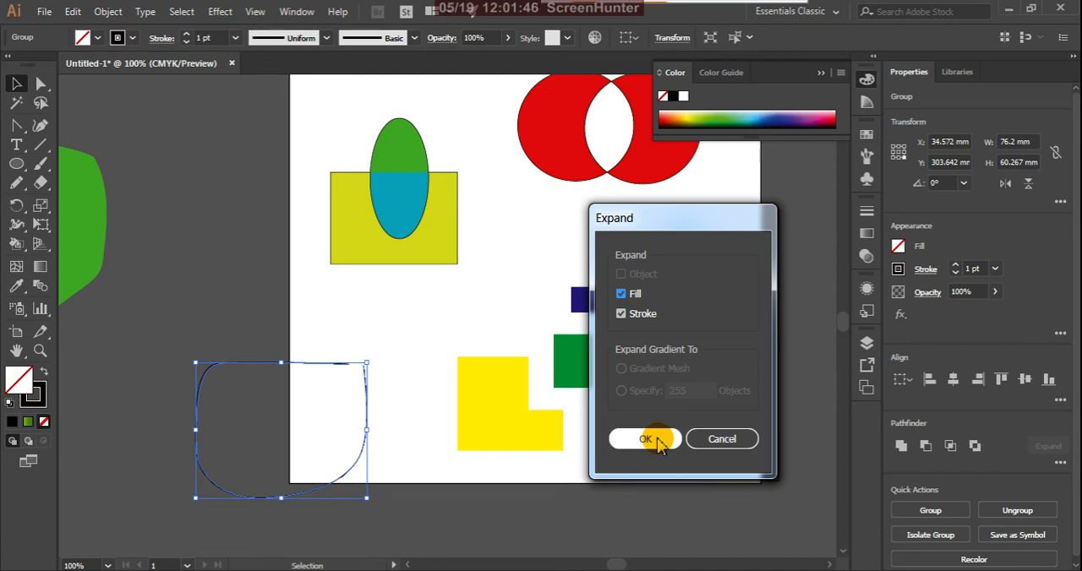
pyautogui.click(656, 438)
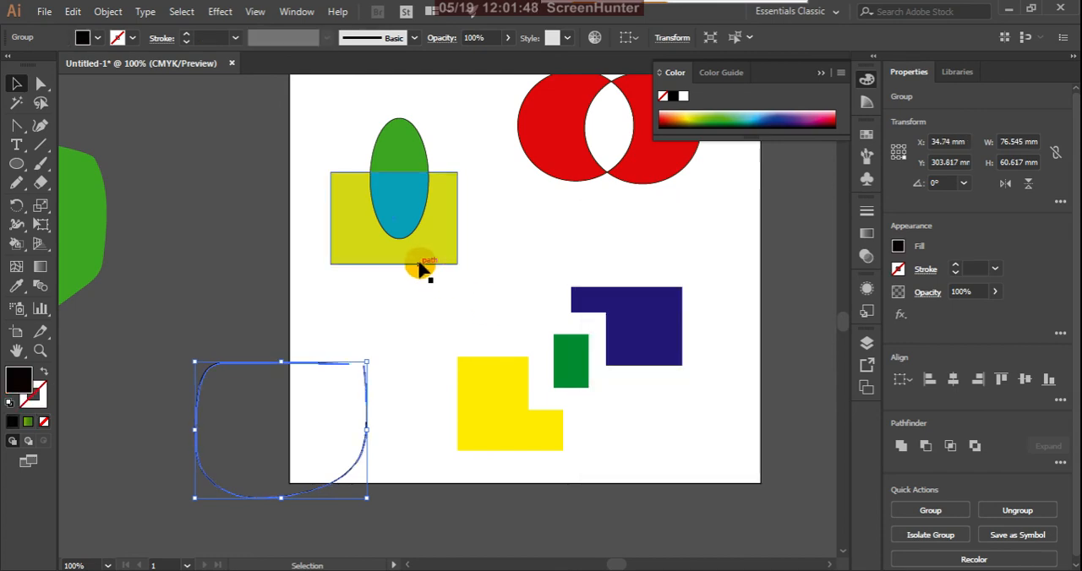
pyautogui.click(114, 15)
pyautogui.click(188, 195)
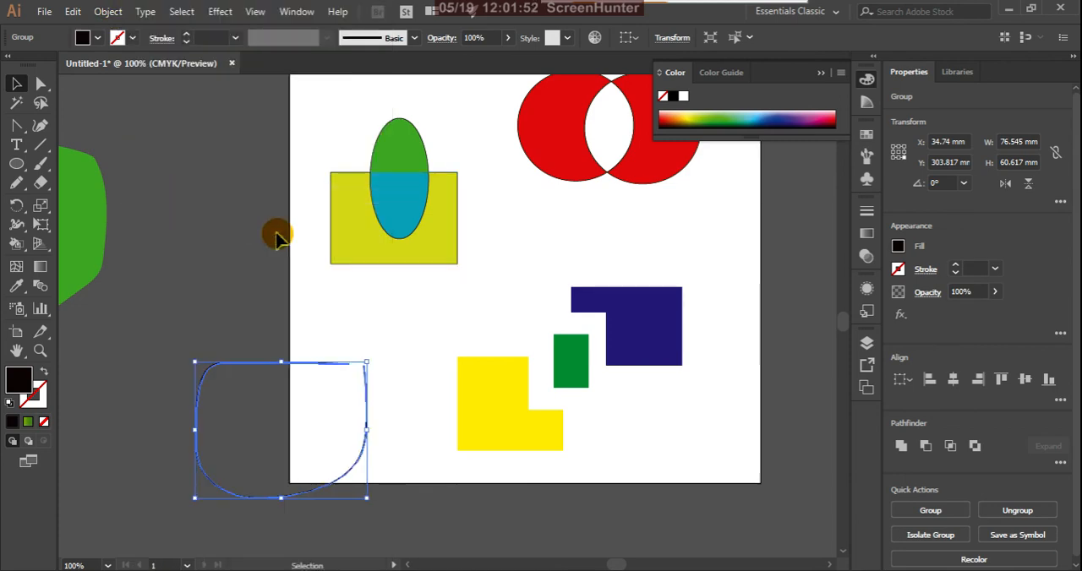
pyautogui.click(110, 14)
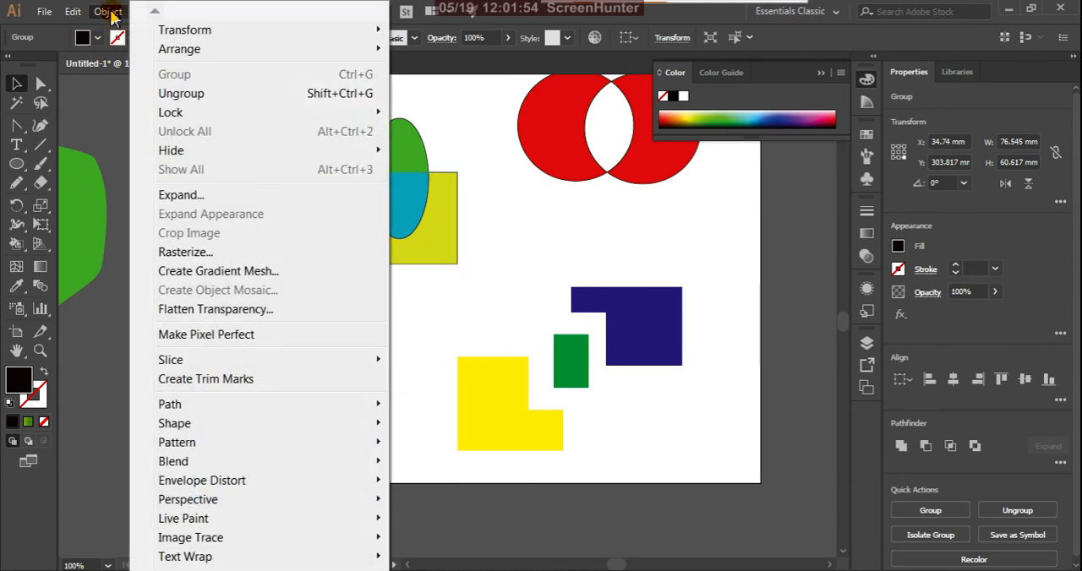
pyautogui.click(173, 203)
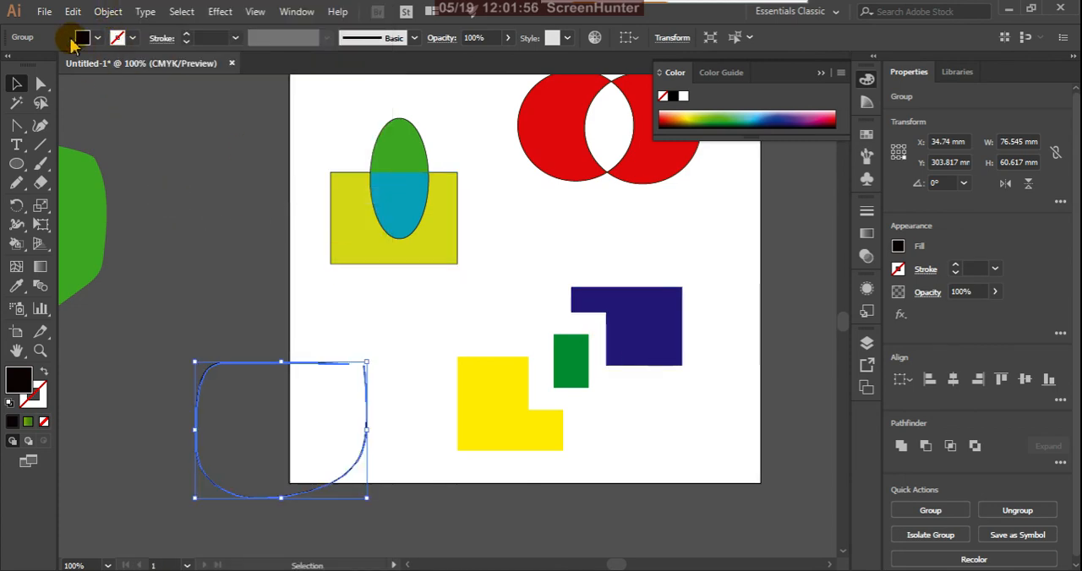
# Save Large Gaps with the Light Red preview colour as the default Live Paint gap options.
pyautogui.click(108, 12)
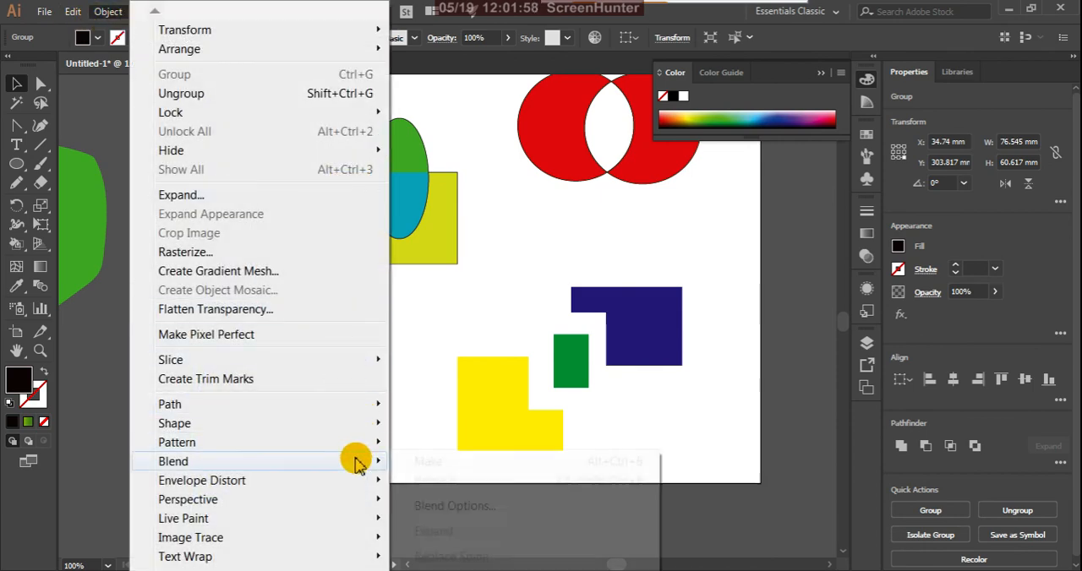
pyautogui.moveTo(362, 518)
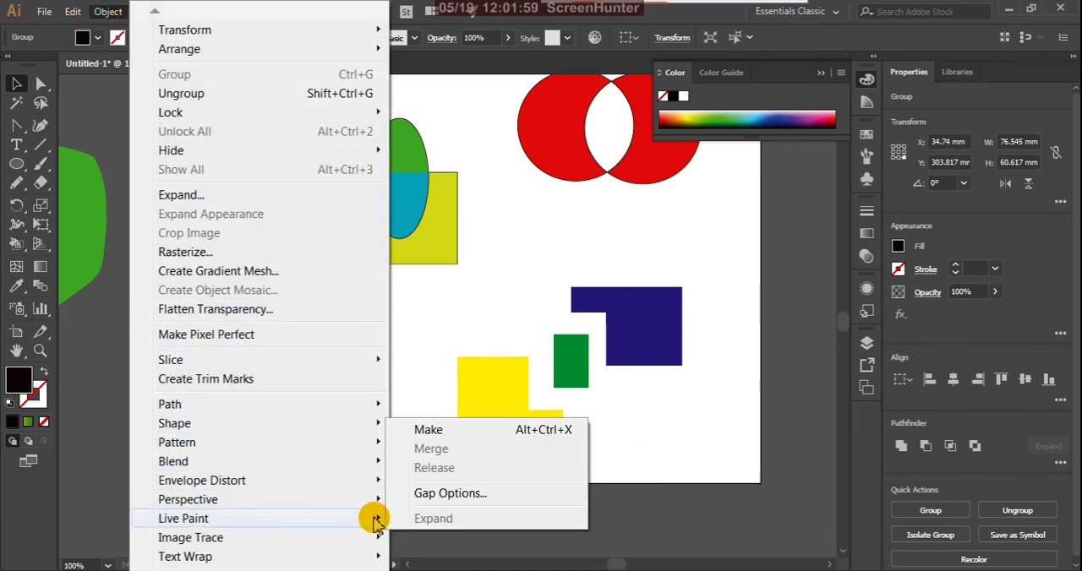
pyautogui.click(422, 497)
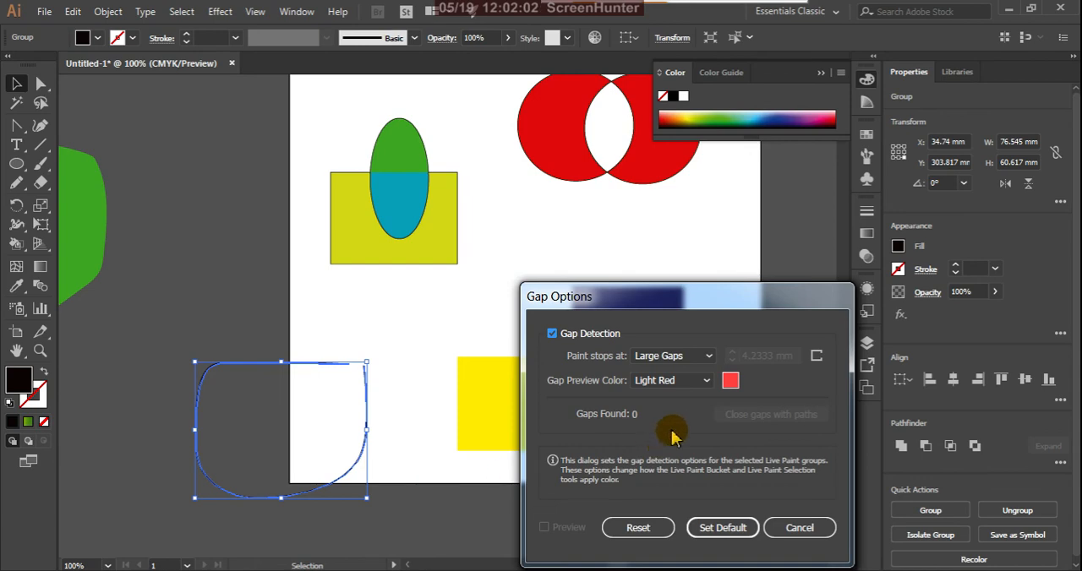
pyautogui.click(724, 528)
# Try painting the expanded outline black as a Live Paint group, and delete the outline.
pyautogui.press('k')
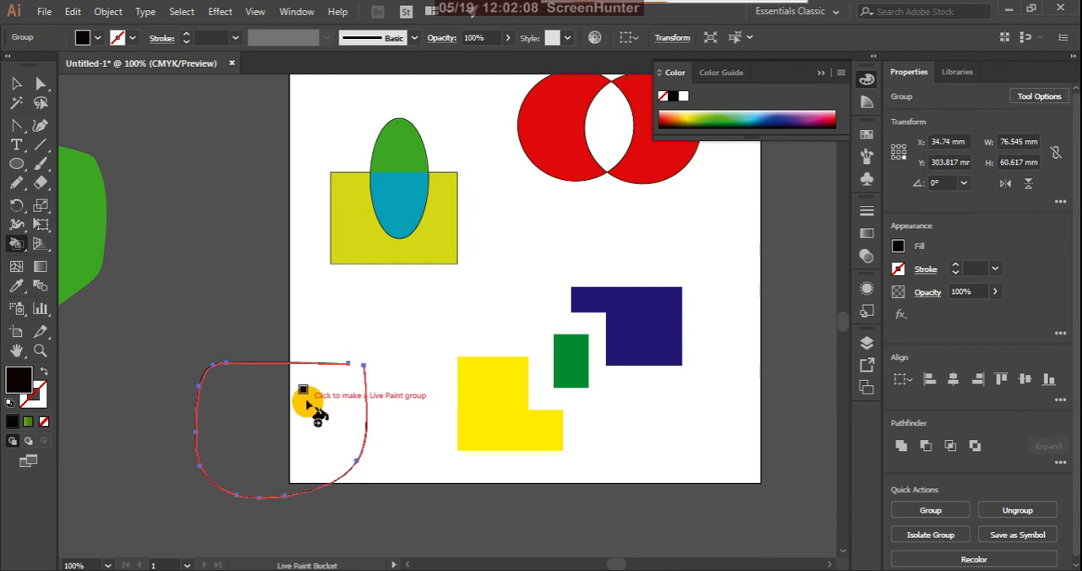
pyautogui.click(313, 406)
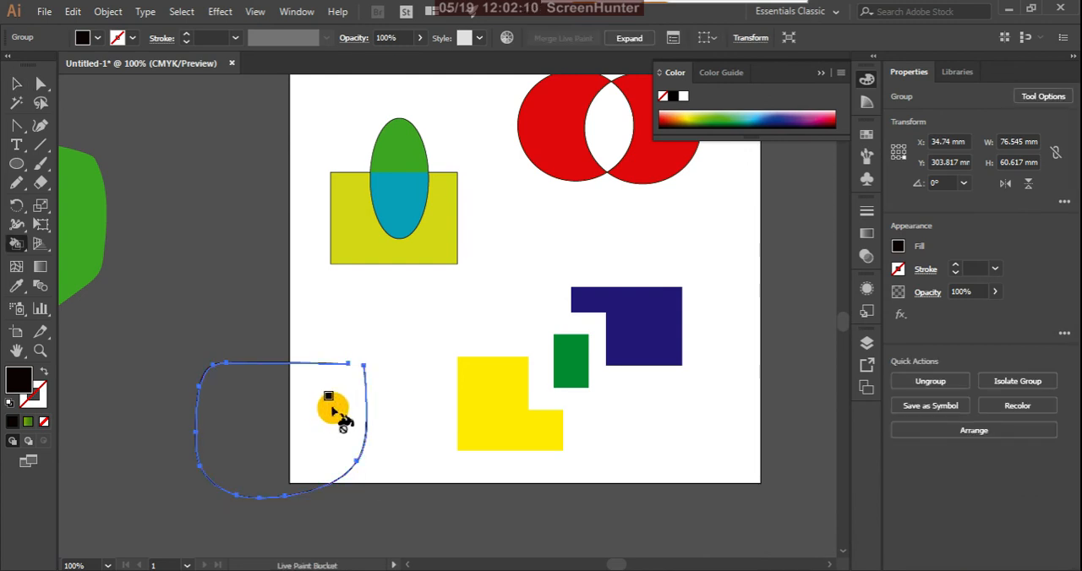
pyautogui.click(16, 83)
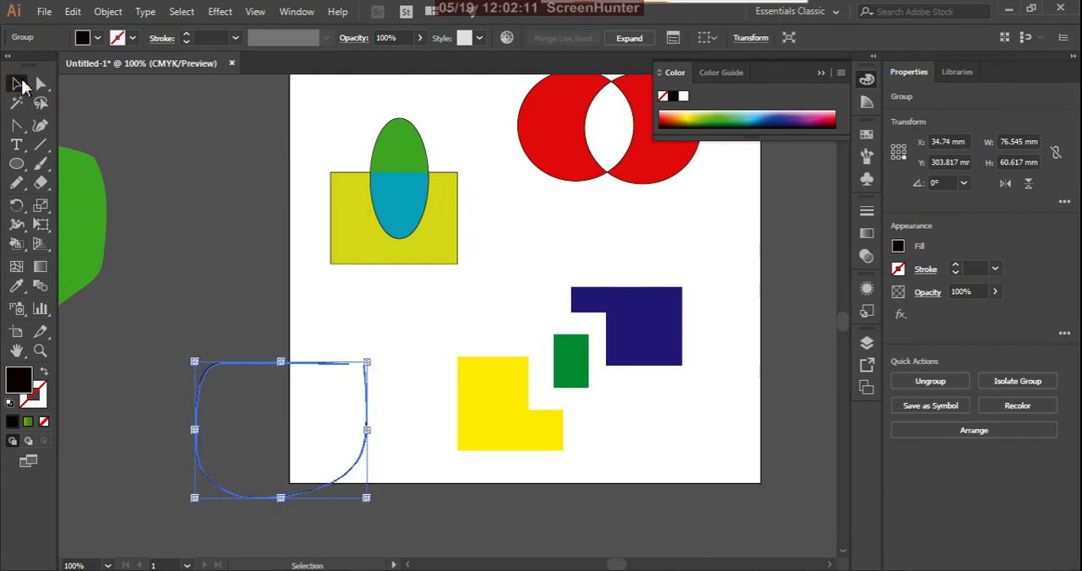
pyautogui.click(320, 389)
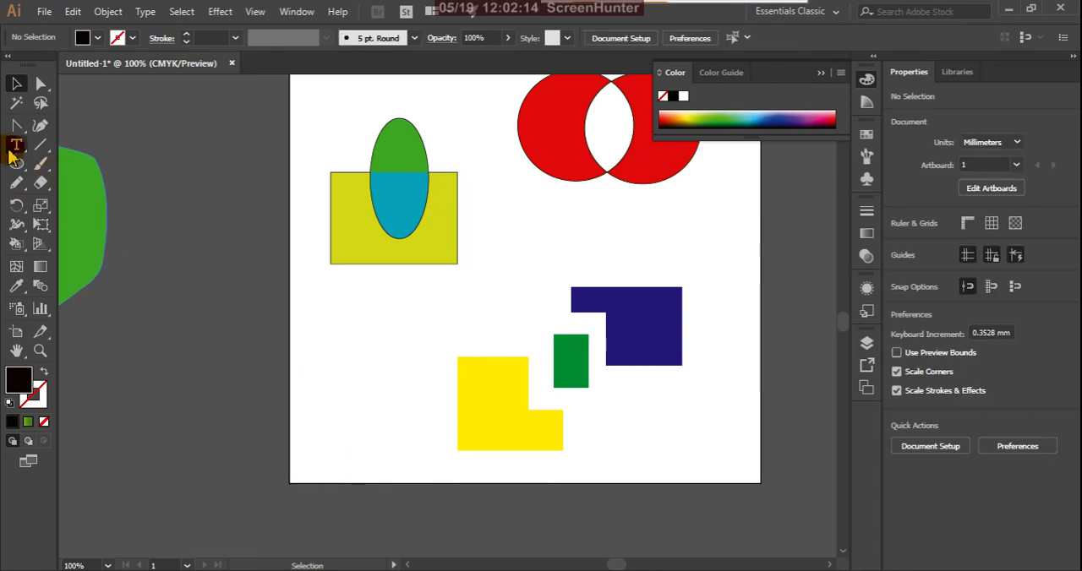
# Draw an open, roundish Pencil outline about 52 mm wide and 52 mm high below the yellow rectangle with the ellipse.
pyautogui.click(16, 182)
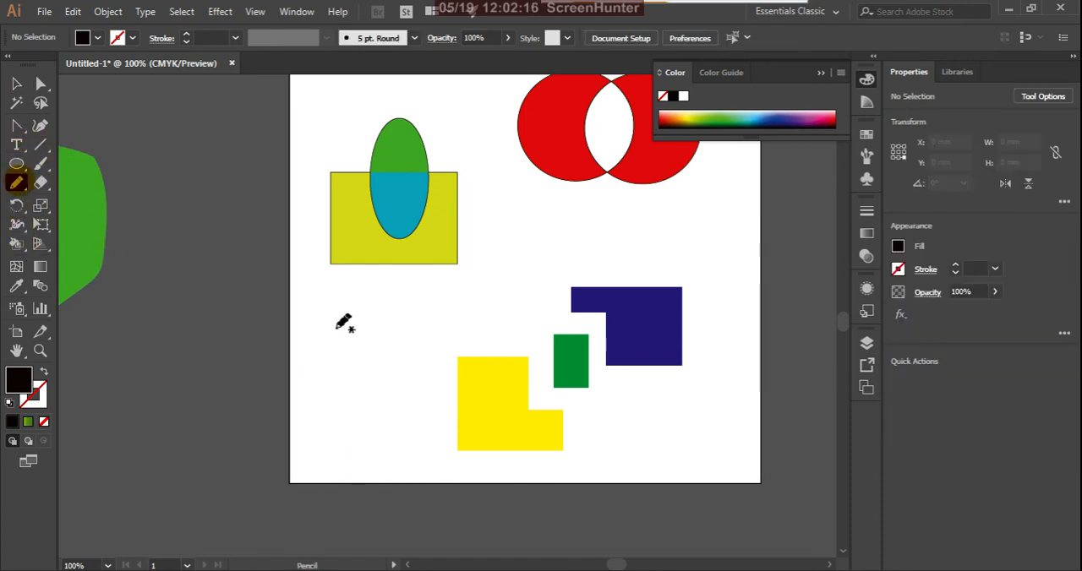
pyautogui.moveTo(337, 328); pyautogui.dragTo(389, 326)
pyautogui.moveTo(311, 357)
pyautogui.mouseDown()
pyautogui.moveTo(402, 420)
pyautogui.moveTo(417, 340)
pyautogui.moveTo(405, 321)
pyautogui.mouseUp()
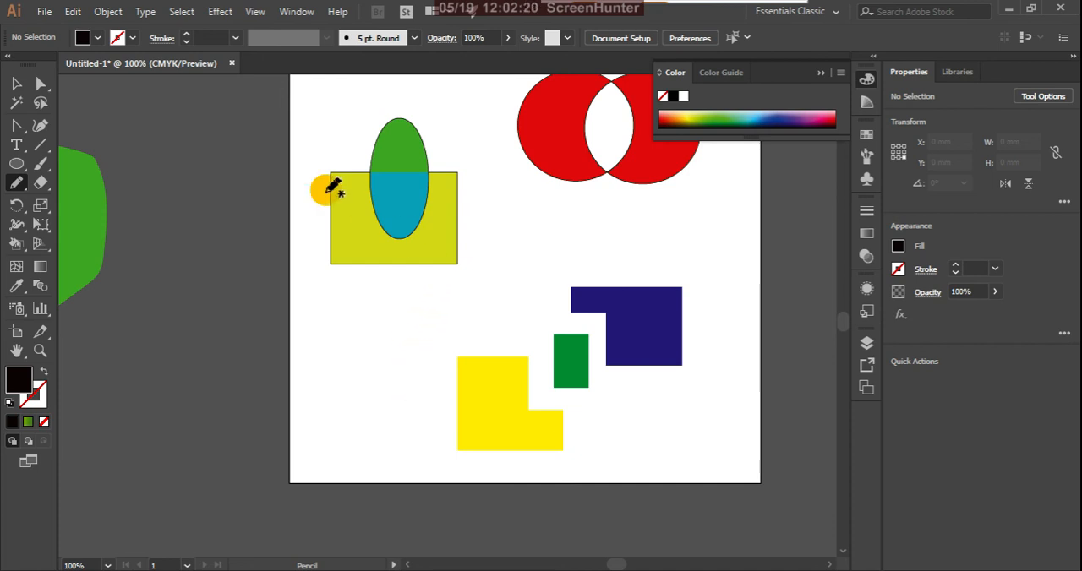
# Select the new pencil outline and give it a 1 pt black stroke with no fill.
pyautogui.click(45, 375)
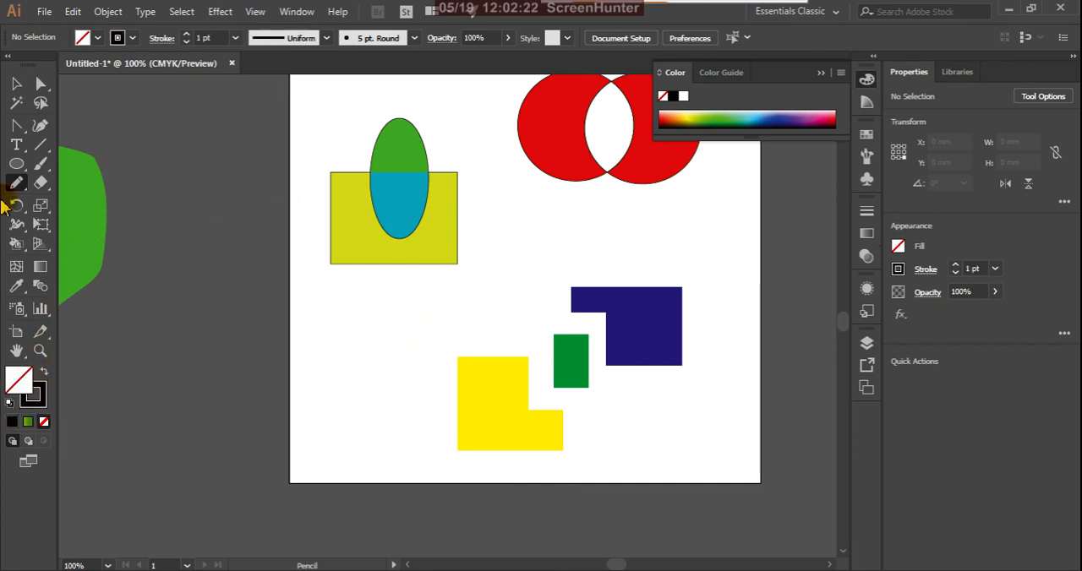
pyautogui.click(13, 86)
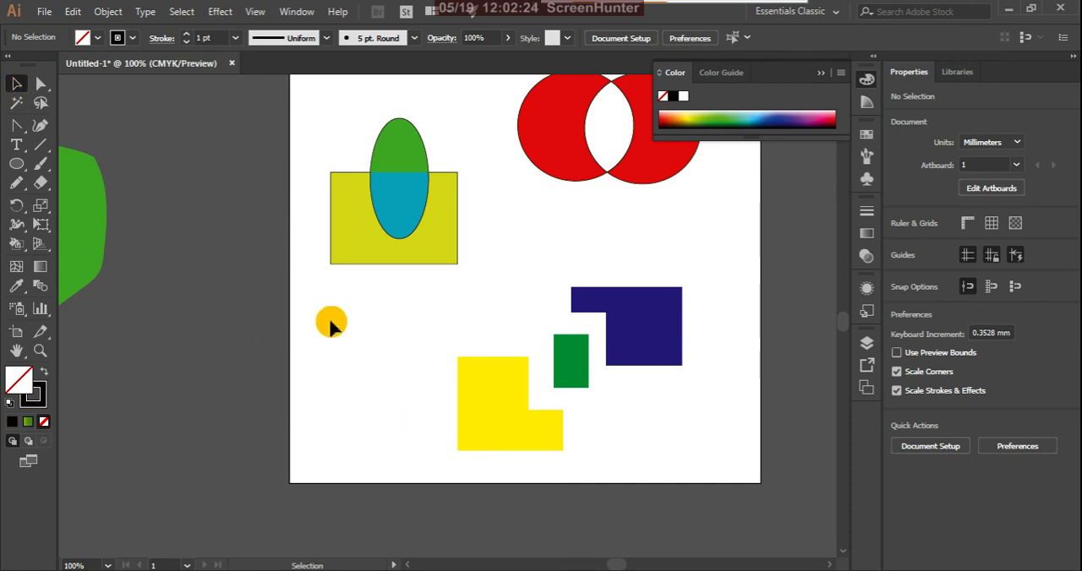
pyautogui.moveTo(330, 323); pyautogui.dragTo(423, 466)
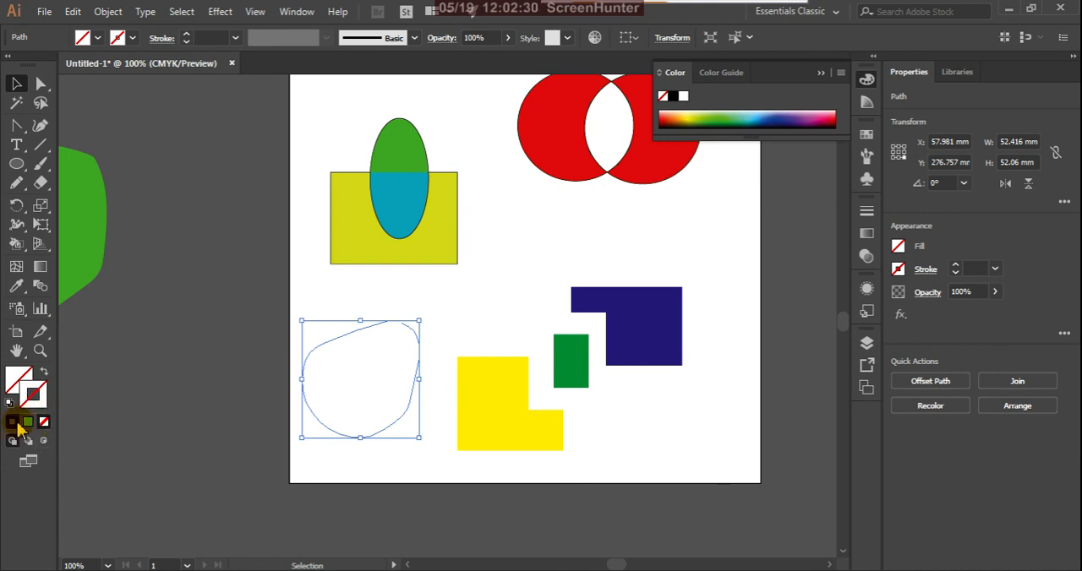
pyautogui.click(12, 421)
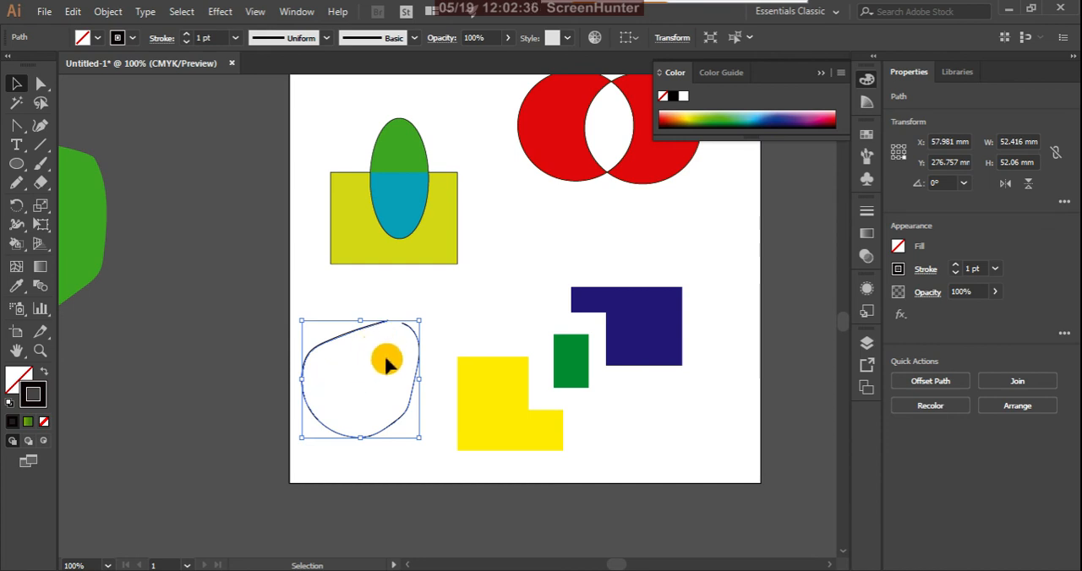
# Try painting inside the open pencil outline with the Live Paint Bucket, making it a Live Paint group.
pyautogui.press('k')
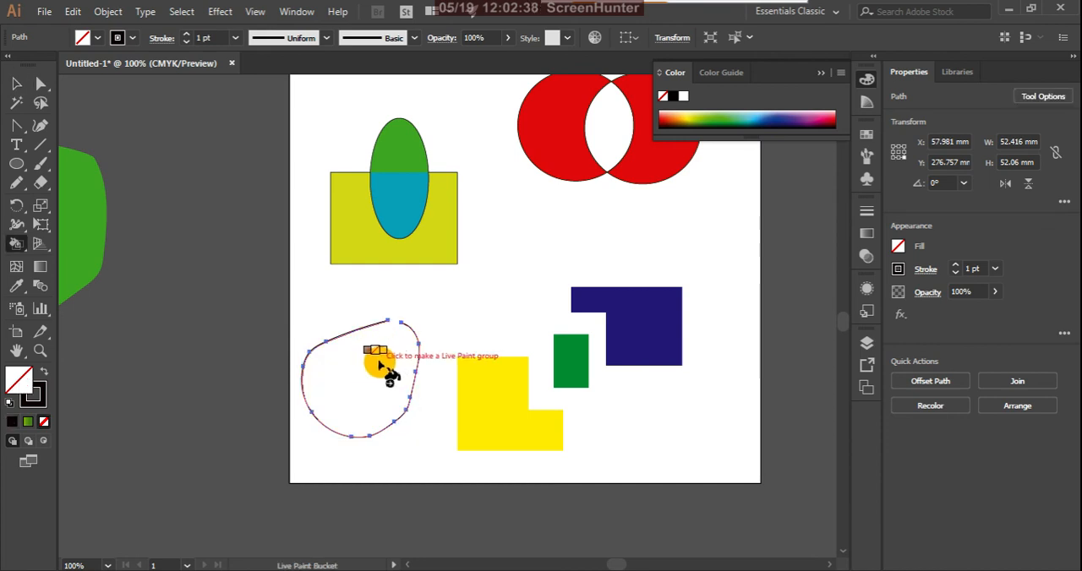
pyautogui.press('Right')
pyautogui.press('Right')
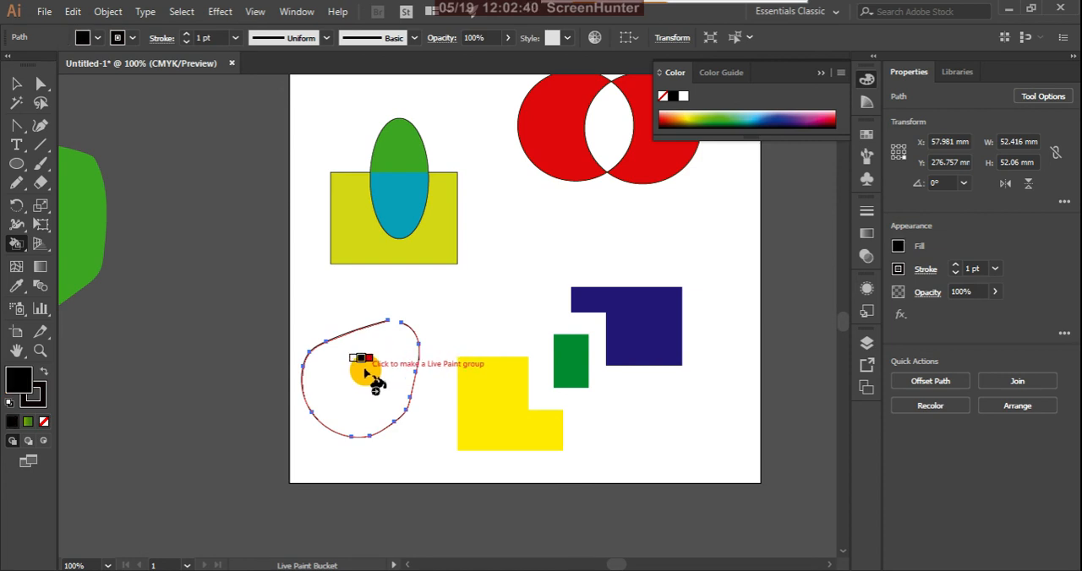
pyautogui.click(365, 372)
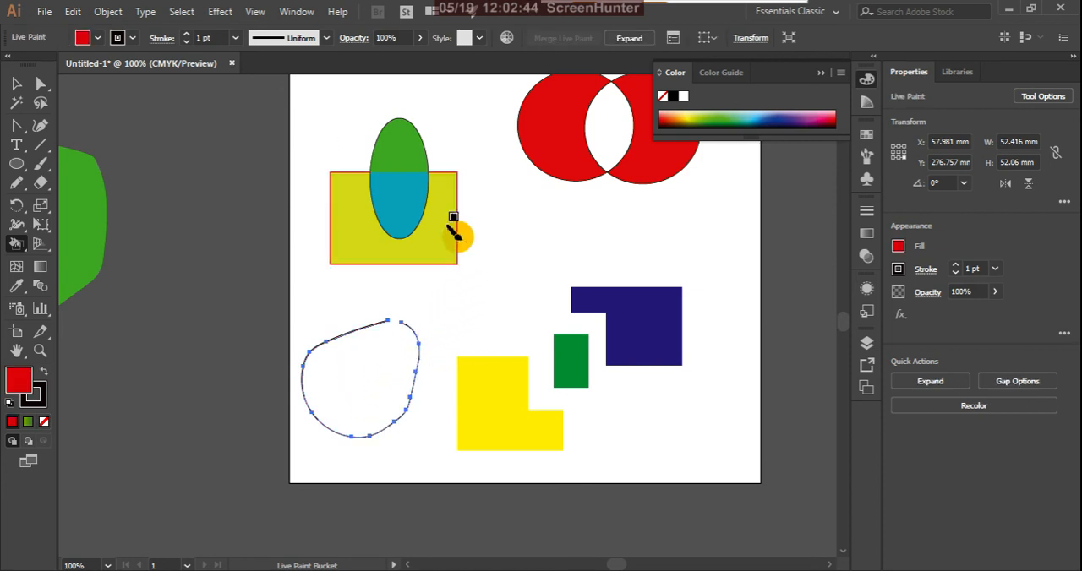
# Expand the Live Paint outline with Object, Fill and Stroke included.
pyautogui.click(107, 14)
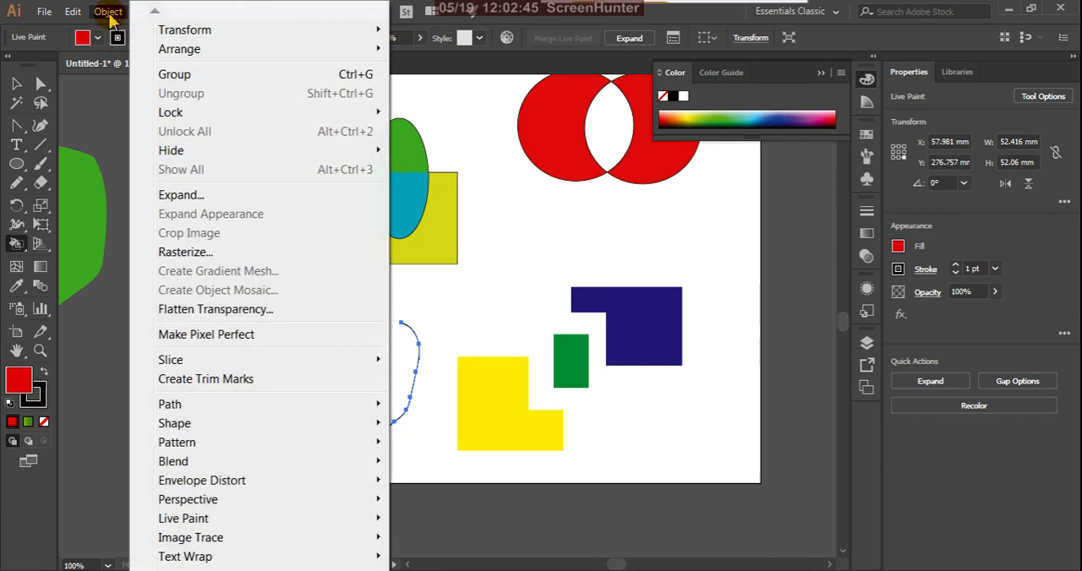
pyautogui.click(209, 195)
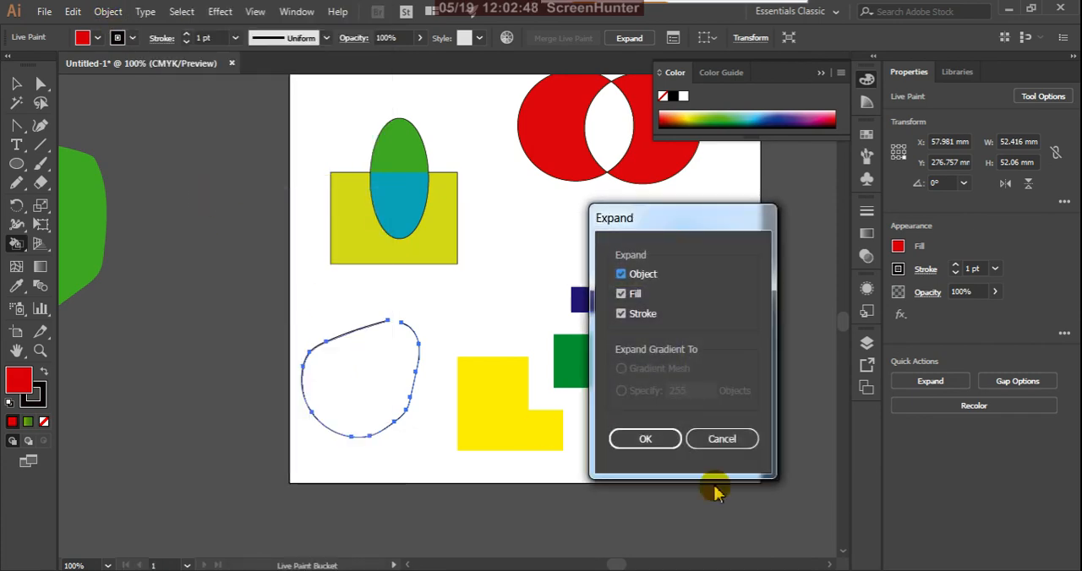
pyautogui.click(646, 440)
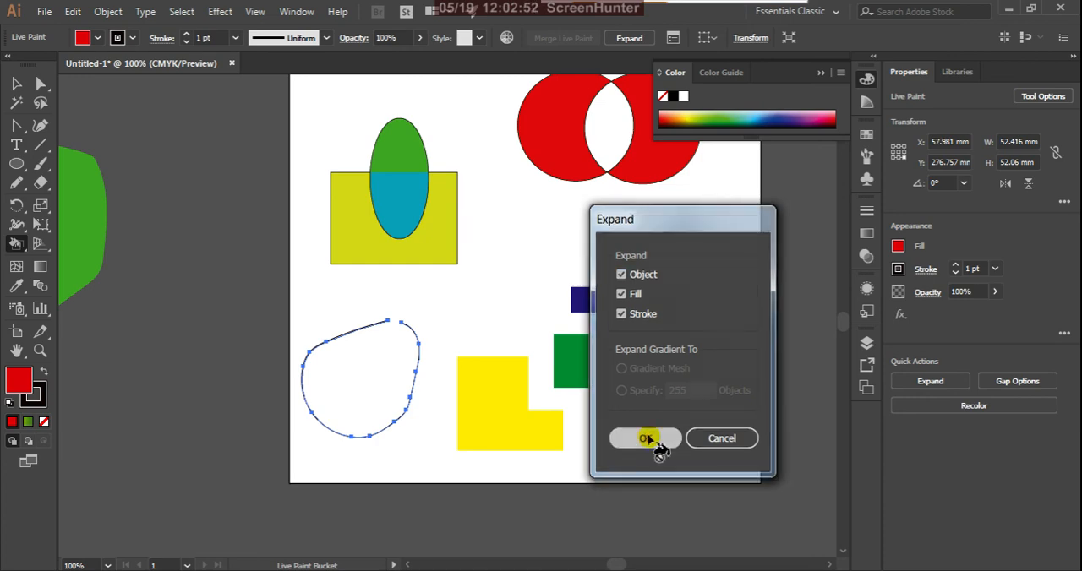
# Save Large Gaps with the Light Red preview colour as the default Live Paint gap options.
pyautogui.click(106, 13)
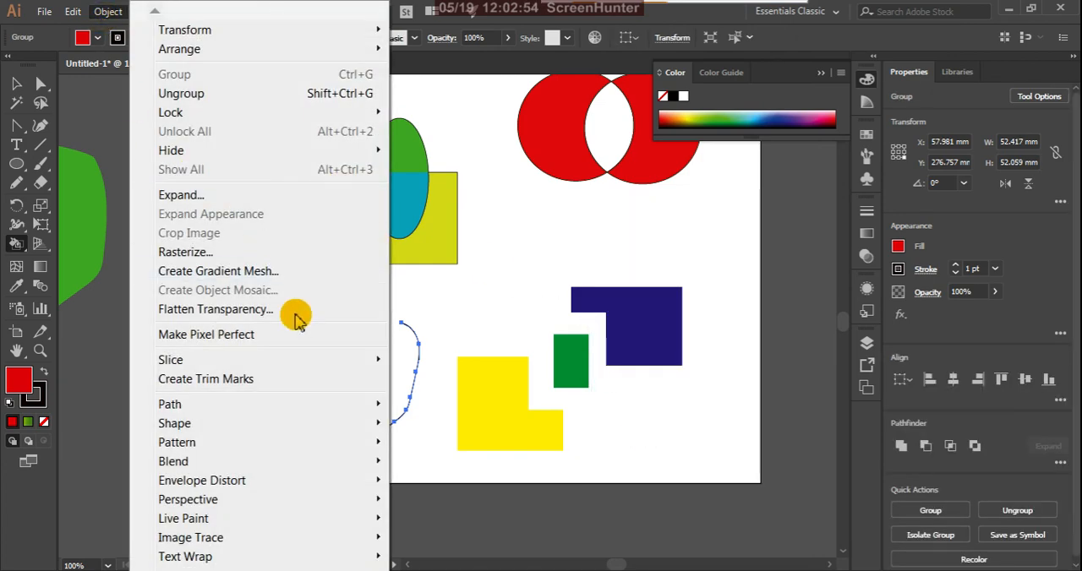
pyautogui.moveTo(381, 517)
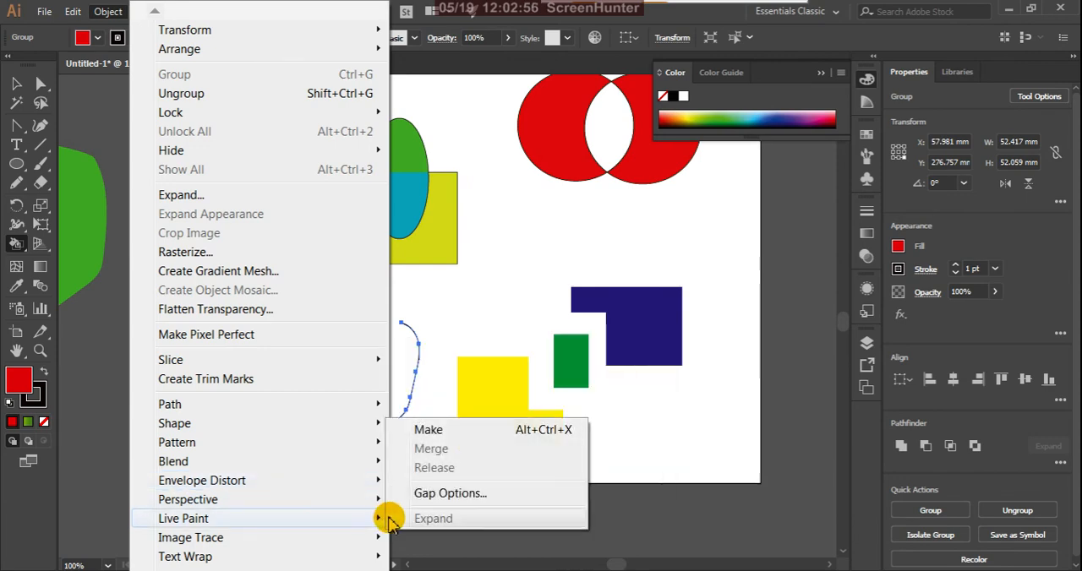
pyautogui.click(435, 494)
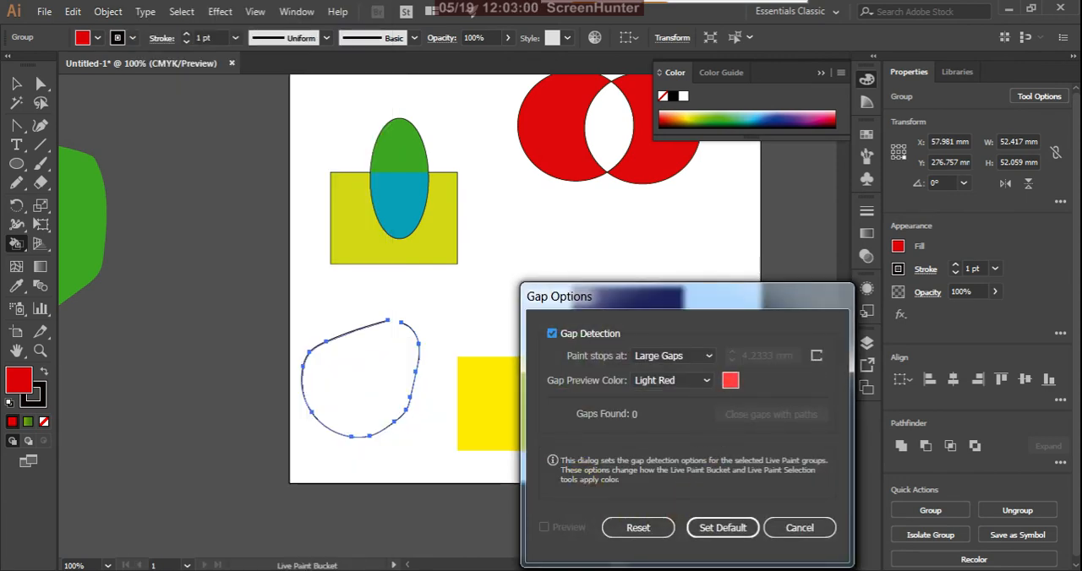
pyautogui.click(720, 529)
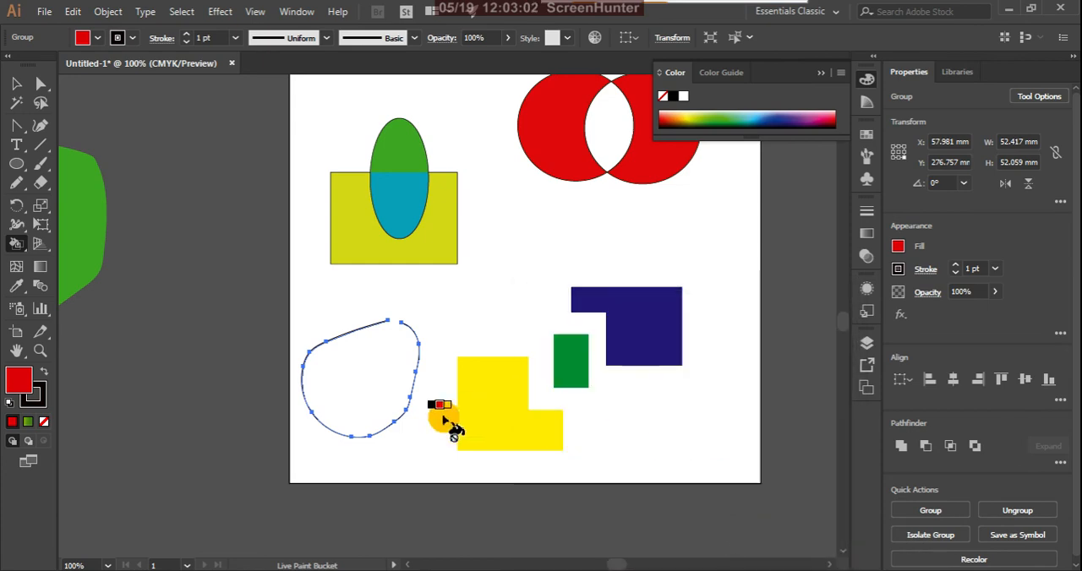
# Try painting the expanded open outline red as a Live Paint group.
pyautogui.click(364, 380)
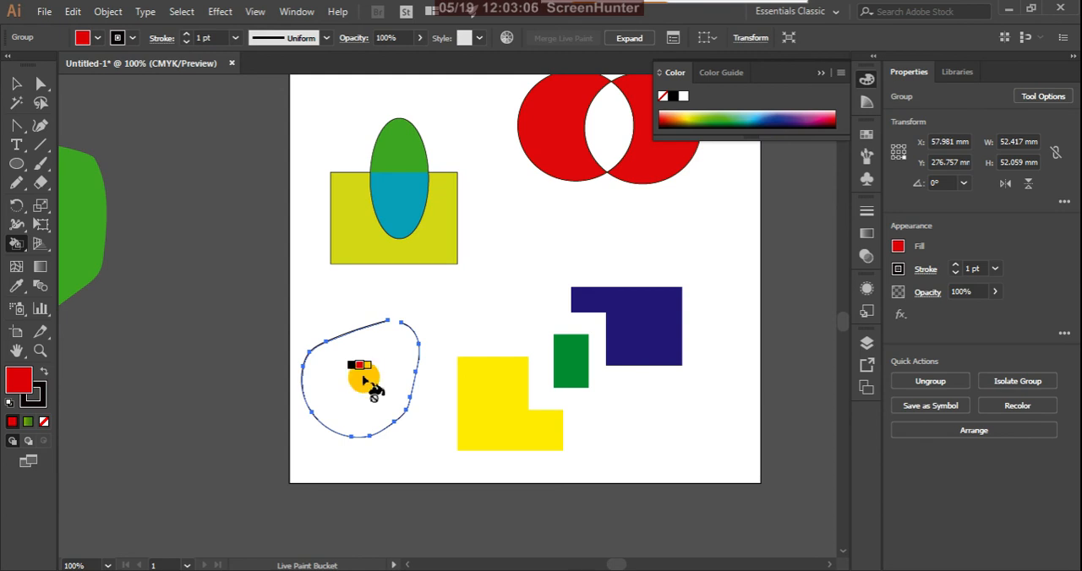
pyautogui.press('Right')
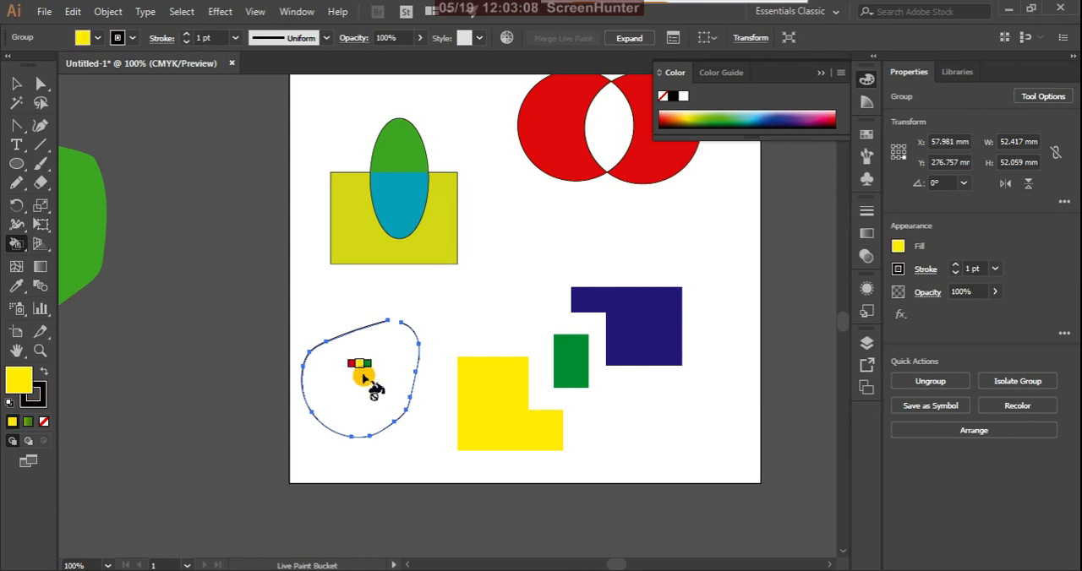
pyautogui.click(16, 84)
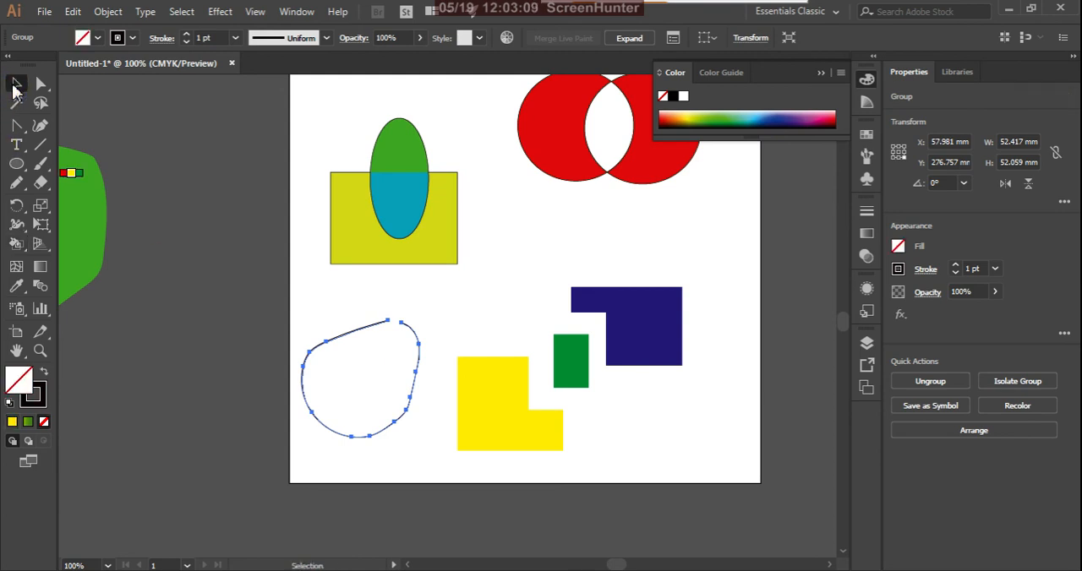
# Select the open outline group and expand its object, fill and stroke again.
pyautogui.click(459, 306)
pyautogui.click(417, 345)
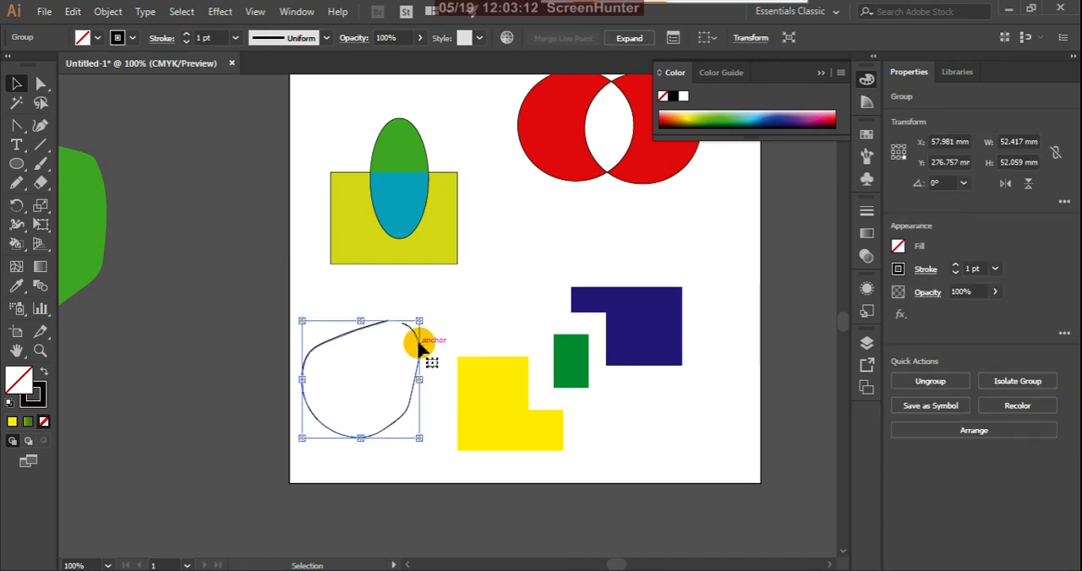
pyautogui.click(108, 12)
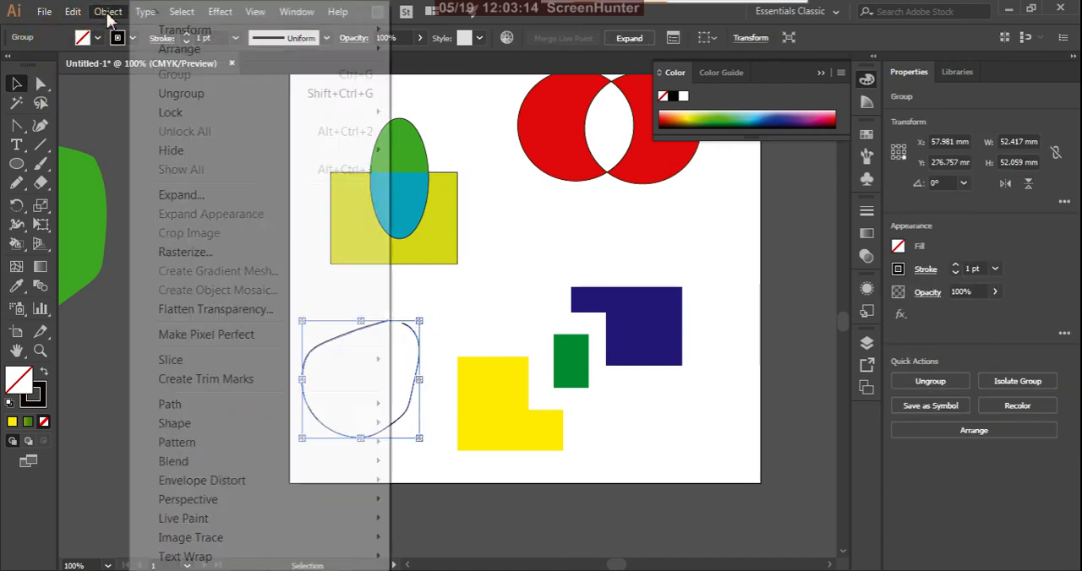
pyautogui.click(203, 195)
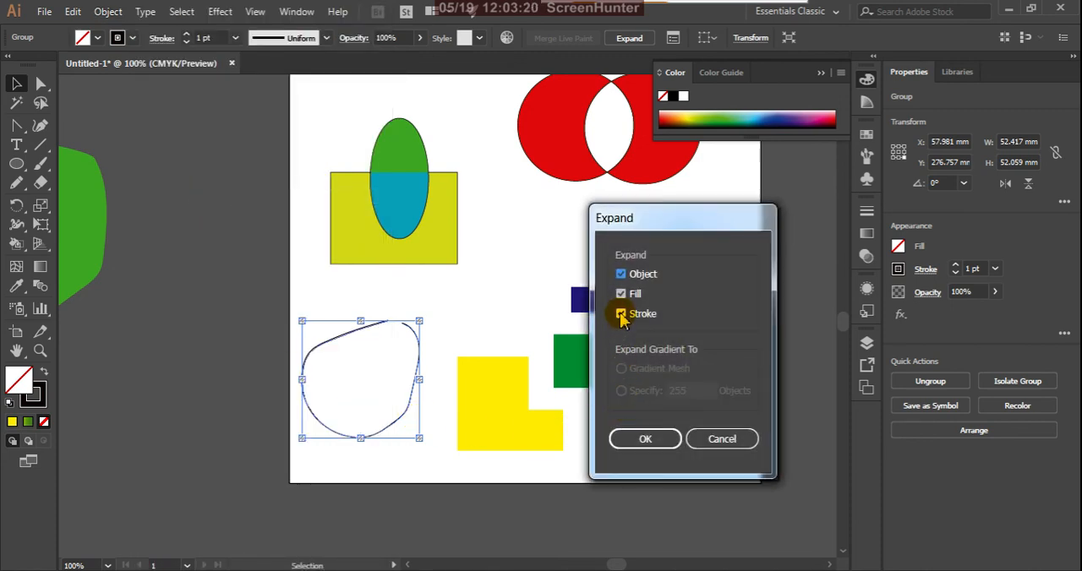
pyautogui.click(646, 436)
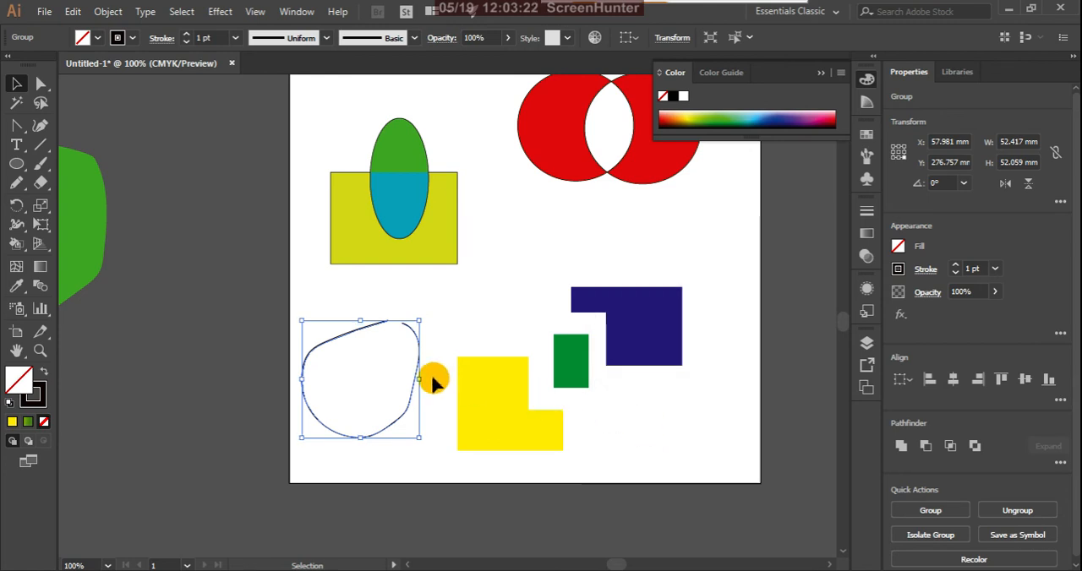
# Try filling the re-expanded open outline with red using the Live Paint Bucket.
pyautogui.press('k')
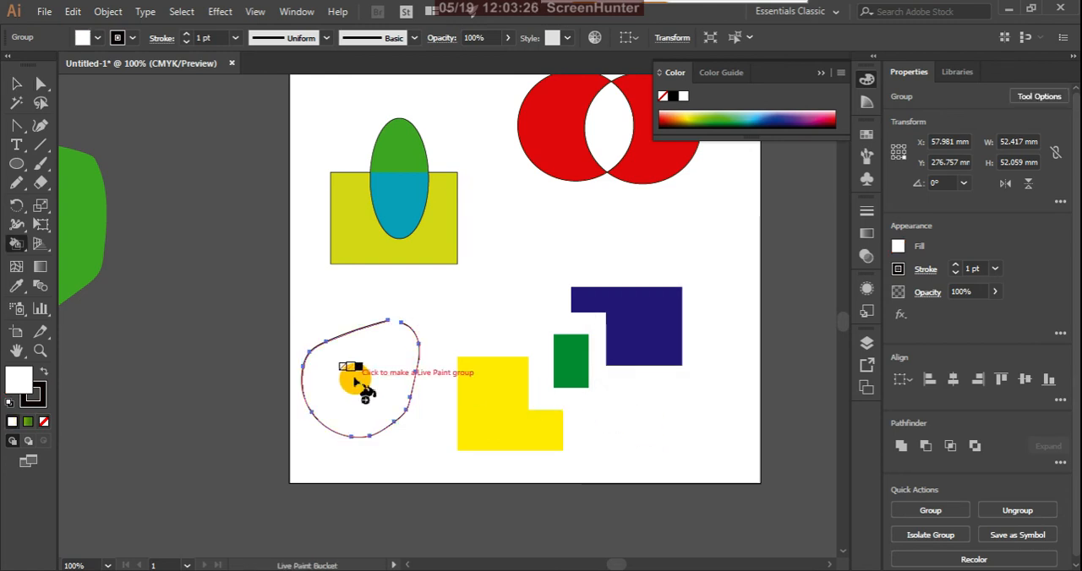
pyautogui.press('Right')
pyautogui.press('Right')
pyautogui.click(355, 383)
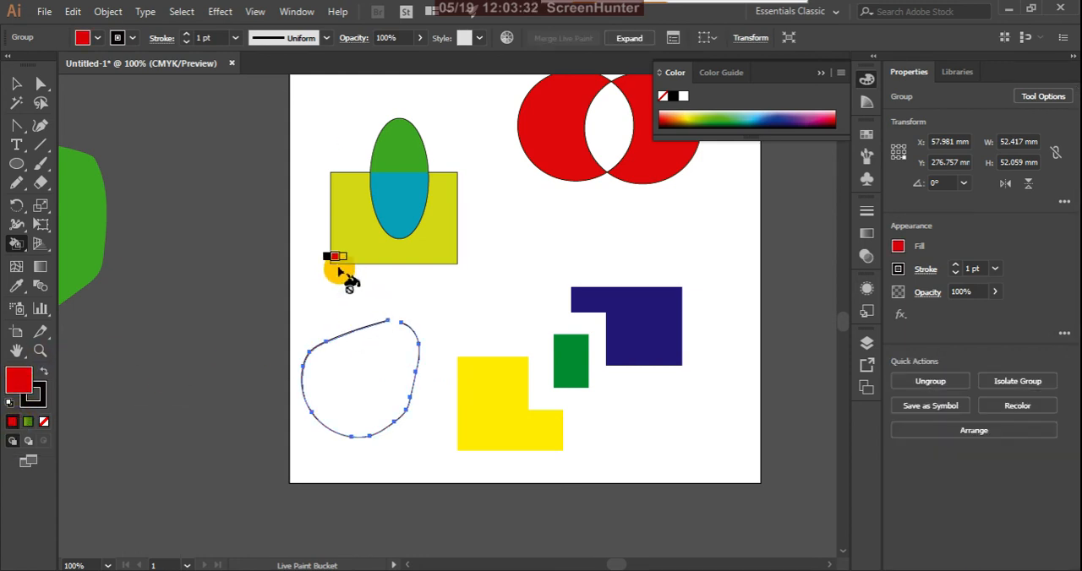
# Close the gap between the outline's two open ends with the Join tool.
pyautogui.click(16, 84)
pyautogui.click(358, 405)
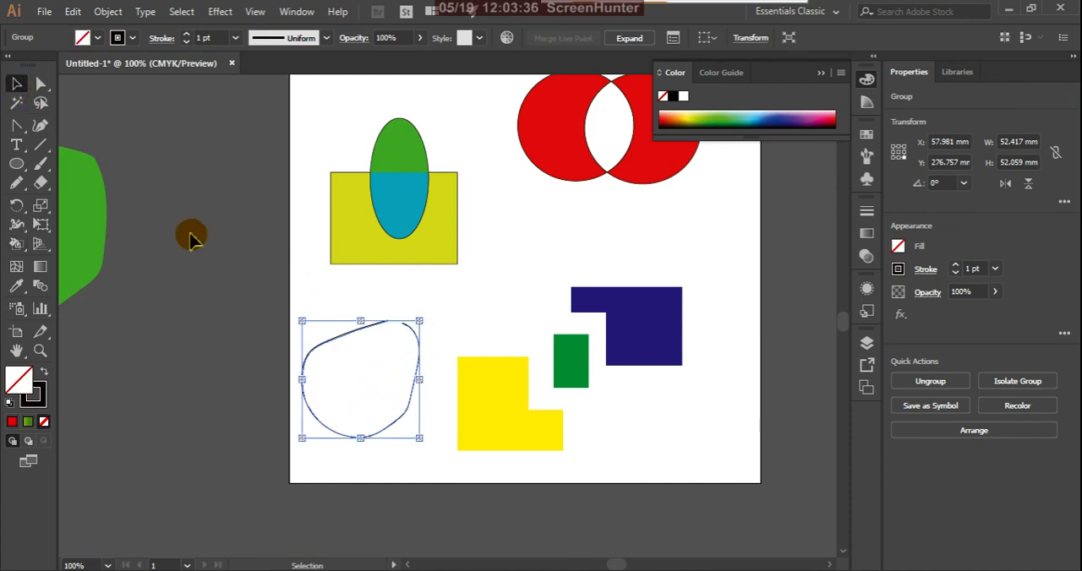
pyautogui.click(16, 183)
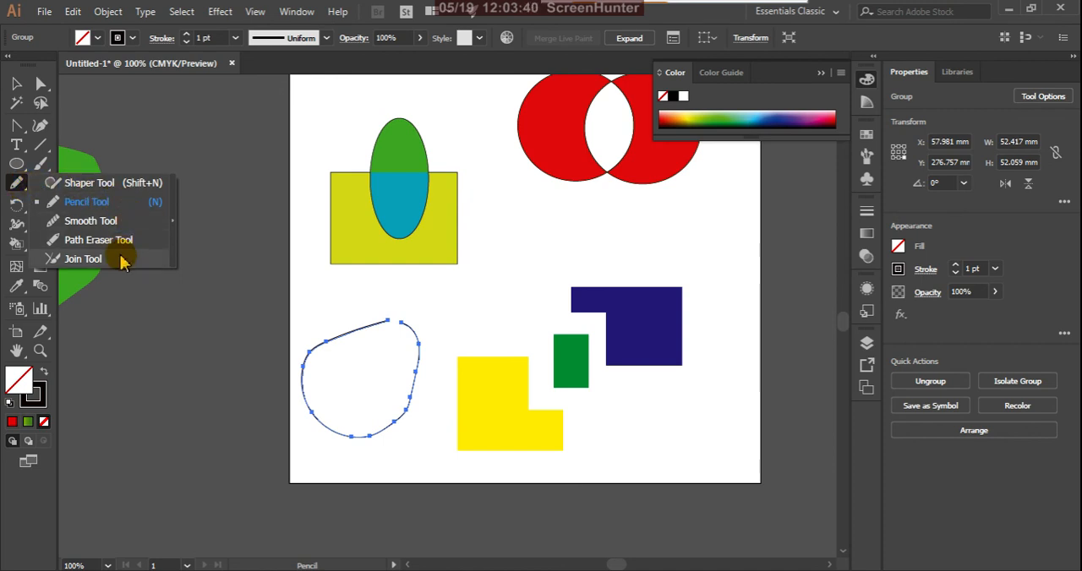
pyautogui.click(83, 259)
pyautogui.moveTo(405, 326); pyautogui.dragTo(357, 325)
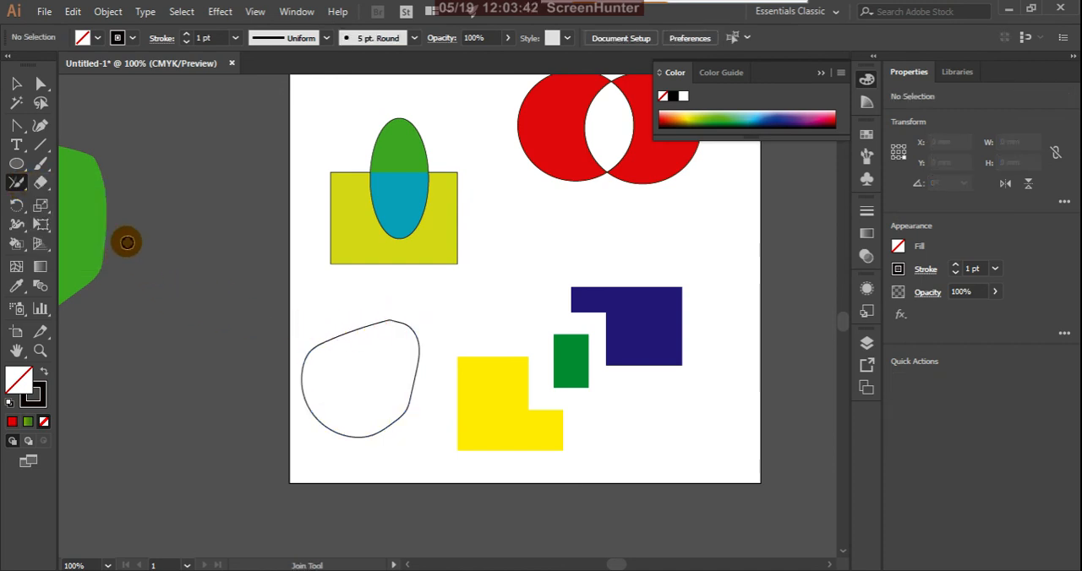
# Select the closed outline and fill it with solid red.
pyautogui.click(17, 84)
pyautogui.click(417, 347)
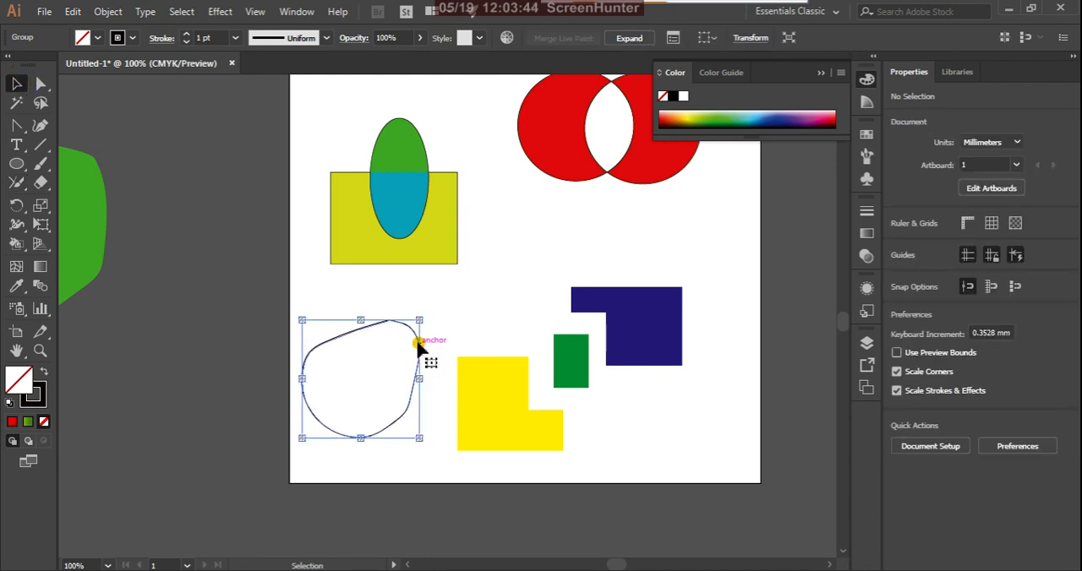
pyautogui.click(12, 422)
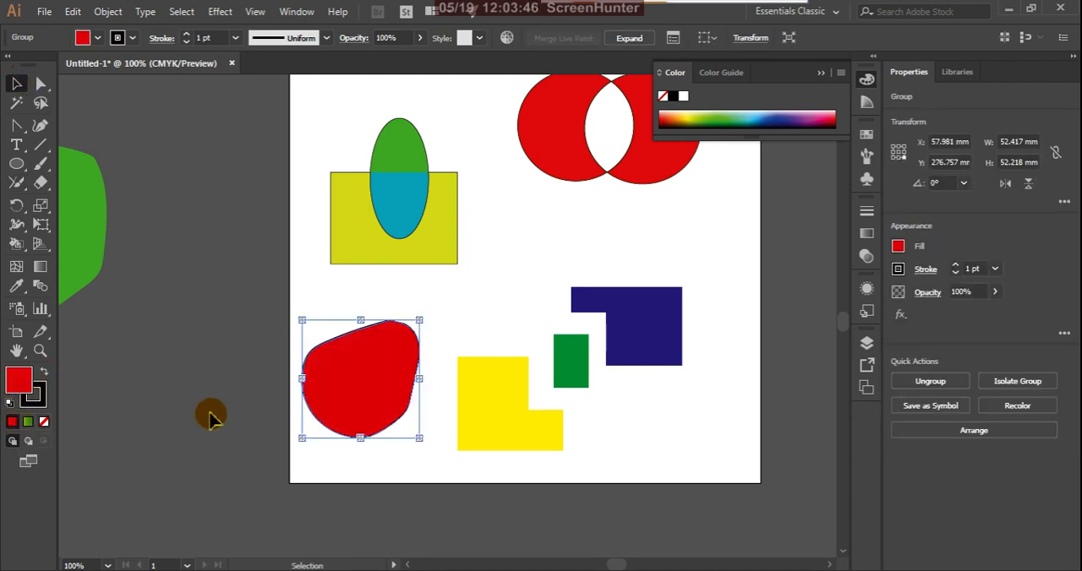
# Delete the red-filled rounded shape below the yellow rectangle with the ellipse.
pyautogui.click(263, 402)
pyautogui.click(365, 398)
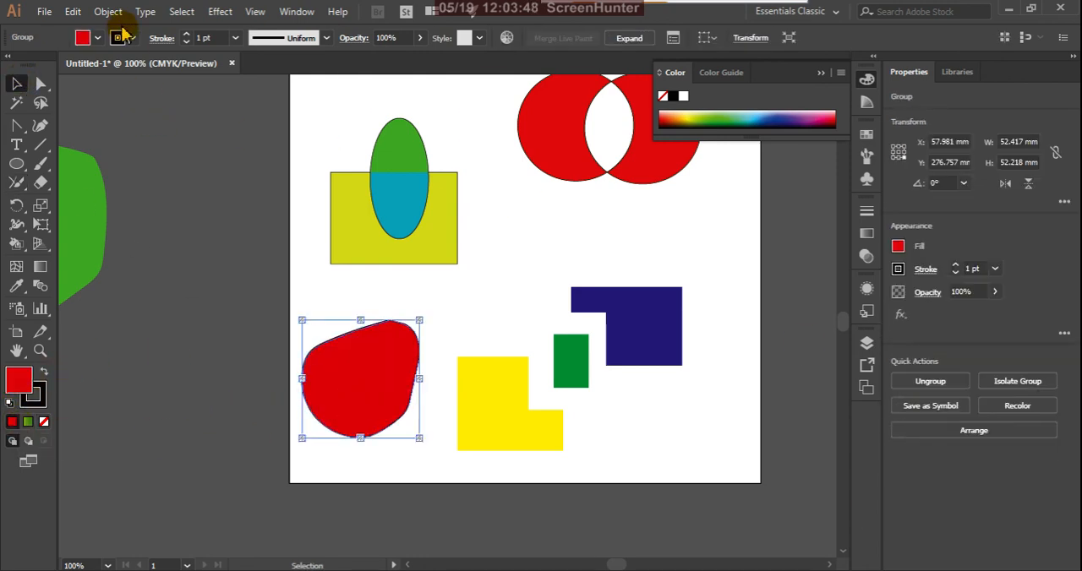
pyautogui.press('Delete')
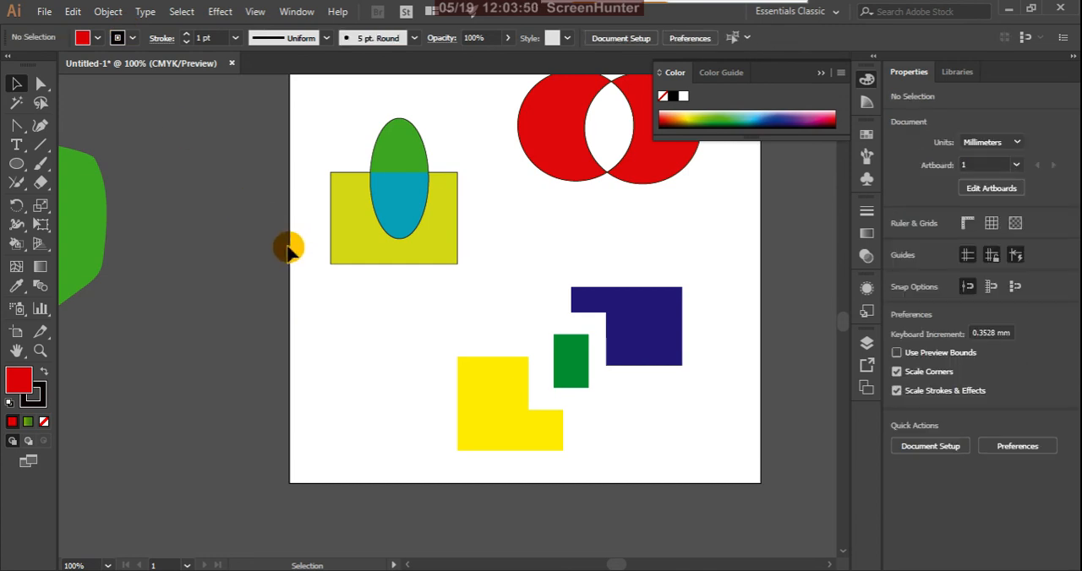
# Draw an open Pencil outline about 50 mm wide and 50 mm high below the yellow rectangle with the ellipse, and select it.
pyautogui.click(22, 190)
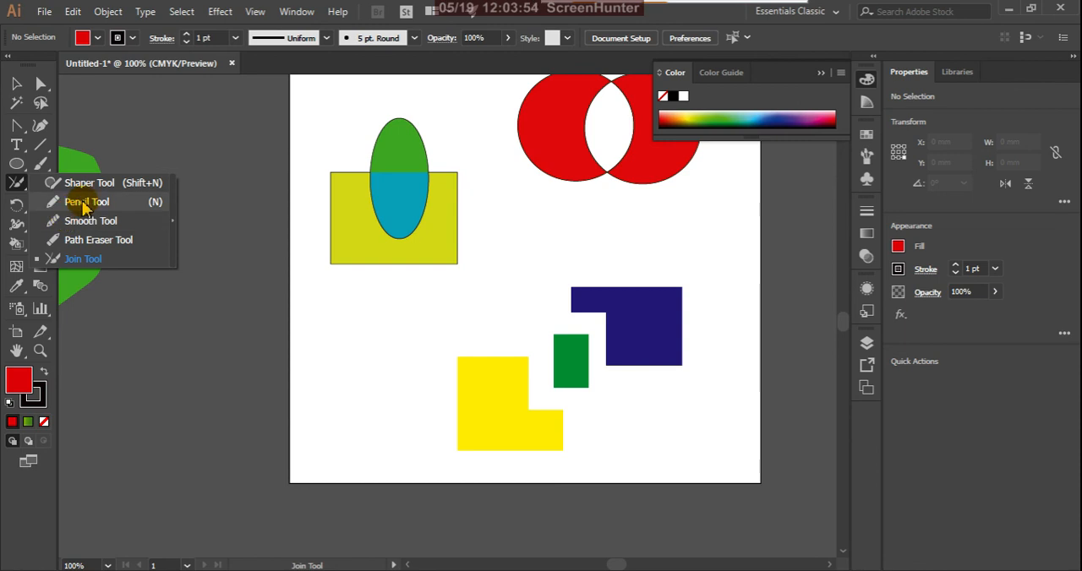
pyautogui.click(85, 202)
pyautogui.moveTo(302, 361)
pyautogui.mouseDown()
pyautogui.moveTo(399, 347)
pyautogui.moveTo(394, 309)
pyautogui.mouseUp()
pyautogui.click(16, 83)
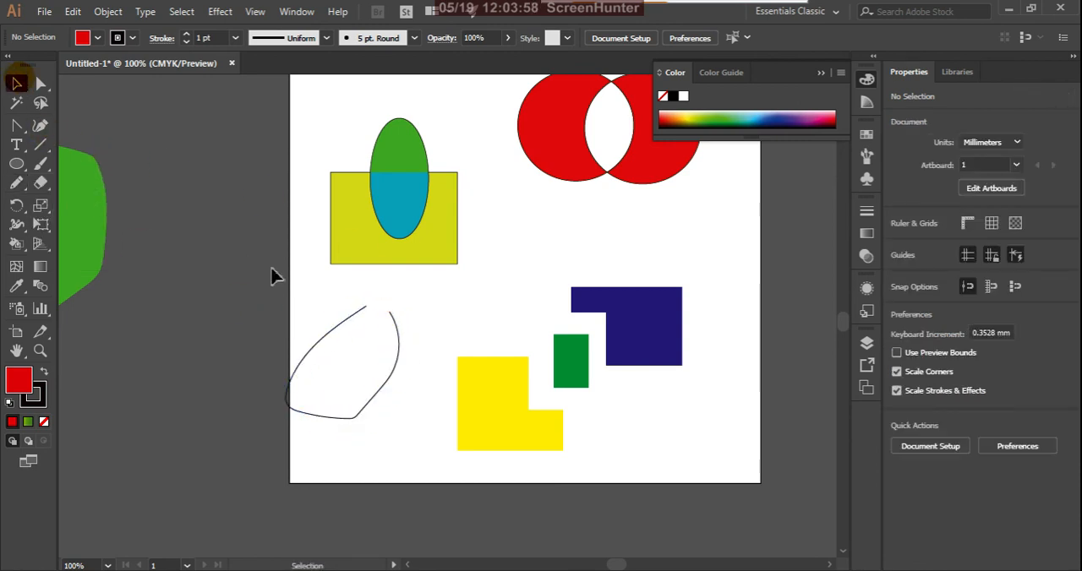
pyautogui.moveTo(260, 297)
pyautogui.mouseDown()
pyautogui.moveTo(296, 365)
pyautogui.moveTo(408, 460)
pyautogui.mouseUp()
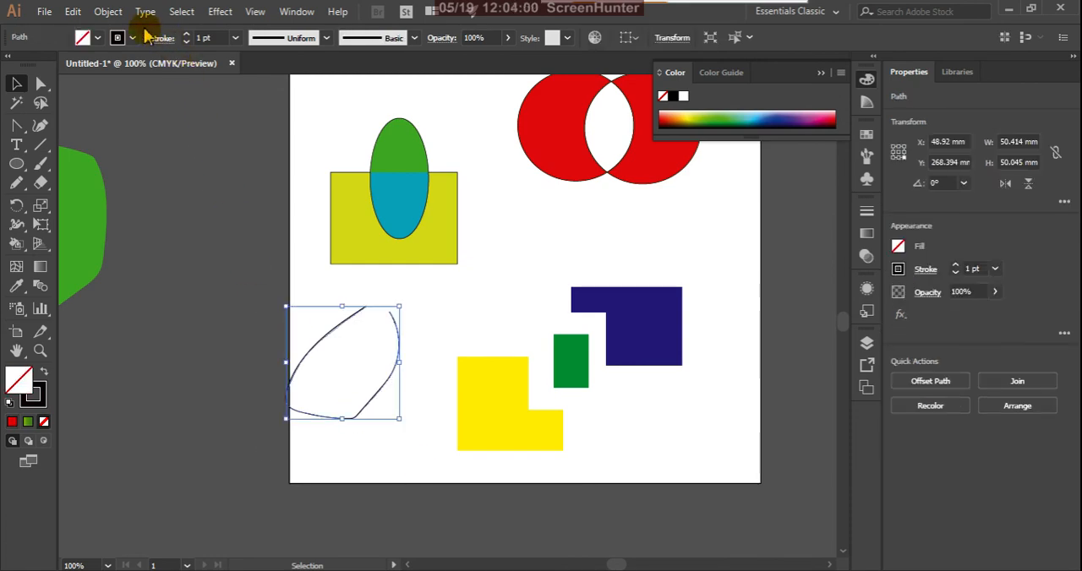
# Set Live Paint gap detection to stop at Large Gaps with the Light Red preview colour, and save it as default.
pyautogui.click(114, 14)
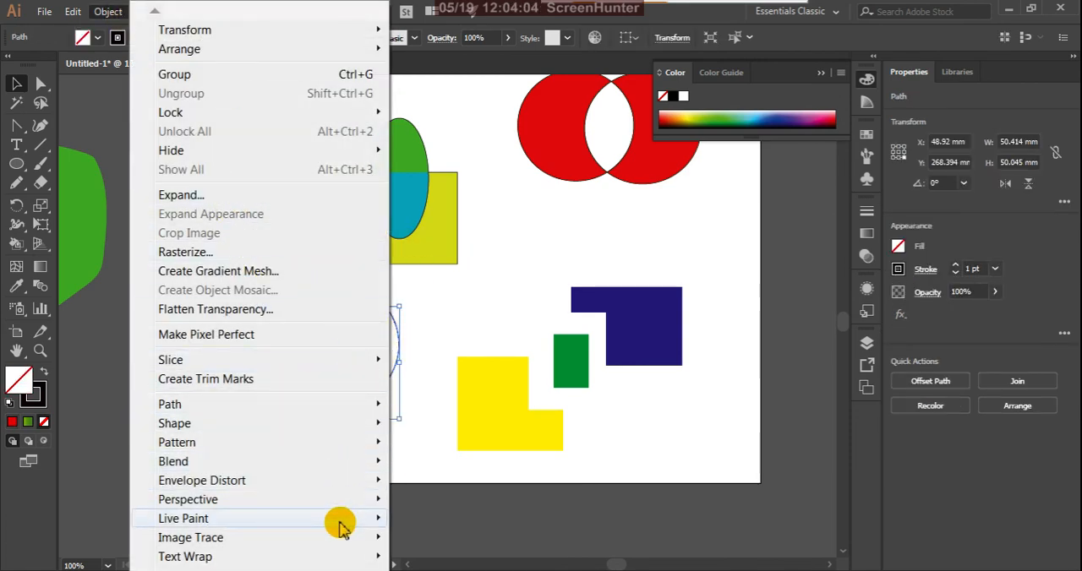
pyautogui.moveTo(380, 524)
pyautogui.click(440, 494)
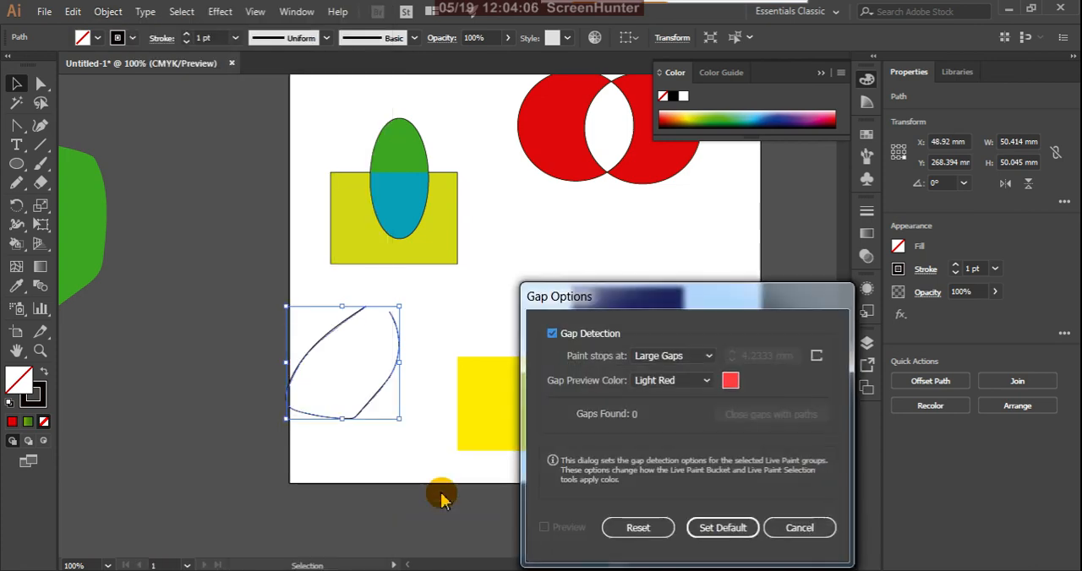
pyautogui.click(701, 357)
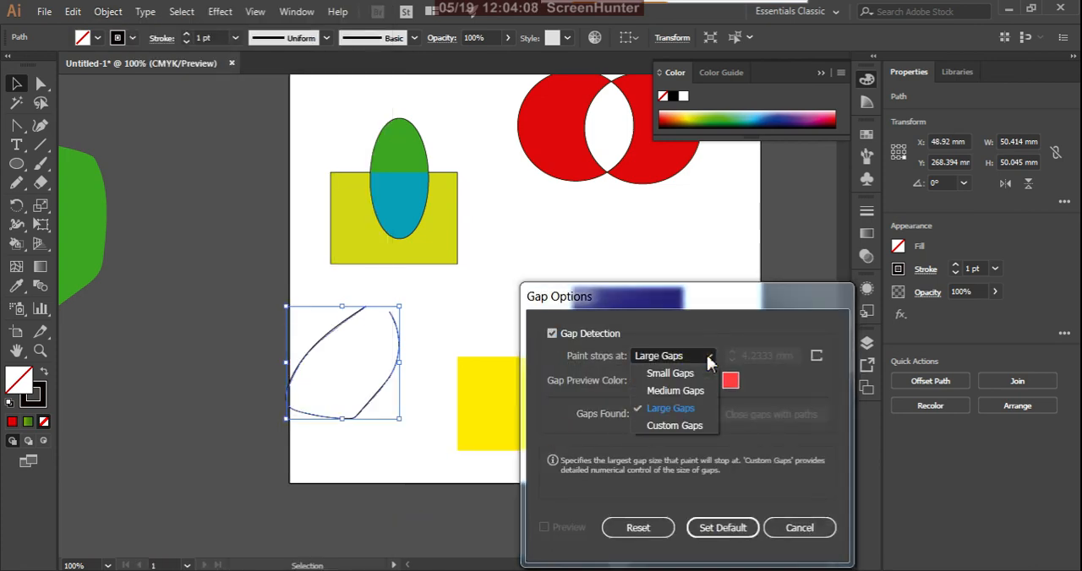
pyautogui.click(691, 409)
pyautogui.click(732, 528)
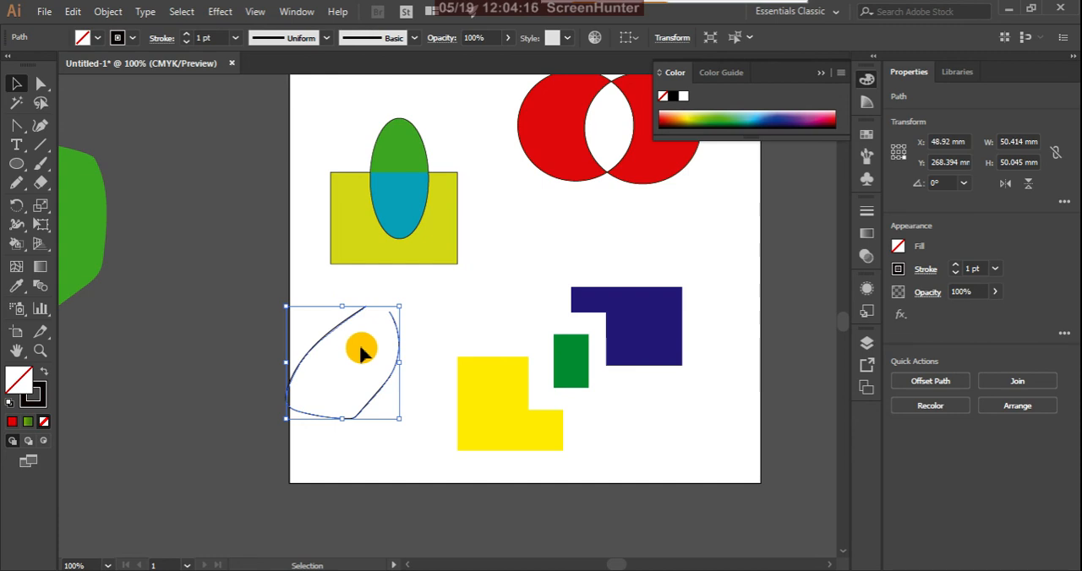
# Make the open Pencil outline a Live Paint group and try filling it with the Live Paint Bucket, switching through the swatches to green.
pyautogui.press('k')
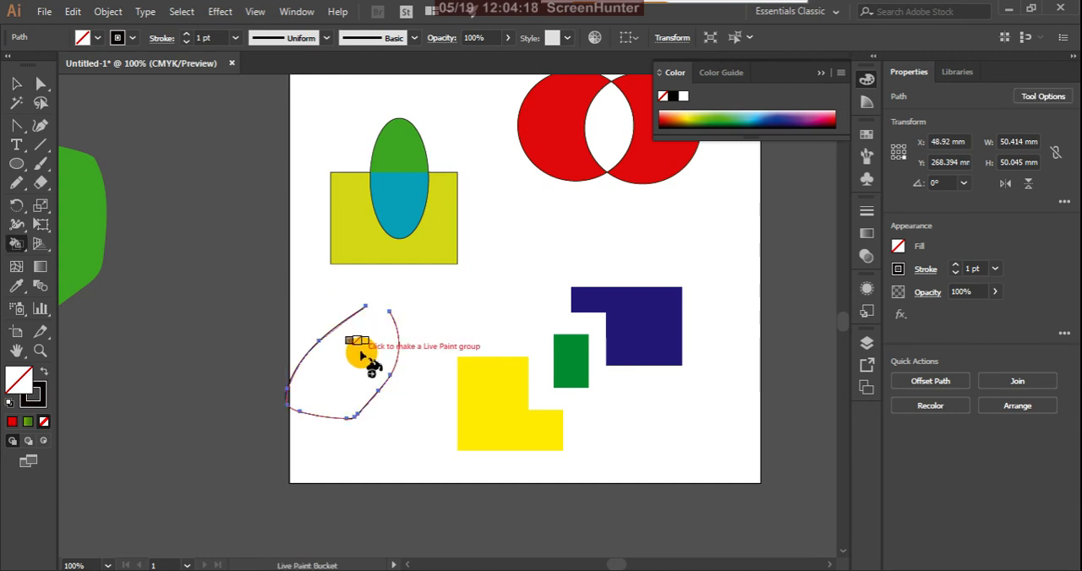
pyautogui.press('Right')
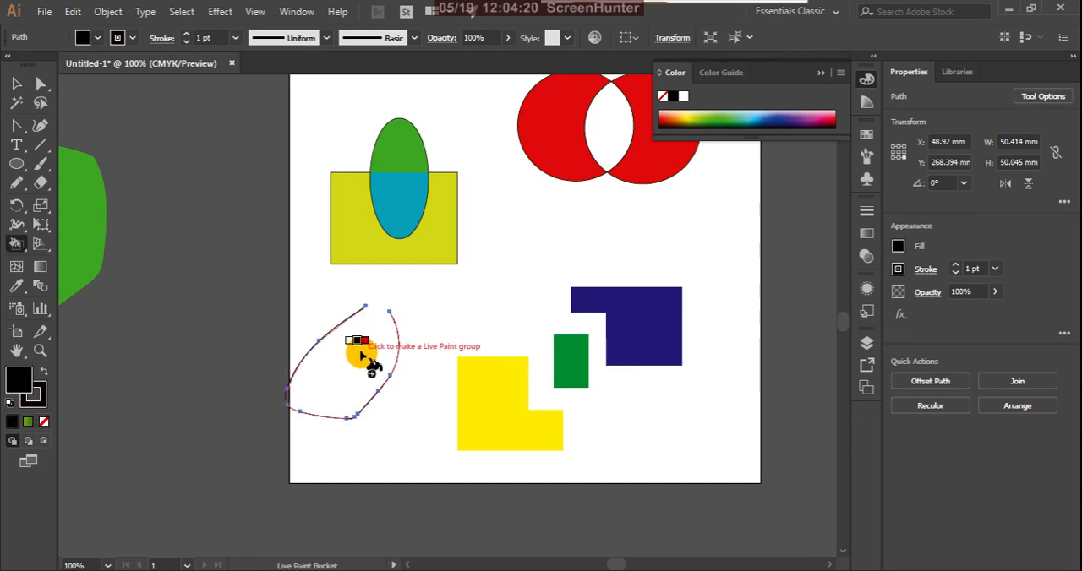
pyautogui.click(362, 356)
pyautogui.press('Right')
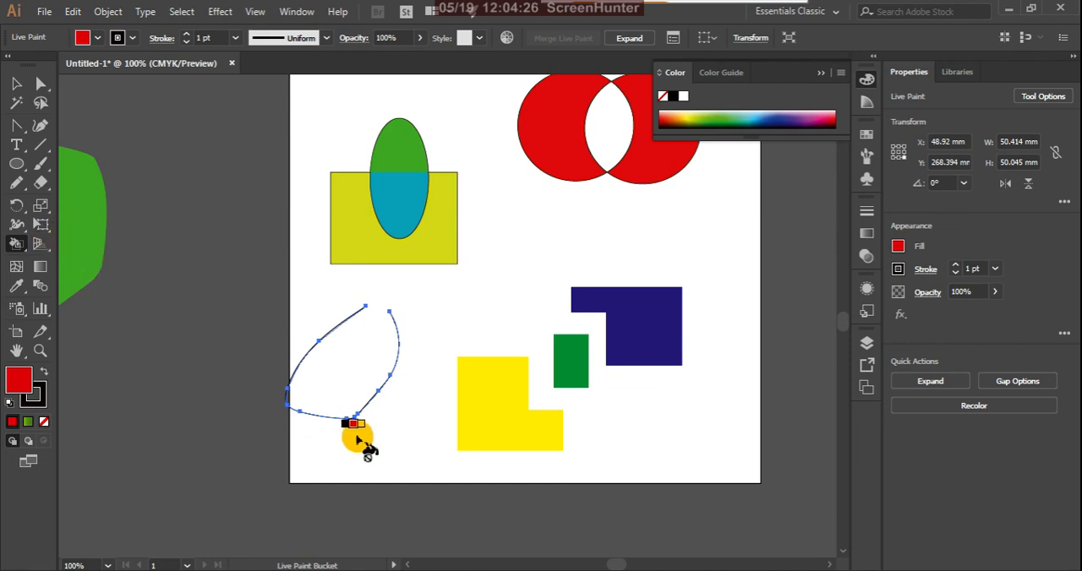
pyautogui.scroll(2, 377, 401)
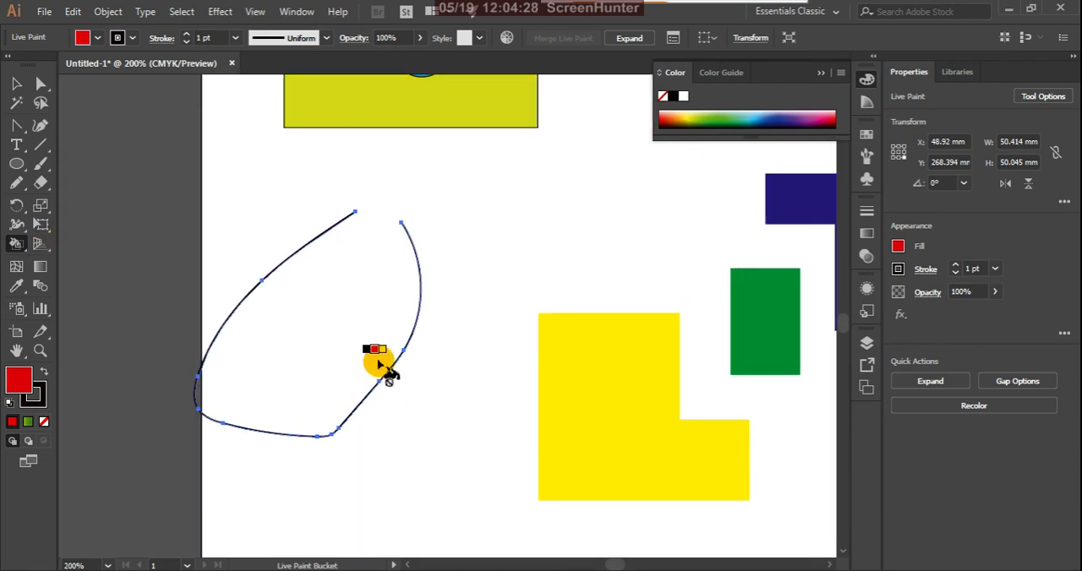
pyautogui.press('Right')
pyautogui.press('Right')
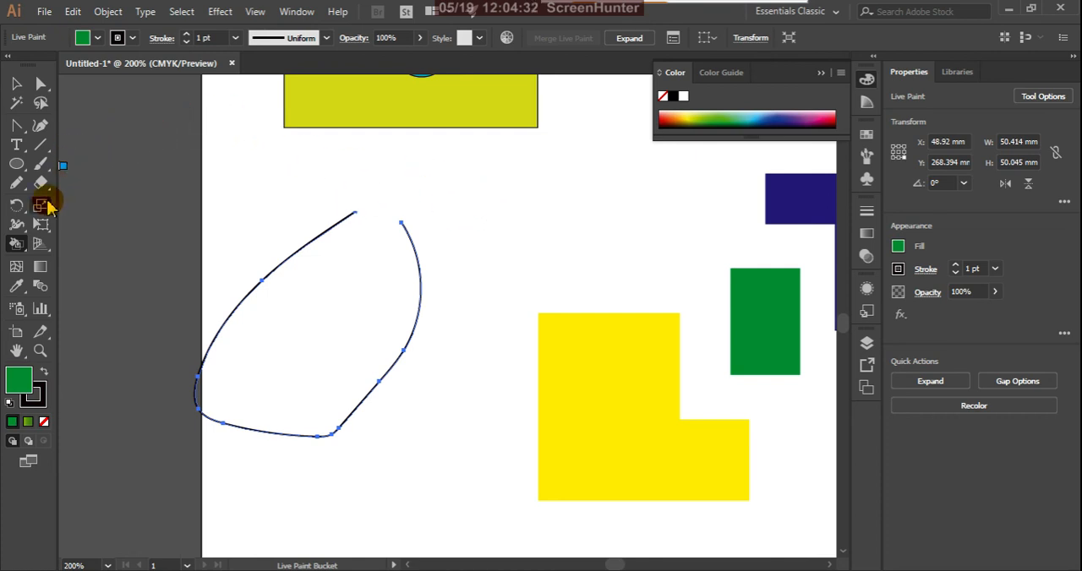
# Close the gap between the Pencil outline's two upper ends with the Join Tool.
pyautogui.click(18, 185)
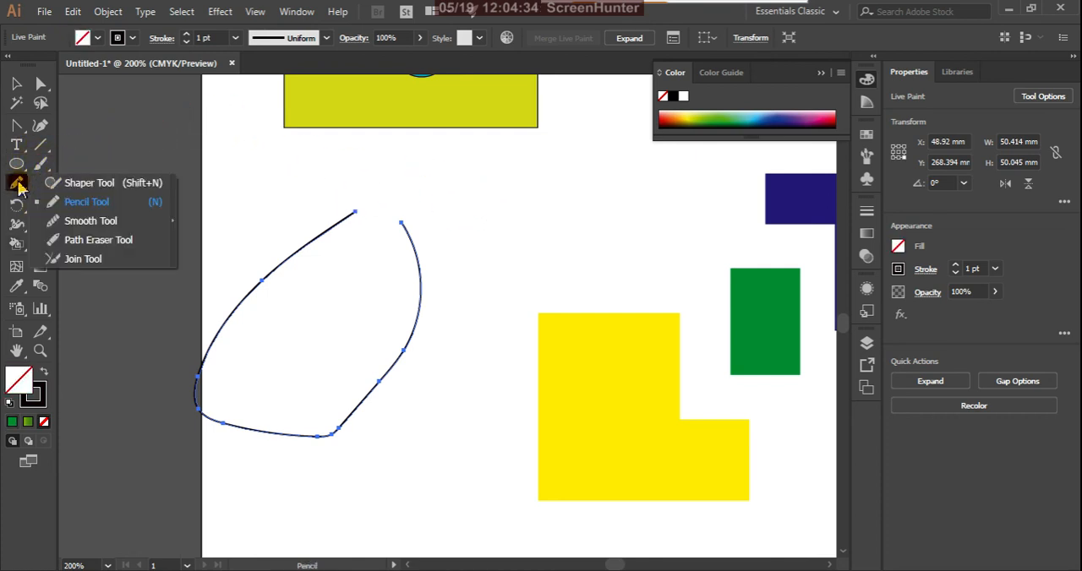
pyautogui.click(66, 260)
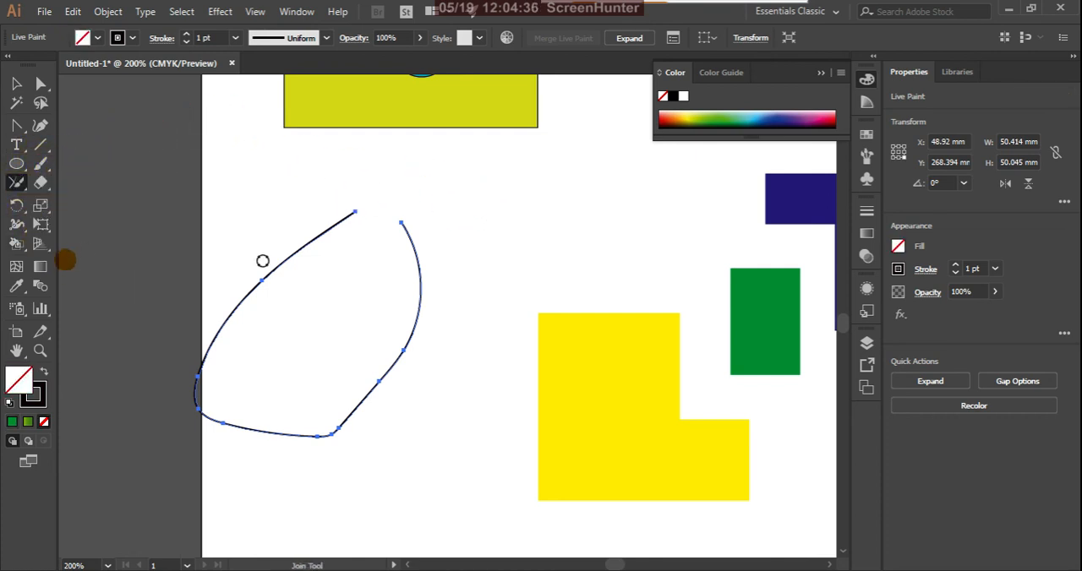
pyautogui.moveTo(372, 210); pyautogui.dragTo(346, 212)
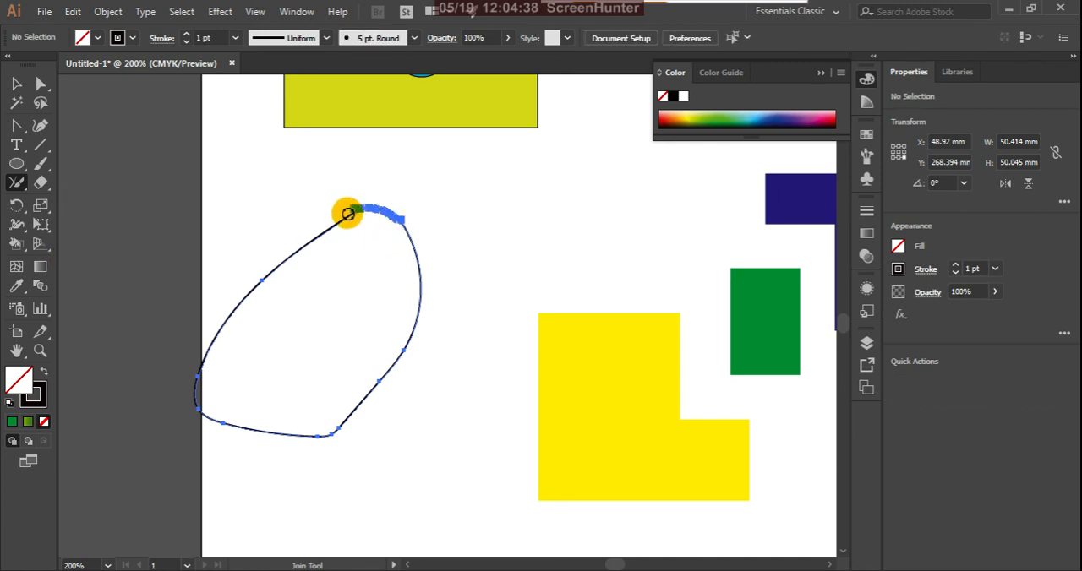
# Select the closed Pencil outline and fill it with solid green.
pyautogui.click(12, 422)
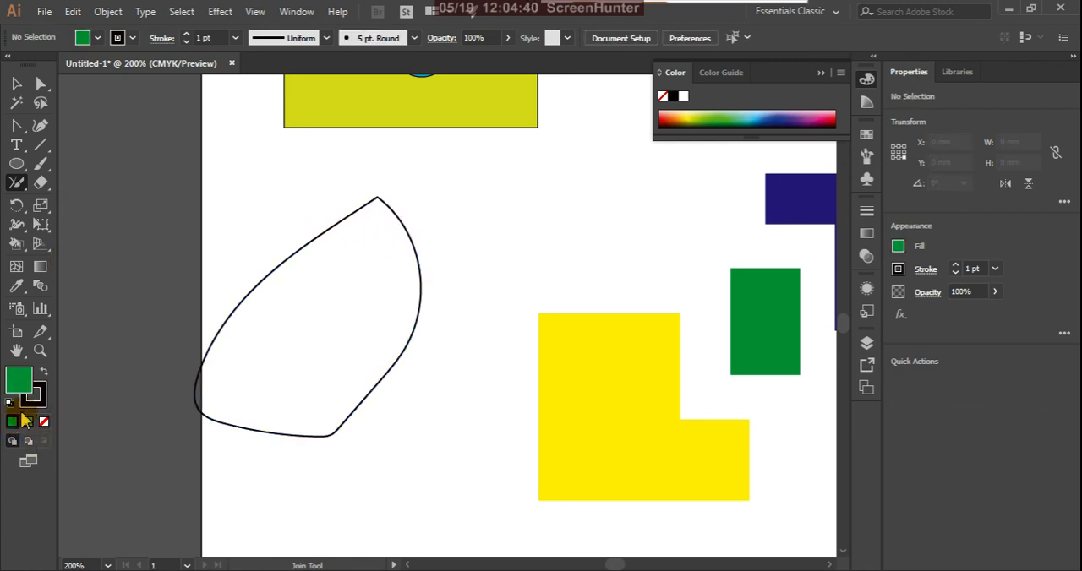
pyautogui.click(15, 81)
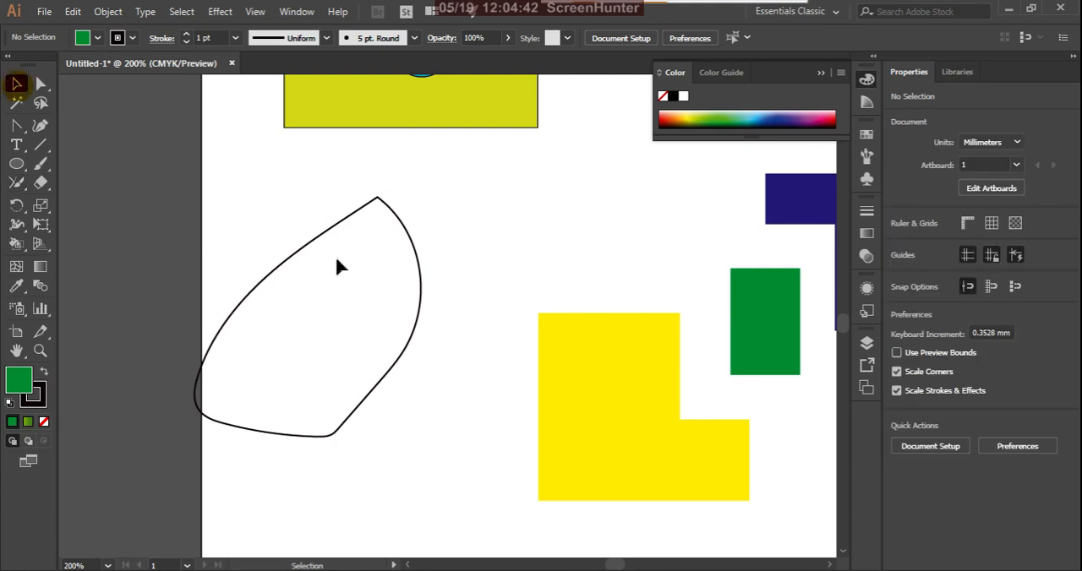
pyautogui.click(305, 244)
pyautogui.click(11, 421)
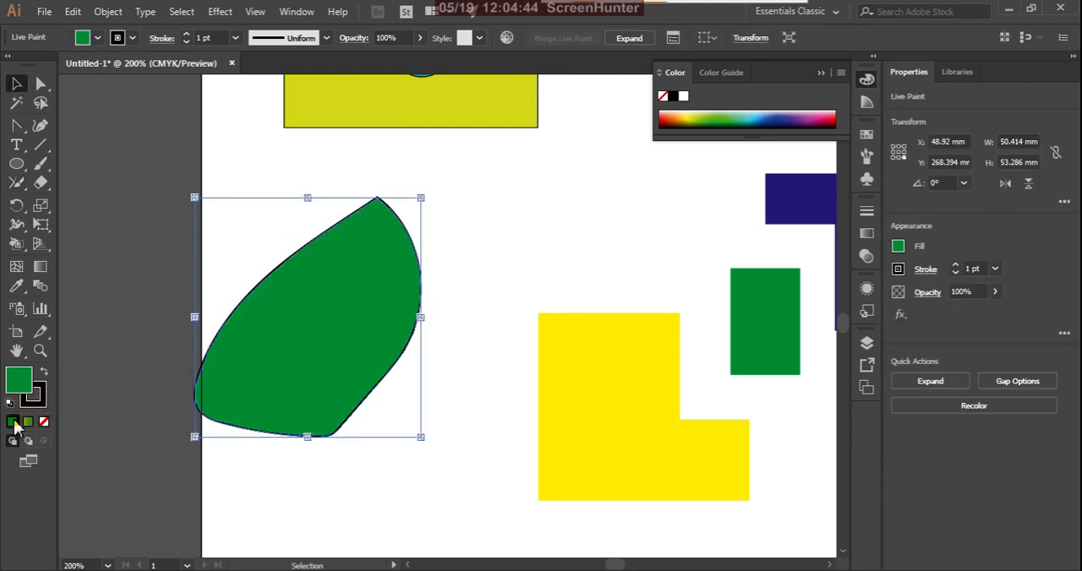
# Delete the green-filled outline below the yellow rectangle and the large green shape outside the artboard.
pyautogui.scroll(-3, 425, 352)
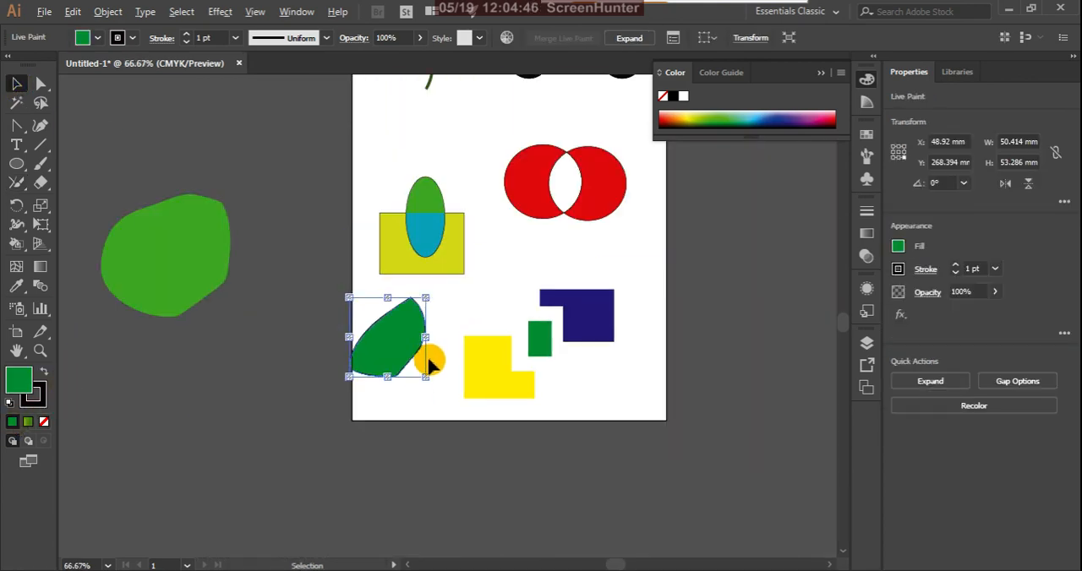
pyautogui.press('Delete')
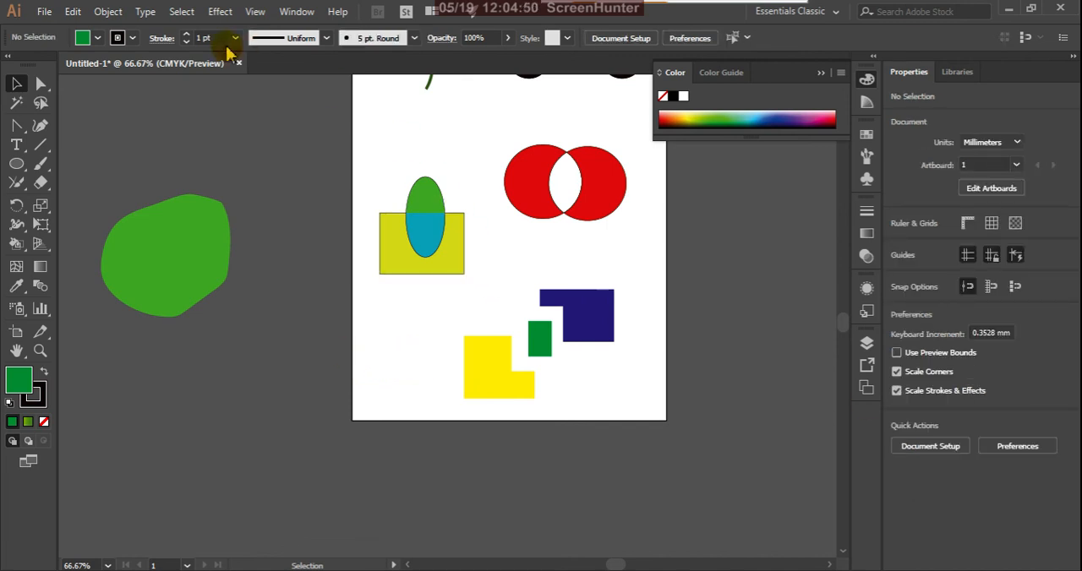
pyautogui.click(191, 256)
pyautogui.press('Delete')
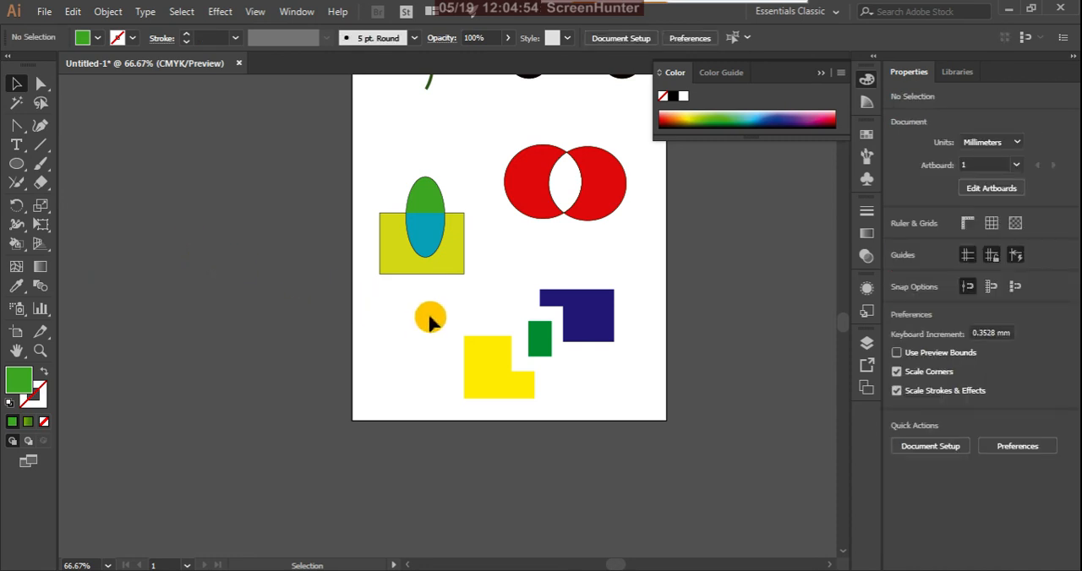
# Draw an open curved Pen path about 44 mm wide and 47 mm high below the yellow rectangle, with green stroke and no fill.
pyautogui.scroll(1, 429, 319)
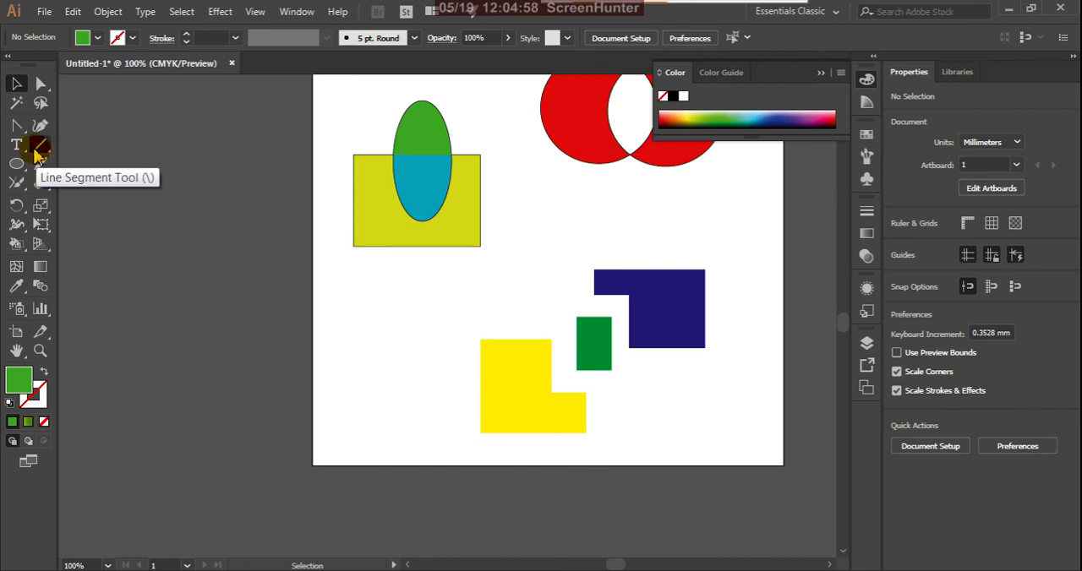
pyautogui.moveTo(18, 126); pyautogui.dragTo(71, 126)
pyautogui.click(367, 294)
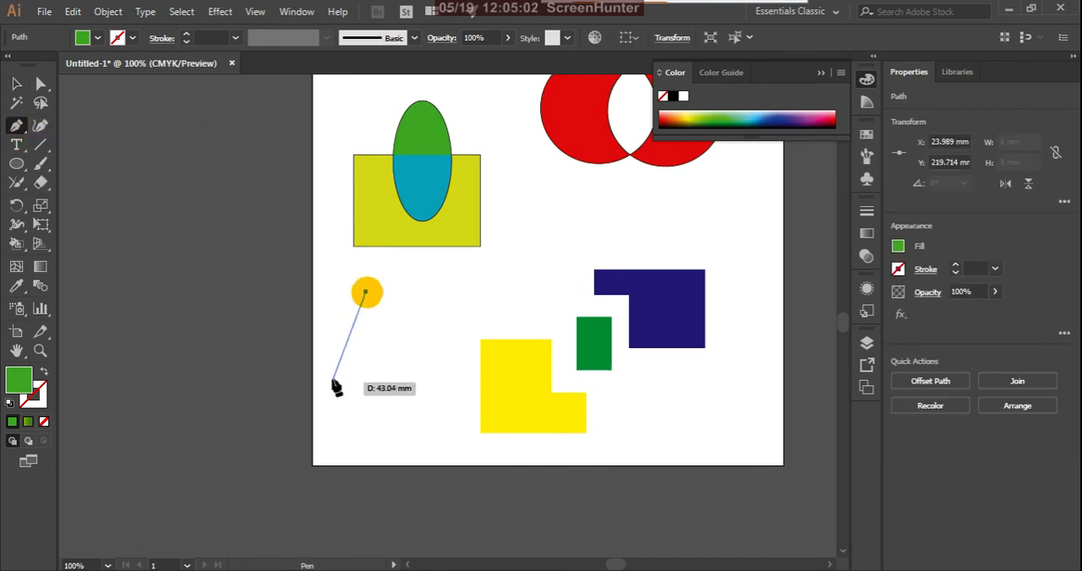
pyautogui.moveTo(323, 395); pyautogui.dragTo(422, 368)
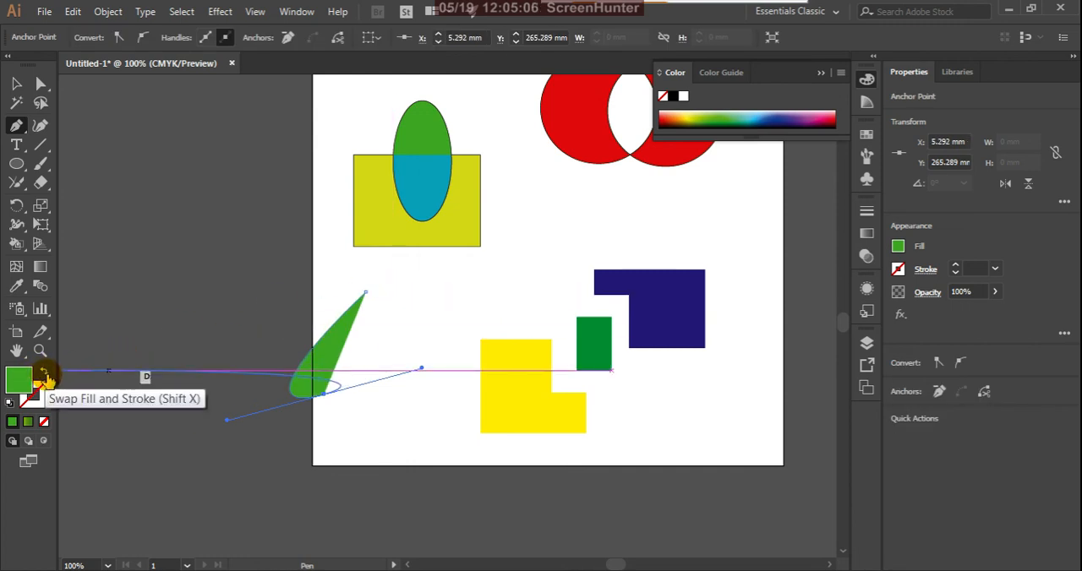
pyautogui.click(44, 374)
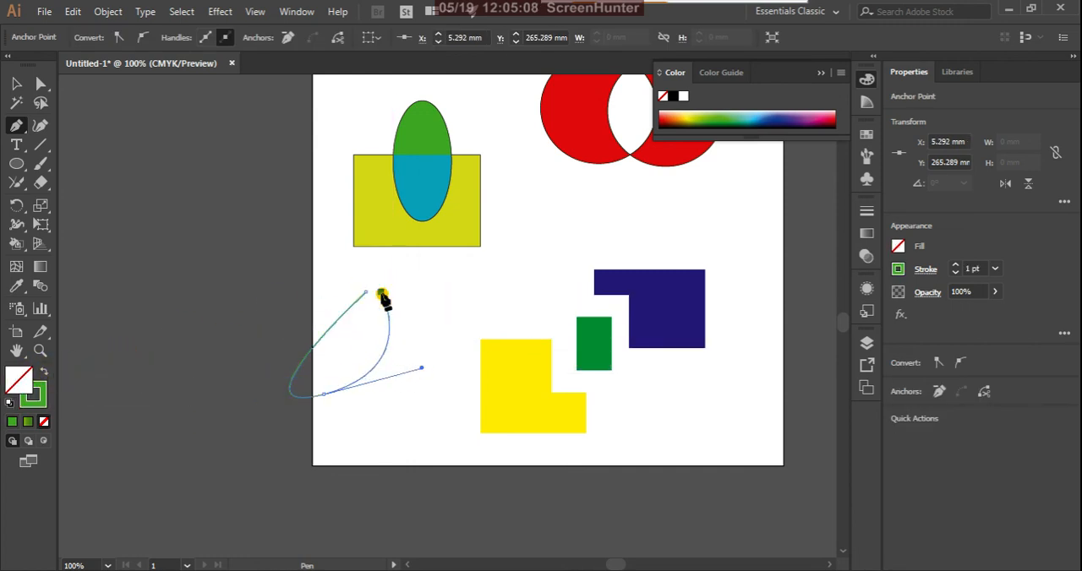
pyautogui.moveTo(378, 295); pyautogui.dragTo(10, 72)
pyautogui.click(17, 83)
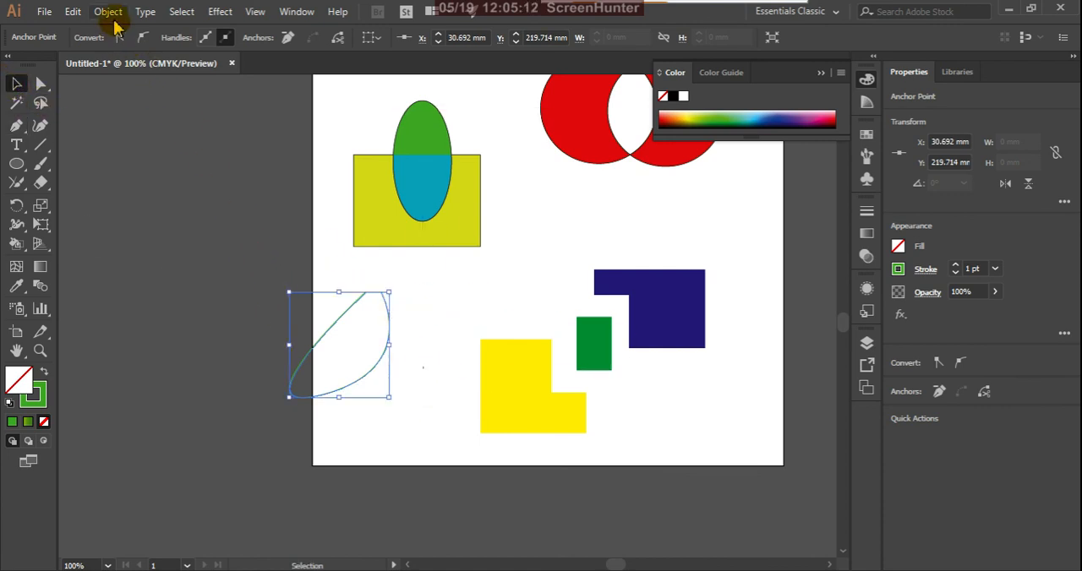
# Try to fill the open Pen path with the Live Paint Bucket, using the black and red swatches.
pyautogui.press('k')
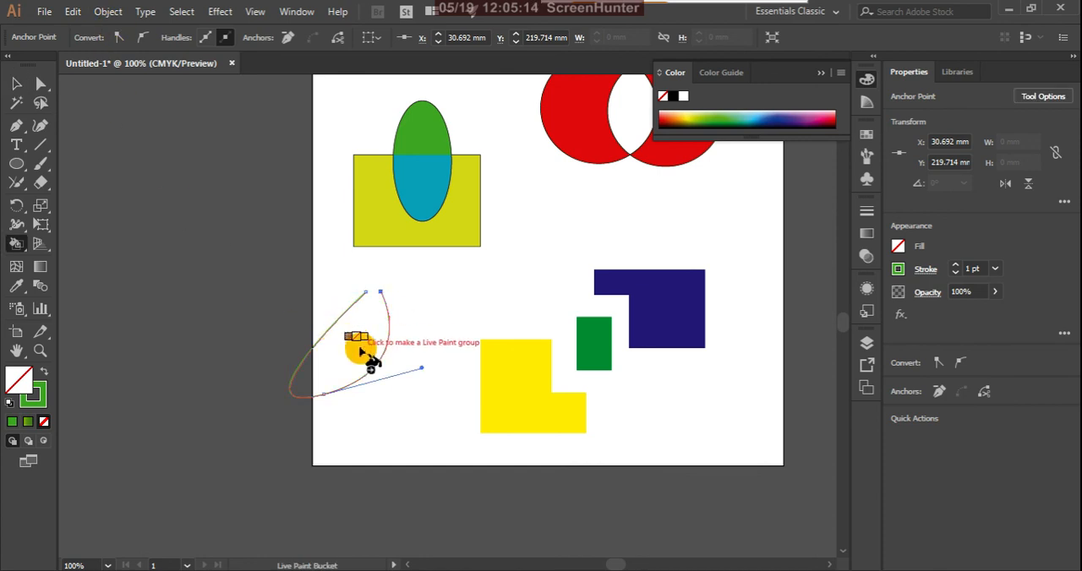
pyautogui.press('Right')
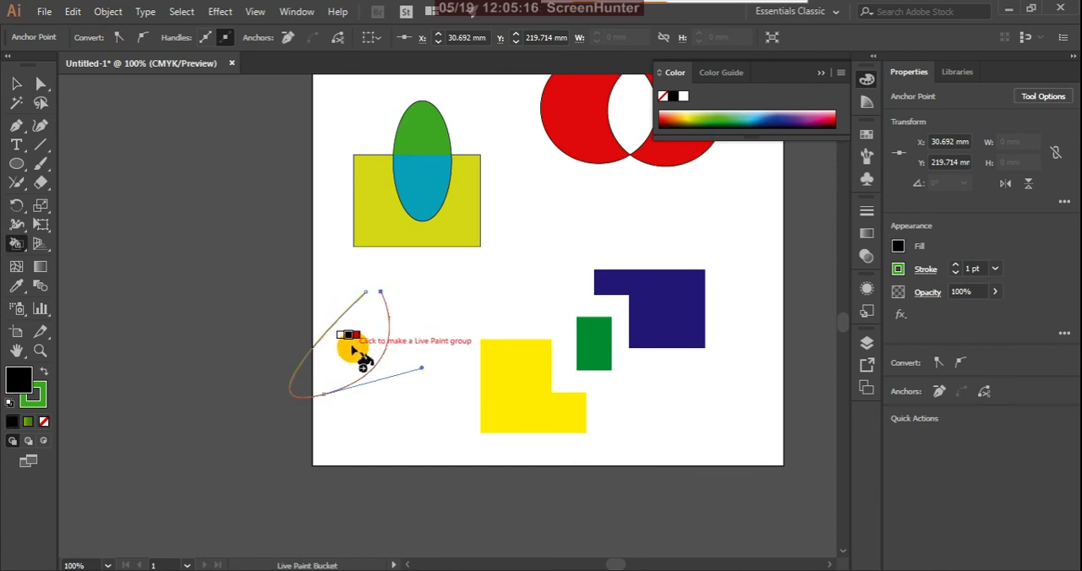
pyautogui.click(353, 348)
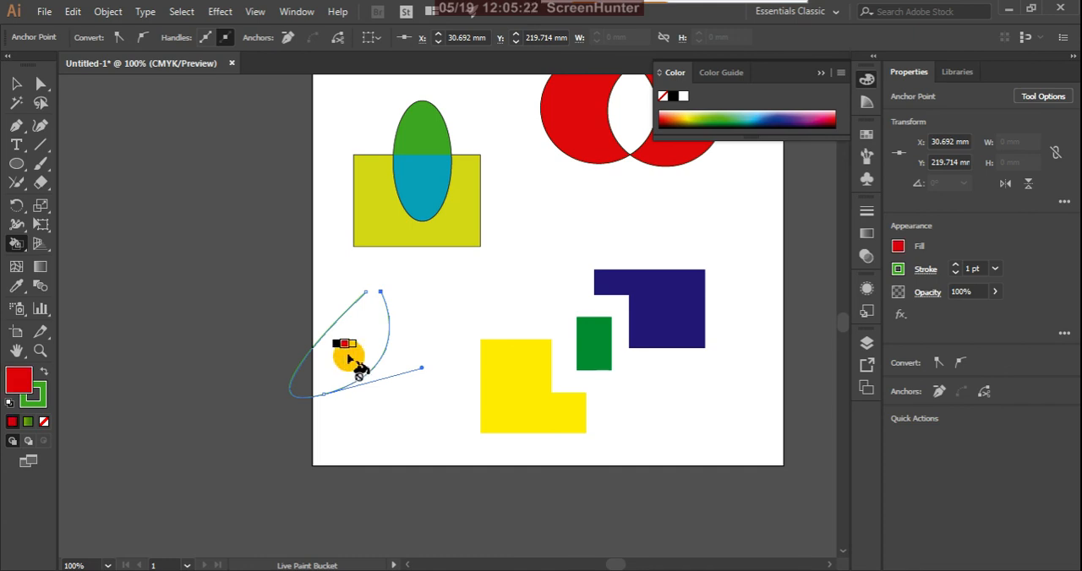
# Expand the Pen path's object and fill, with the Stroke option turned off.
pyautogui.click(107, 18)
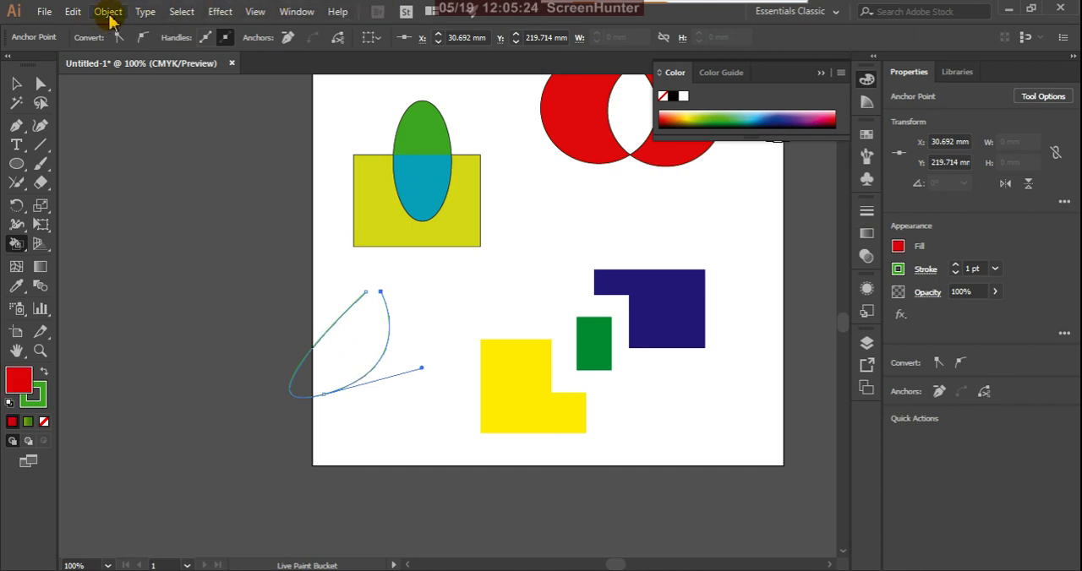
pyautogui.click(109, 13)
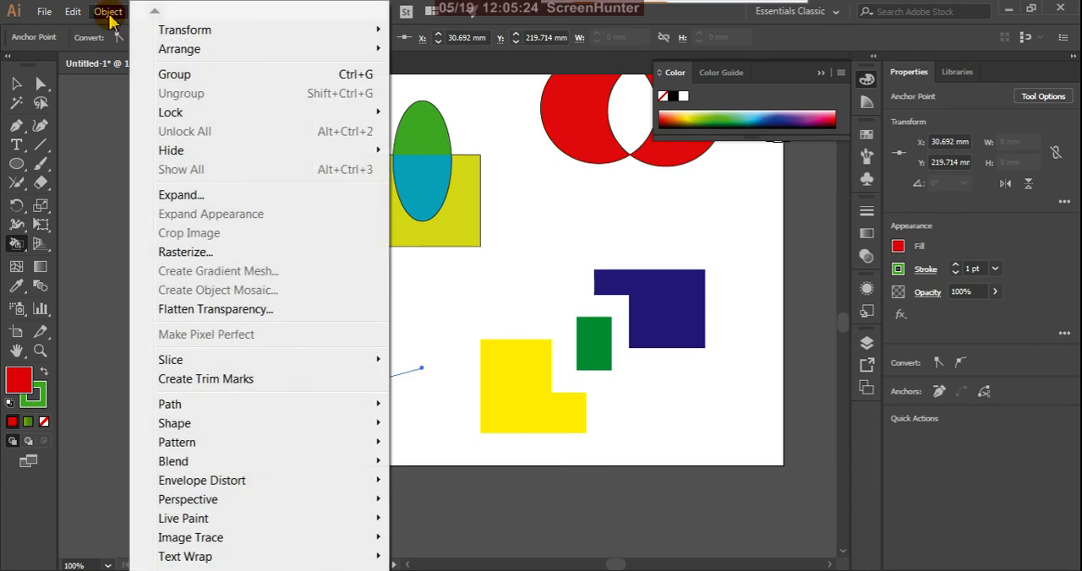
pyautogui.click(180, 195)
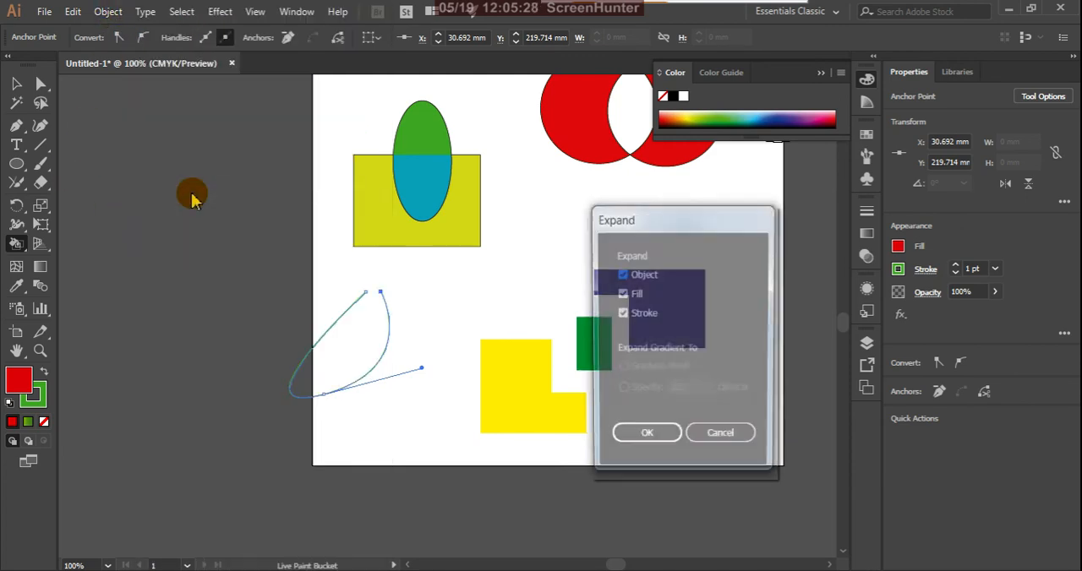
pyautogui.click(622, 314)
pyautogui.click(647, 438)
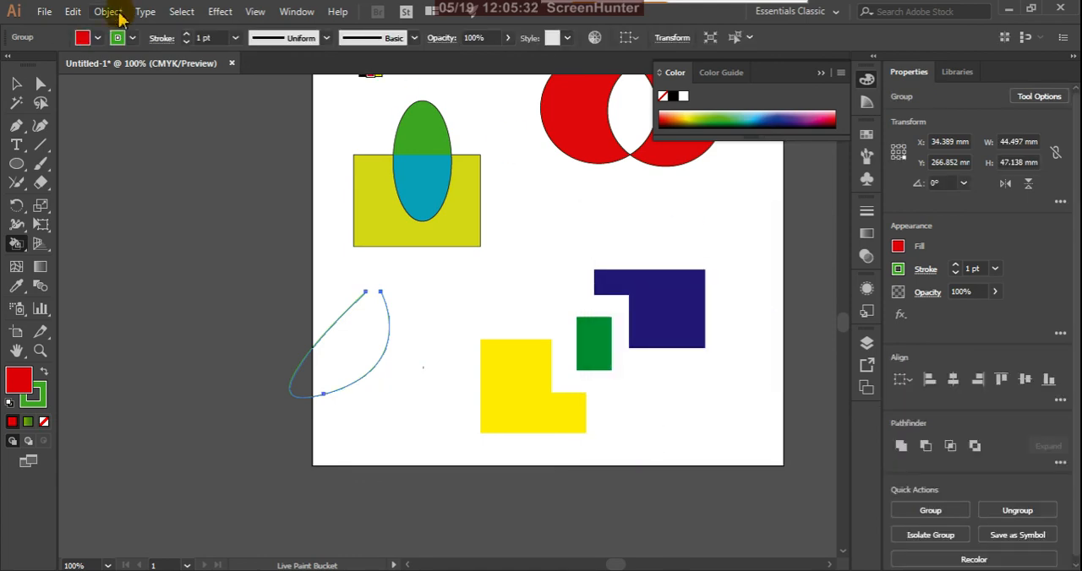
# Save Live Paint gap detection at Large Gaps with the Light Red preview colour as default again.
pyautogui.click(110, 15)
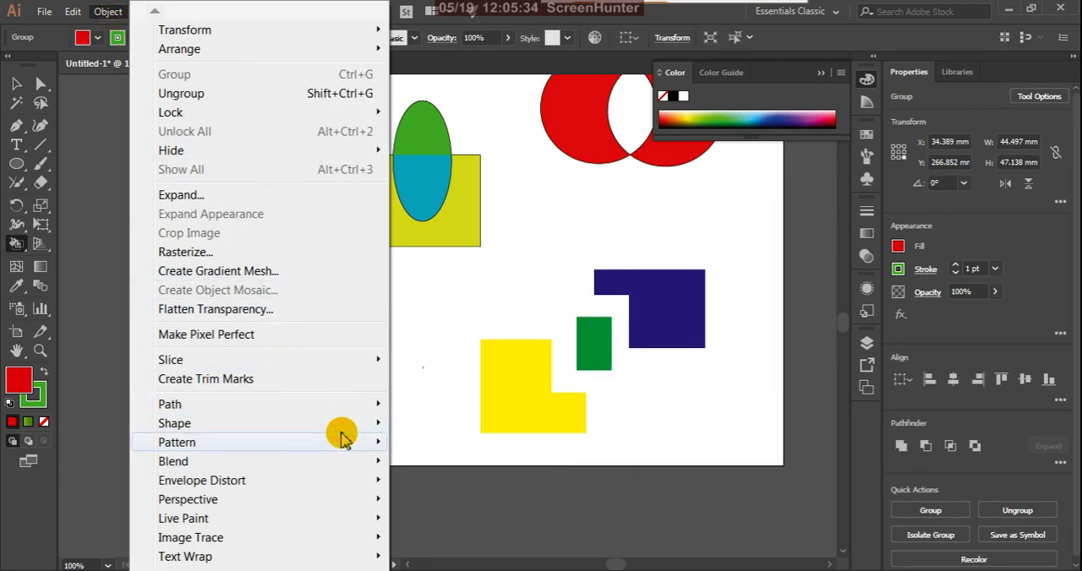
pyautogui.moveTo(369, 517)
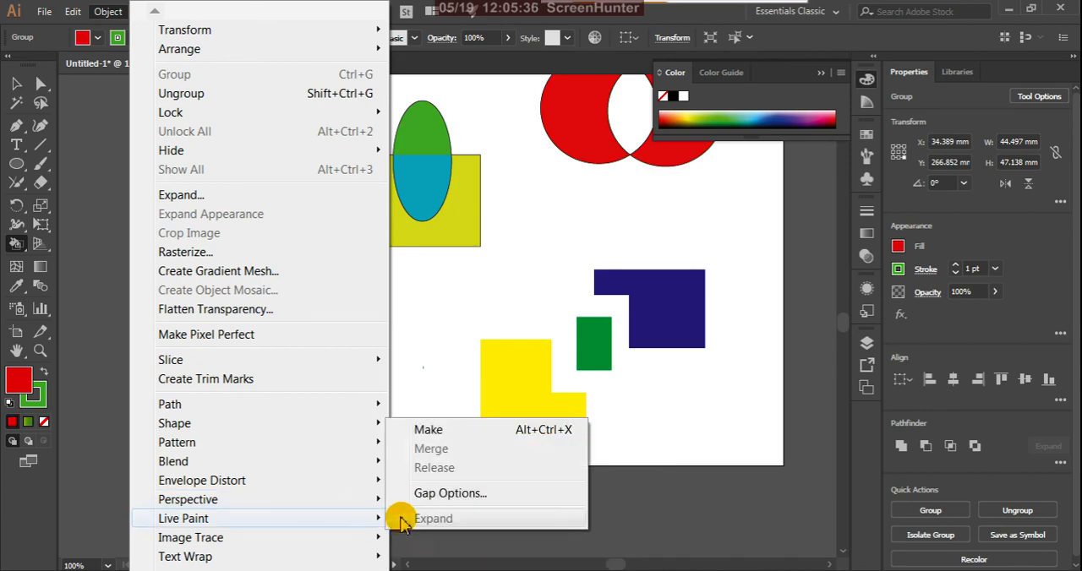
pyautogui.click(450, 493)
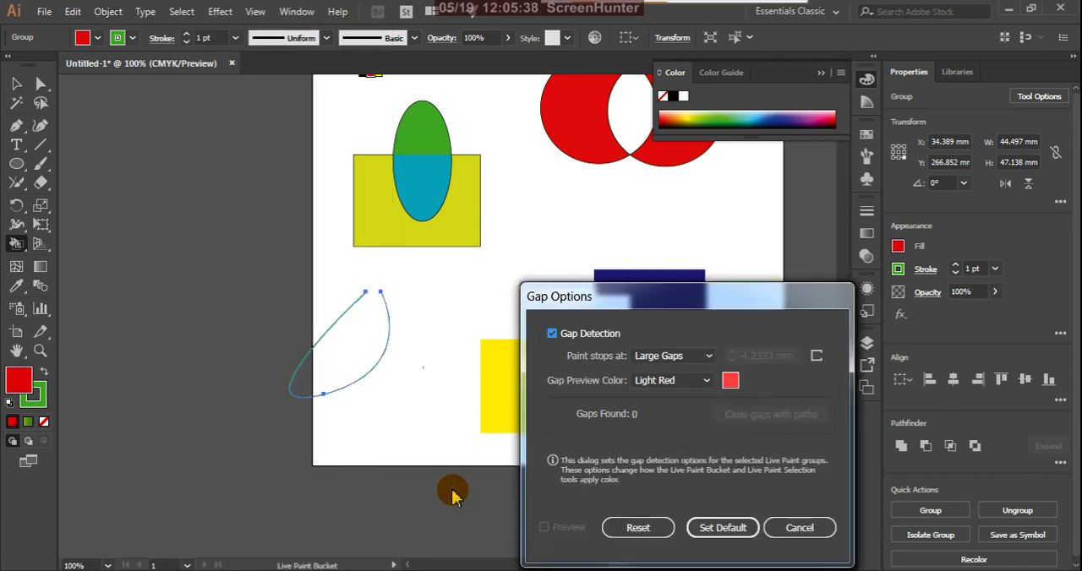
pyautogui.click(719, 525)
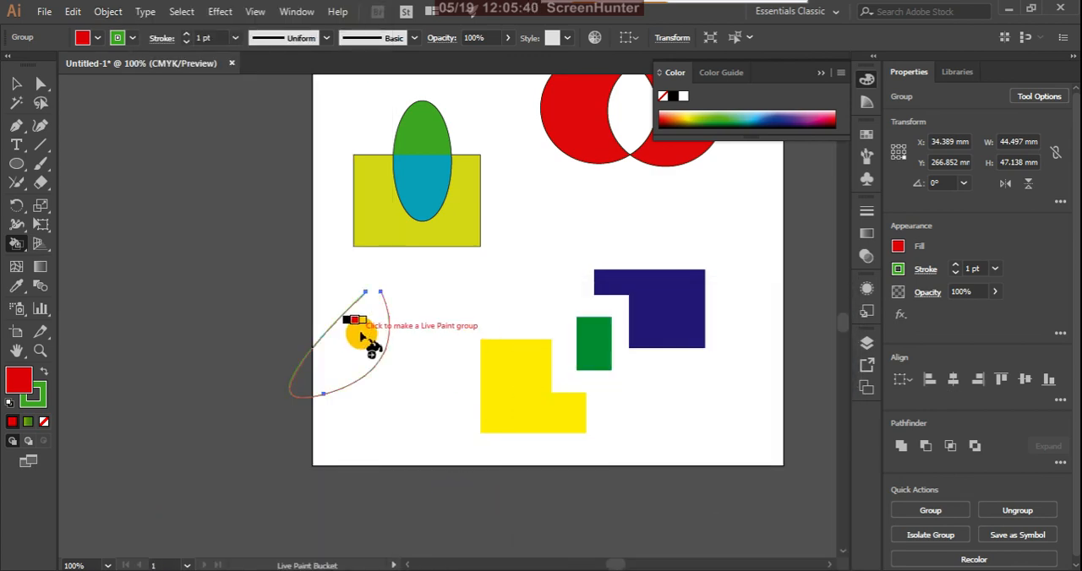
# Make the expanded Pen path a Live Paint group and try filling its interior, switching the bucket colour from red to light blue.
pyautogui.click(364, 338)
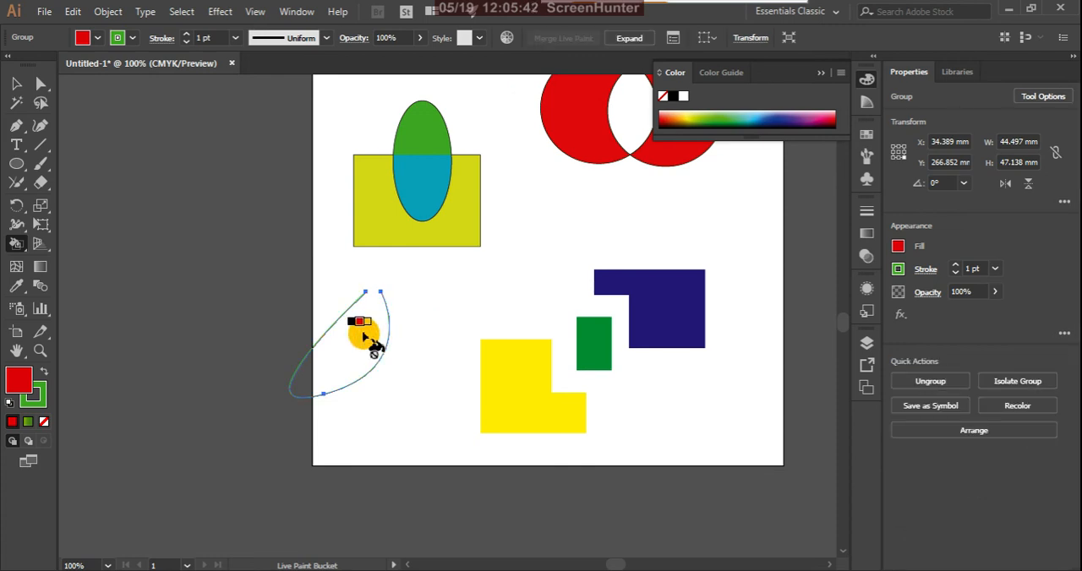
pyautogui.press('Right')
pyautogui.press('Right')
pyautogui.press('Right')
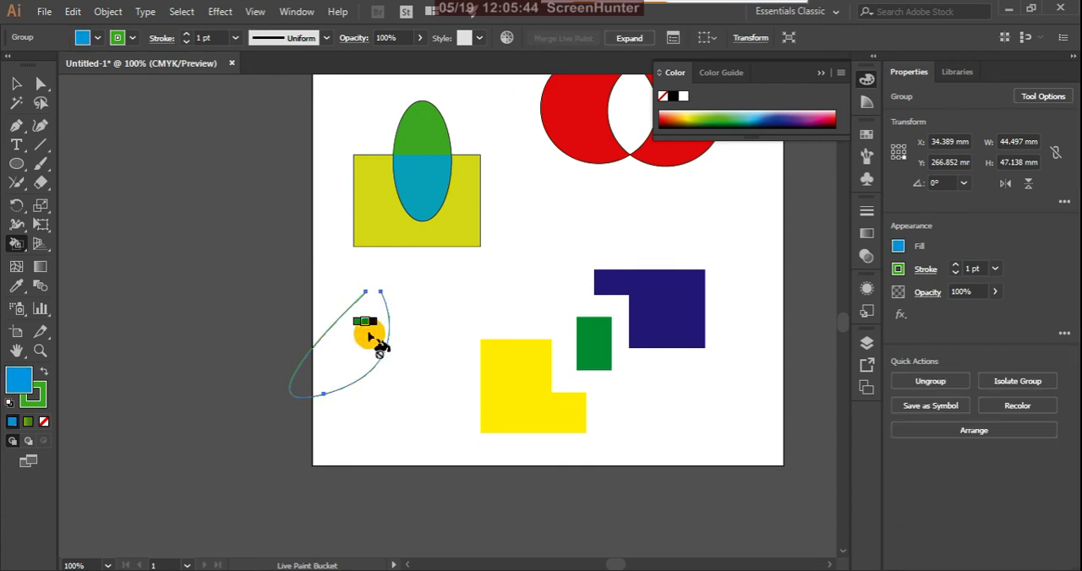
# Close the gap in the open green outline with the Join Tool and fill the closed shape with light blue.
pyautogui.click(16, 182)
pyautogui.moveTo(361, 279)
pyautogui.mouseDown()
pyautogui.moveTo(381, 292)
pyautogui.moveTo(372, 289)
pyautogui.mouseUp()
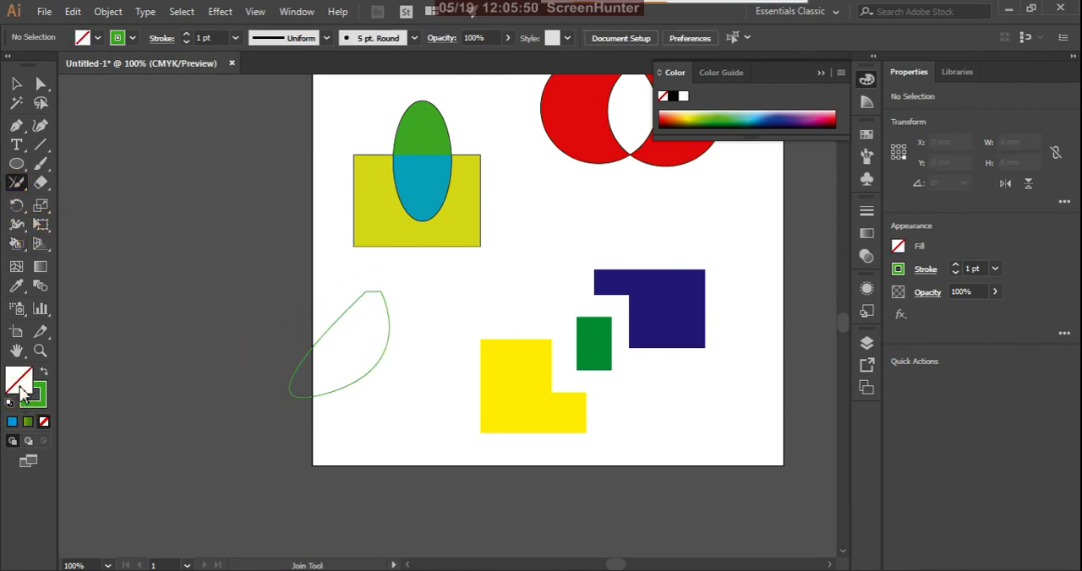
pyautogui.click(13, 425)
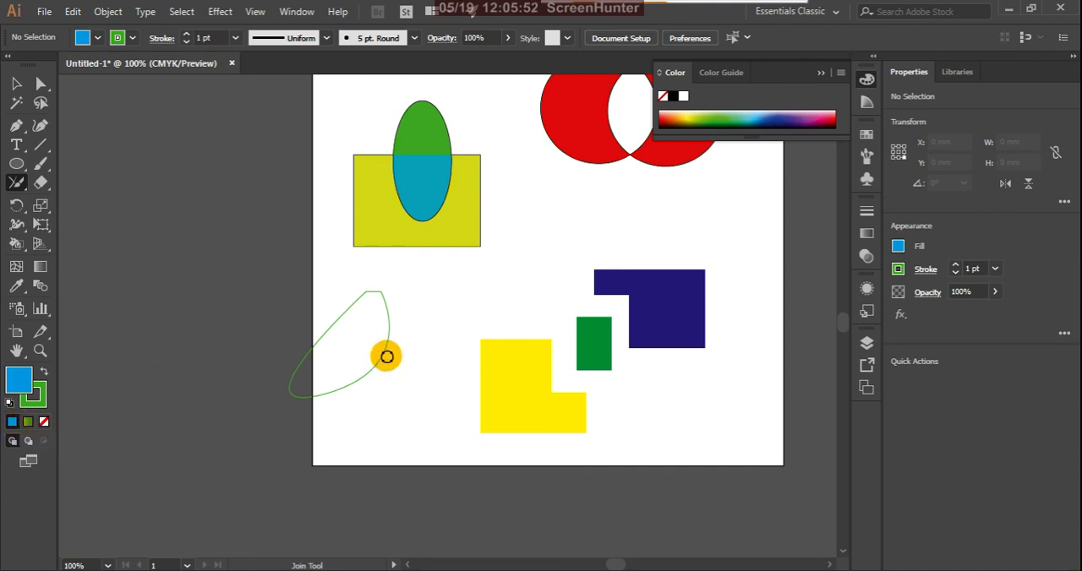
pyautogui.click(16, 82)
pyautogui.moveTo(281, 306); pyautogui.dragTo(355, 314)
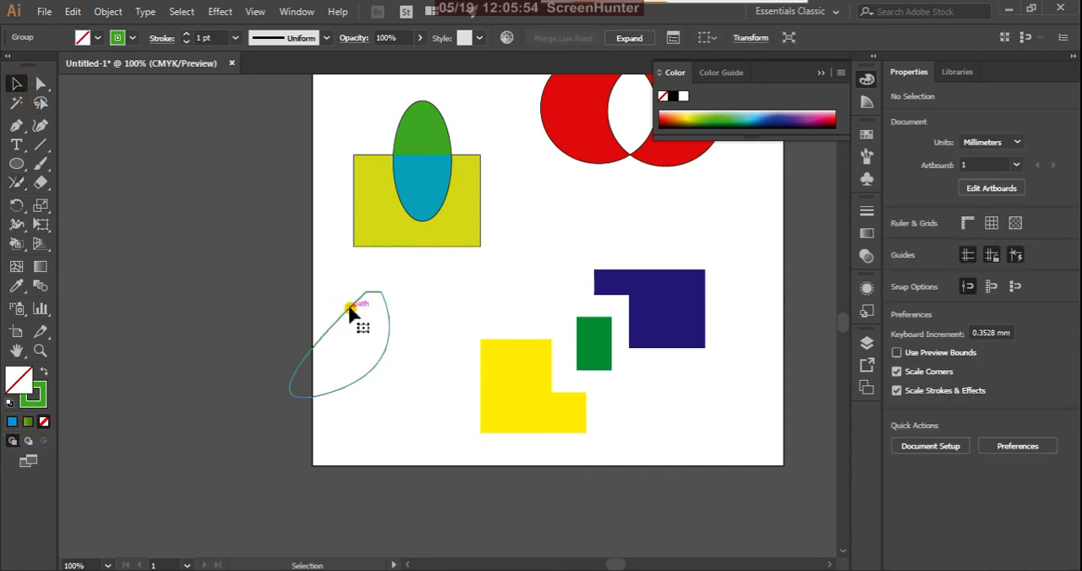
pyautogui.click(18, 423)
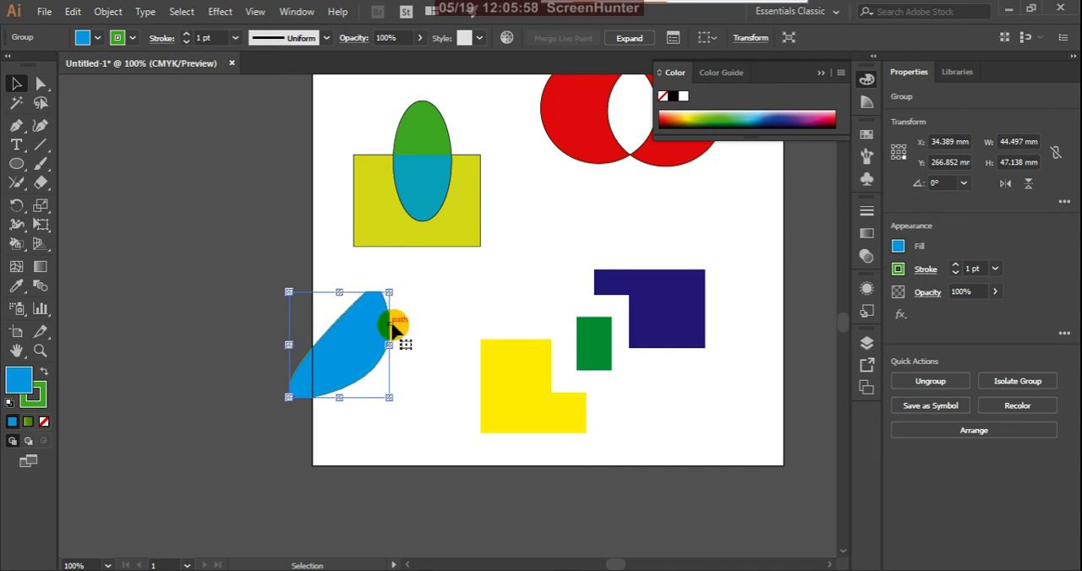
# Move the light blue shape fully onto the artboard, below the yellow rectangle and ellipse, and deselect it.
pyautogui.moveTo(343, 350); pyautogui.dragTo(411, 336)
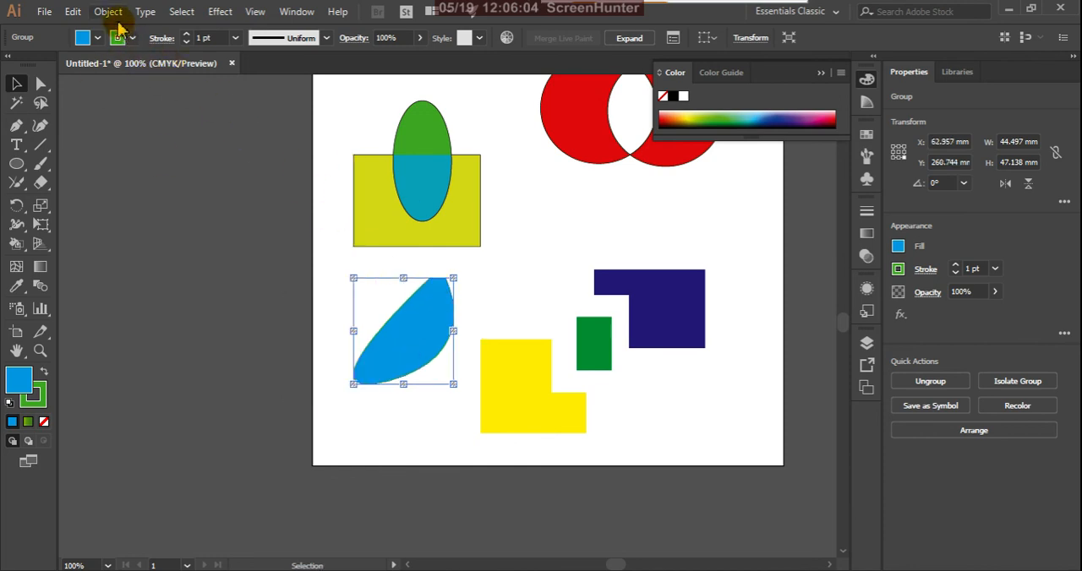
pyautogui.click(422, 314)
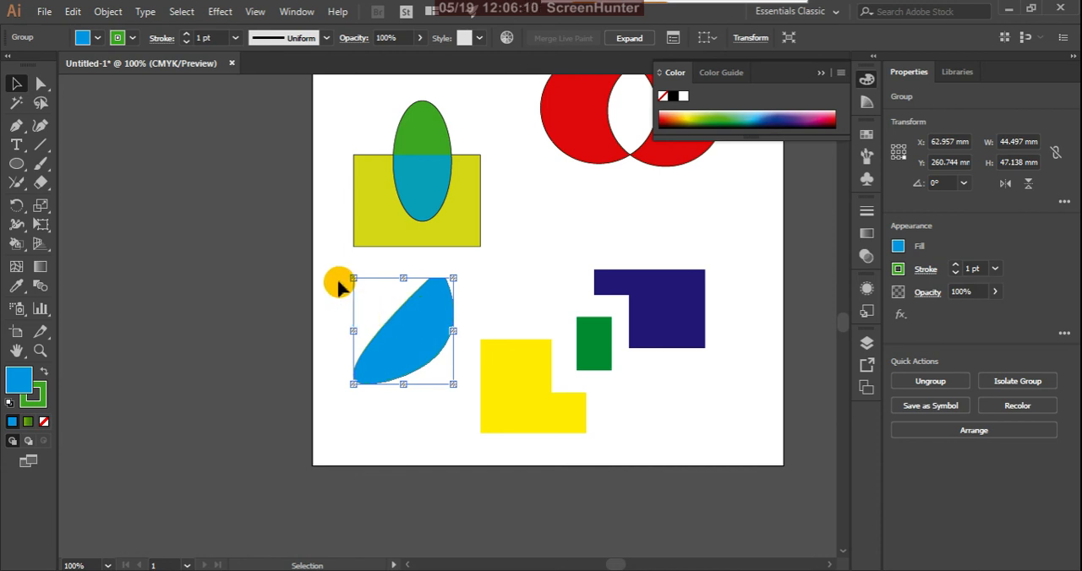
pyautogui.click(413, 334)
pyautogui.click(306, 241)
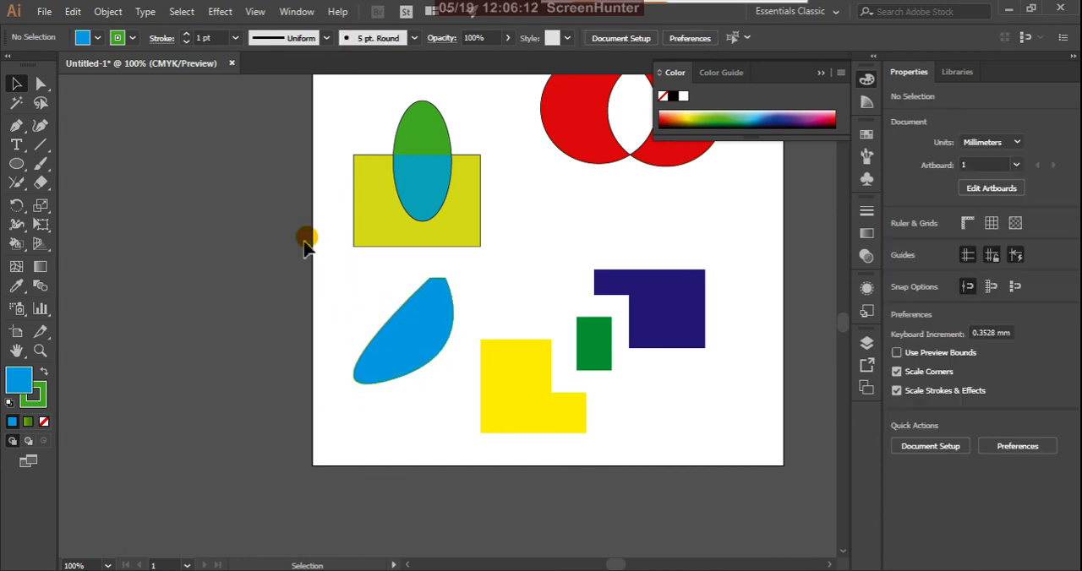
# Show the whole artboard, activate the Puppet Warp, Live Paint Bucket and Shape Builder tools in turn, and return to the Selection tool.
pyautogui.scroll(-3, 423, 389)
pyautogui.scroll(2, 456, 218)
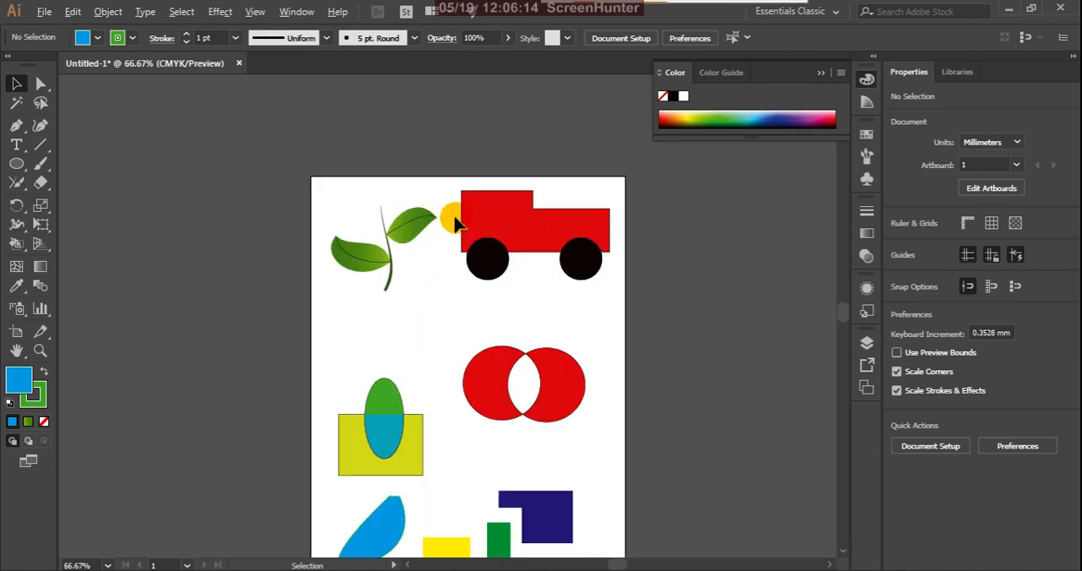
pyautogui.scroll(-3, 510, 194)
pyautogui.scroll(2, 566, 271)
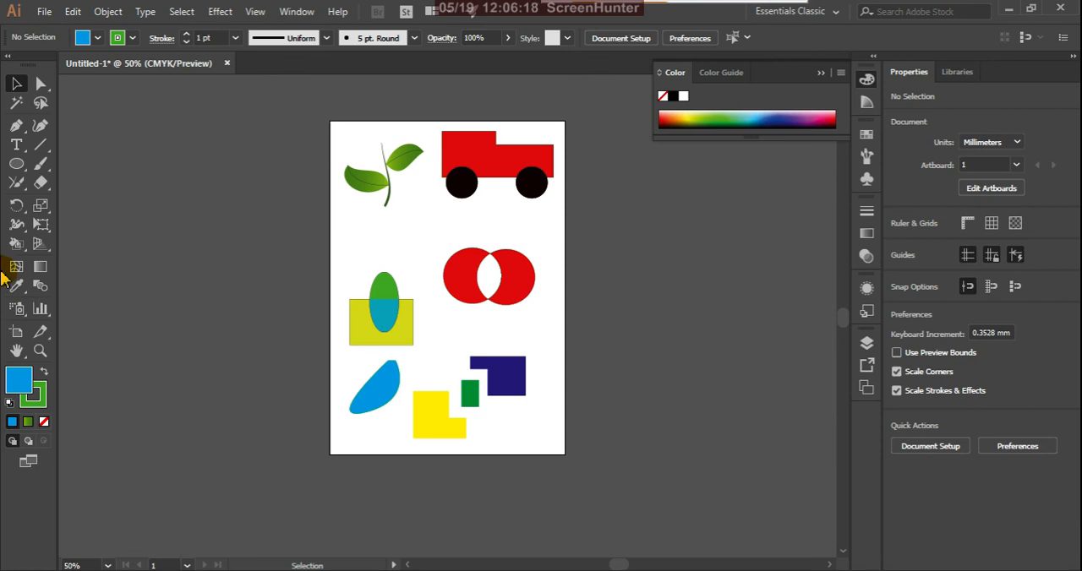
pyautogui.click(41, 225)
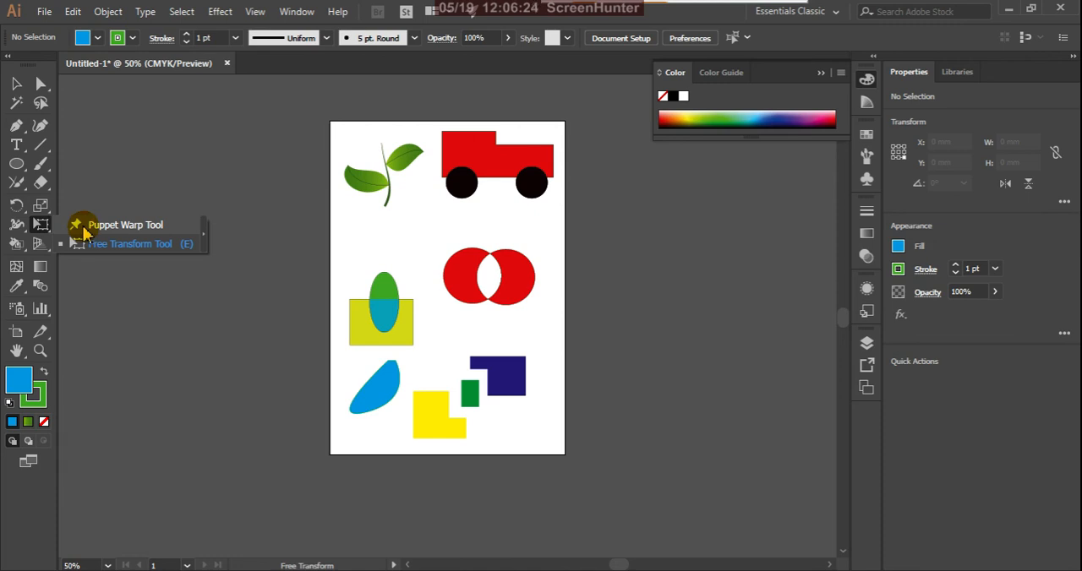
pyautogui.click(17, 246)
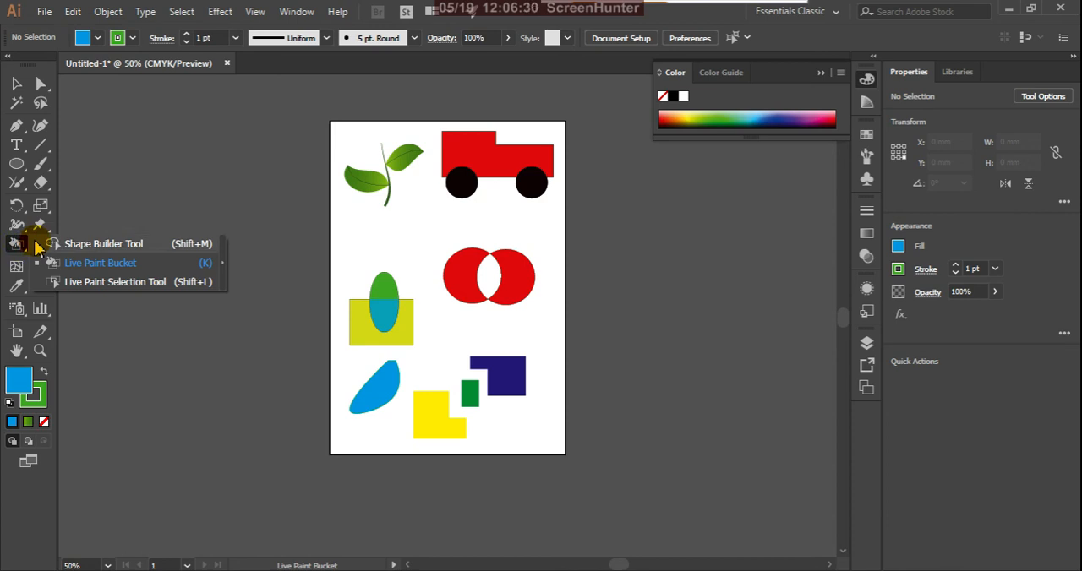
pyautogui.click(67, 244)
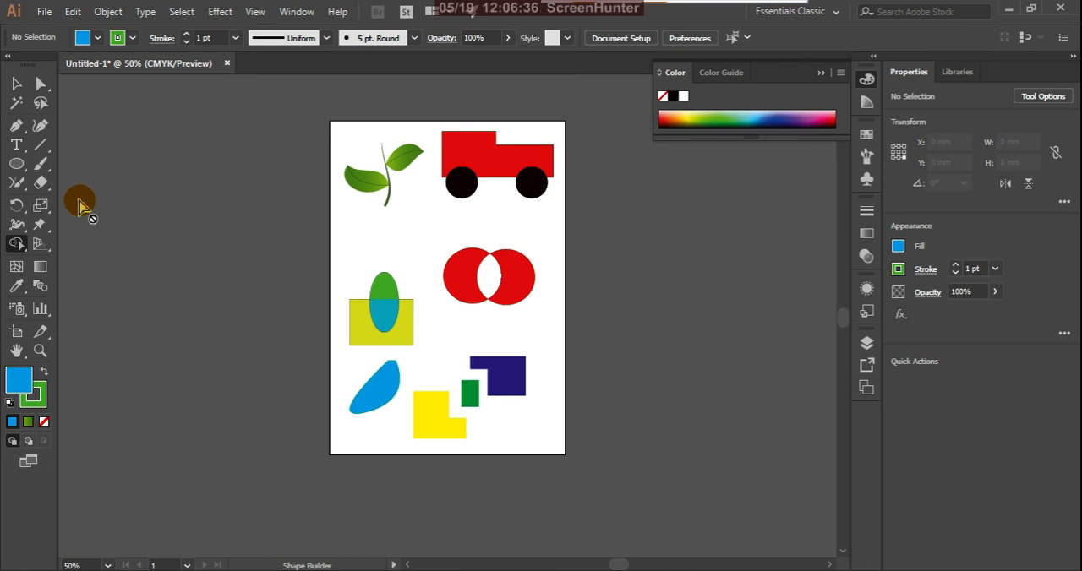
pyautogui.click(16, 83)
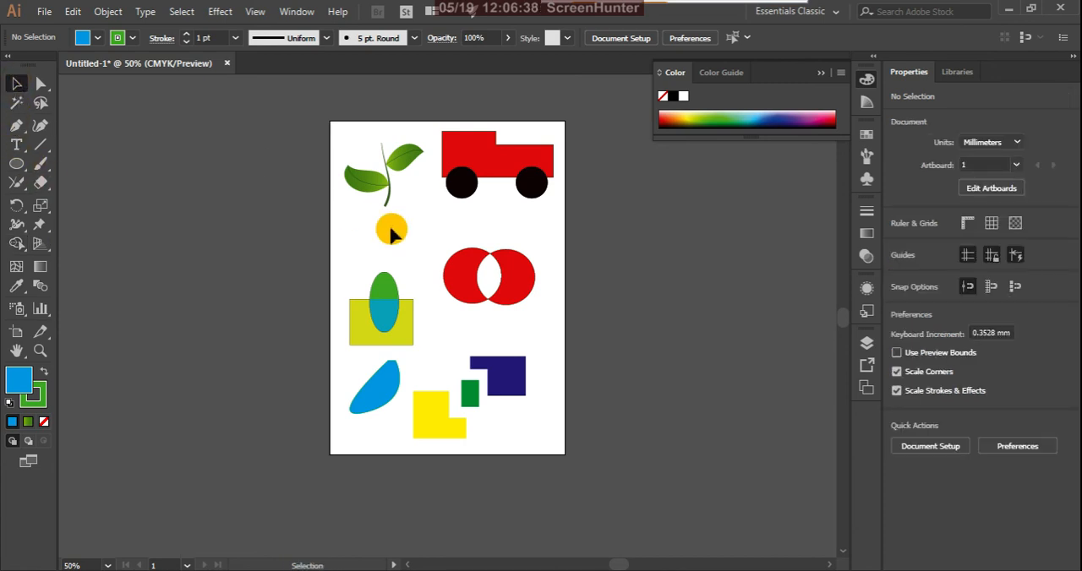
pyautogui.moveTo(390, 228); pyautogui.dragTo(463, 171)
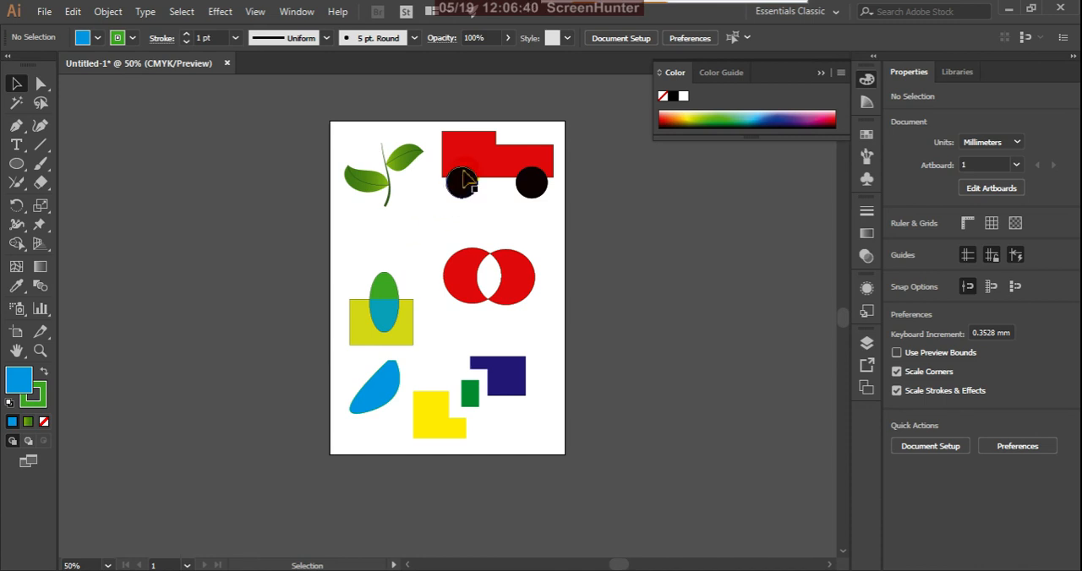